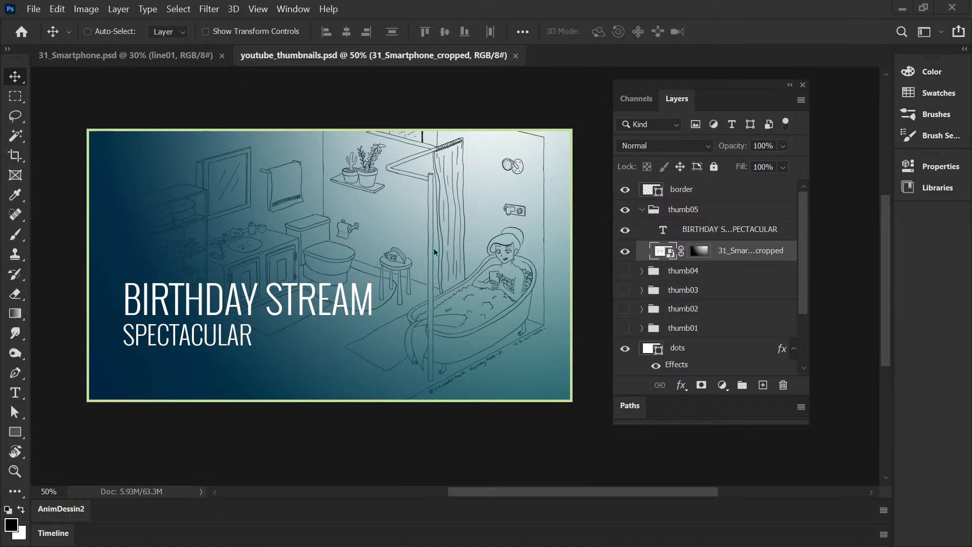
- Switch to the 31_Smartphone.psd document and examine the bathroom line drawing at different magnifications
left_click(161, 56)
left_click_drag(471, 488, 510, 489)
scroll(885, 265, "up", 3)
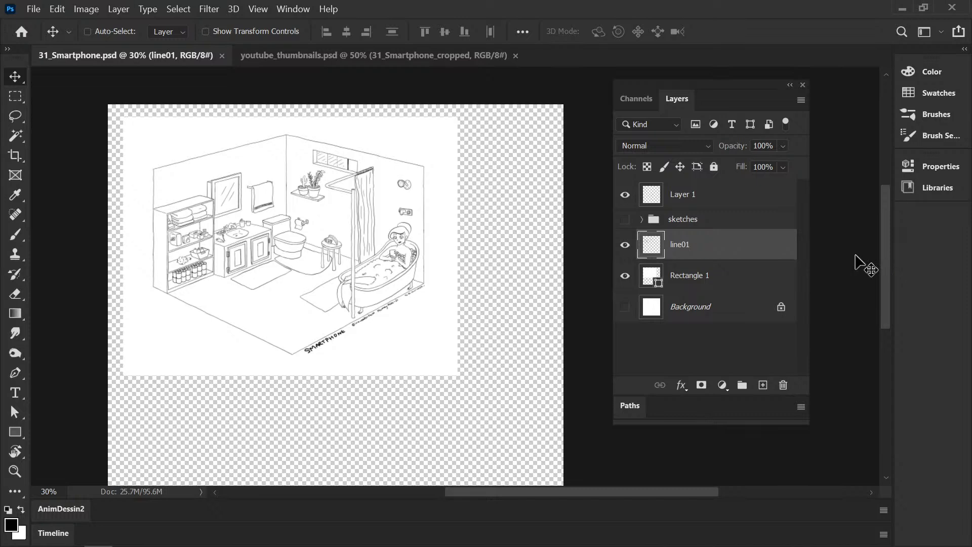
key("ctrl+plus")
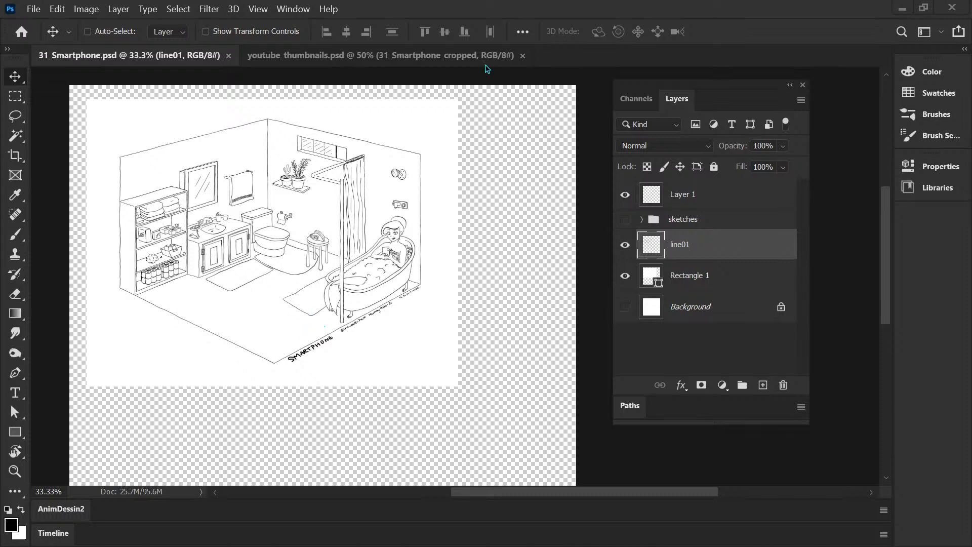
key("ctrl+plus")
key("ctrl+plus")
left_click_drag(256, 347, 412, 384)
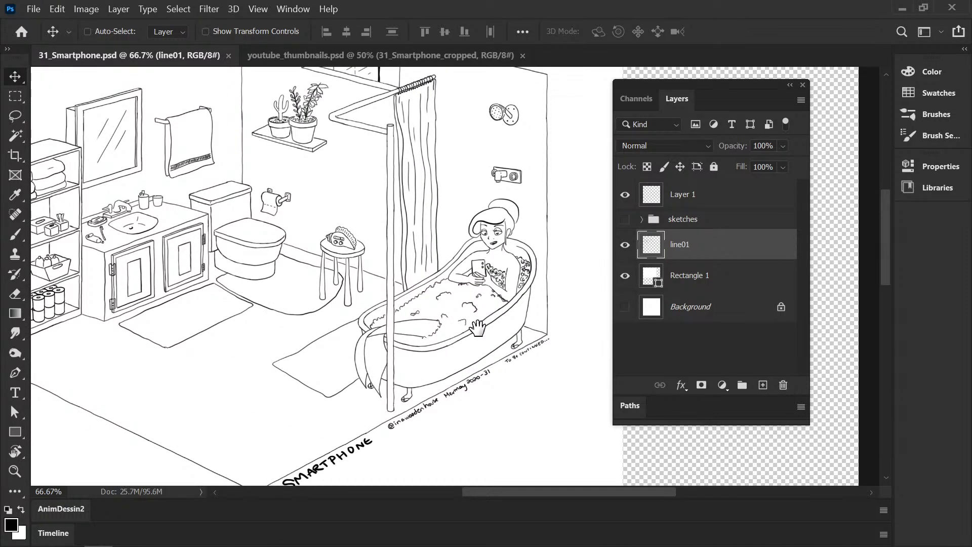
scroll(501, 304, "left", 2)
key("ctrl+minus")
key("ctrl+minus")
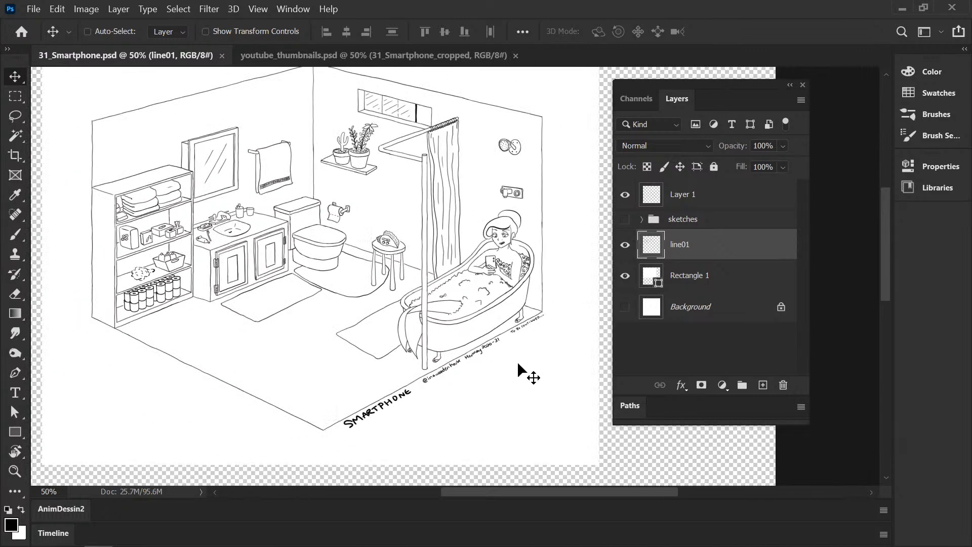
scroll(482, 332, "up", 1)
scroll(481, 332, "right", 2)
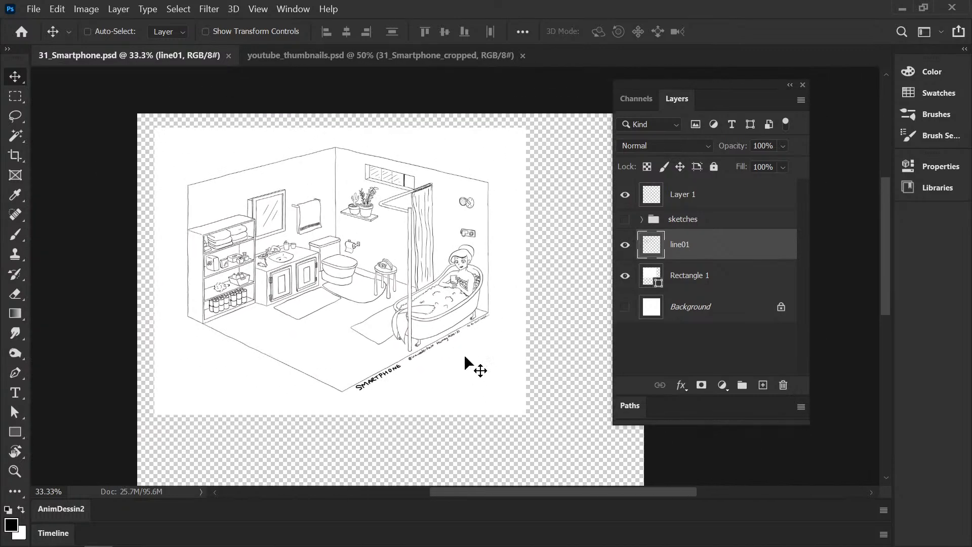
key("ctrl+plus")
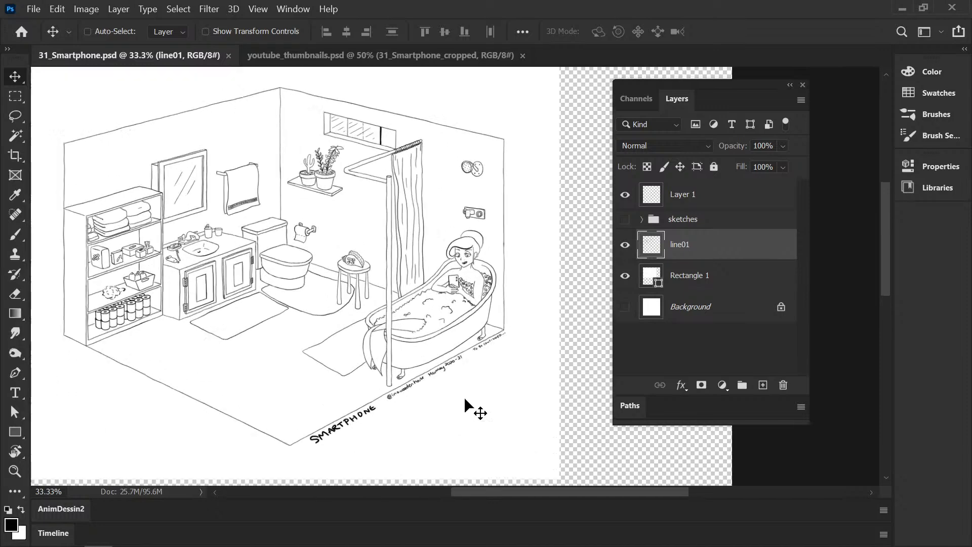
left_click_drag(384, 347, 405, 368)
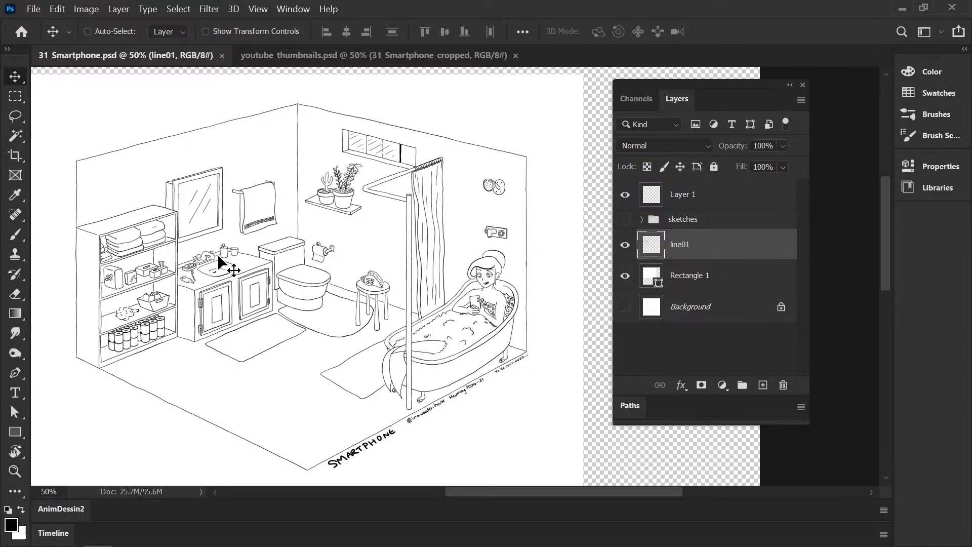
- Activate the Brush tool and examine the washbasin, window, shower curtain and bathtub in the line drawing up close
key("ctrl+plus")
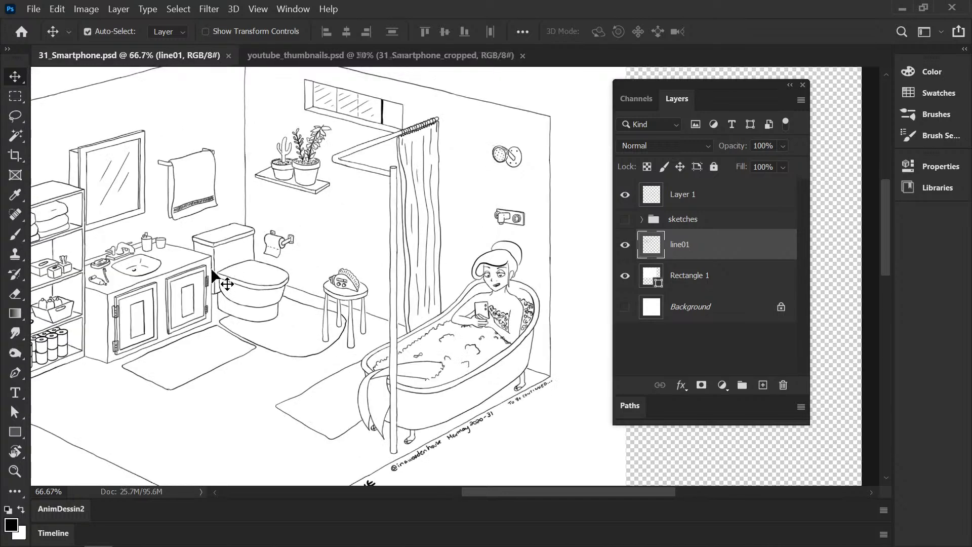
left_click_drag(183, 283, 156, 316)
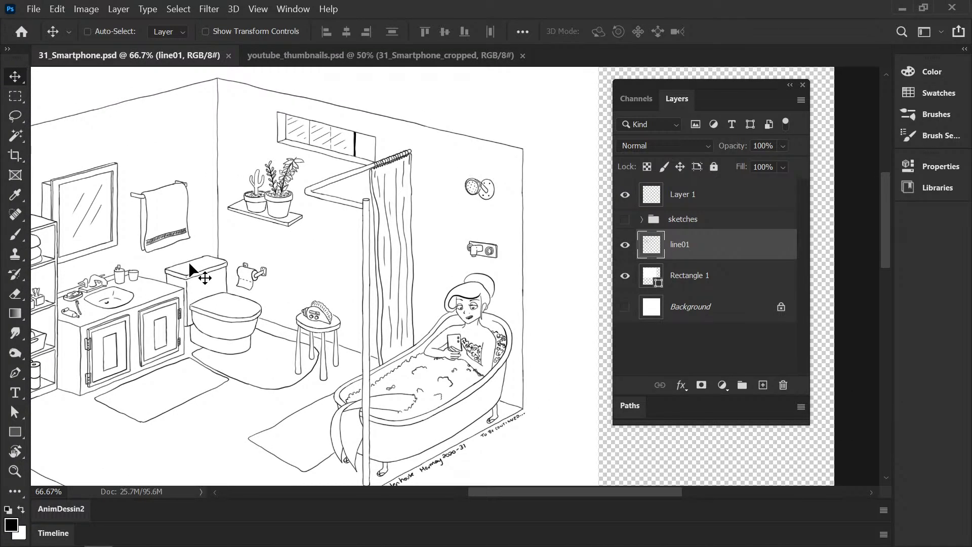
left_click_drag(224, 308, 183, 325)
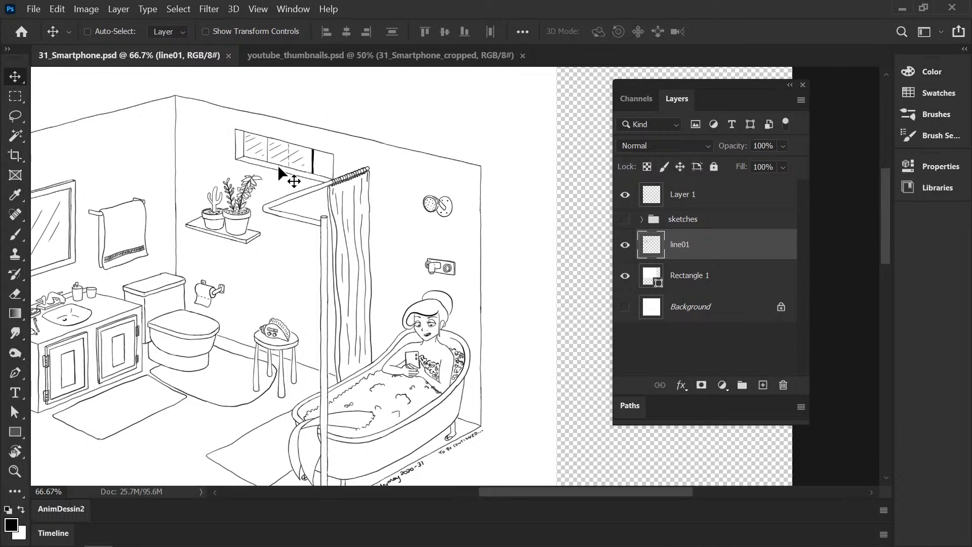
key("b")
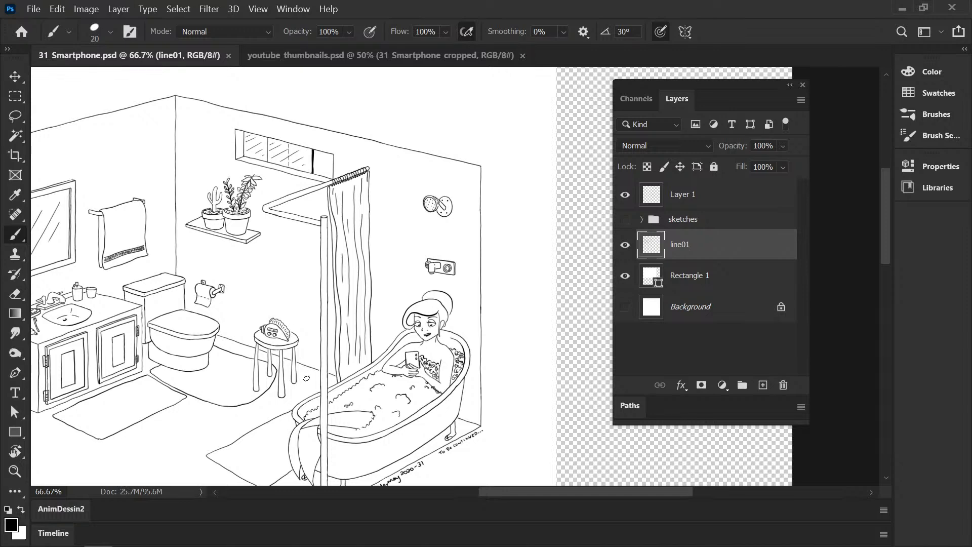
left_click_drag(312, 343, 270, 353)
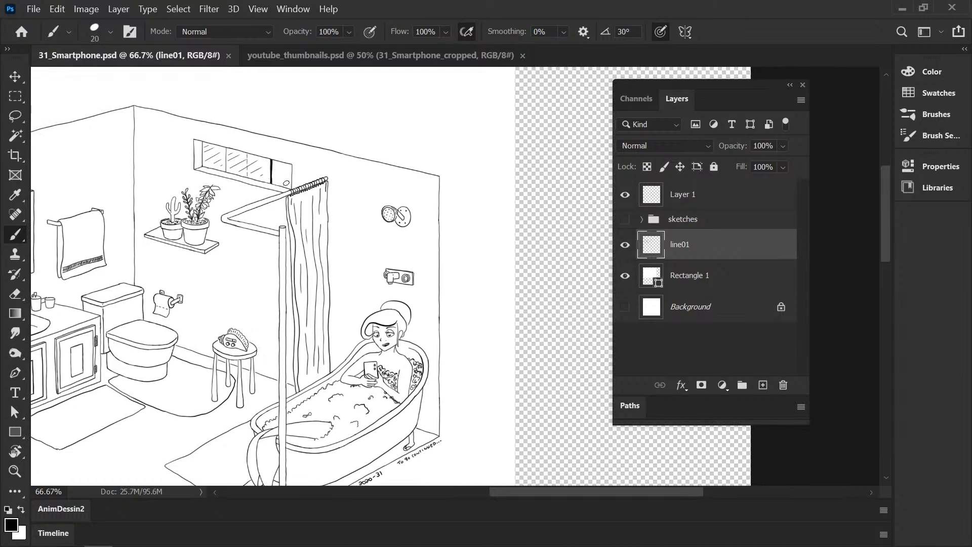
scroll(354, 269, "down", 3)
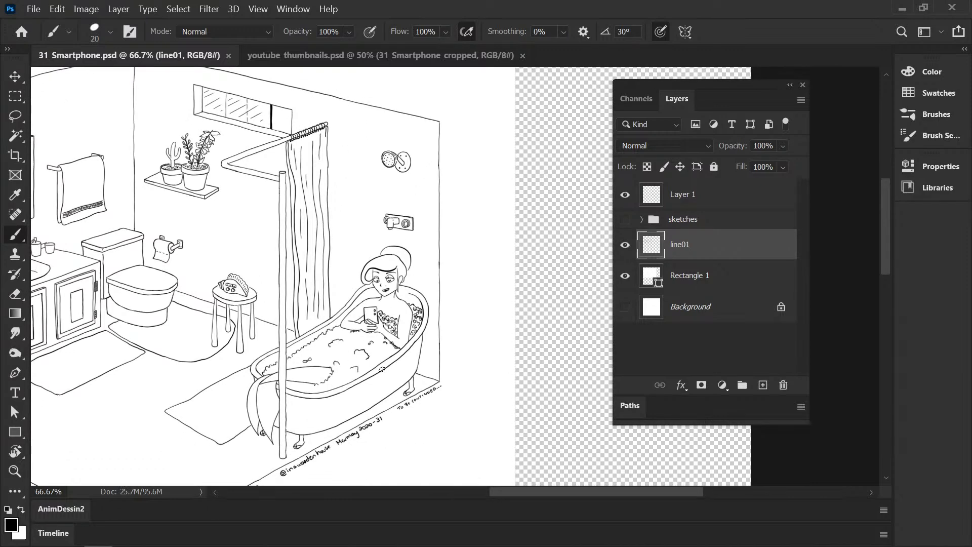
key("ctrl+minus")
left_click_drag(284, 360, 319, 341)
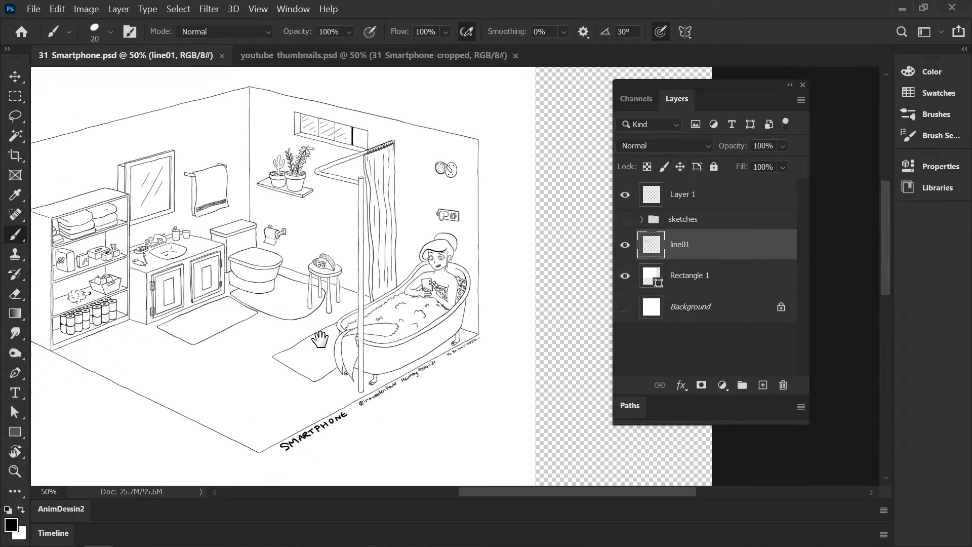
left_click_drag(387, 314, 435, 332)
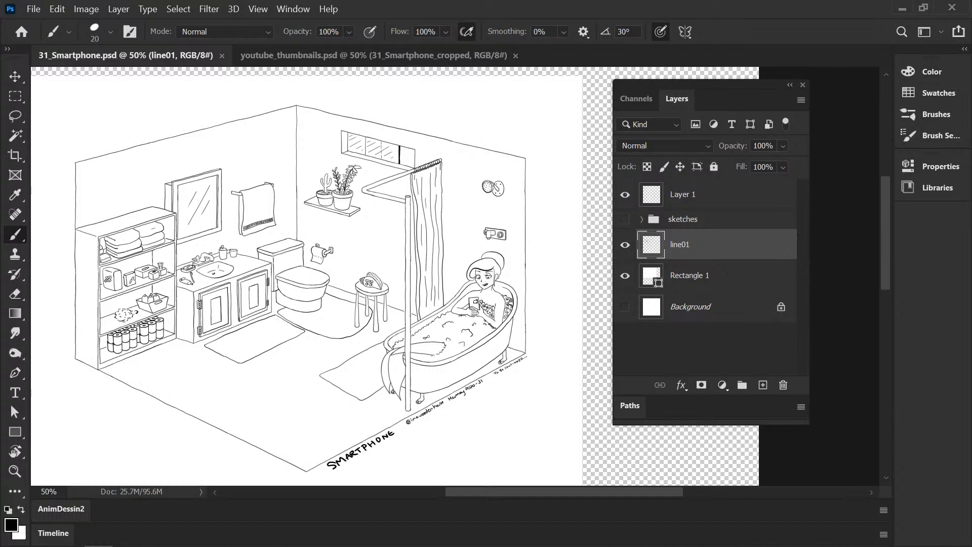
- Check what the line01 layer and the sketches group contain by toggling their visibility
left_click(626, 247)
left_click(627, 248)
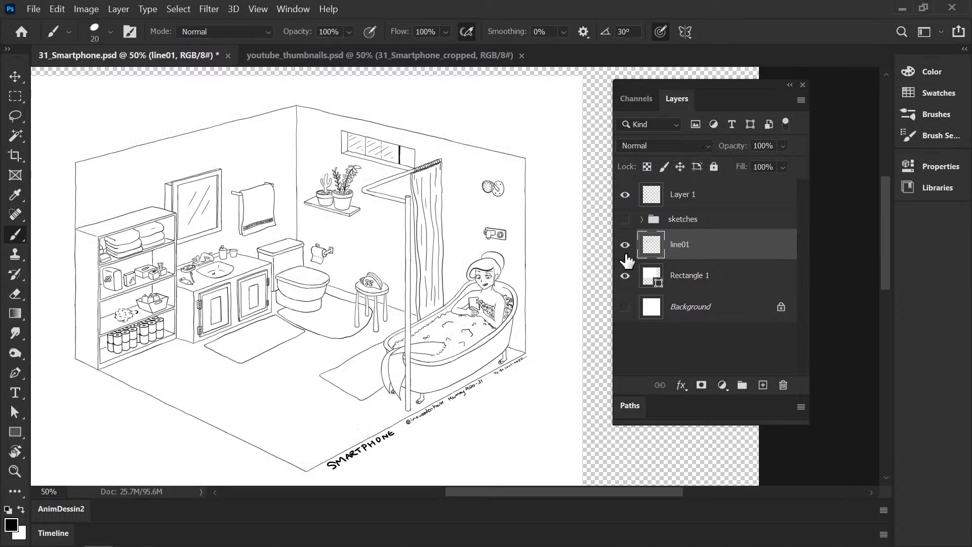
left_click(626, 220)
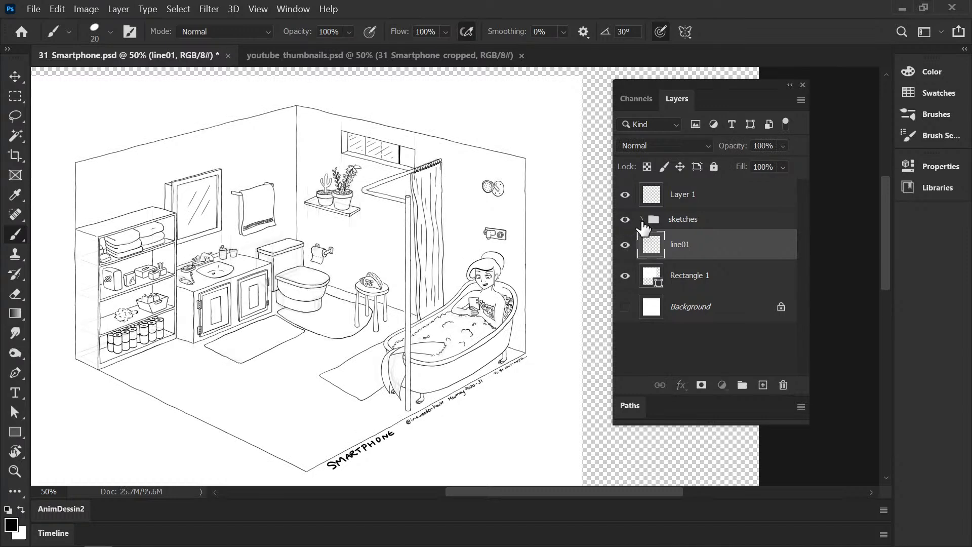
left_click(642, 221)
left_click(638, 219)
left_click(626, 219)
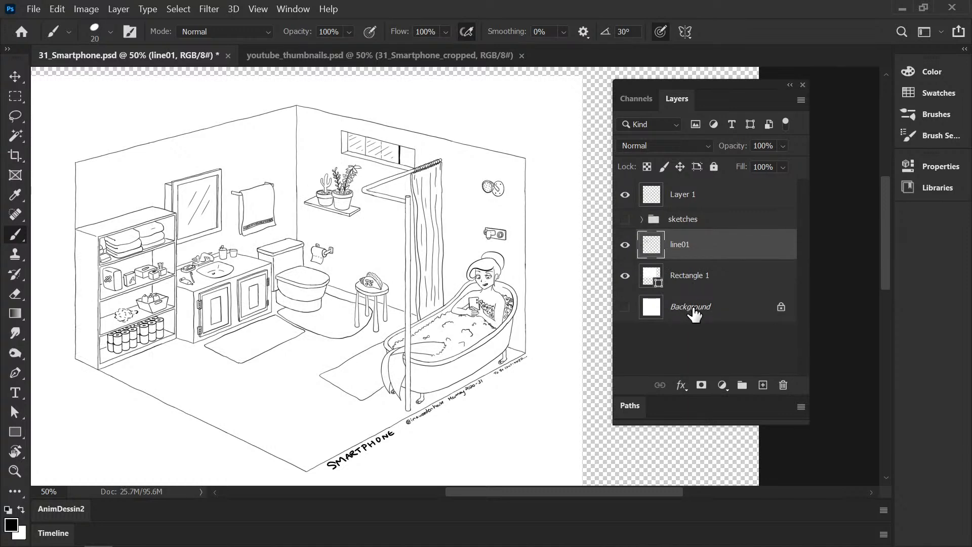
- Add a new layer, place it directly beneath line01 and open its name for editing
left_click_drag(446, 349, 455, 330)
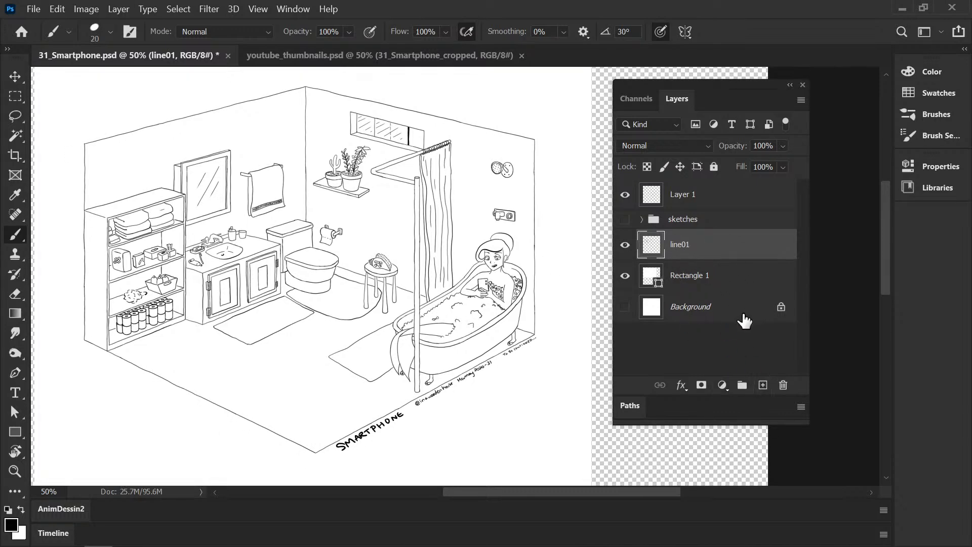
left_click(763, 385)
left_click_drag(701, 245, 704, 293)
double_click(696, 276)
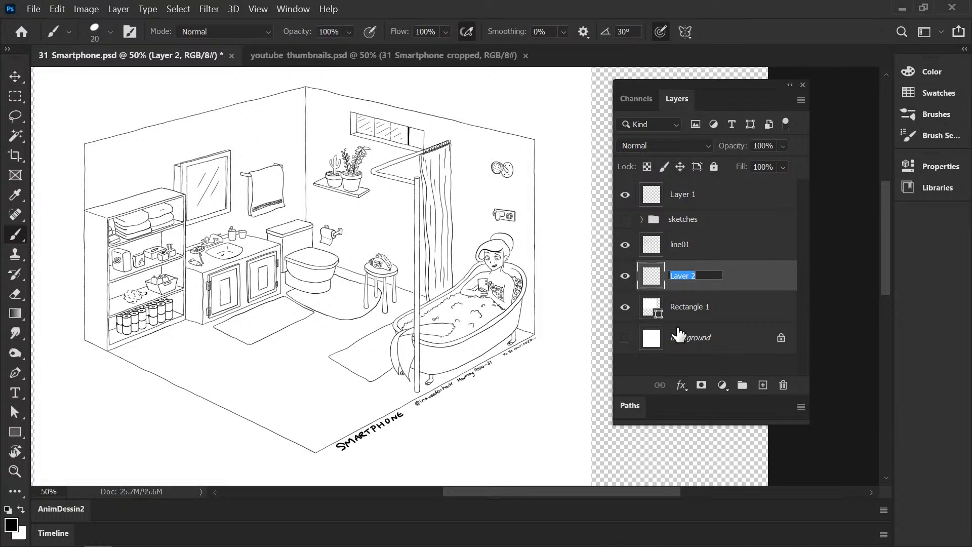
- Toggle Layer 1's visibility to check its contents and rename it signature
left_click(625, 197)
left_click(626, 201)
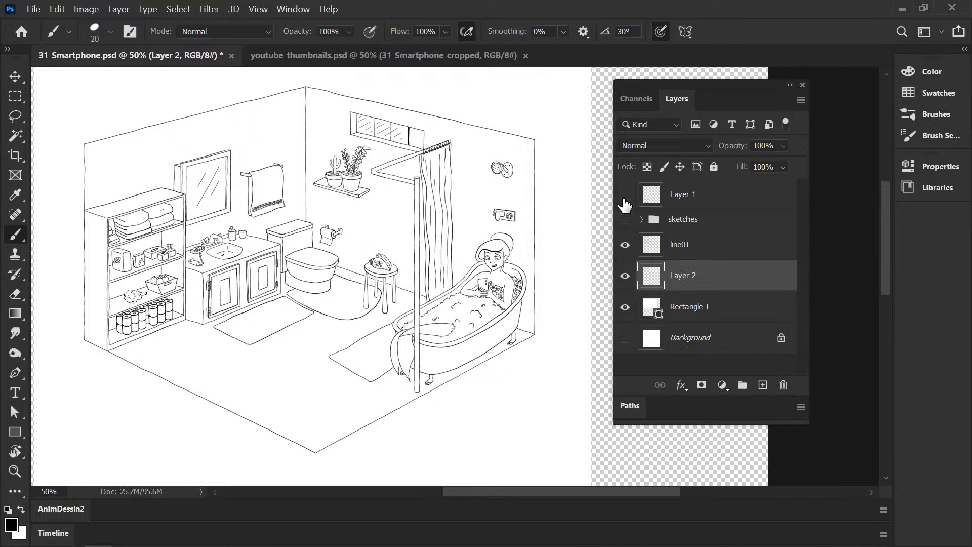
left_click(625, 201)
double_click(692, 197)
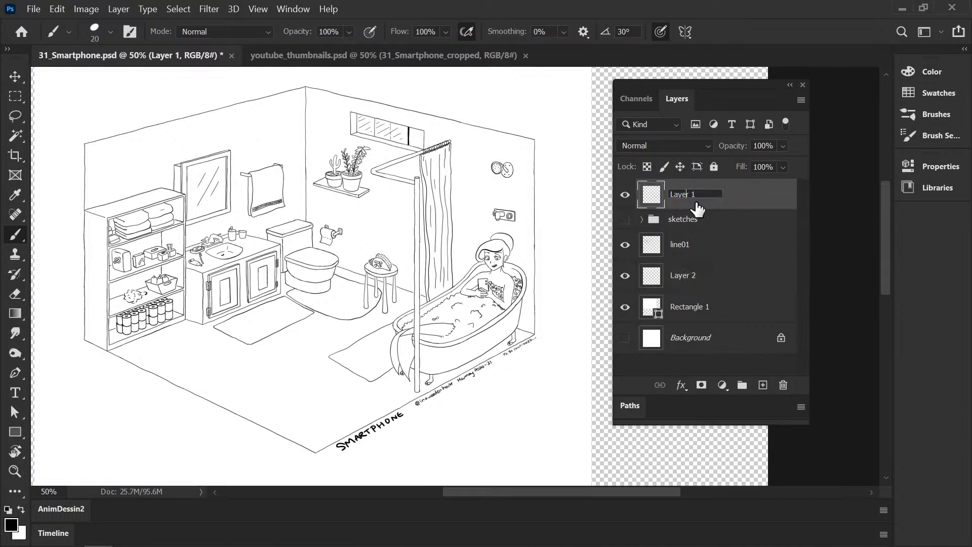
type("signature")
key("Return")
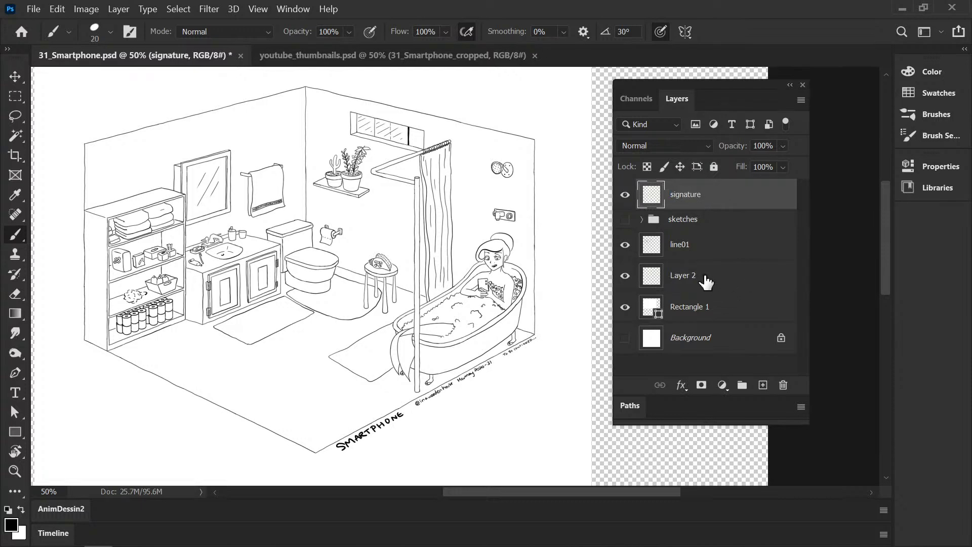
- Rename the new layer beneath line01 as walls_color
left_click(686, 283)
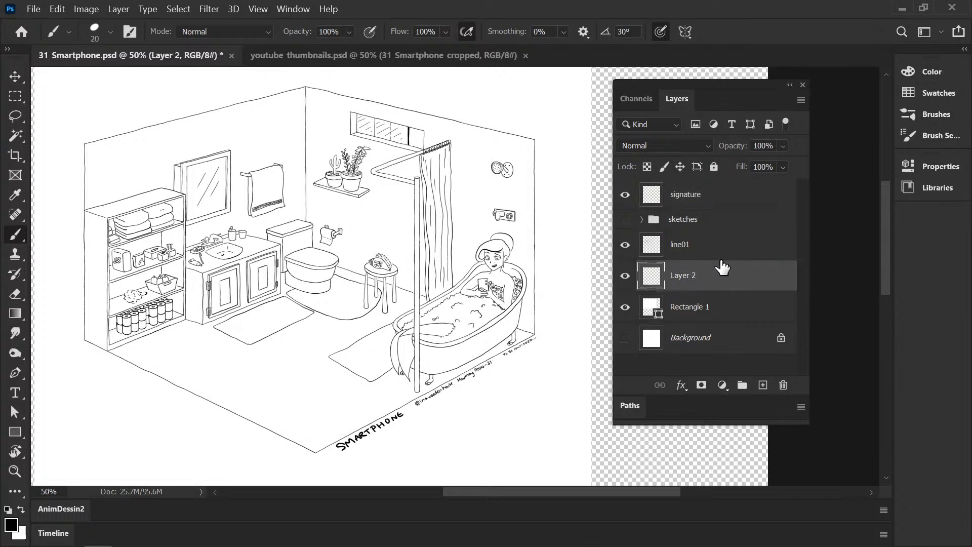
double_click(686, 279)
type("wall")
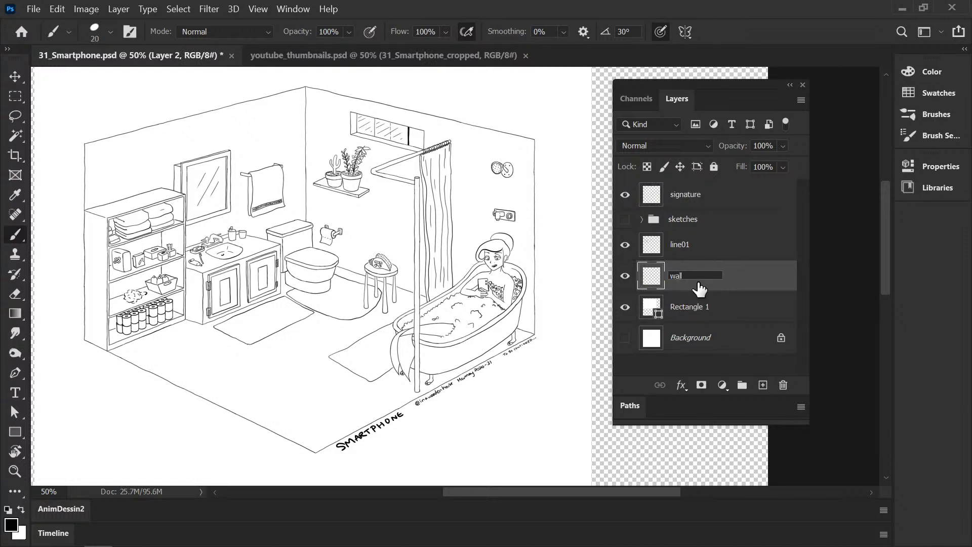
type("s_color")
key("Return")
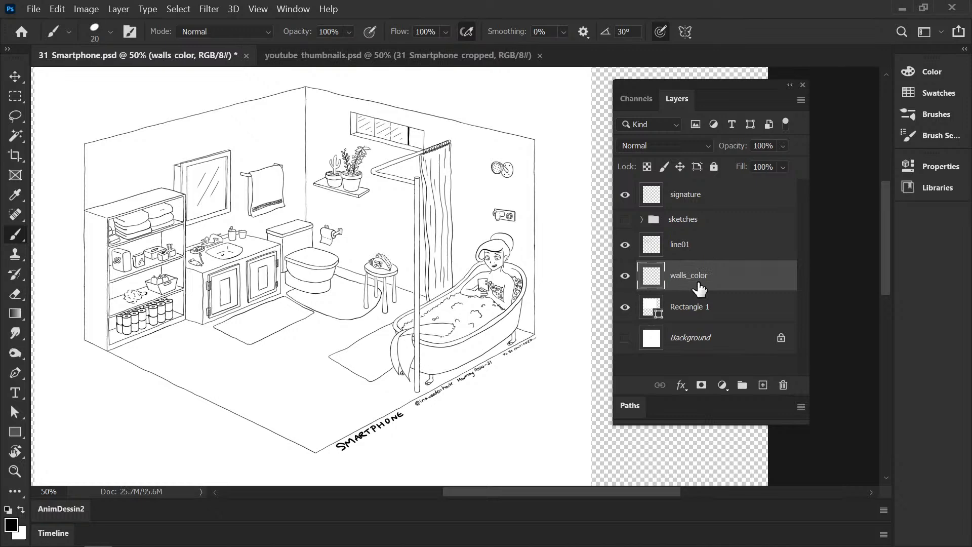
- Expand the collapsed dock to keep the color picker displayed, and move the floating Layers panel clear of it
left_click(933, 72)
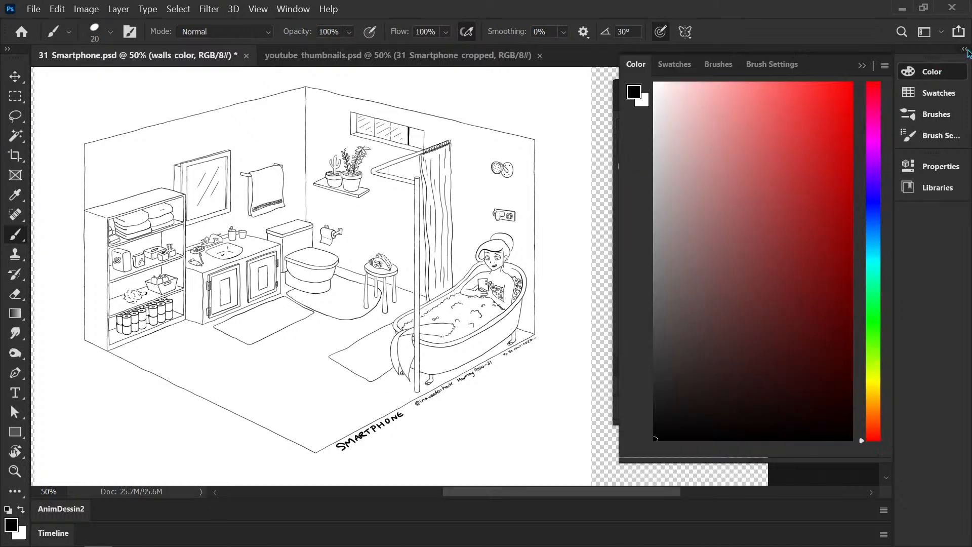
left_click(965, 50)
left_click_drag(755, 100, 713, 101)
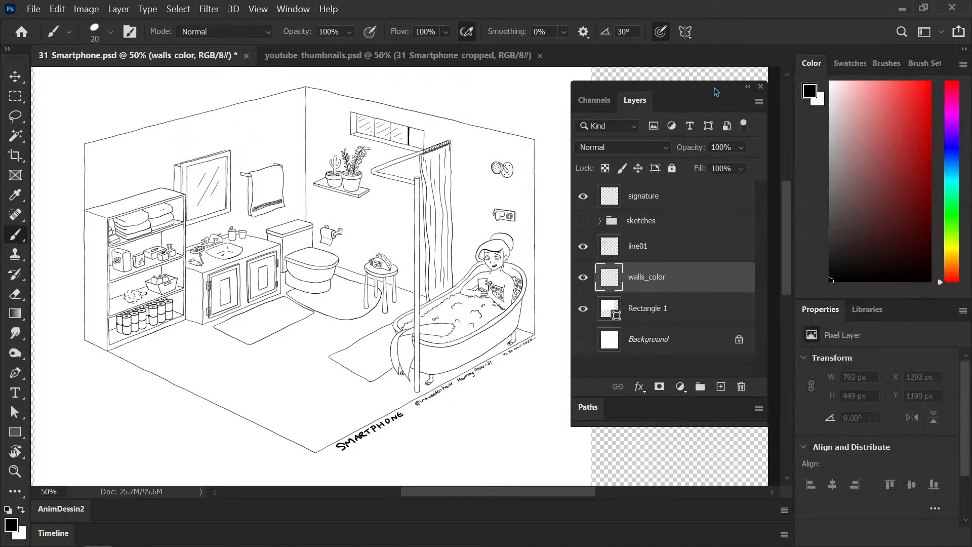
- Choose a Kyle's Real Watercolor brush from the watercolor group and shift the color hue to cyan
left_click(96, 38)
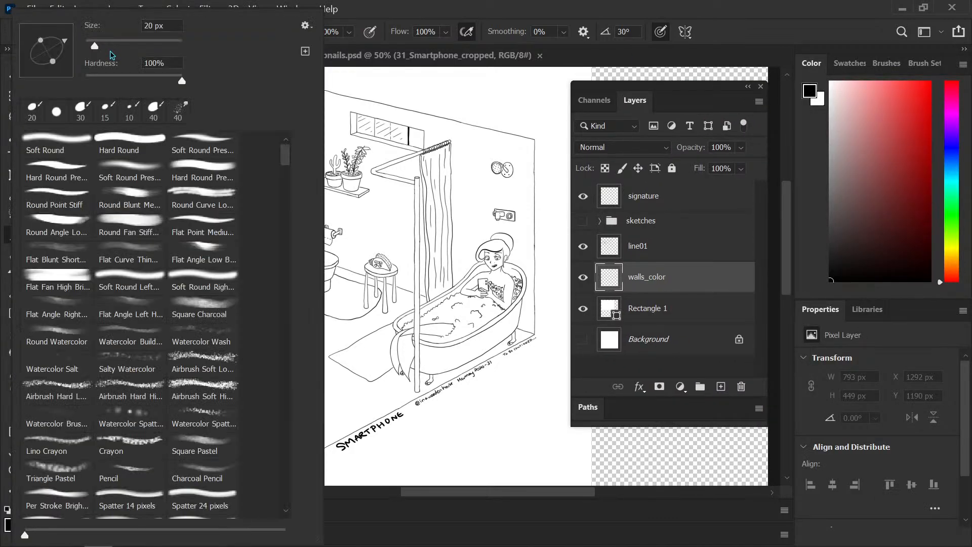
mouse_move(284, 161)
left_mouse_down()
mouse_move(285, 499)
mouse_move(280, 434)
left_mouse_up()
scroll(280, 434, "down", 4)
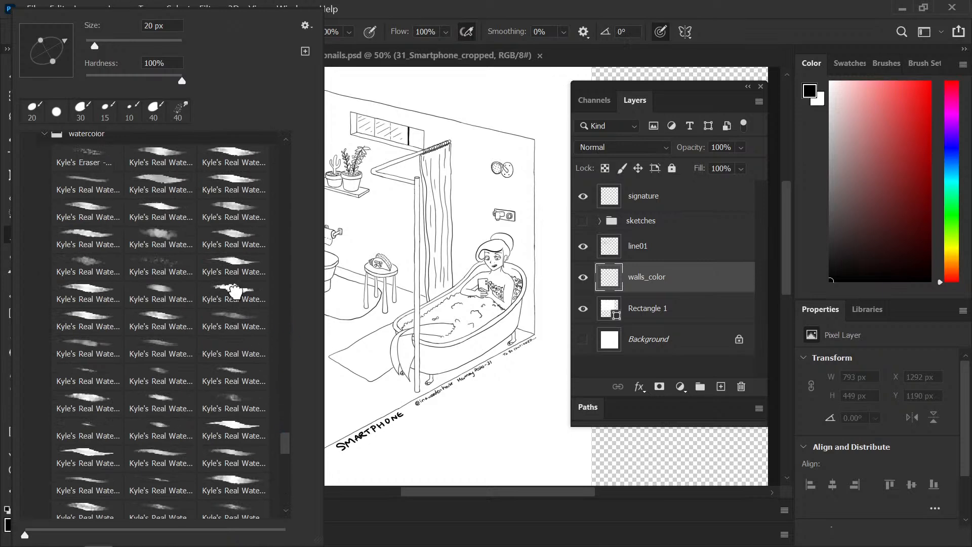
left_click(254, 303)
left_click_drag(951, 146, 953, 175)
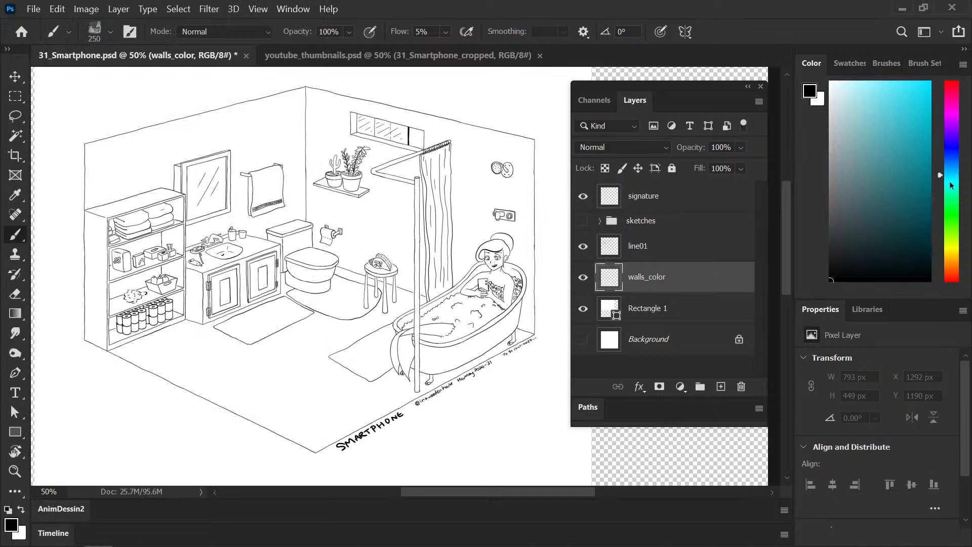
- Undo a black test stroke, pick a dark teal and paint the room's right and left walls on the walls_color layer
mouse_move(480, 233)
left_mouse_down()
mouse_move(441, 274)
mouse_move(511, 218)
mouse_move(536, 283)
left_mouse_up()
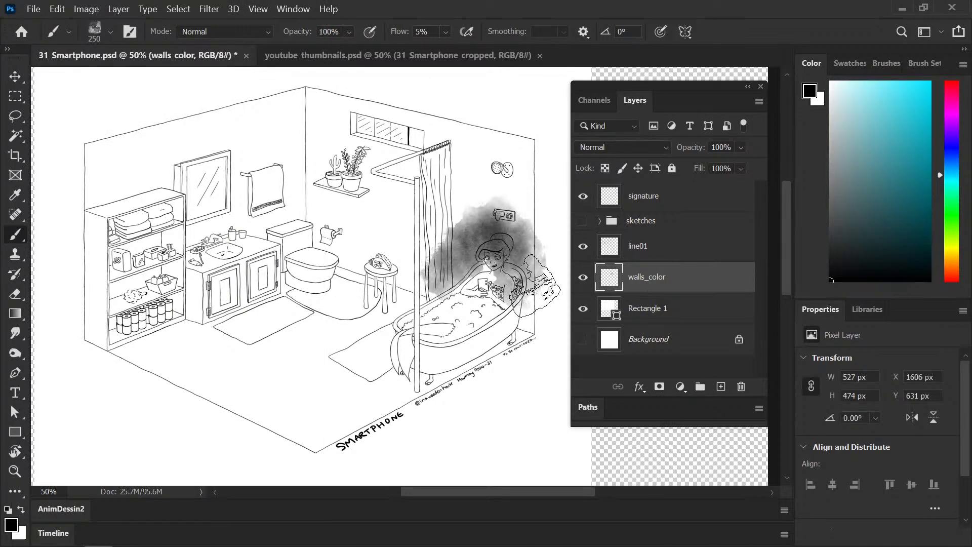
key("ctrl+z")
left_click(914, 175)
mouse_move(489, 218)
left_mouse_down()
mouse_move(445, 238)
mouse_move(471, 233)
mouse_move(494, 205)
mouse_move(521, 324)
mouse_move(521, 151)
mouse_move(435, 243)
mouse_move(486, 142)
mouse_move(400, 112)
mouse_move(365, 197)
mouse_move(319, 114)
mouse_move(329, 177)
mouse_move(375, 274)
mouse_move(420, 253)
mouse_move(395, 172)
mouse_move(441, 202)
mouse_move(354, 122)
mouse_move(455, 126)
left_mouse_up()
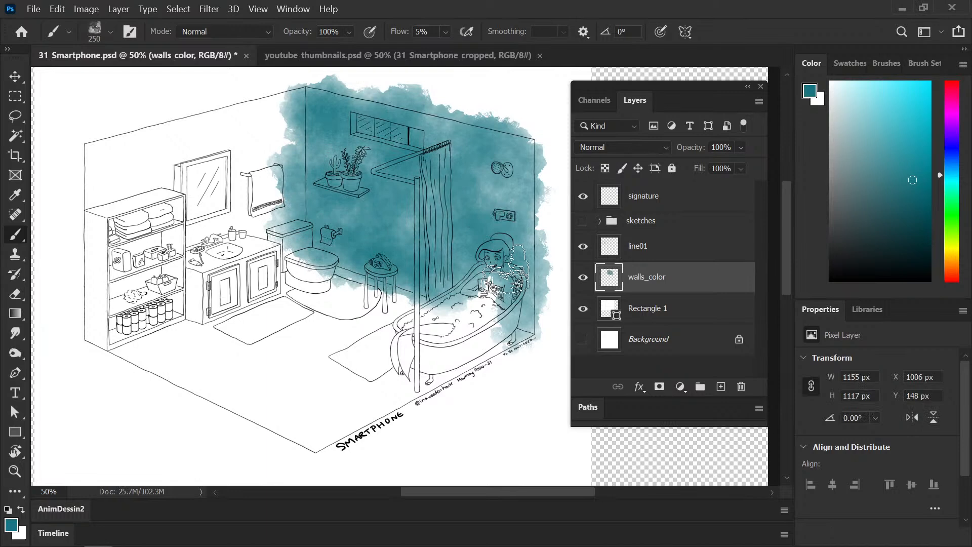
mouse_move(288, 268)
left_mouse_down()
mouse_move(97, 329)
mouse_move(101, 289)
mouse_move(217, 217)
mouse_move(212, 198)
mouse_move(243, 167)
mouse_move(162, 147)
mouse_move(117, 162)
mouse_move(152, 122)
mouse_move(86, 157)
mouse_move(294, 254)
mouse_move(334, 234)
left_mouse_up()
- Pick a brighter, more saturated teal and paint over the wall behind the bathtub and plant shelf
left_click_drag(914, 165, 926, 145)
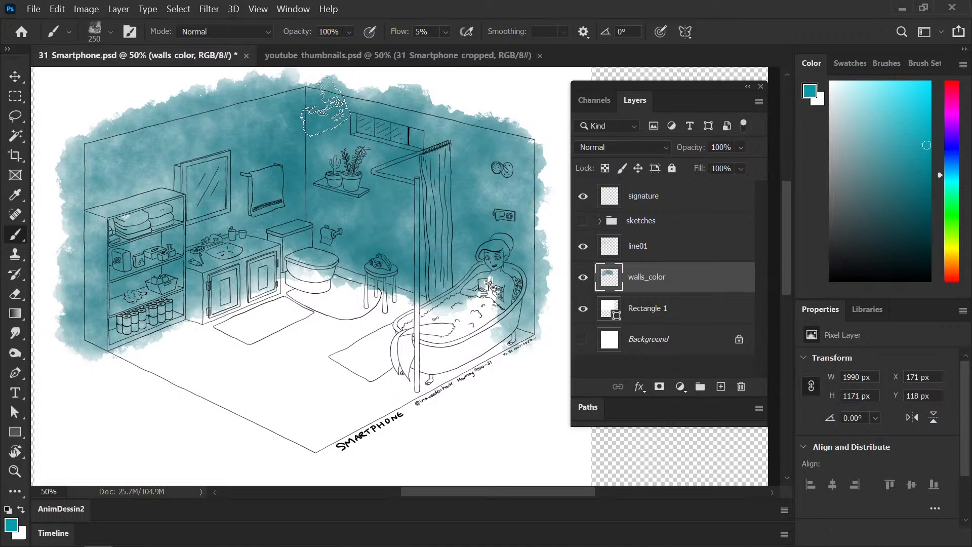
mouse_move(489, 187)
left_mouse_down()
mouse_move(507, 288)
mouse_move(529, 152)
mouse_move(425, 314)
mouse_move(357, 277)
left_mouse_up()
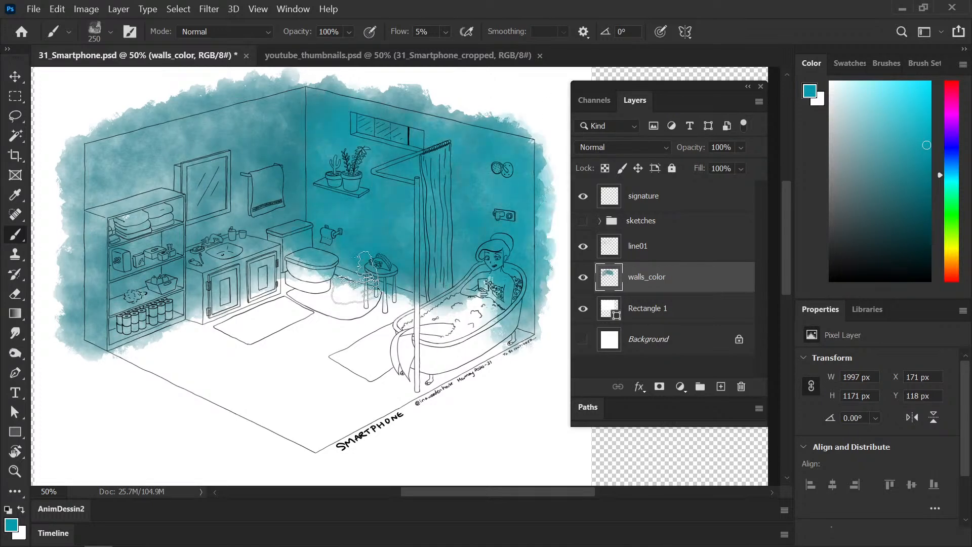
- Paint the bright teal over the wall with the mirror and towel, including the storage shelf and sink cabinet area
mouse_move(235, 134)
left_mouse_down()
mouse_move(111, 146)
mouse_move(234, 136)
left_mouse_up()
mouse_move(175, 198)
left_mouse_down()
mouse_move(89, 223)
mouse_move(81, 319)
mouse_move(198, 294)
mouse_move(130, 213)
left_mouse_up()
left_click_drag(304, 248, 243, 309)
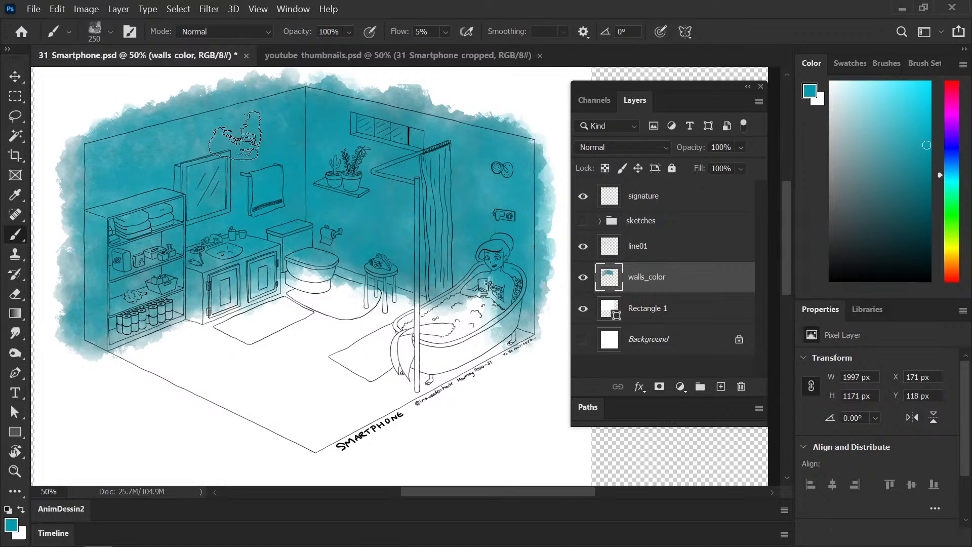
- Glaze the walls with a light cyan, undo the last stroke, and shift the color to light blue for more variation
left_click(882, 90)
mouse_move(324, 98)
left_mouse_down()
mouse_move(324, 245)
mouse_move(399, 215)
left_mouse_up()
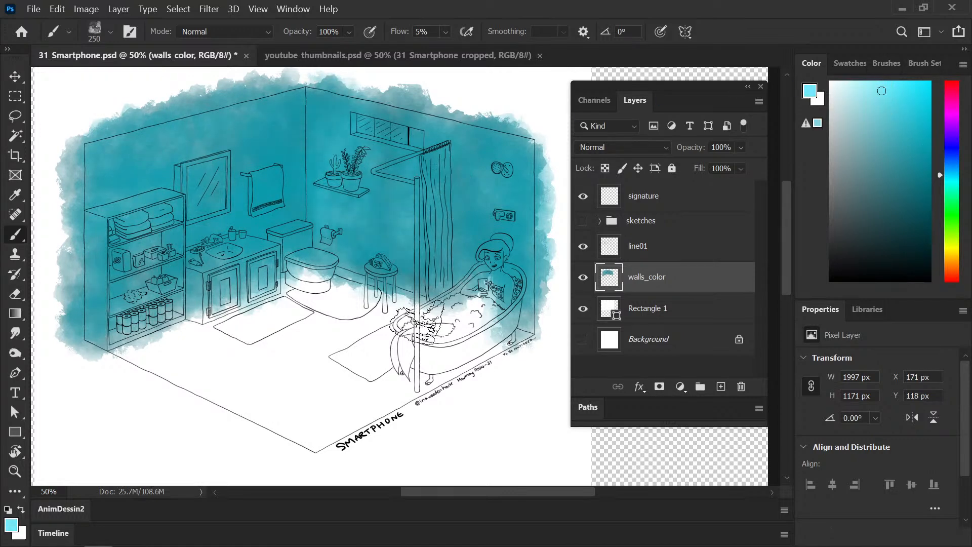
key("ctrl+z")
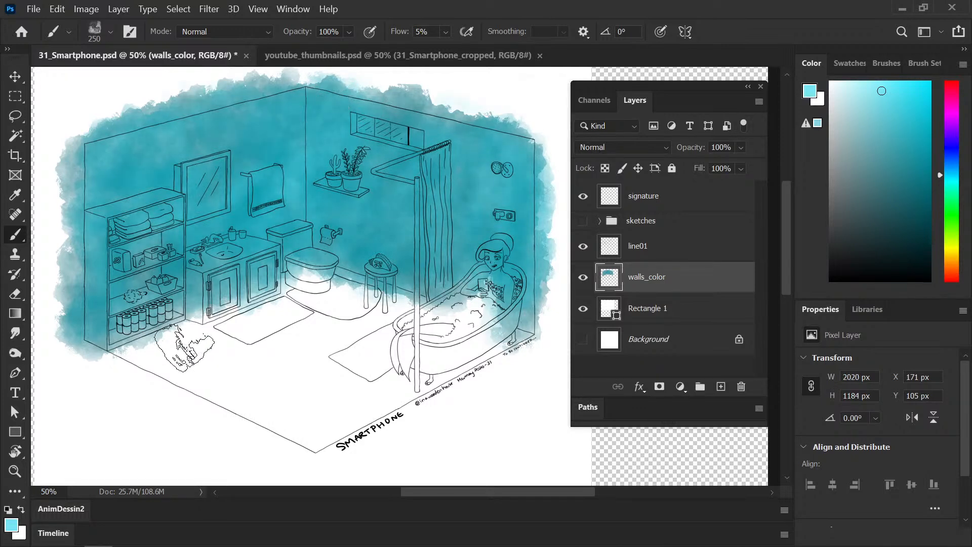
left_click_drag(952, 171, 952, 160)
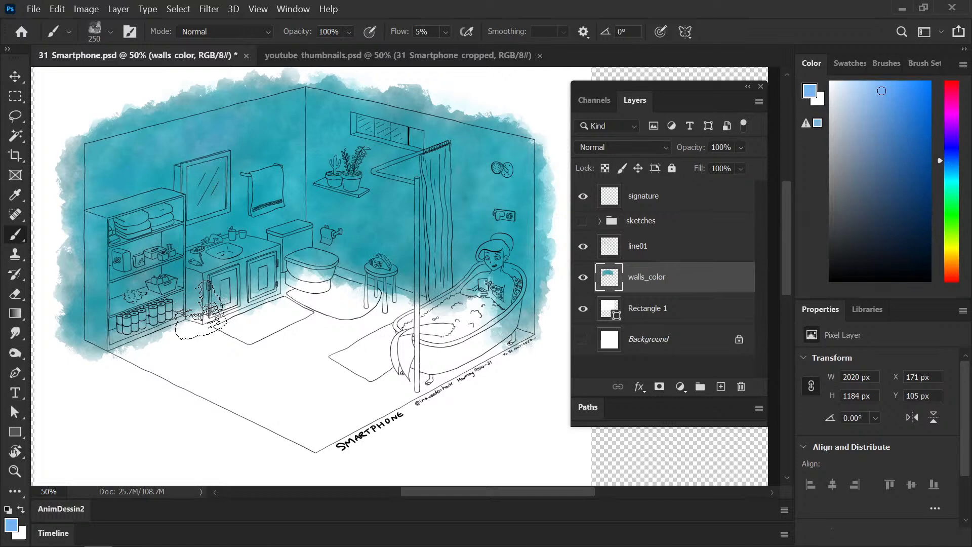
- Try a saturated deep blue stroke across the walls, undo it, and darken the blue
left_click_drag(909, 127, 929, 125)
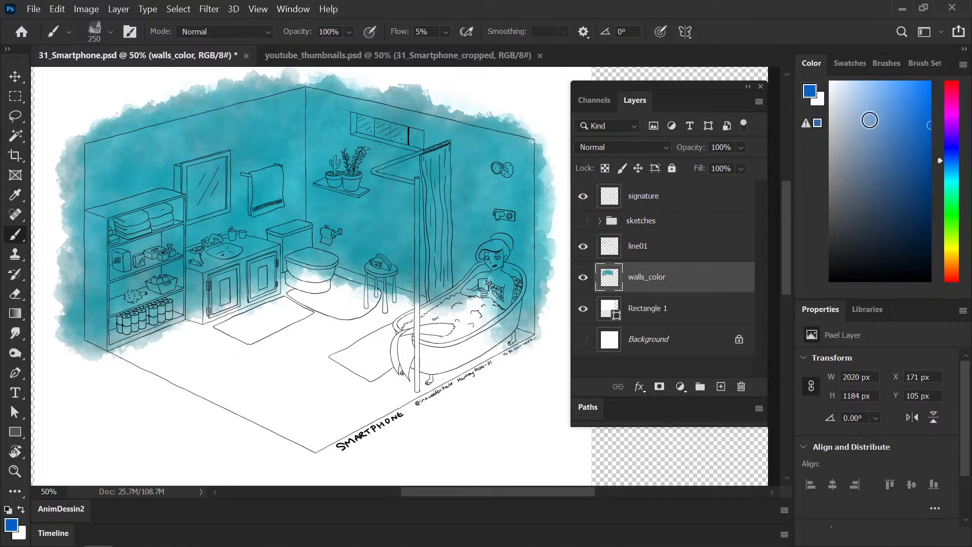
mouse_move(98, 183)
left_mouse_down()
mouse_move(223, 263)
mouse_move(289, 152)
mouse_move(330, 131)
left_mouse_up()
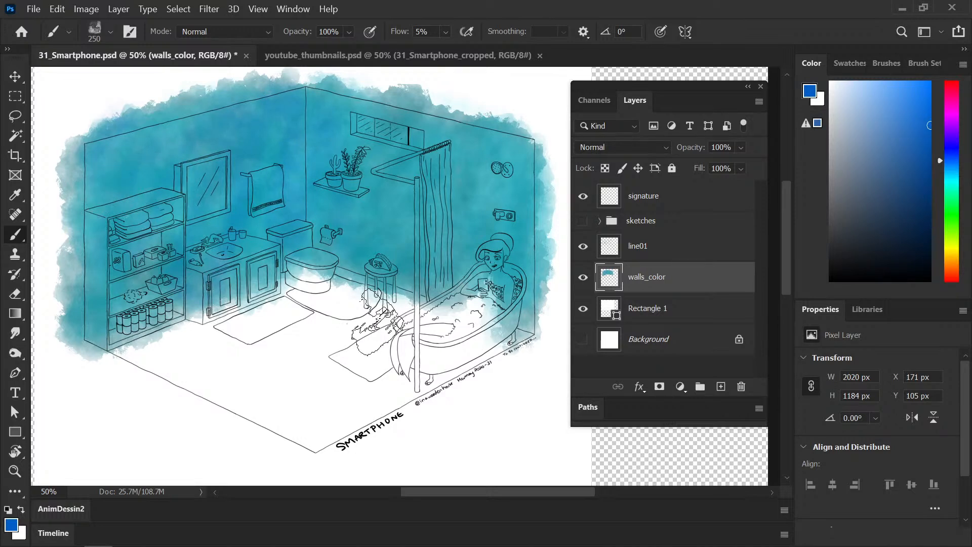
key("ctrl+z")
mouse_move(911, 180)
left_mouse_down()
mouse_move(920, 180)
mouse_move(916, 161)
mouse_move(930, 140)
left_mouse_up()
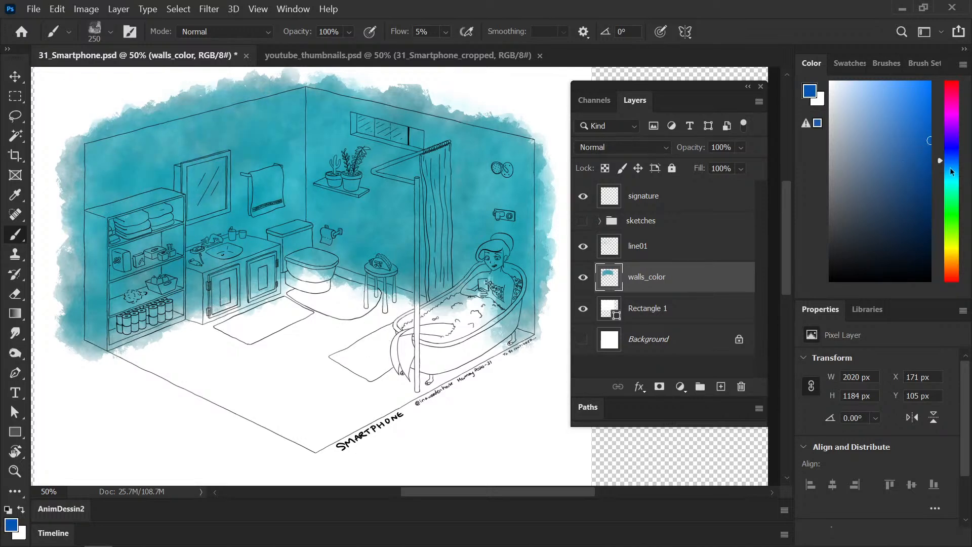
- Shift the color to a green-tinted teal and, after undoing a first dab, paint along the outer edge of the walls near the shelf
left_click_drag(952, 172, 956, 183)
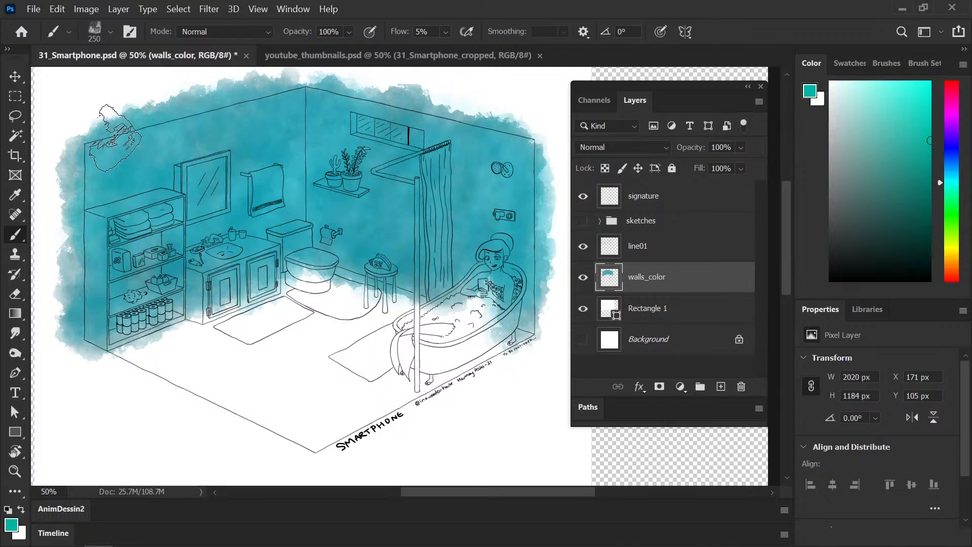
left_click(115, 138)
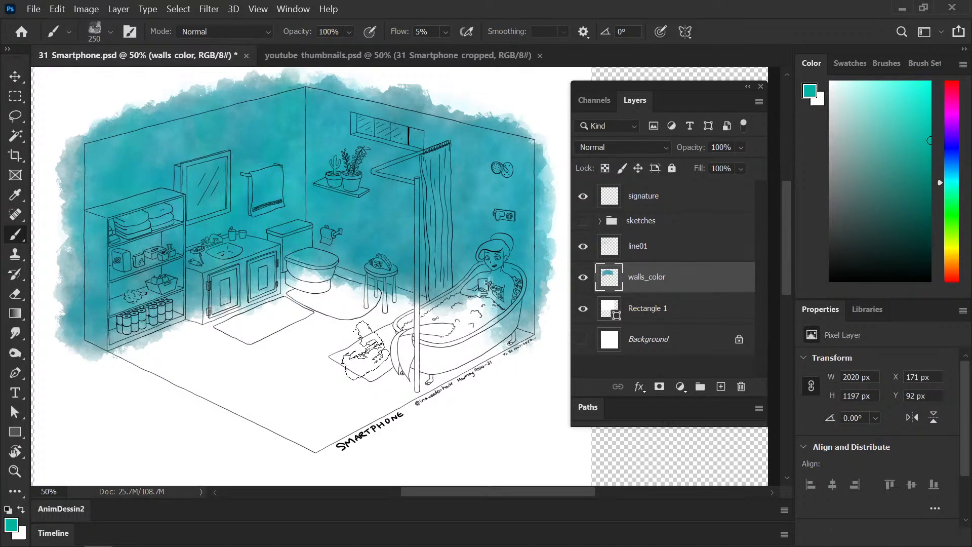
key("ctrl+z")
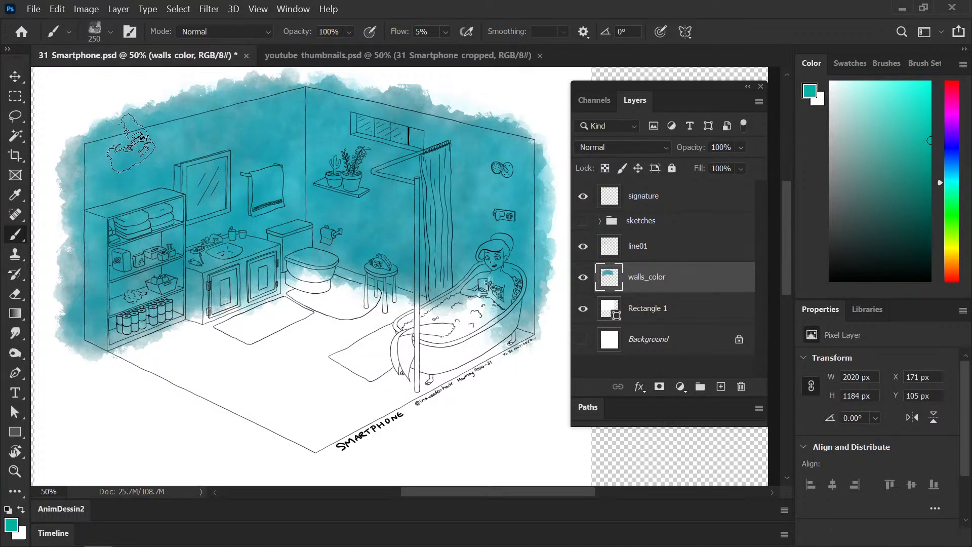
left_click_drag(110, 121, 73, 215)
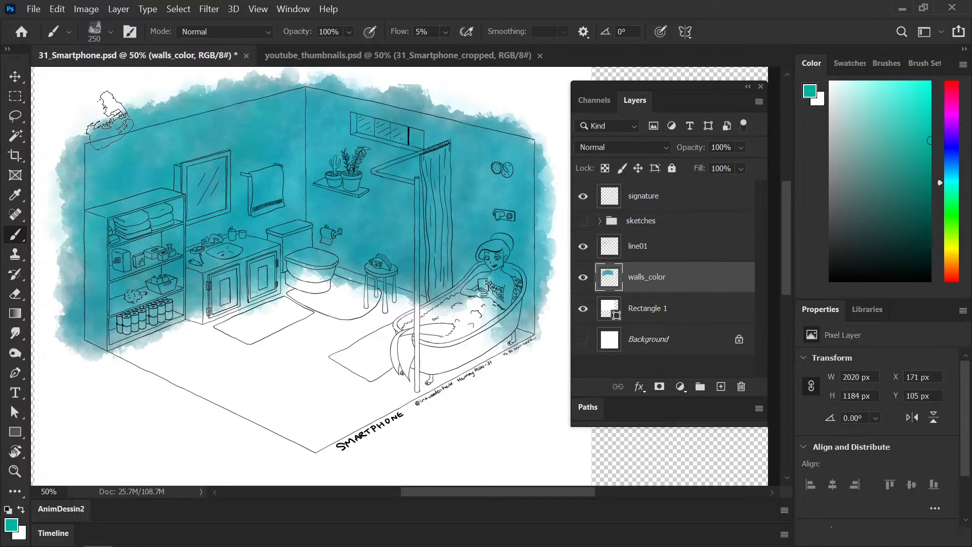
- Pick a dark navy blue and create a new layer named floor_color above walls_color
left_click(952, 151)
left_click_drag(910, 178, 916, 189)
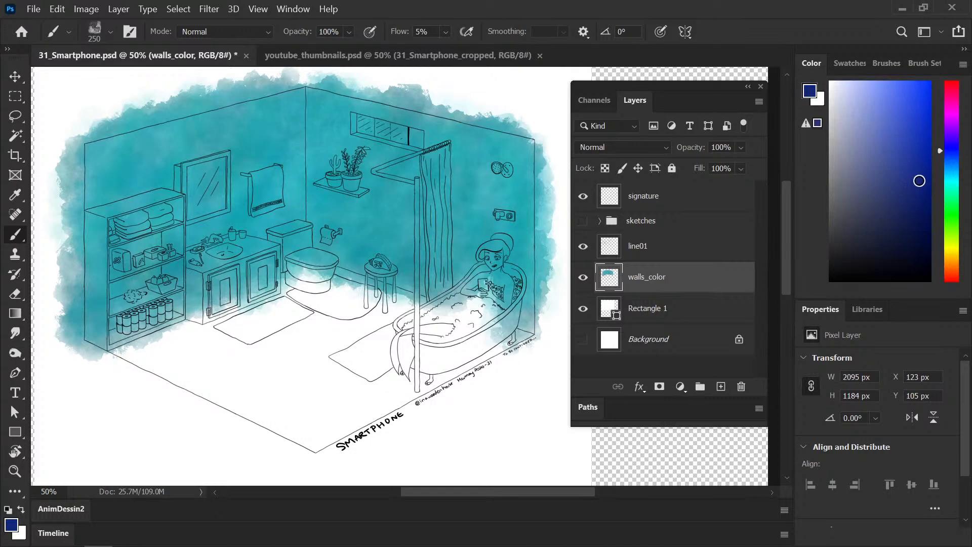
left_click(947, 154)
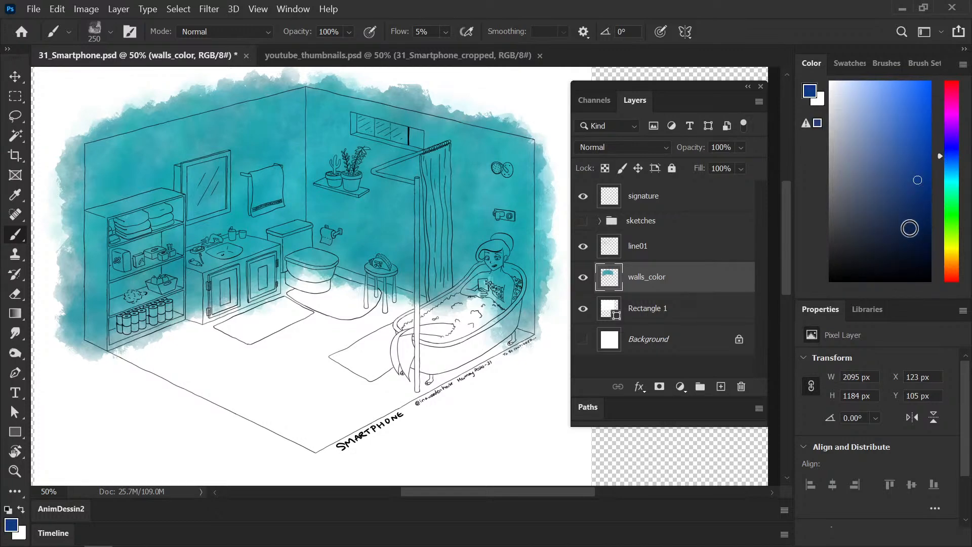
left_click(721, 386)
double_click(669, 281)
type("floor")
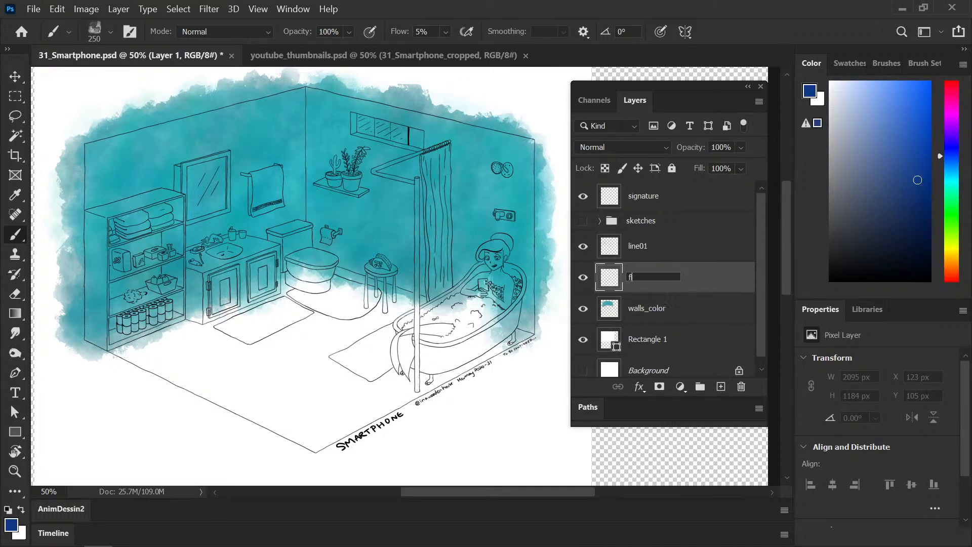
type("_color")
key("Return")
- Test a 125 px Kyle's Real Watercolor brush with a dark blue stroke across the middle of the floor
left_click(94, 33)
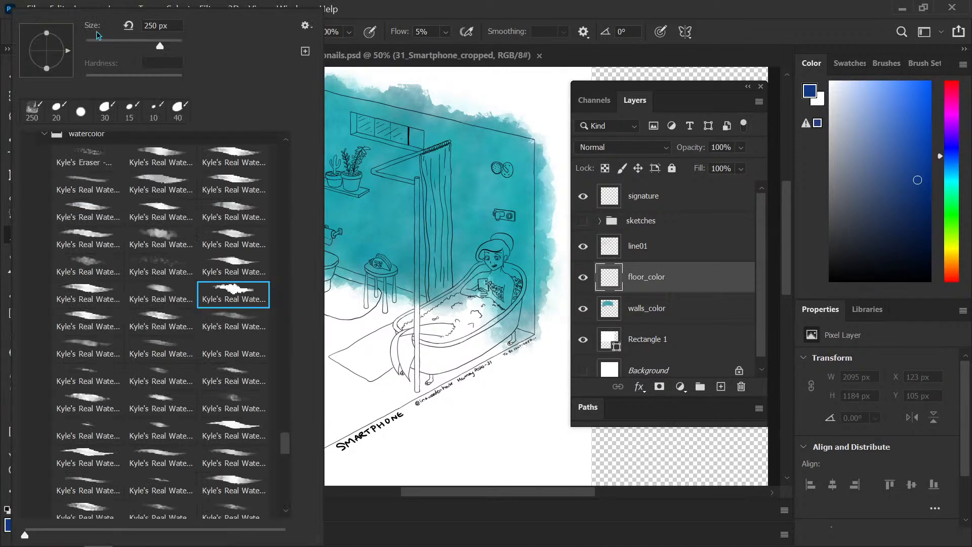
left_click_drag(287, 450, 286, 483)
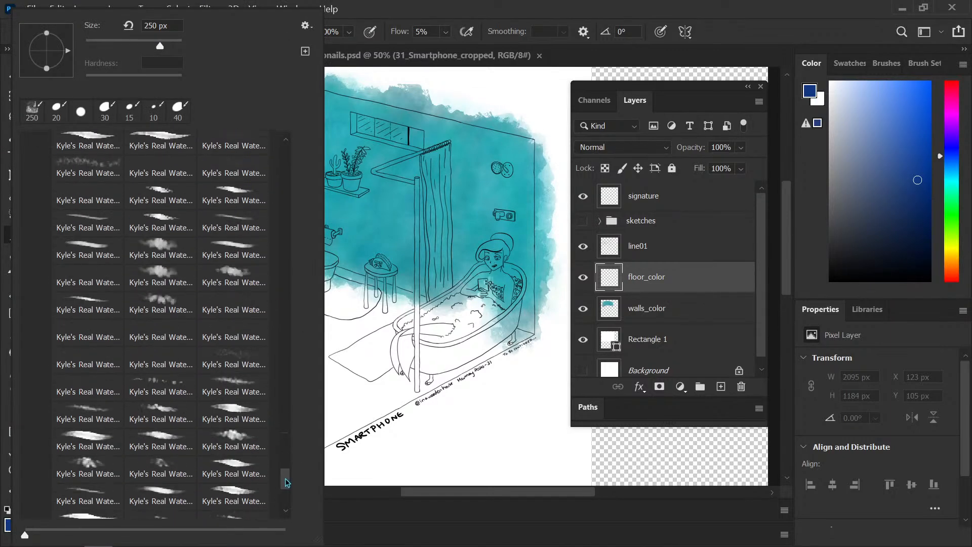
left_click(245, 432)
left_click(353, 308)
mouse_move(357, 324)
left_mouse_down()
mouse_move(231, 390)
mouse_move(364, 327)
left_mouse_up()
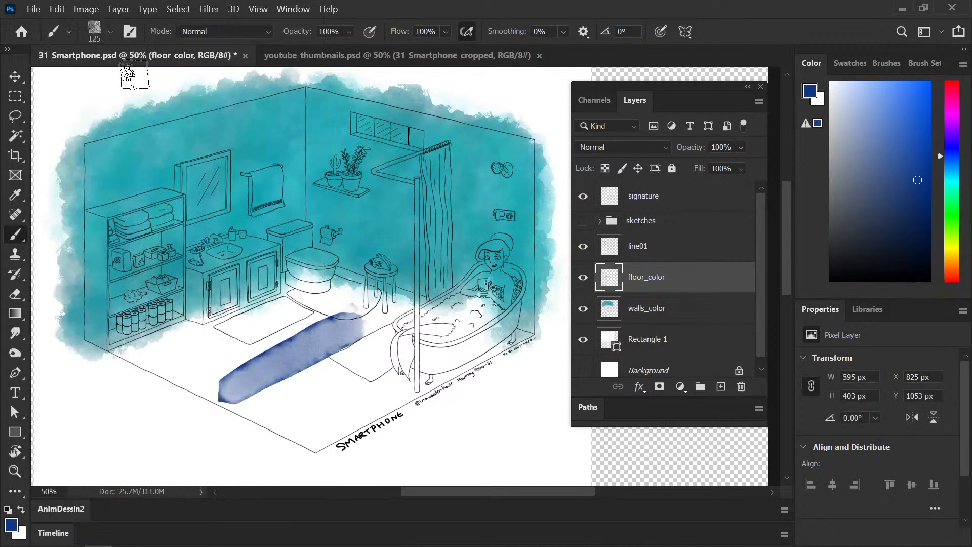
- Test a 126 px Kyle's Real Watercolor brush with blotchy dark blue strokes on the front corner of the floor
left_click(95, 31)
left_click(249, 450)
mouse_move(382, 372)
left_mouse_down()
mouse_move(343, 381)
mouse_move(329, 405)
mouse_move(269, 425)
mouse_move(344, 440)
mouse_move(392, 420)
left_mouse_up()
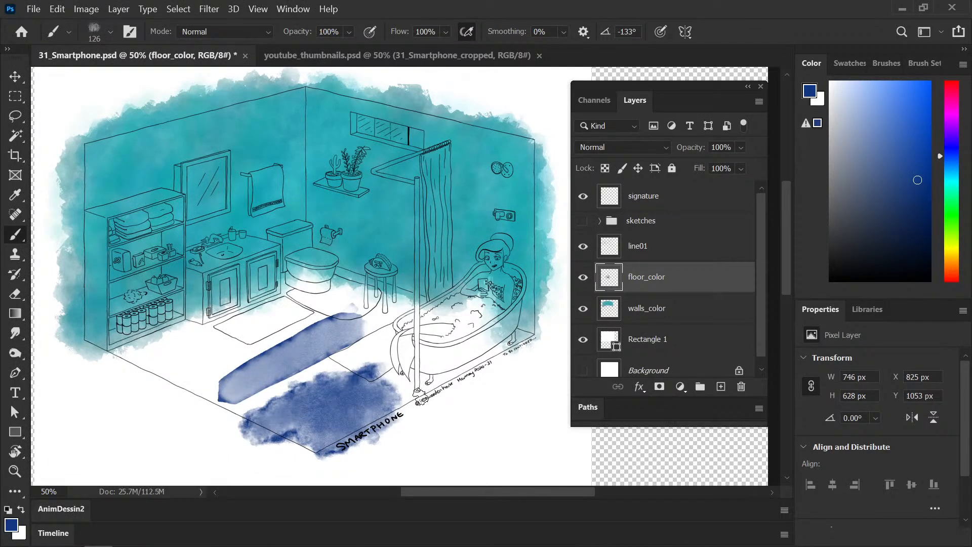
left_click_drag(256, 420, 361, 444)
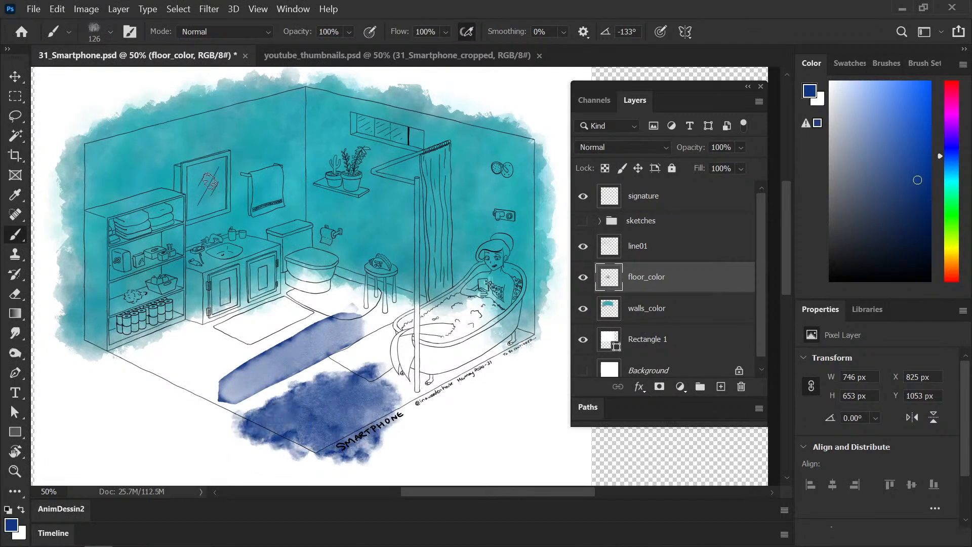
- Test a textured 150 px Kyle's Real Watercolor brush with dark blue strokes on the floor beside the bathtub
left_click(98, 36)
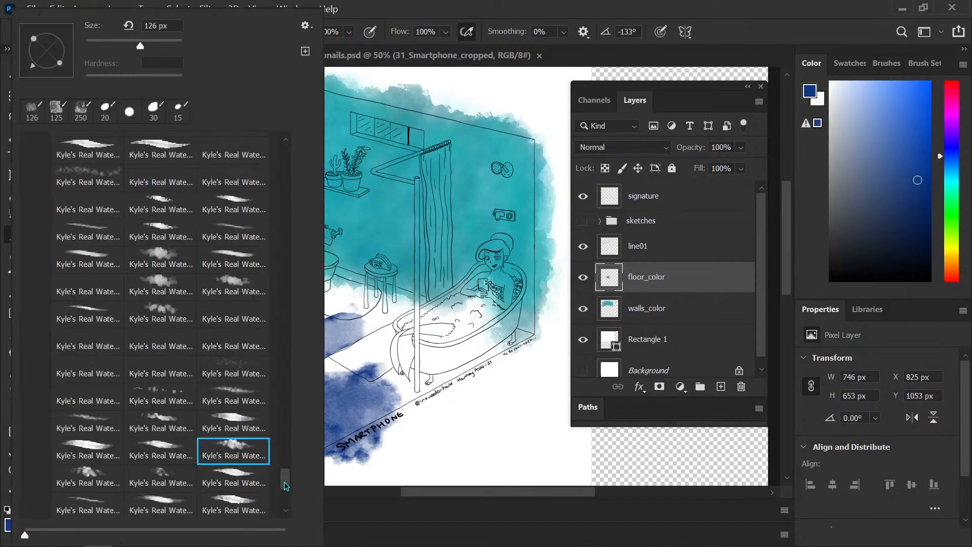
scroll(245, 364, "down", 5)
left_click(172, 299)
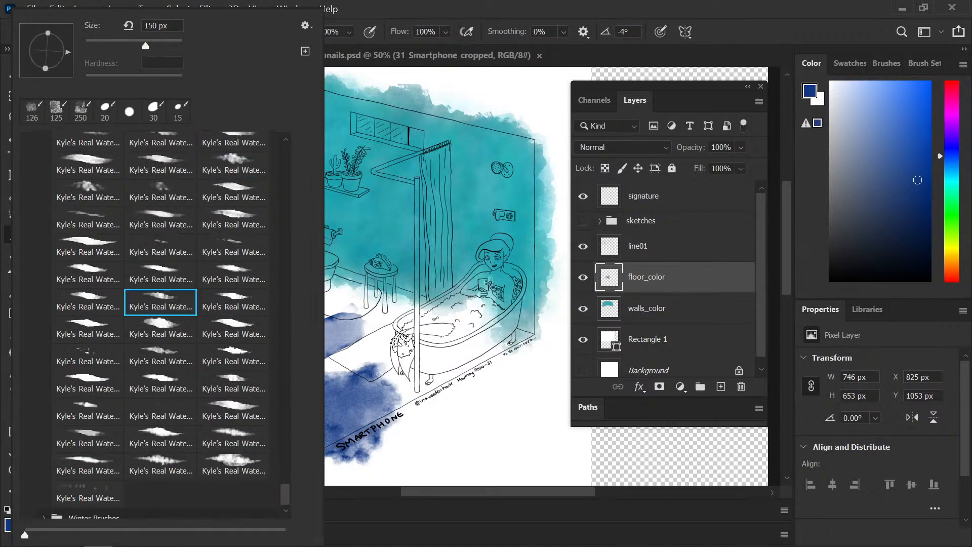
left_click(400, 339)
mouse_move(400, 338)
left_mouse_down()
mouse_move(354, 366)
mouse_move(420, 375)
mouse_move(329, 363)
mouse_move(389, 354)
left_mouse_up()
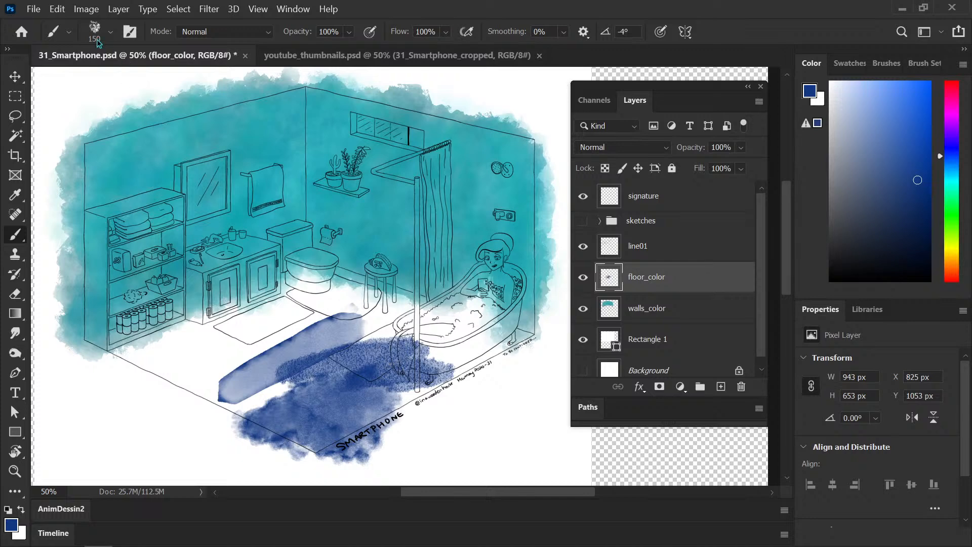
- Choose the 125 px watercolor brush that paints in Multiply mode and test it in dark blue across the floor
left_click(110, 31)
left_click(96, 376)
left_click_drag(383, 297, 354, 319)
mouse_move(282, 332)
left_mouse_down()
mouse_move(235, 338)
mouse_move(278, 330)
mouse_move(167, 394)
mouse_move(300, 359)
mouse_move(153, 373)
mouse_move(150, 355)
mouse_move(243, 324)
mouse_move(167, 343)
mouse_move(197, 365)
mouse_move(263, 334)
mouse_move(268, 360)
mouse_move(163, 361)
left_mouse_up()
mouse_move(226, 372)
left_mouse_down()
mouse_move(304, 400)
mouse_move(350, 385)
mouse_move(309, 410)
mouse_move(369, 426)
left_mouse_up()
- Clear all the test strokes from the floor_color layer and hide the walls_color layer
key("ctrl+a")
key("Delete")
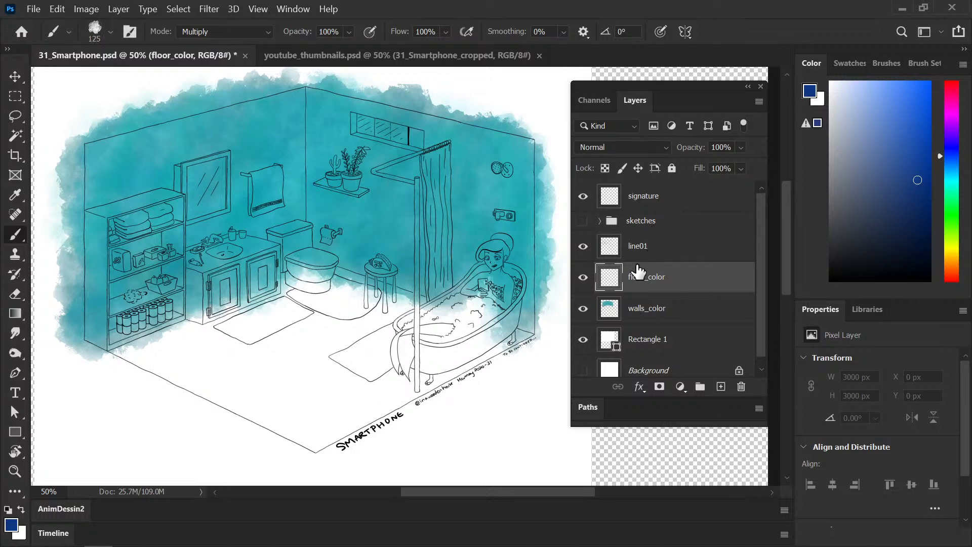
left_click(584, 309)
- Cover the whole floor with two overlapping coats of dark blue on floor_color, and undo the last stray stroke
mouse_move(302, 267)
left_mouse_down()
mouse_move(238, 273)
mouse_move(142, 306)
mouse_move(108, 336)
mouse_move(320, 260)
mouse_move(123, 357)
mouse_move(190, 342)
mouse_move(326, 276)
mouse_move(377, 265)
mouse_move(279, 319)
mouse_move(126, 373)
mouse_move(393, 280)
mouse_move(408, 290)
mouse_move(152, 392)
mouse_move(392, 287)
mouse_move(431, 296)
mouse_move(209, 395)
mouse_move(450, 318)
mouse_move(253, 411)
mouse_move(481, 328)
mouse_move(285, 426)
mouse_move(335, 416)
mouse_move(512, 334)
mouse_move(527, 354)
left_mouse_up()
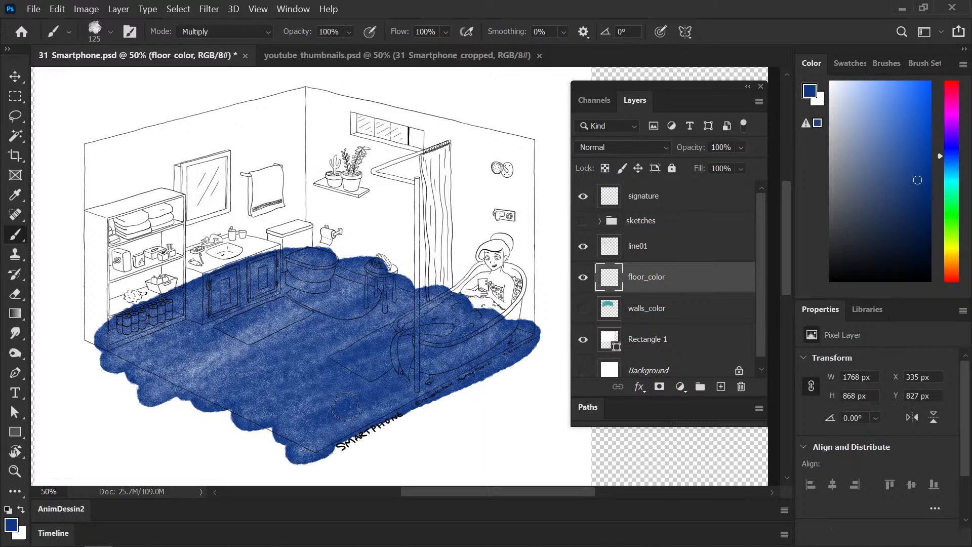
mouse_move(319, 262)
left_mouse_down()
mouse_move(134, 336)
mouse_move(185, 327)
mouse_move(320, 261)
mouse_move(167, 354)
mouse_move(284, 314)
mouse_move(213, 349)
mouse_move(321, 260)
mouse_move(355, 298)
mouse_move(258, 362)
mouse_move(329, 345)
mouse_move(321, 261)
left_mouse_up()
mouse_move(383, 345)
left_mouse_down()
mouse_move(215, 418)
mouse_move(430, 304)
mouse_move(263, 379)
mouse_move(420, 337)
mouse_move(349, 390)
mouse_move(526, 309)
mouse_move(299, 448)
mouse_move(532, 344)
mouse_move(456, 354)
mouse_move(236, 458)
left_mouse_up()
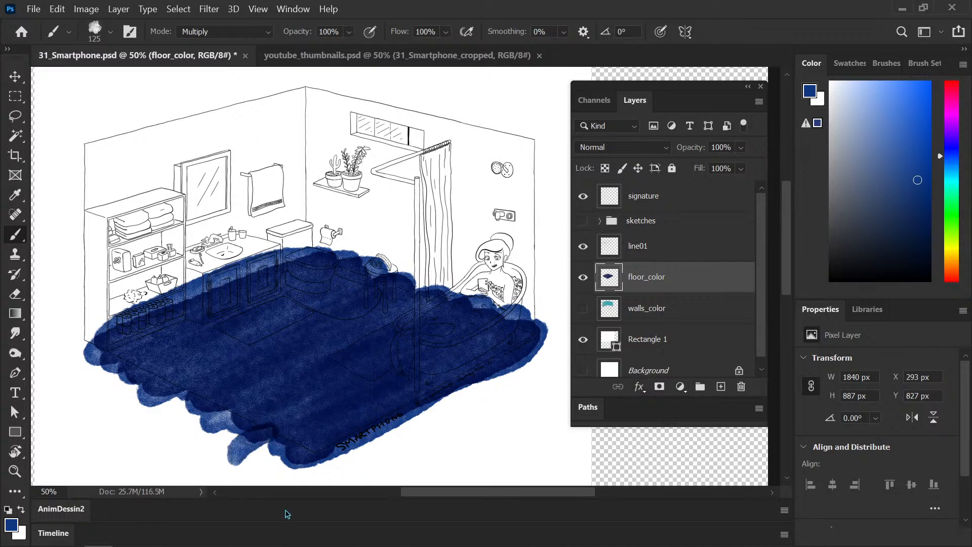
key("ctrl+z")
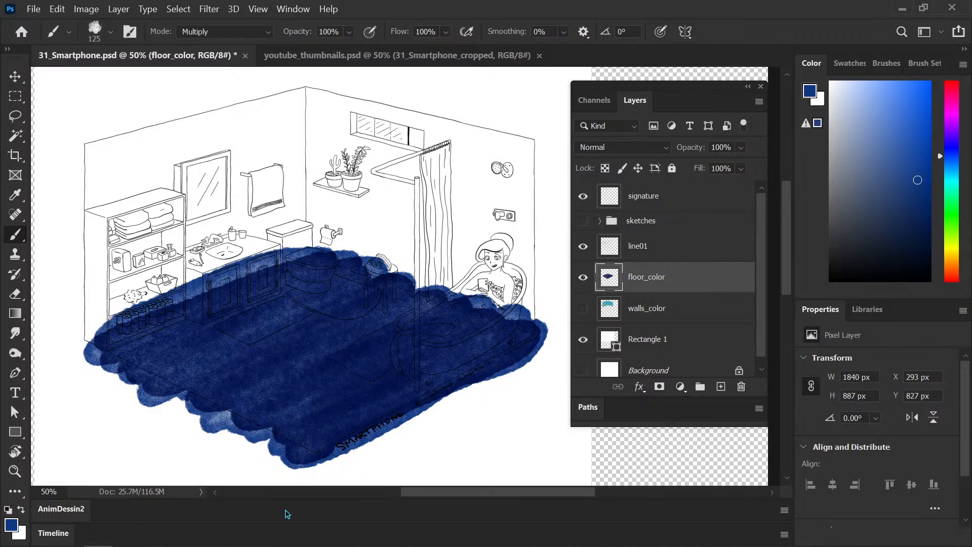
- Nudge the floor paint with the Move tool to about X 283 px, Y 825 px
key("v")
key("Down")
key("Down")
key("Left")
key("Left")
key("shift+Down")
key("shift+Left")
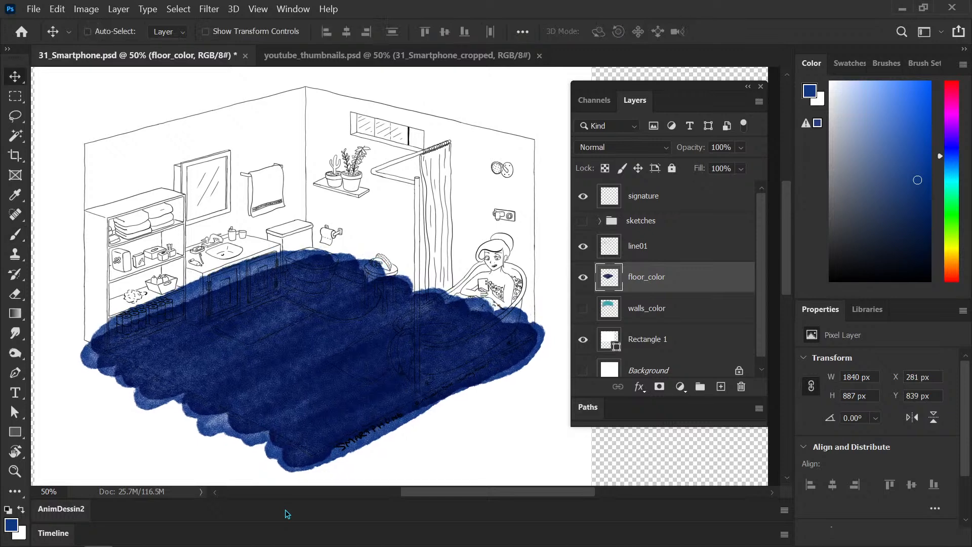
key("Up")
key("Up")
key("Up")
key("Up")
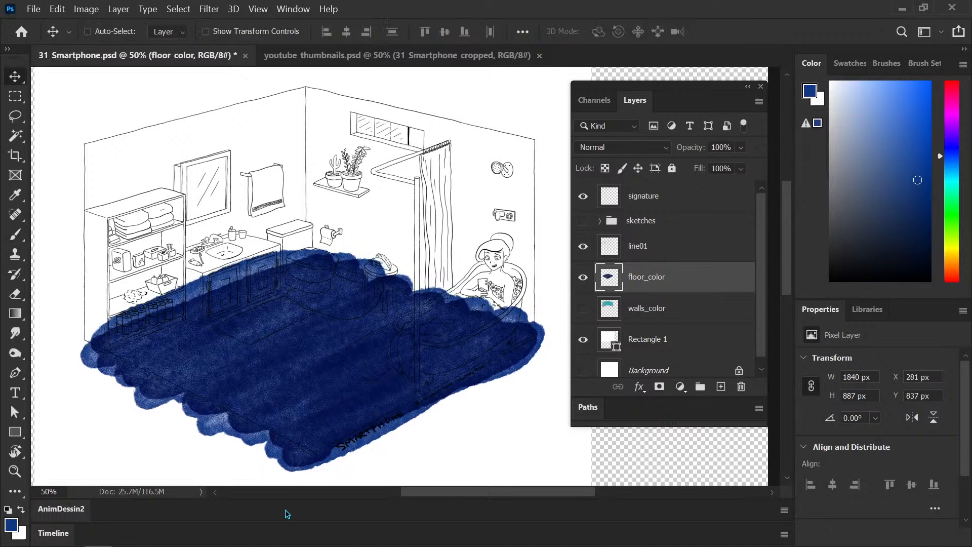
key("shift+Up")
key("Right")
key("Right")
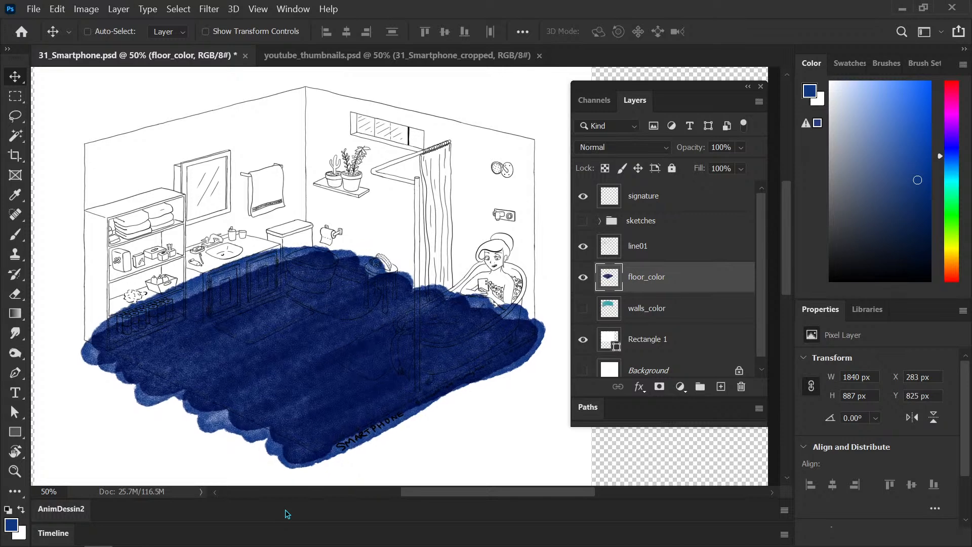
key("ctrl+t")
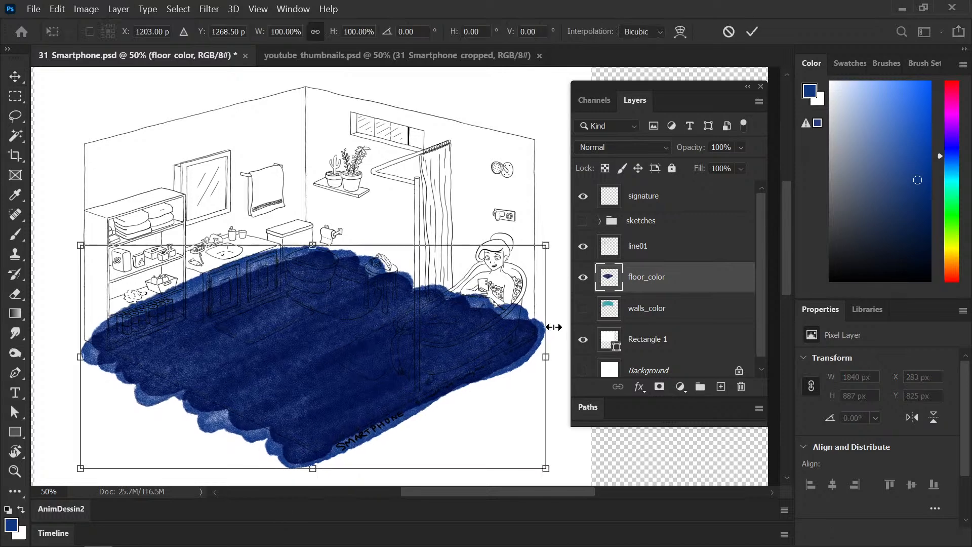
left_click_drag(546, 246, 552, 244)
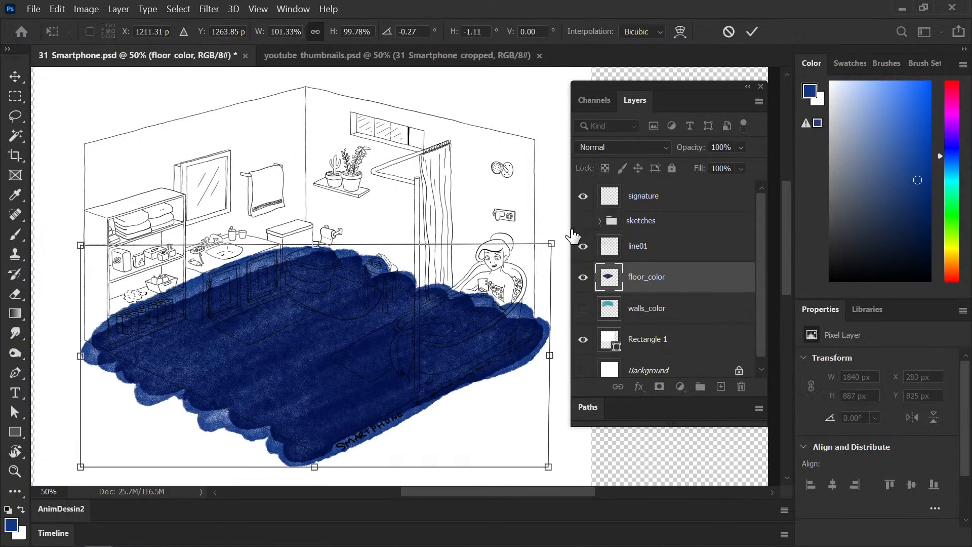
key("Escape")
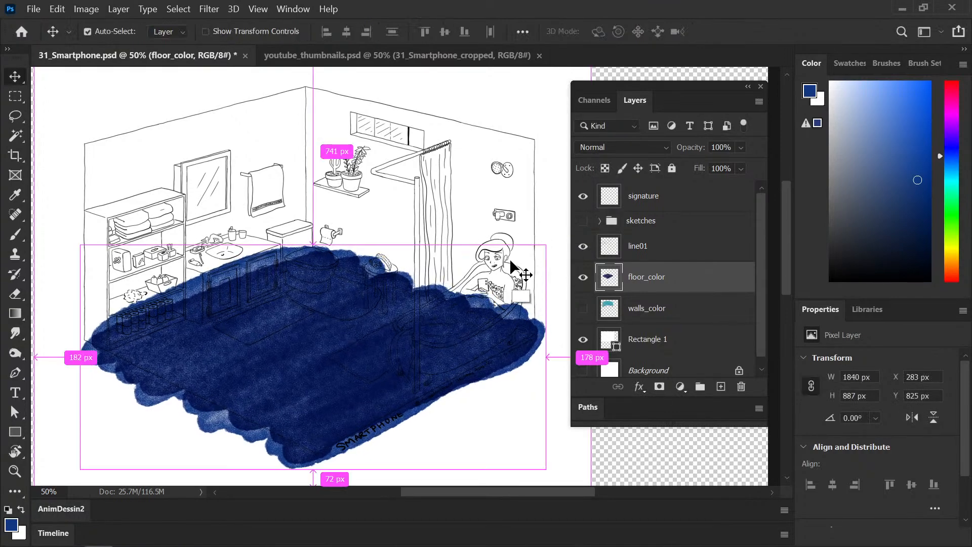
- Enlarge the floor paint around its center to about 1894 × 913 px with Free Transform, and save the document
key("ctrl+t")
left_click_drag(545, 245, 551, 239)
key("Return")
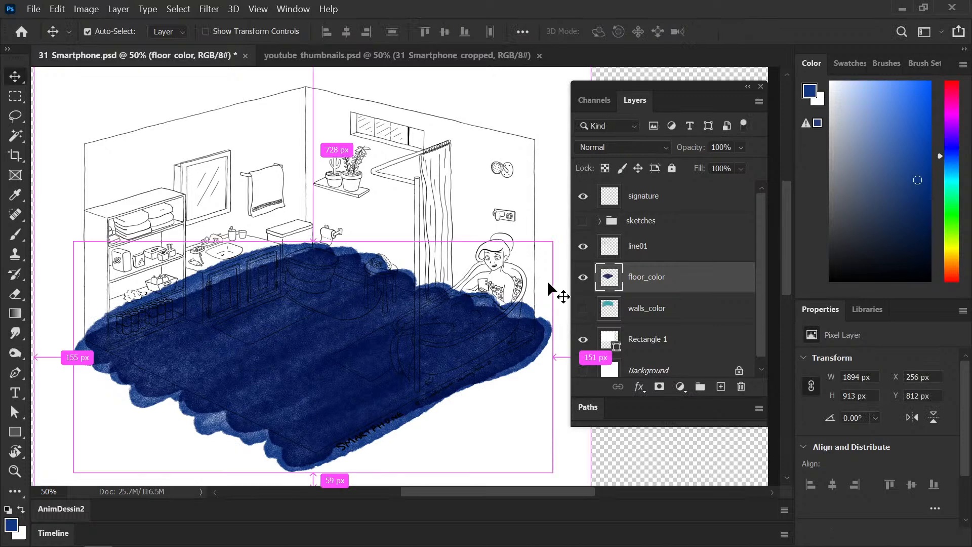
key("ctrl+s")
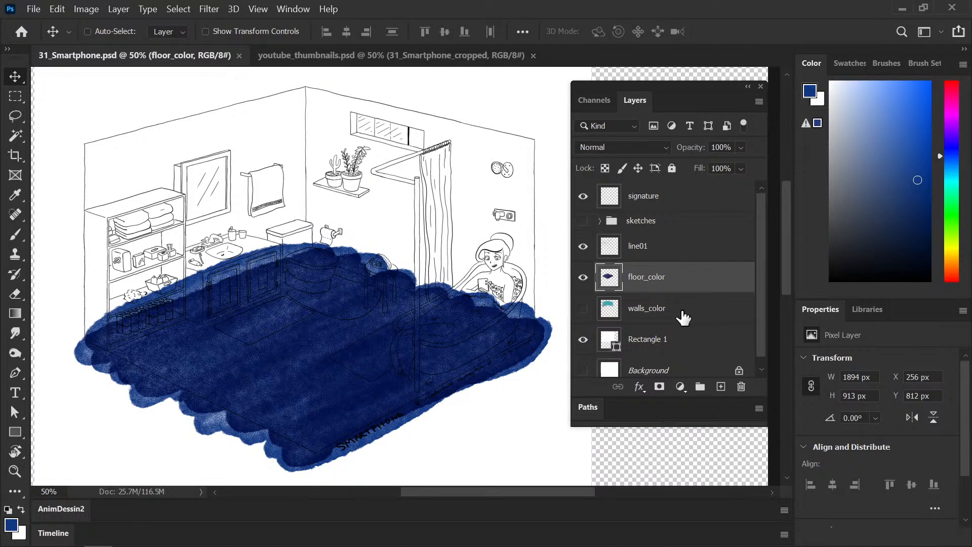
left_click_drag(418, 393, 391, 395)
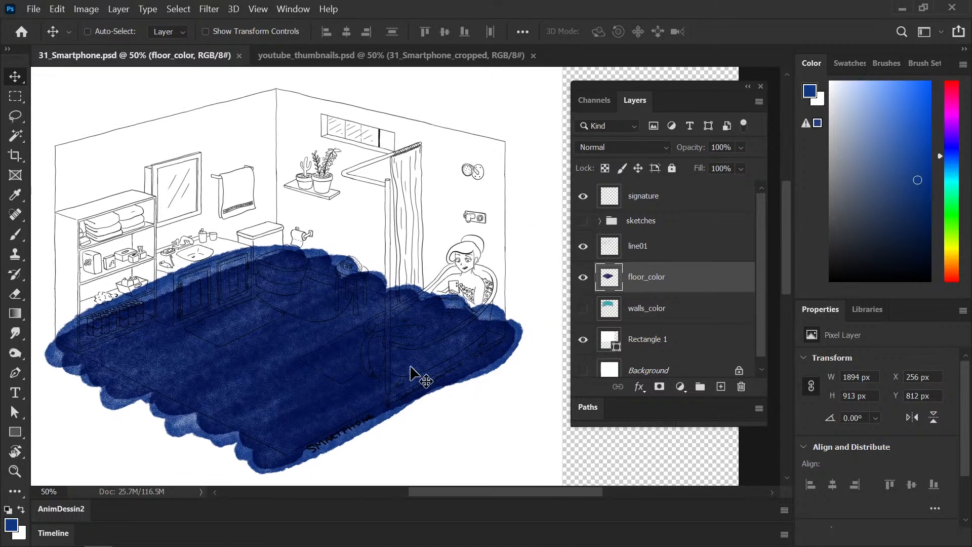
- Hide floor_color, show walls_color, move it above floor_color and add a layer mask to it
left_click(583, 278)
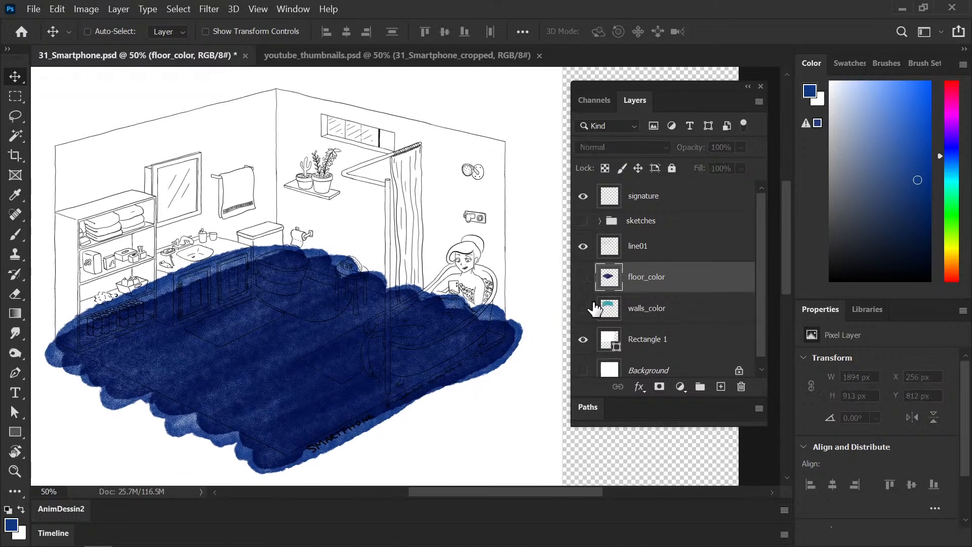
left_click(583, 308)
left_click_drag(590, 308, 630, 263)
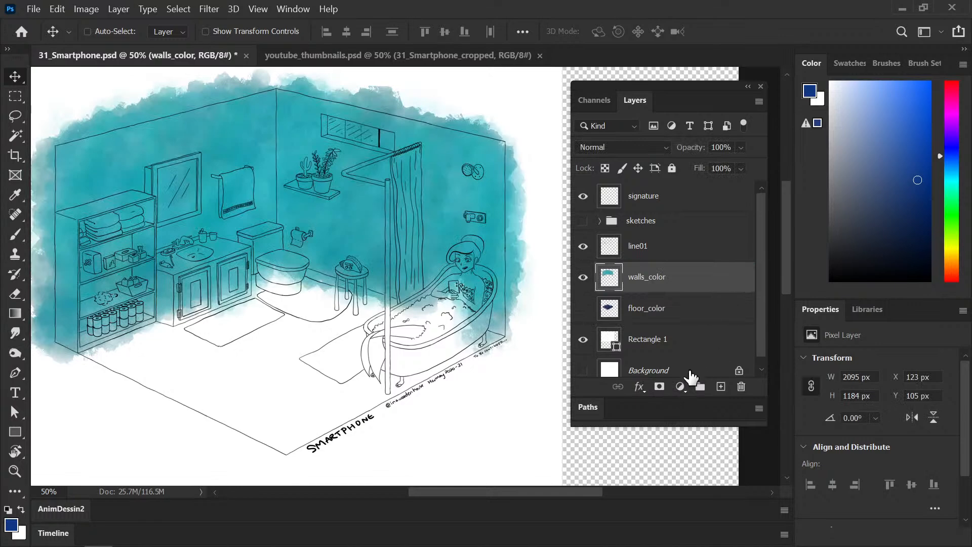
left_click(659, 386)
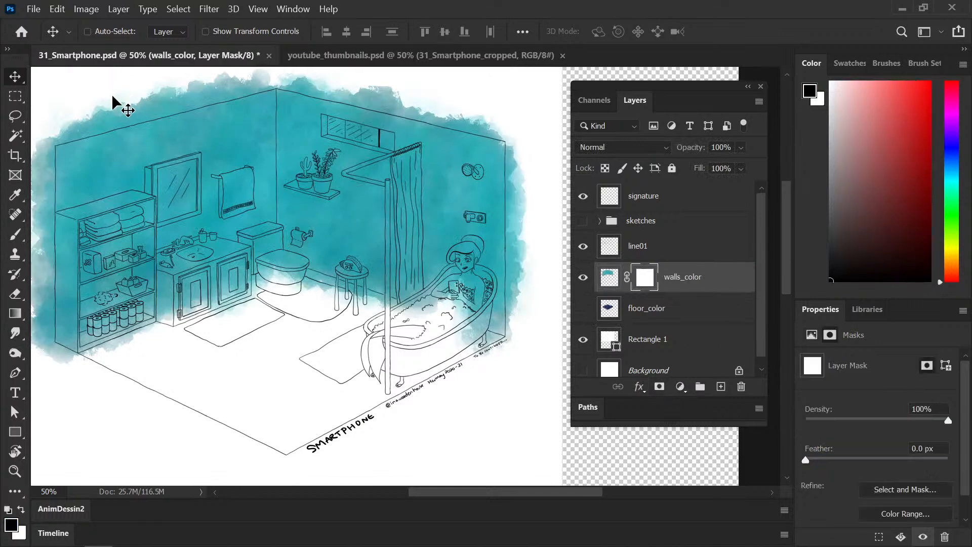
- Choose a 15 px Kyle's Inkbox brush for the mask and set its blending mode to Normal
key("b")
left_click(100, 35)
mouse_move(286, 495)
left_mouse_down()
mouse_move(290, 247)
mouse_move(283, 410)
mouse_move(283, 400)
left_mouse_up()
left_click(113, 302)
left_click(390, 9)
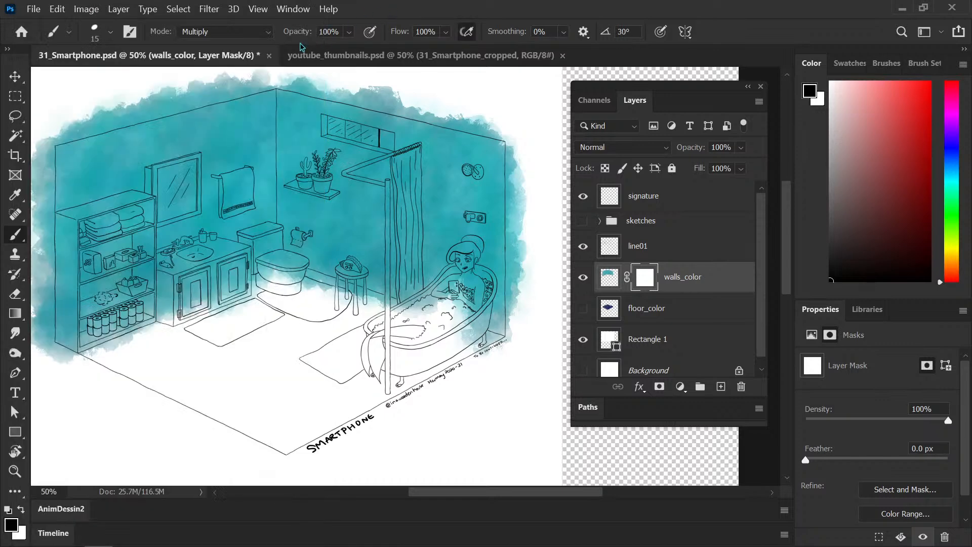
left_click(256, 33)
left_click(255, 44)
- Mask out a thin strip of wall paint along the right wall's floor line, at the room's right corner and from the toilet to the bathtub
left_click_drag(509, 353, 521, 432)
key("ctrl+plus")
key("ctrl+minus")
key("ctrl+minus")
left_click_drag(397, 350, 404, 301)
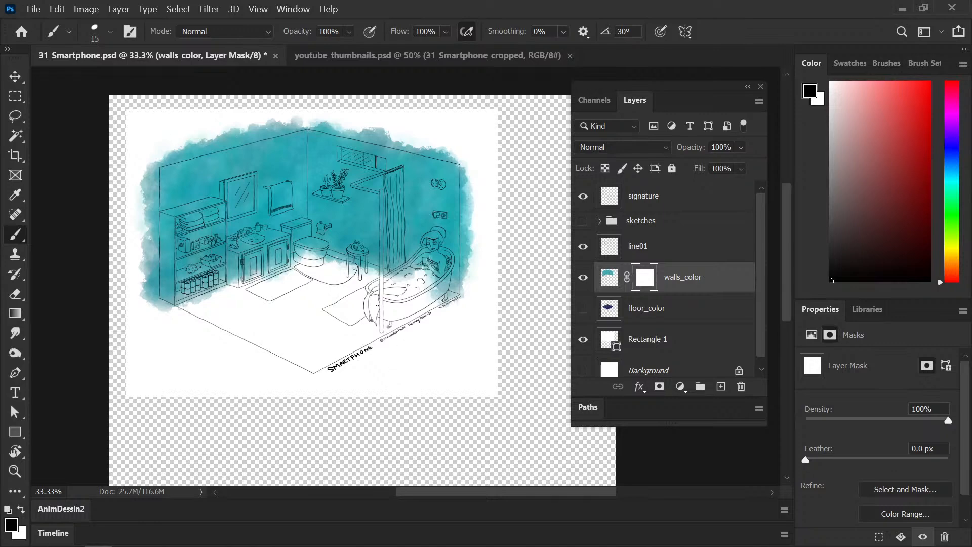
key("ctrl+plus")
key("ctrl+plus")
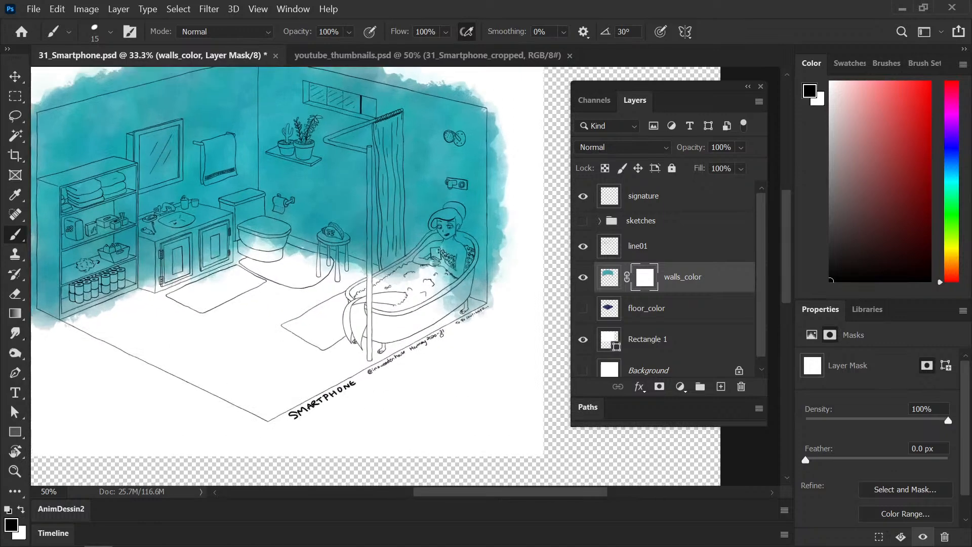
left_click_drag(502, 322, 424, 338)
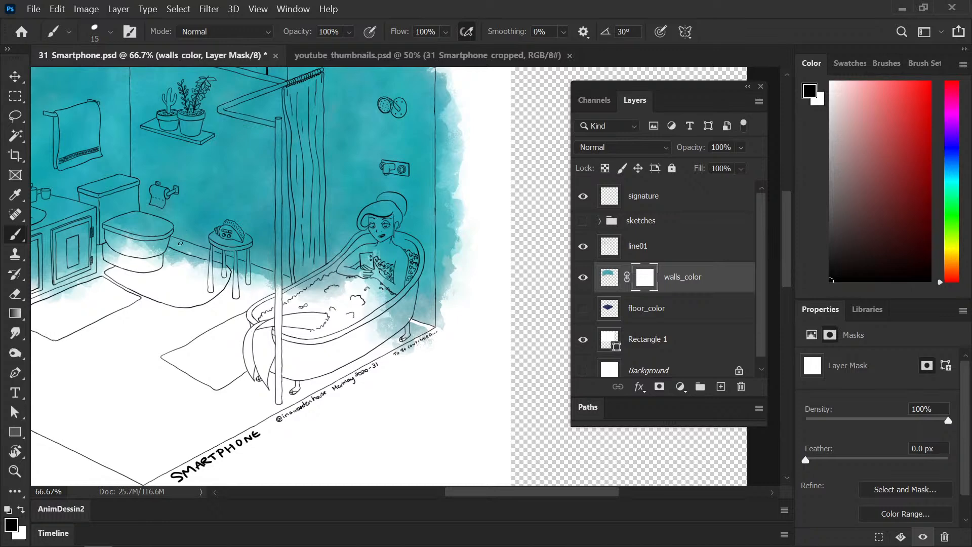
left_click_drag(163, 237, 229, 258)
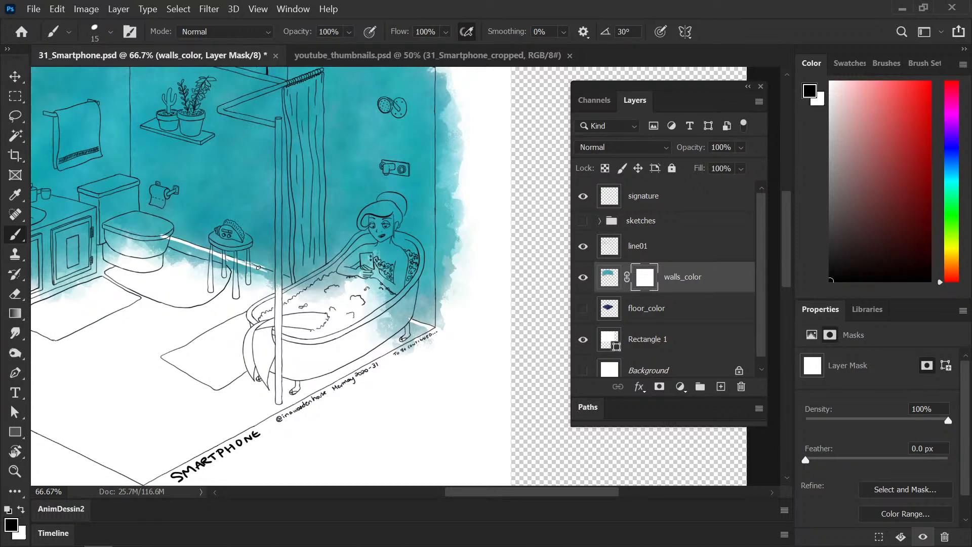
key("ctrl+plus")
key("ctrl+plus")
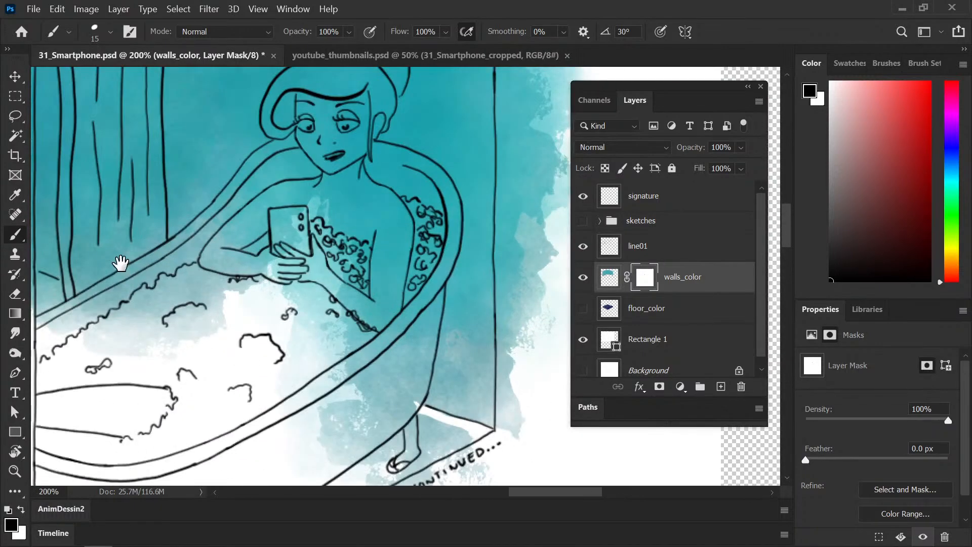
left_click_drag(121, 262, 309, 301)
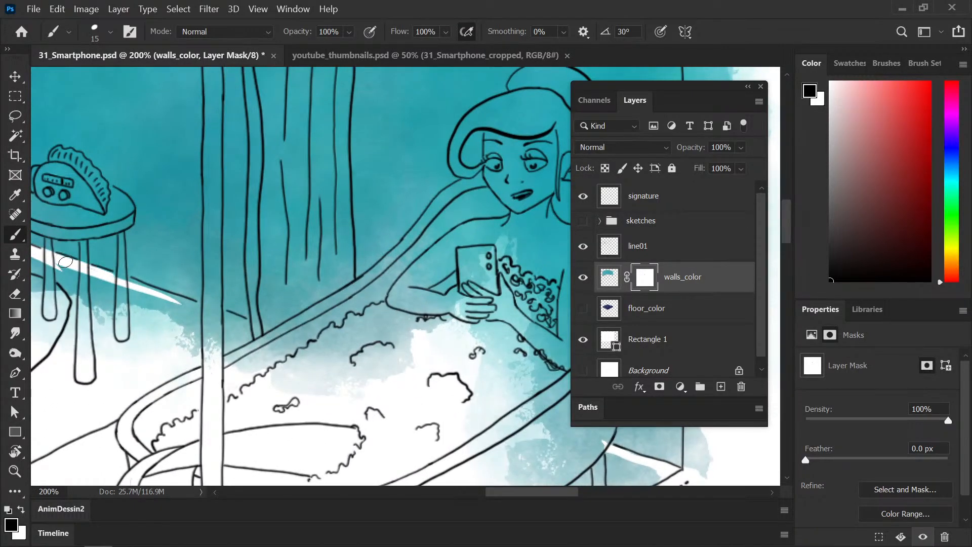
mouse_move(79, 265)
left_mouse_down()
mouse_move(221, 312)
mouse_move(187, 302)
mouse_move(215, 310)
left_mouse_up()
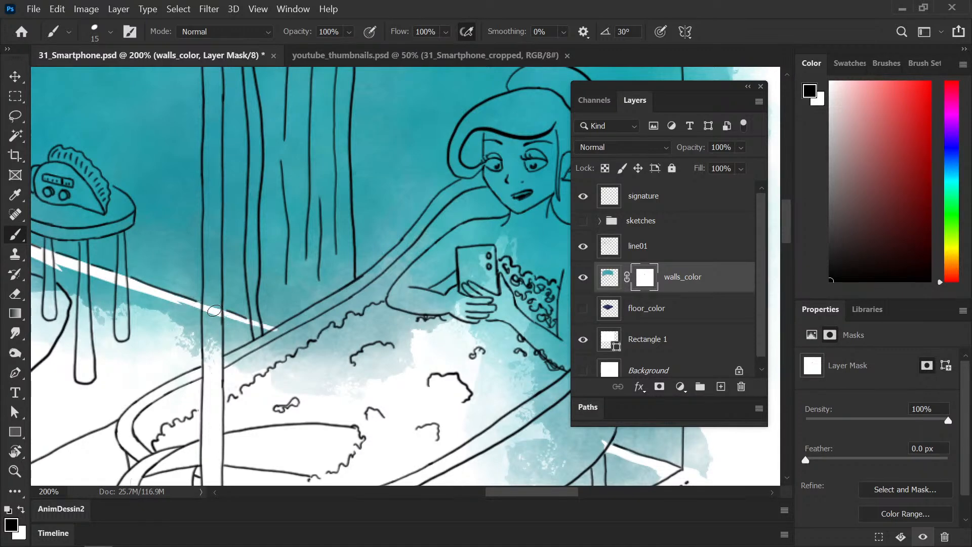
- Lasso the area below the right wall's floor line, hide it in the walls_color mask, deselect and save the document
key("ctrl+minus")
key("ctrl+minus")
left_click_drag(469, 326, 419, 310)
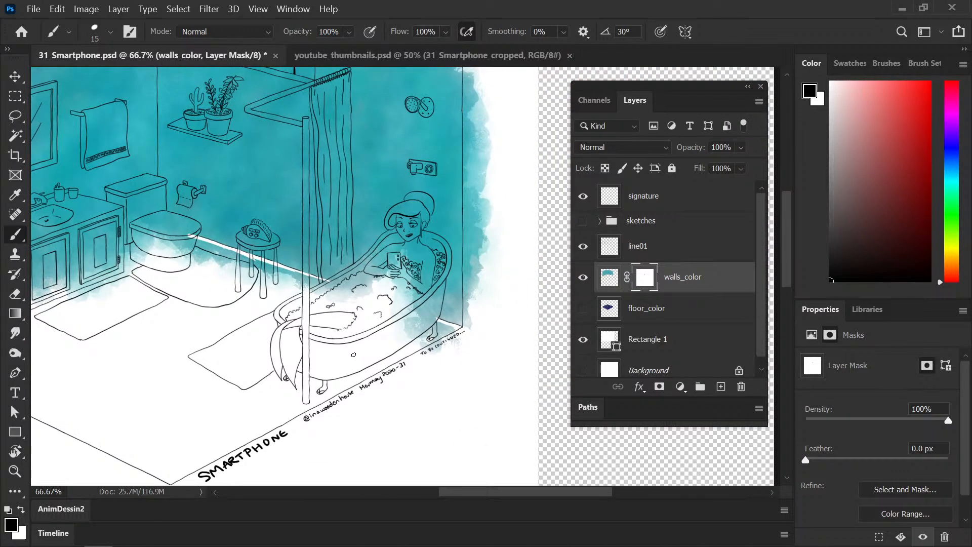
key("l")
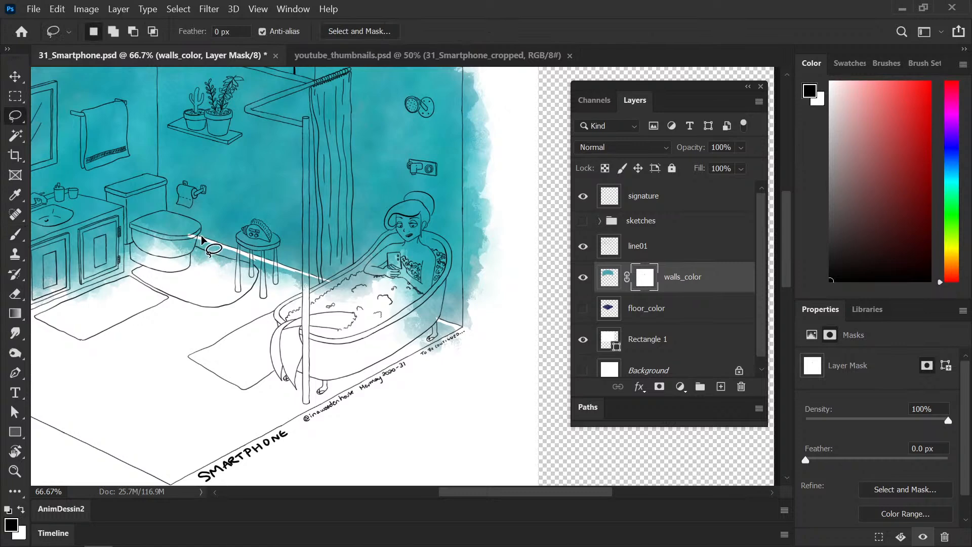
mouse_move(198, 236)
left_mouse_down()
mouse_move(177, 346)
mouse_move(307, 408)
mouse_move(442, 377)
left_mouse_up()
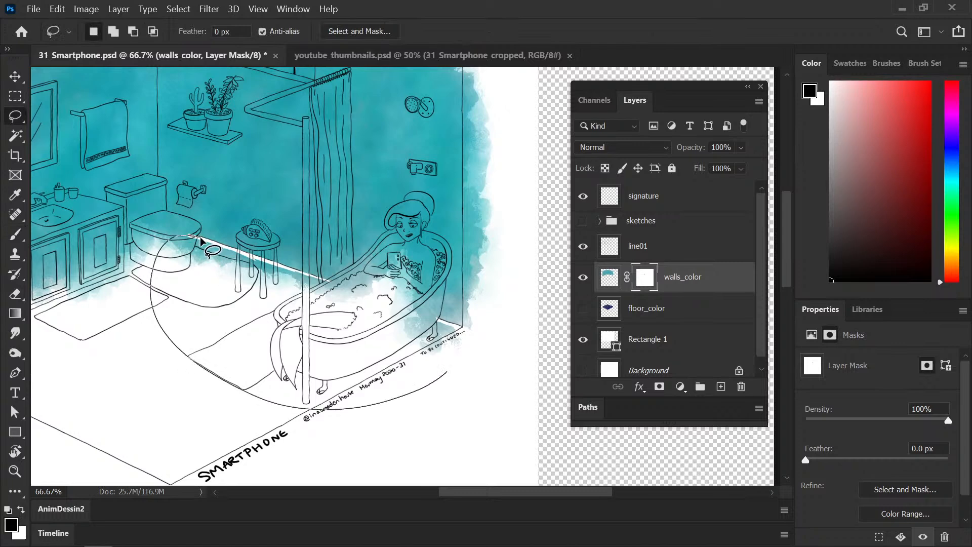
left_click_drag(201, 240, 462, 333)
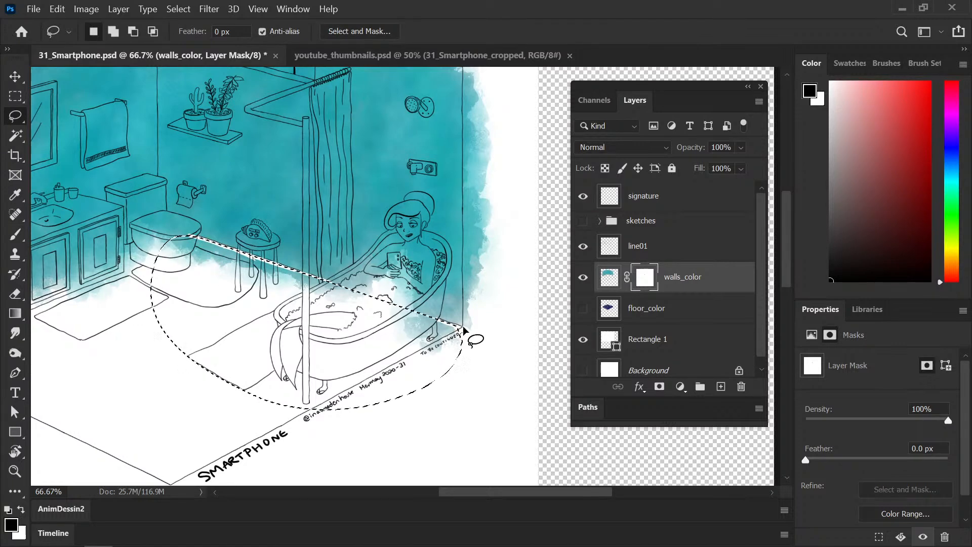
key("x")
key("Delete")
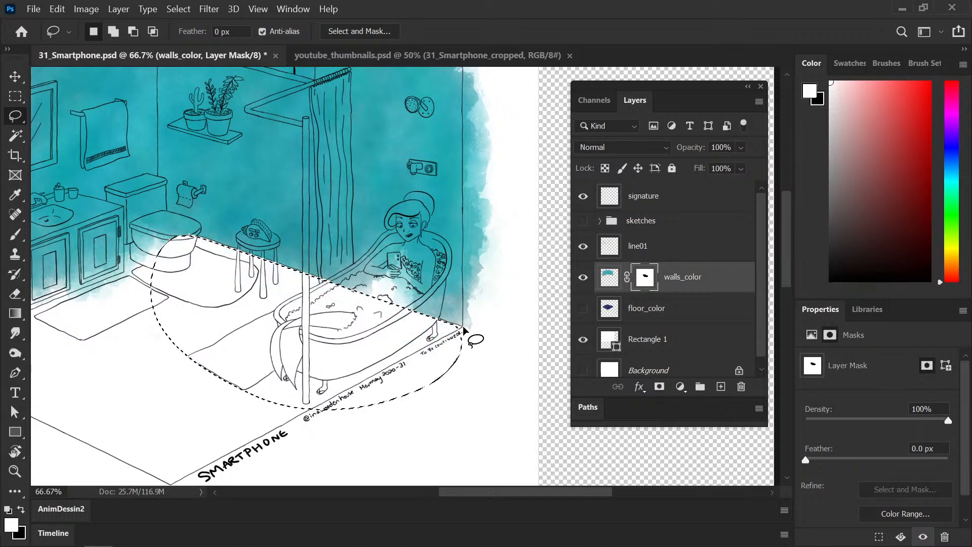
key("ctrl+d")
key("ctrl+s")
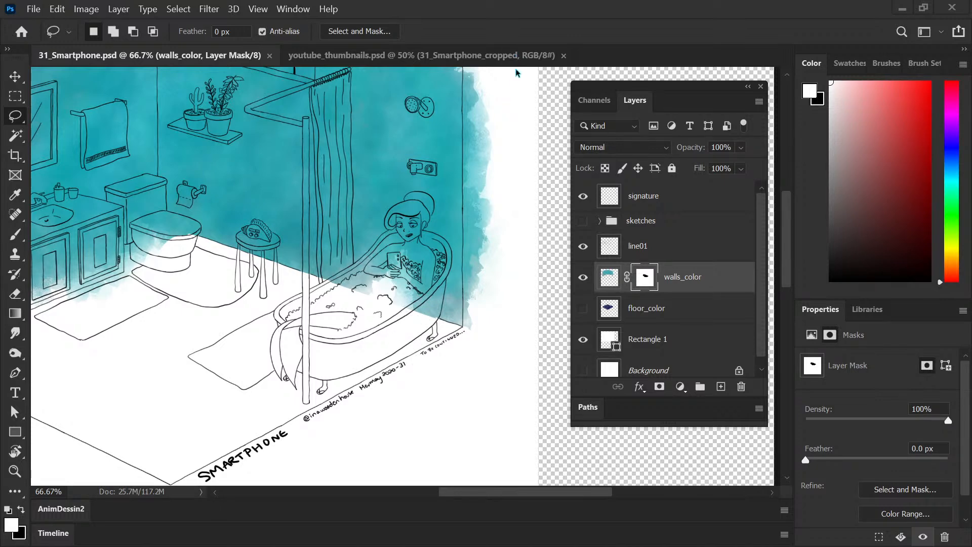
- Lasso the area below the left wall's floor line, hide it in the walls_color mask and deselect
left_click_drag(438, 318, 497, 315)
key("ctrl+minus")
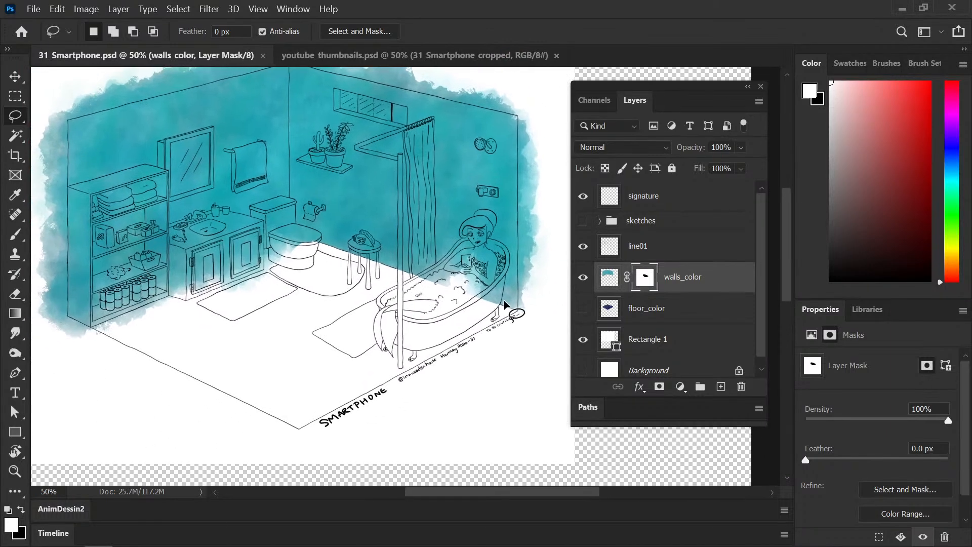
left_click_drag(46, 334, 44, 335)
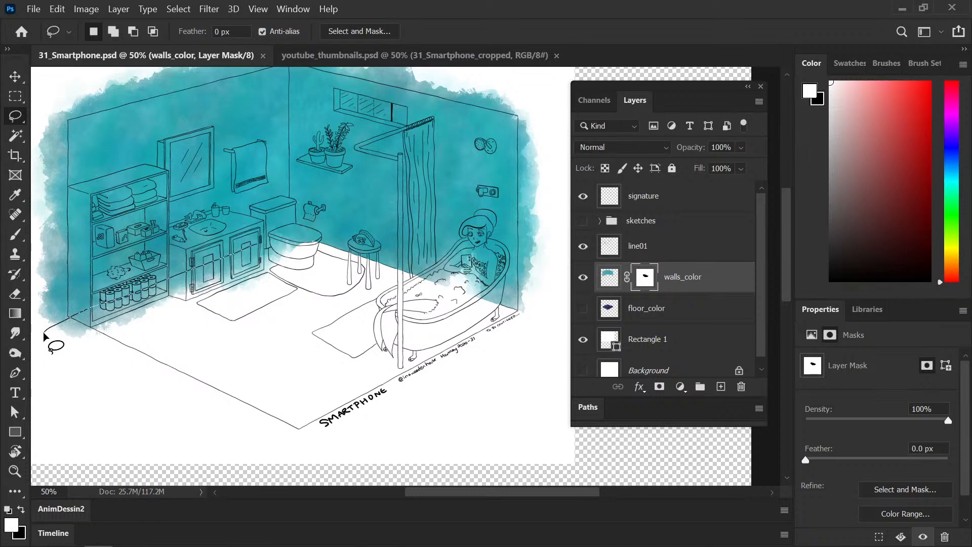
left_click_drag(44, 335, 66, 409)
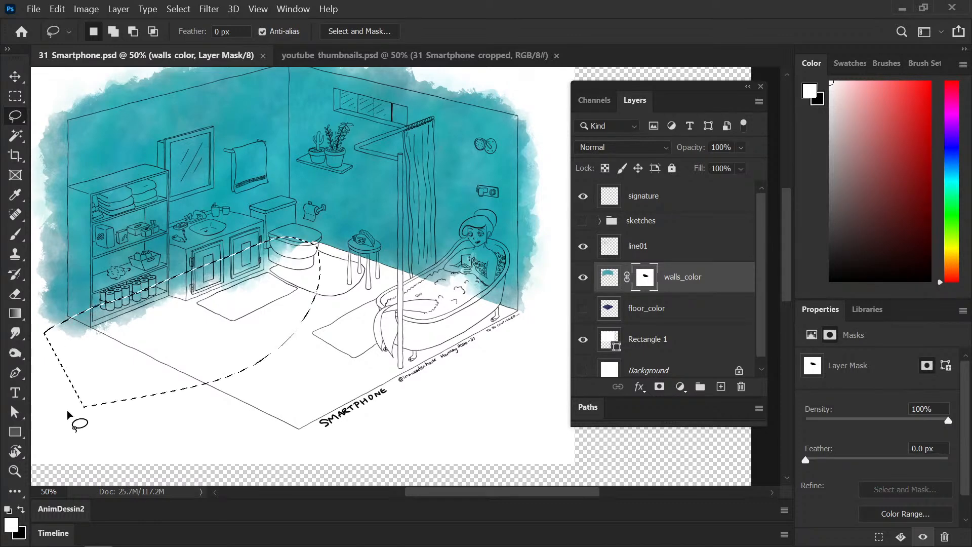
key("Delete")
key("ctrl+d")
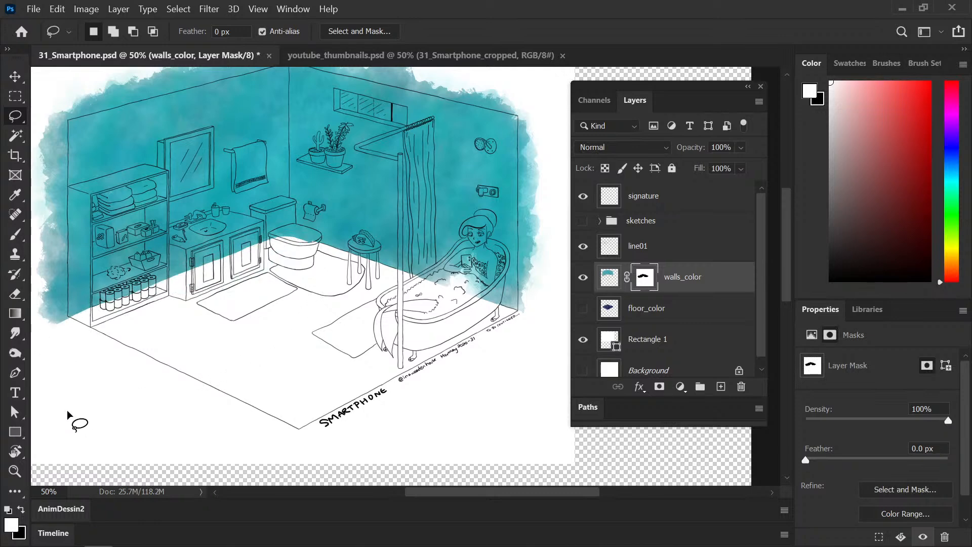
- Enlarge the brush to 50 px and touch up the walls_color mask in black and white around the left floor corner
key("b")
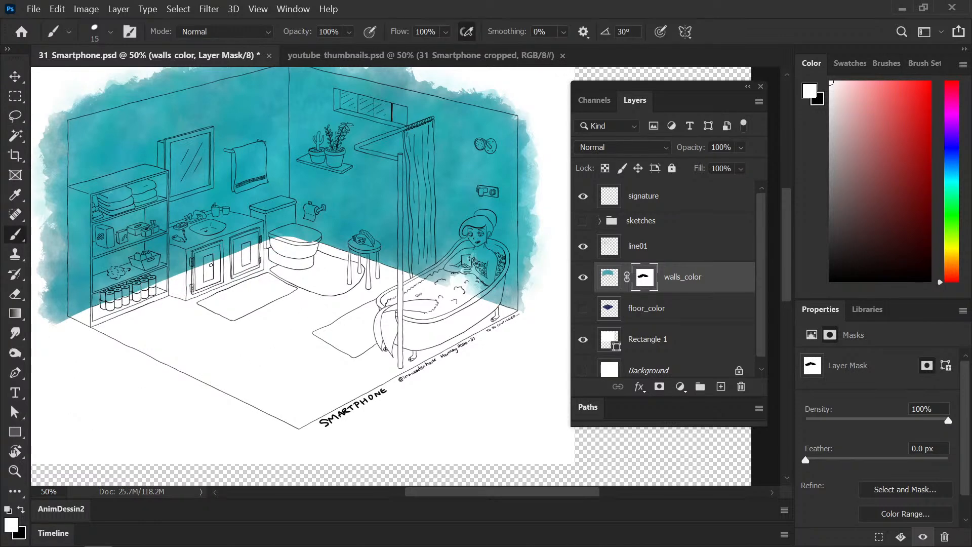
key("x")
key("bracketright")
key("bracketright")
key("bracketright")
key("bracketright")
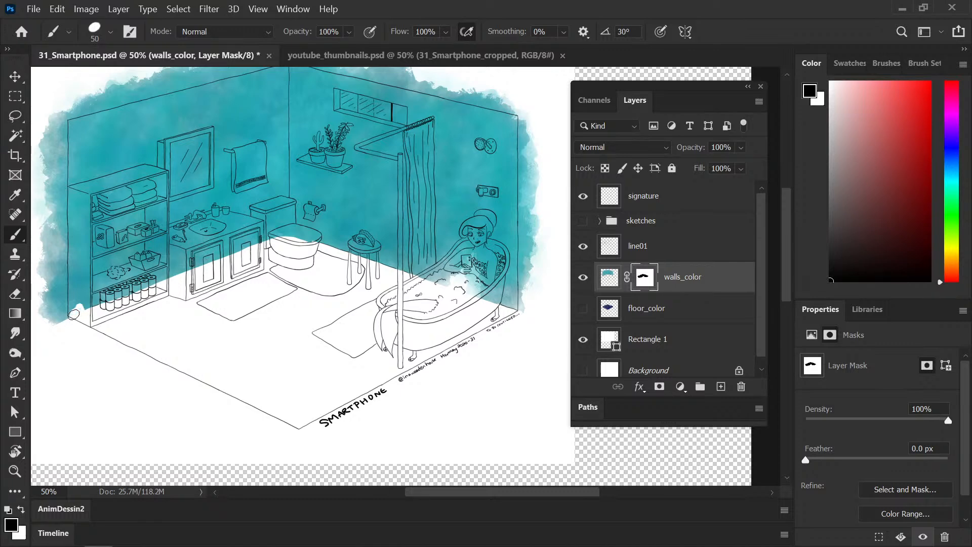
key("x")
mouse_move(72, 323)
left_mouse_down()
mouse_move(74, 302)
mouse_move(84, 315)
mouse_move(95, 309)
mouse_move(58, 329)
left_mouse_up()
key("x")
left_click_drag(104, 307, 55, 326)
- Preview the walls together with floor_color, trying the 125 px brush, then return to the 50 px brush and hide floor_color
left_click(583, 309)
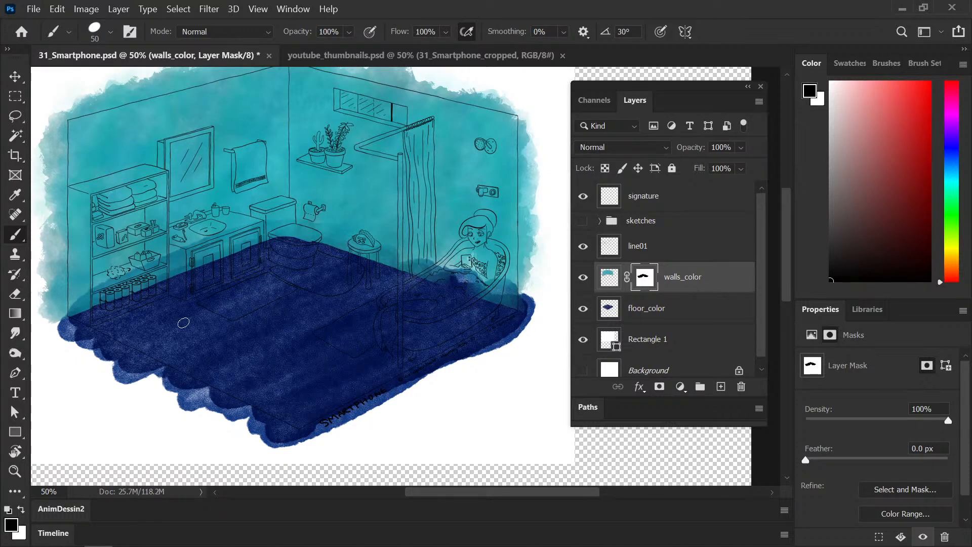
left_click(95, 40)
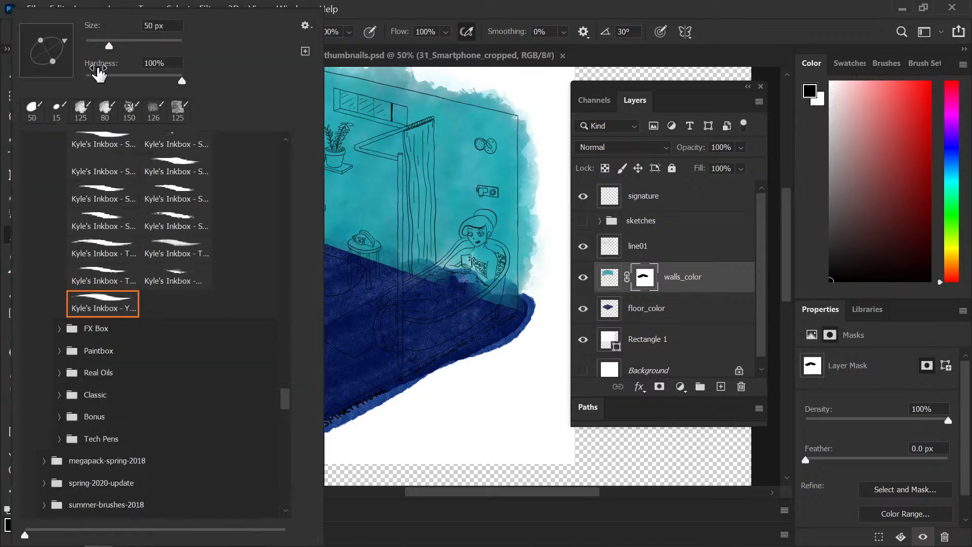
left_click(81, 107)
left_click(347, 18)
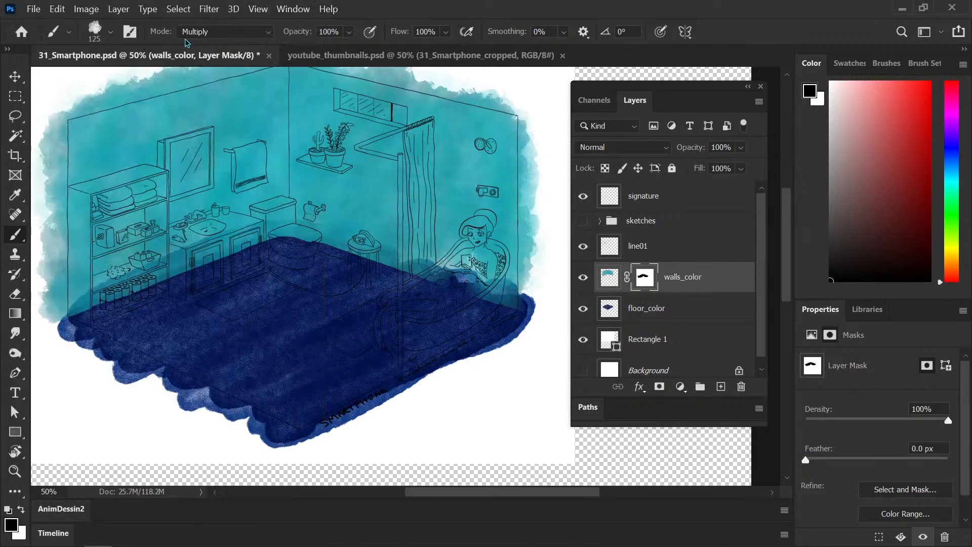
left_click(94, 35)
left_click(33, 108)
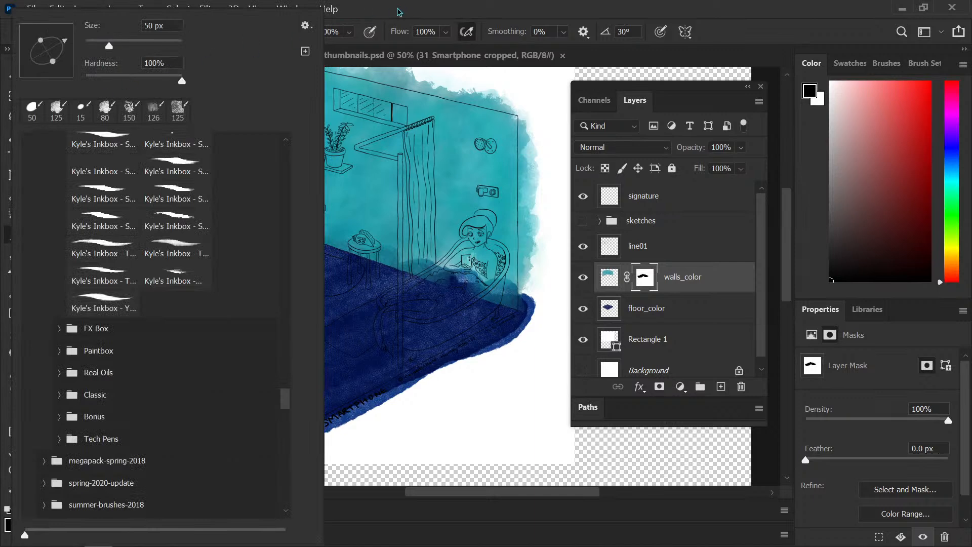
left_click(380, 23)
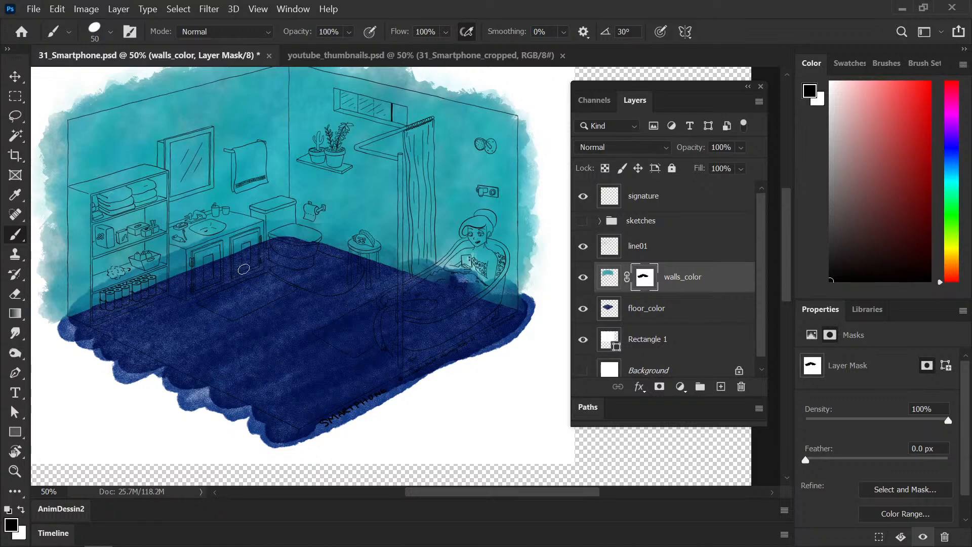
mouse_move(228, 345)
left_mouse_down()
mouse_move(208, 386)
mouse_move(274, 275)
mouse_move(286, 276)
left_mouse_up()
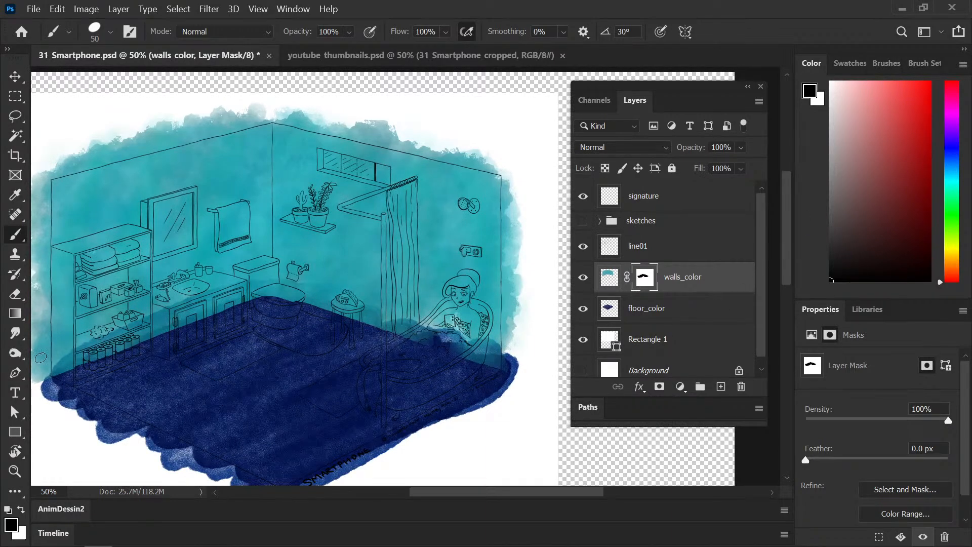
left_click_drag(111, 366, 112, 344)
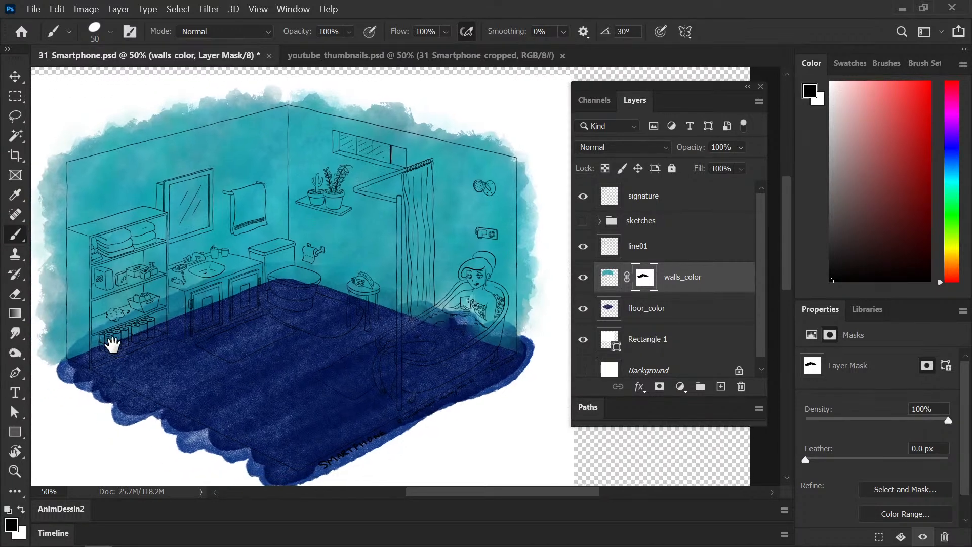
left_click(583, 308)
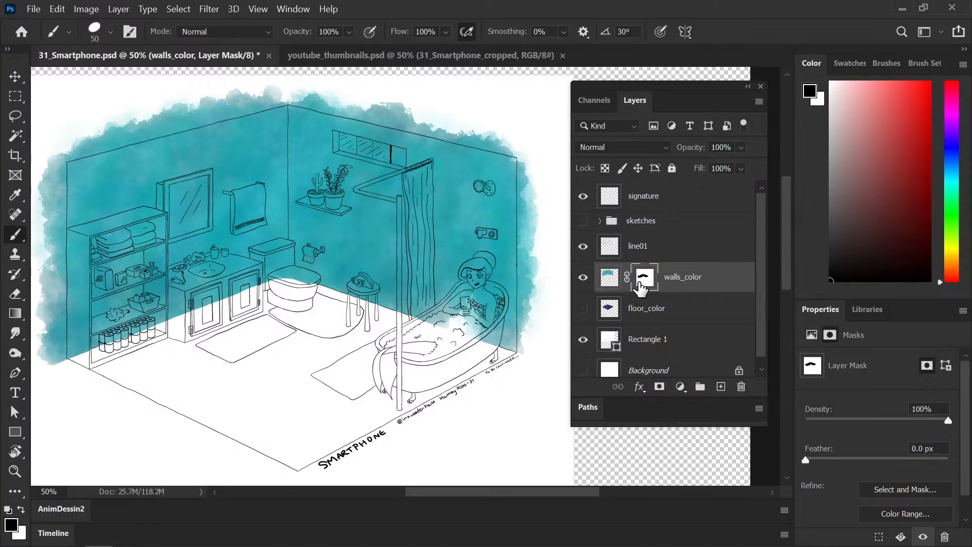
- Save the document and paint the walls_color mask black just outside the left wall's outer edge, near its floor corner
key("ctrl+s")
left_click_drag(301, 336, 304, 354)
left_click_drag(101, 352, 279, 323)
key("ctrl+plus")
left_click_drag(183, 363, 253, 365)
key("ctrl+minus")
key("ctrl+plus")
key("ctrl+plus")
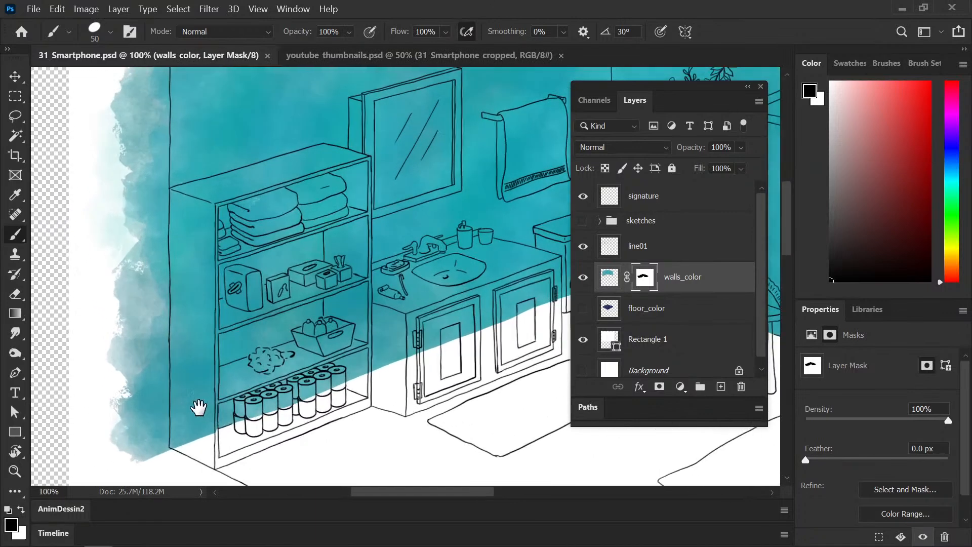
left_click_drag(168, 408, 178, 407)
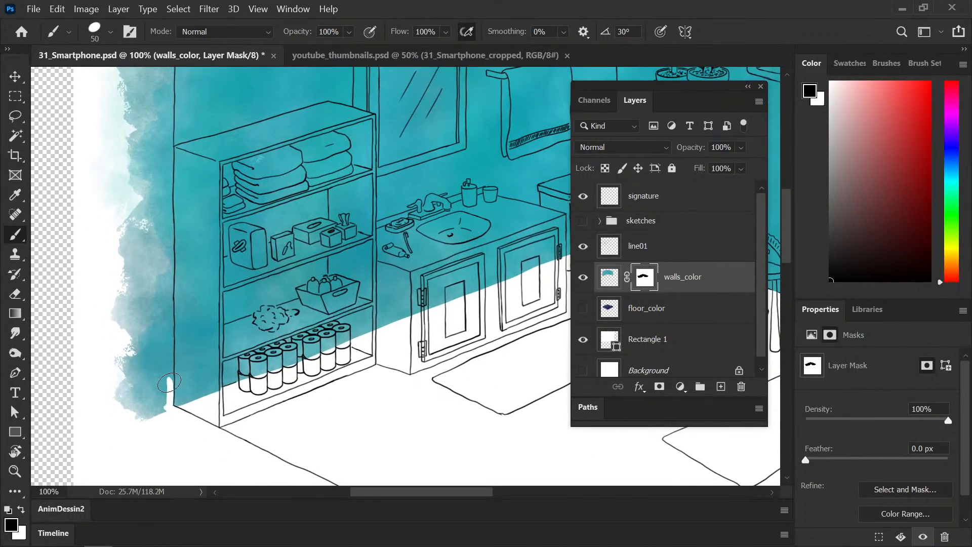
- Extend the black mask stroke up the left wall's outer vertical edge, beside the shelf with the rolls and the basket
key("ctrl+plus")
mouse_move(218, 359)
left_mouse_down()
mouse_move(303, 263)
mouse_move(427, 197)
left_mouse_up()
mouse_move(143, 297)
left_mouse_down()
mouse_move(142, 175)
mouse_move(142, 292)
left_mouse_up()
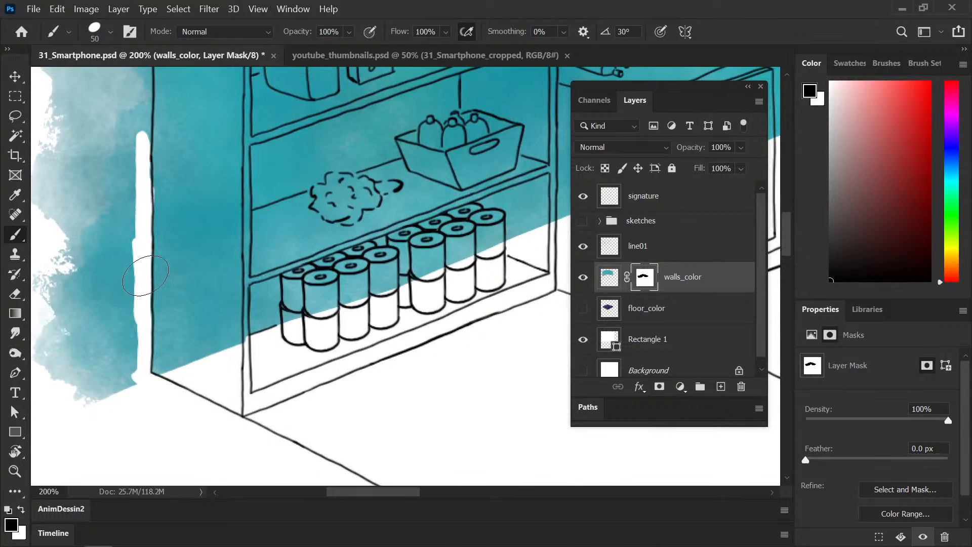
key("x")
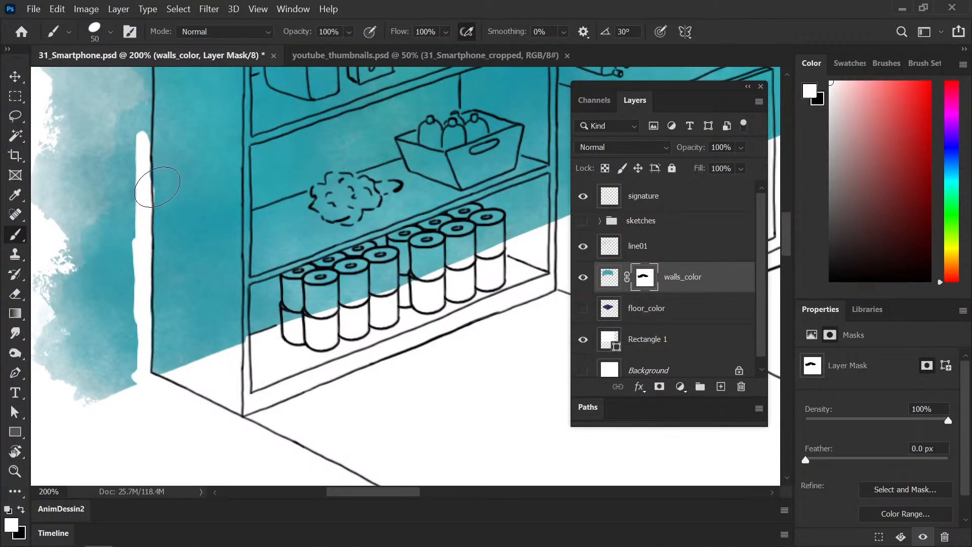
key("x")
left_click_drag(149, 86, 148, 74)
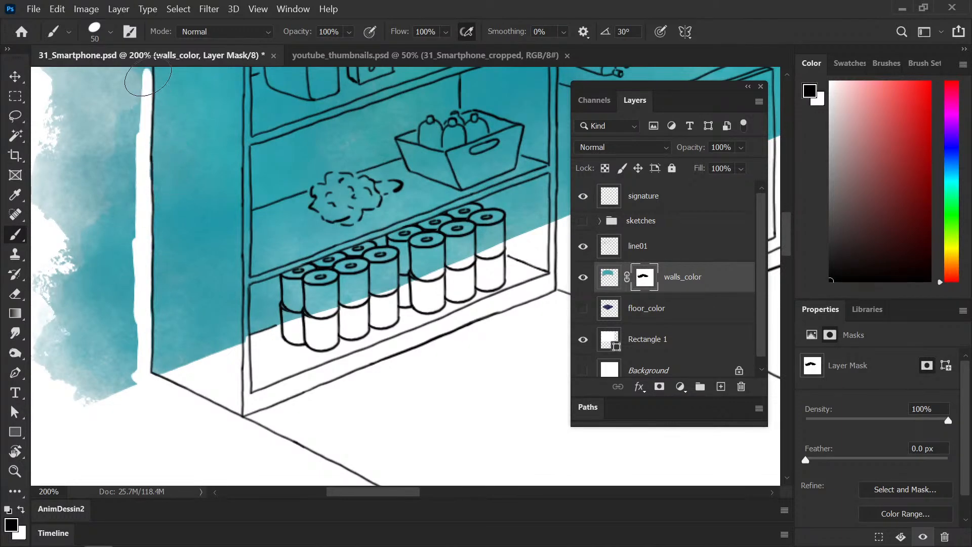
- Continue masking outside the left wall's vertical edge past the towel shelf up to the wall's upper outer corner, correcting in white
mouse_move(174, 108)
left_mouse_down()
mouse_move(173, 217)
mouse_move(166, 266)
mouse_move(129, 314)
mouse_move(131, 392)
mouse_move(130, 187)
left_mouse_up()
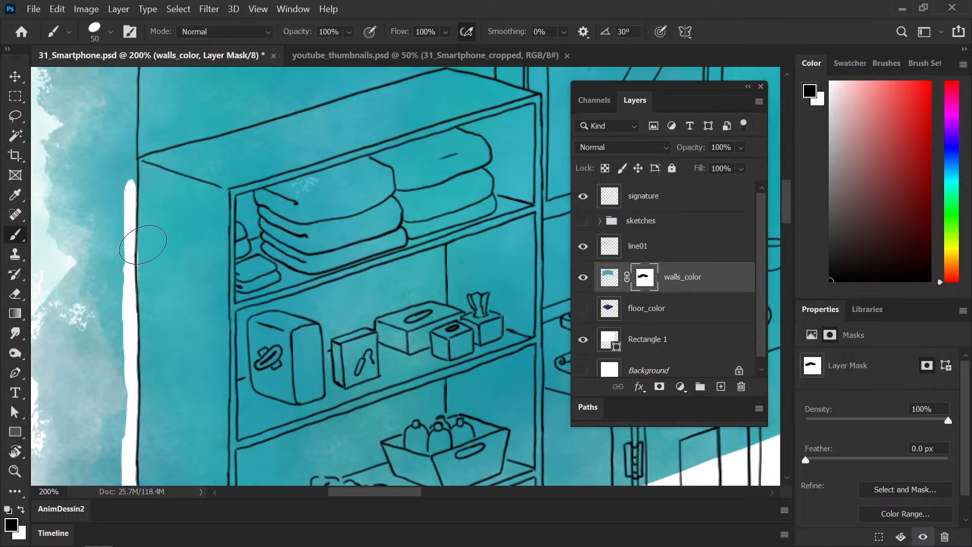
key("x")
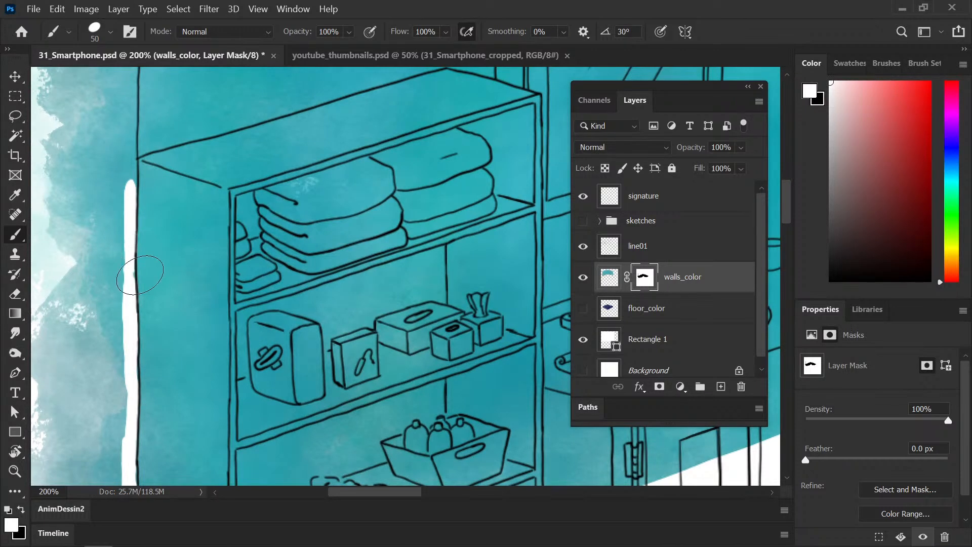
key("x")
scroll(167, 344, "up", 8)
left_click_drag(116, 220, 123, 387)
scroll(148, 282, "up", 5)
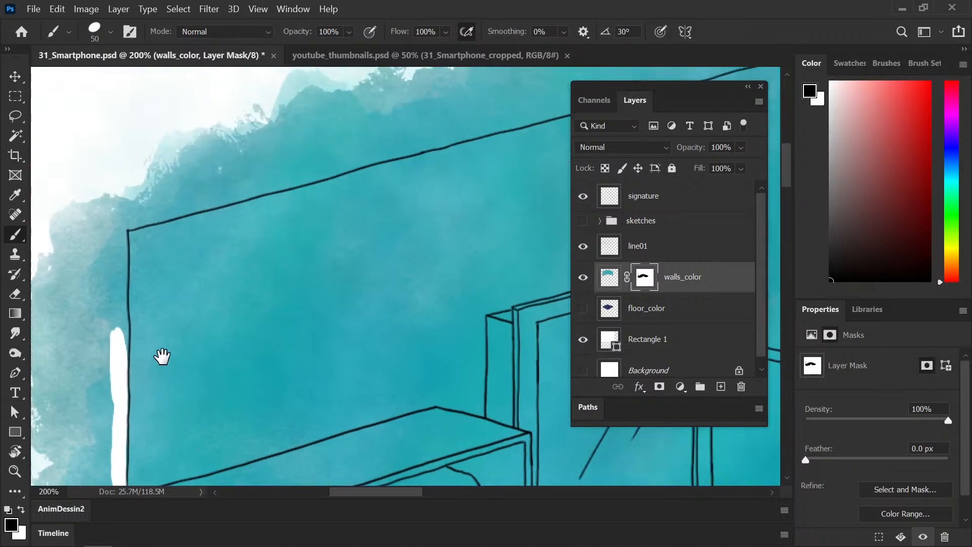
mouse_move(133, 221)
left_mouse_down()
mouse_move(119, 250)
mouse_move(121, 231)
mouse_move(117, 343)
mouse_move(122, 298)
mouse_move(123, 329)
left_mouse_up()
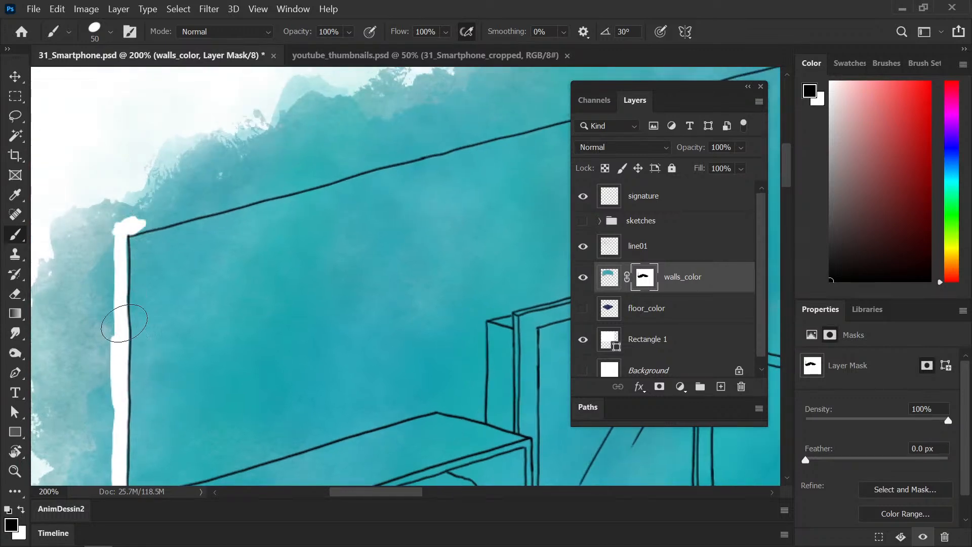
- Mask the teal just above the outer part of the left wall's ceiling line in black, restoring overpainted spots in white
left_click_drag(180, 256, 141, 303)
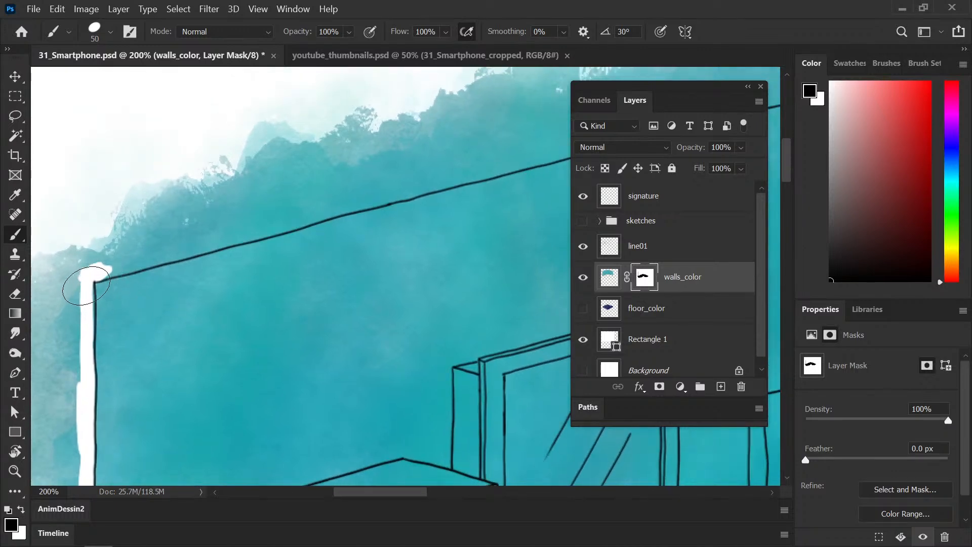
left_click_drag(87, 278, 248, 233)
left_click_drag(147, 259, 319, 202)
left_click_drag(202, 244, 338, 210)
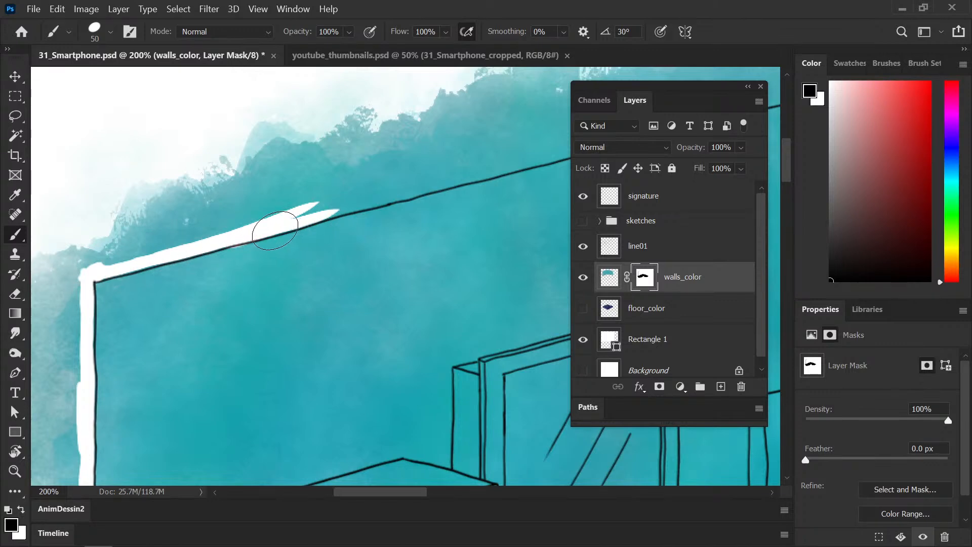
key("x")
left_click_drag(238, 252, 234, 253)
key("x")
left_click_drag(317, 210, 450, 183)
key("x")
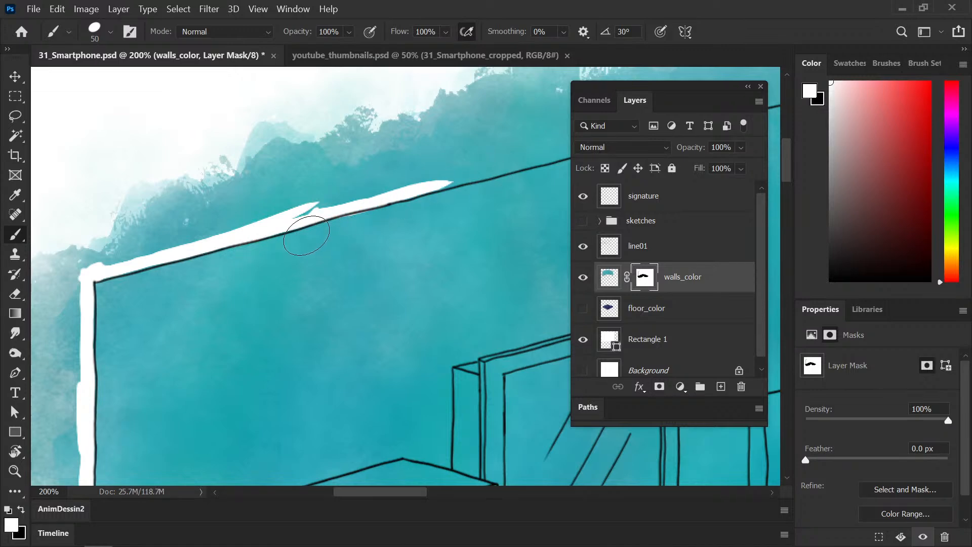
key("x")
left_click_drag(420, 194, 491, 170)
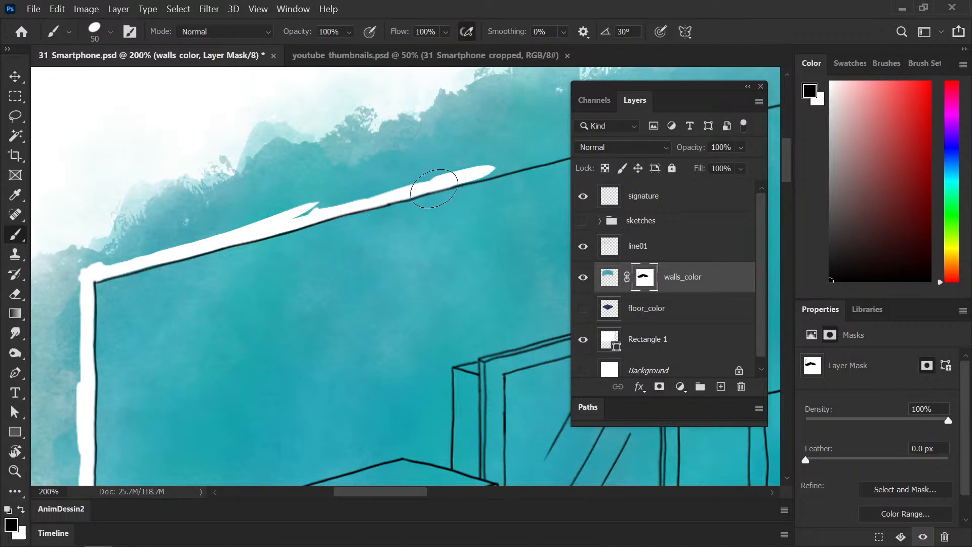
- Mask the teal above the middle of the left wall's ceiling line, alternating black and white to keep the line clean
key("space")
left_click_drag(495, 219, 173, 311)
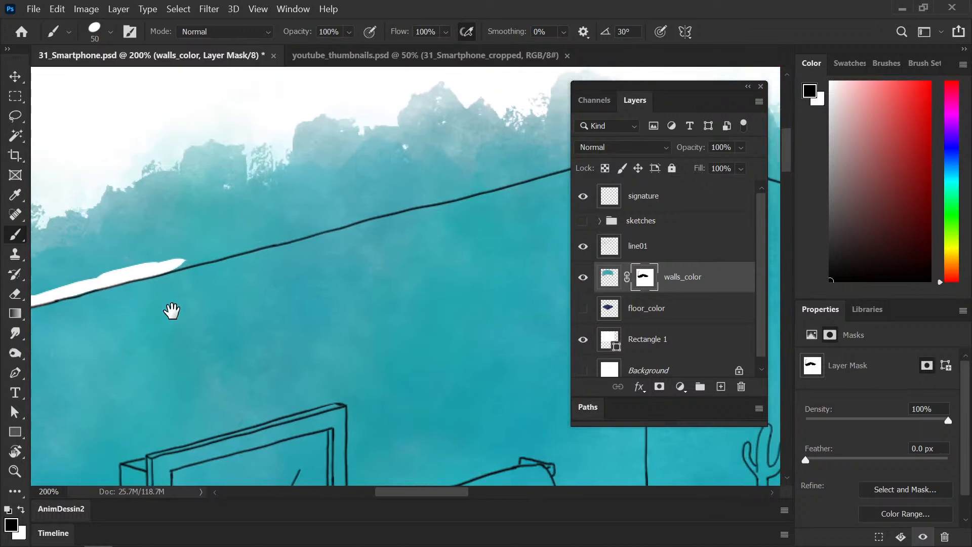
mouse_move(272, 239)
left_mouse_down()
mouse_move(146, 293)
mouse_move(217, 264)
left_mouse_up()
left_click_drag(97, 311, 164, 292)
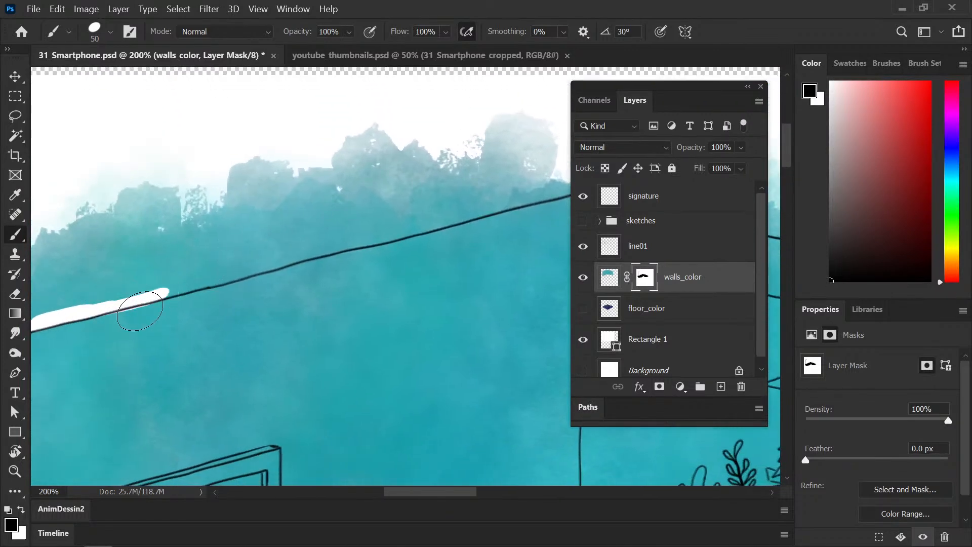
key("x")
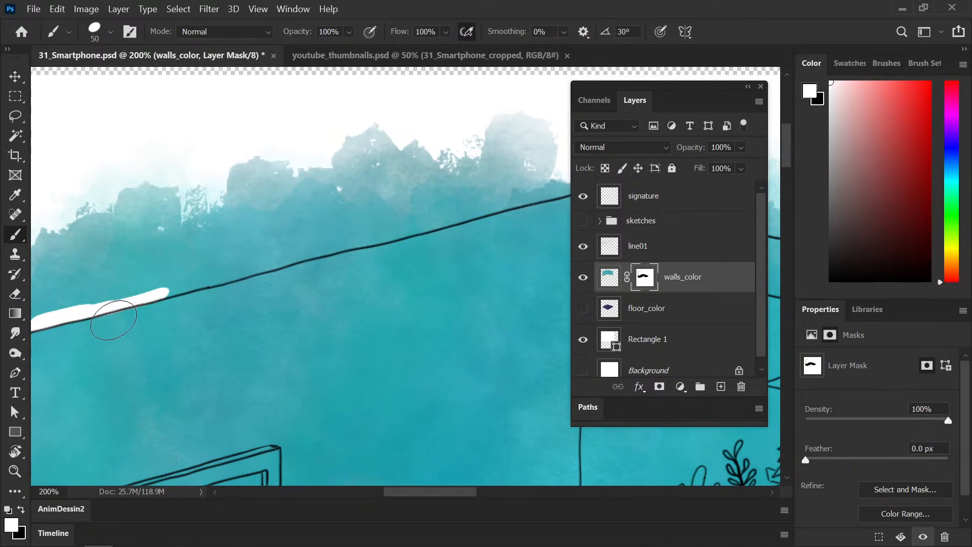
key("x")
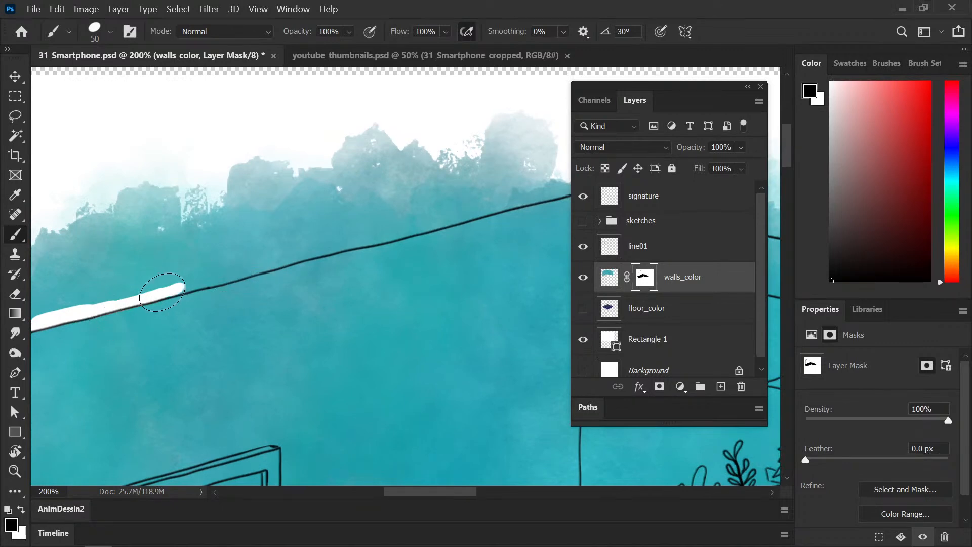
left_click_drag(162, 292, 210, 277)
key("x")
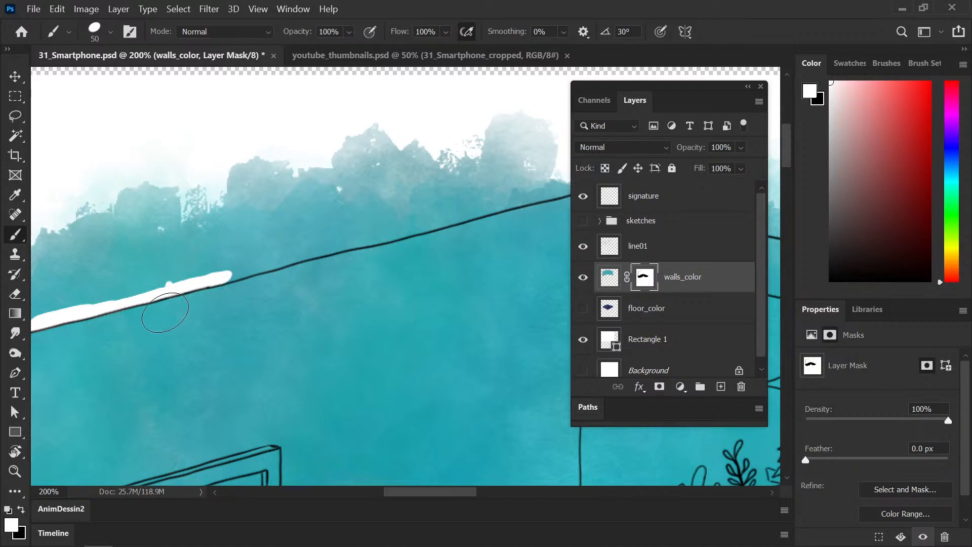
key("x")
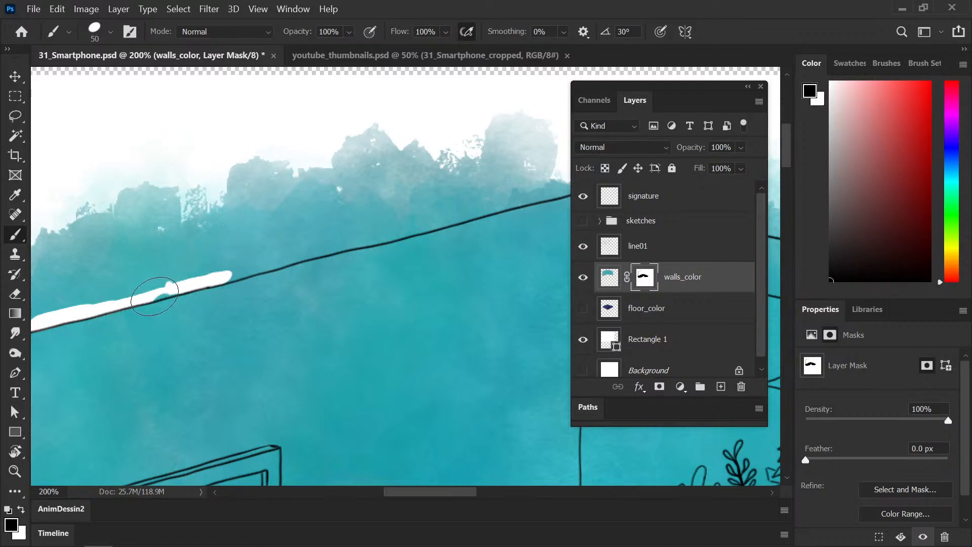
key("x")
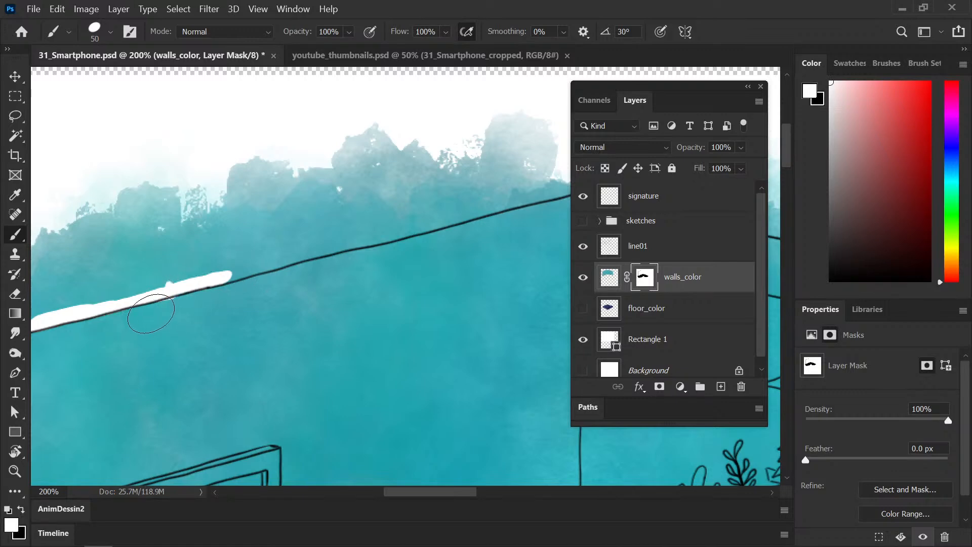
- Extend the black mask stroke along the left wall's ceiling line towards the room's back corner, touching up in white
mouse_move(223, 272)
left_mouse_down()
mouse_move(274, 262)
mouse_move(194, 285)
mouse_move(291, 260)
mouse_move(202, 284)
mouse_move(301, 269)
left_mouse_up()
key("x")
key("x")
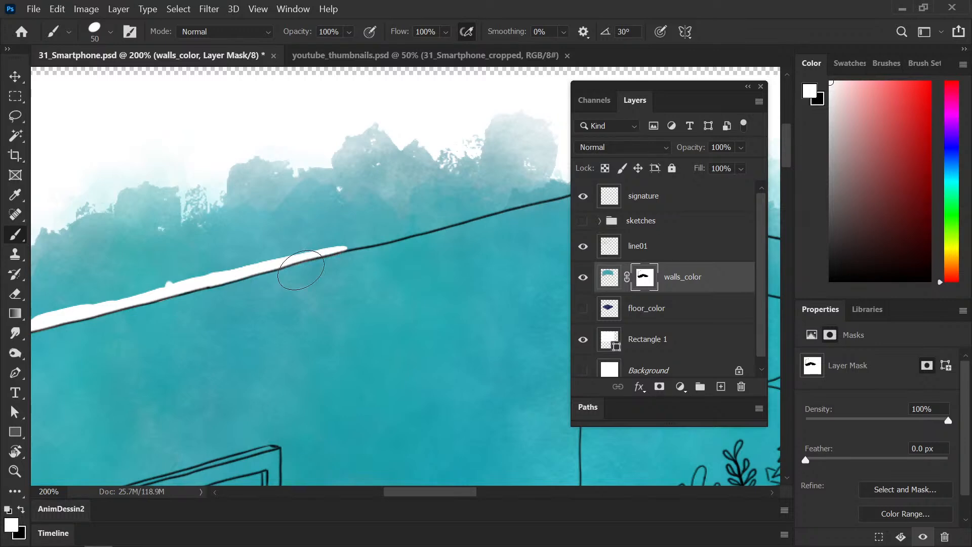
key("x")
left_click_drag(334, 248, 550, 206)
- Carry the black mask stroke past the room's back corner at the ceiling and save the document
mouse_move(484, 285)
left_mouse_down()
mouse_move(330, 289)
mouse_move(162, 326)
left_mouse_up()
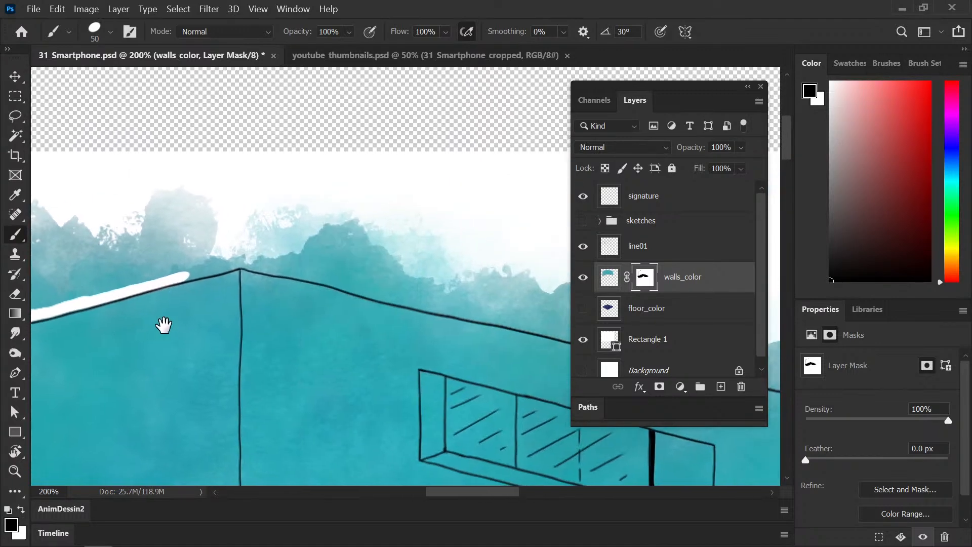
left_click_drag(180, 276, 354, 226)
mouse_move(322, 313)
left_mouse_down()
mouse_move(231, 313)
mouse_move(193, 293)
left_mouse_up()
key("ctrl+s")
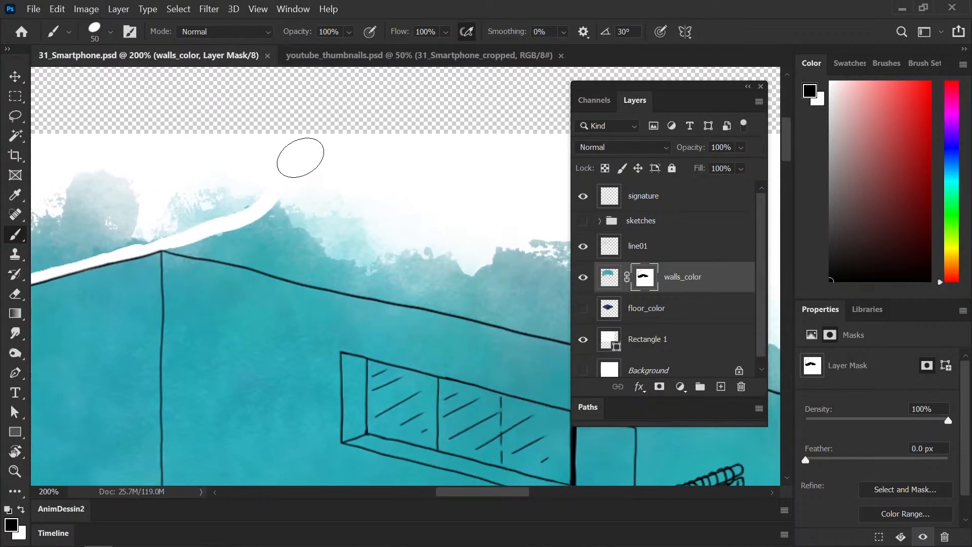
- Mask the teal above the start of the right wall's ceiling line at the back corner, correcting the edge in white
left_click(162, 248)
key("x")
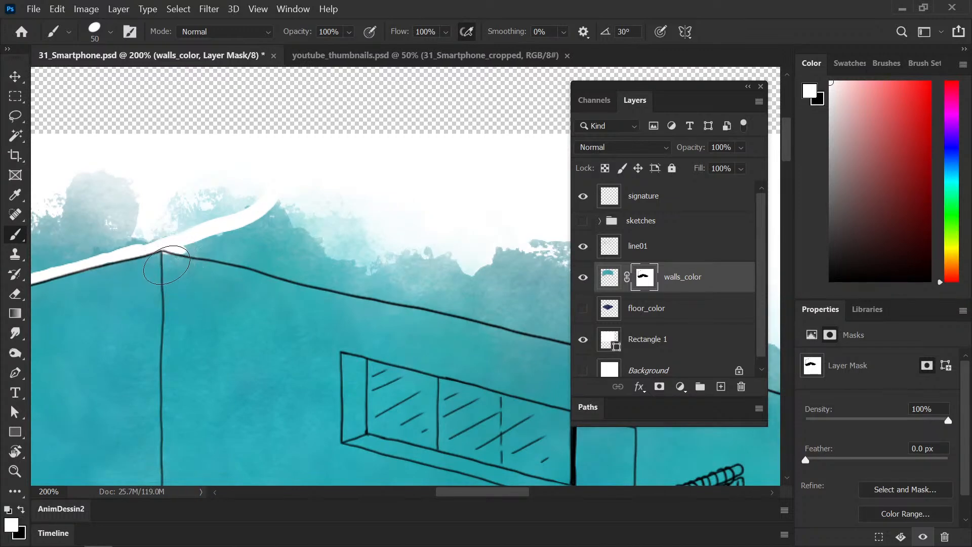
key("x")
left_click_drag(181, 247, 270, 264)
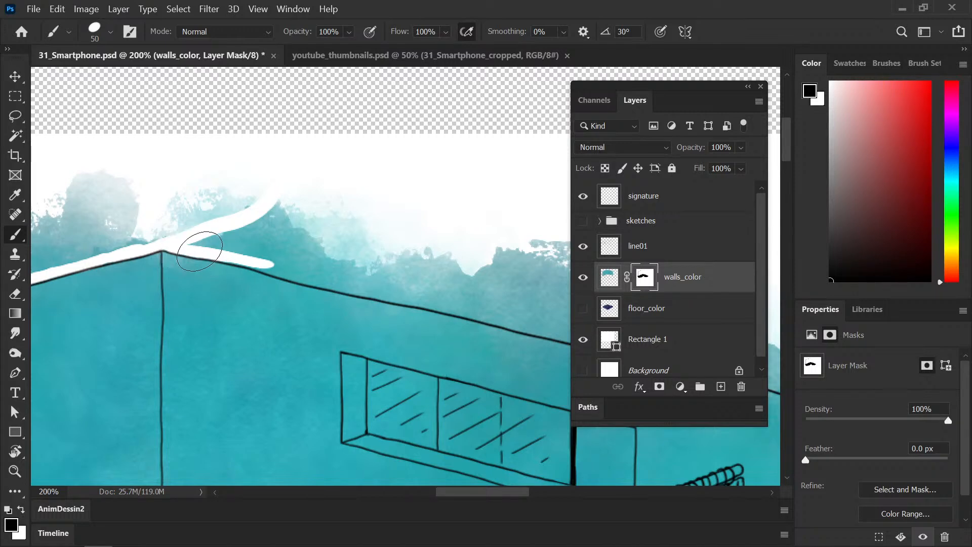
left_click_drag(211, 254, 309, 282)
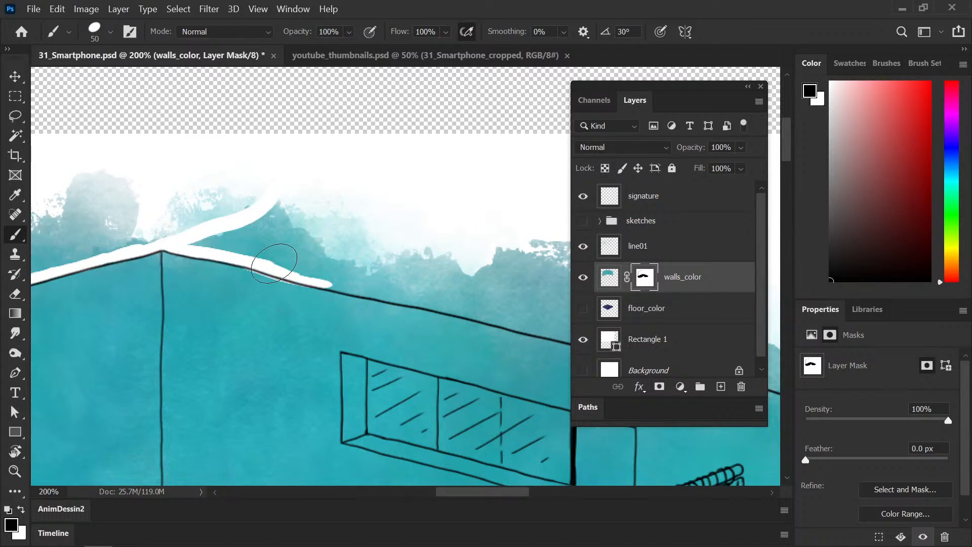
key("x")
mouse_move(232, 272)
left_mouse_down()
mouse_move(279, 289)
mouse_move(226, 269)
left_mouse_up()
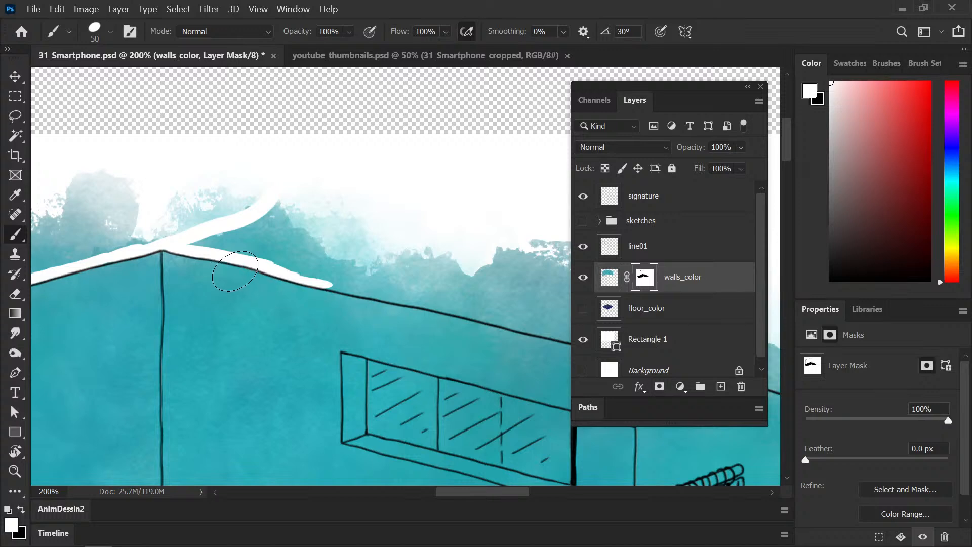
key("x")
- Continue the black mask stroke along the right wall's ceiling line above the window
mouse_move(286, 294)
left_mouse_down()
mouse_move(138, 267)
mouse_move(124, 248)
left_mouse_up()
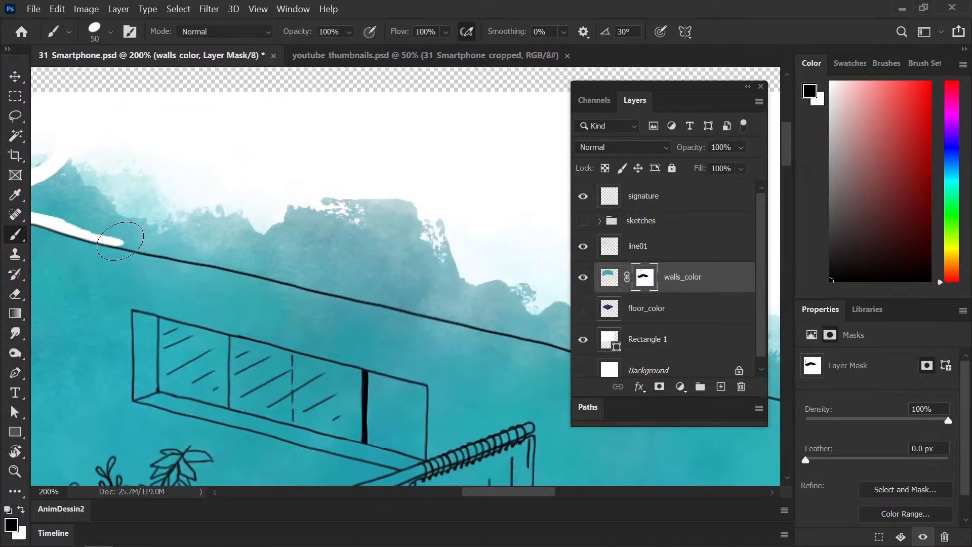
left_click_drag(121, 241, 175, 255)
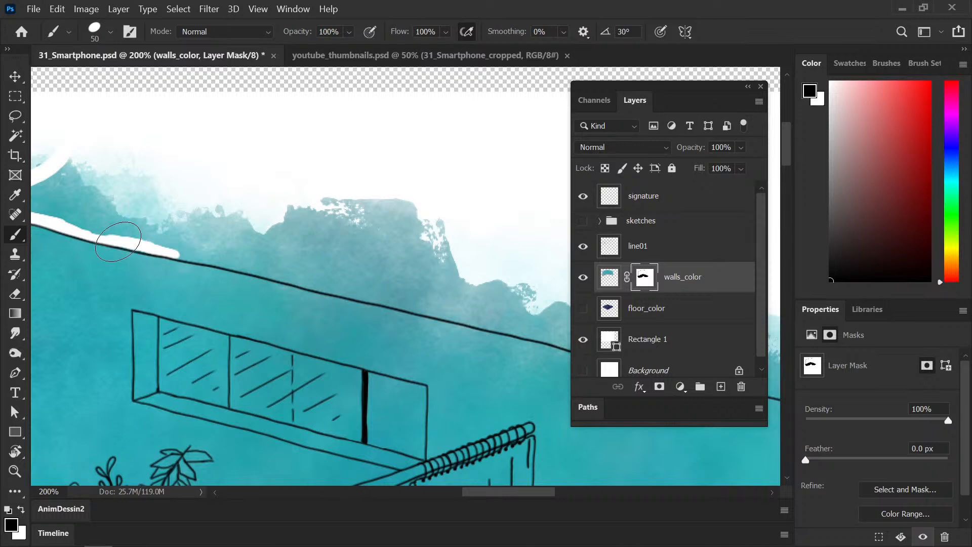
left_click_drag(163, 243, 304, 276)
- Mask the teal above the right wall's ceiling line over the shower curtain, touching up the overpainted edge in white
left_click_drag(390, 310, 115, 259)
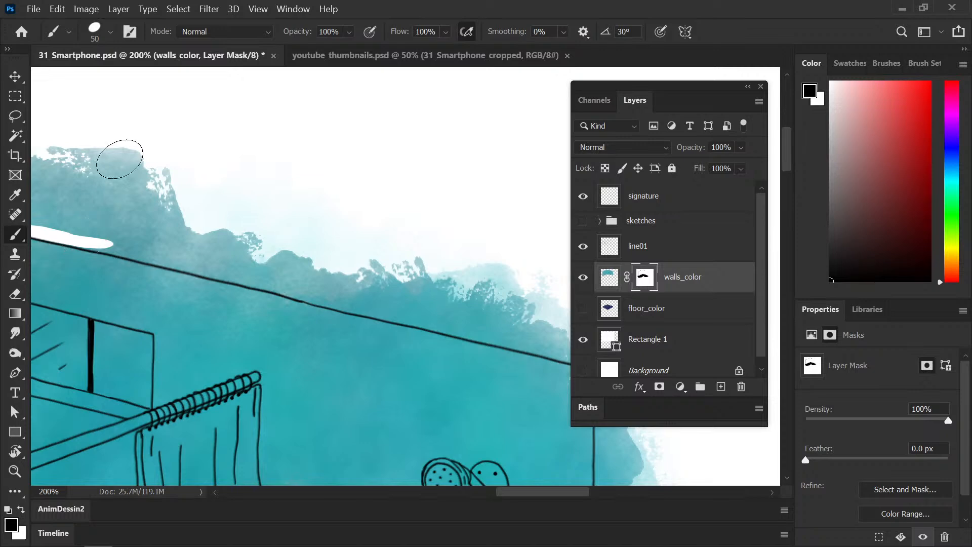
left_click_drag(84, 243, 174, 263)
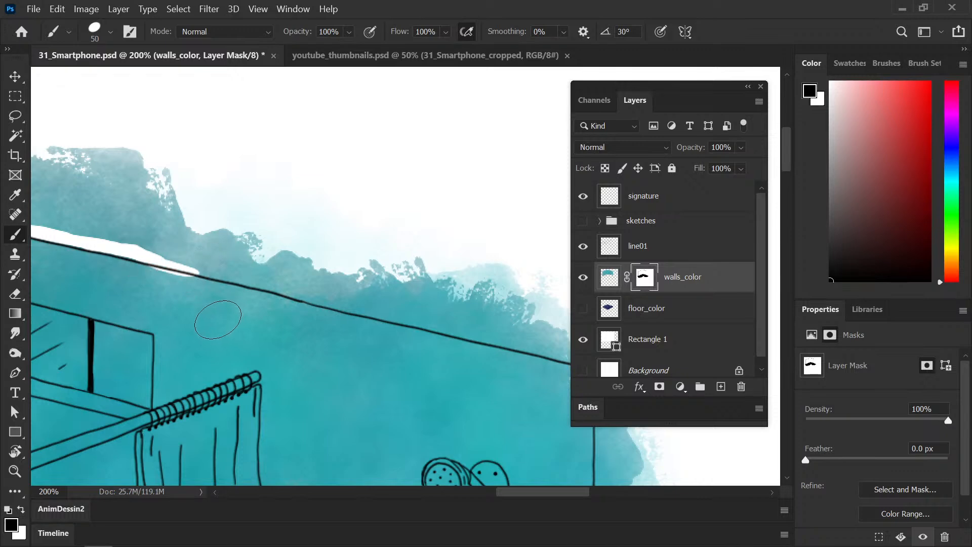
key("x")
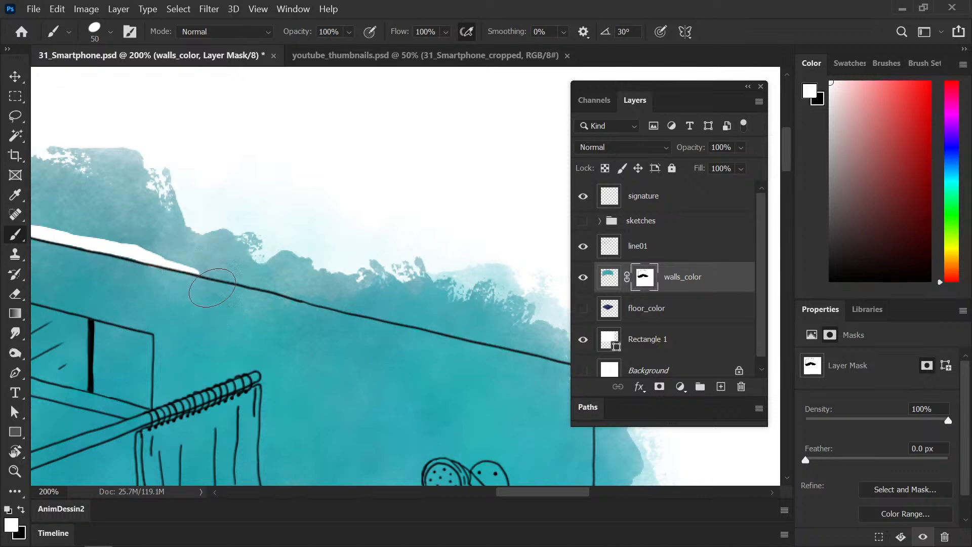
key("x")
mouse_move(213, 269)
left_mouse_down()
mouse_move(186, 265)
mouse_move(390, 314)
left_mouse_up()
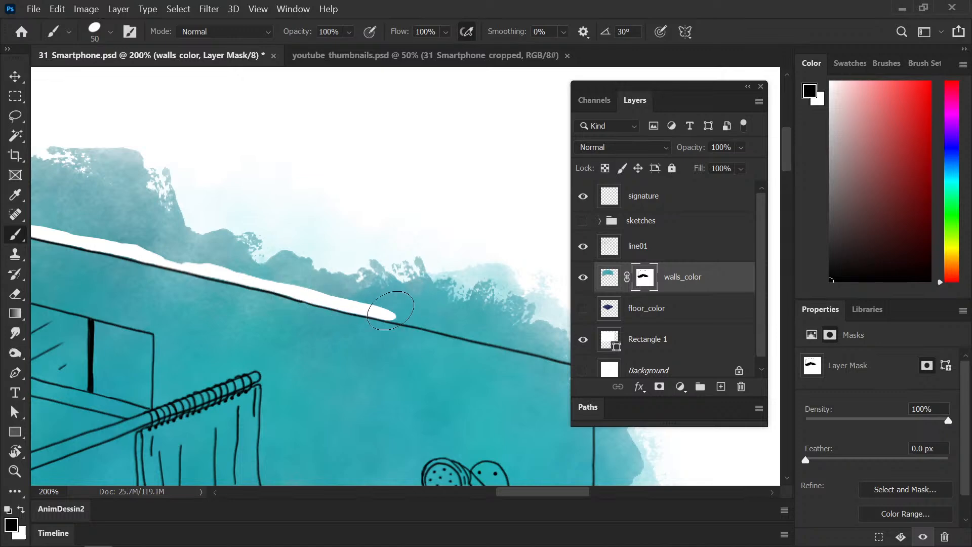
- Mask around the right wall's upper outer corner, covering the start of its vertical edge and the rest of the ceiling line
left_click_drag(551, 498, 573, 498)
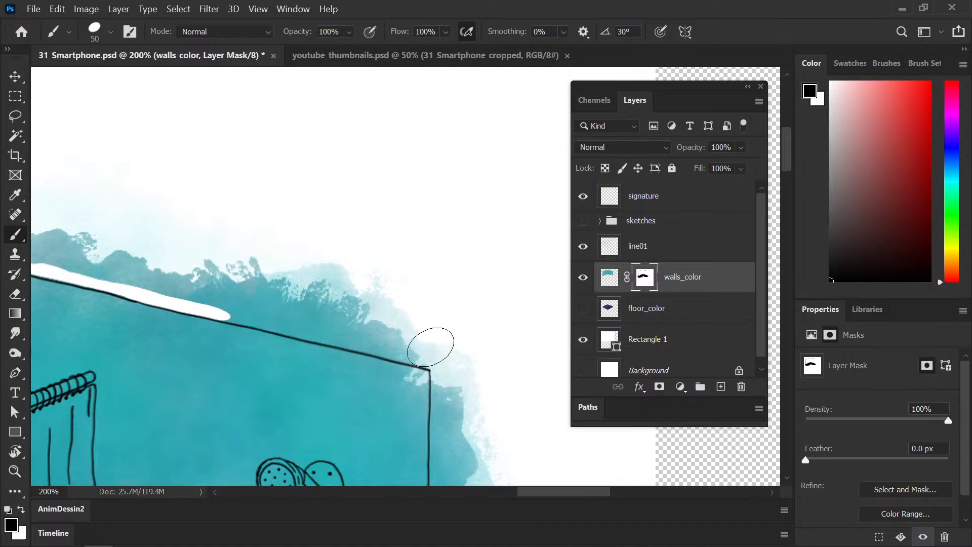
mouse_move(440, 368)
left_mouse_down()
mouse_move(445, 380)
mouse_move(439, 365)
mouse_move(418, 387)
mouse_move(410, 375)
mouse_move(434, 369)
mouse_move(444, 391)
mouse_move(439, 468)
left_mouse_up()
key("x")
key("x")
left_click_drag(221, 314, 416, 358)
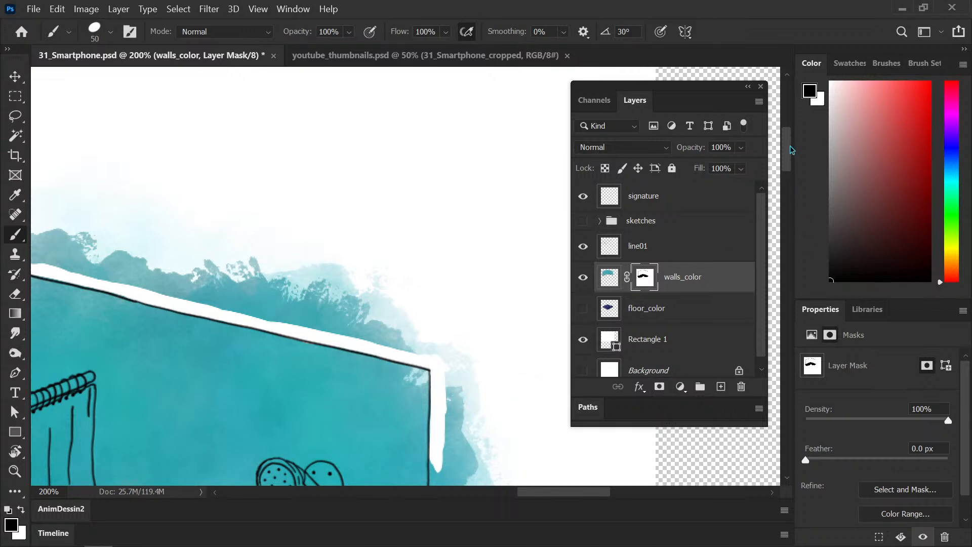
- Mask the teal along the right wall's outer vertical edge in black, down past the bathtub to the floor corner
left_click_drag(786, 152, 786, 171)
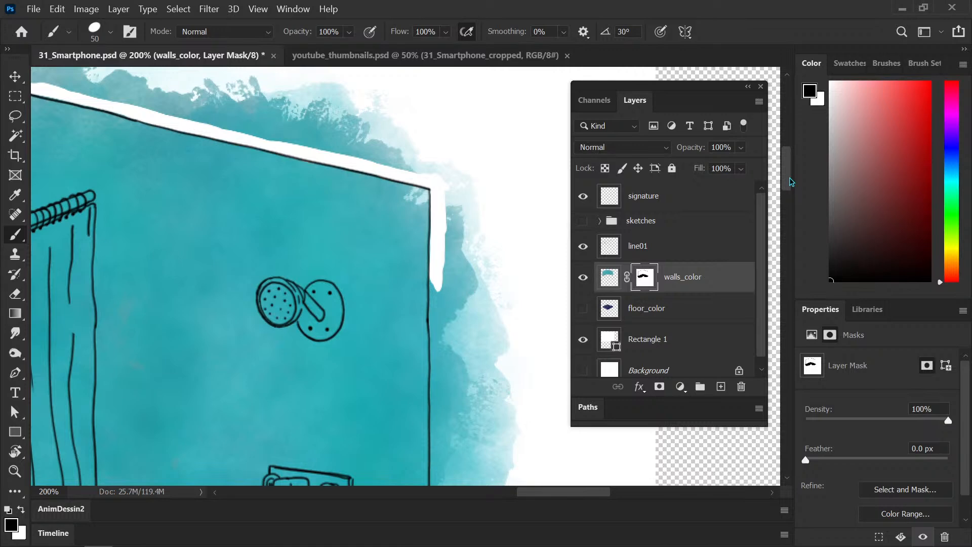
left_click_drag(438, 278, 438, 332)
mouse_move(439, 335)
left_mouse_down()
mouse_move(375, 113)
mouse_move(377, 179)
left_mouse_up()
mouse_move(376, 146)
left_mouse_down()
mouse_move(377, 240)
mouse_move(379, 167)
left_mouse_up()
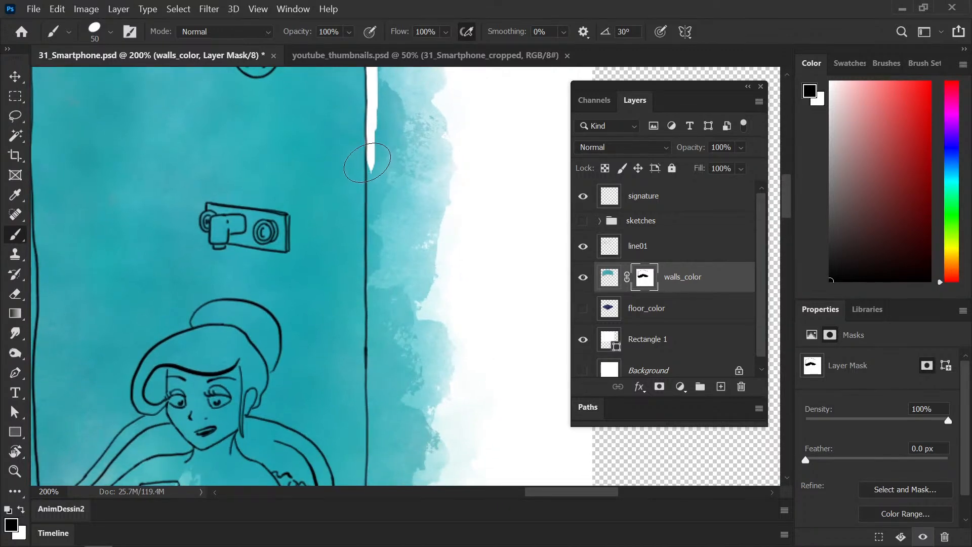
key("x")
key("x")
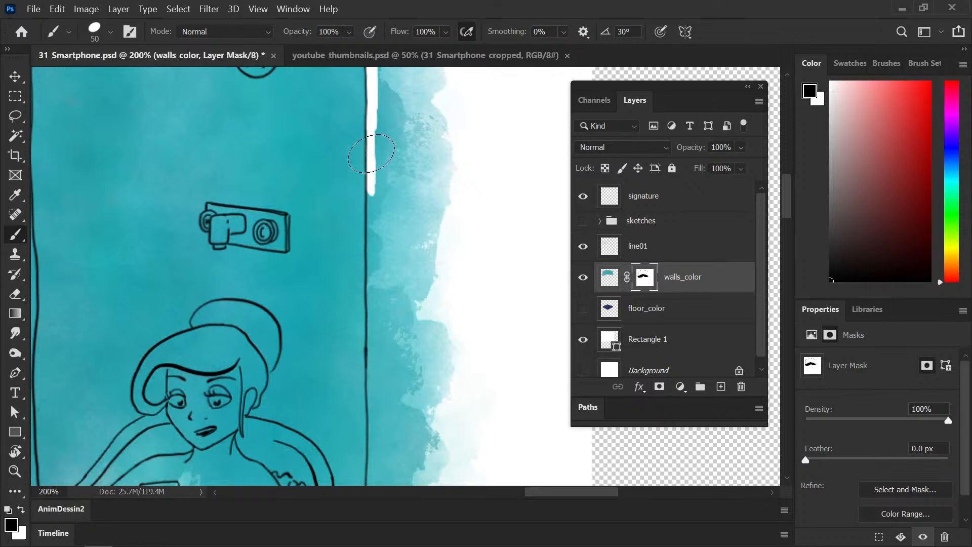
mouse_move(371, 153)
left_mouse_down()
mouse_move(371, 238)
mouse_move(378, 218)
mouse_move(363, 145)
left_mouse_up()
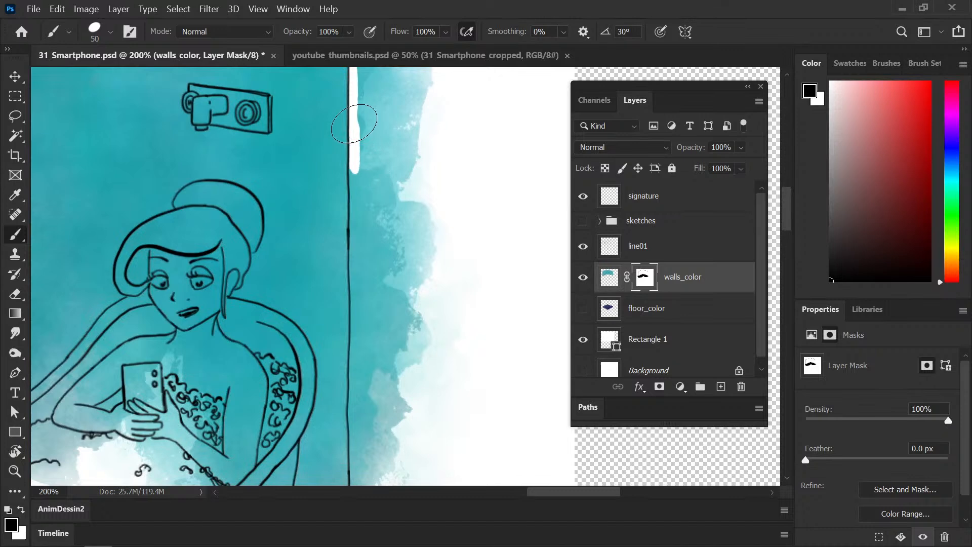
mouse_move(354, 123)
left_mouse_down()
mouse_move(354, 303)
mouse_move(373, 136)
mouse_move(355, 163)
left_mouse_up()
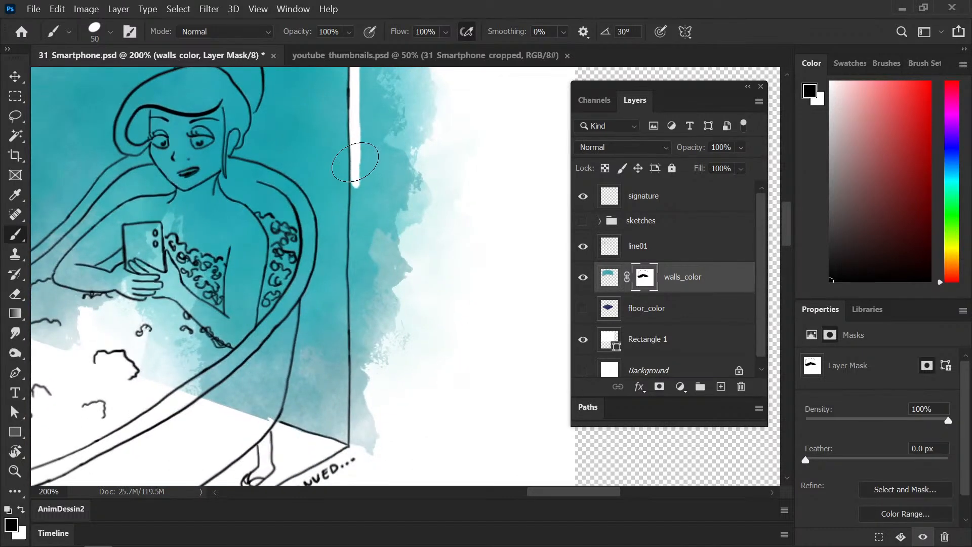
mouse_move(357, 254)
left_mouse_down()
mouse_move(356, 431)
mouse_move(358, 410)
left_mouse_up()
- Select a rectangle outside the right wall's outer edge and fill it with black on the walls_color mask to hide the teal there
key("ctrl+minus")
key("ctrl+minus")
key("ctrl+minus")
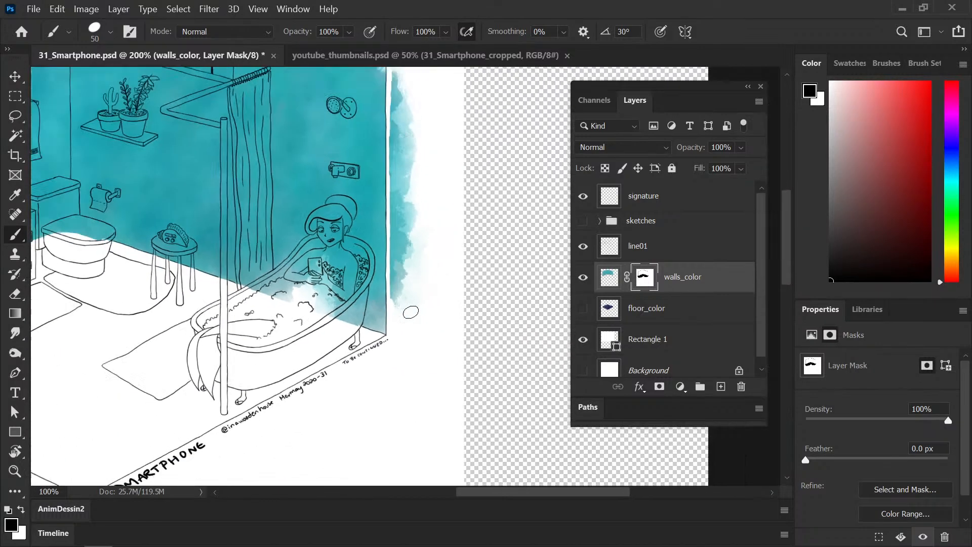
left_click_drag(426, 275, 516, 339)
key("ctrl+minus")
key("m")
left_click_drag(478, 373, 540, 157)
left_click(480, 375)
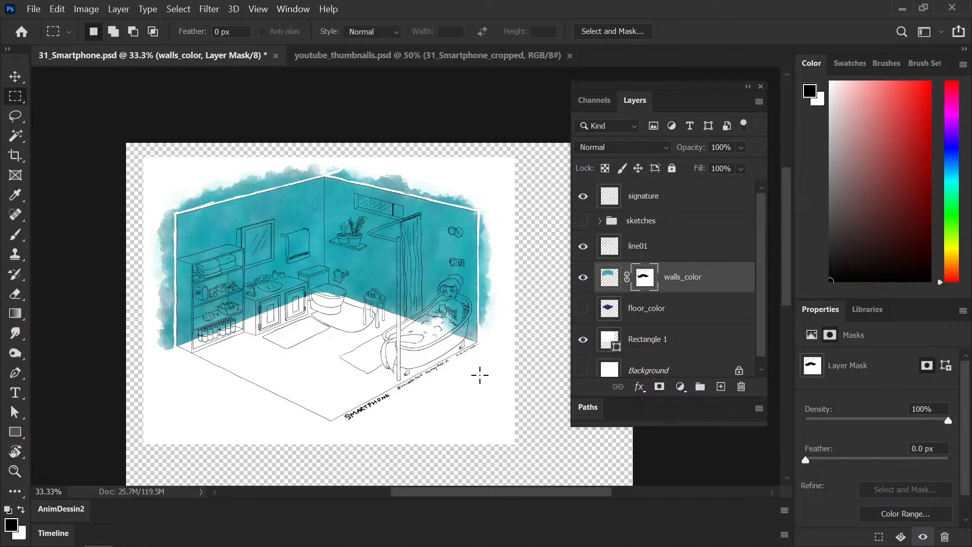
key("x")
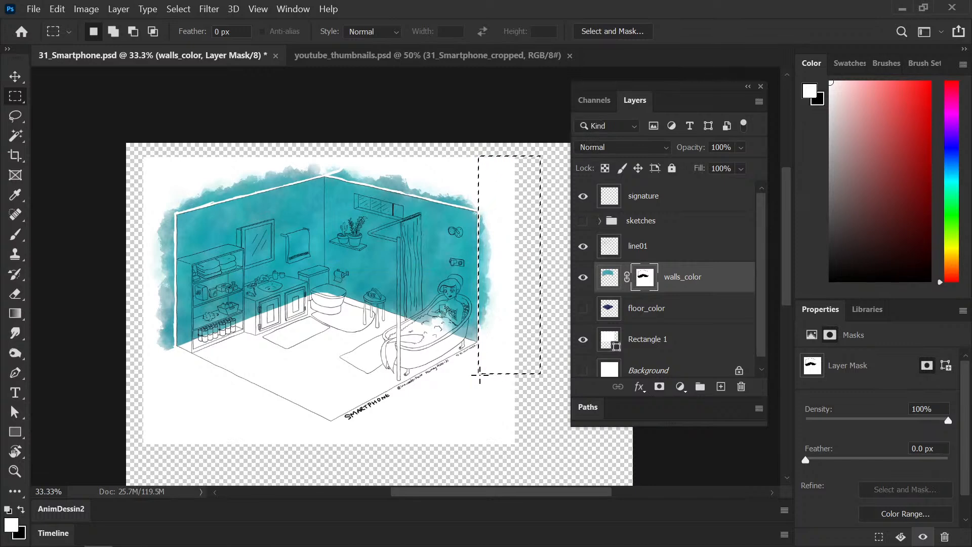
key("Delete")
- Hide the teal outside the left wall's outer edge by filling a rectangular selection with black on the walls_color mask, and deselect
left_click_drag(109, 122, 177, 416)
left_click_drag(108, 122, 108, 122)
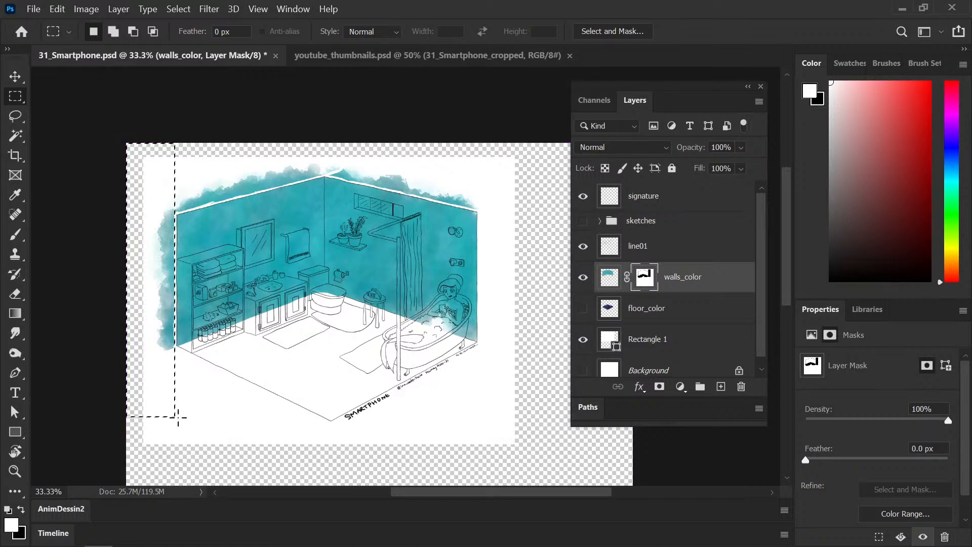
key("Delete")
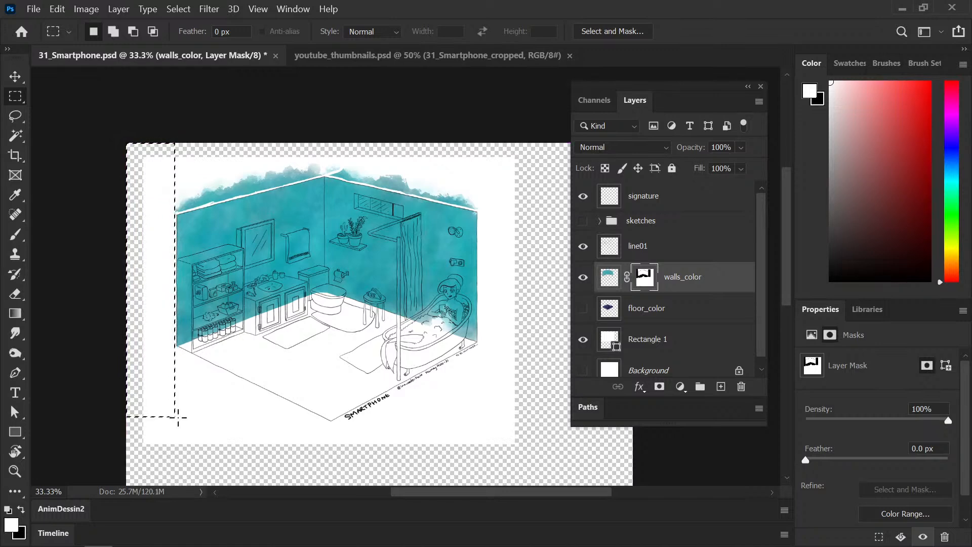
key("ctrl+d")
- Clean up the leftover teal strip along the left wall's outer edge using a closer rectangular selection, and deselect
key("l")
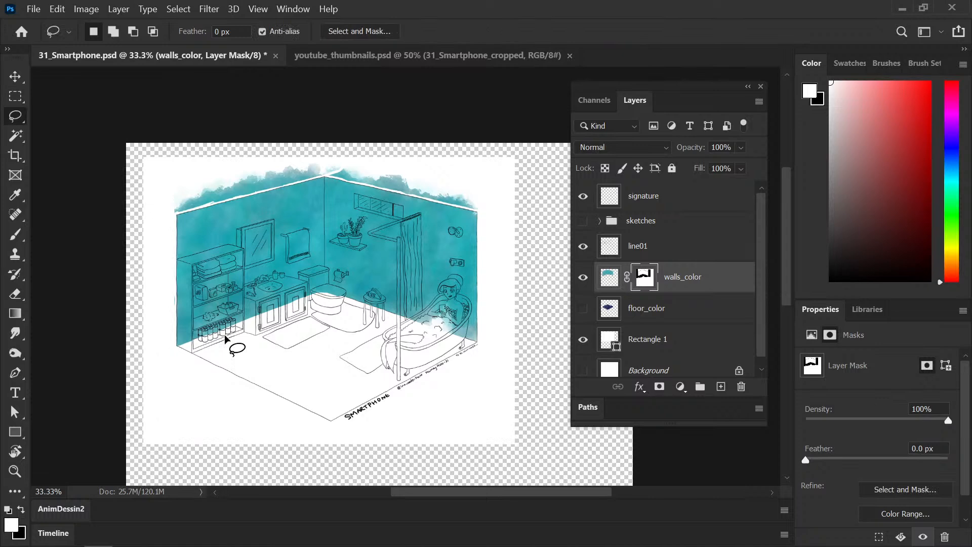
key("ctrl+plus")
key("ctrl+plus")
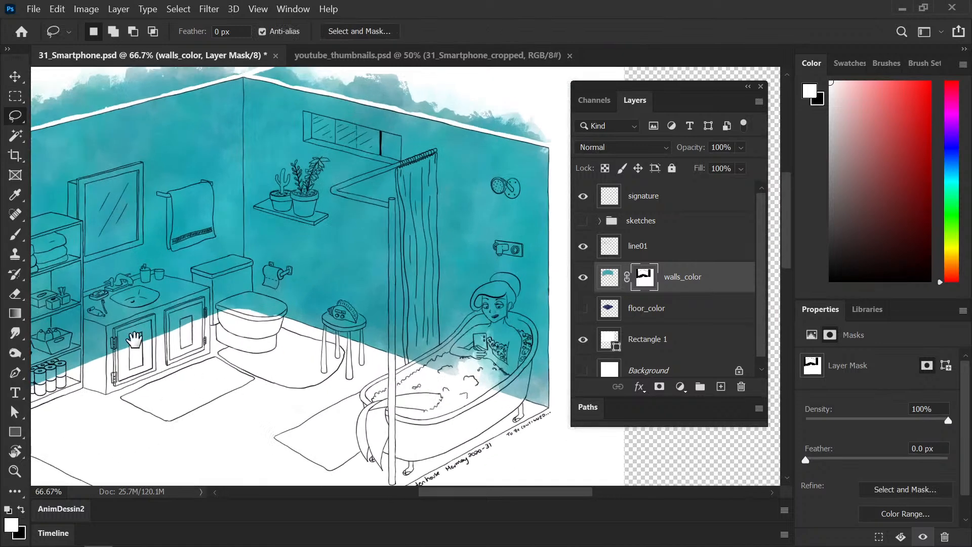
scroll(347, 314, "left", 5)
key("m")
mouse_move(51, 99)
left_mouse_down()
mouse_move(166, 467)
mouse_move(178, 454)
left_mouse_up()
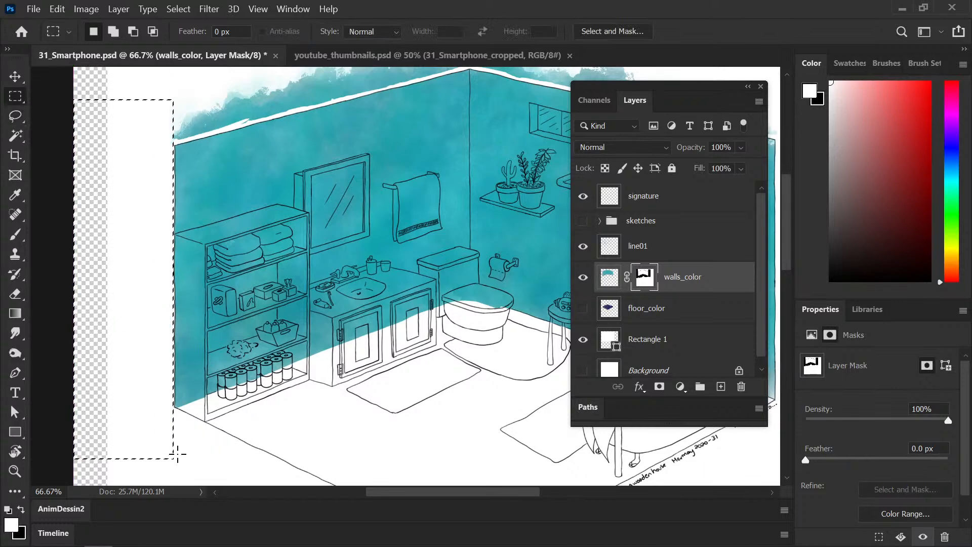
key("ctrl+d")
- Lasso the teal above the left wall's ceiling line, hide it on the walls_color mask, and deselect
key("l")
mouse_move(252, 232)
left_mouse_down()
mouse_move(212, 338)
mouse_move(179, 381)
left_mouse_up()
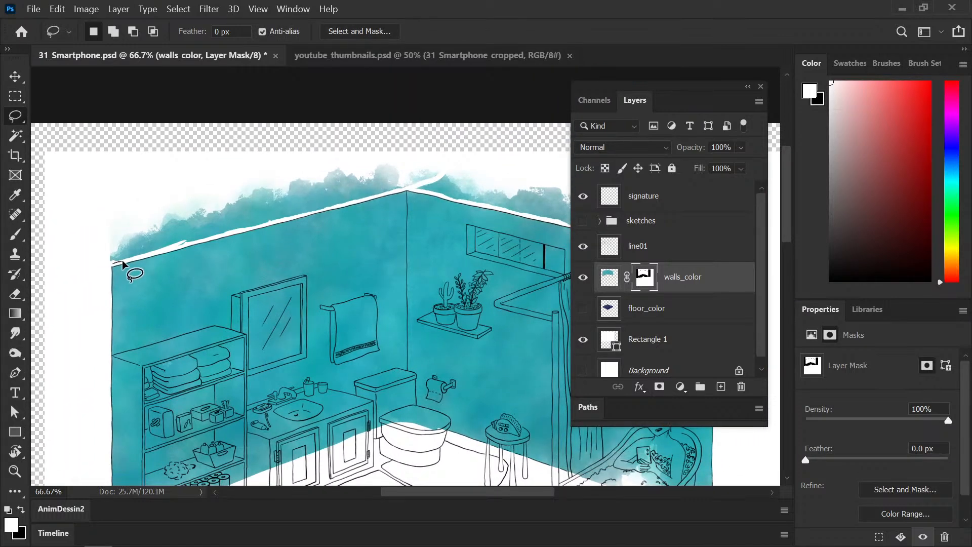
mouse_move(111, 180)
left_mouse_down()
mouse_move(297, 128)
mouse_move(455, 142)
left_mouse_up()
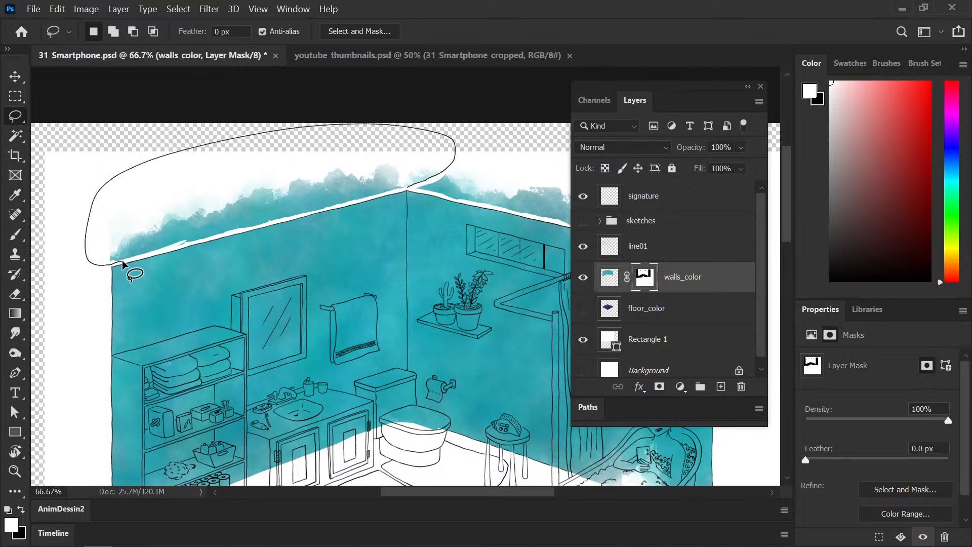
left_click_drag(123, 263, 122, 264)
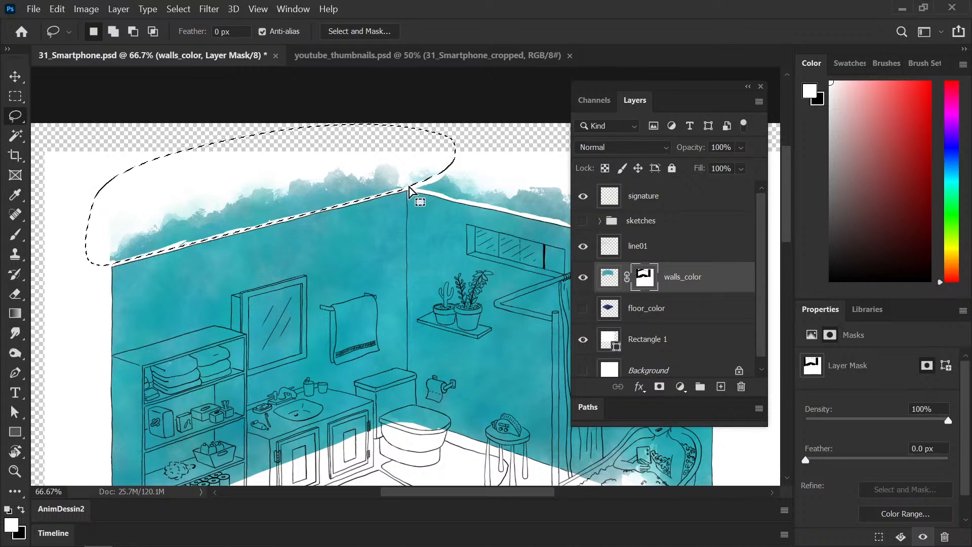
key("Delete")
left_click_drag(391, 356, 156, 350)
key("ctrl+d")
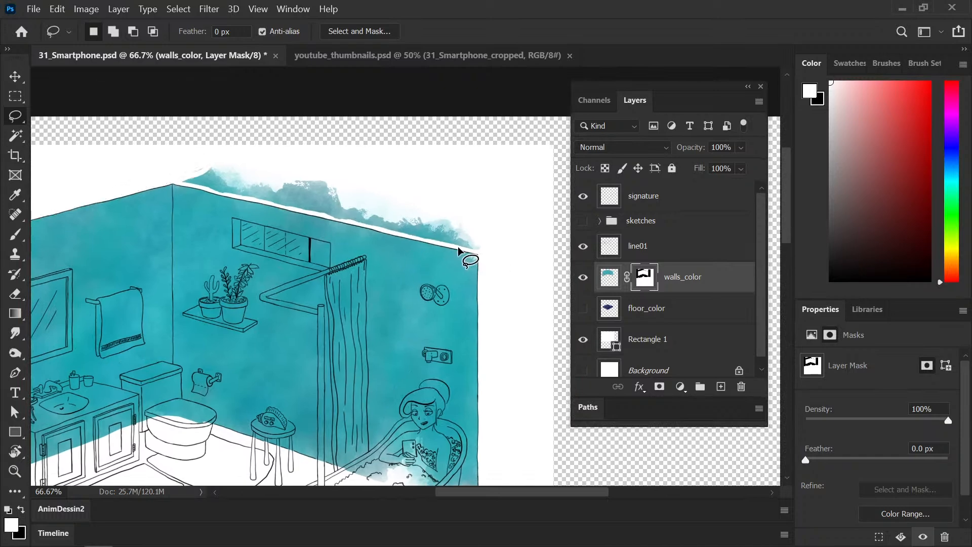
- Lasso the remaining teal above the right wall's ceiling line, hide it on the mask, deselect, and save the document
mouse_move(477, 252)
left_mouse_down()
mouse_move(497, 225)
mouse_move(346, 134)
mouse_move(158, 153)
left_mouse_up()
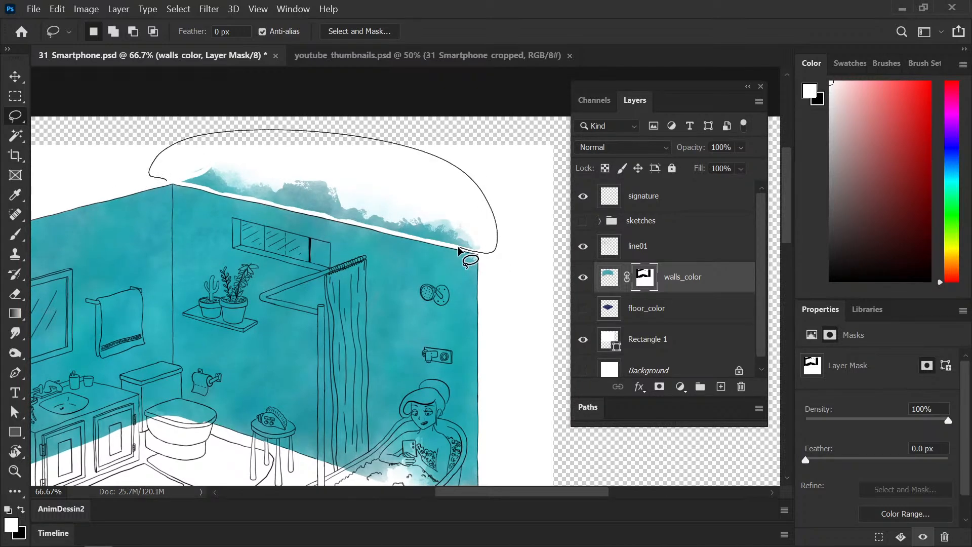
left_click_drag(458, 246, 458, 246)
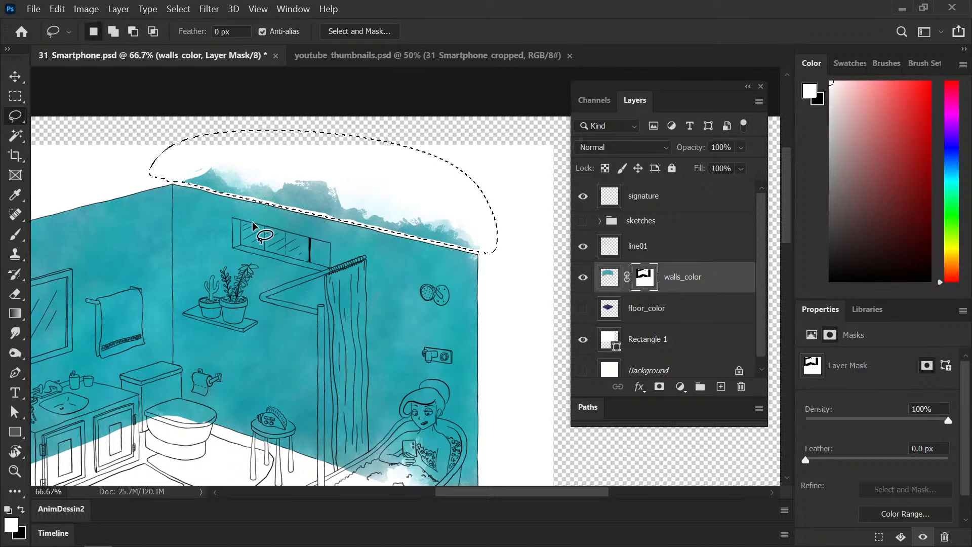
key("Delete")
key("ctrl+d")
key("ctrl+s")
- Switch to the Paint Bucket tool with black as the foreground color, keeping the walls_color mask active
key("ctrl+minus")
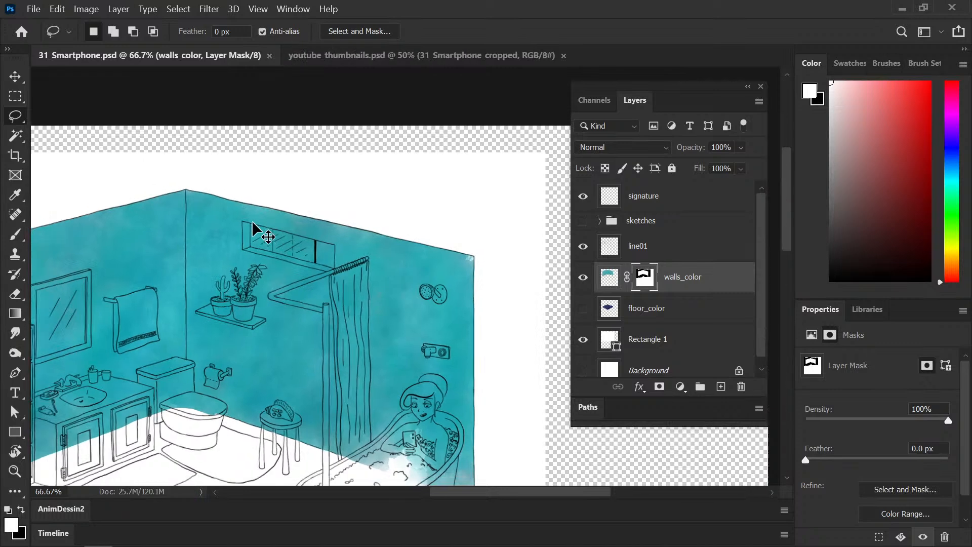
left_click_drag(318, 335, 462, 271)
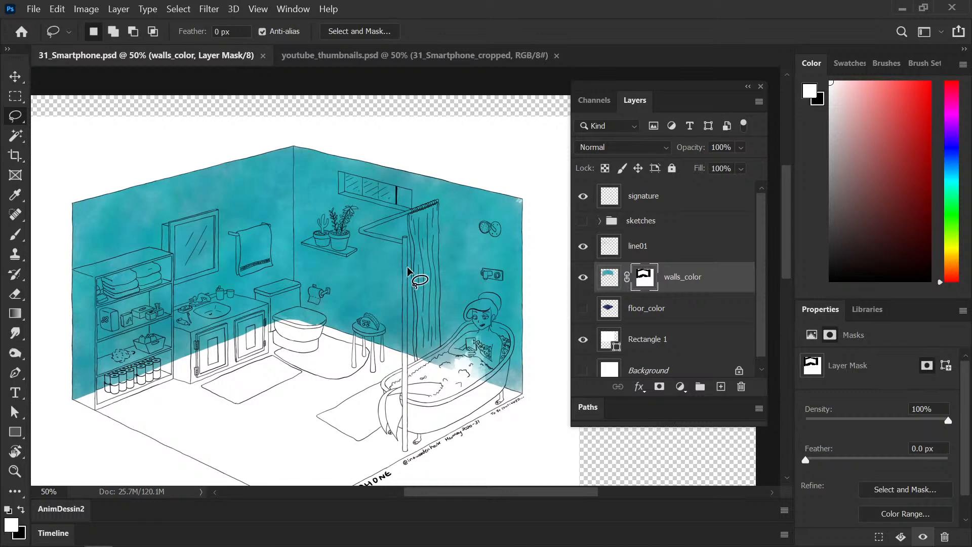
key("ctrl+minus")
left_click_drag(287, 354, 219, 338)
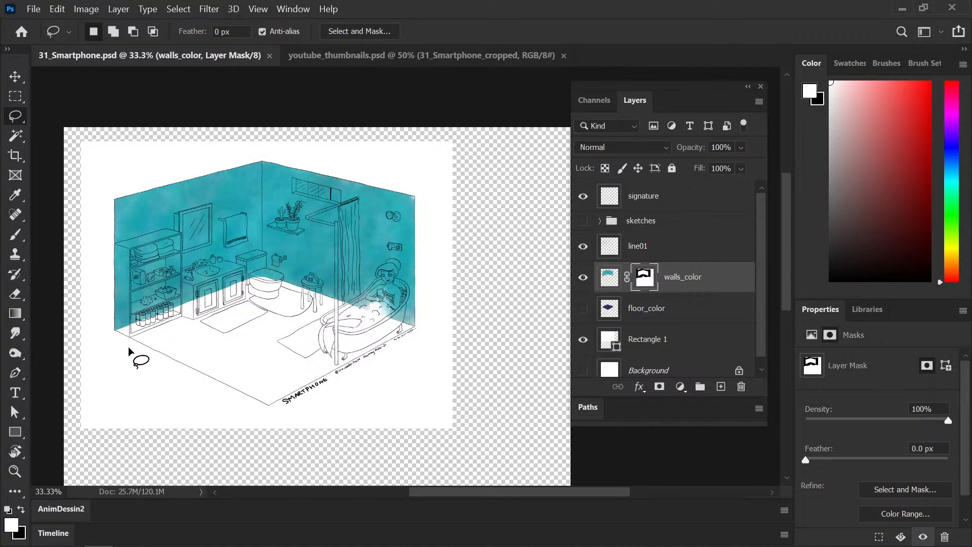
key("g")
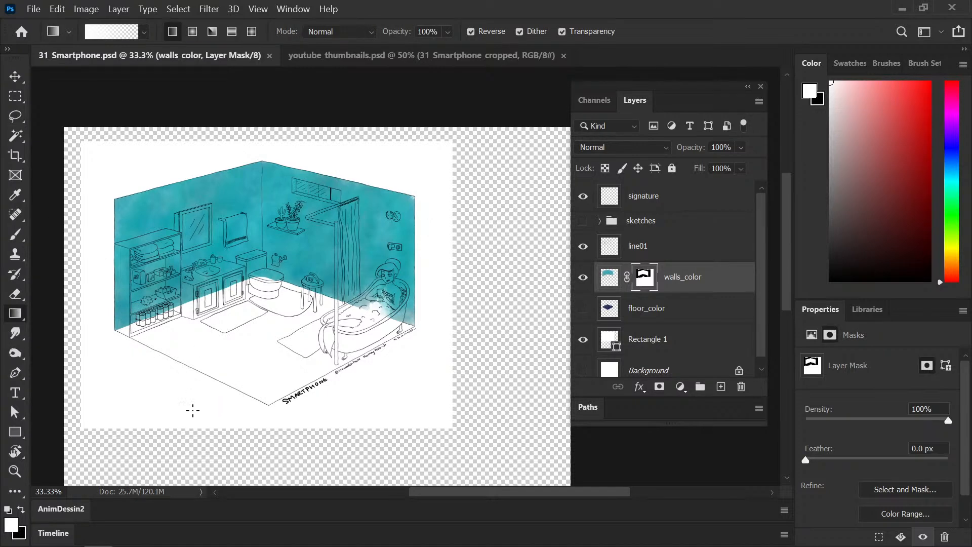
right_click(15, 318)
left_click(98, 325)
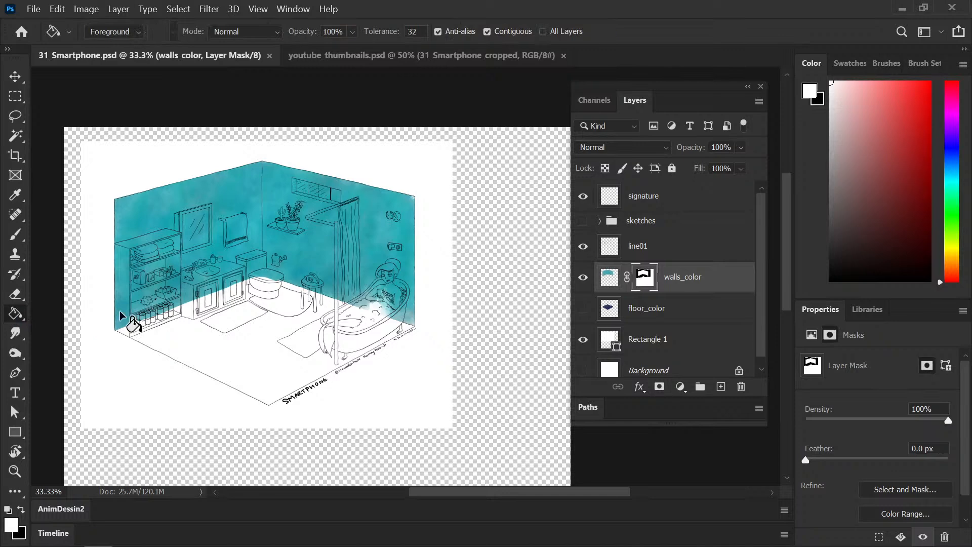
key("x")
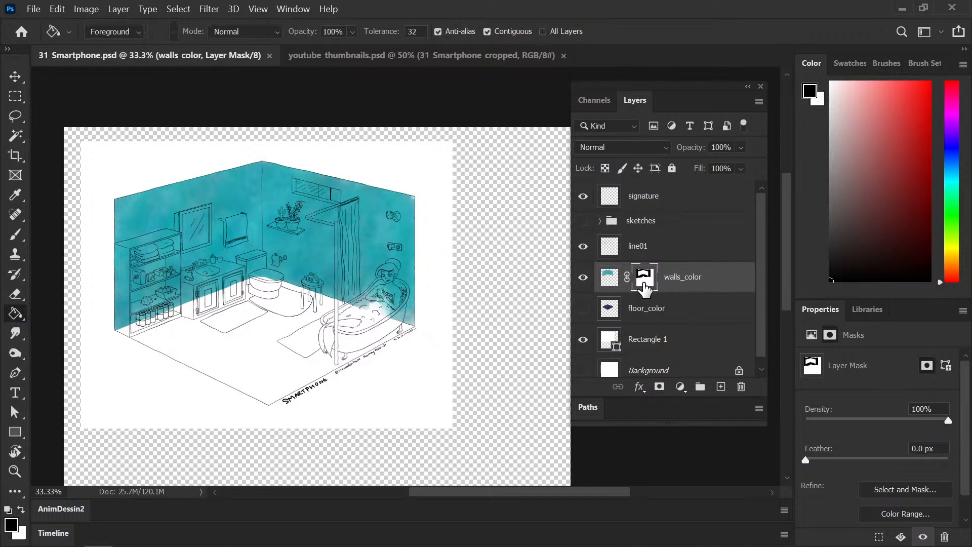
- Add a white layer mask to the floor_color layer, showing the layer for this and hiding it again
left_click_drag(616, 490, 632, 490)
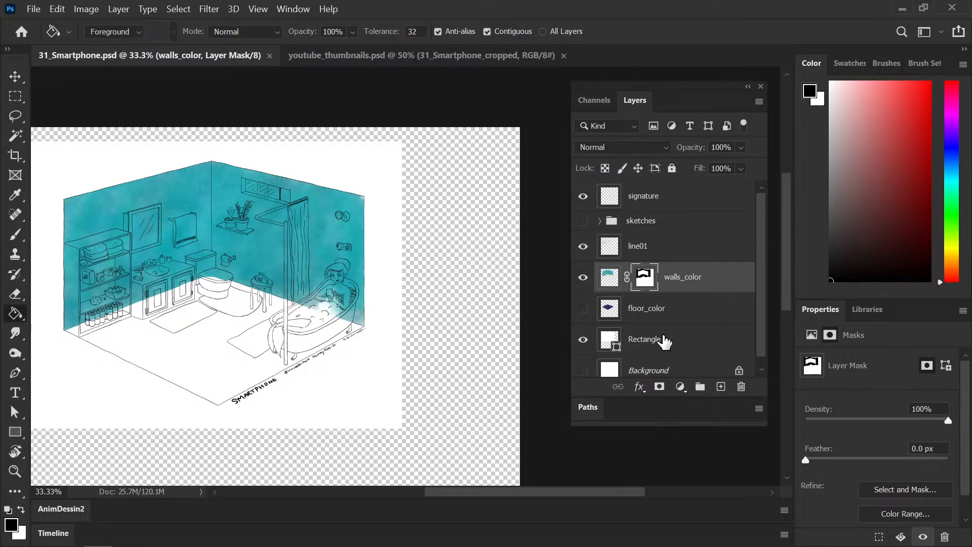
left_click(646, 309)
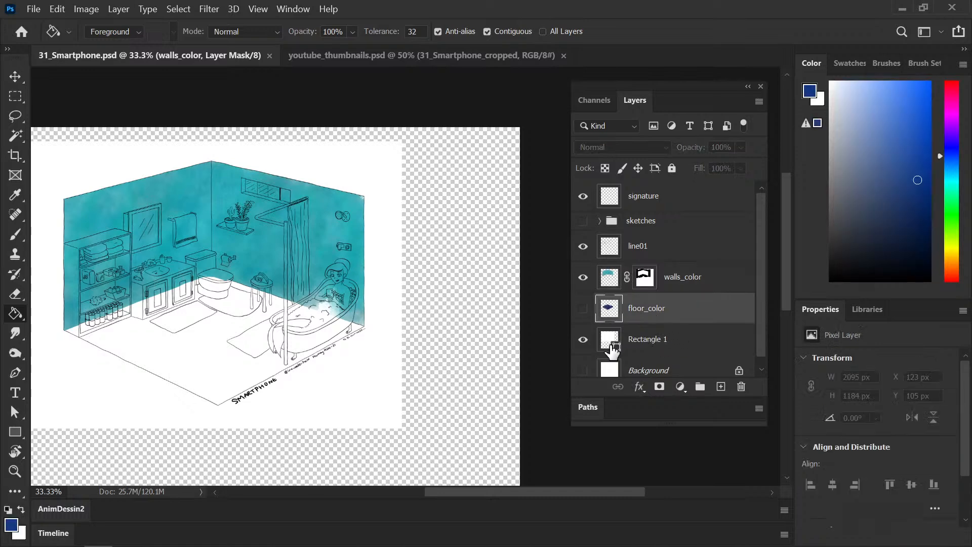
left_click(583, 309)
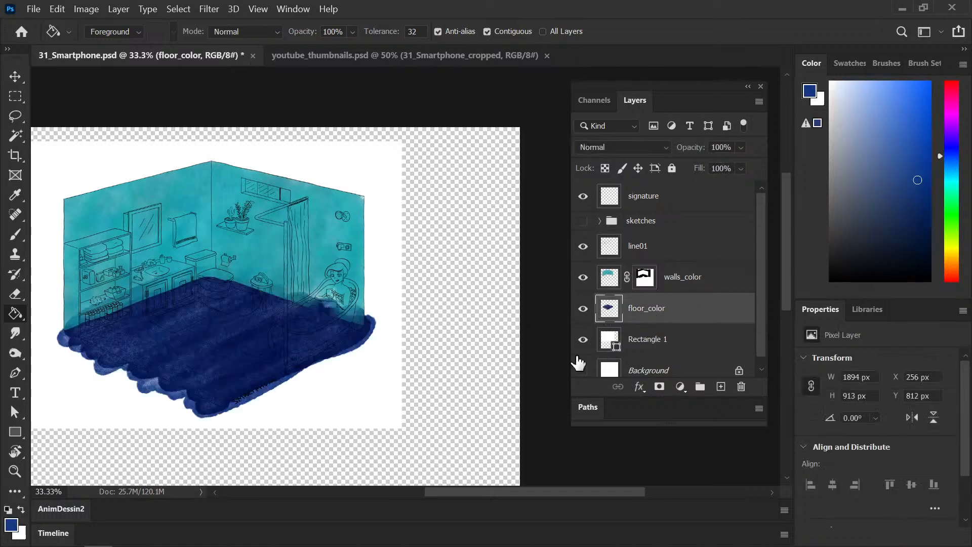
left_click(659, 386)
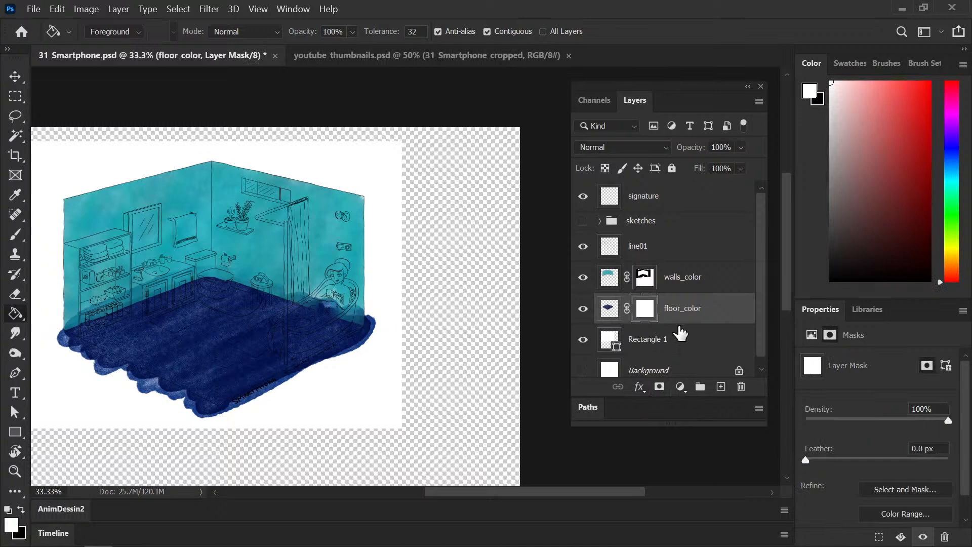
key("ctrl+z")
left_click(614, 342, "ctrl")
key("ctrl+shift+z")
key("ctrl+shift+z")
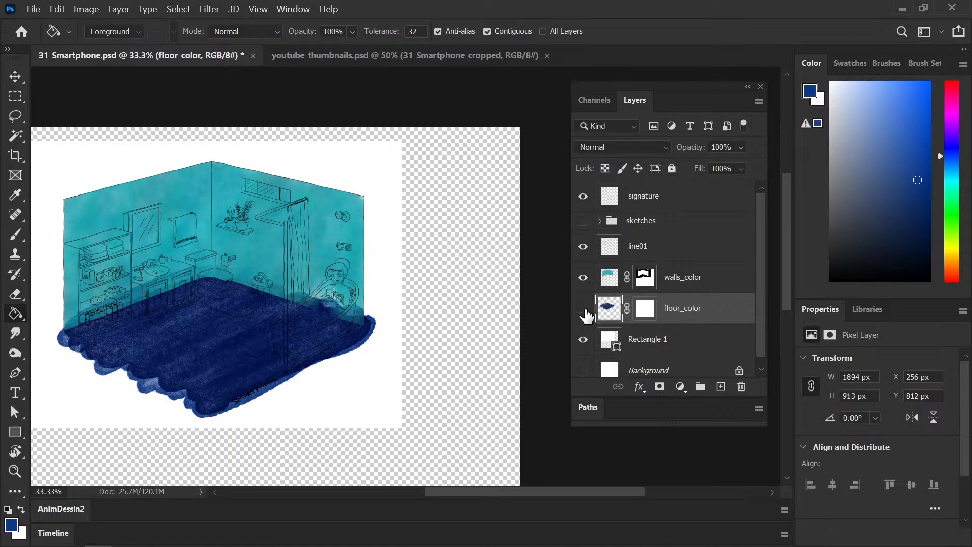
left_click(584, 308)
- Fill the remaining white area around the walls with black on the walls_color mask, and save the document
left_click(645, 276)
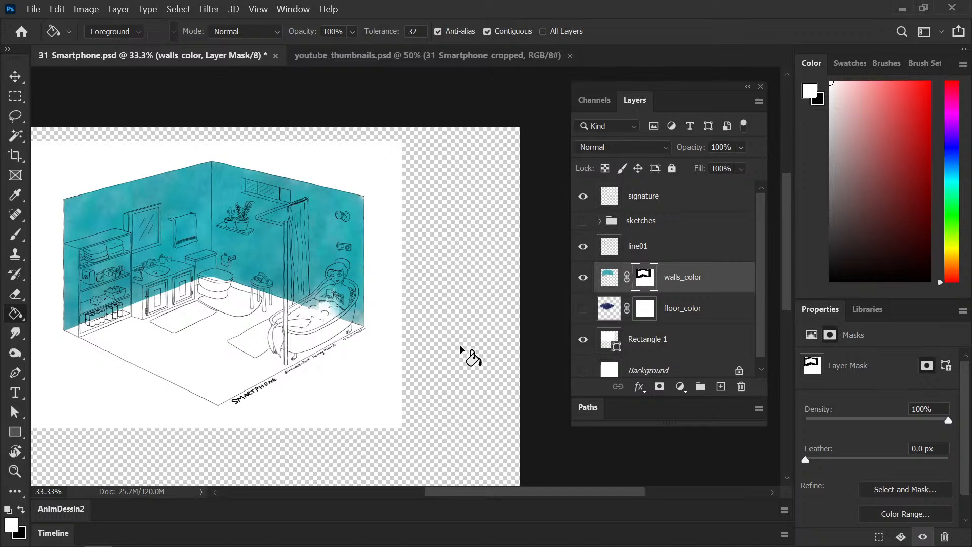
key("x")
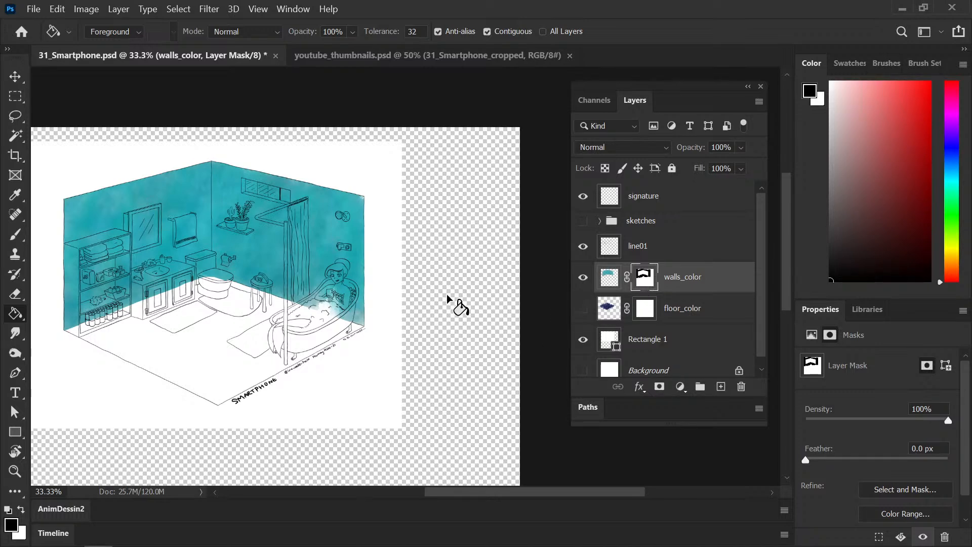
left_click(418, 335)
key("ctrl+s")
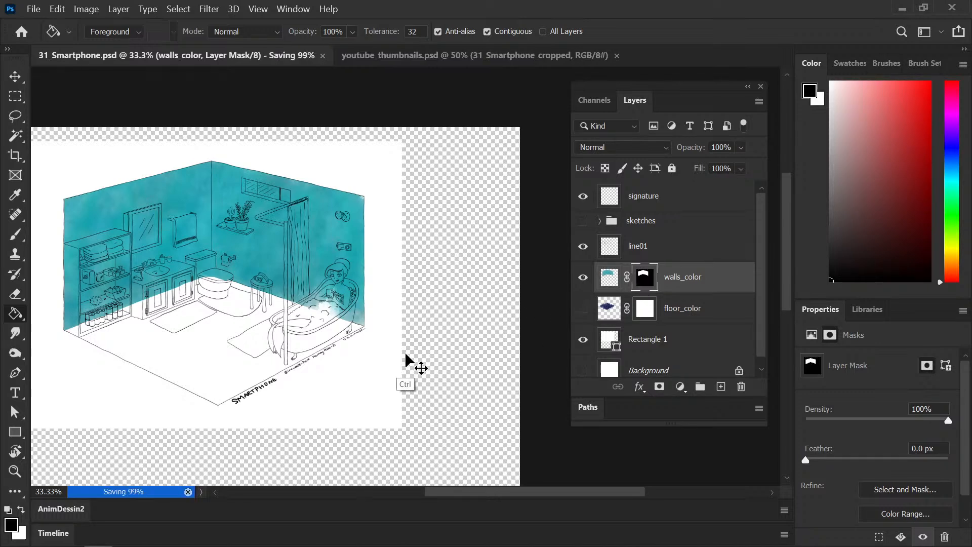
- Switch to the Brush tool, show the floor_color layer, hide walls_color, and make the floor_color artwork active
key("b")
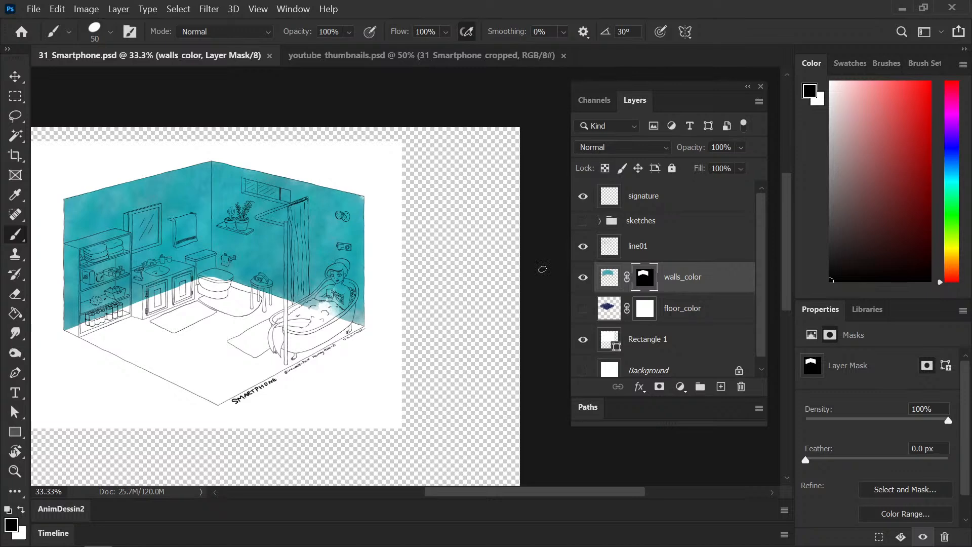
left_click(645, 309)
left_click(583, 310)
left_click(583, 277)
left_click(609, 319)
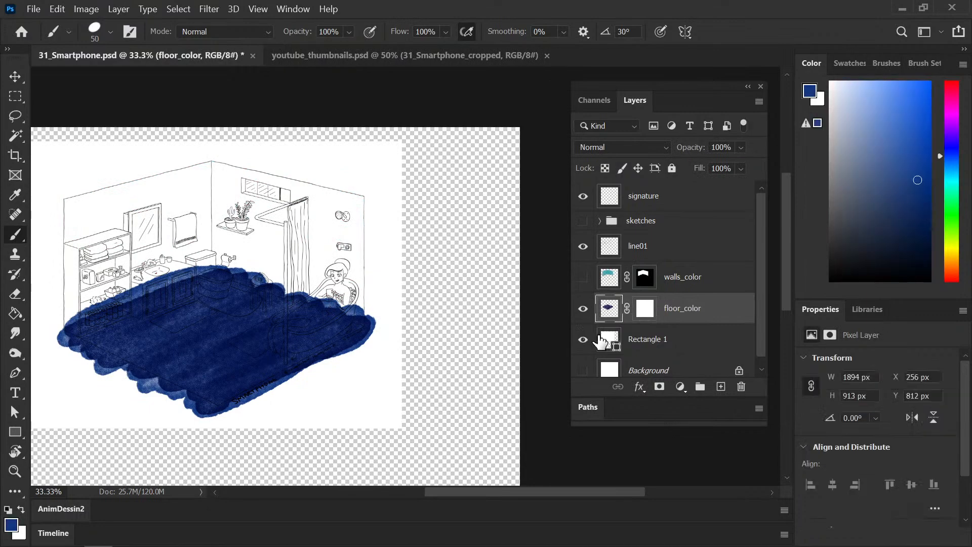
- Paint black on the floor_color mask along the outline around the floor's far right corner
left_click(645, 309)
left_click_drag(271, 395, 357, 355)
key("ctrl+plus")
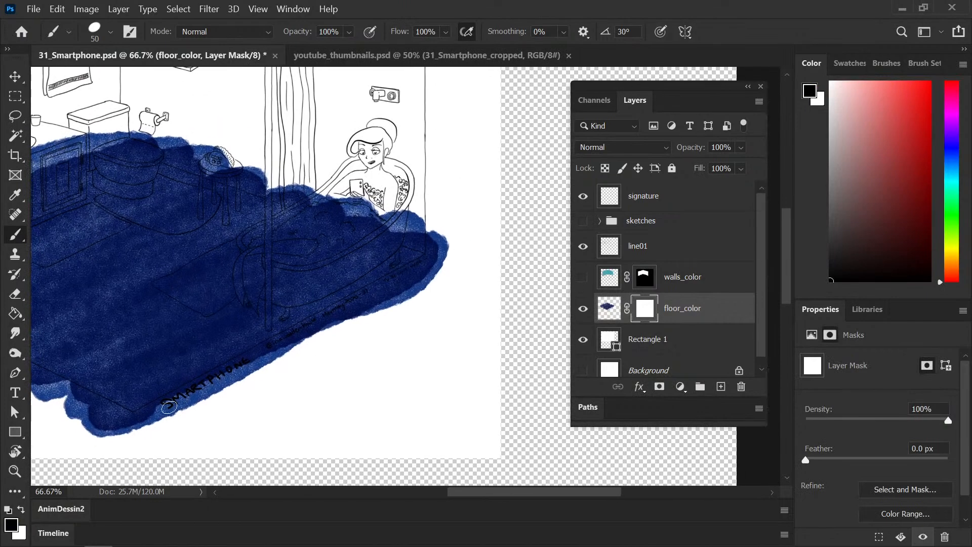
left_click_drag(155, 404, 129, 417)
key("ctrl+plus")
key("ctrl+plus")
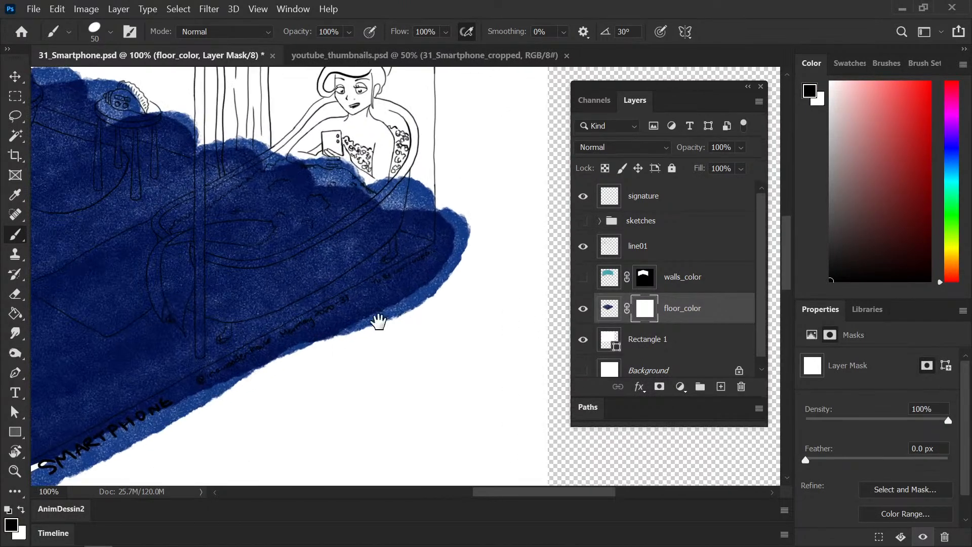
left_click_drag(298, 354, 267, 276)
left_click_drag(269, 311, 329, 313)
mouse_move(247, 293)
left_mouse_down()
mouse_move(211, 285)
mouse_move(304, 316)
left_mouse_up()
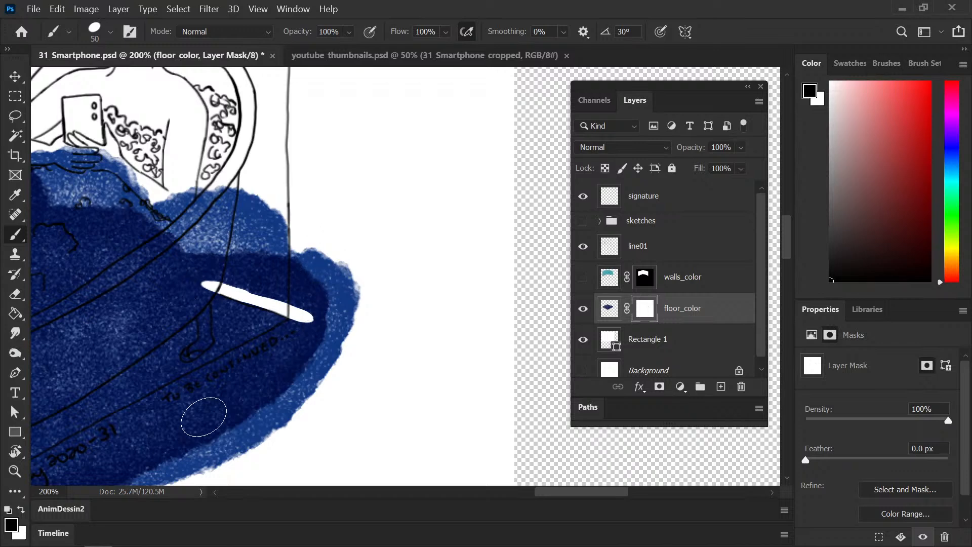
left_click_drag(161, 394, 133, 408)
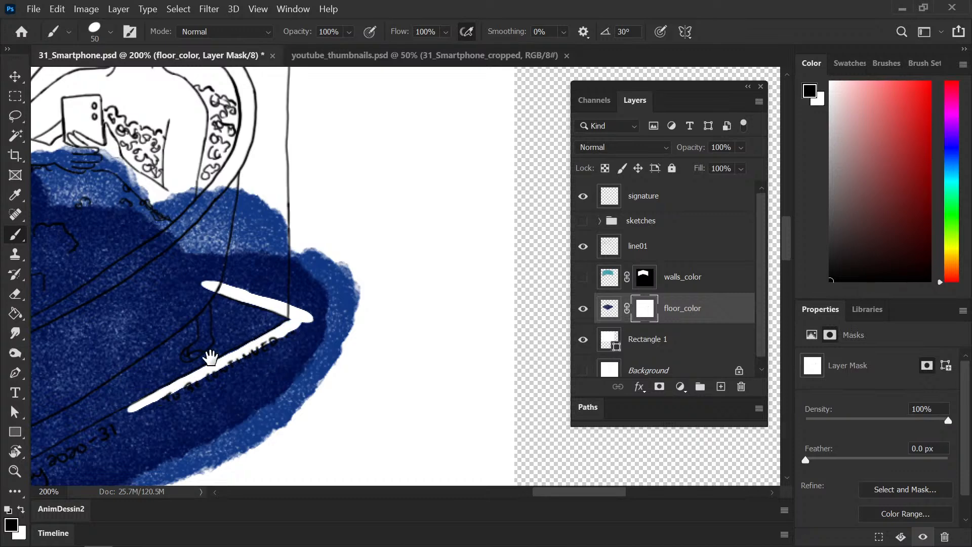
- Continue the black brush line on the floor_color mask below the front-right floor edge, above the small handwritten caption, retouching overshoots with white
left_click_drag(190, 369, 332, 285)
mouse_move(211, 385)
left_mouse_down()
mouse_move(261, 332)
mouse_move(263, 342)
left_mouse_up()
left_click_drag(168, 371, 314, 288)
key("space")
left_click_drag(245, 354, 408, 275)
left_click_drag(159, 379, 168, 394)
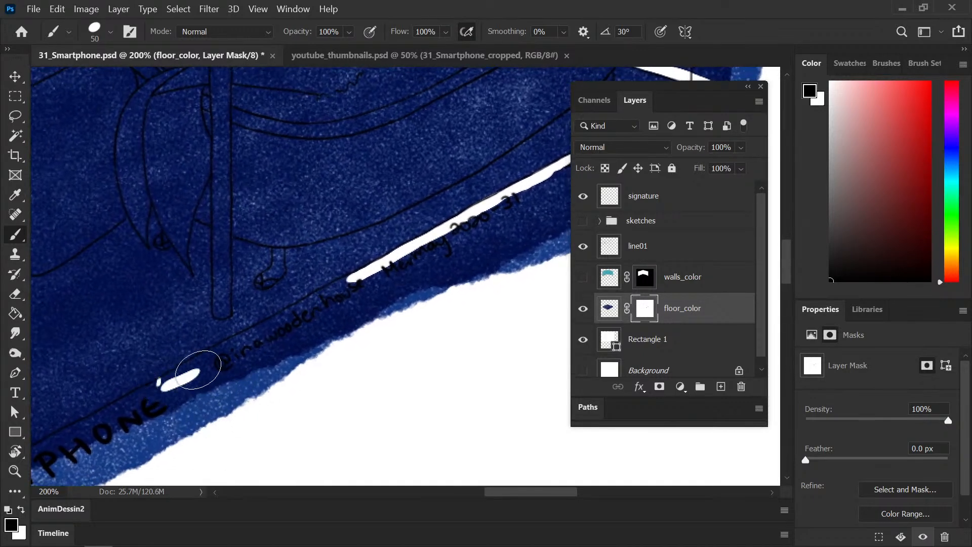
key("x")
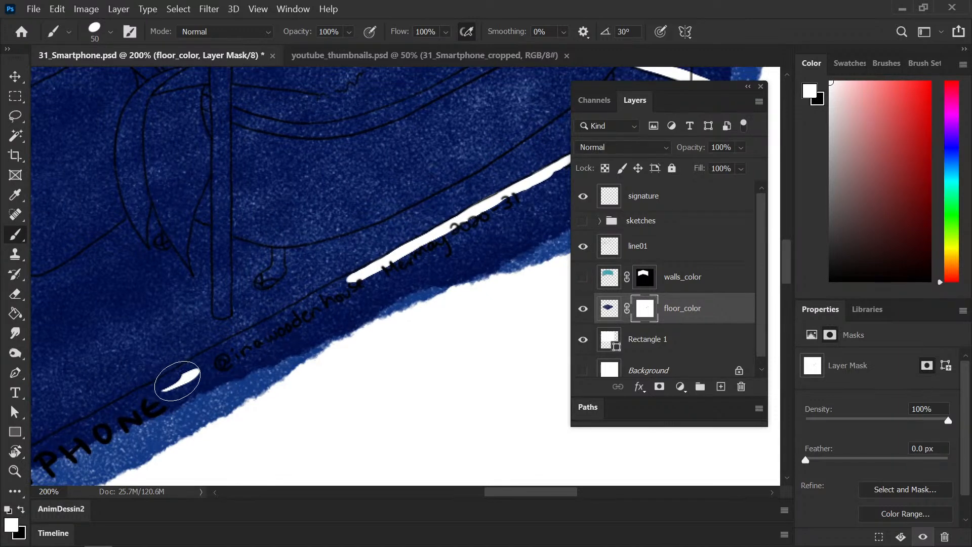
key("x")
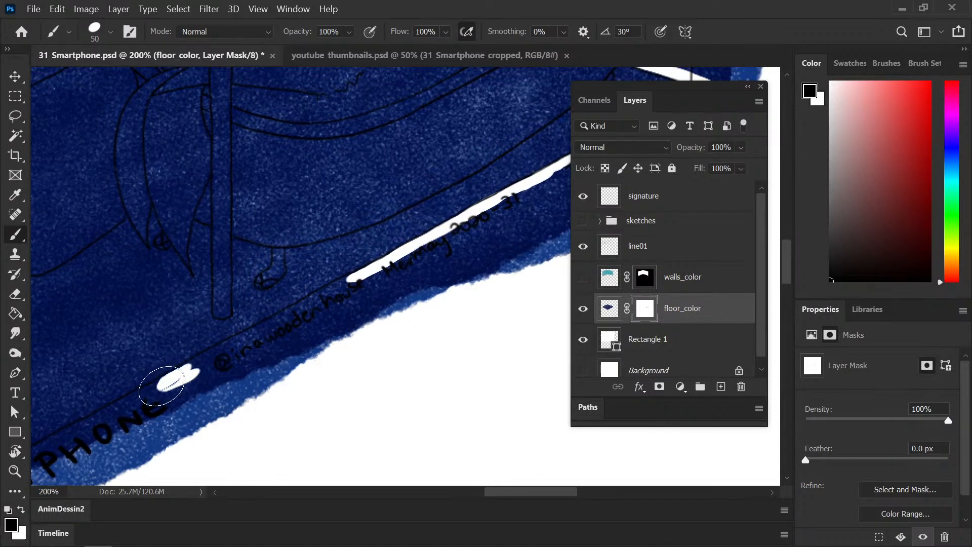
mouse_move(161, 386)
left_mouse_down()
mouse_move(341, 286)
mouse_move(282, 312)
mouse_move(127, 416)
left_mouse_up()
left_click_drag(208, 352, 375, 281)
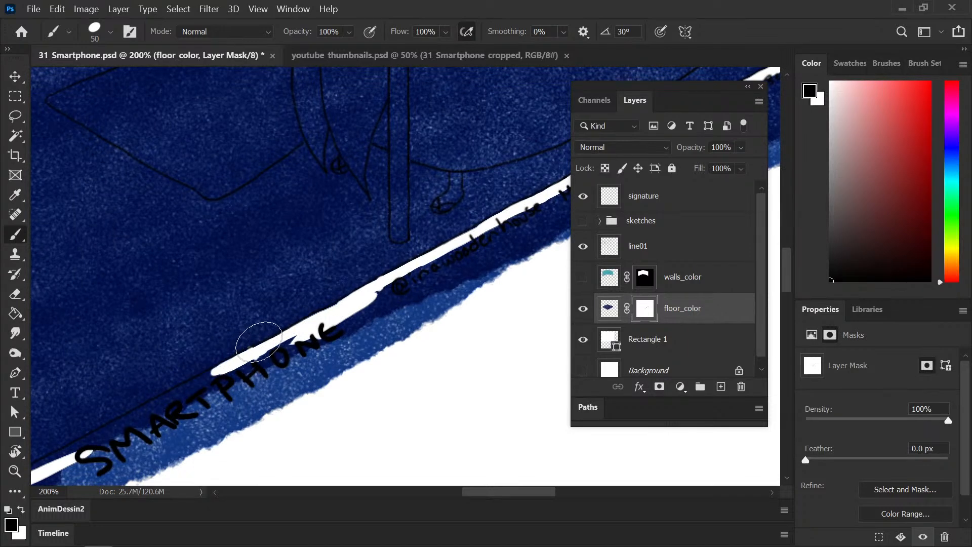
- Extend the black masking line above the SMARTPHONE lettering down to the floor's front corner, correcting the edge with white
key("x")
left_click_drag(245, 341, 215, 369)
key("x")
left_click_drag(124, 421, 182, 390)
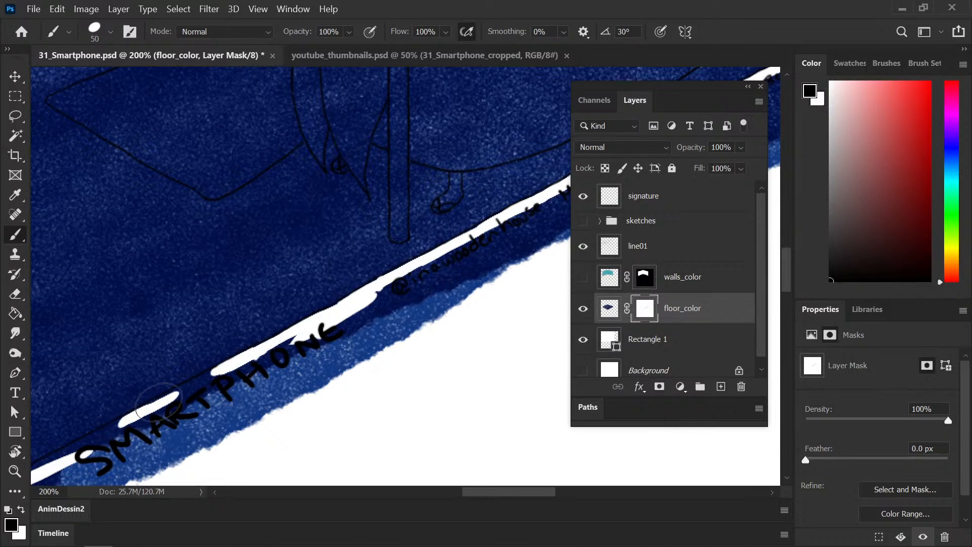
left_click_drag(134, 417, 209, 377)
left_click_drag(536, 500, 505, 500)
mouse_move(332, 424)
left_mouse_down()
mouse_move(348, 256)
mouse_move(348, 282)
mouse_move(313, 325)
left_mouse_up()
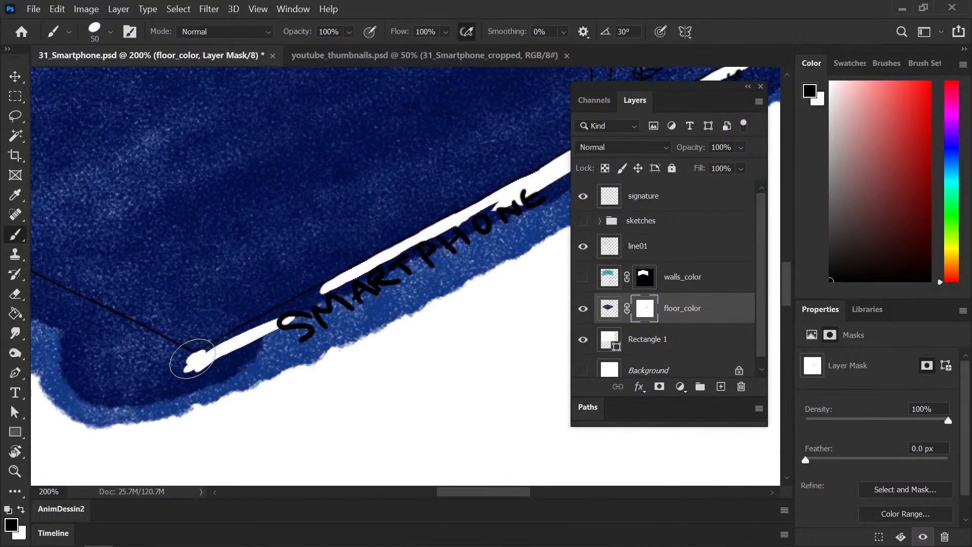
mouse_move(193, 359)
left_mouse_down()
mouse_move(314, 299)
mouse_move(293, 306)
mouse_move(306, 297)
left_mouse_up()
key("x")
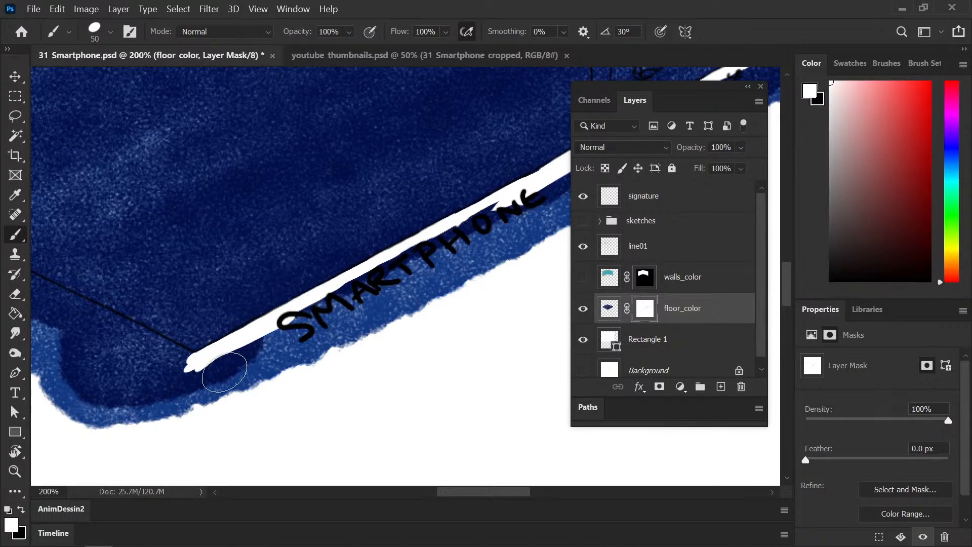
key("x")
- Paint black on the floor_color mask just outside the front-left floor edge, starting from the front corner
left_click_drag(104, 320, 193, 355)
left_click_drag(169, 321, 363, 333)
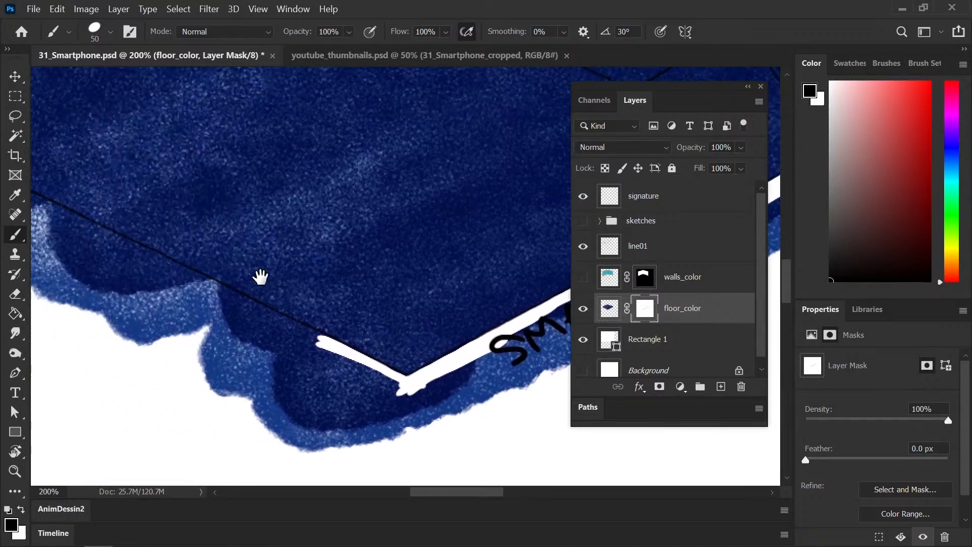
mouse_move(191, 279)
left_mouse_down()
mouse_move(280, 325)
mouse_move(234, 299)
left_mouse_up()
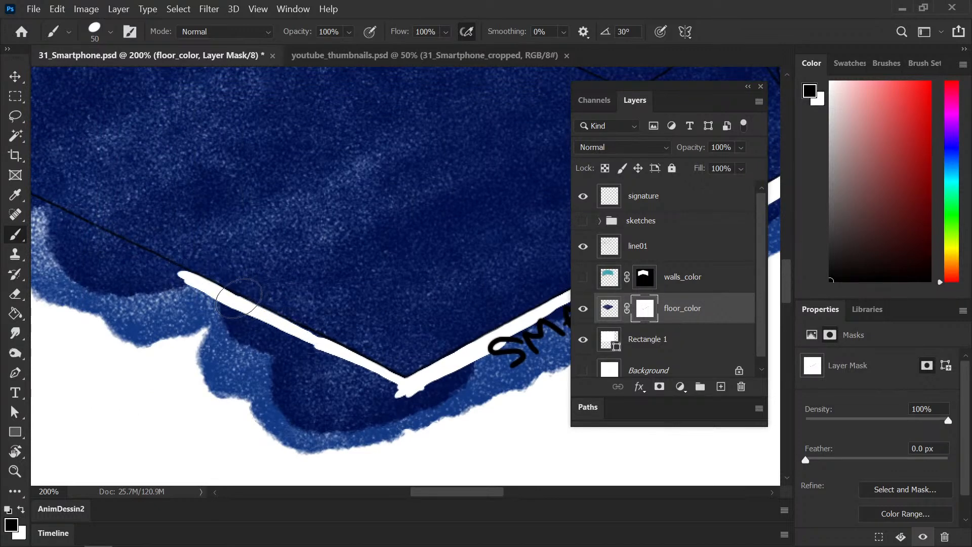
mouse_move(200, 272)
left_mouse_down()
mouse_move(271, 307)
mouse_move(274, 318)
left_mouse_up()
left_click_drag(109, 251, 233, 308)
left_click_drag(152, 270, 327, 356)
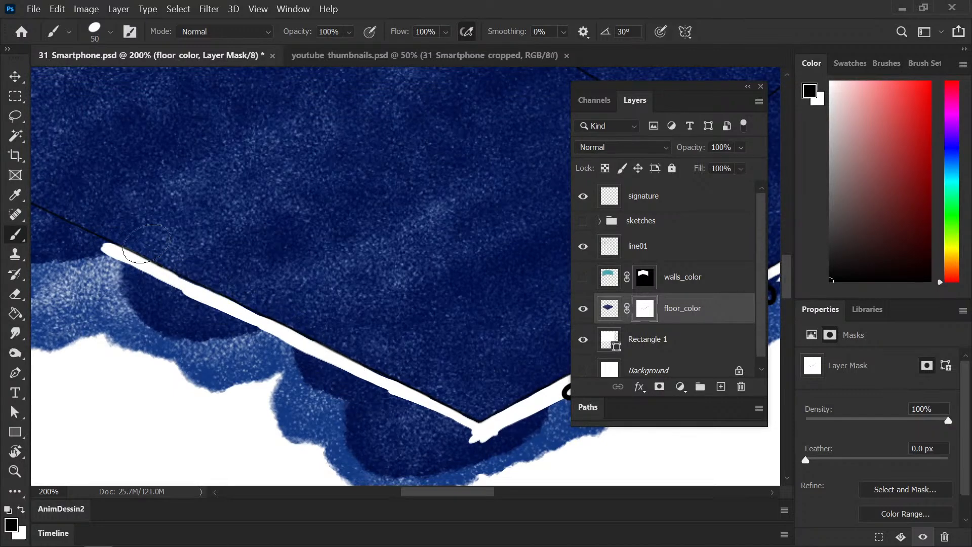
- Select the empty area outside the room outline on the line01 layer with the Magic Wand tool
key("ctrl+minus")
key("ctrl+minus")
key("ctrl+minus")
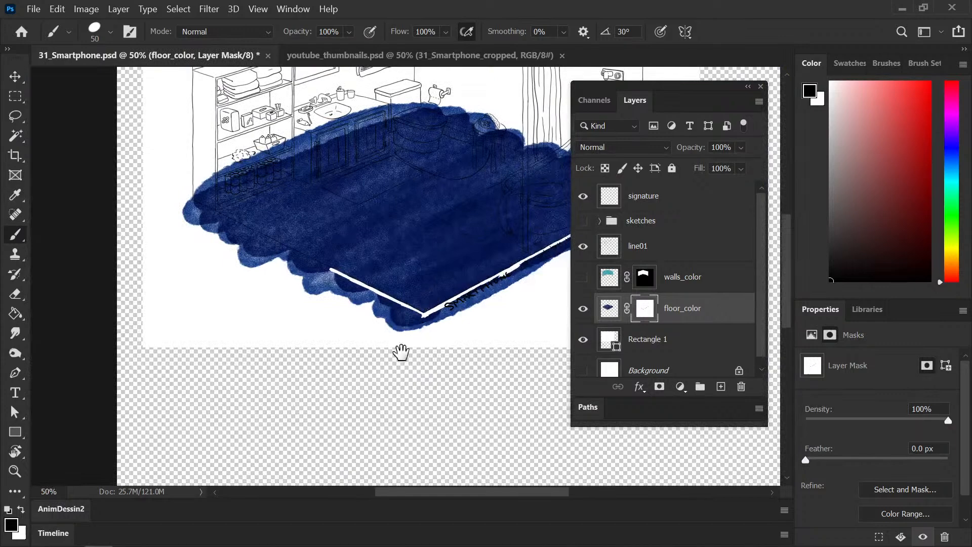
mouse_move(421, 297)
left_mouse_down()
mouse_move(326, 423)
mouse_move(293, 405)
mouse_move(311, 410)
left_mouse_up()
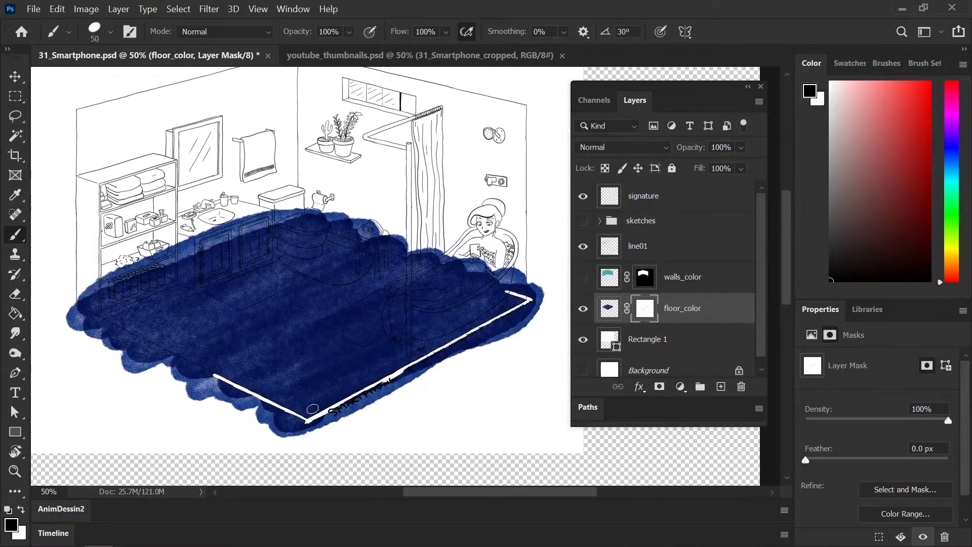
key("ctrl+plus")
key("ctrl+minus")
key("ctrl+minus")
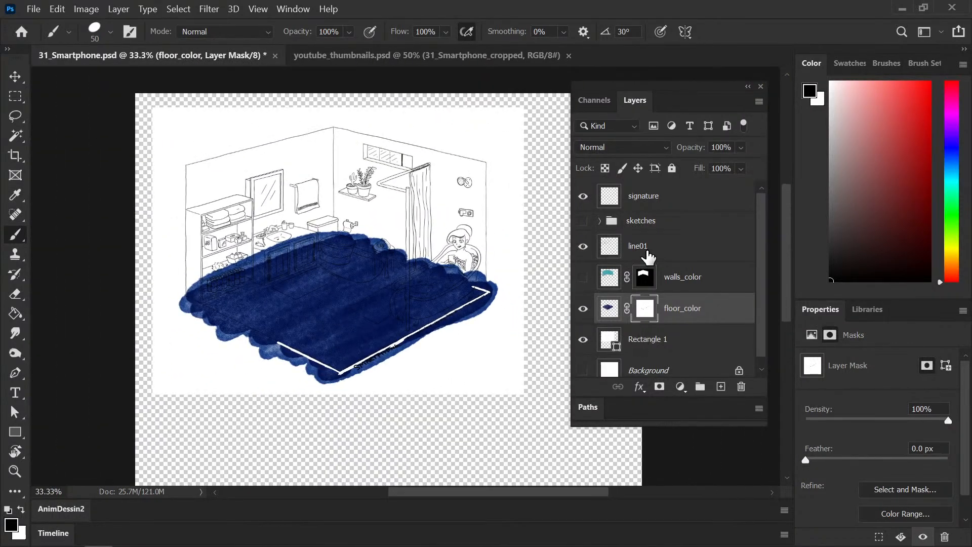
left_click(648, 255)
left_click(478, 277, "alt")
left_click(15, 135)
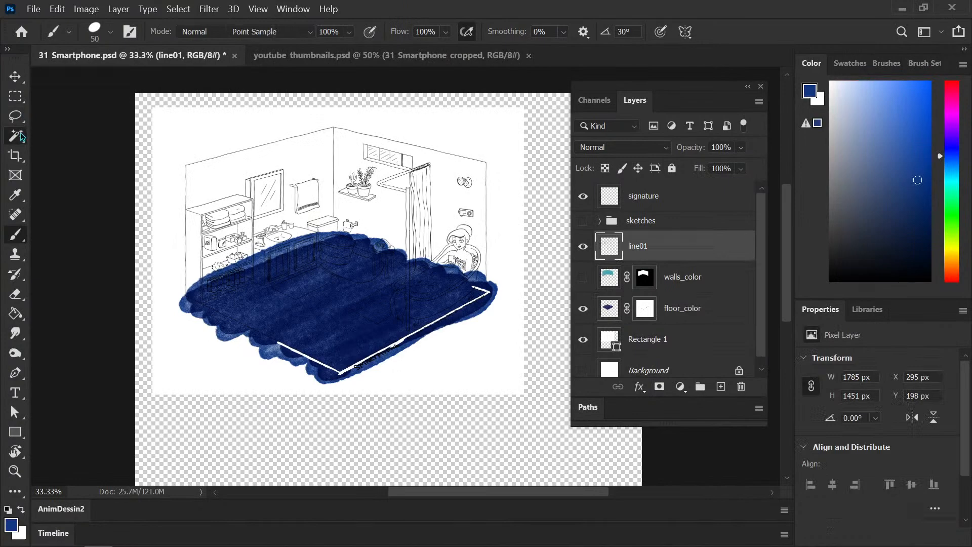
left_click(235, 132)
key("ctrl+plus")
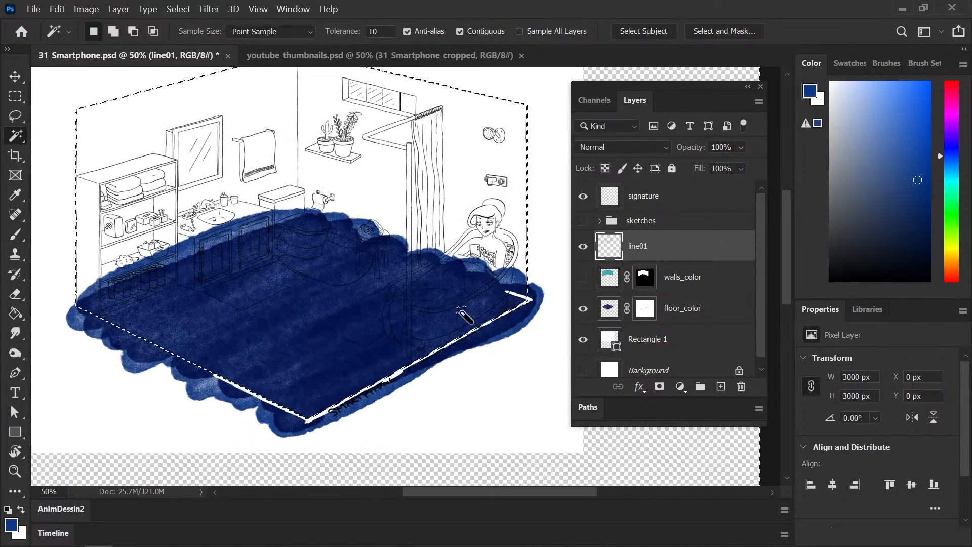
left_click_drag(417, 385, 425, 359)
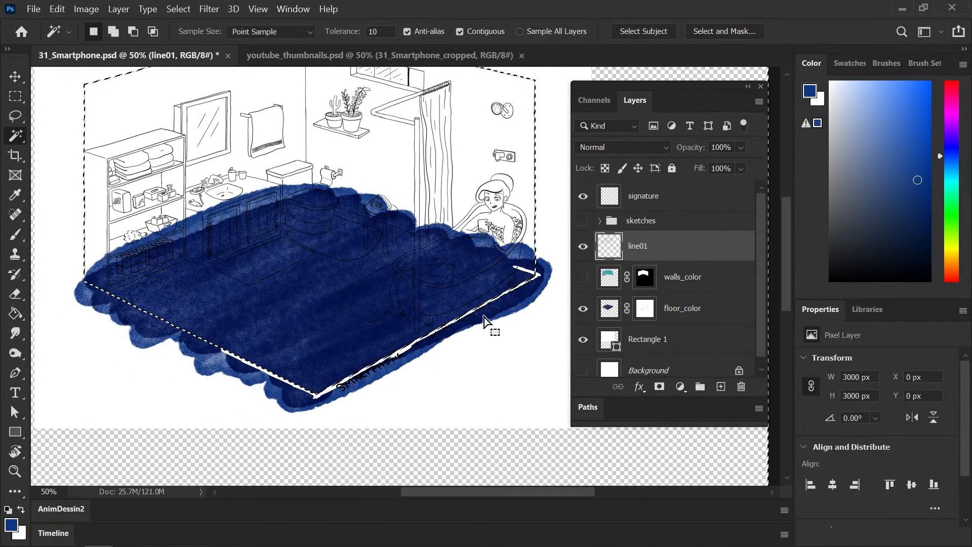
- Expand the selection by 2 pixels
left_click(178, 8)
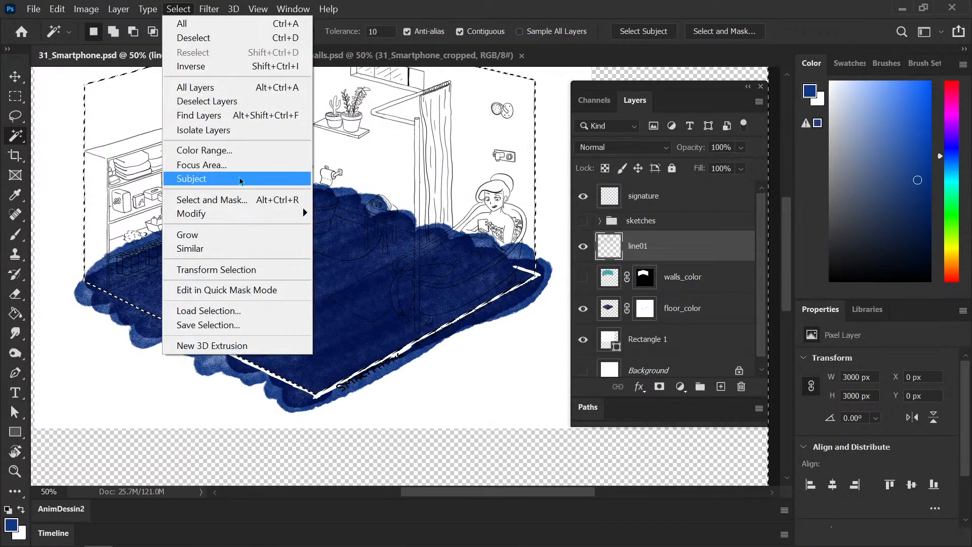
mouse_move(285, 217)
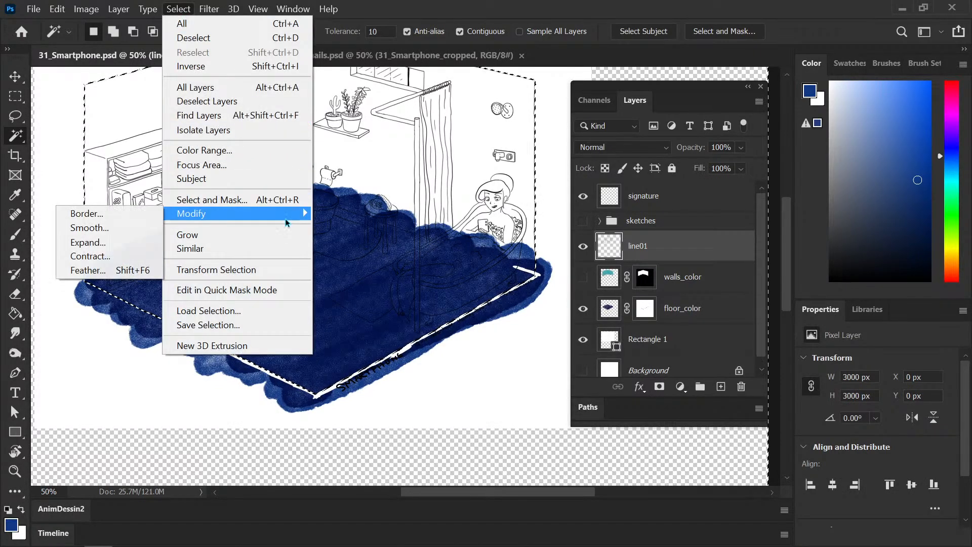
left_click(132, 241)
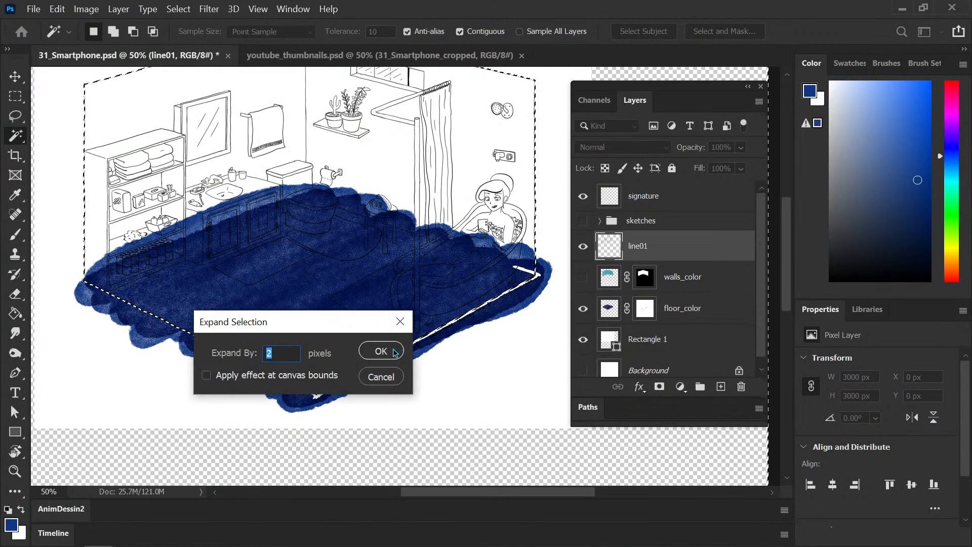
left_click(391, 351)
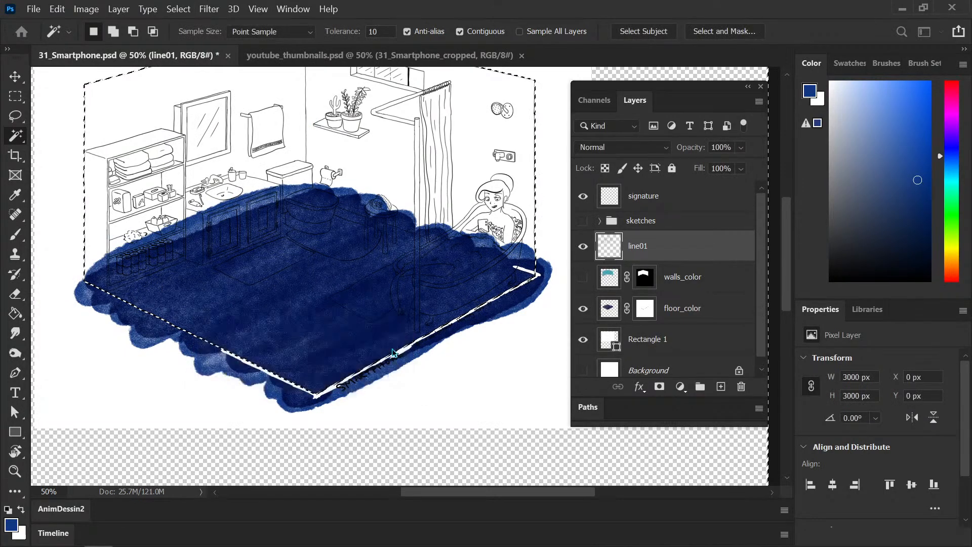
- Fill the selected area outside the room with black on the floor_color mask using the Paint Bucket, and deselect
left_click(645, 308)
key("g")
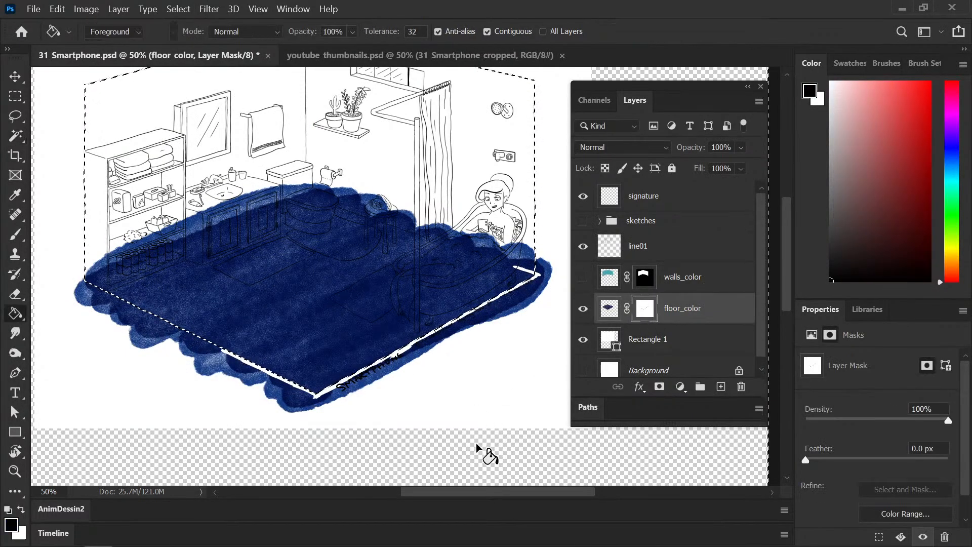
left_click(450, 400)
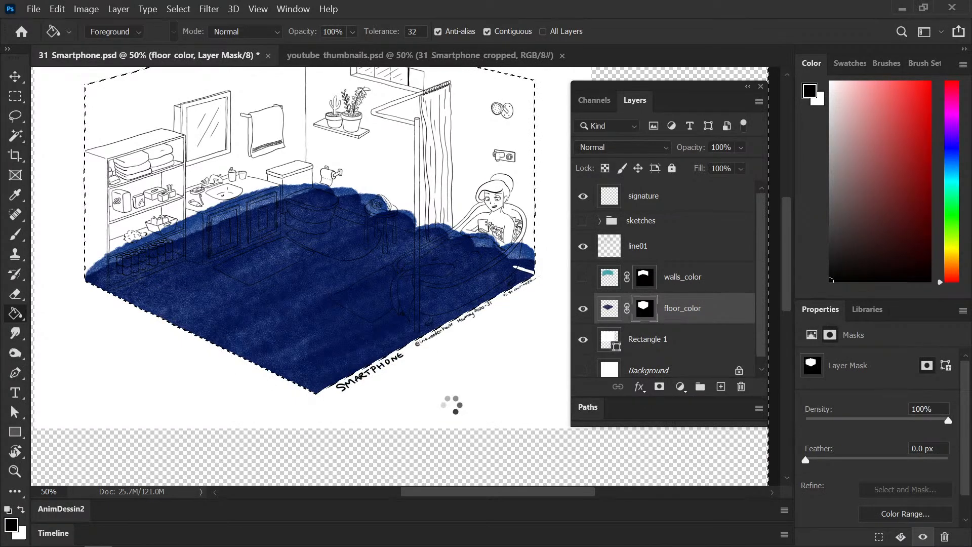
key("ctrl+d")
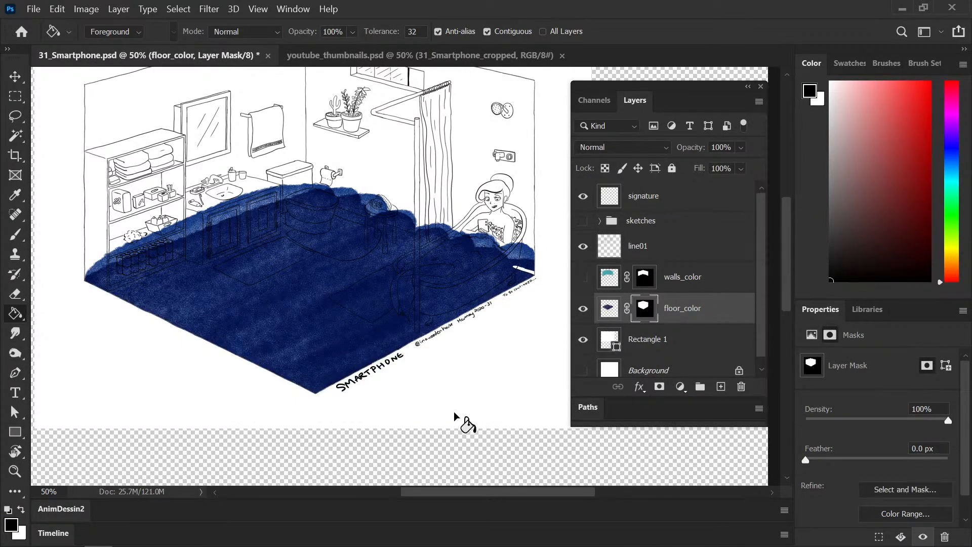
- Inspect the masked floor edges up close, and undo the fill and brush strokes on the floor_color mask
key("b")
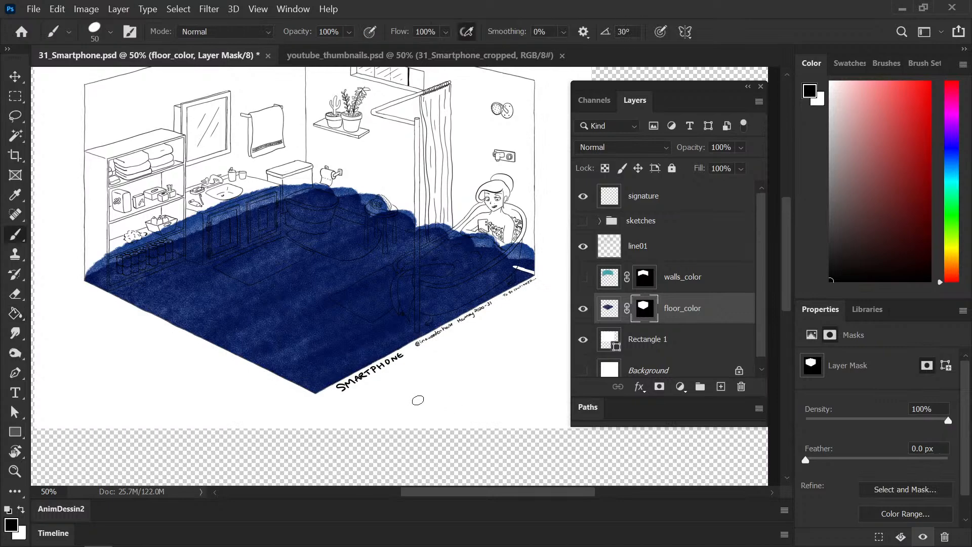
key("ctrl+plus")
left_click_drag(429, 412, 405, 310)
key("ctrl+plus")
key("ctrl+minus")
key("ctrl+minus")
key("ctrl+minus")
left_click_drag(382, 383, 414, 420)
key("ctrl+minus")
left_click_drag(396, 384, 387, 421)
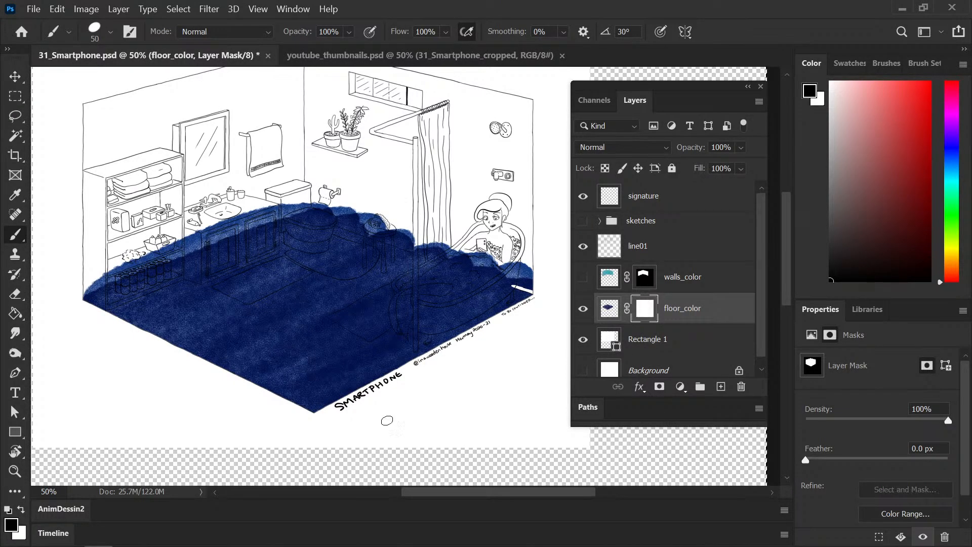
key("ctrl+BackSpace")
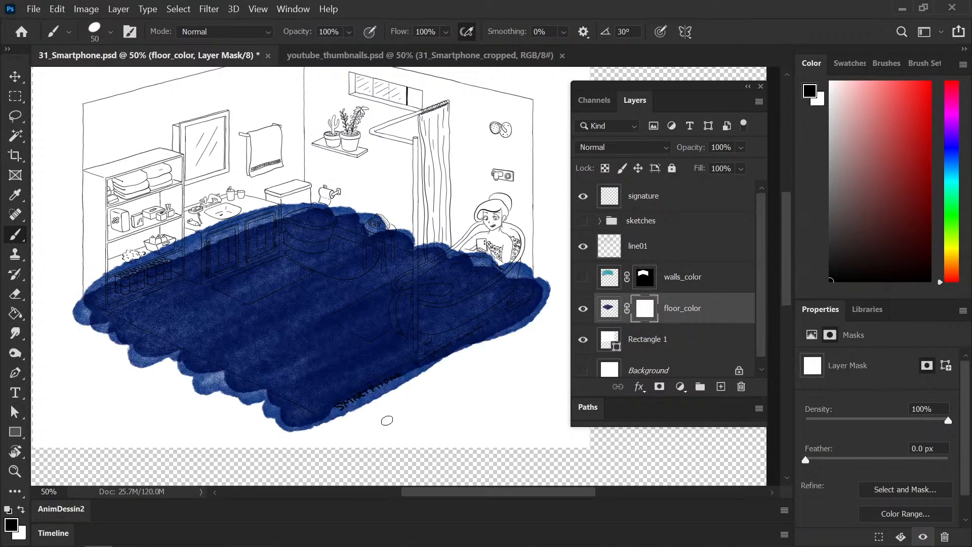
- On the line01 layer, select the area around the room drawing with the Magic Wand at tolerance 10, contiguous
left_click(635, 248)
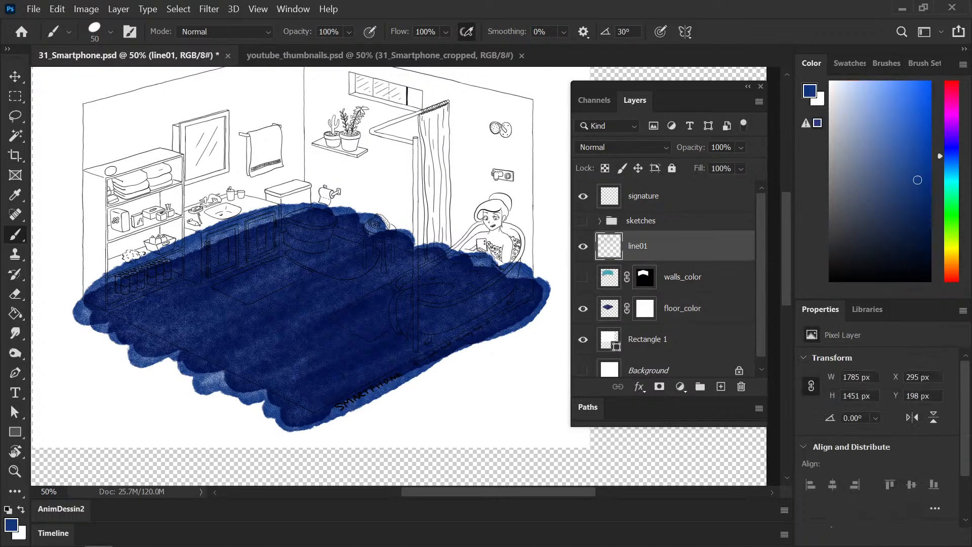
left_click(19, 136)
left_click(50, 131)
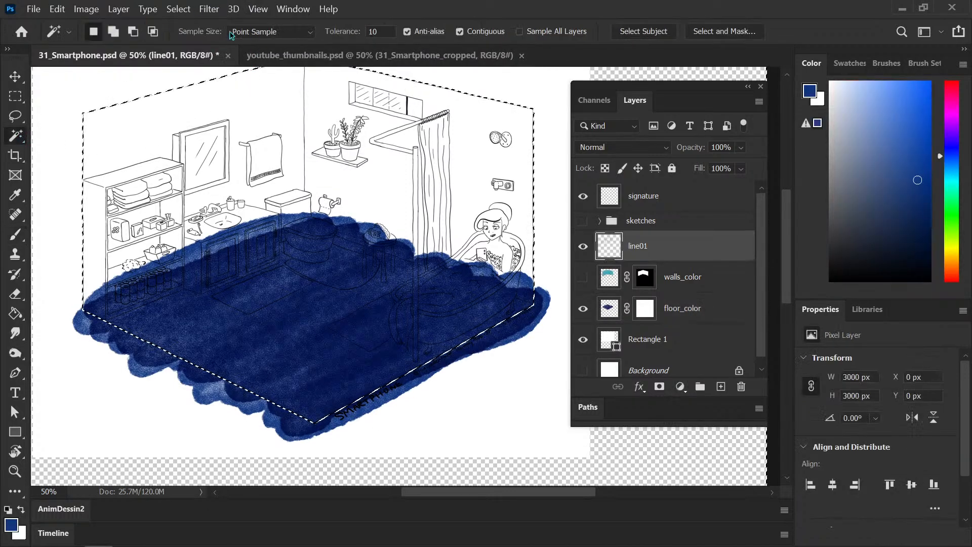
right_click(15, 135)
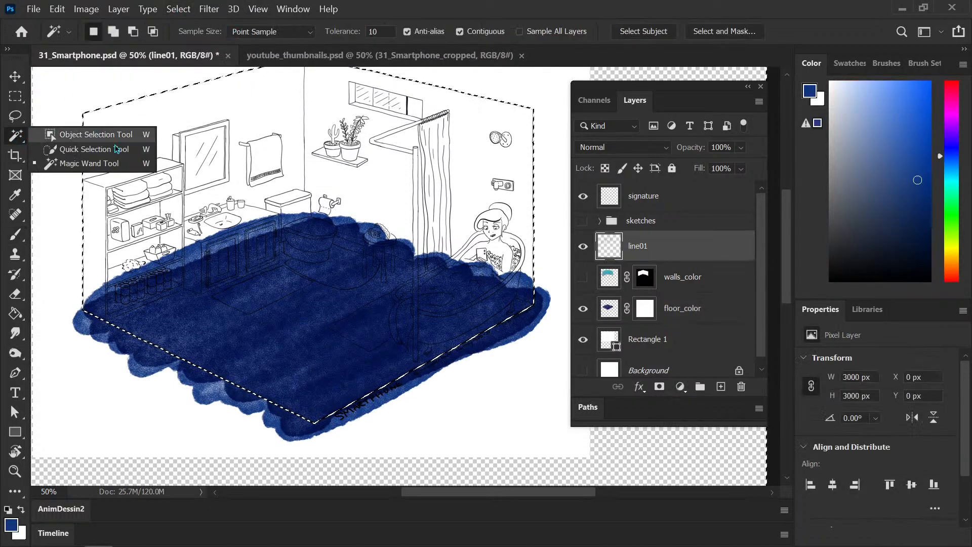
- Expand the selection around the room drawing by 2 pixels
left_click(178, 9)
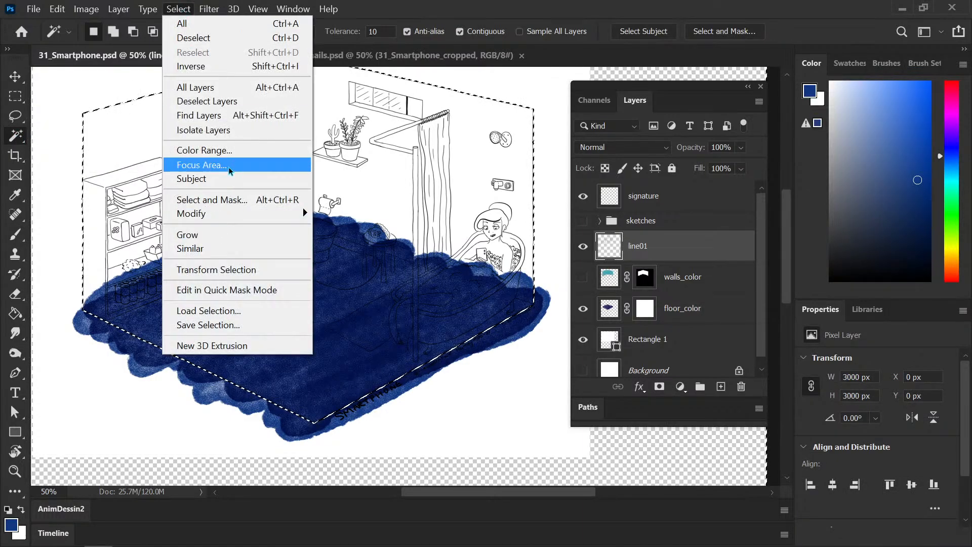
mouse_move(236, 214)
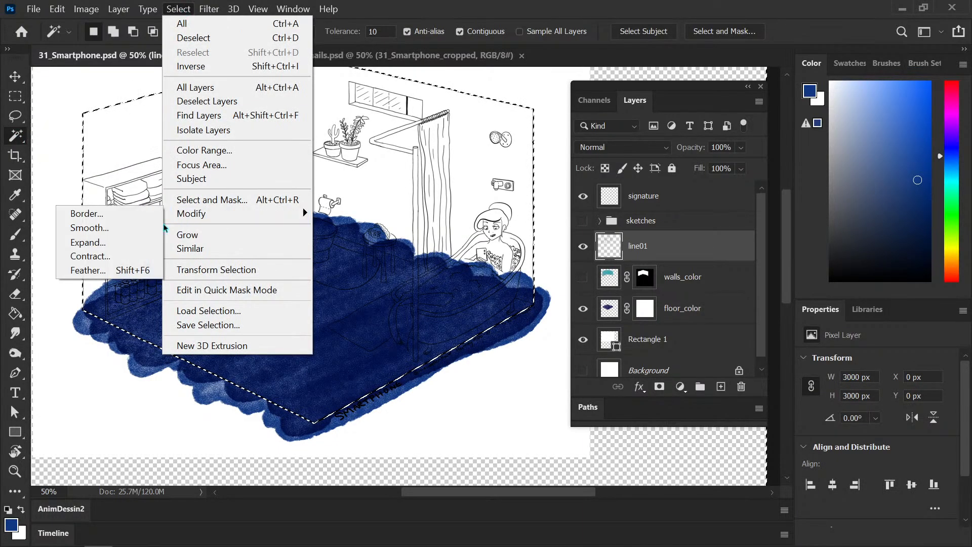
left_click(141, 245)
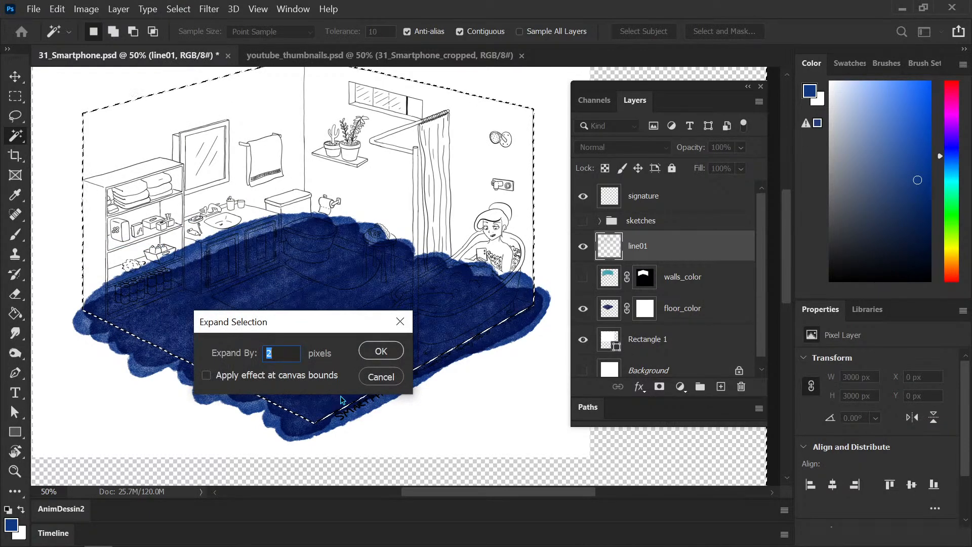
key("Return")
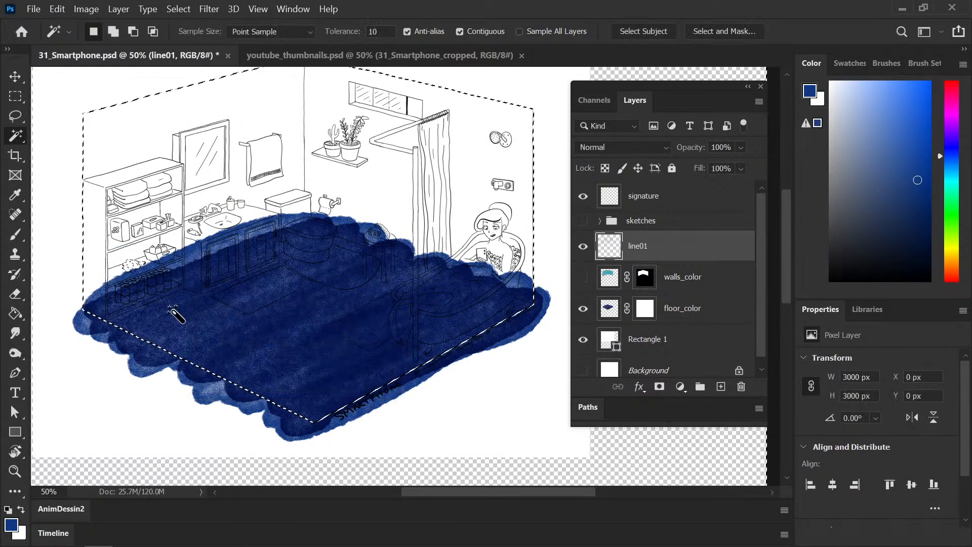
- Fill the selected area outside the room with black on the floor_color mask using the Paint Bucket, and clear the selection
left_click(644, 309)
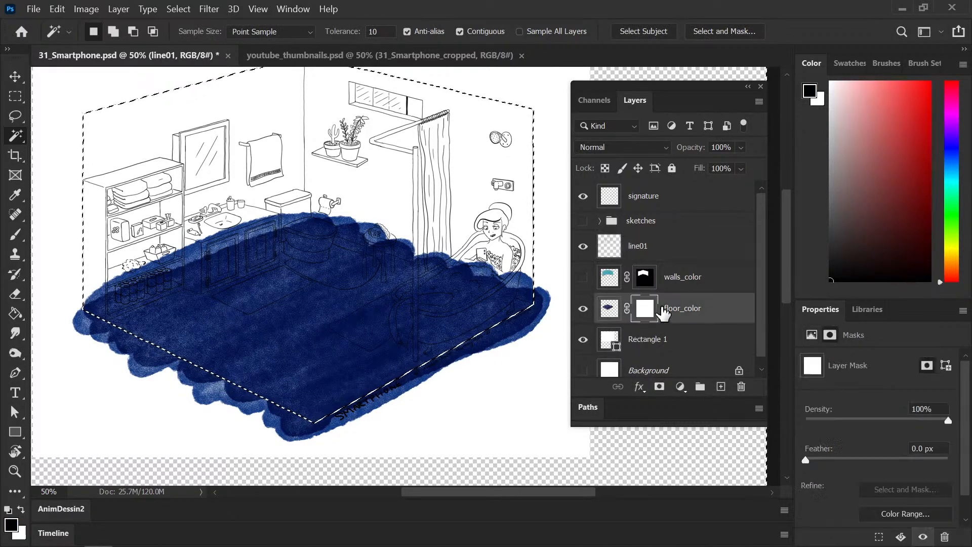
key("g")
left_click(476, 407)
key("ctrl+d")
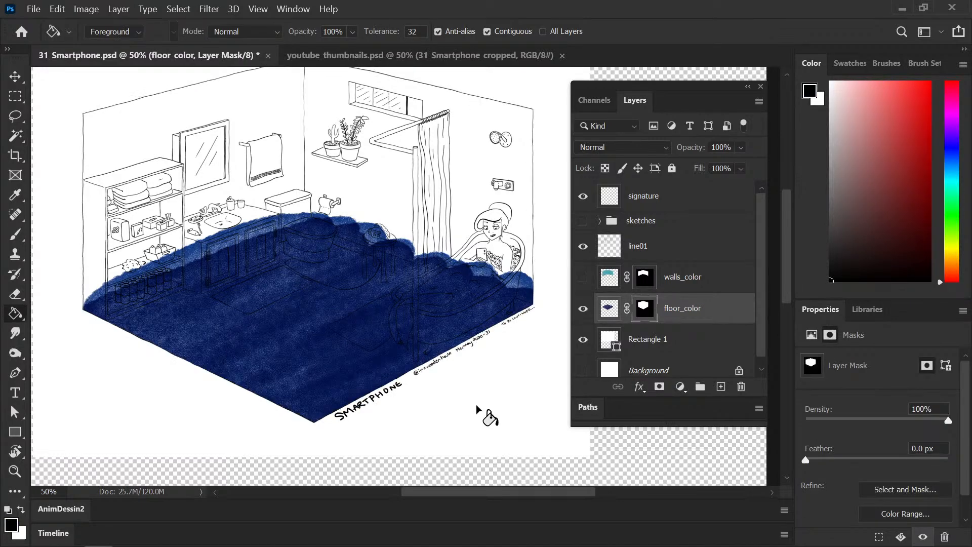
- Check the masked floor edges up close and make the walls_color layer visible
key("ctrl+1")
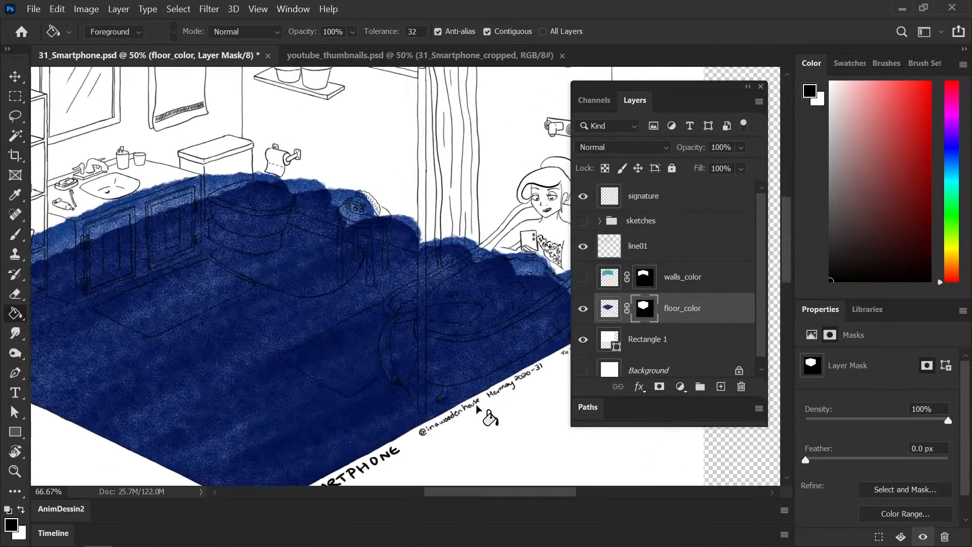
left_click_drag(455, 419, 402, 239)
left_click_drag(433, 321, 497, 387)
key("ctrl+minus")
mouse_move(299, 322)
left_mouse_down()
mouse_move(333, 348)
mouse_move(354, 349)
mouse_move(341, 358)
mouse_move(427, 358)
left_mouse_up()
left_click(583, 277)
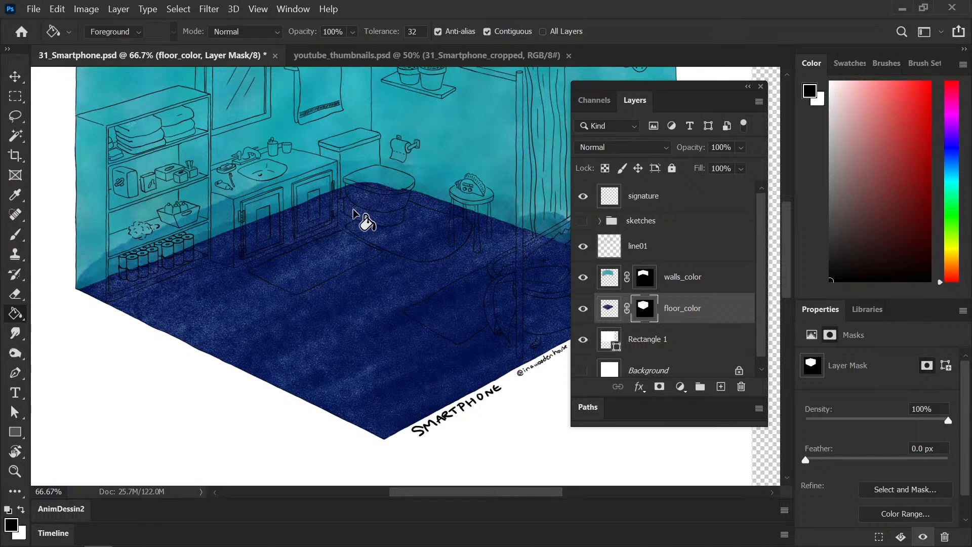
- Examine where the wall and floor colors meet, from the shelf side across to the bathtub corner
left_click_drag(382, 251, 332, 264)
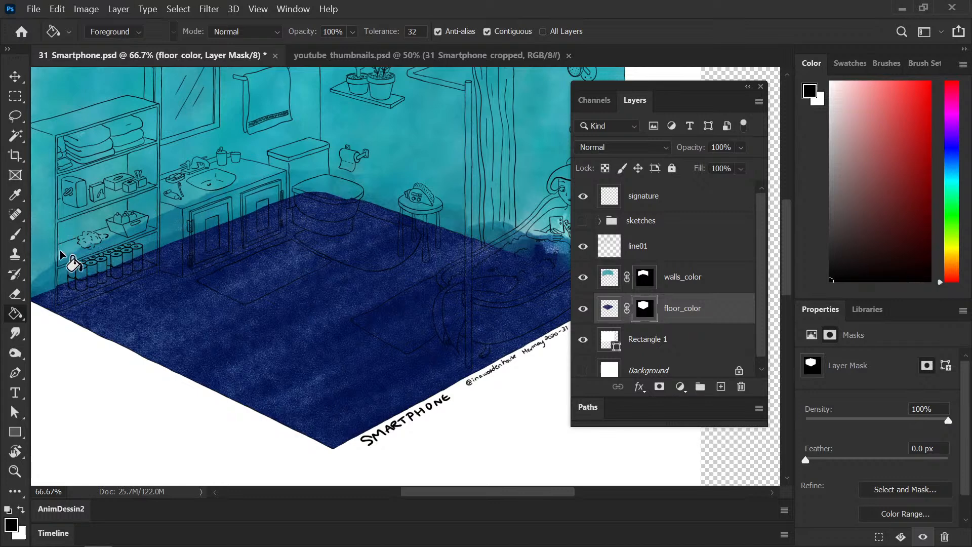
left_click_drag(109, 297, 105, 330)
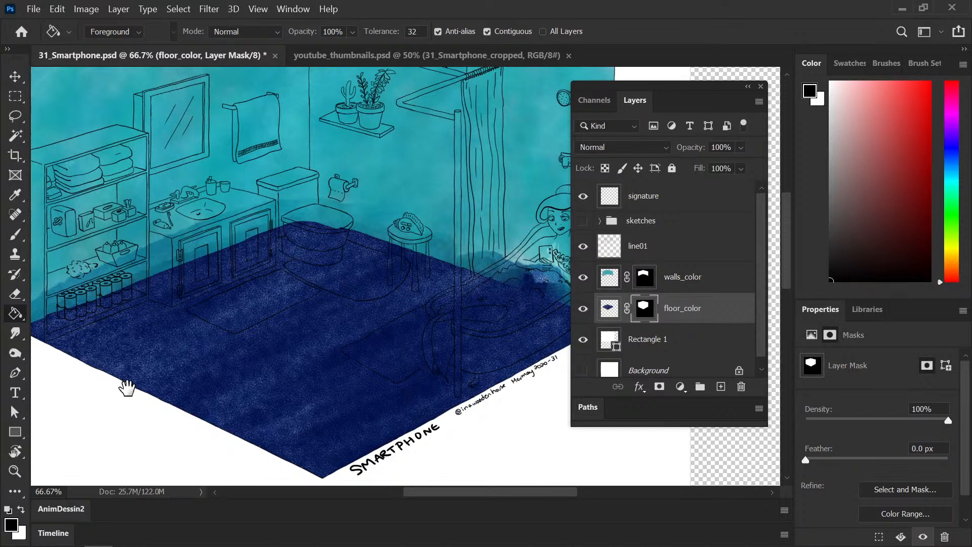
scroll(187, 309, "right", 6)
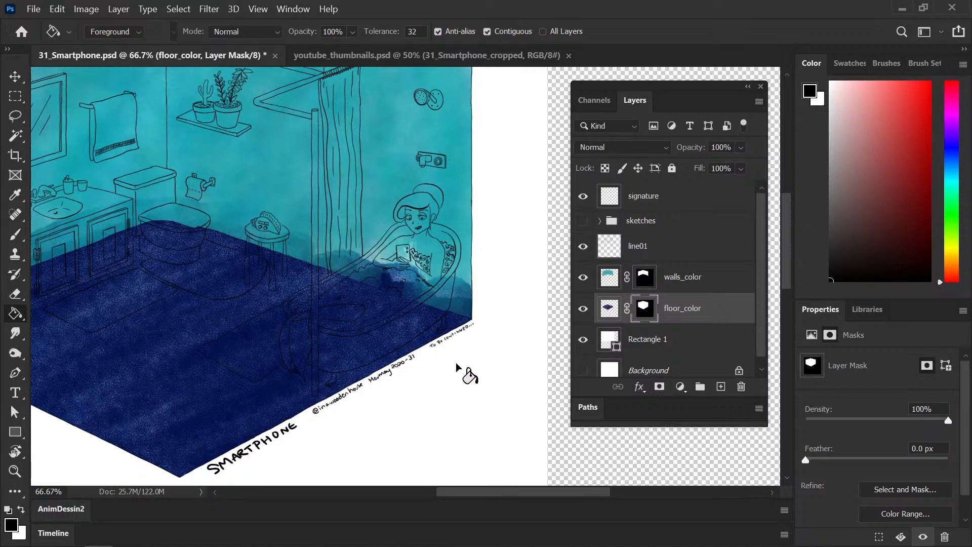
scroll(462, 373, "up", 2)
left_click_drag(495, 368, 304, 351)
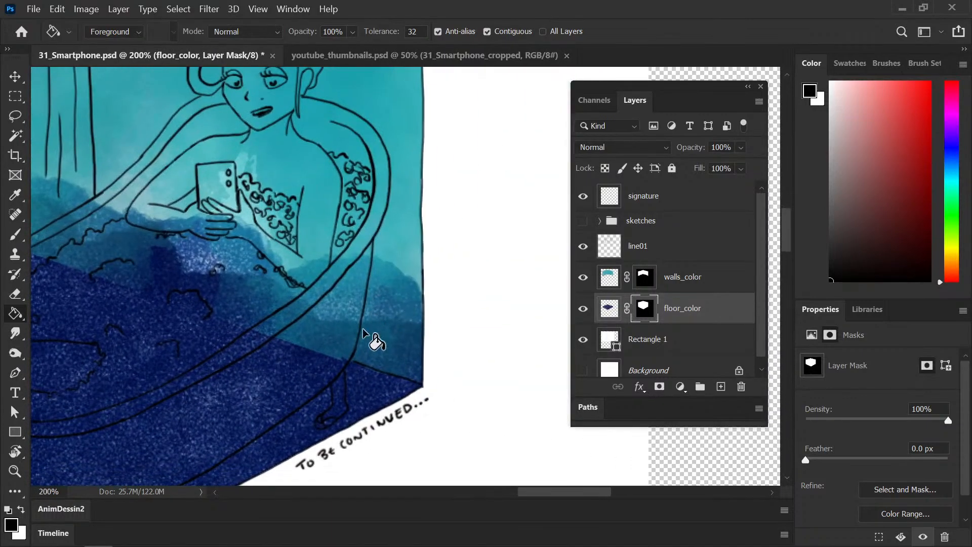
scroll(367, 358, "down", 4)
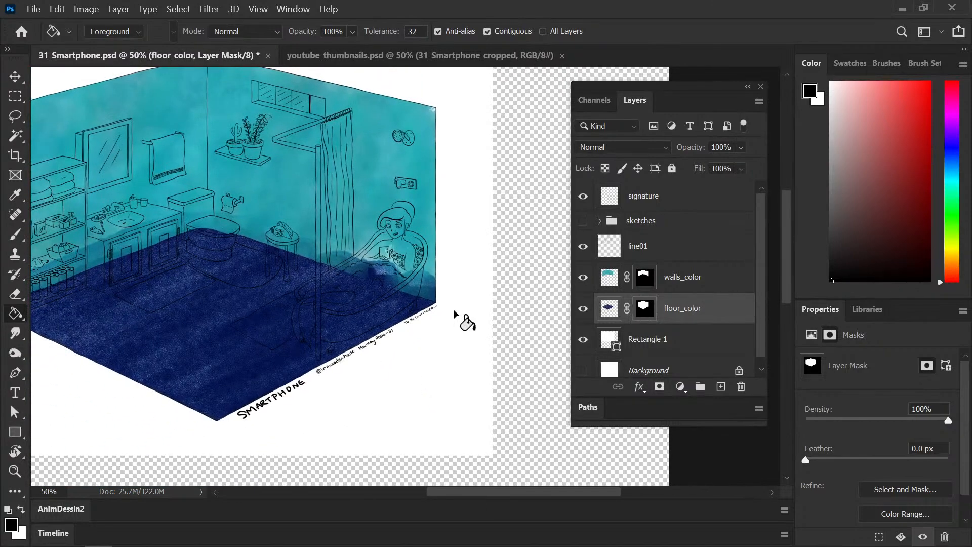
left_click(613, 283)
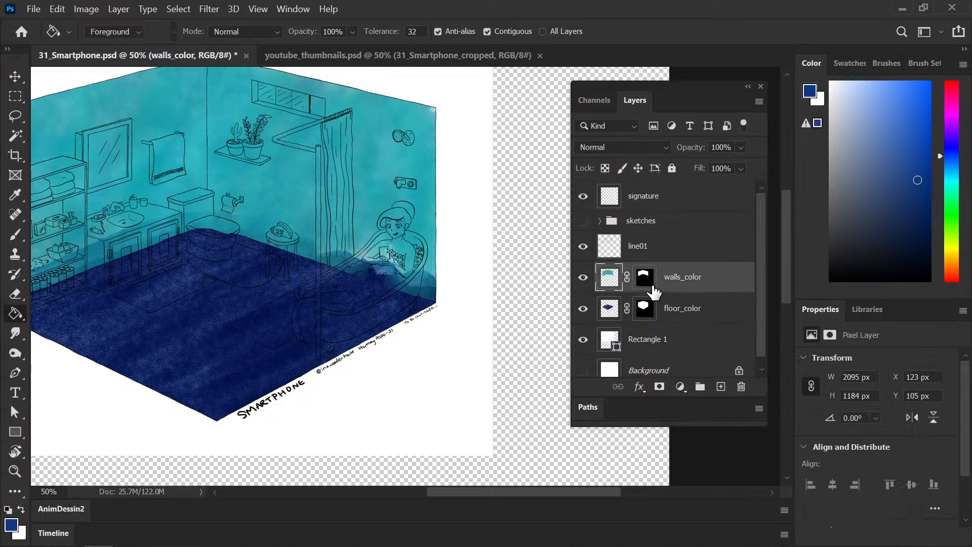
left_click(644, 278)
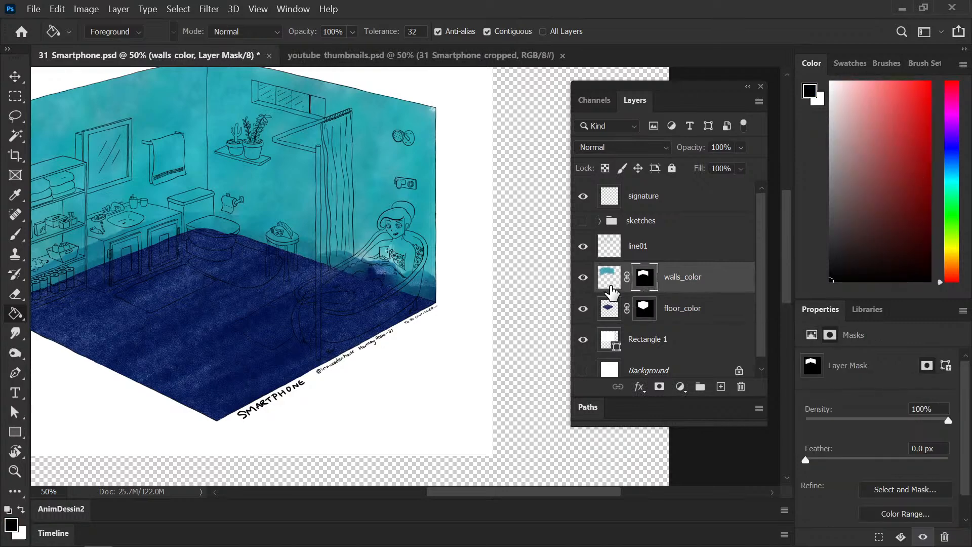
left_click(16, 136)
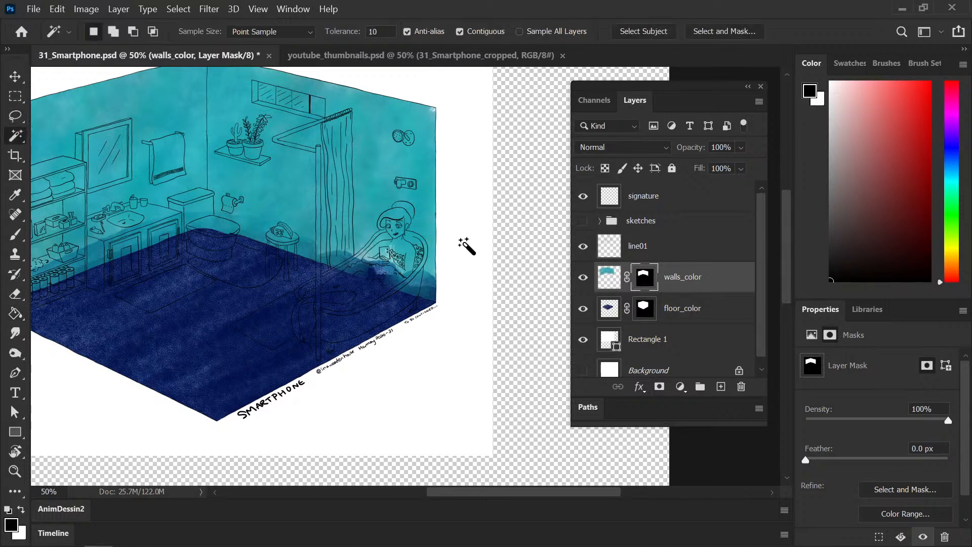
left_click(459, 262)
key("ctrl+d")
left_click(508, 328)
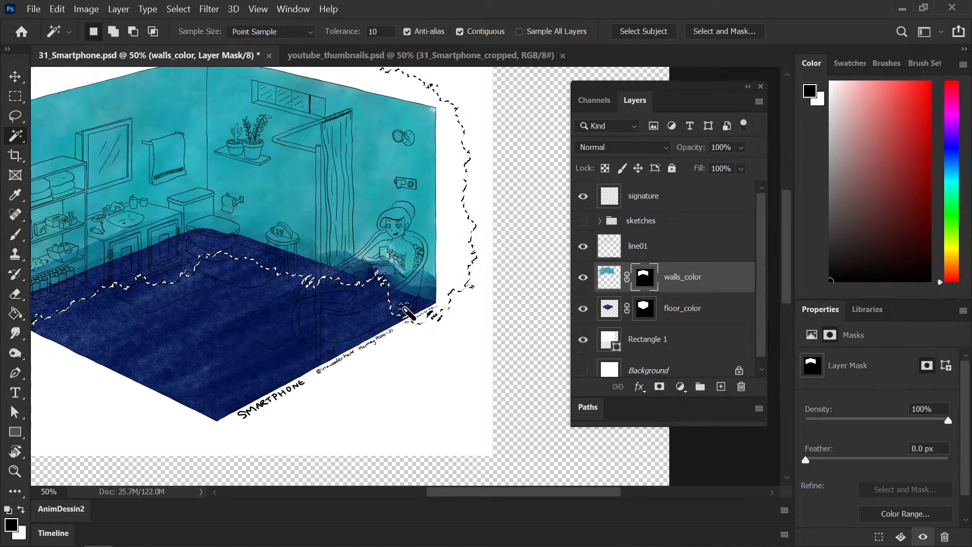
key("ctrl+d")
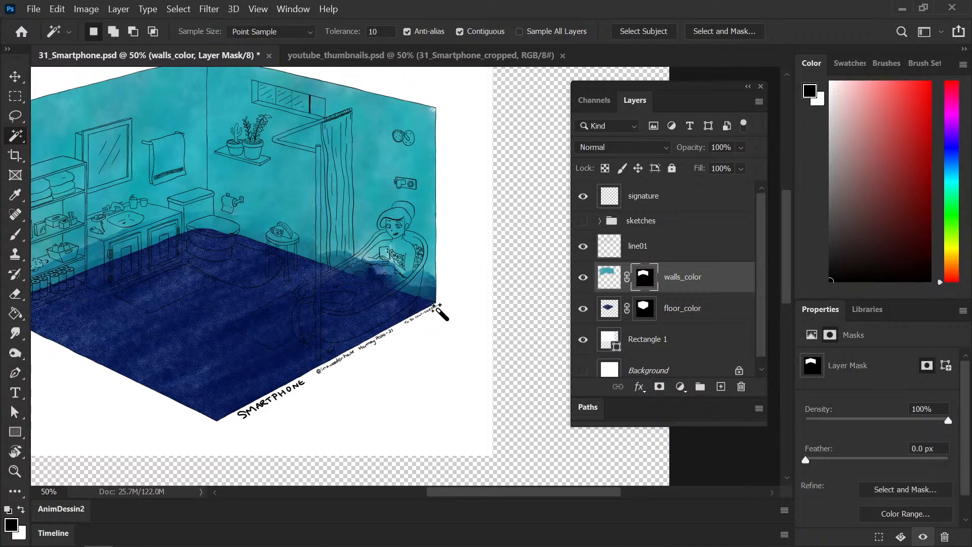
- On the floor_color mask, paint black with a size 15 brush just above the wall-floor line in the corner beside the bathtub
left_click(620, 315)
key("b")
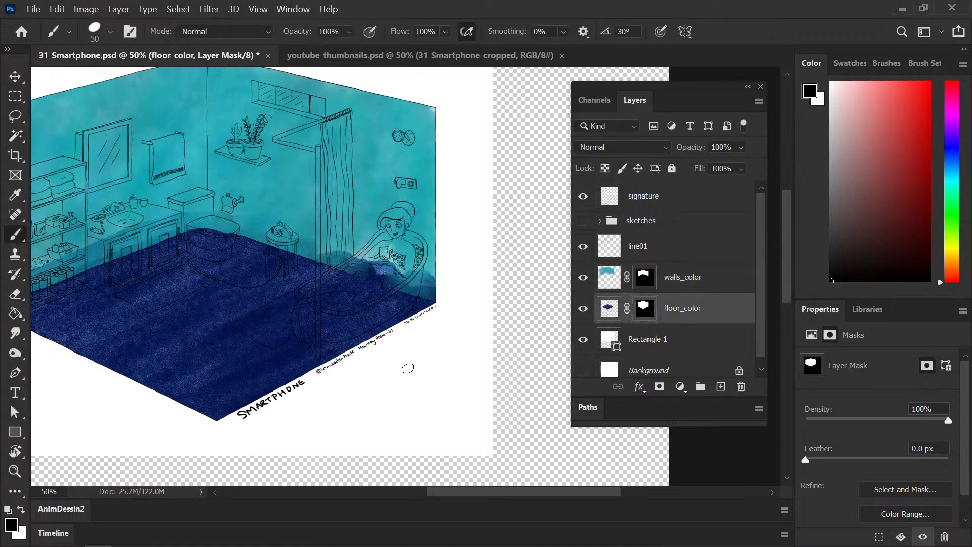
key("ctrl+plus")
key("ctrl+plus")
key("ctrl+plus")
key("ctrl+plus")
left_click_drag(470, 380, 289, 361)
key("bracketleft")
key("bracketleft")
key("bracketleft")
key("bracketleft")
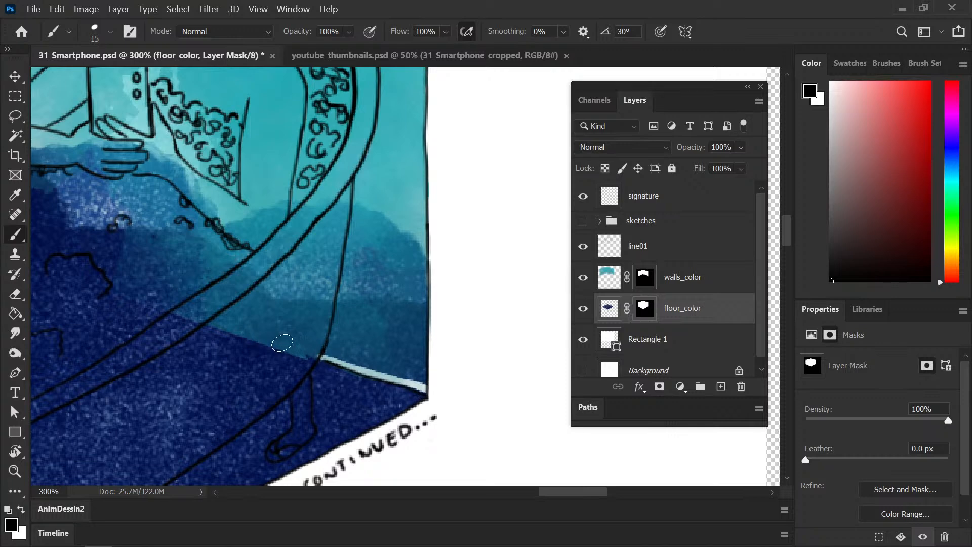
left_click(282, 342, "shift")
key("ctrl+z")
key("ctrl+z")
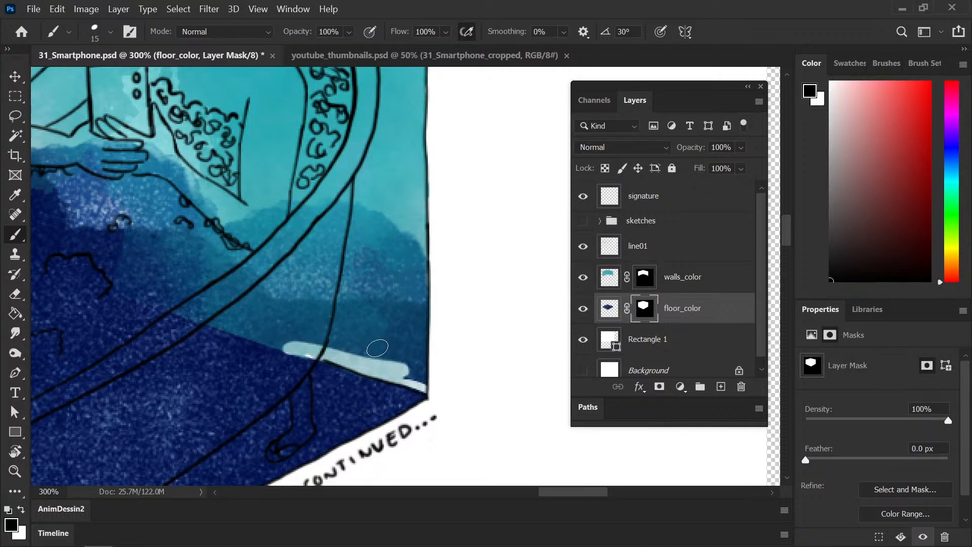
- Restore the floor edge with white on the mask, and hide the blue over the wall between the bathtub and room corner with black
key("x")
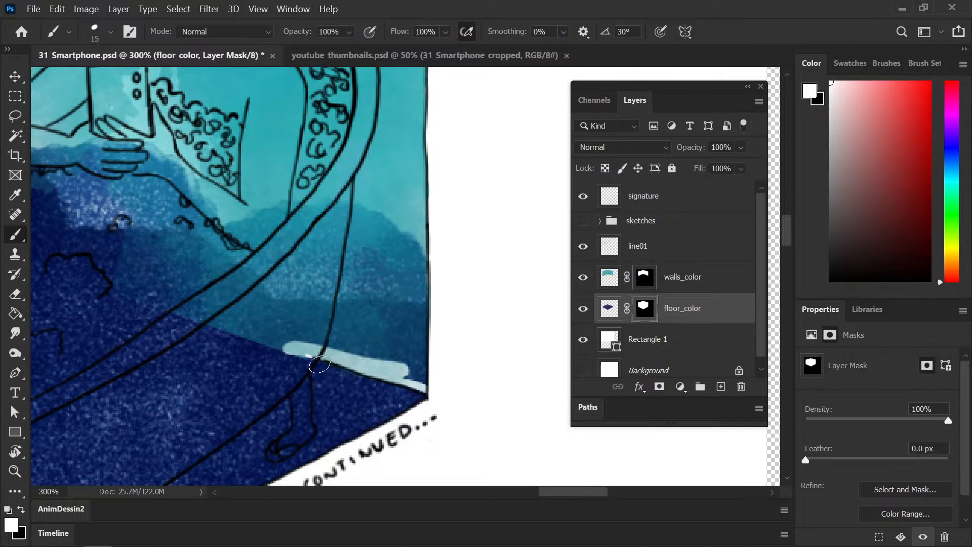
left_click_drag(320, 364, 293, 351)
key("x")
mouse_move(360, 203)
left_mouse_down()
mouse_move(332, 345)
mouse_move(397, 299)
mouse_move(420, 322)
mouse_move(372, 329)
mouse_move(412, 349)
mouse_move(415, 384)
mouse_move(482, 384)
left_mouse_up()
key("ctrl+plus")
key("ctrl+minus")
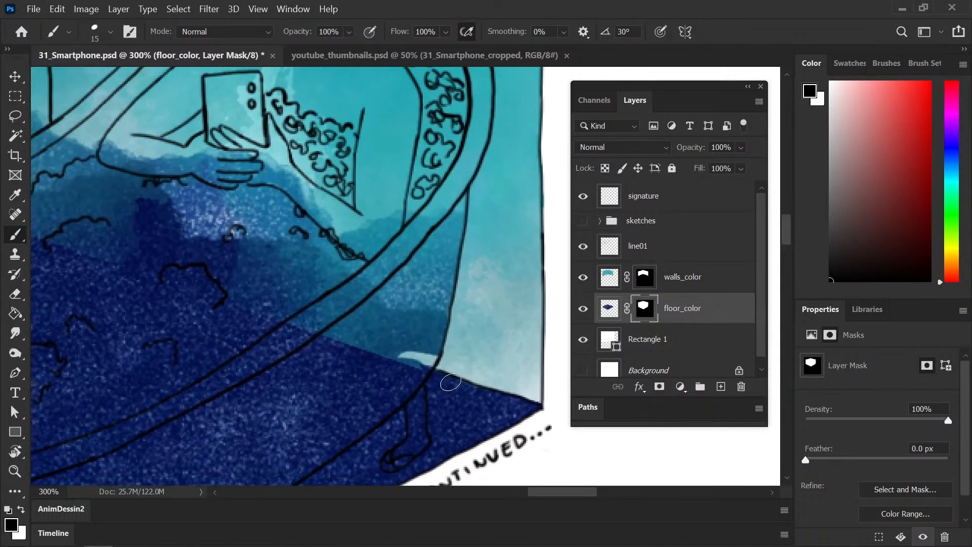
- Paint black on the floor_color mask along the wall-floor line between the toilet and the stool
key("ctrl+minus")
key("ctrl+minus")
left_click_drag(281, 339, 362, 361)
key("ctrl+plus")
left_click_drag(303, 253, 418, 294)
key("ctrl+plus")
left_click_drag(213, 250, 593, 371)
left_click_drag(302, 293, 252, 308)
mouse_move(109, 236)
left_mouse_down()
mouse_move(80, 231)
mouse_move(163, 253)
left_mouse_up()
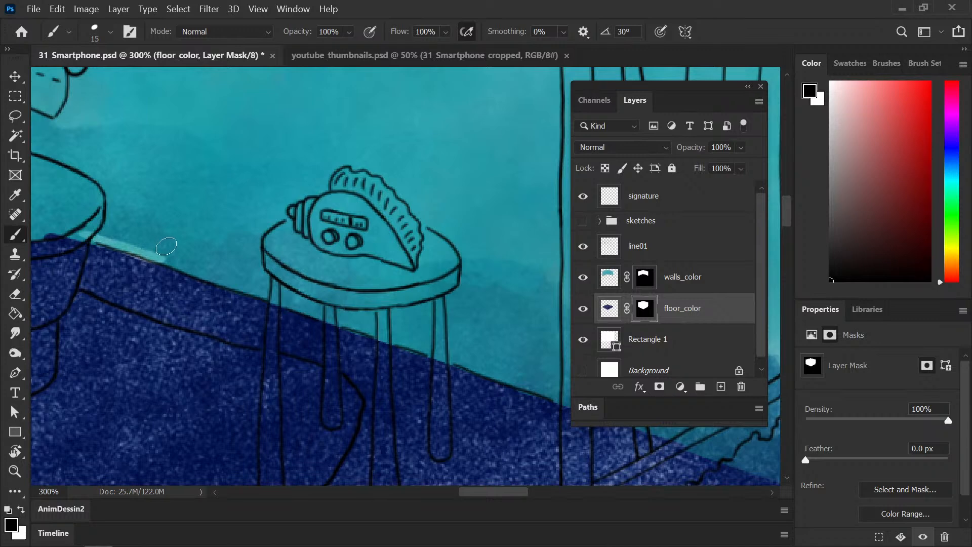
left_click_drag(89, 234, 282, 307)
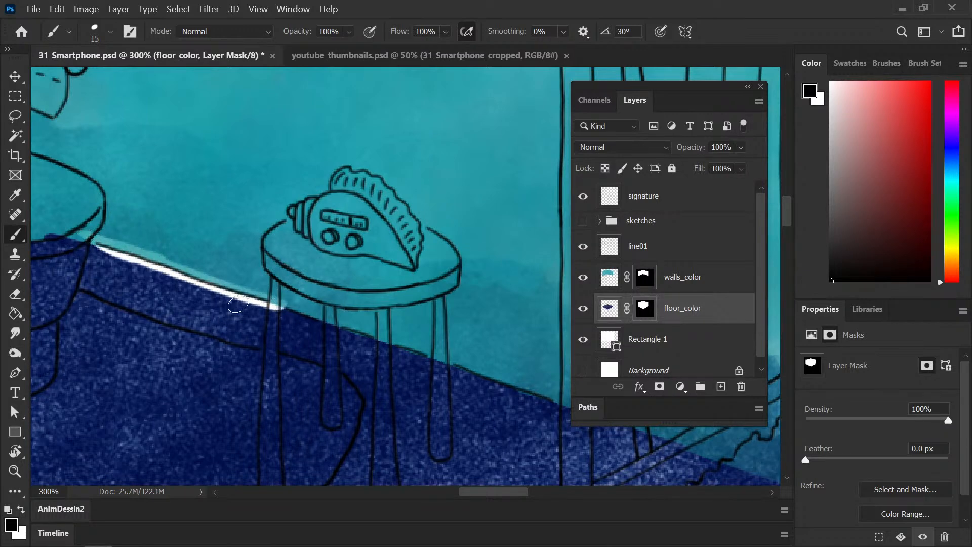
- Restore the over-masked floor beside the toilet with white, and hide the blue above the floor line behind the stool with black
key("x")
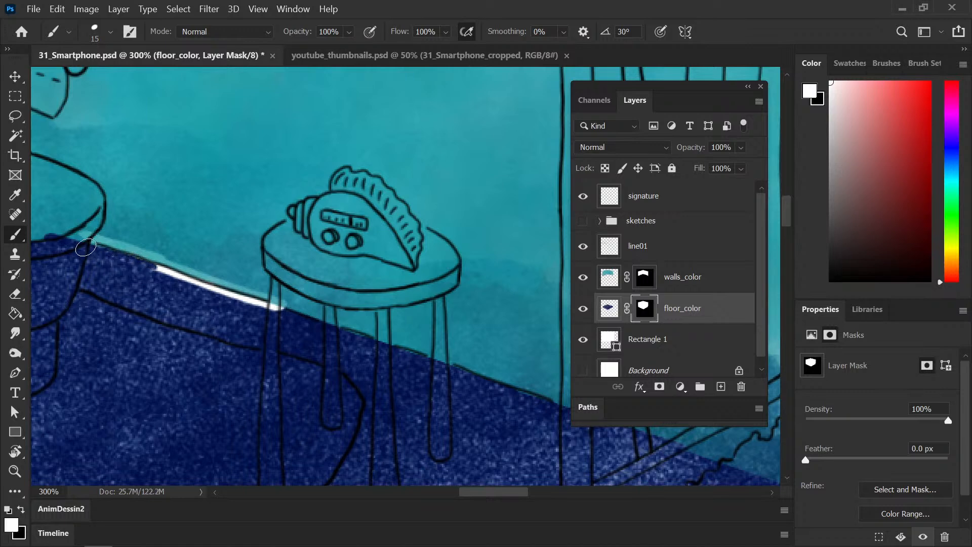
mouse_move(85, 247)
left_mouse_down()
mouse_move(260, 303)
mouse_move(218, 298)
left_mouse_up()
key("x")
mouse_move(282, 302)
left_mouse_down()
mouse_move(411, 344)
mouse_move(341, 329)
mouse_move(366, 340)
left_mouse_up()
key("x")
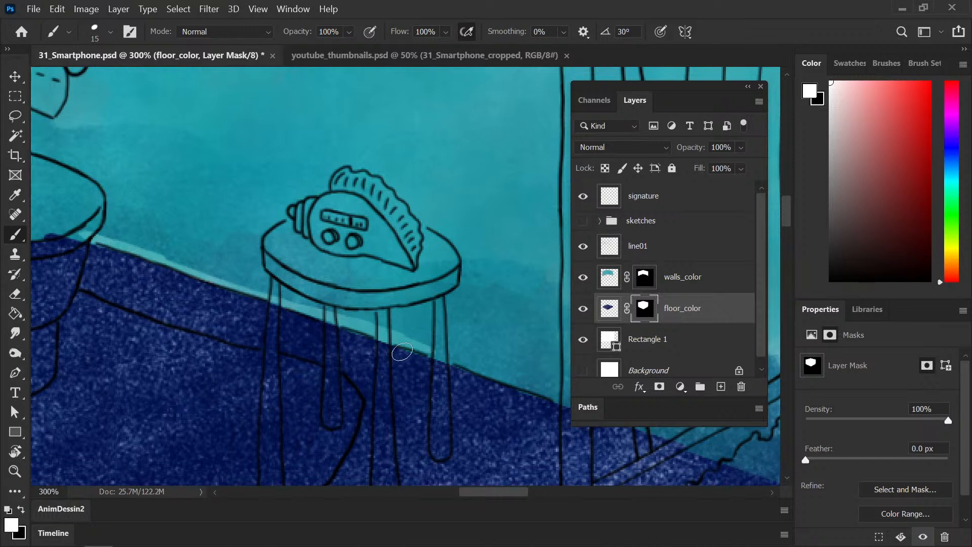
- Paint black on the floor_color mask along the wall-floor line from the stool to the shower curtain
left_click_drag(453, 380, 306, 306)
key("ctrl+plus")
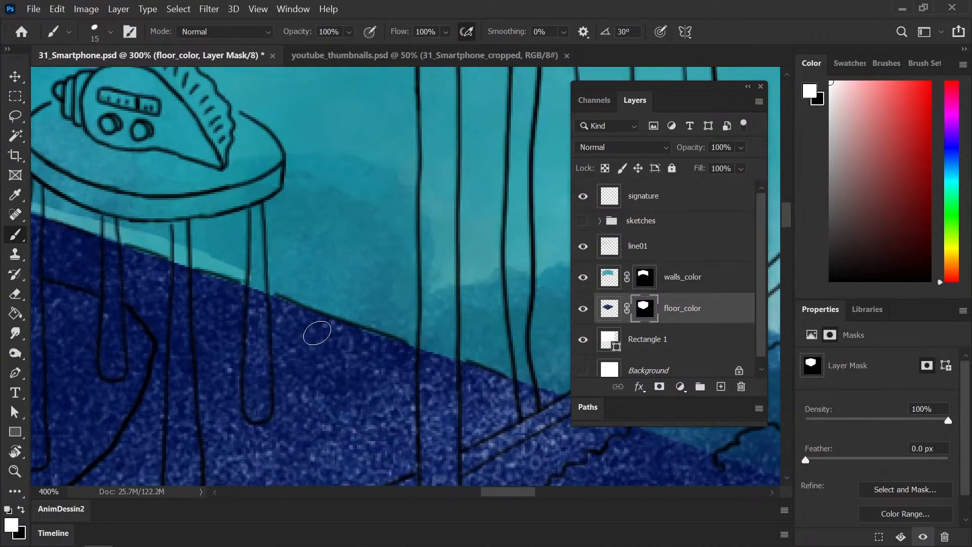
key("x")
mouse_move(257, 282)
left_mouse_down()
mouse_move(228, 274)
mouse_move(500, 365)
left_mouse_up()
key("x")
key("x")
key("x")
key("x")
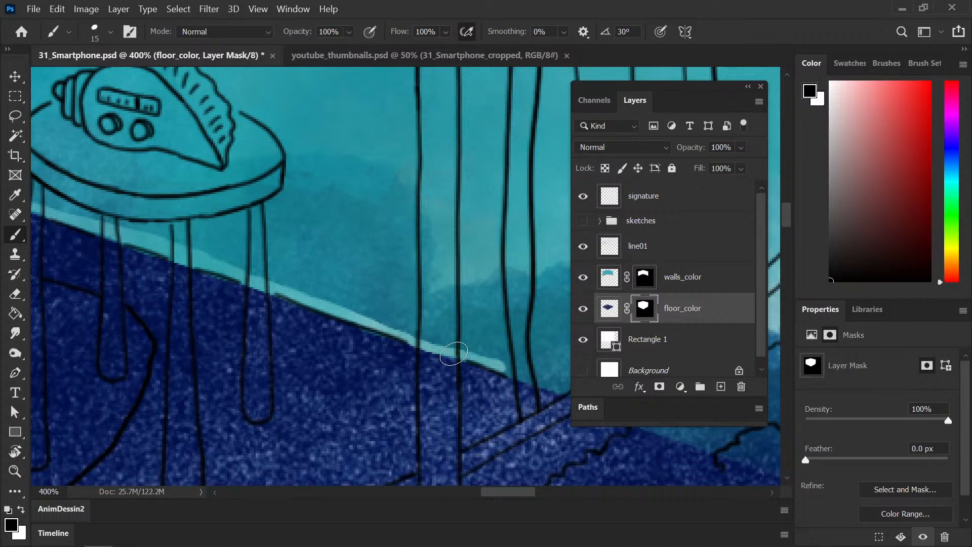
key("x")
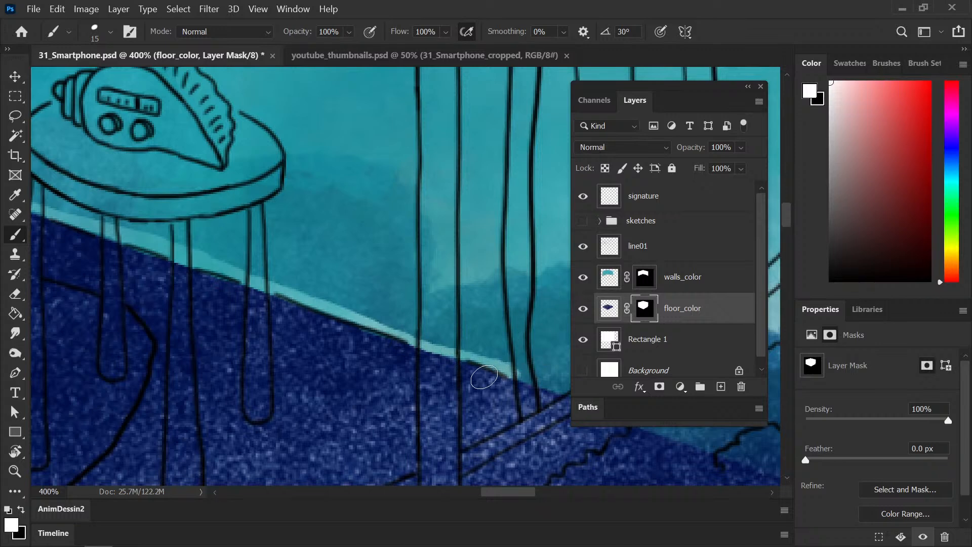
- Continue masking the blue in black above the floor line, from behind the shower curtain to the bathtub rim
scroll(523, 412, "right", 8)
key("x")
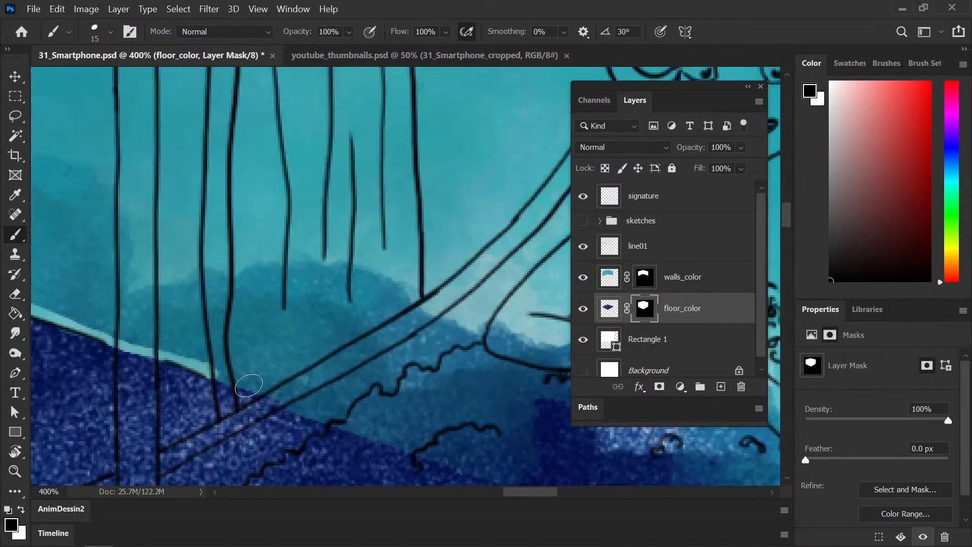
mouse_move(214, 371)
left_mouse_down()
mouse_move(258, 393)
mouse_move(208, 379)
mouse_move(265, 405)
left_mouse_up()
key("x")
key("x")
left_click_drag(212, 374, 308, 405)
- Restore the floor color inside the bathtub with white on the mask, and hide it along the tub's outer upper rim with black
key("x")
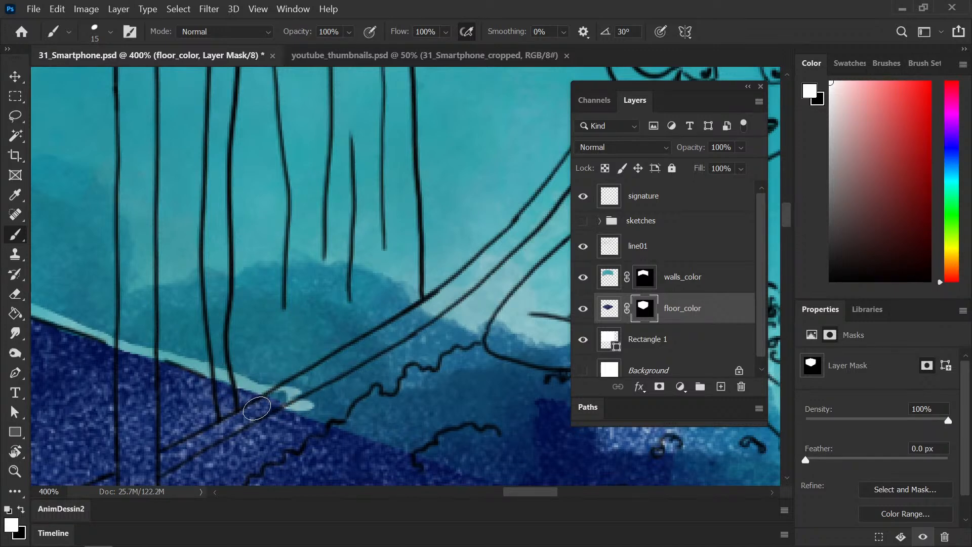
mouse_move(309, 392)
left_mouse_down()
mouse_move(278, 400)
mouse_move(309, 406)
mouse_move(317, 360)
mouse_move(362, 329)
left_mouse_up()
key("x")
mouse_move(268, 387)
left_mouse_down()
mouse_move(404, 298)
mouse_move(297, 353)
left_mouse_up()
left_click_drag(297, 353, 392, 288)
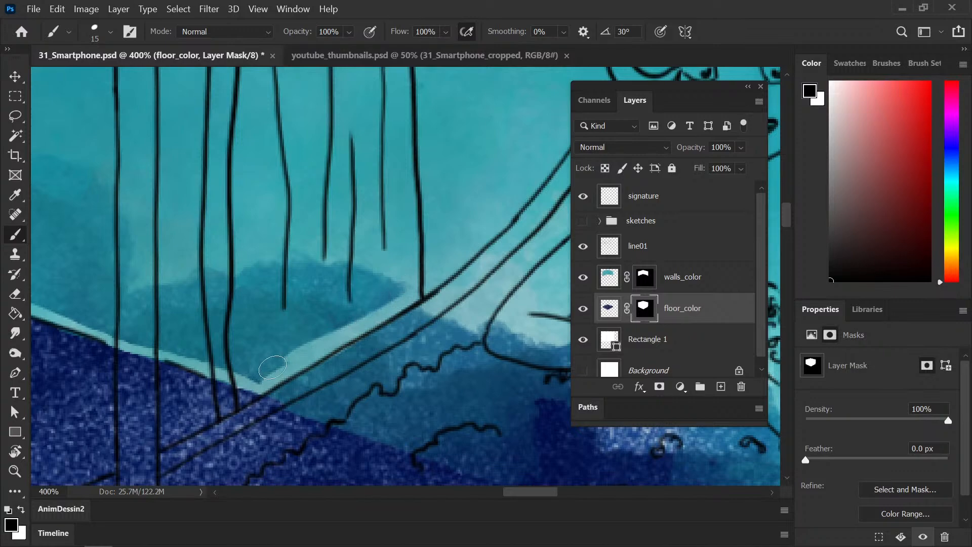
- Review the masked wall-floor line across the room and save the document
scroll(357, 405, "down", 5)
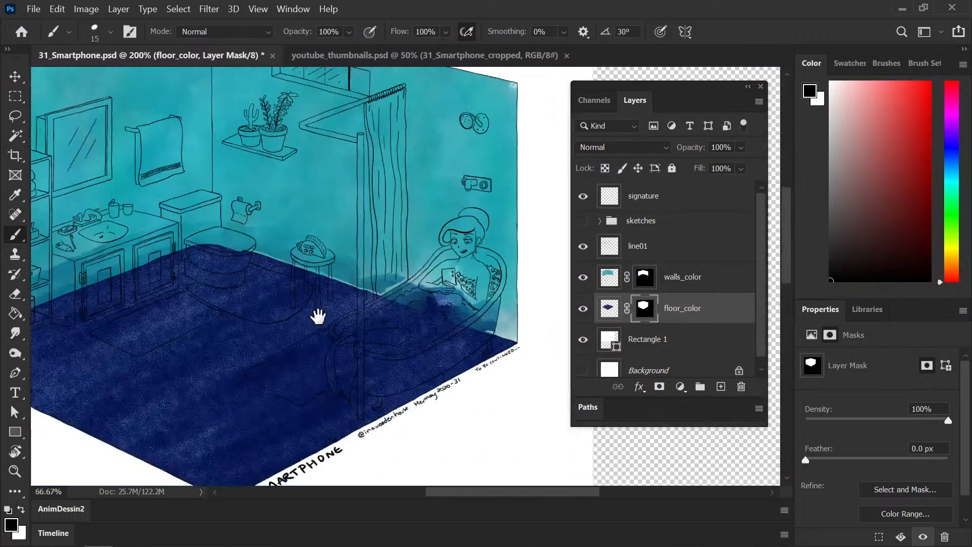
left_click_drag(321, 318, 304, 348)
key("ctrl+s")
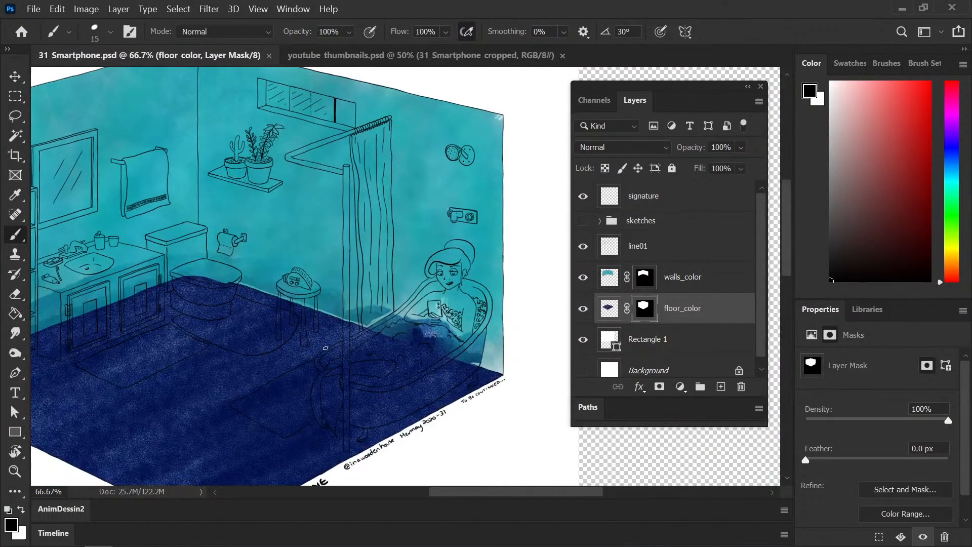
- Lasso the area above the floor line from the toilet to the bathtub rim, fill it black on the floor_color mask, deselect, and save
key("l")
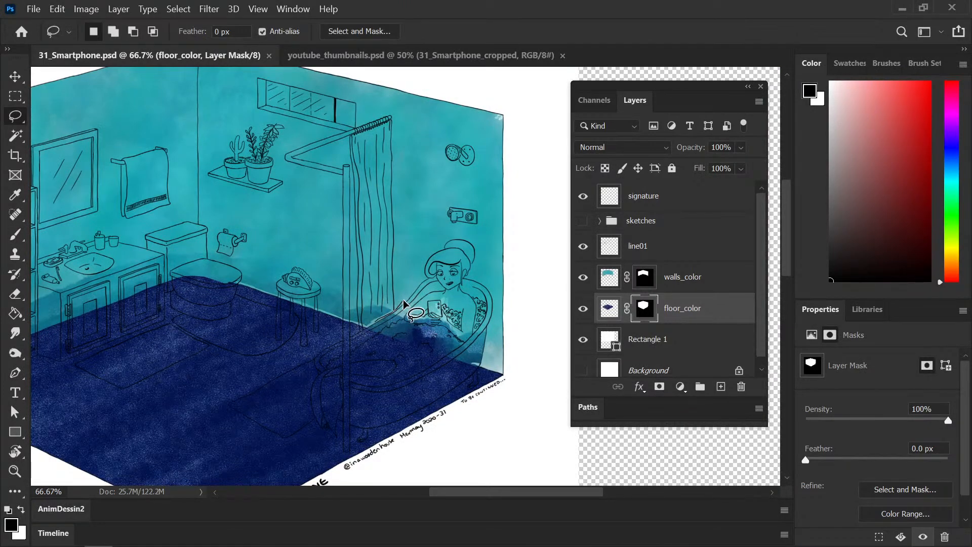
left_click_drag(403, 304, 364, 326)
mouse_move(242, 287)
left_mouse_down()
mouse_move(233, 233)
mouse_move(382, 304)
mouse_move(367, 326)
mouse_move(243, 287)
left_mouse_up()
key("ctrl+plus")
key("ctrl+plus")
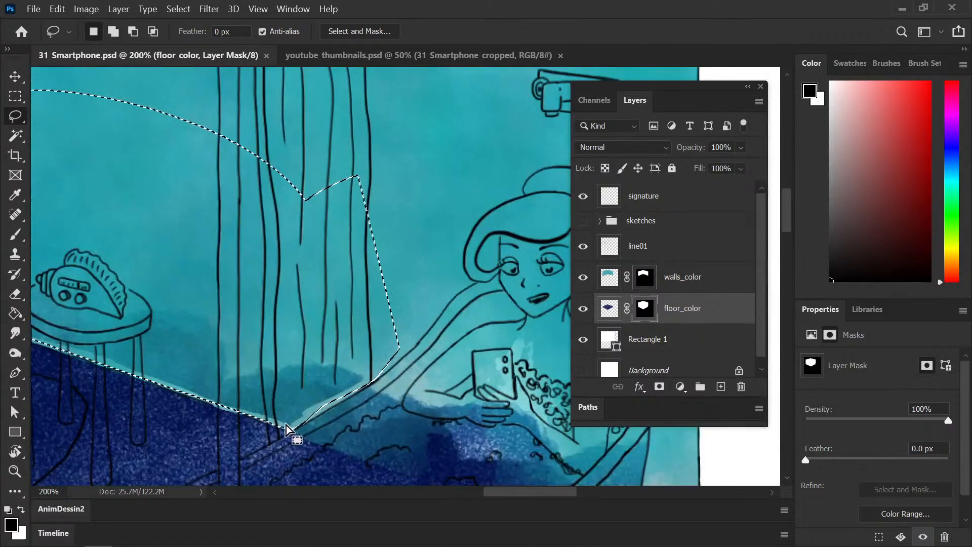
key("ctrl+minus")
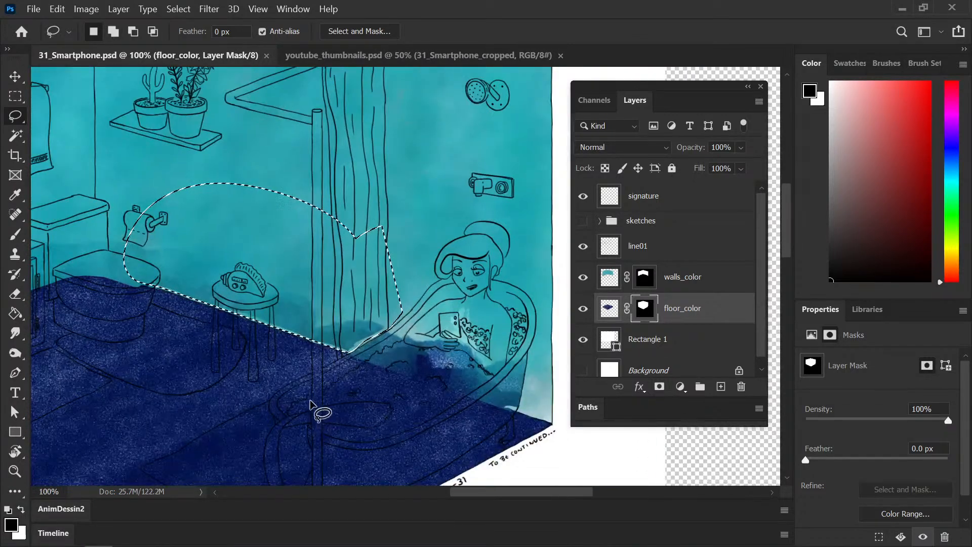
key("x")
key("BackSpace")
key("ctrl+d")
key("ctrl+s")
key("b")
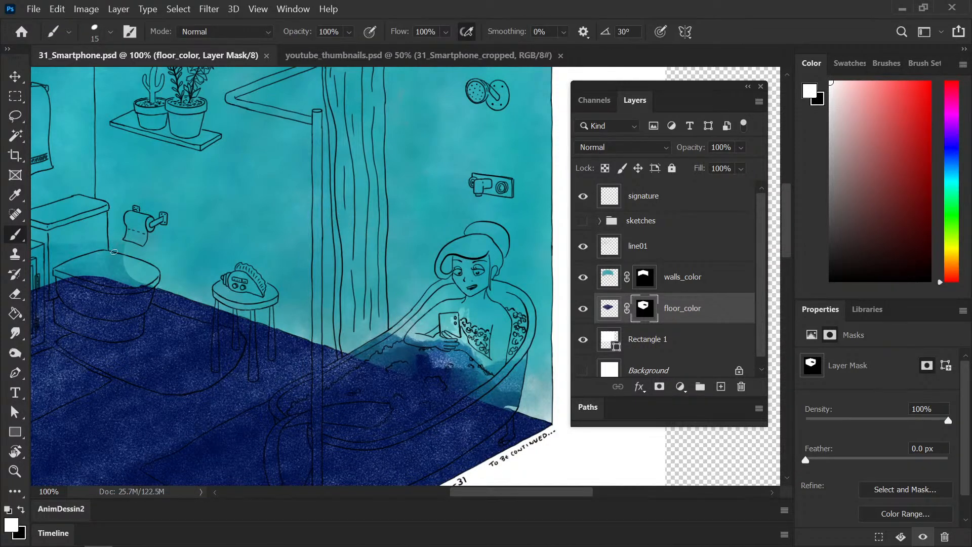
- Clean up the leftover blue beside the toilet bowl on the floor_color mask with a size 50 brush, and save the document
key("bracketright")
key("bracketright")
mouse_move(111, 238)
left_mouse_down()
mouse_move(152, 238)
mouse_move(114, 227)
mouse_move(125, 276)
mouse_move(115, 283)
mouse_move(126, 280)
left_mouse_up()
key("x")
key("x")
key("x")
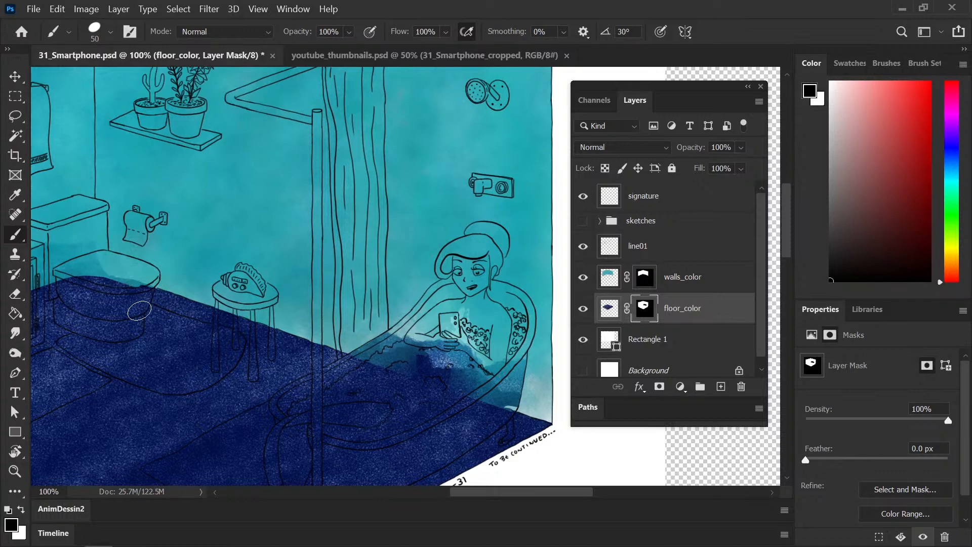
key("ctrl+s")
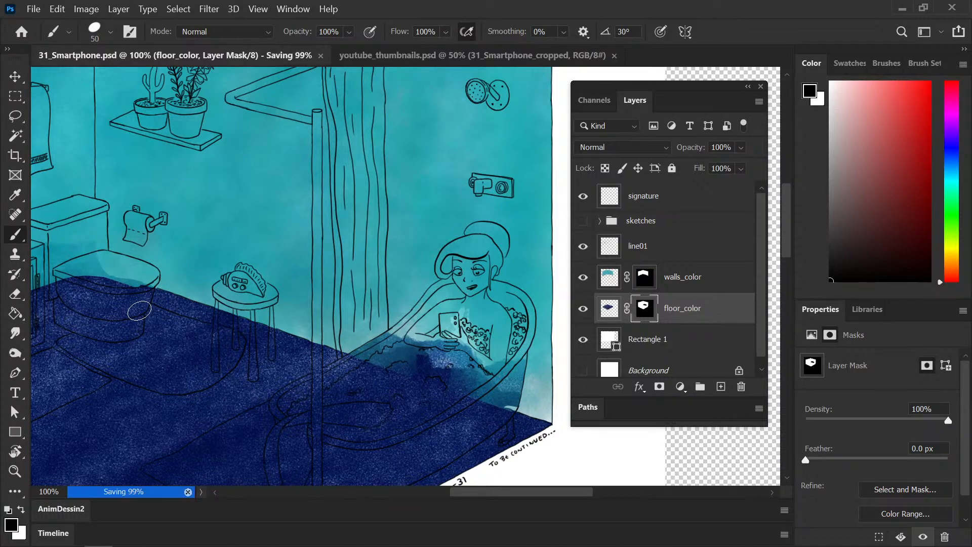
- Create a new empty layer directly above walls_color
key("ctrl+minus")
key("ctrl+minus")
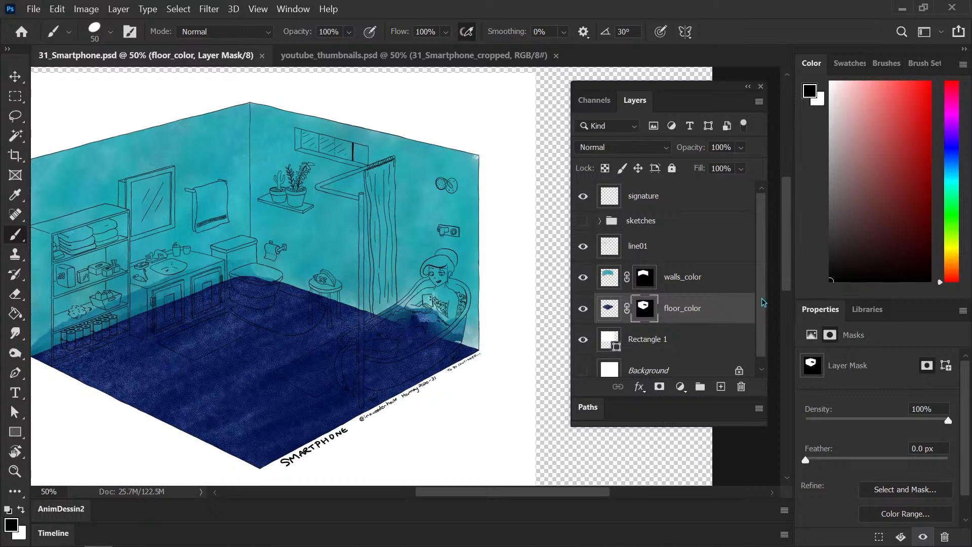
left_click(685, 288)
left_click(721, 387)
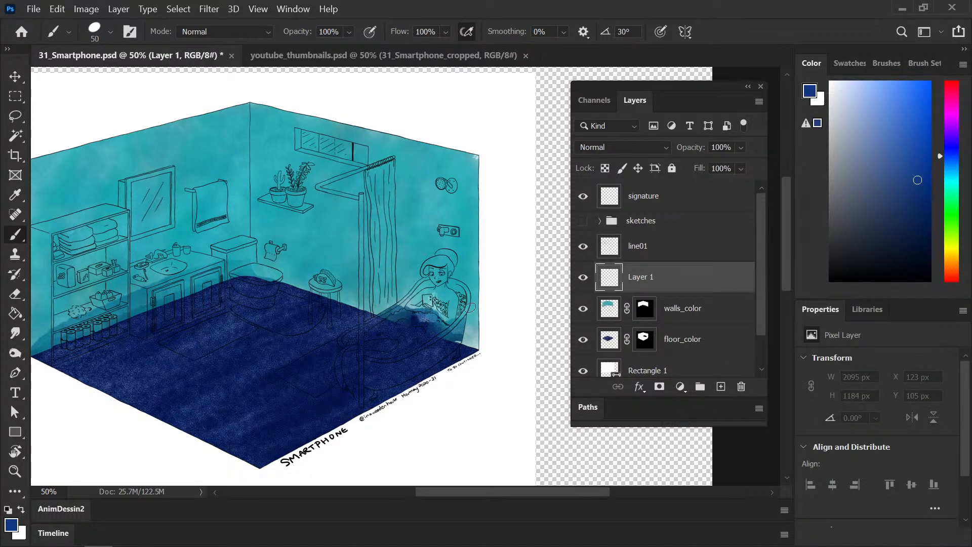
left_click_drag(244, 383, 269, 361)
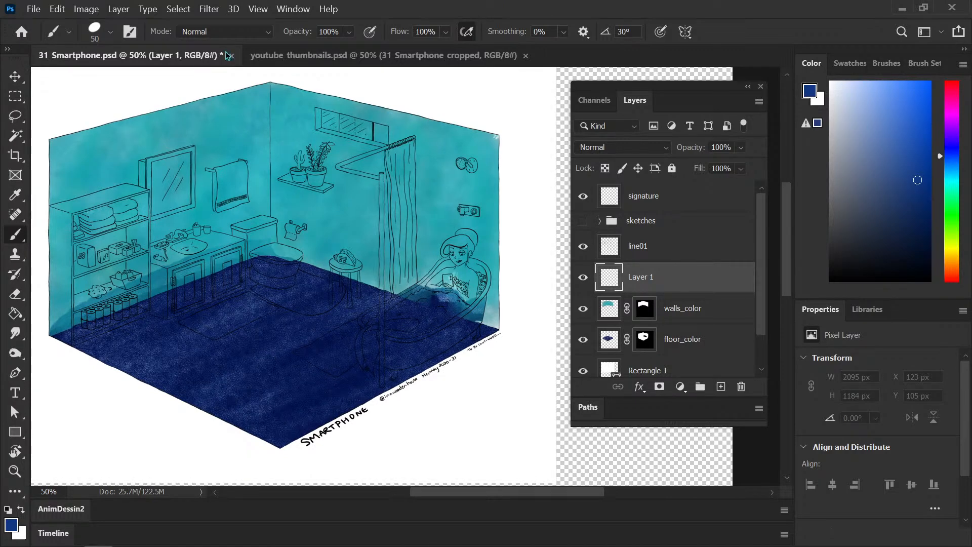
left_click_drag(436, 351, 438, 306)
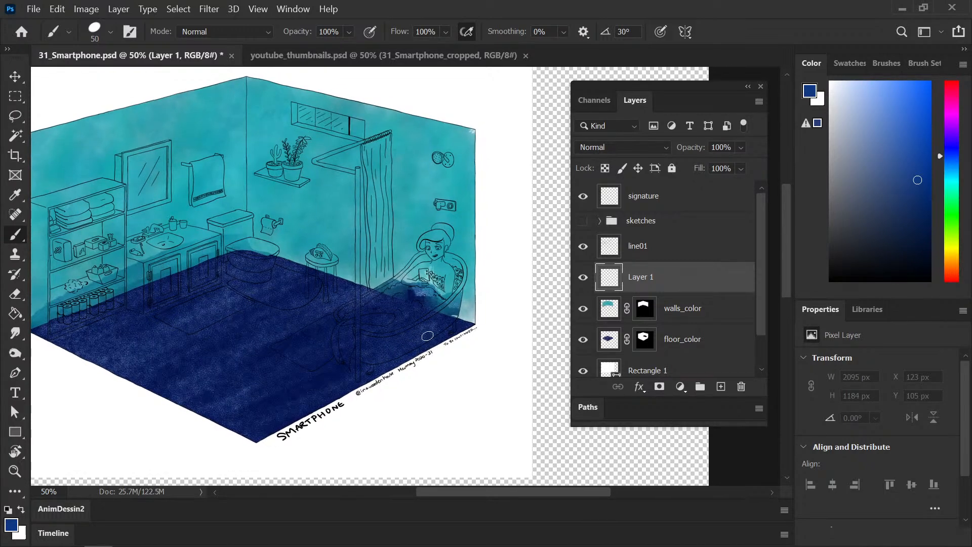
mouse_move(455, 341)
left_mouse_down()
mouse_move(433, 341)
mouse_move(469, 350)
left_mouse_up()
left_click_drag(411, 380, 404, 394)
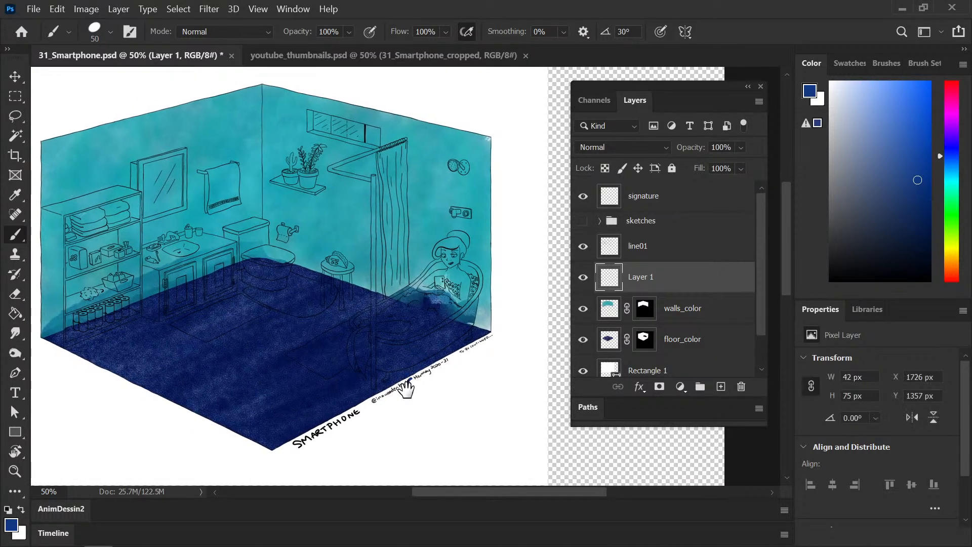
key("ctrl+z")
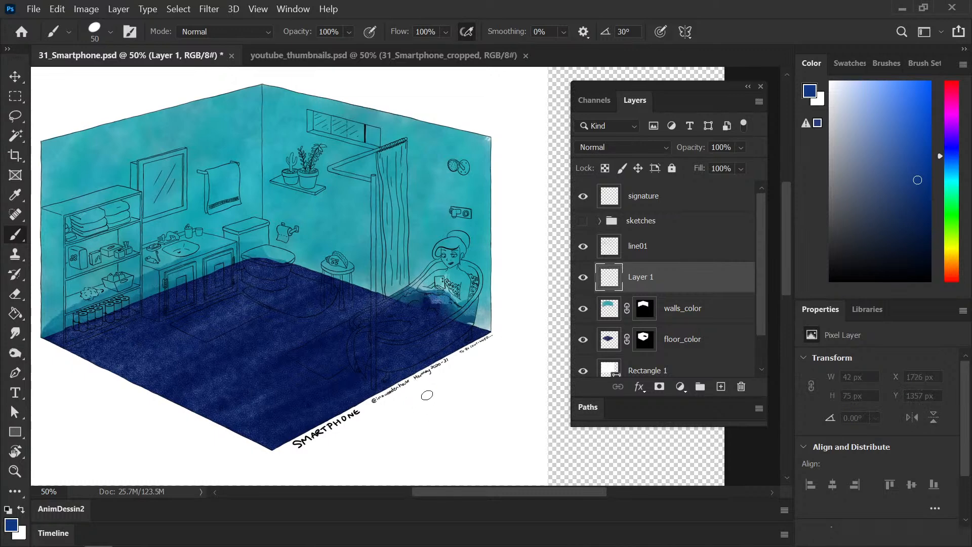
- Save the document and rename the new layer as bathtub
left_click_drag(435, 374, 389, 384)
key("ctrl+s")
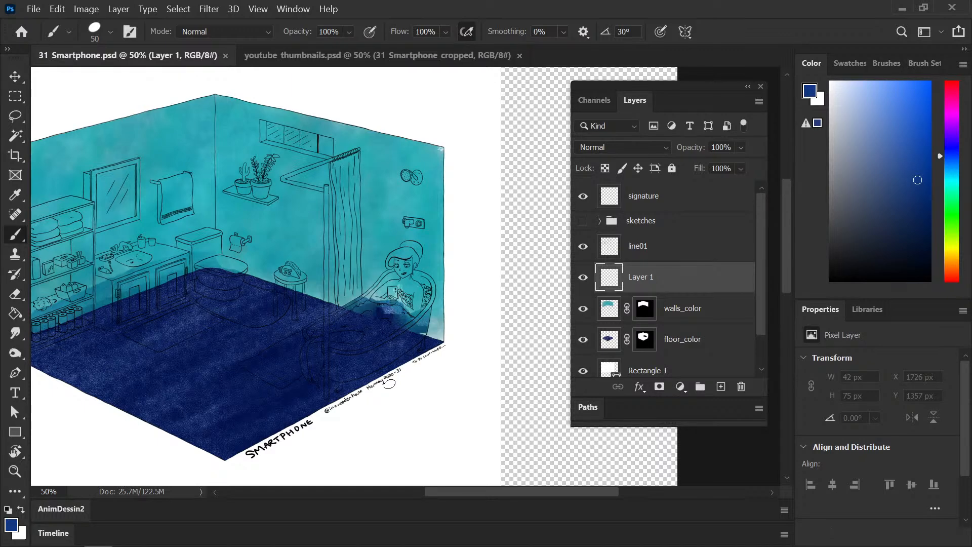
double_click(647, 280)
type("bathtub")
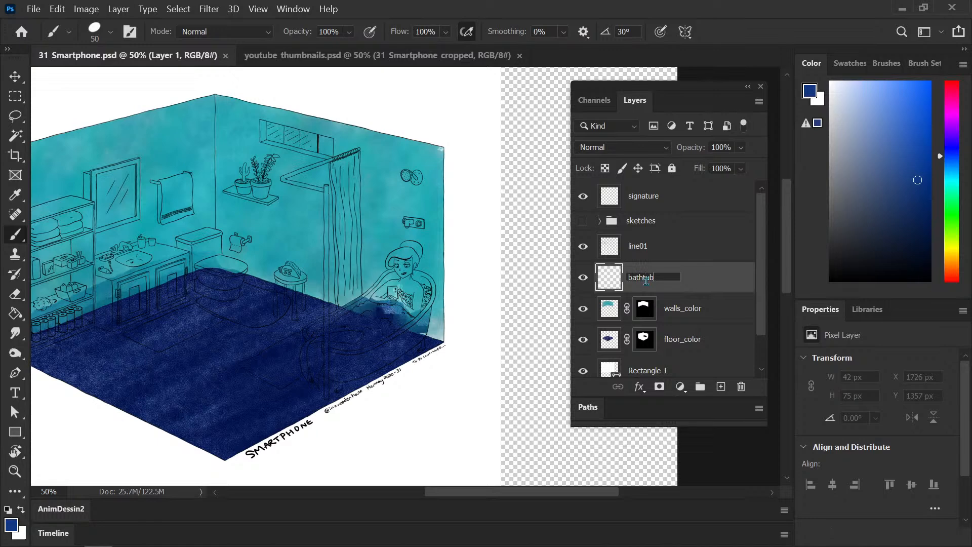
key("Return")
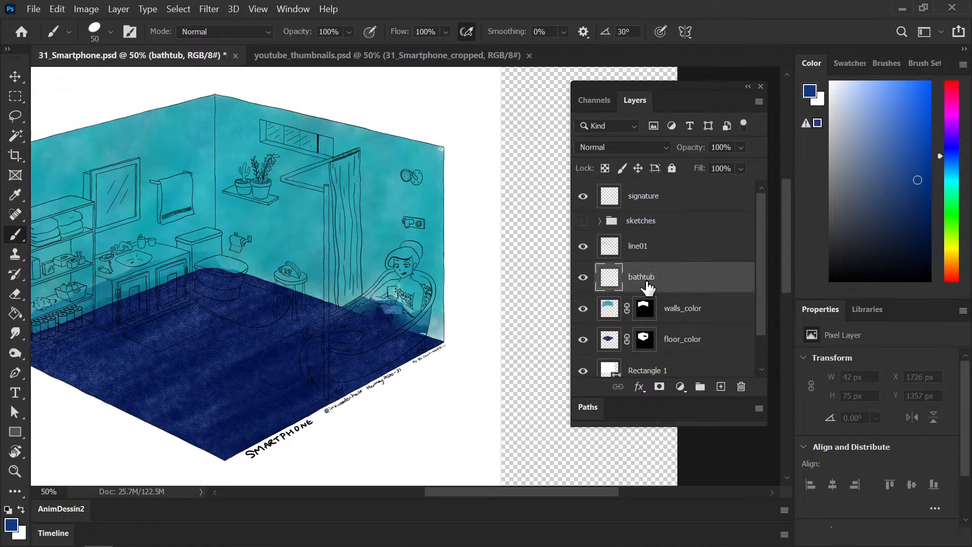
- Try a Hue/Saturation adjustment on walls_color with hue +13 and saturation -100, and discard it
left_click(614, 311)
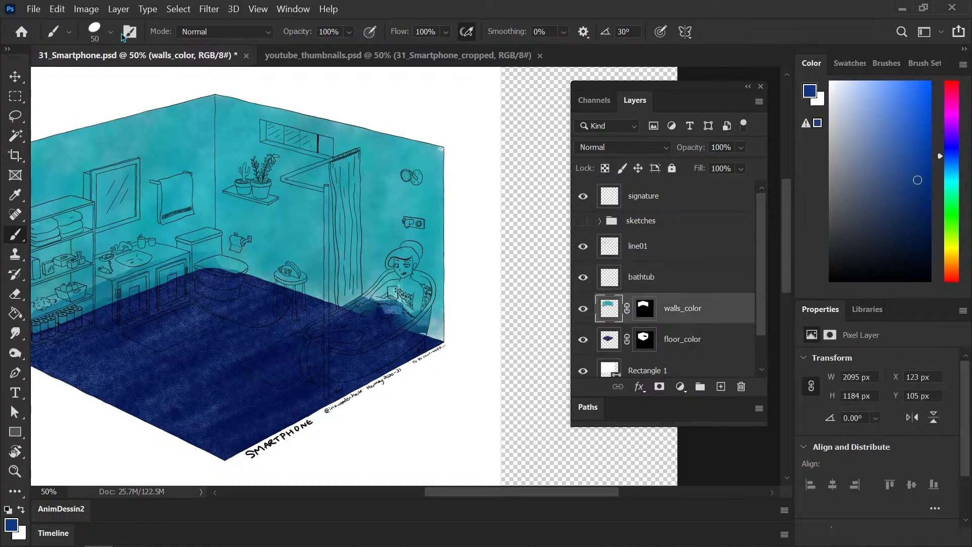
left_click(99, 14)
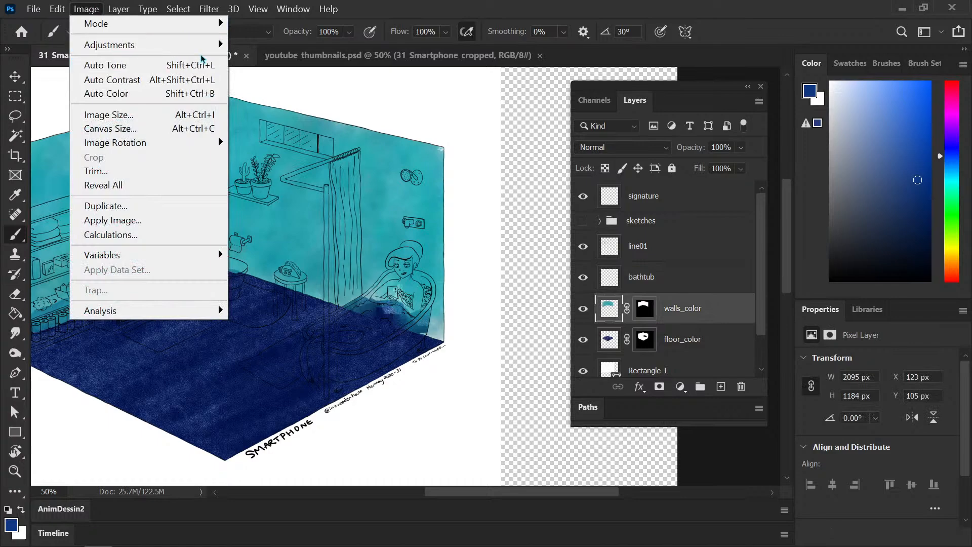
mouse_move(216, 46)
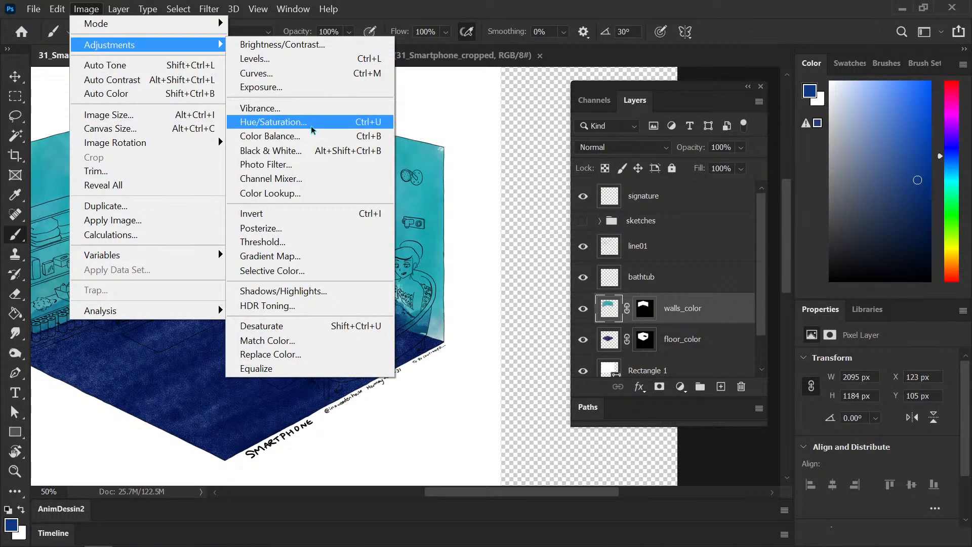
left_click(311, 127)
mouse_move(666, 202)
left_mouse_down()
mouse_move(694, 202)
mouse_move(614, 201)
mouse_move(679, 203)
left_mouse_up()
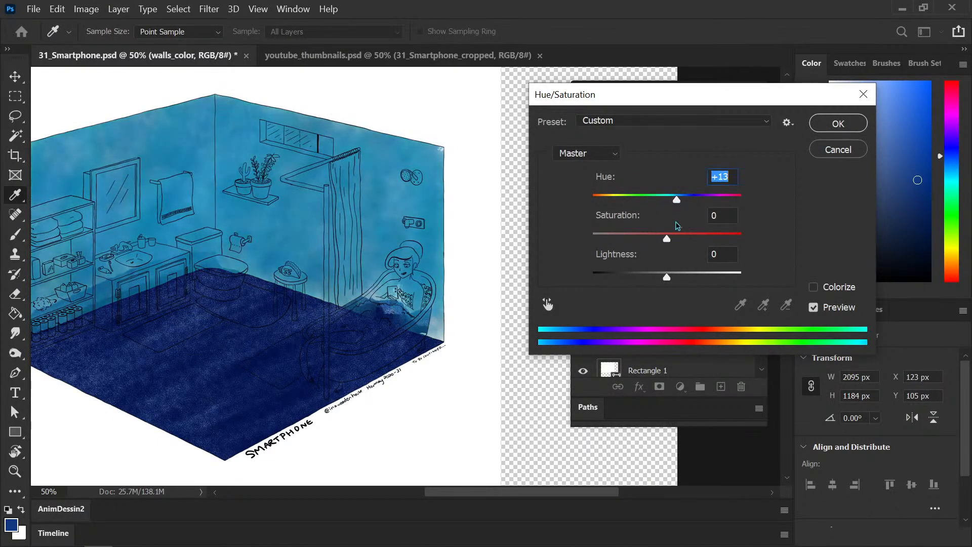
left_click_drag(652, 245, 613, 256)
left_click_drag(595, 267, 597, 264)
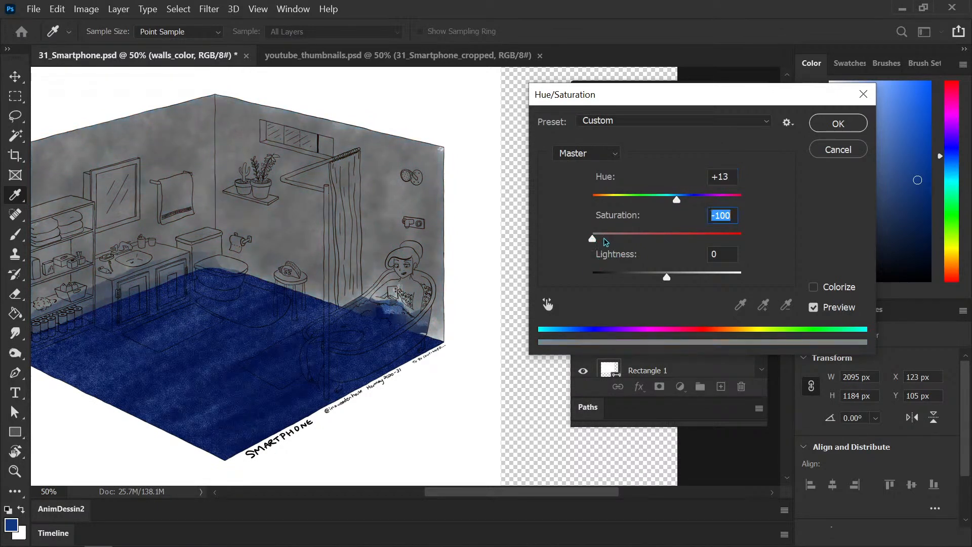
left_click(612, 236)
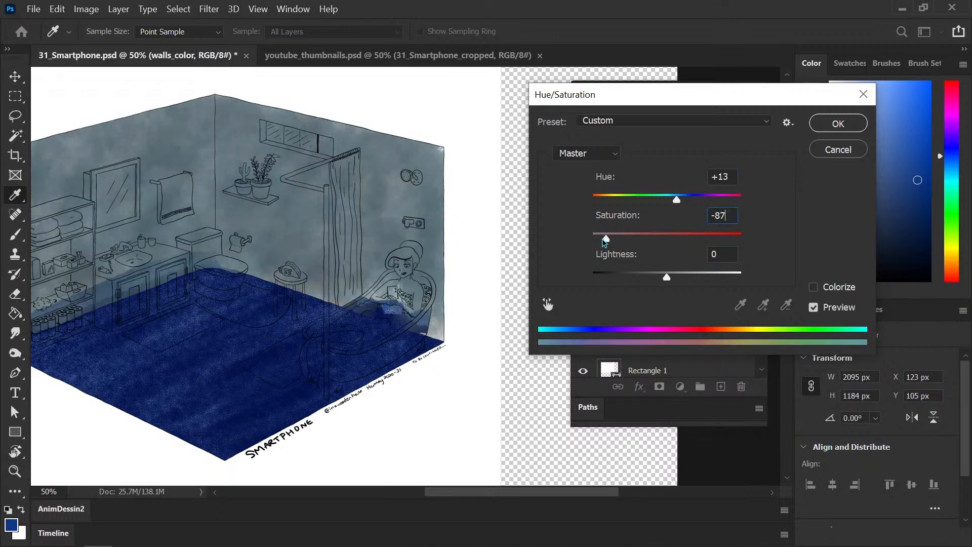
left_click_drag(604, 238, 603, 237)
left_click_drag(604, 241, 554, 249)
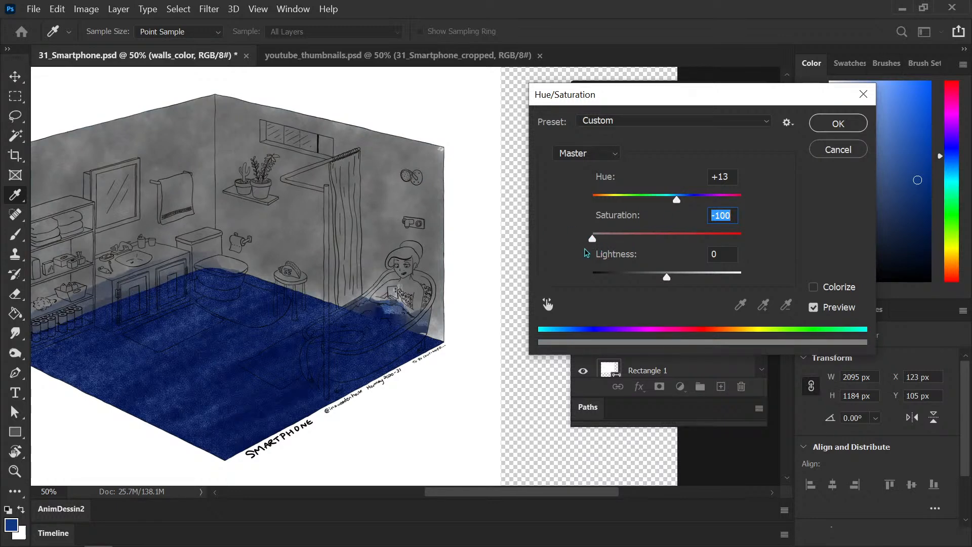
left_click(836, 151)
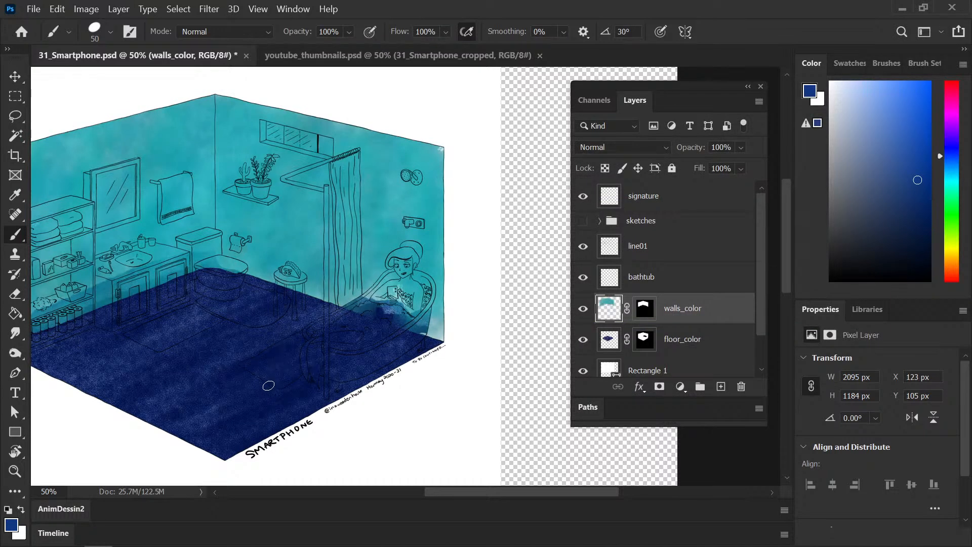
- Activate the bathtub layer and choose a pale cream yellow as the foreground color
left_click_drag(256, 347, 328, 341)
left_click_drag(763, 300, 749, 238)
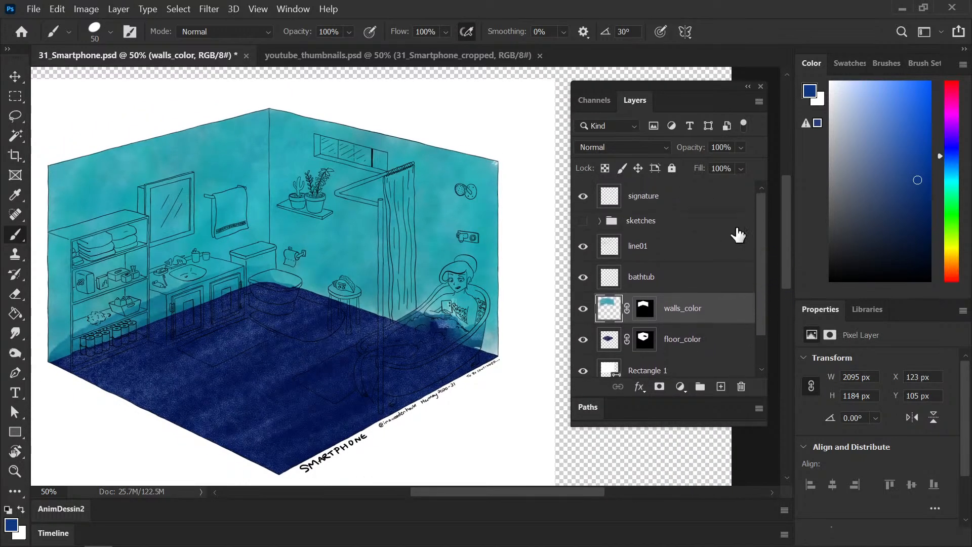
left_click(669, 278)
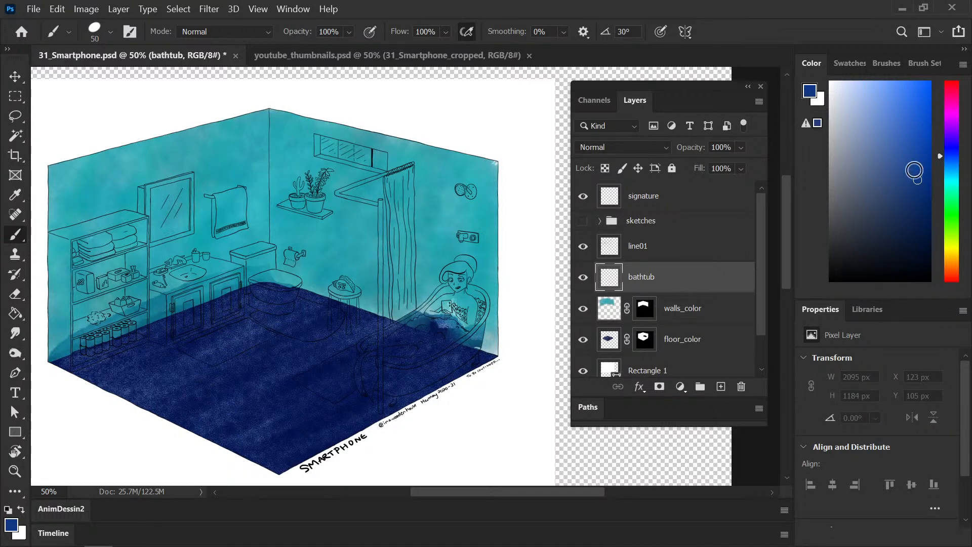
left_click_drag(939, 190, 947, 236)
left_click(861, 112)
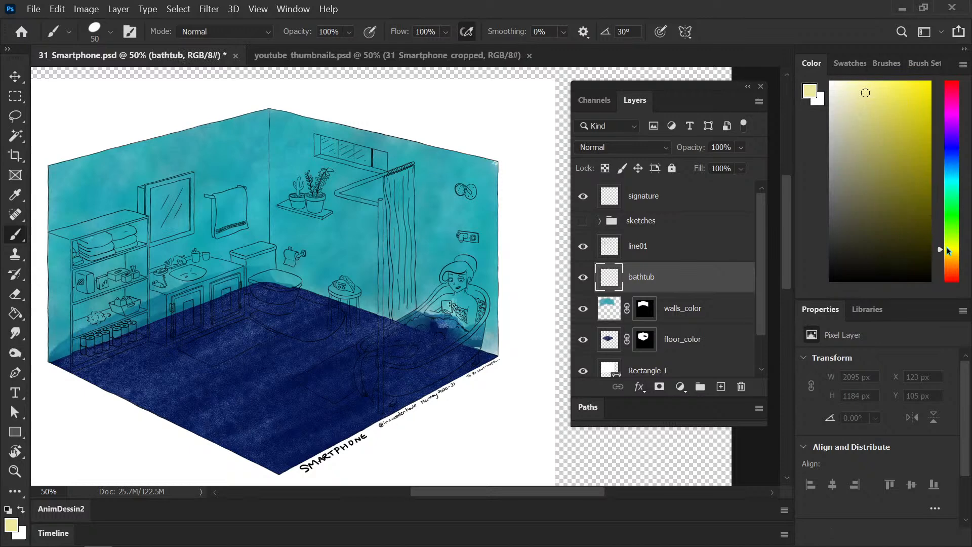
left_click_drag(943, 250, 947, 257)
left_click_drag(469, 252, 407, 257)
left_click_drag(866, 93, 860, 87)
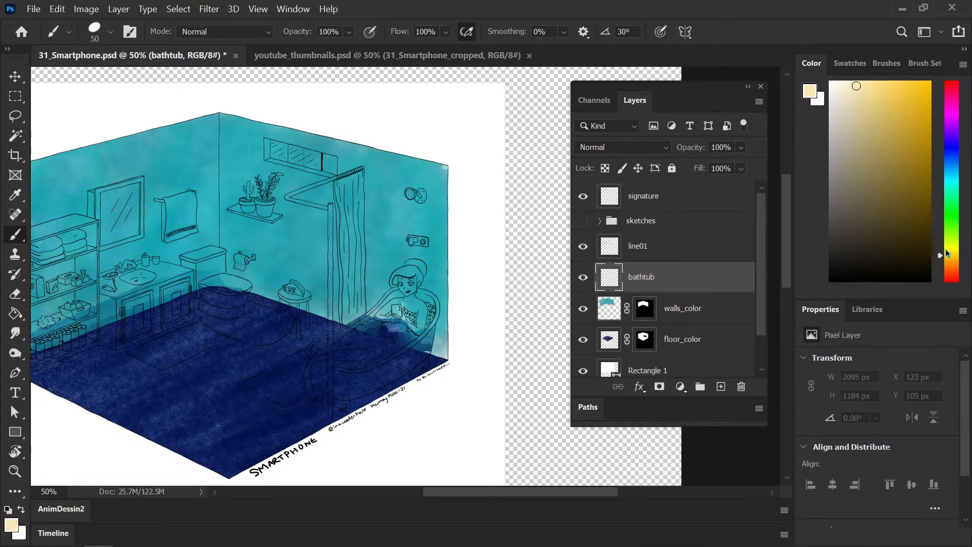
- Paint an oval patch of pale cream across the bathtub's rim near its right end with the size 50 brush
key("ctrl+minus")
key("ctrl+plus")
key("ctrl+plus")
left_click_drag(294, 353, 256, 345)
key("ctrl+minus")
key("ctrl+plus")
key("ctrl+minus")
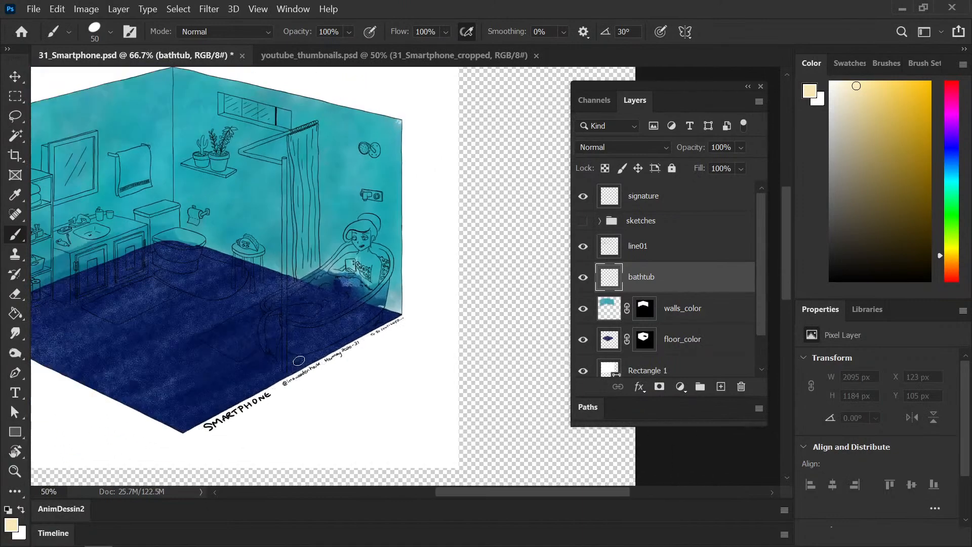
key("ctrl+plus")
key("ctrl+plus")
key("ctrl+plus")
mouse_move(167, 421)
left_mouse_down()
mouse_move(250, 367)
mouse_move(167, 425)
mouse_move(286, 379)
mouse_move(304, 358)
mouse_move(340, 352)
left_mouse_up()
key("ctrl+minus")
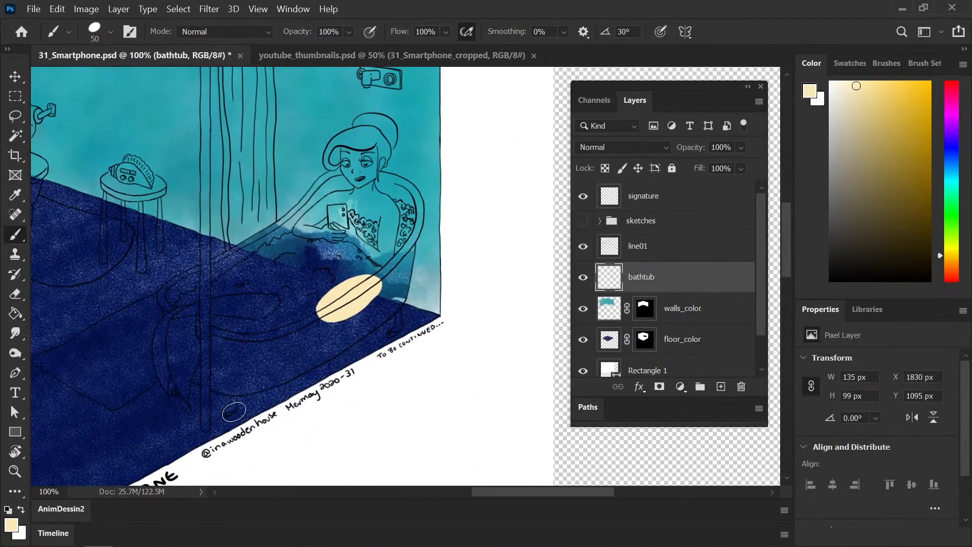
- Hide the floor_color layer and paint the bathtub's right foot cream with the brush reduced to size 20
key("ctrl+plus")
key("ctrl+plus")
key("bracketleft")
key("bracketleft")
key("bracketleft")
left_click_drag(359, 446, 356, 447)
left_click(583, 339)
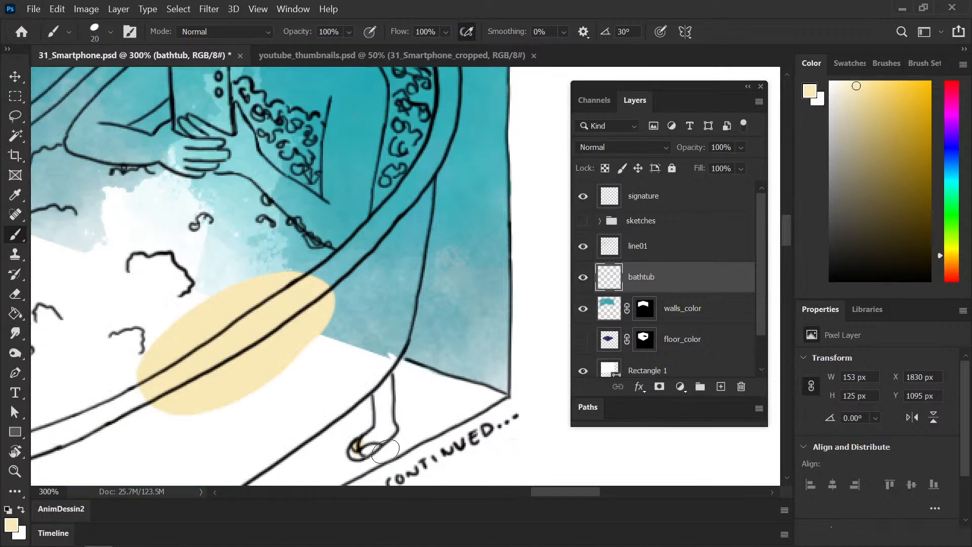
scroll(373, 436, "down", 3)
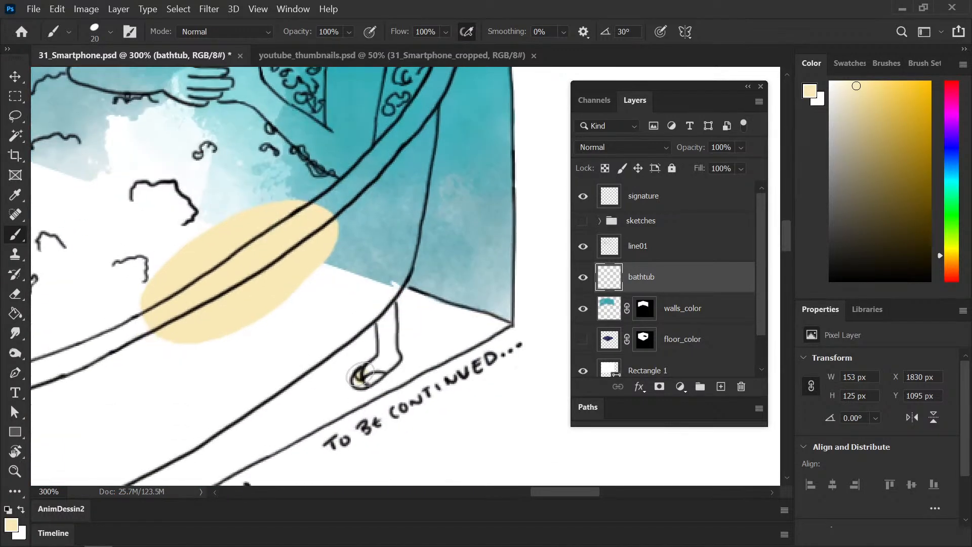
left_click_drag(361, 374, 374, 363)
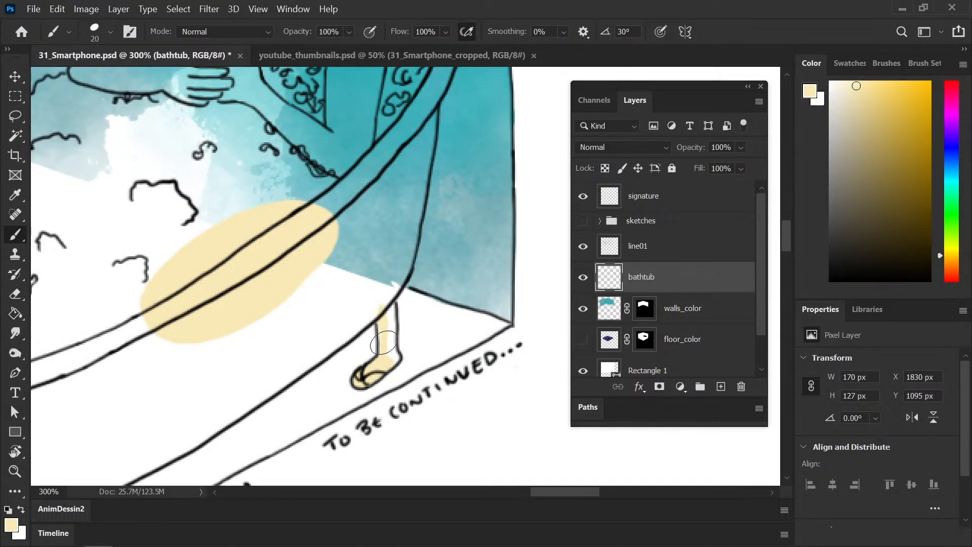
left_click_drag(383, 342, 388, 312)
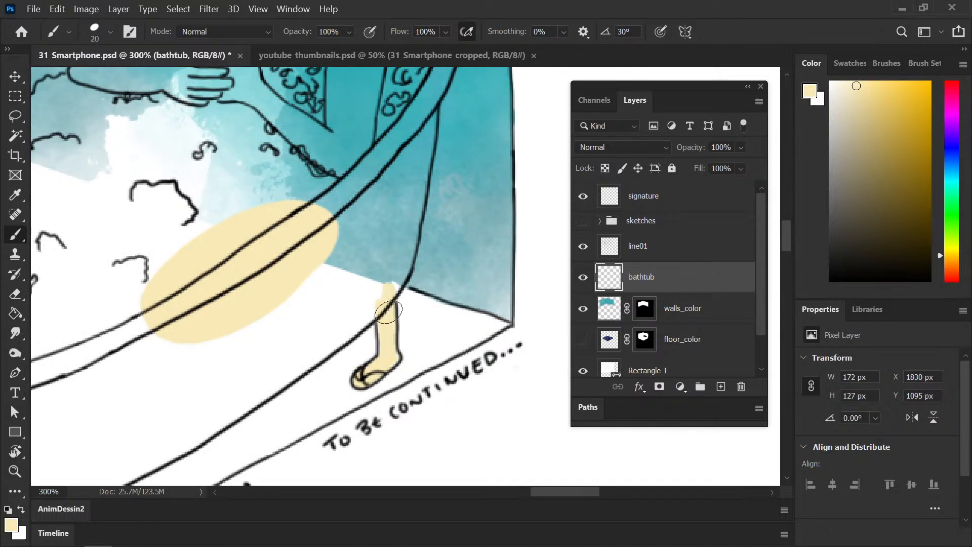
- Paint the bathtub's right side pale cream, from above the right foot up to the outer curve of the rim
mouse_move(392, 291)
left_mouse_down()
mouse_move(428, 107)
mouse_move(421, 197)
left_mouse_up()
left_click_drag(449, 130, 361, 326)
left_click_drag(368, 218, 342, 304)
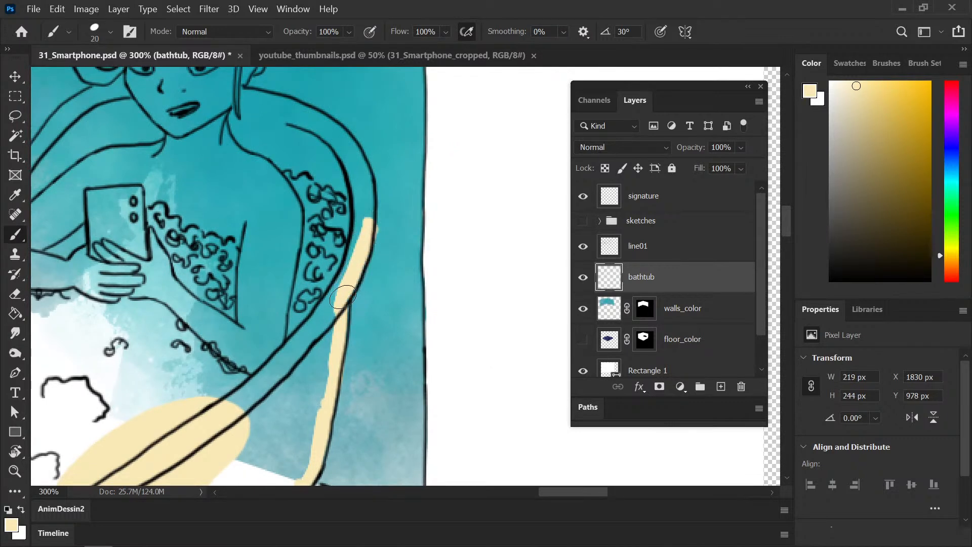
- Dab a white stroke just outside the right curve of the bathtub's rim and erase it
key("x")
mouse_move(388, 217)
left_mouse_down()
mouse_move(385, 241)
mouse_move(388, 222)
left_mouse_up()
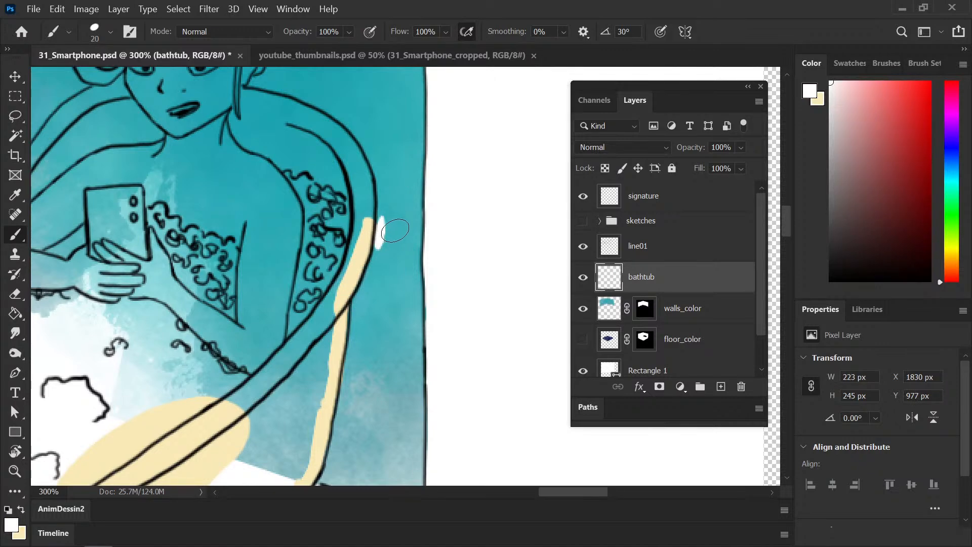
key("x")
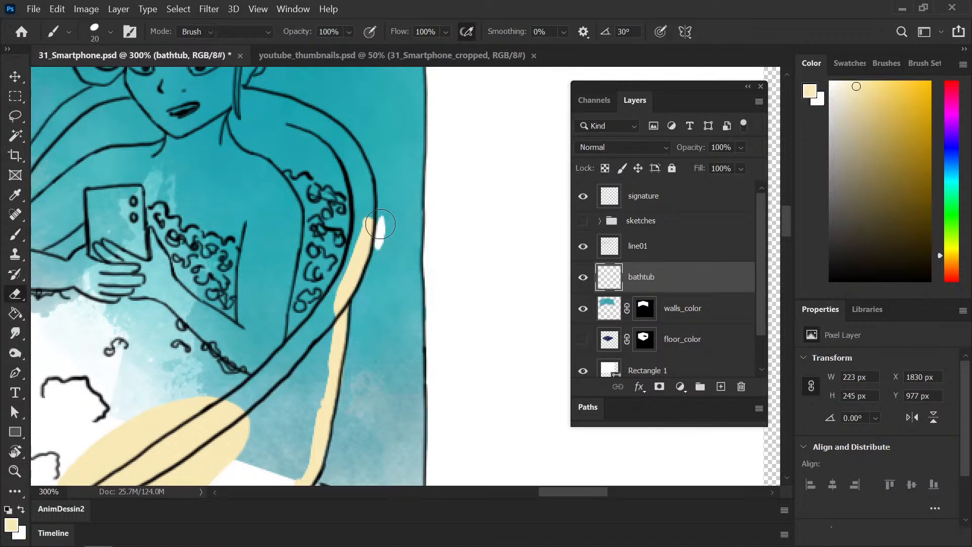
key("e")
left_click_drag(380, 238, 384, 215)
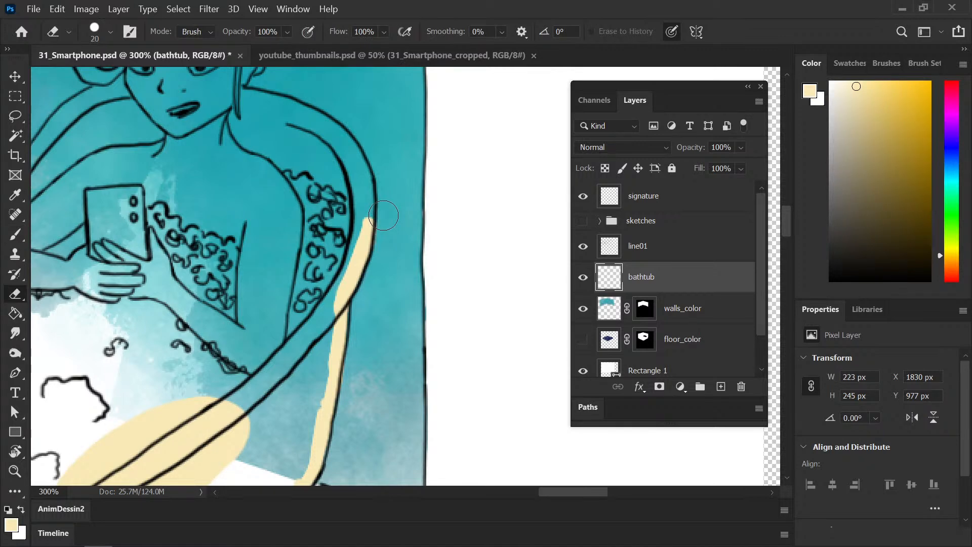
- Paint the rim's curved right end cream, from beside the woman's shoulder around to her neck, covering its inner edge
key("b")
left_click_drag(364, 175, 356, 157)
mouse_move(245, 92)
left_mouse_down()
mouse_move(283, 117)
mouse_move(253, 96)
mouse_move(304, 106)
mouse_move(355, 152)
mouse_move(334, 126)
left_mouse_up()
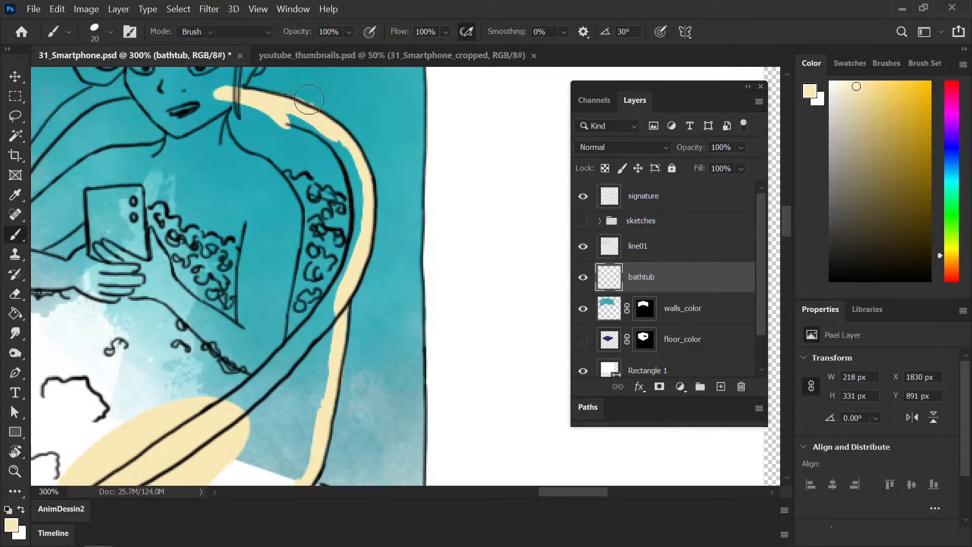
key("e")
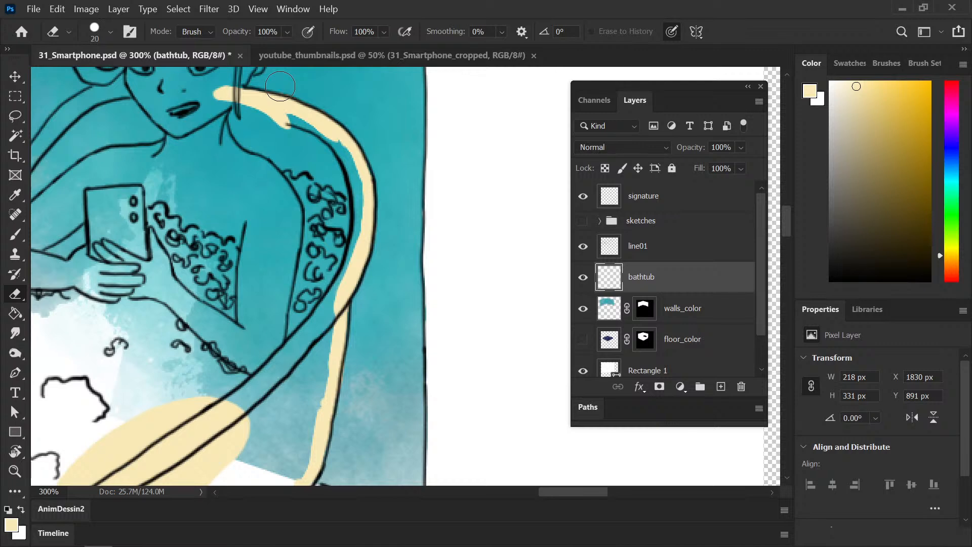
key("b")
mouse_move(275, 115)
left_mouse_down()
mouse_move(345, 178)
mouse_move(329, 136)
mouse_move(355, 212)
mouse_move(344, 261)
left_mouse_up()
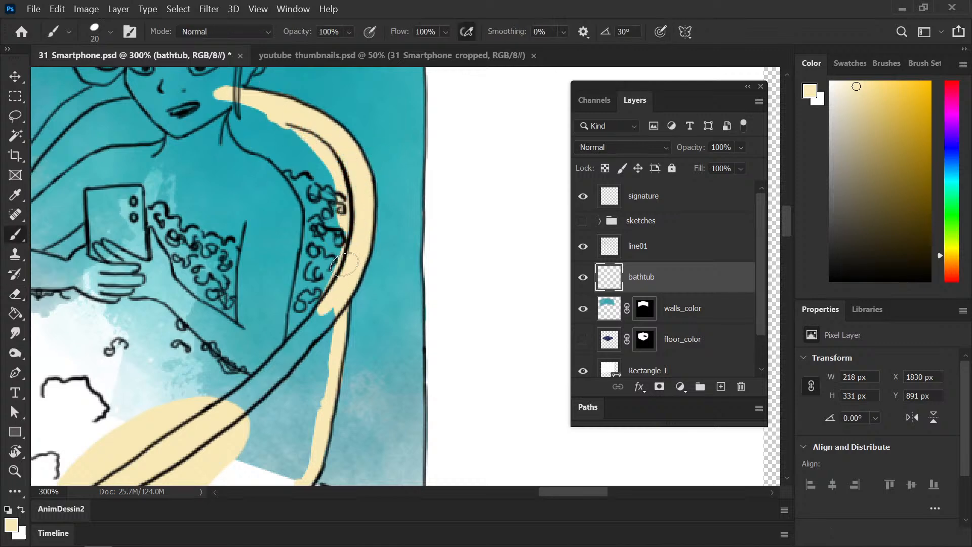
- Paint the bathtub's front foot and the bottom edge of the tub above it cream
key("ctrl+1")
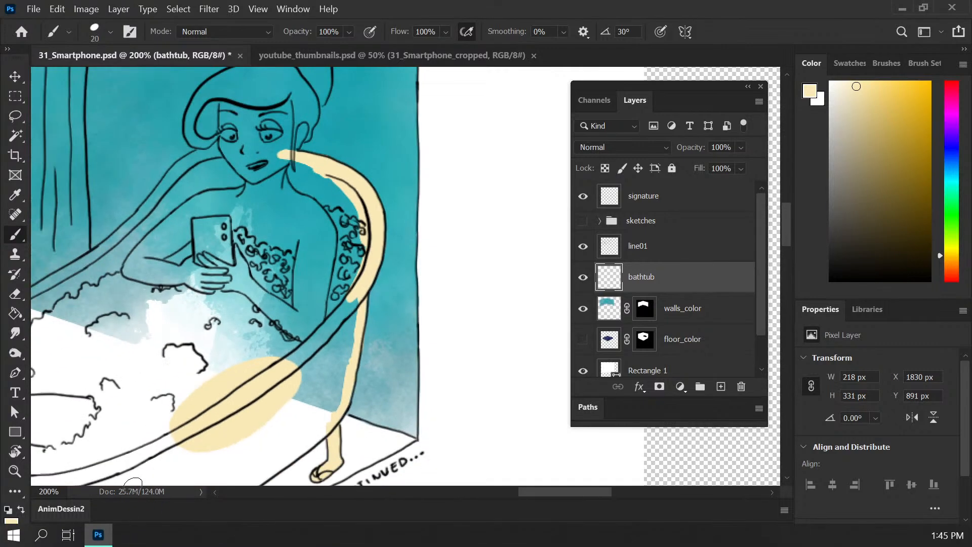
left_click_drag(439, 459, 358, 324)
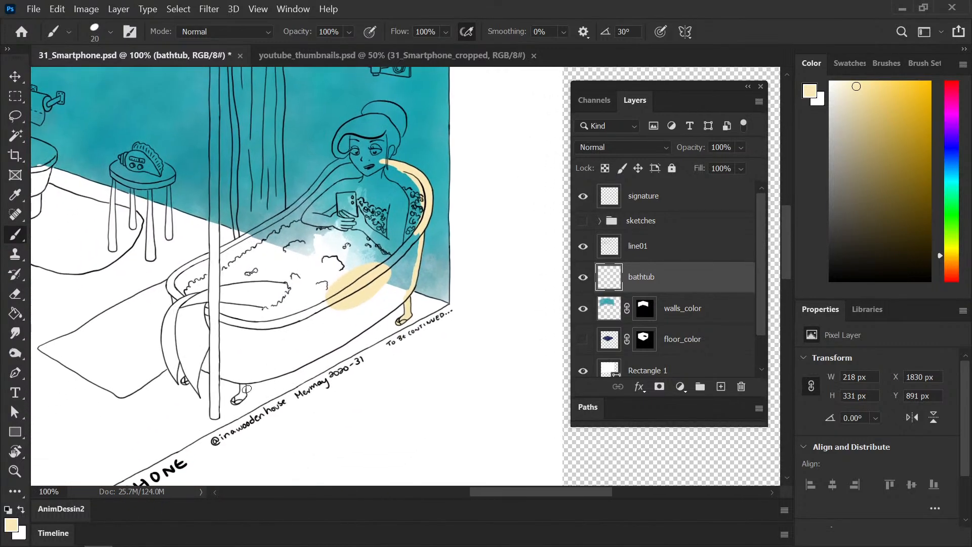
key("ctrl+plus")
left_click_drag(227, 403, 301, 332)
left_click_drag(249, 385, 325, 335)
key("ctrl+plus")
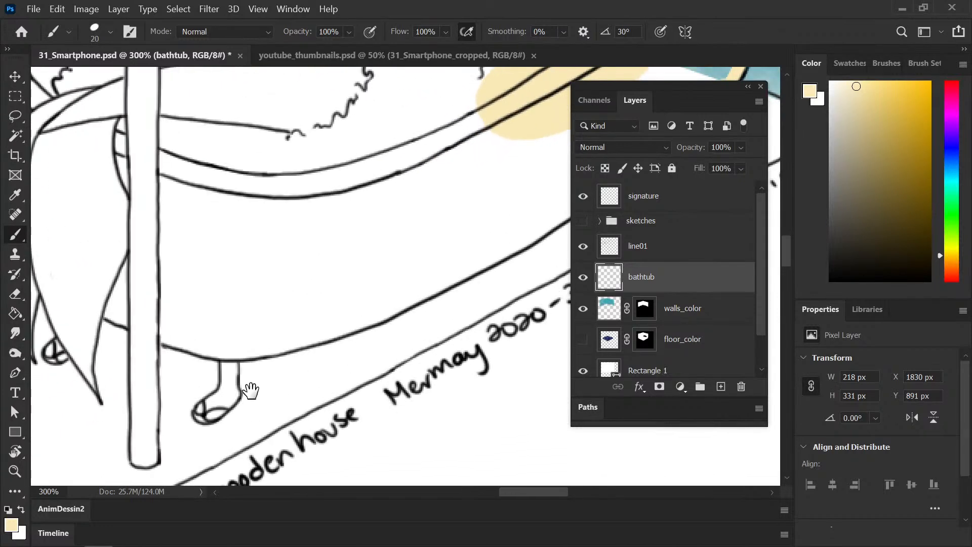
left_click_drag(248, 408, 250, 385)
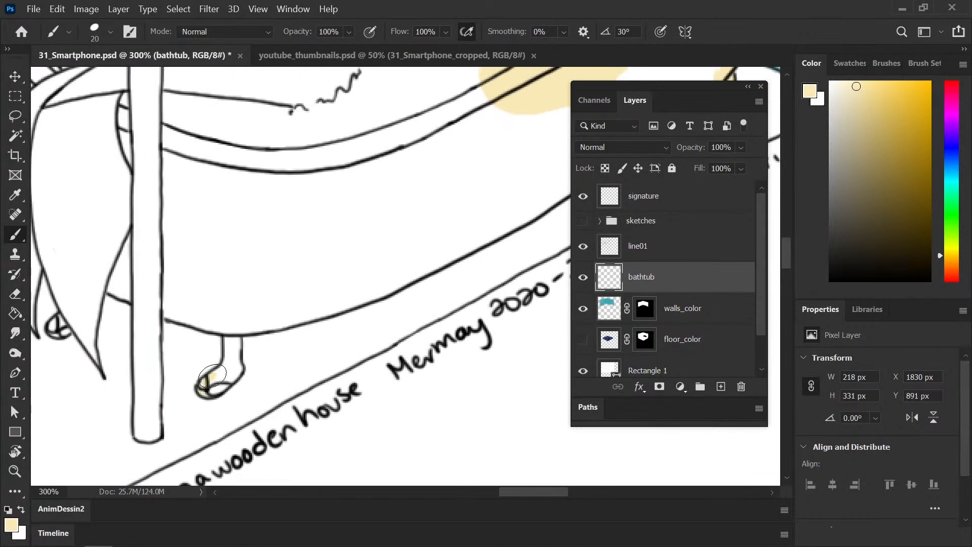
mouse_move(212, 376)
left_mouse_down()
mouse_move(224, 375)
mouse_move(235, 334)
mouse_move(225, 327)
left_mouse_up()
mouse_move(161, 310)
left_mouse_down()
mouse_move(230, 325)
mouse_move(198, 319)
mouse_move(266, 316)
left_mouse_up()
- Paint the foot behind the mermaid's tail cream and extend the cream band along the tub's bottom edge toward the right foot
left_click_drag(147, 253, 222, 252)
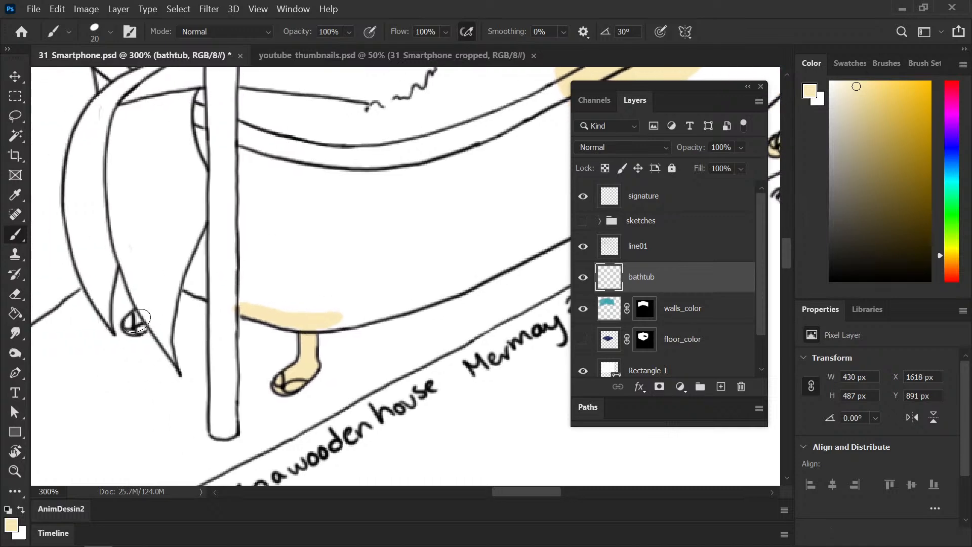
mouse_move(136, 320)
left_mouse_down()
mouse_move(190, 276)
mouse_move(174, 276)
mouse_move(215, 293)
left_mouse_up()
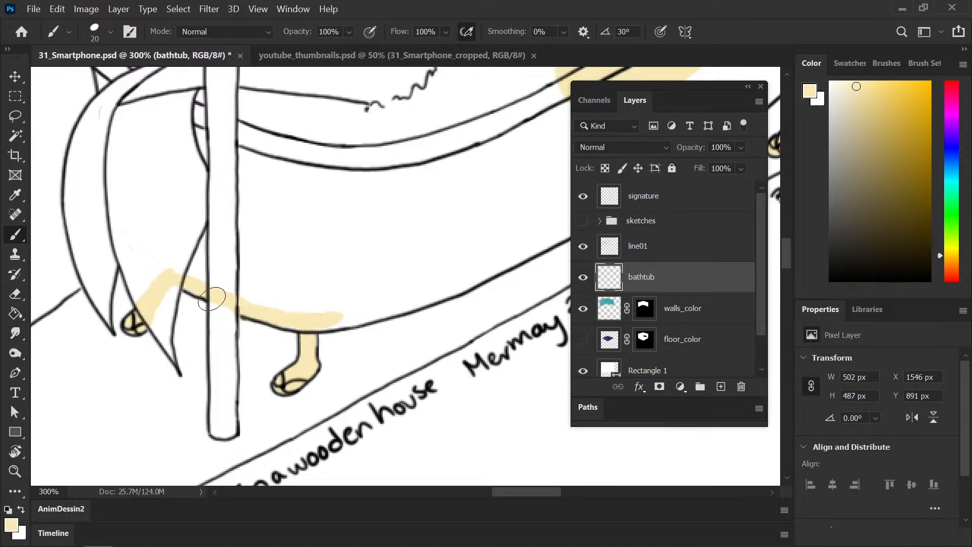
mouse_move(326, 314)
left_mouse_down()
mouse_move(323, 323)
mouse_move(452, 289)
left_mouse_up()
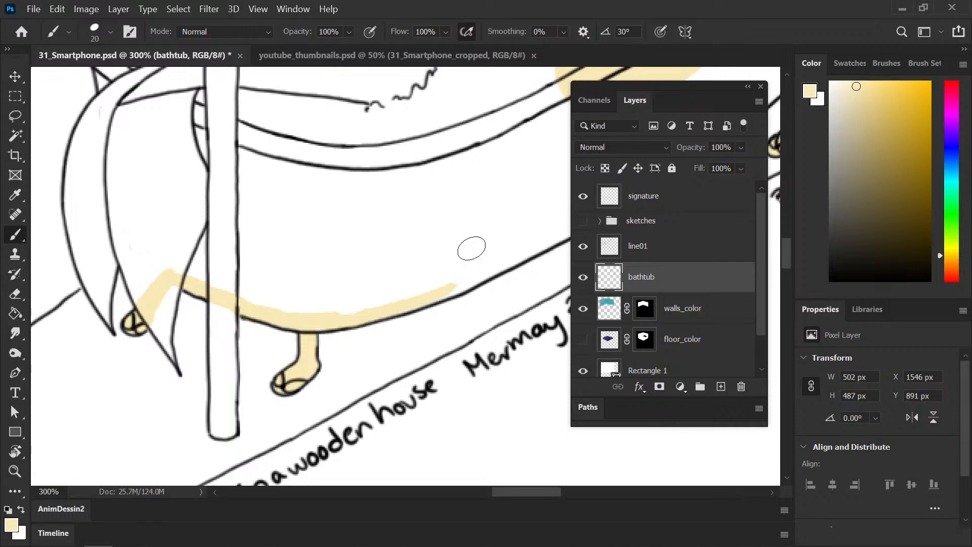
mouse_move(400, 304)
left_mouse_down()
mouse_move(229, 307)
mouse_move(338, 258)
left_mouse_up()
mouse_move(292, 281)
left_mouse_down()
mouse_move(407, 228)
mouse_move(240, 313)
mouse_move(237, 299)
mouse_move(378, 207)
mouse_move(369, 213)
mouse_move(417, 113)
mouse_move(340, 270)
mouse_move(323, 347)
left_mouse_up()
- Paint the bathtub's back rim cream, from behind the woman's head down to the vertical pole
mouse_move(317, 210)
left_mouse_down()
mouse_move(365, 319)
mouse_move(405, 364)
left_mouse_up()
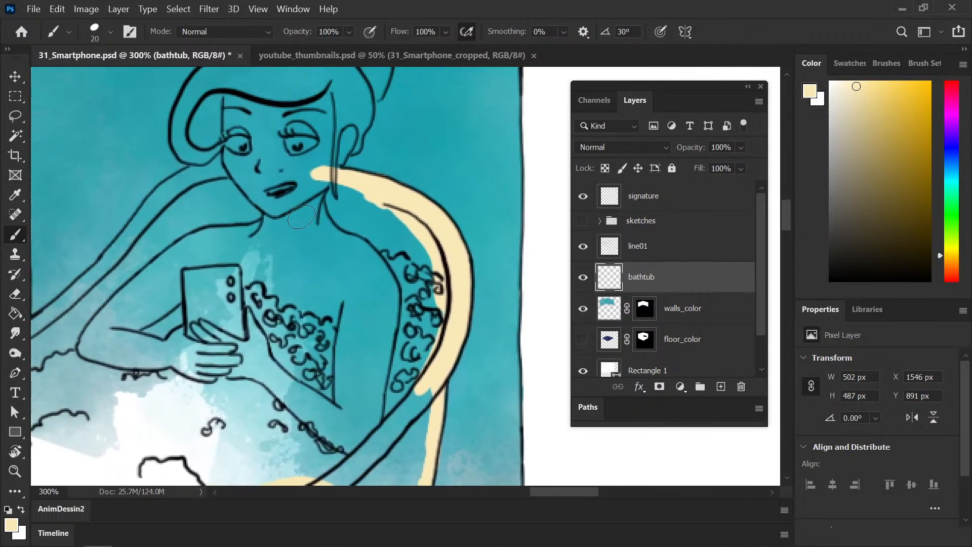
mouse_move(188, 174)
left_mouse_down()
mouse_move(166, 187)
mouse_move(231, 163)
mouse_move(347, 174)
left_mouse_up()
left_click_drag(160, 248, 289, 155)
mouse_move(183, 211)
left_mouse_down()
mouse_move(262, 130)
mouse_move(225, 177)
mouse_move(247, 151)
left_mouse_up()
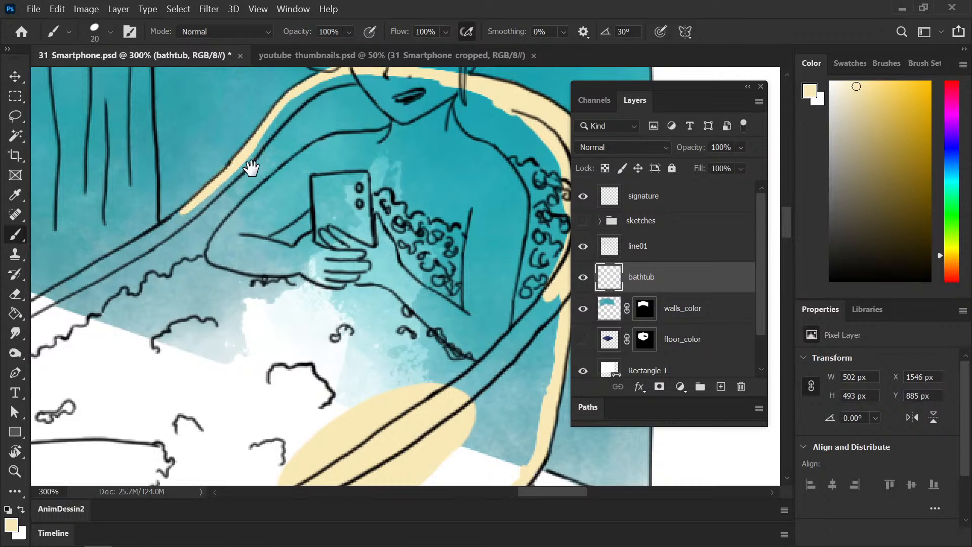
scroll(217, 243, "down", 3)
scroll(218, 243, "left", 5)
left_click_drag(115, 259, 315, 146)
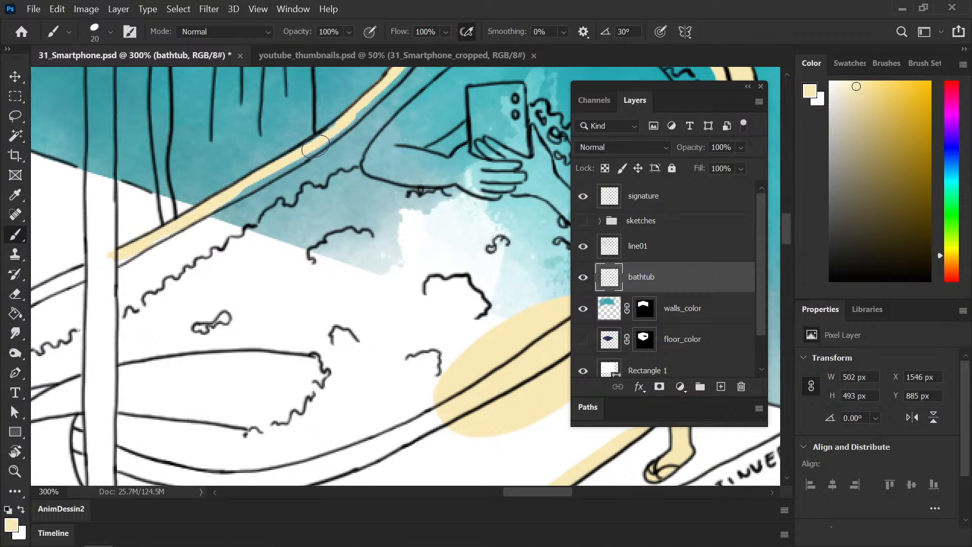
- Paint the rim's left end cream on the bathtub layer, from the mermaid's tail up to the vertical pole
mouse_move(256, 364)
left_mouse_down()
mouse_move(391, 243)
mouse_move(441, 238)
left_mouse_up()
left_click_drag(191, 275, 213, 354)
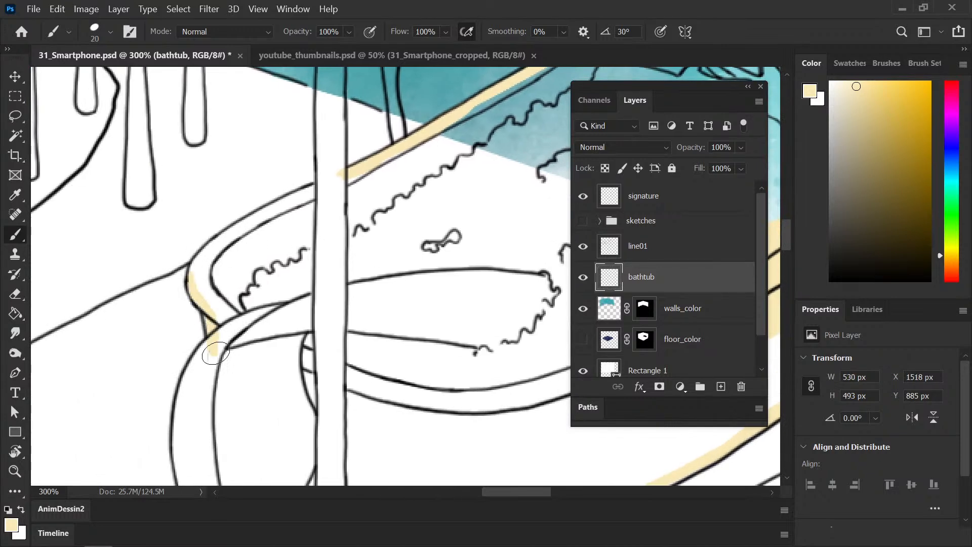
left_click(647, 253)
key("e")
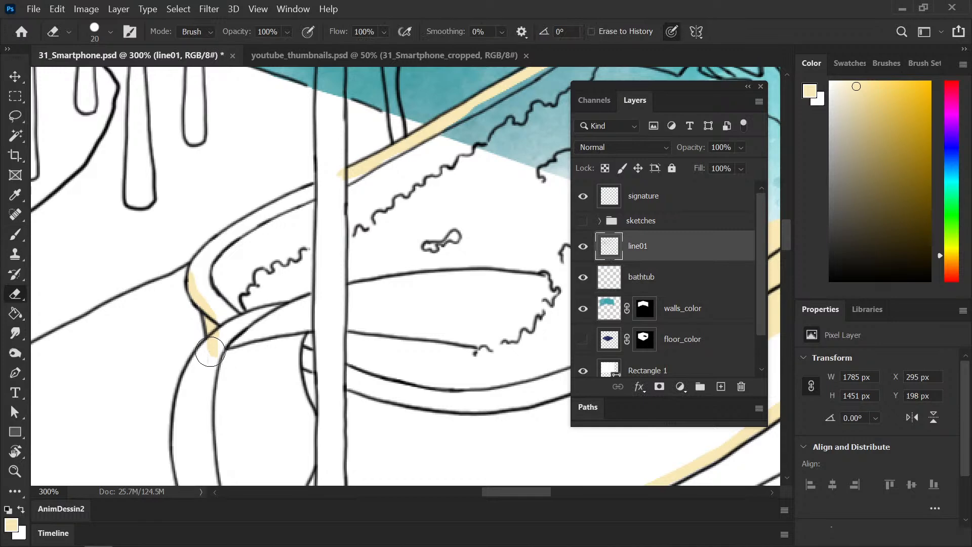
left_click(642, 286)
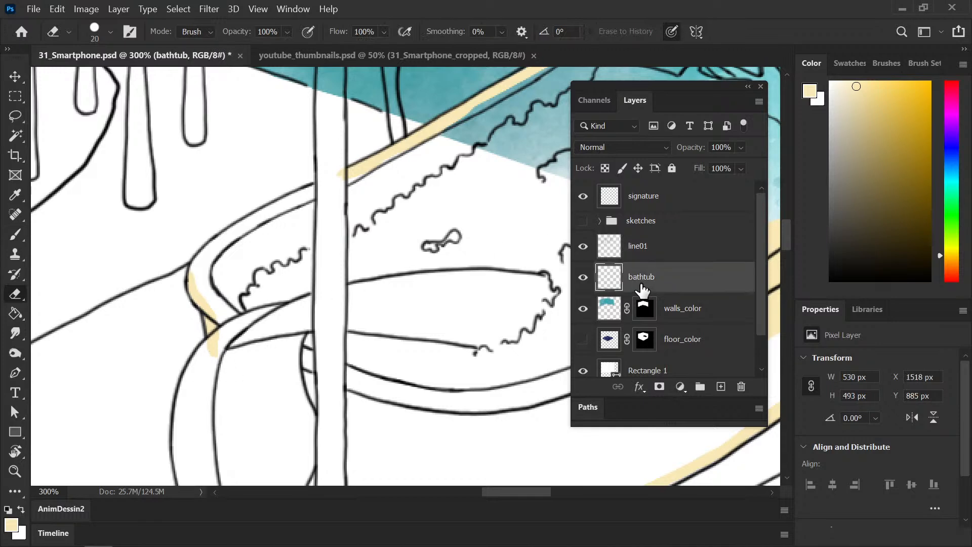
key("b")
mouse_move(194, 271)
left_mouse_down()
mouse_move(238, 228)
mouse_move(318, 186)
left_mouse_up()
- Paint the bathtub's left side cream behind the mermaid's tail, down to the left foot
left_click_drag(287, 268, 240, 68)
left_click_drag(245, 297, 224, 358)
left_click_drag(139, 169, 180, 359)
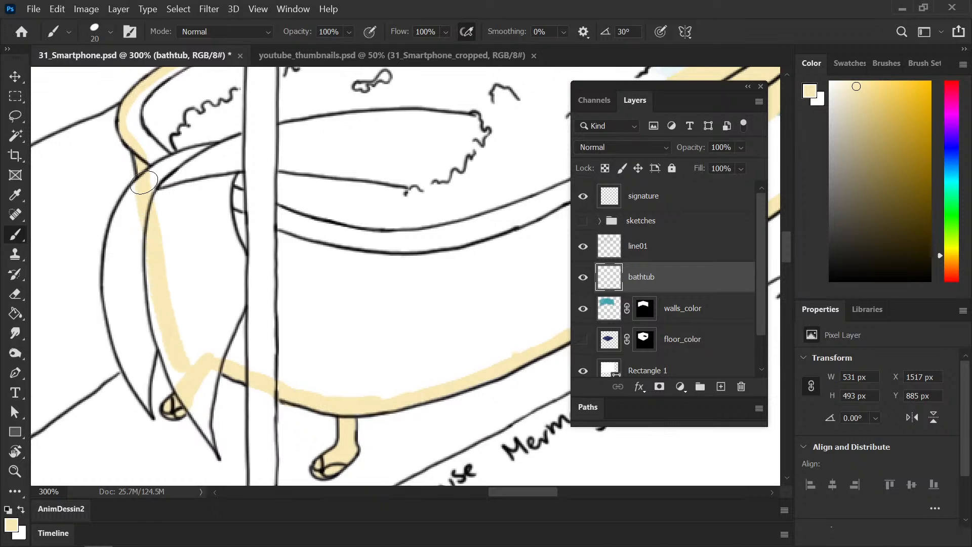
left_click(640, 251)
key("e")
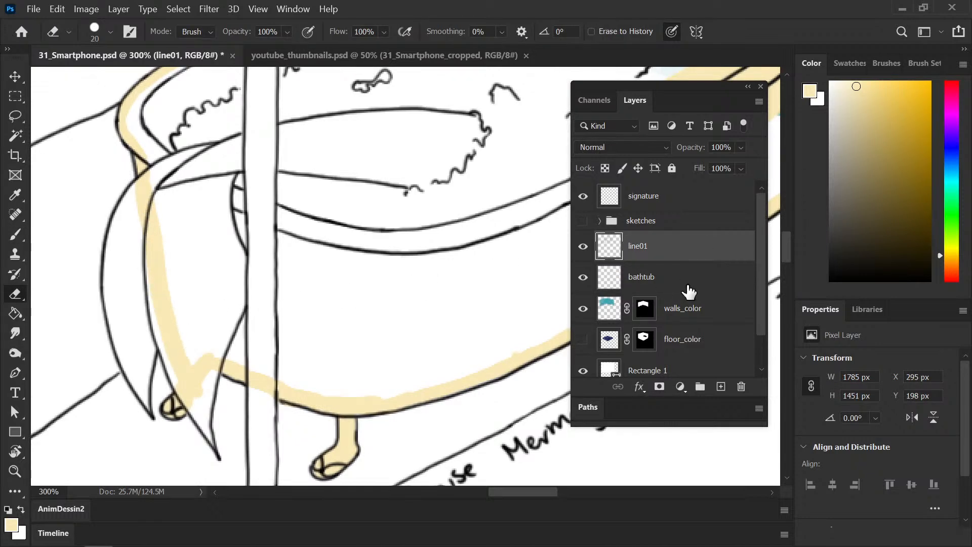
left_click(661, 289)
key("b")
- Select the unpainted interior of the bathtub outline with the Magic Wand and expand the selection by 2 pixels
key("ctrl+minus")
key("ctrl+minus")
key("ctrl+minus")
key("ctrl+minus")
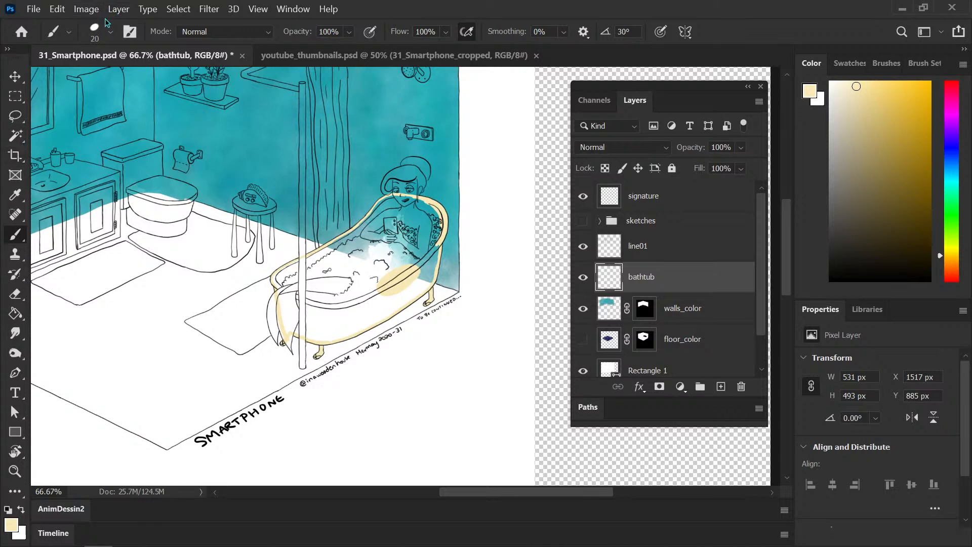
left_click(418, 232)
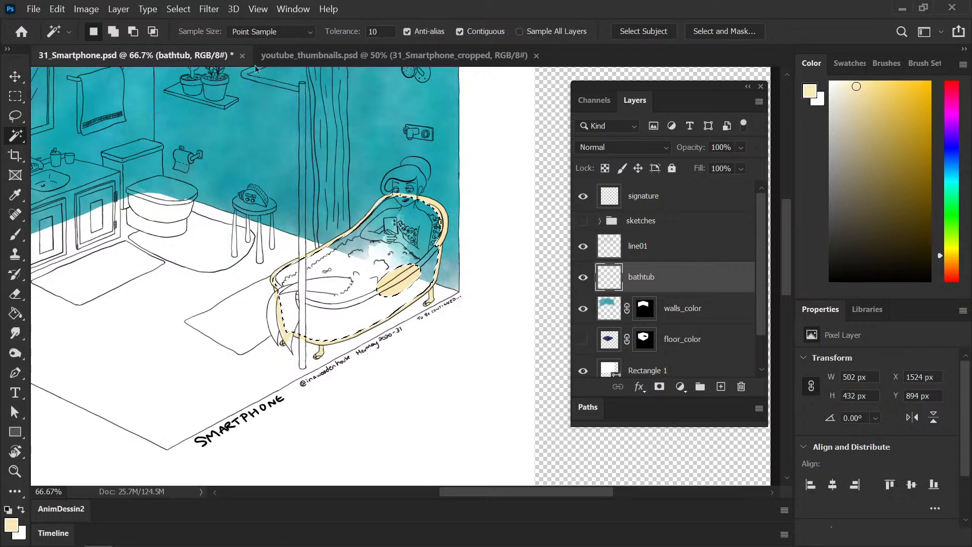
left_click(178, 8)
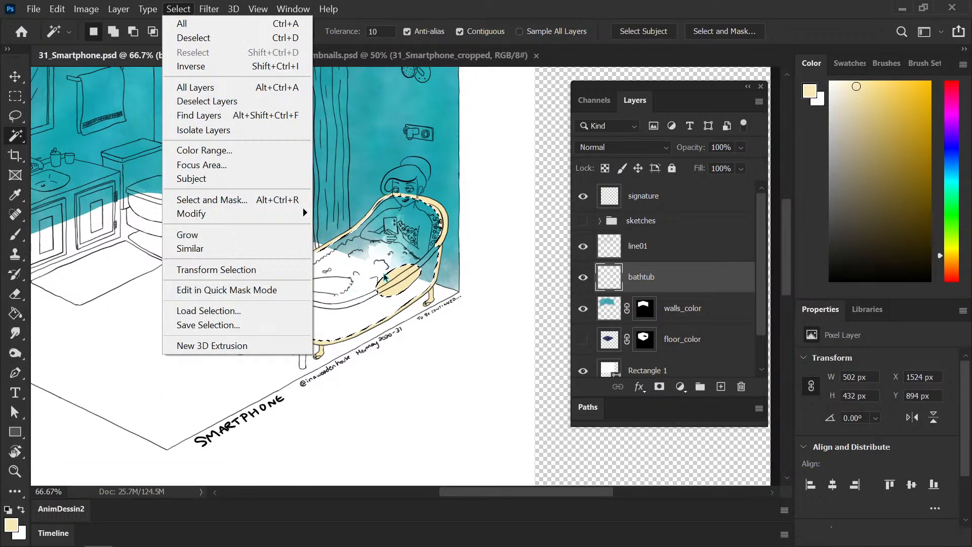
mouse_move(226, 215)
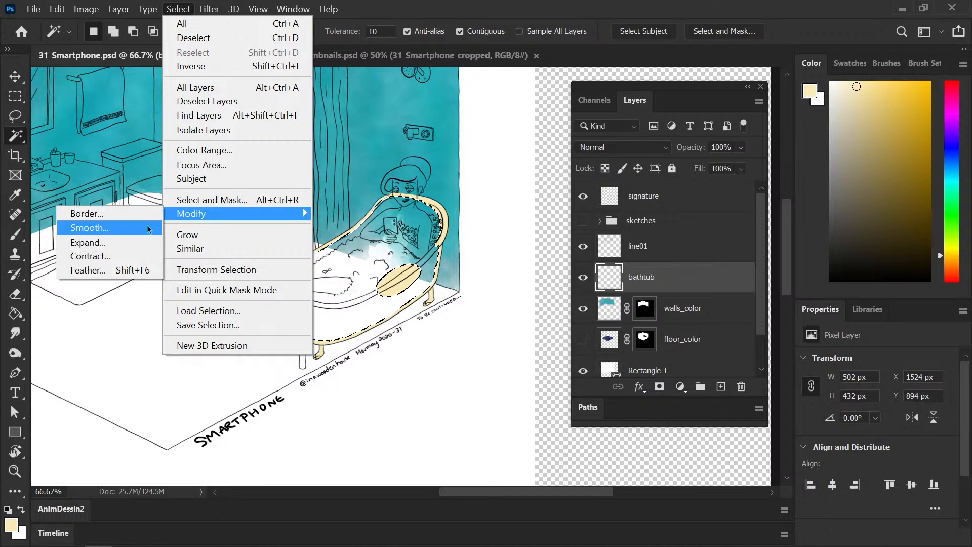
left_click(142, 242)
type("2")
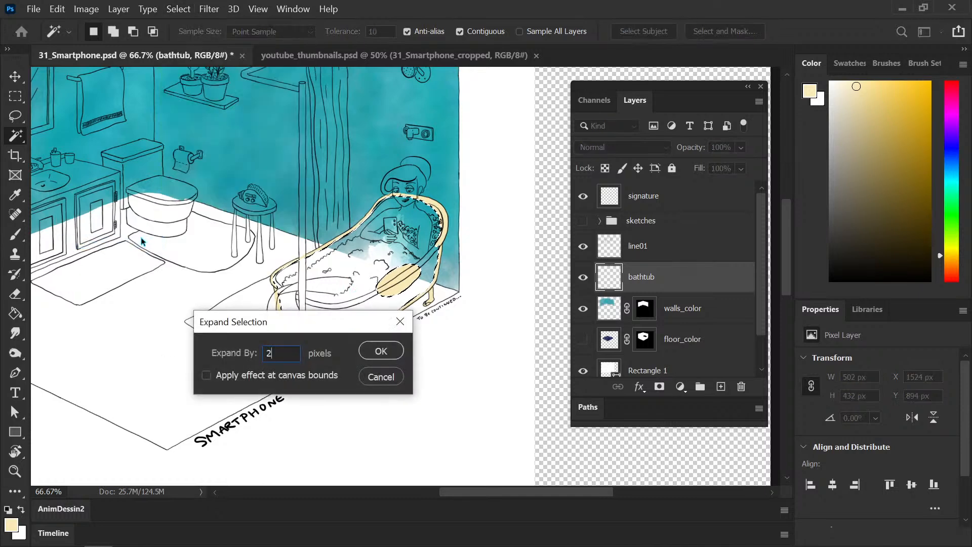
key("Return")
- Fill the expanded selection with pale cream on the bathtub layer using the Paint Bucket, and deselect
key("g")
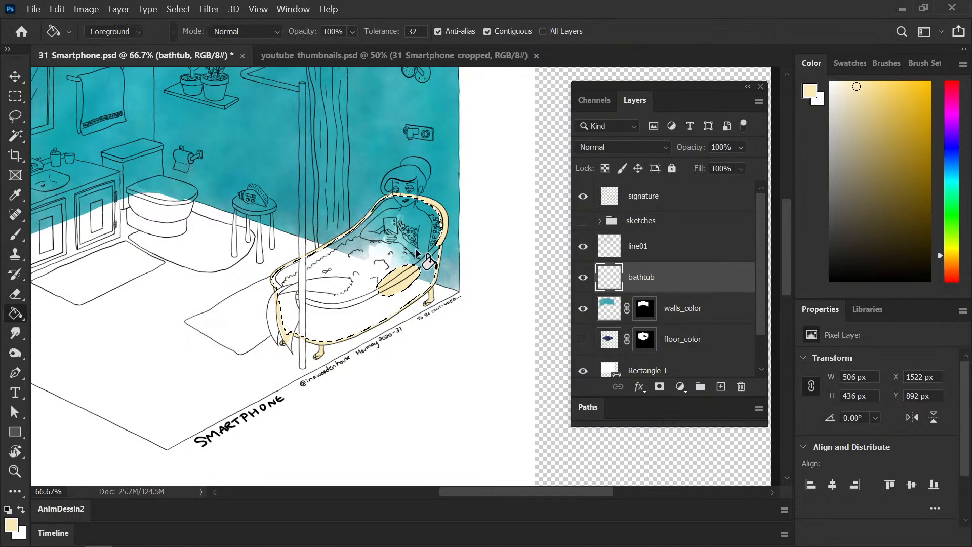
left_click(430, 260)
key("ctrl+d")
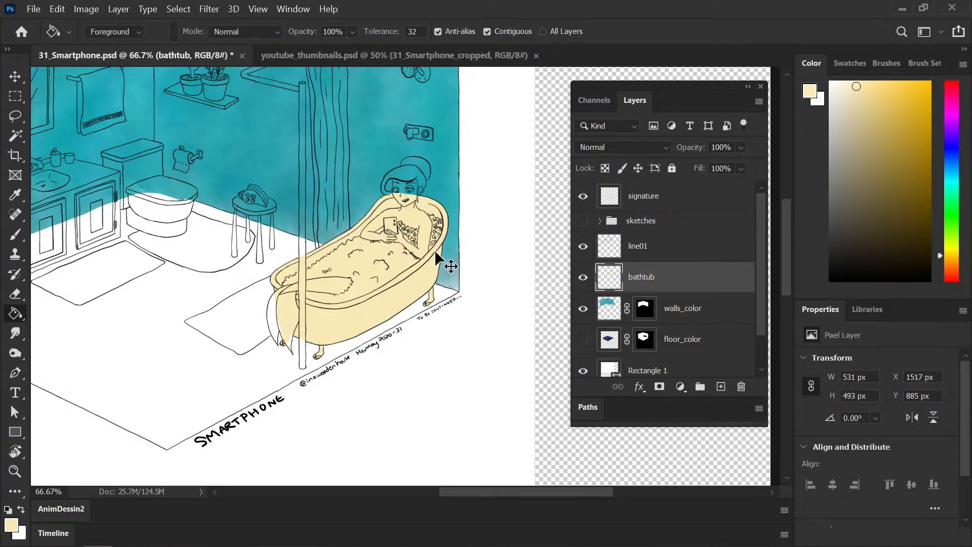
key("ctrl+shift+d")
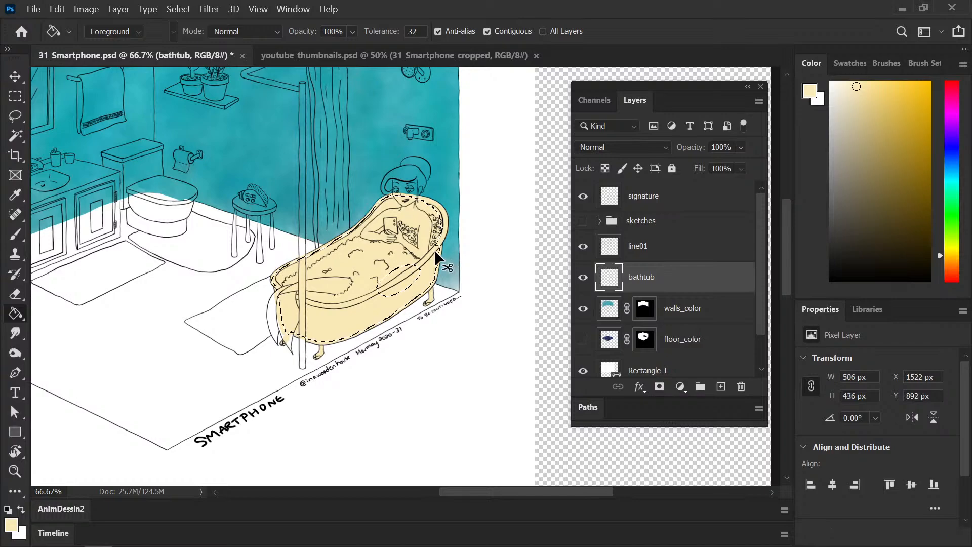
key("ctrl+d")
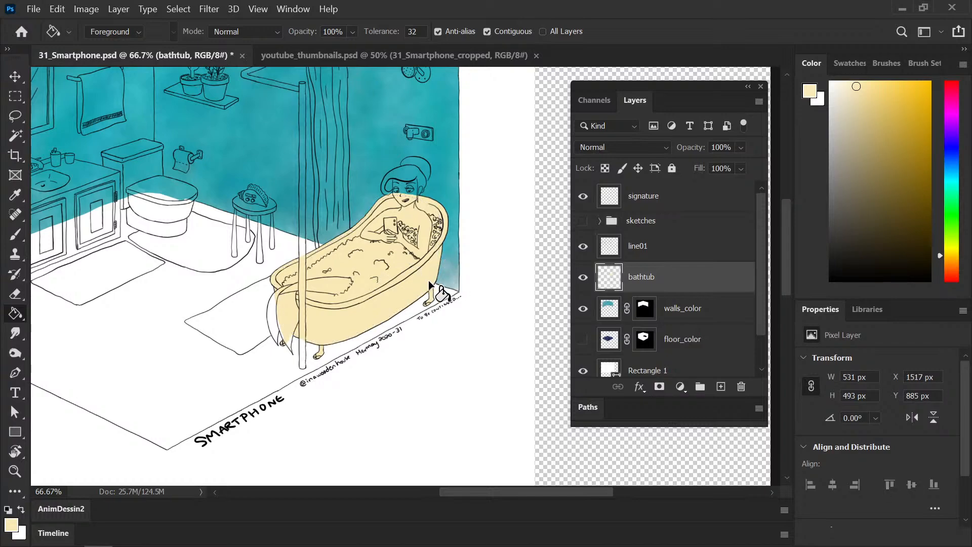
- Reselect the bathtub interior, fill it with cream again to cover the faint seams, and deselect
key("ctrl+minus")
key("ctrl+plus")
key("ctrl+plus")
key("ctrl+plus")
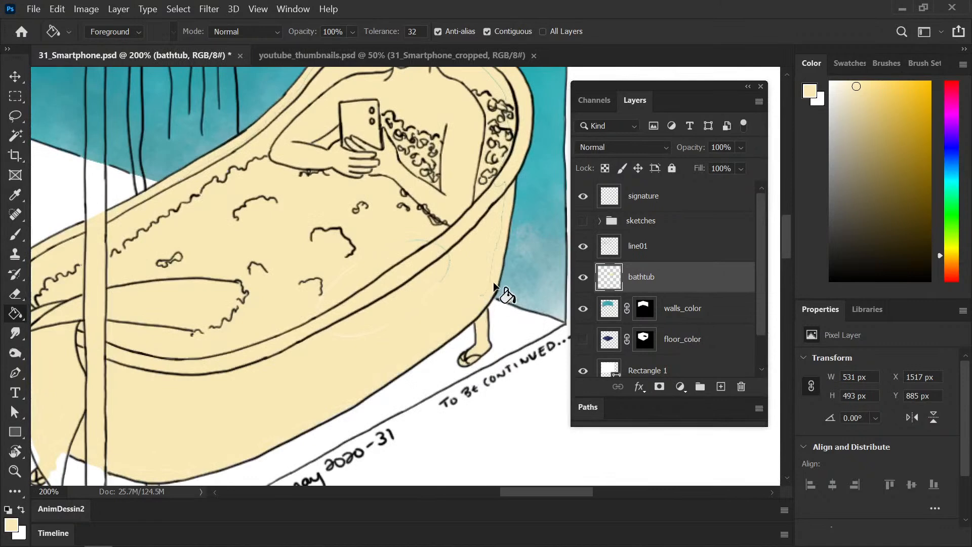
key("ctrl+shift+d")
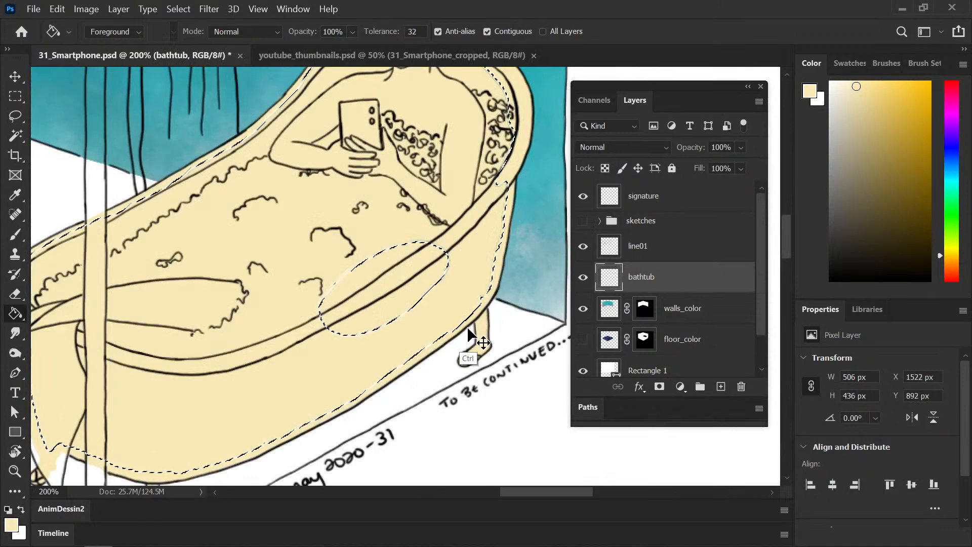
key("Delete")
left_click(440, 302)
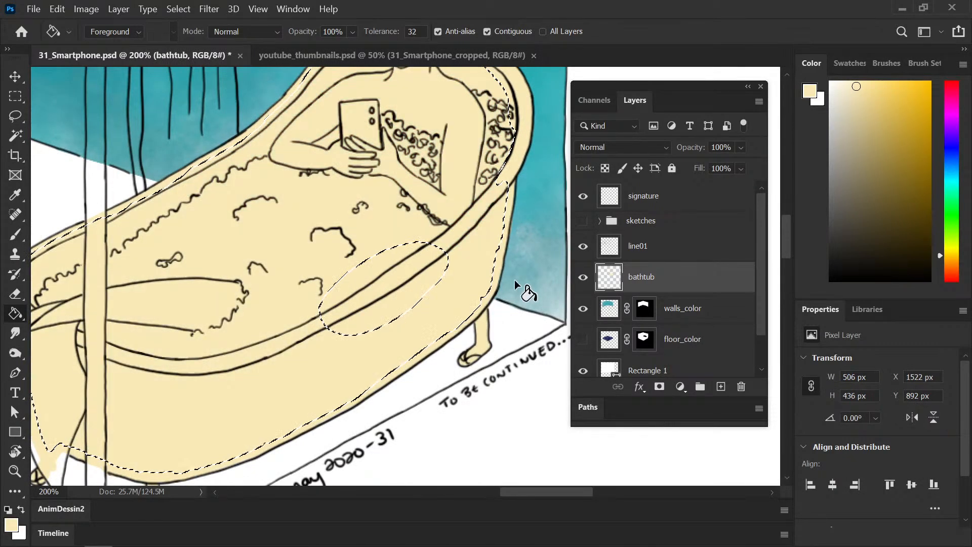
key("ctrl+d")
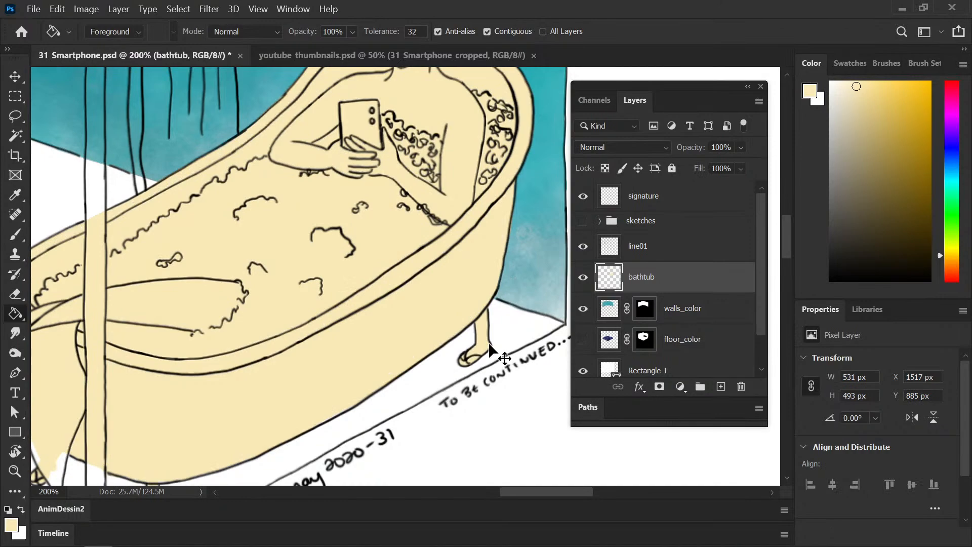
- Examine the bathtub's cream fill along its lower edge, around the feet and behind the mermaid's tail
key("ctrl+minus")
key("ctrl+minus")
left_click_drag(366, 346, 389, 333)
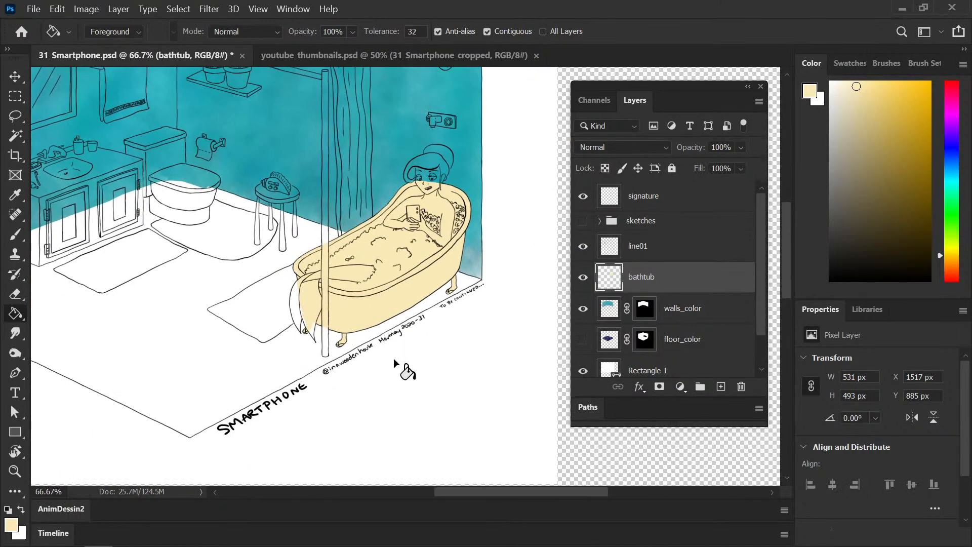
key("ctrl+plus")
key("ctrl+plus")
key("ctrl+plus")
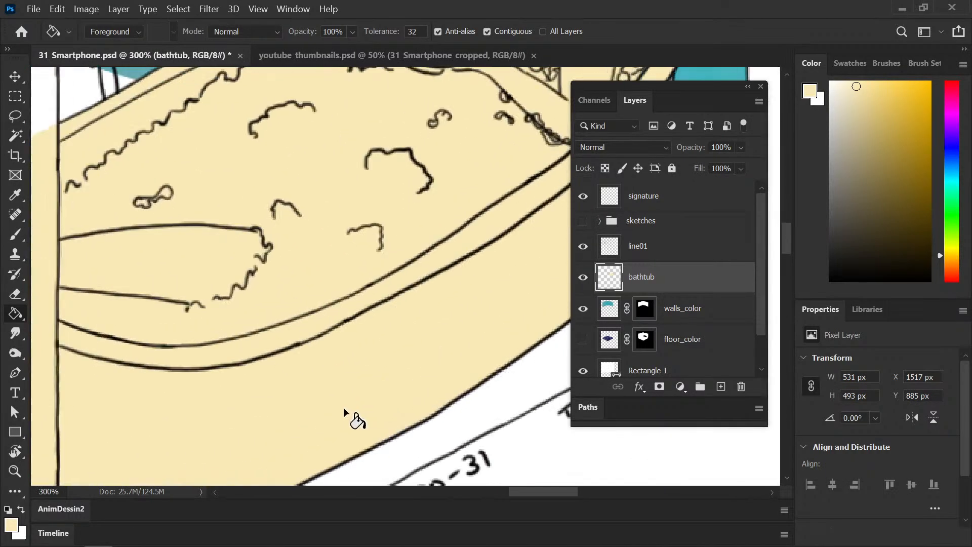
left_click_drag(256, 369, 332, 261)
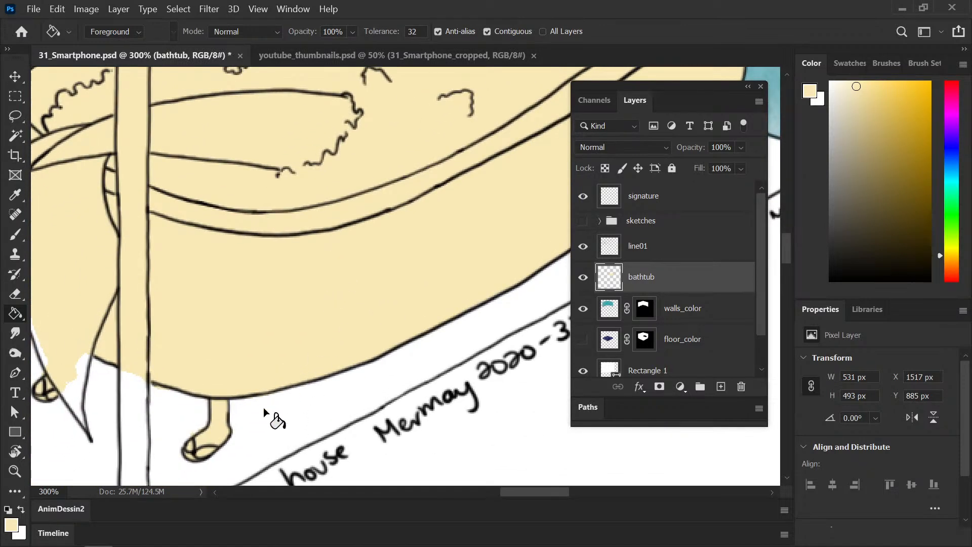
left_click_drag(108, 374, 192, 329)
key("ctrl+plus")
left_click_drag(122, 372, 184, 359)
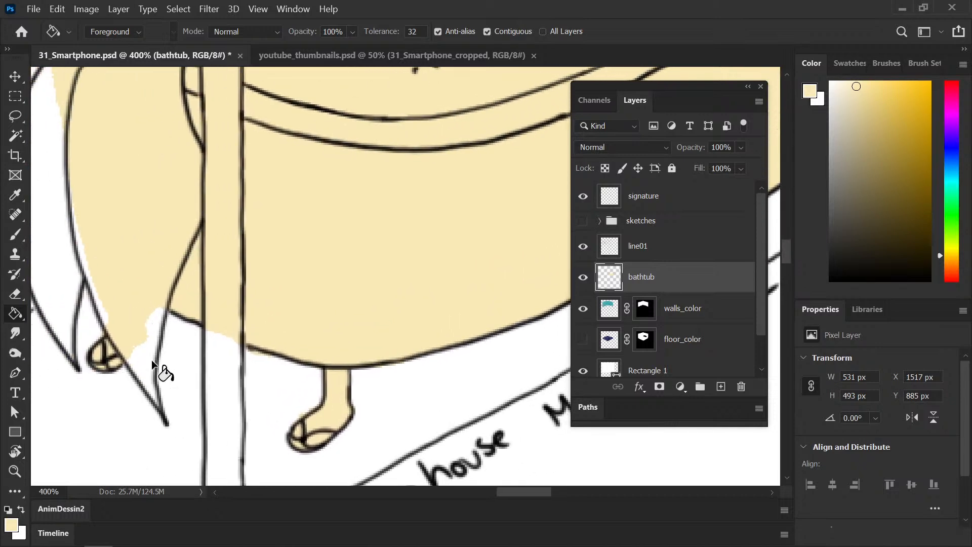
- Undo the last change on the bathtub layer, switch back to the Brush and save the drawing
key("ctrl+z")
key("b")
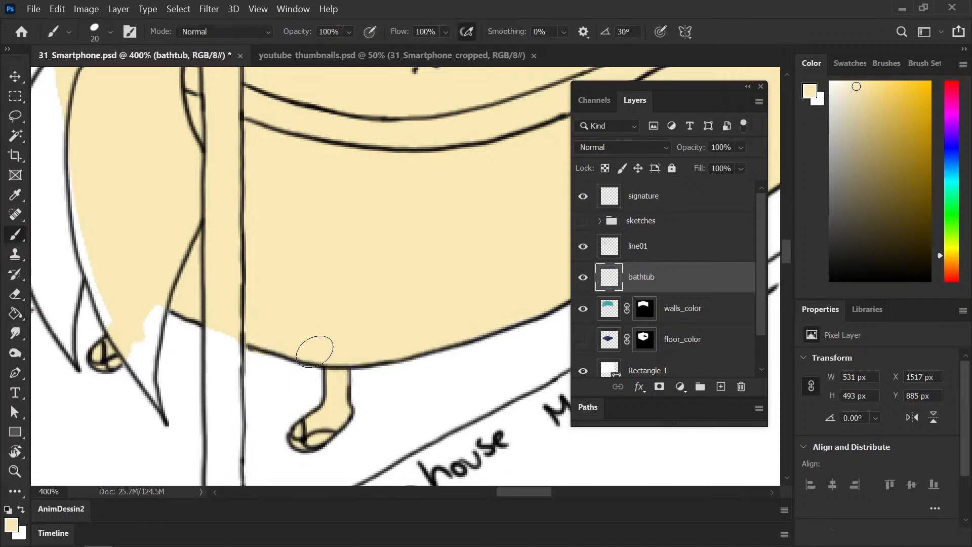
key("ctrl+minus")
key("ctrl+minus")
key("ctrl+minus")
left_click_drag(381, 307, 309, 362)
key("ctrl+minus")
left_click_drag(410, 341, 381, 370)
key("ctrl+s")
key("ctrl+minus")
left_click_drag(364, 369, 430, 363)
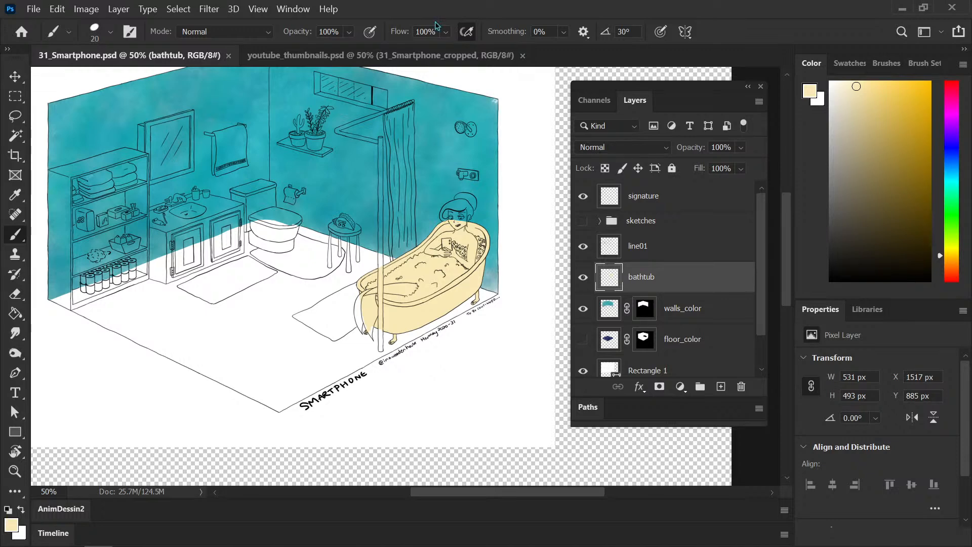
key("ctrl+minus")
mouse_move(397, 345)
left_mouse_down()
mouse_move(349, 350)
mouse_move(408, 339)
left_mouse_up()
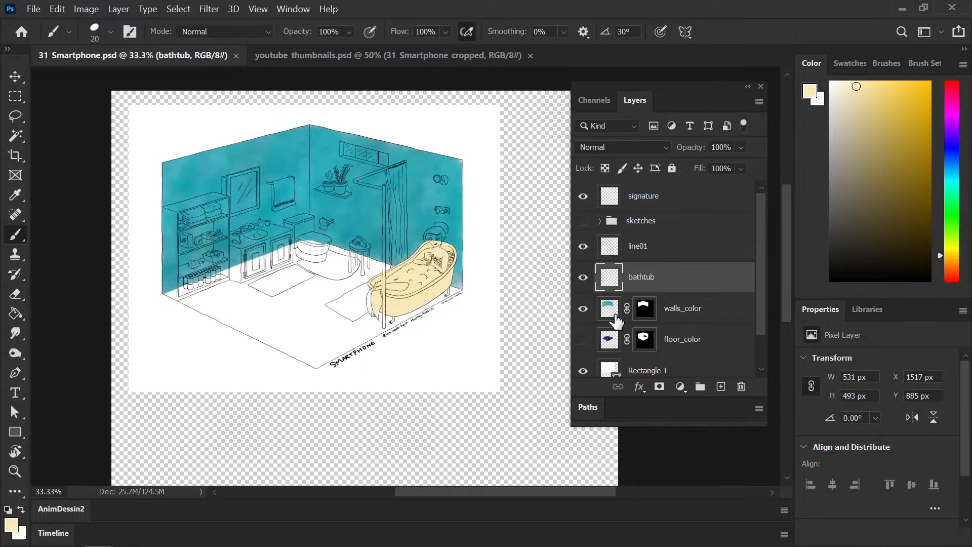
- Show the floor_color layer and choose a muted purple as the foreground color
left_click(583, 339)
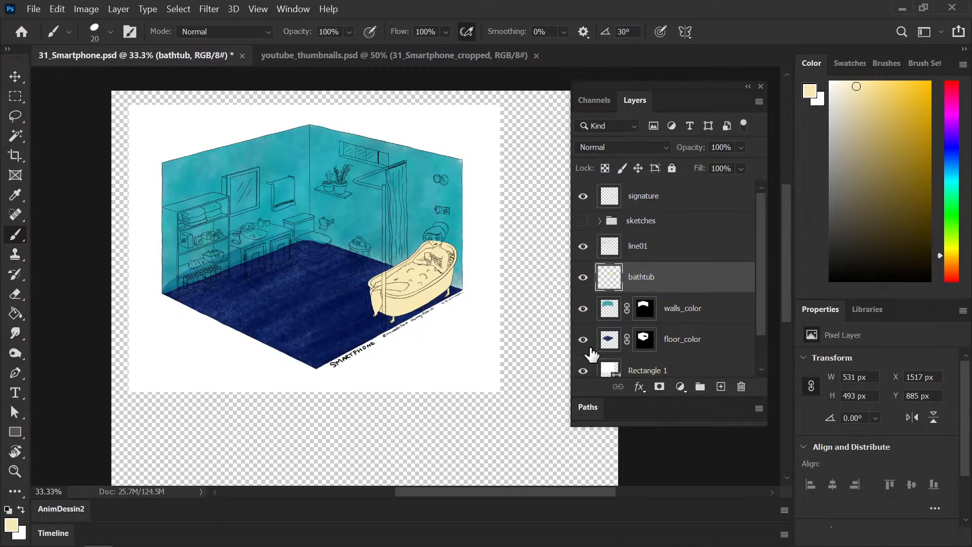
key("ctrl+plus")
key("ctrl+plus")
left_click_drag(337, 369, 361, 377)
left_click_drag(950, 142, 955, 126)
left_click_drag(879, 109, 862, 156)
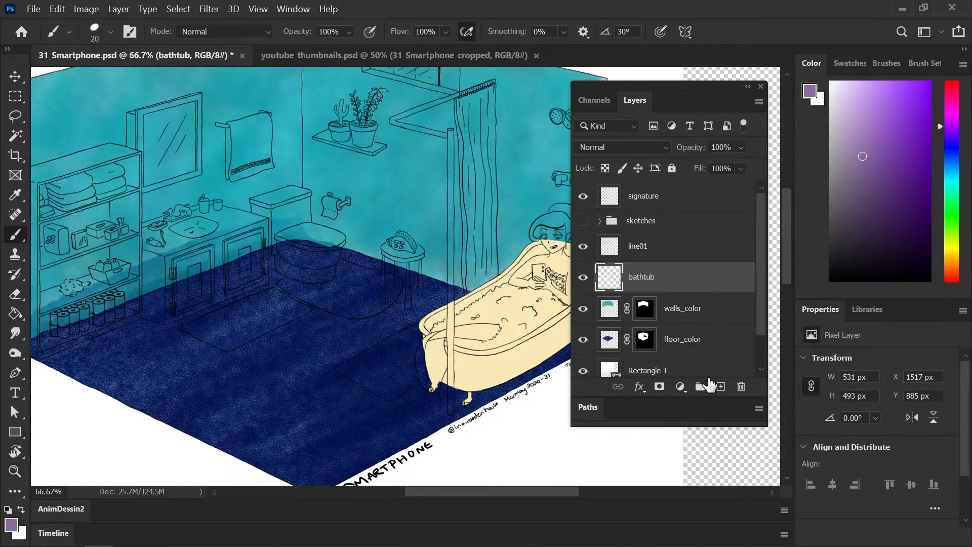
- Add a new layer above the bathtub layer and name it toilet
left_click(721, 387)
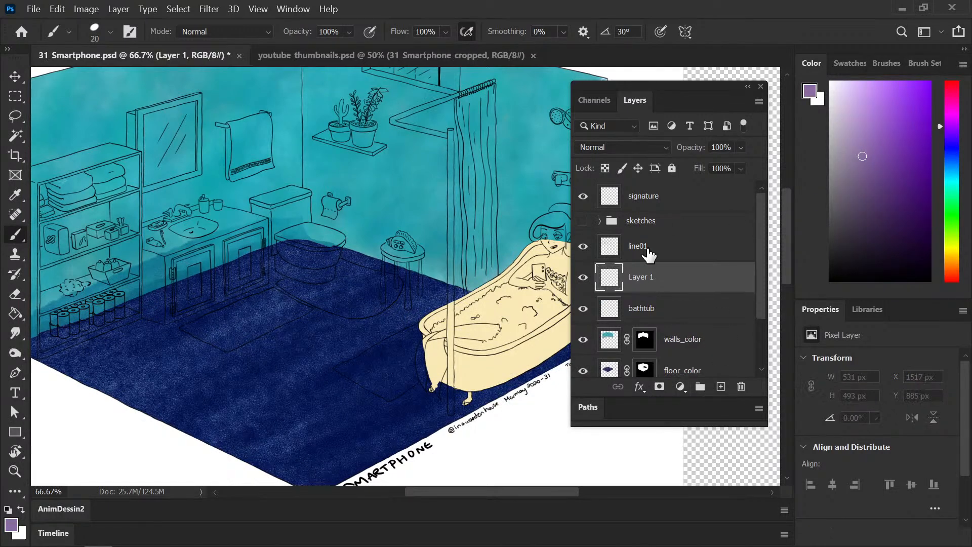
double_click(651, 276)
type("toiler")
key("Return")
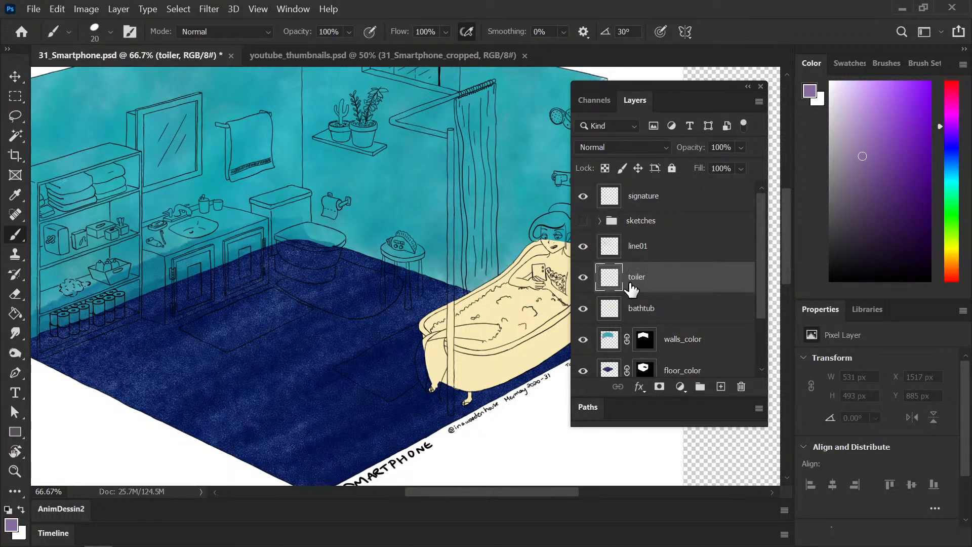
double_click(644, 278)
type("toilet")
key("Return")
- Paint the toilet's rear pipe and the left edge of its base purple, hiding the floor_color layer to see the lines
key("ctrl+plus")
key("ctrl+plus")
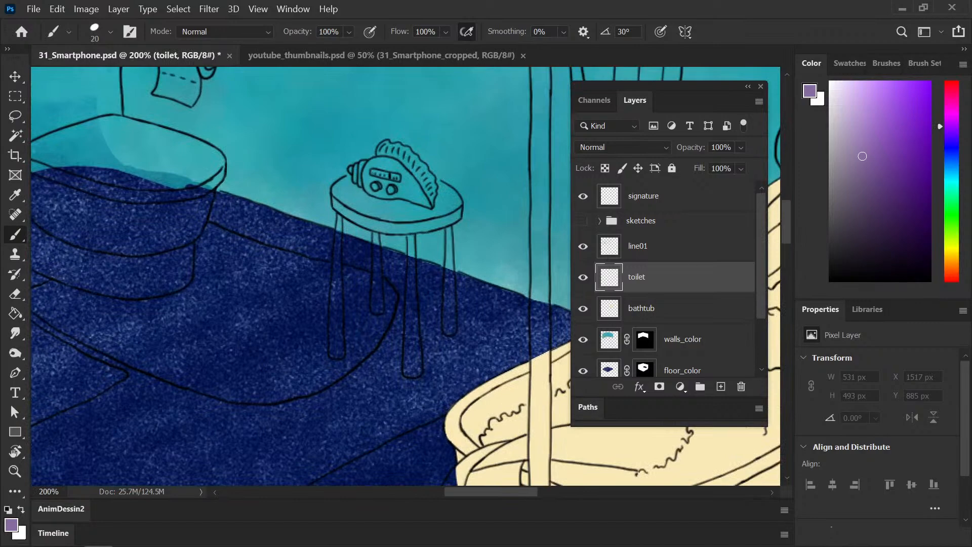
left_click_drag(239, 240, 332, 263)
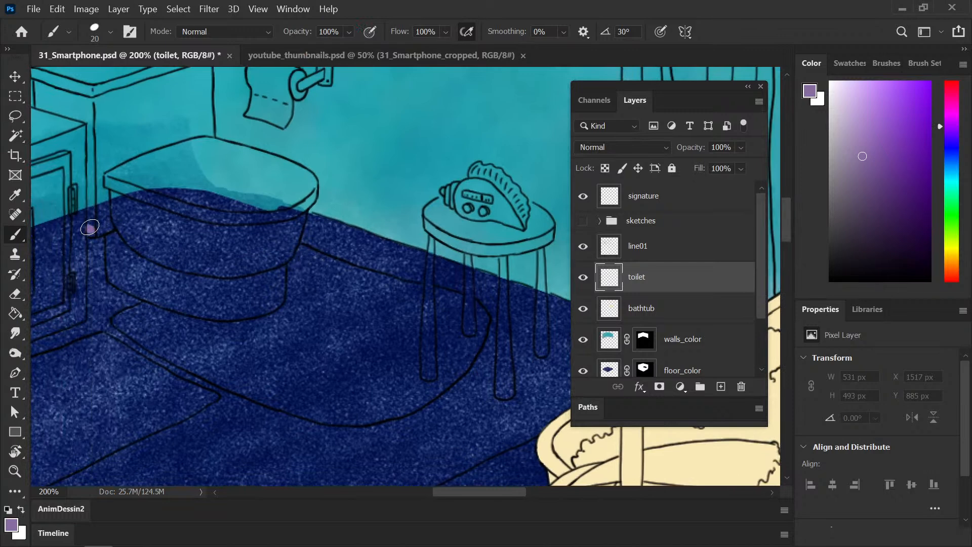
mouse_move(89, 228)
left_mouse_down()
mouse_move(111, 227)
mouse_move(111, 261)
mouse_move(107, 246)
left_mouse_up()
left_click(583, 371)
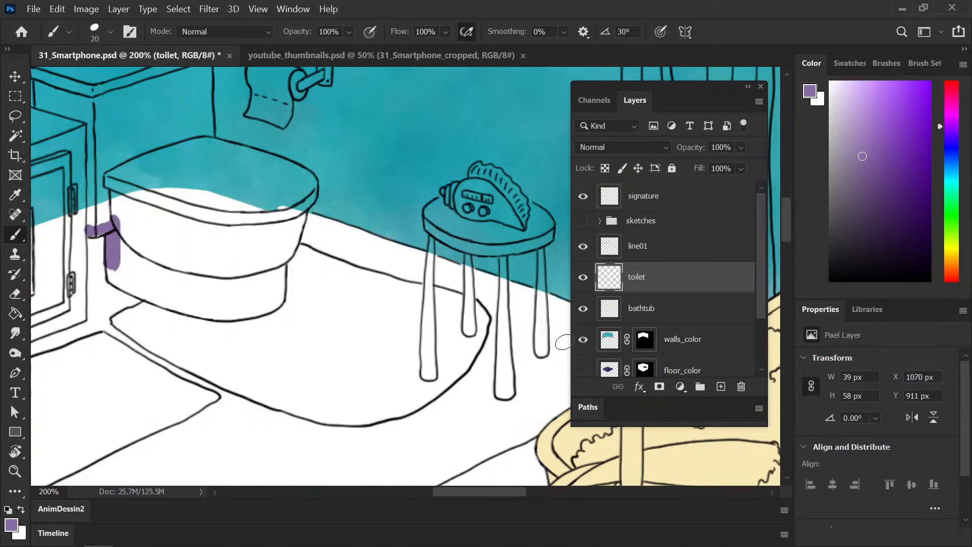
key("e")
left_click_drag(95, 249, 96, 271)
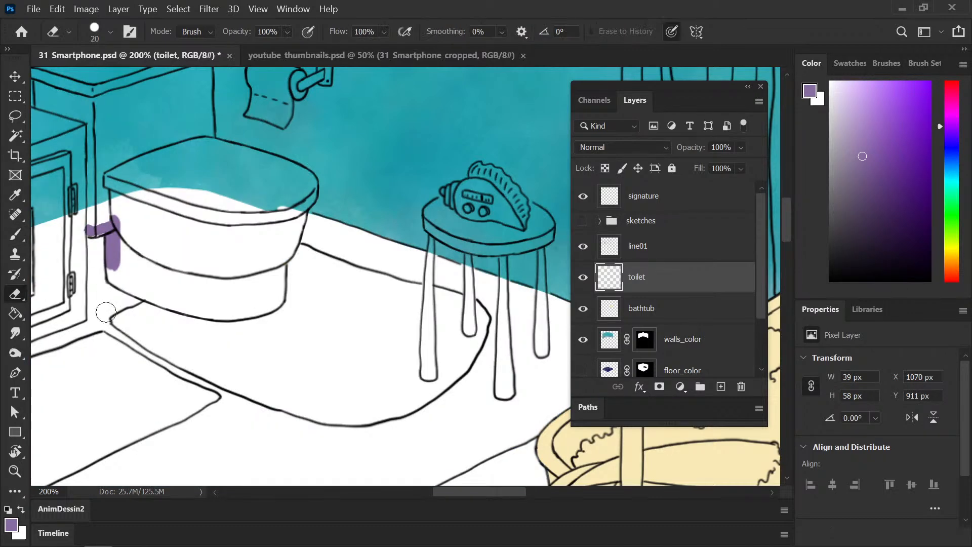
key("b")
left_click(87, 233)
left_click(85, 233)
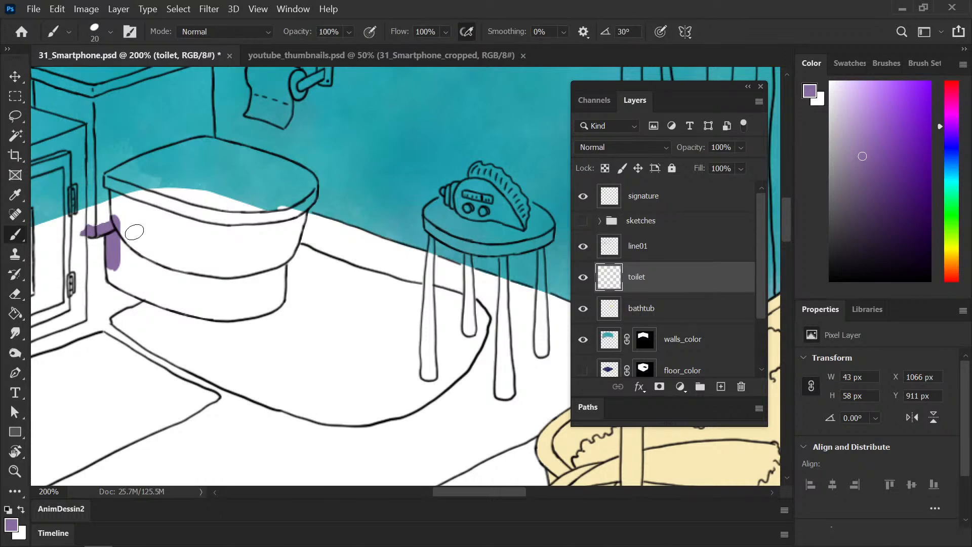
left_click(96, 233)
- Continue the purple outline along the bottom of the toilet base and up the bowl's right side to the lid
mouse_move(112, 264)
left_mouse_down()
mouse_move(127, 287)
mouse_move(147, 290)
mouse_move(120, 285)
mouse_move(150, 301)
mouse_move(251, 314)
mouse_move(225, 317)
mouse_move(258, 312)
mouse_move(210, 319)
mouse_move(281, 298)
left_mouse_up()
mouse_move(280, 259)
left_mouse_down()
mouse_move(279, 295)
mouse_move(281, 253)
mouse_move(283, 266)
mouse_move(309, 185)
left_mouse_up()
key("e")
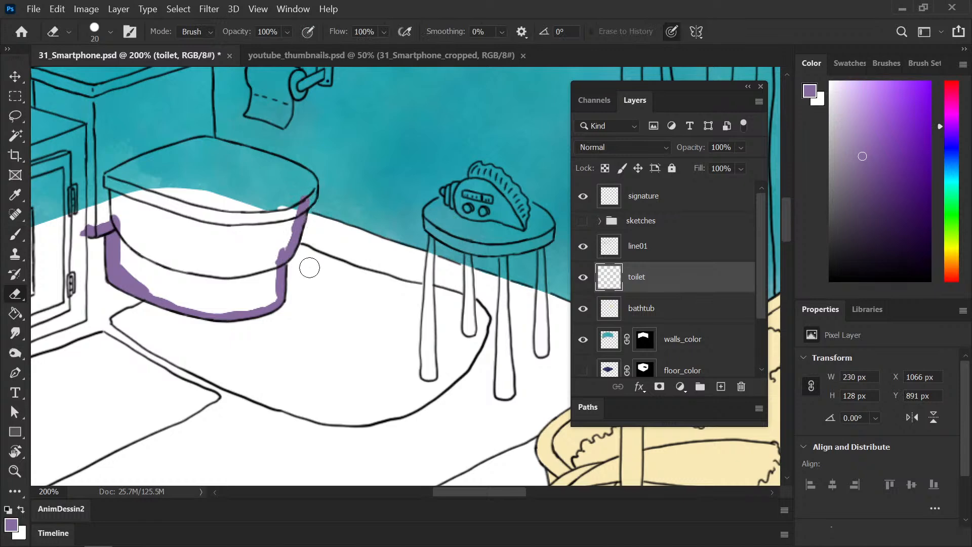
key("b")
left_click_drag(309, 183, 309, 209)
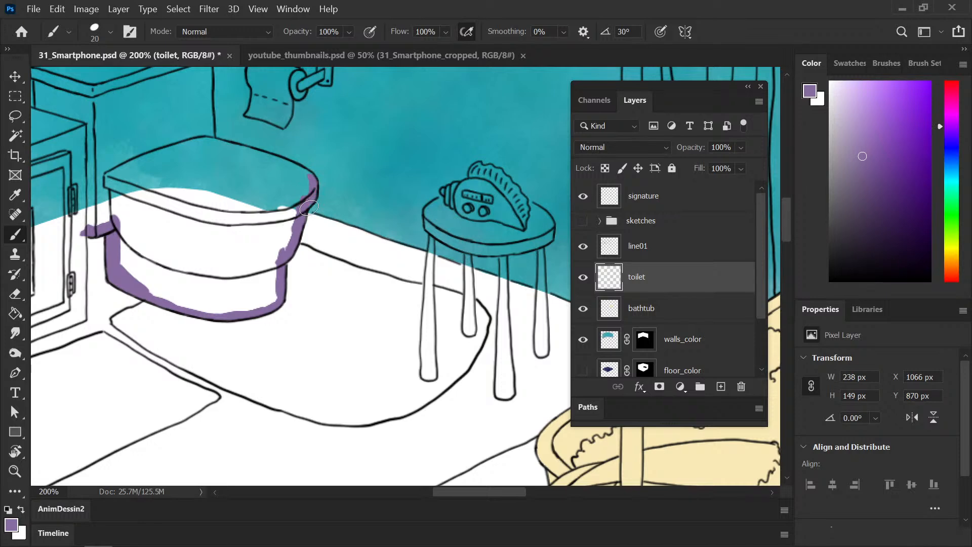
- Paint a purple outline along the left side, top and right side of the toilet tank
left_click_drag(167, 217, 248, 321)
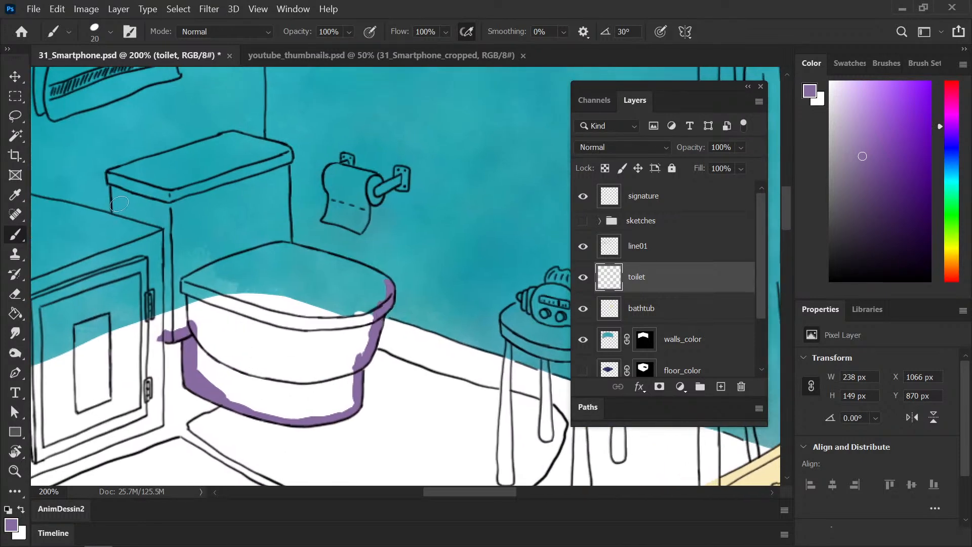
left_click_drag(114, 181, 118, 219)
mouse_move(115, 181)
left_mouse_down()
mouse_move(109, 173)
mouse_move(233, 134)
mouse_move(198, 144)
mouse_move(273, 143)
mouse_move(247, 139)
left_mouse_up()
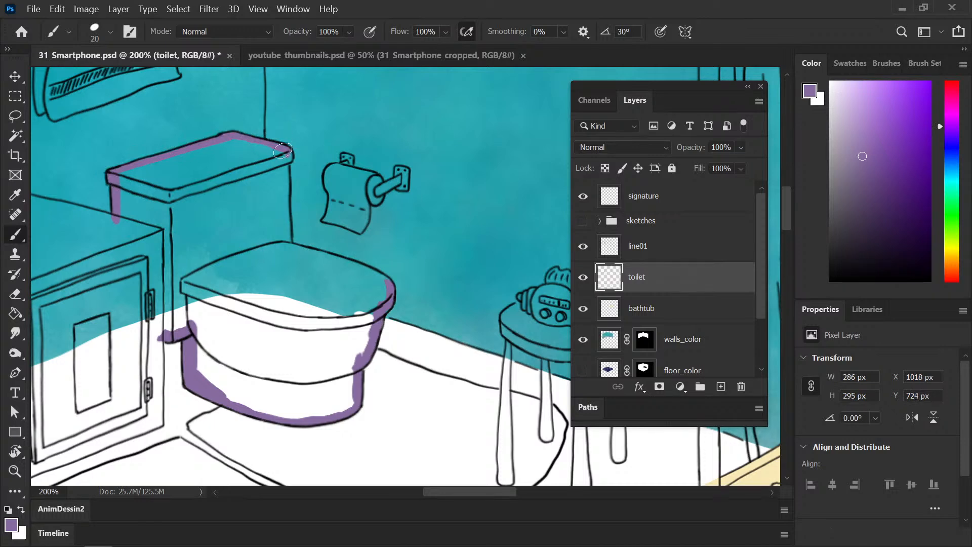
mouse_move(283, 151)
left_mouse_down()
mouse_move(282, 219)
mouse_move(283, 188)
mouse_move(291, 259)
left_mouse_up()
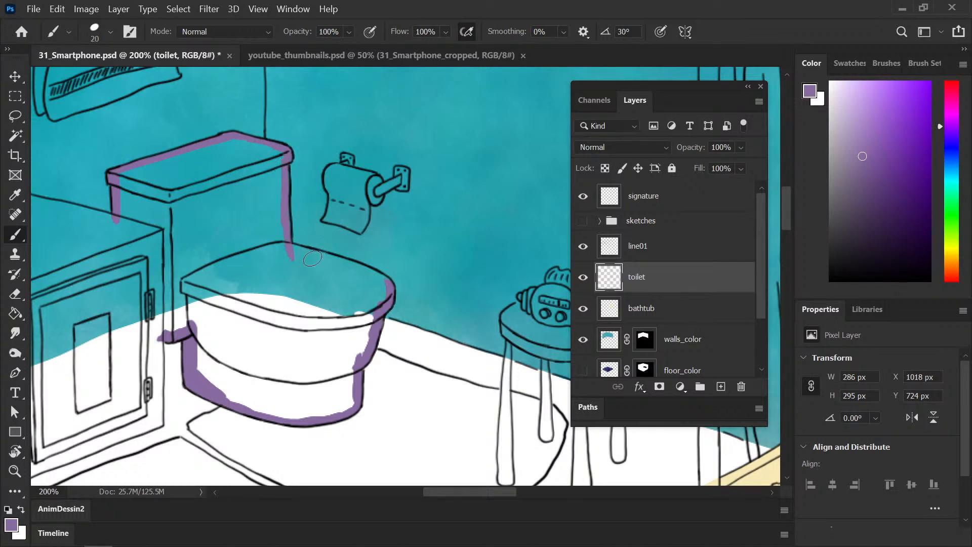
left_click_drag(292, 160, 284, 164)
- Close the purple outline along the lid's back edge and behind the cabinet down to the pipe, and save the drawing
left_click_drag(295, 248, 372, 274)
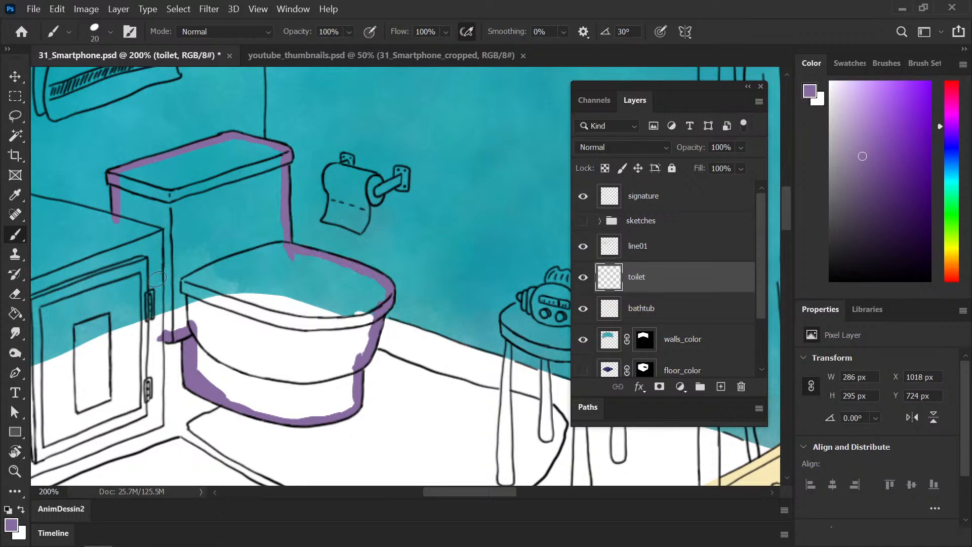
mouse_move(116, 221)
left_mouse_down()
mouse_move(143, 245)
mouse_move(158, 326)
left_mouse_up()
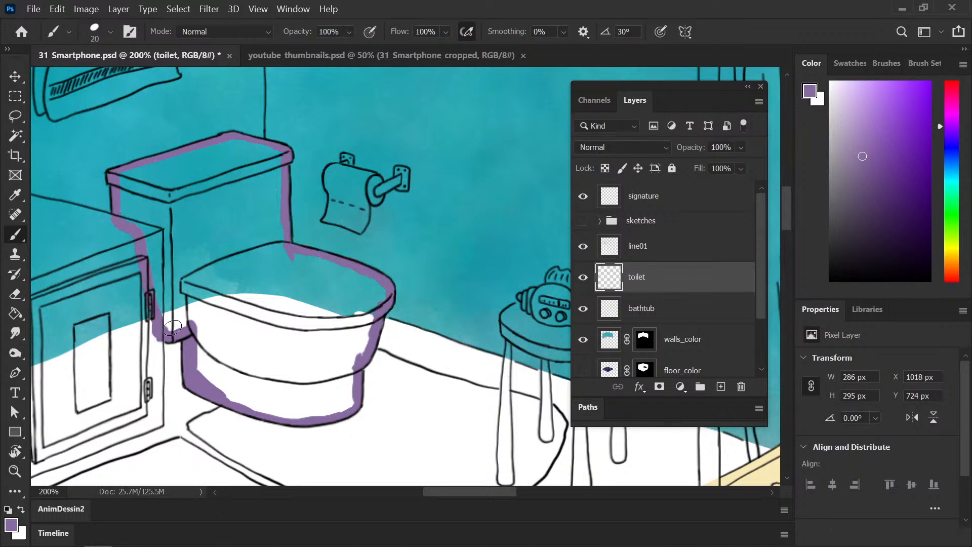
key("ctrl+s")
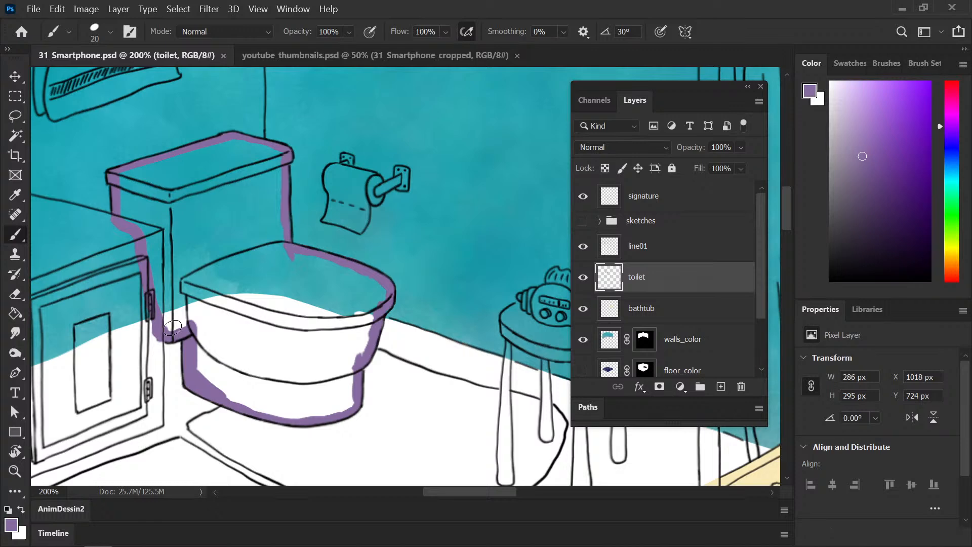
- Select the unpainted interior of the toilet outline with the Magic Wand and expand the selection by 2 pixels
key("w")
left_click(260, 206)
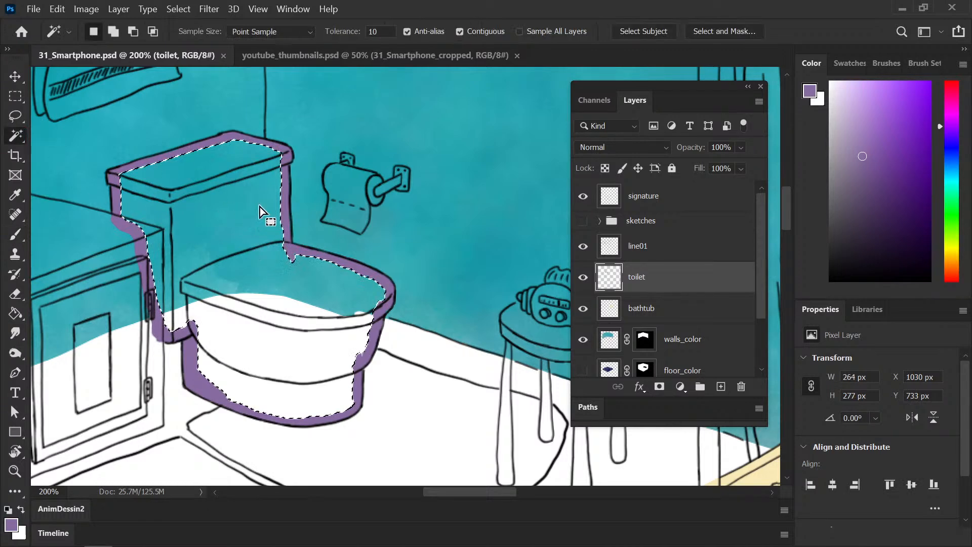
left_click(209, 9)
left_click(178, 9)
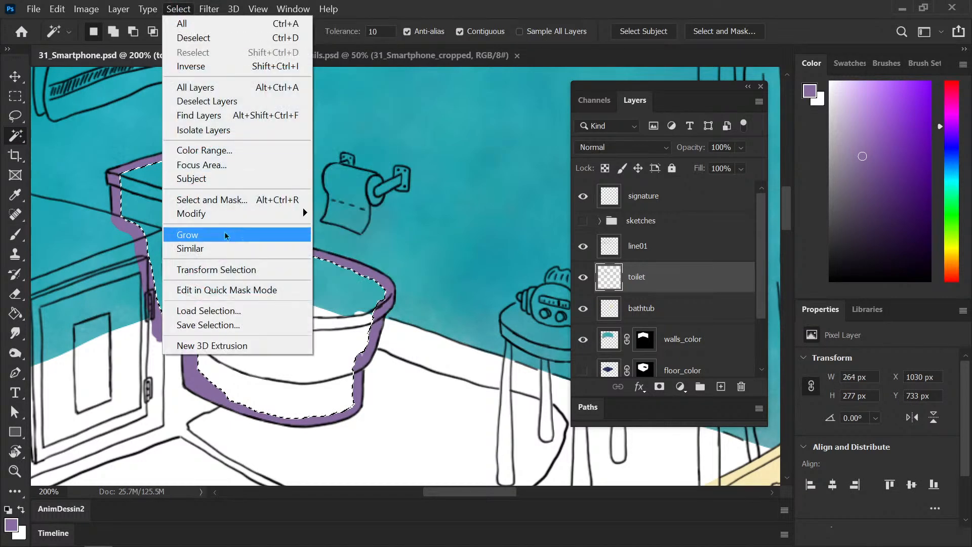
mouse_move(238, 216)
left_click(355, 242)
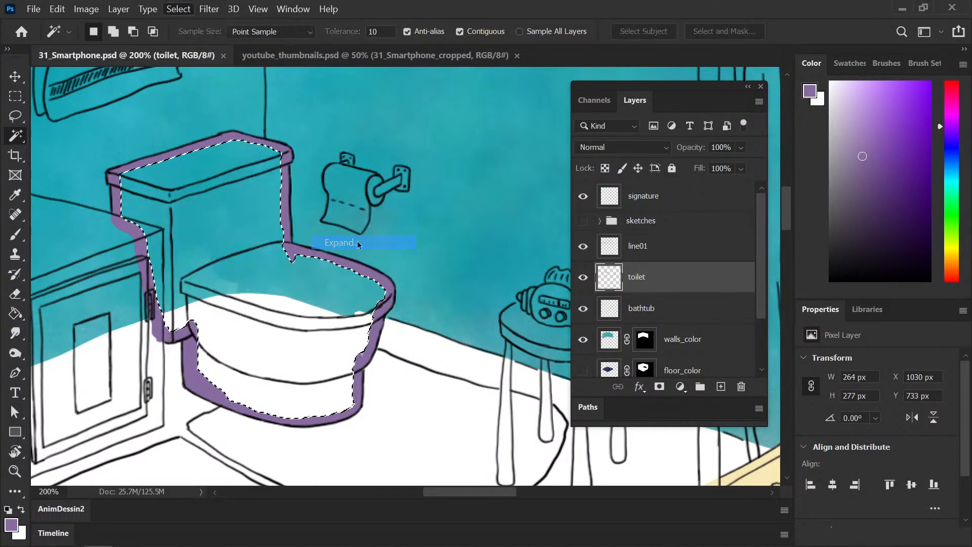
left_click(388, 351)
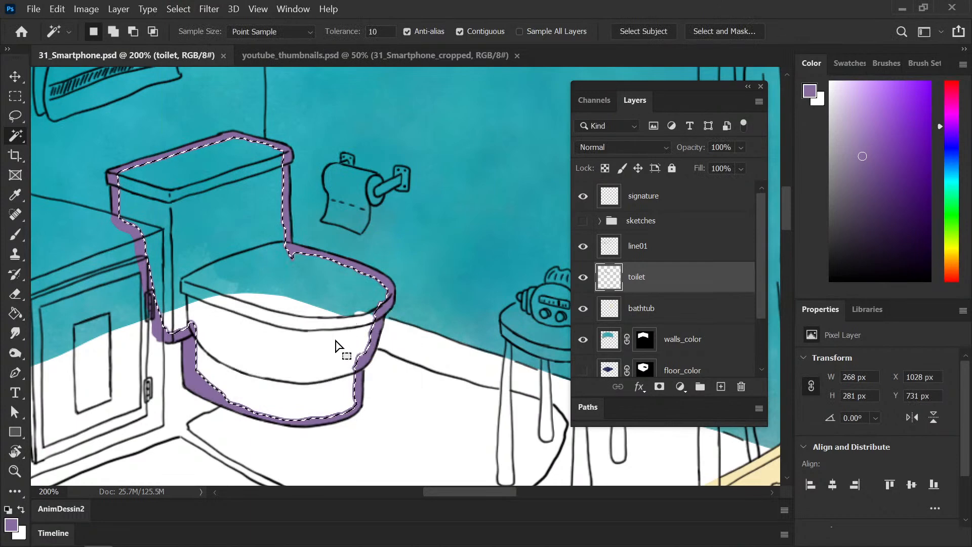
- Fill the expanded selection with purple on the toilet layer using the Paint Bucket, deselect, and save the drawing
key("g")
left_click(320, 322)
key("ctrl+d")
key("b")
key("ctrl+minus")
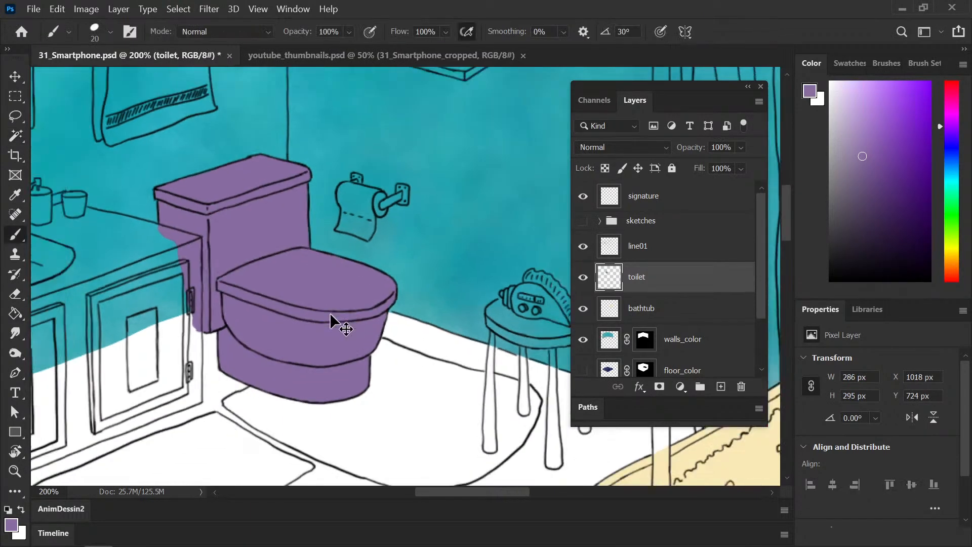
key("ctrl+s")
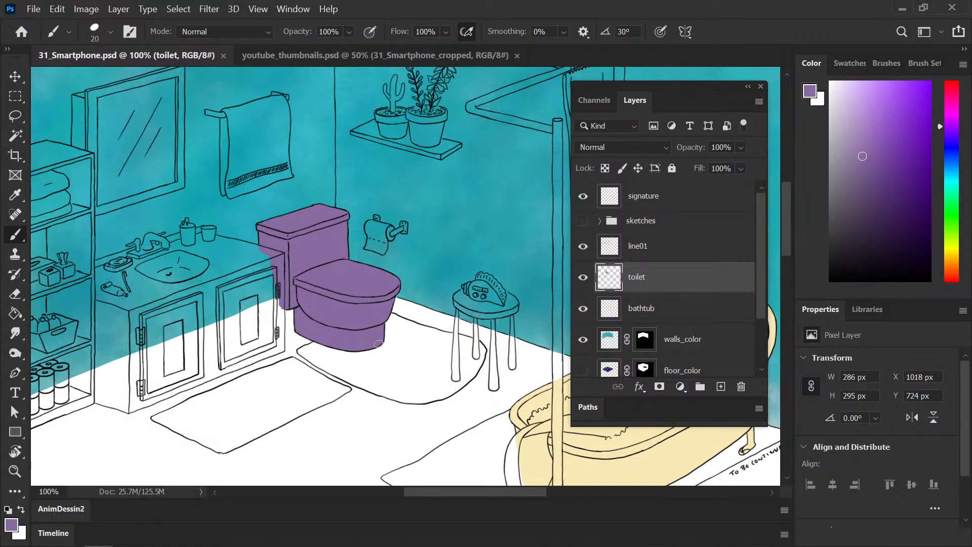
- Show the floor_color layer again beneath the colored objects and save the drawing
key("ctrl+minus")
left_click_drag(433, 363, 317, 340)
key("ctrl+minus")
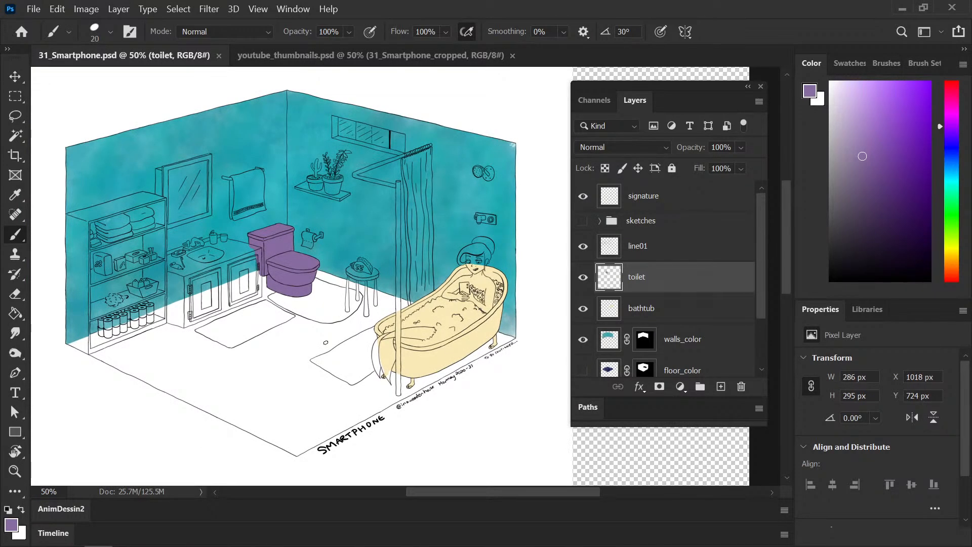
mouse_move(377, 371)
left_mouse_down()
mouse_move(319, 349)
mouse_move(431, 344)
left_mouse_up()
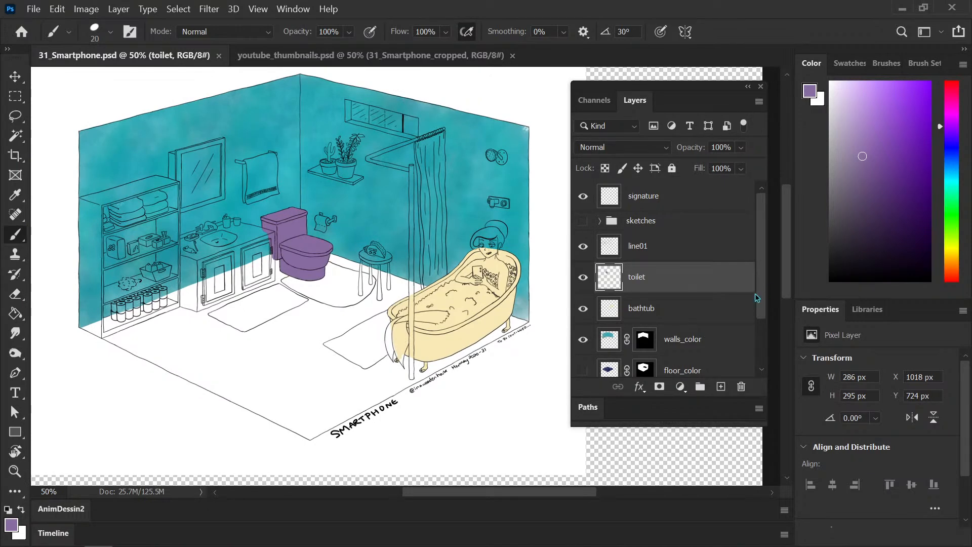
scroll(761, 298, "down", 2)
left_click(584, 301)
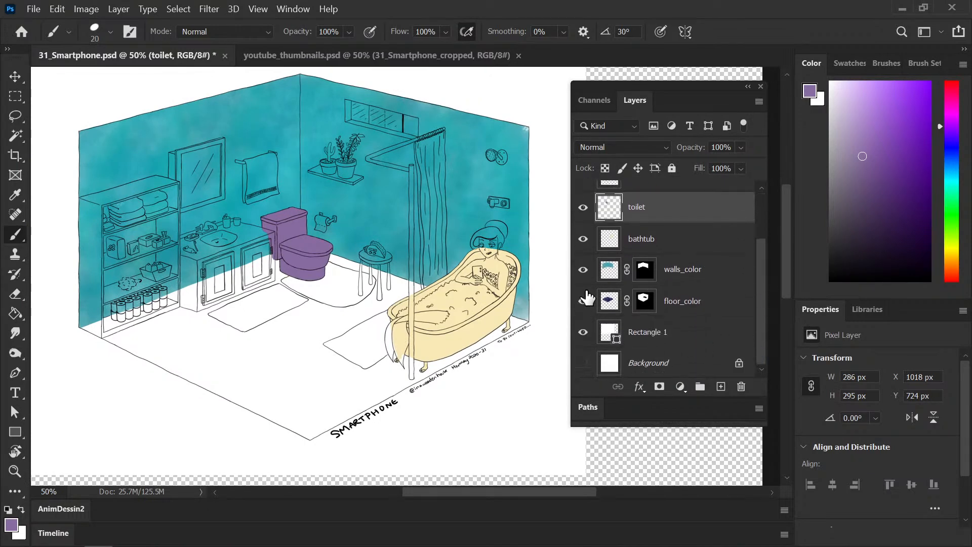
mouse_move(460, 321)
left_mouse_down()
mouse_move(440, 329)
mouse_move(448, 320)
left_mouse_up()
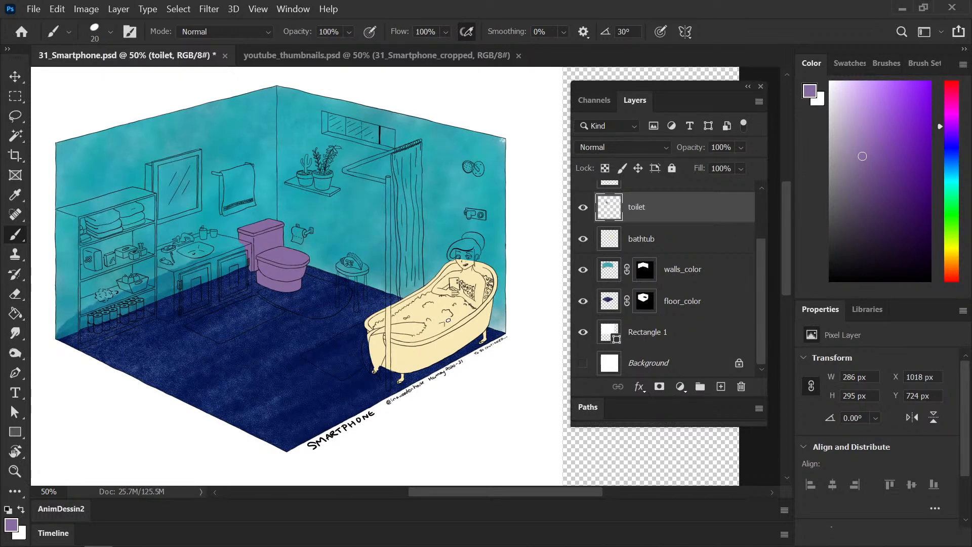
left_click_drag(440, 370, 462, 360)
key("ctrl+s")
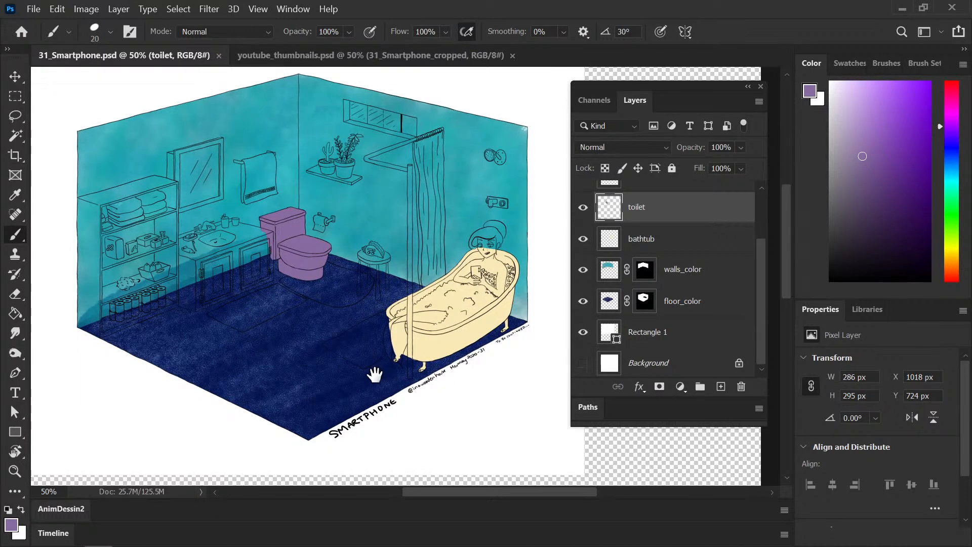
- Set the foreground color to dark purple and add a layer named shelves above the toilet layer
left_click_drag(376, 375, 366, 390)
left_click_drag(899, 180, 910, 212)
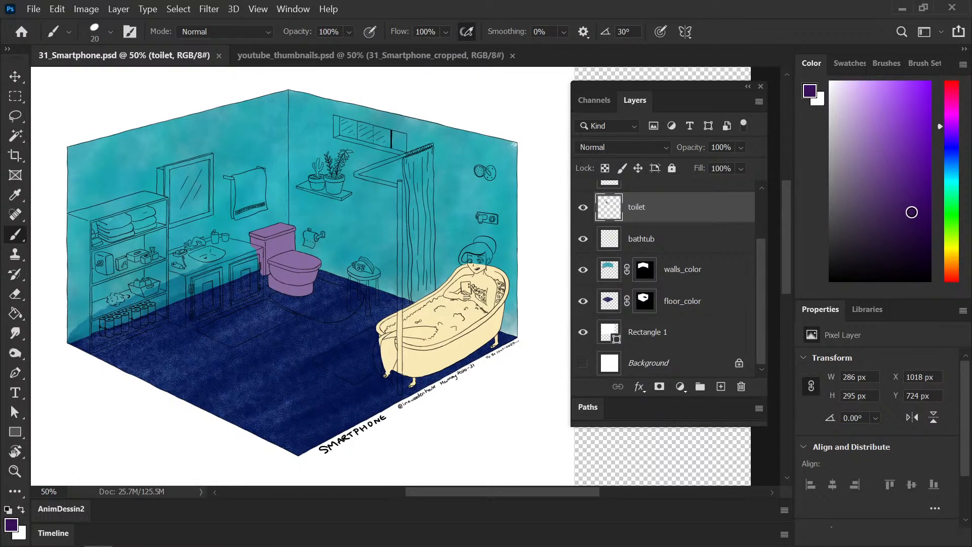
left_click(721, 386)
double_click(639, 220)
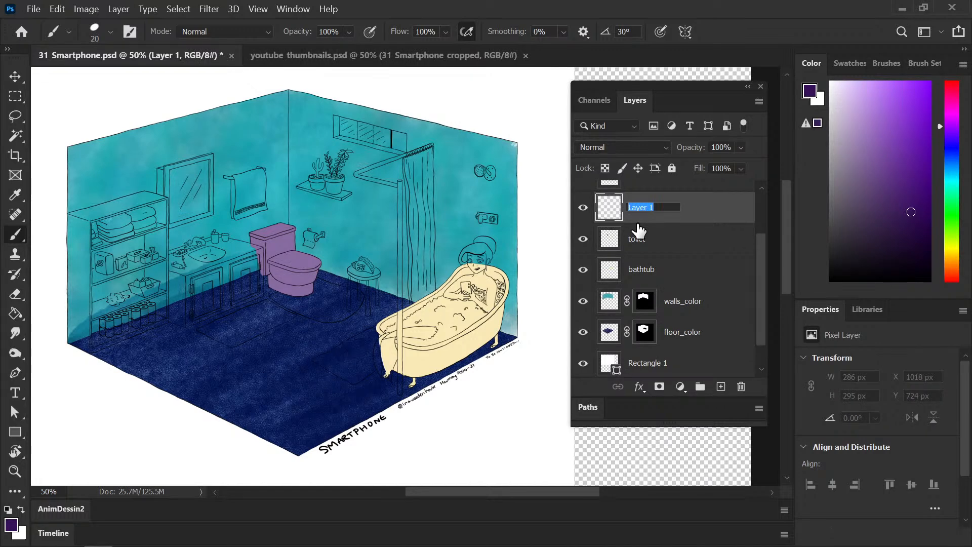
type("shel")
key("Return")
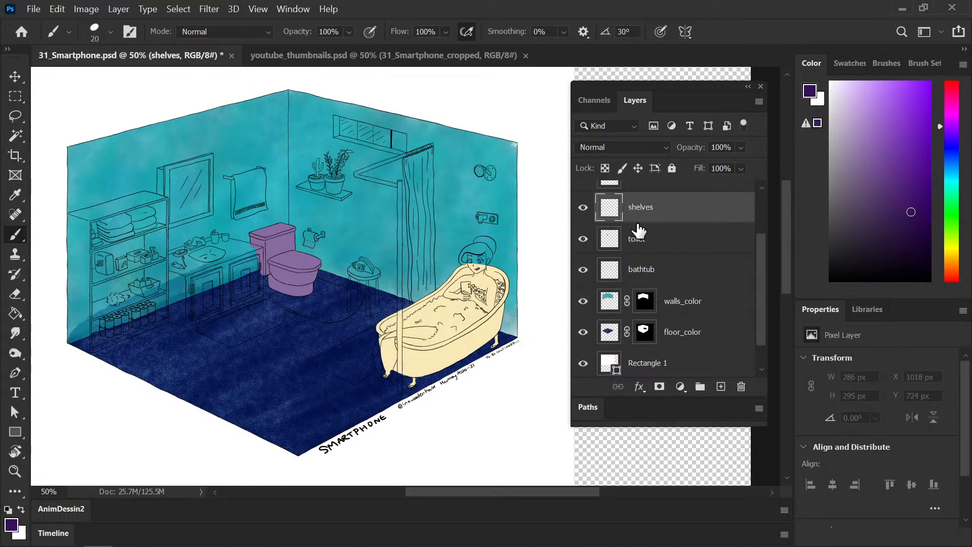
- Rename the bathtub layer to bathtub_color
double_click(643, 270)
type("_color")
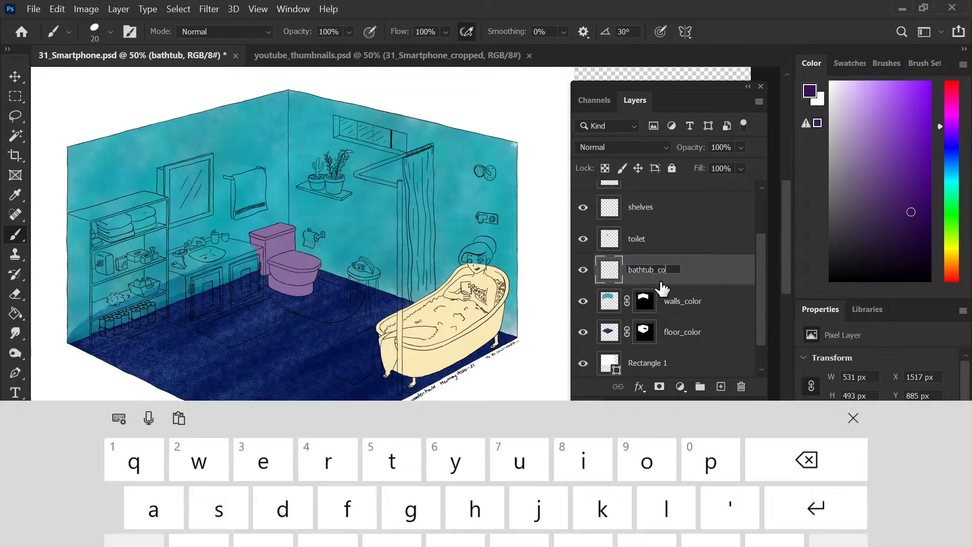
key("Return")
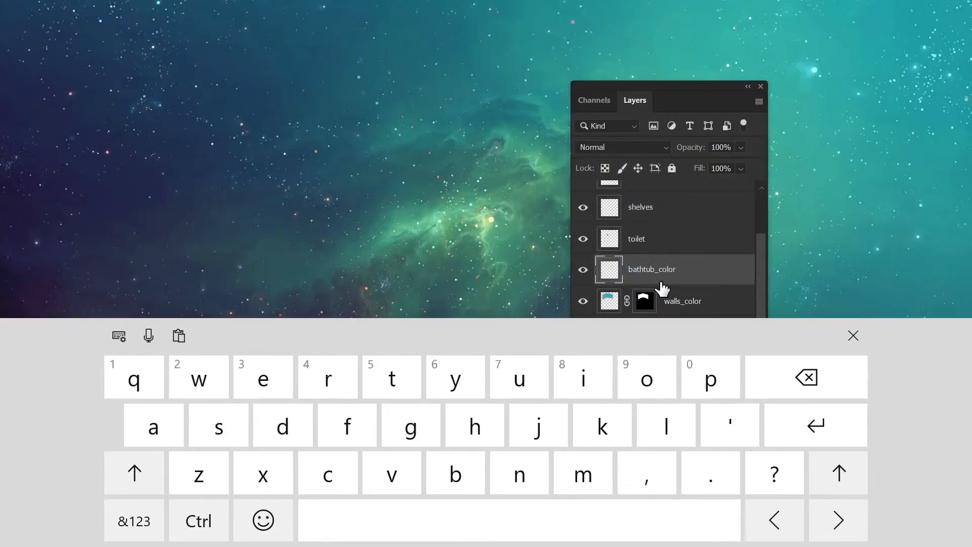
scroll(649, 245, "up", 3)
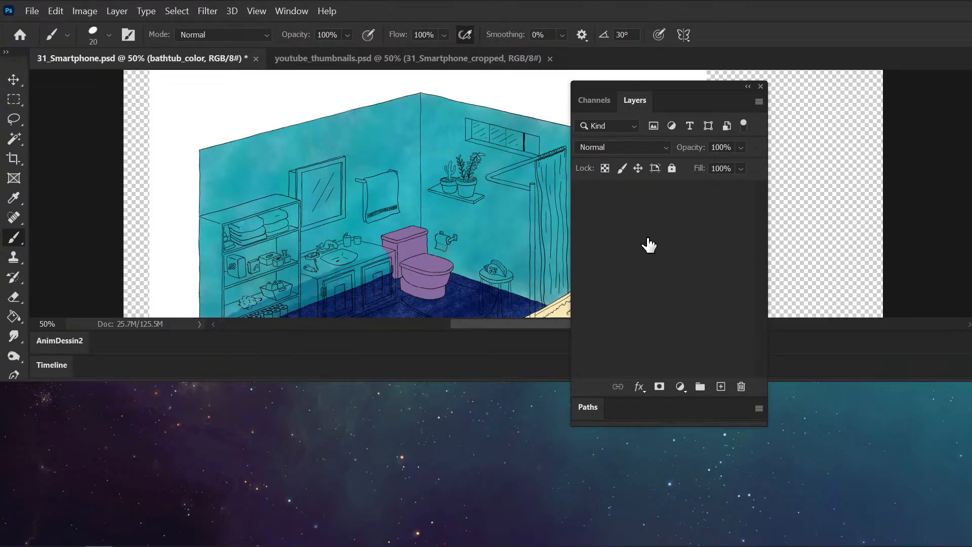
double_click(649, 246)
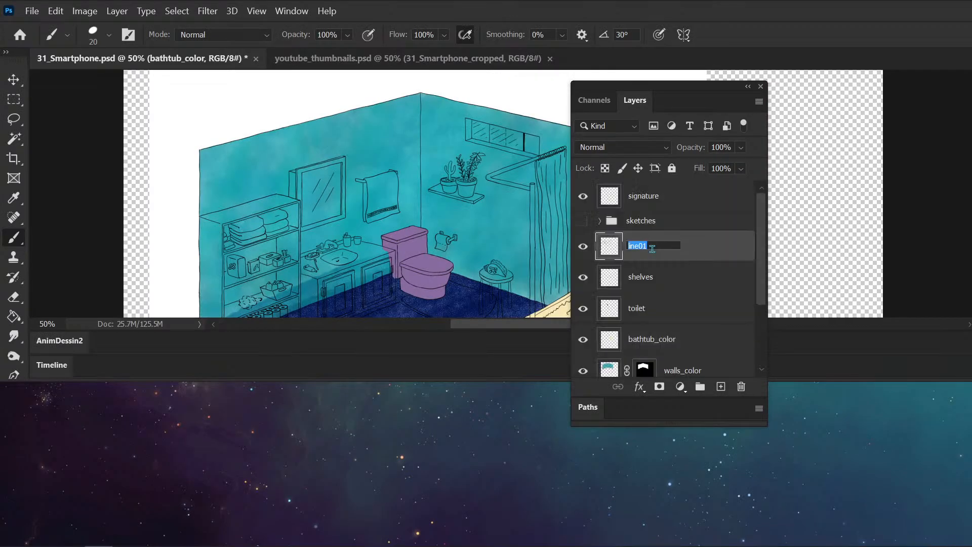
left_click(853, 335)
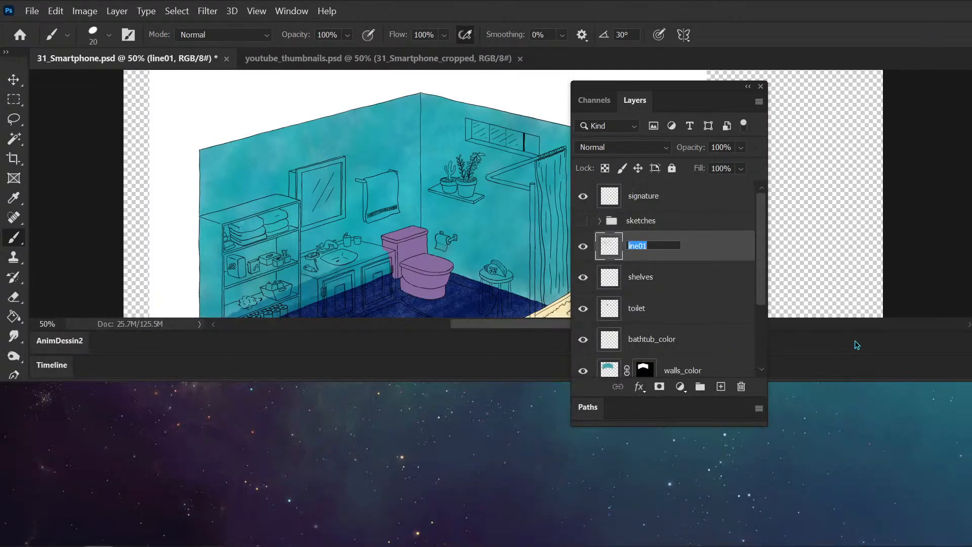
mouse_move(727, 11)
left_mouse_down()
mouse_move(699, 57)
mouse_move(694, 40)
mouse_move(726, 4)
left_mouse_up()
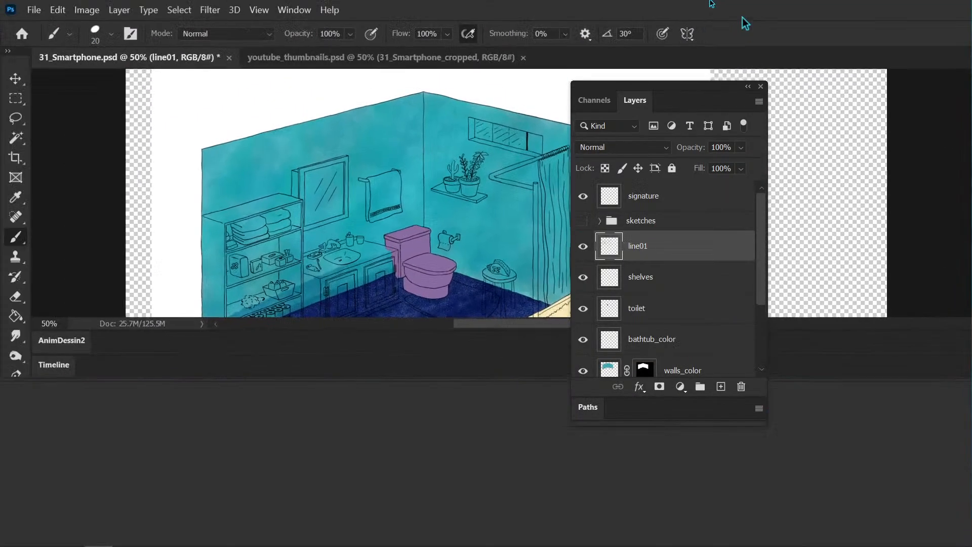
- Rename the toilet layer to toilet_color
scroll(759, 289, "down", 1)
scroll(760, 289, "down", 1)
double_click(647, 273)
left_click(651, 275)
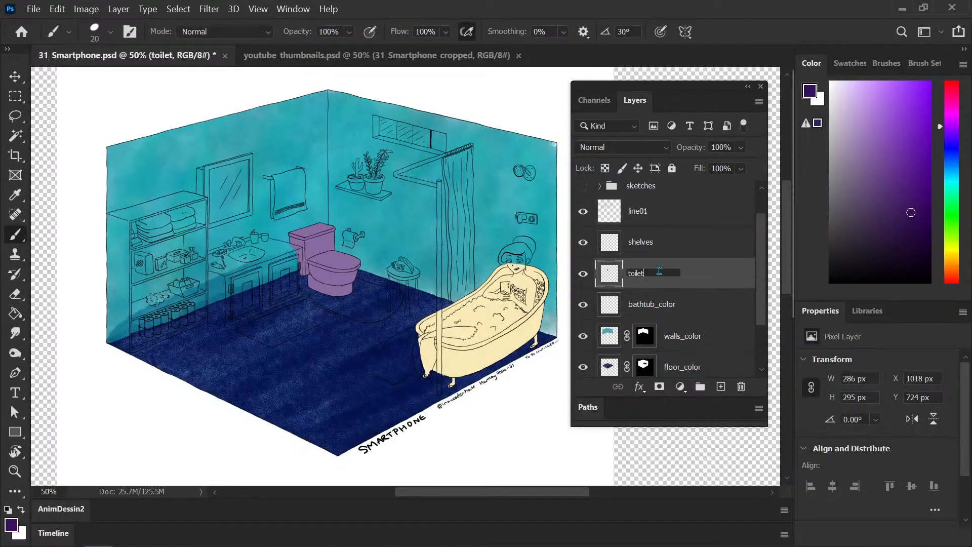
type("_color")
key("Return")
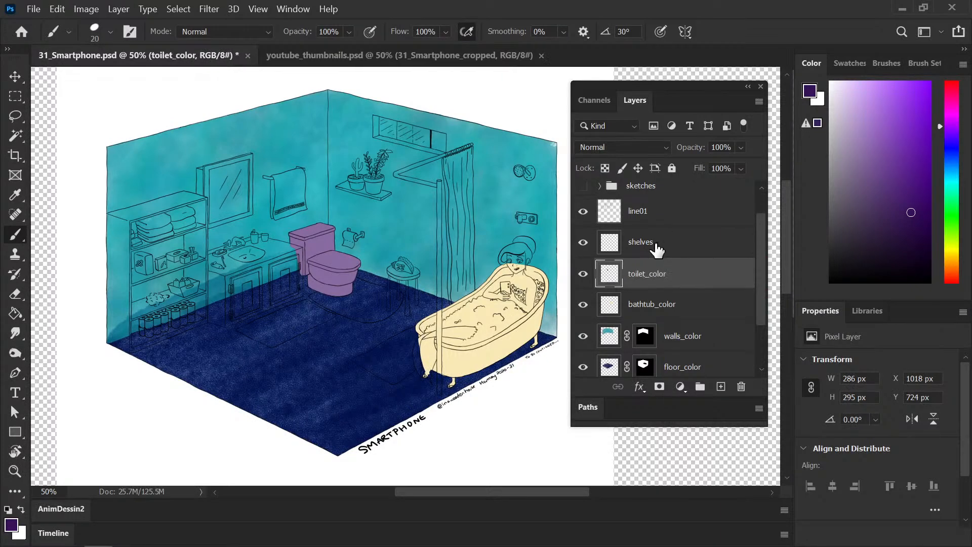
- Rename the shelves layer to shelves_color
double_click(650, 243)
left_click(666, 241)
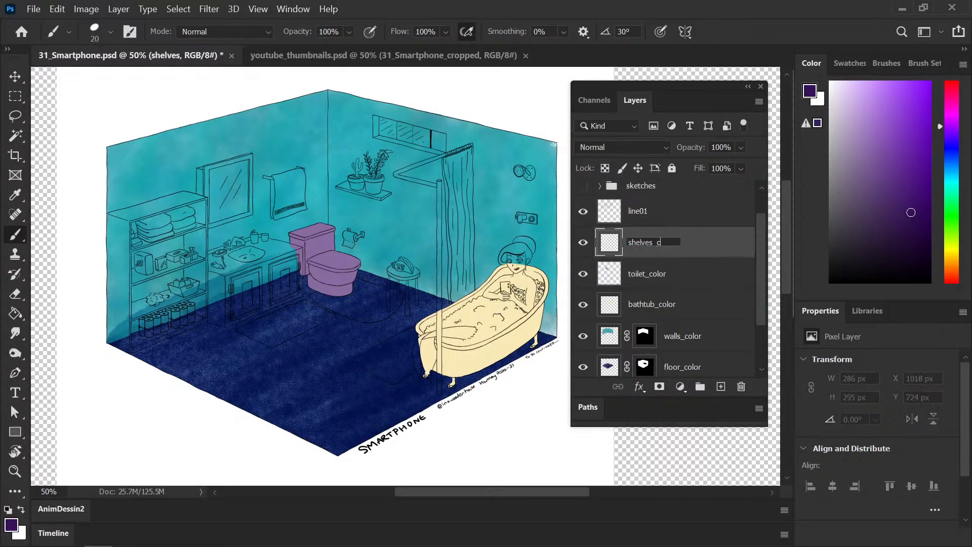
type("_color")
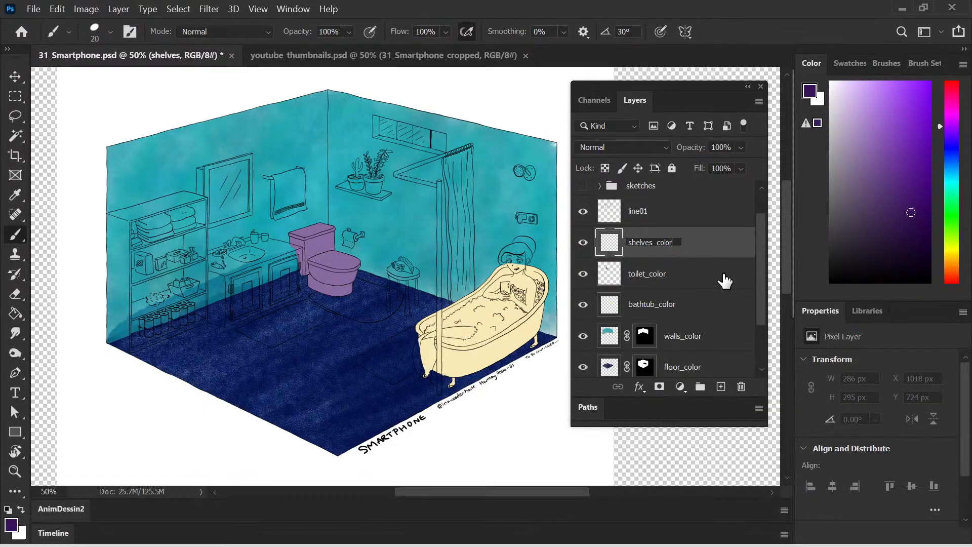
key("Return")
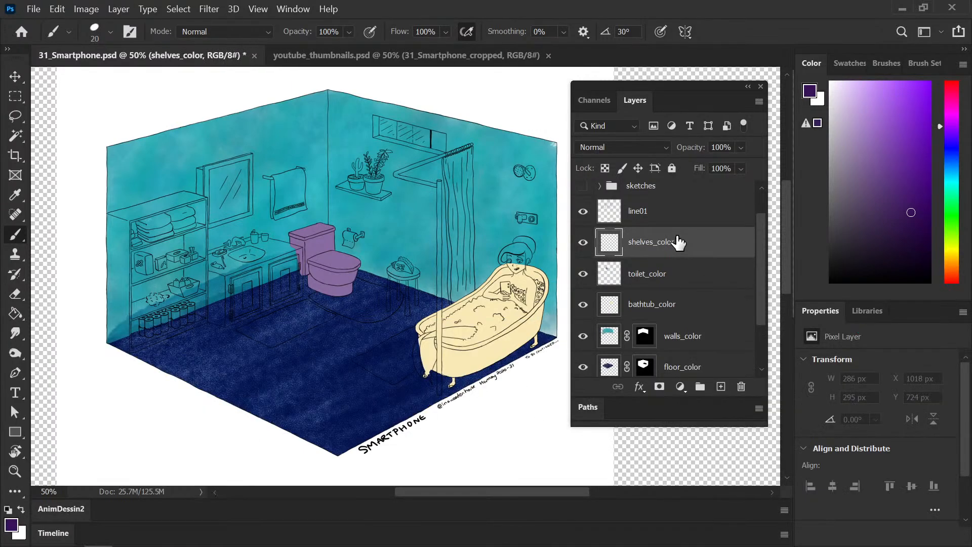
- Paint a dark purple Brush stroke down the upper part of the shelving unit's outer left edge
key("ctrl+plus")
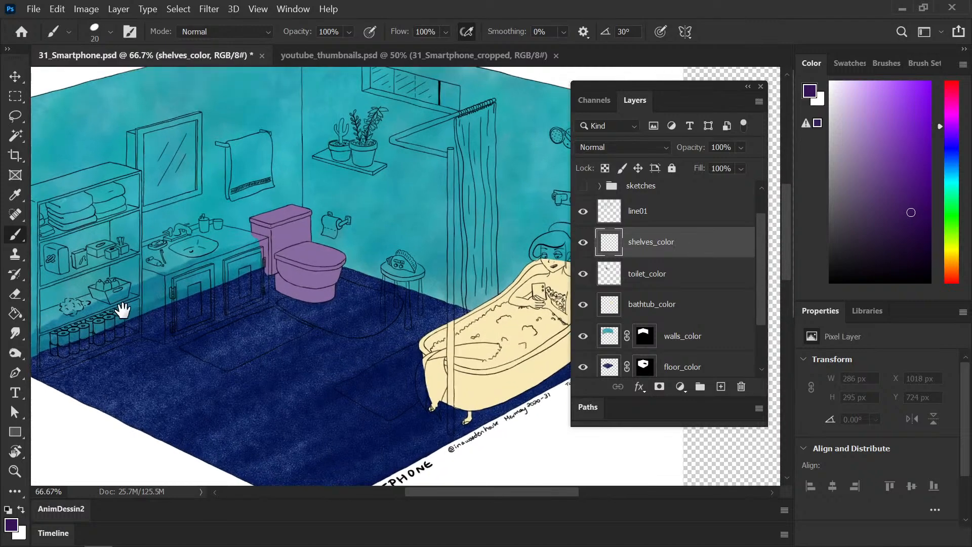
left_click_drag(121, 310, 307, 314)
key("ctrl+plus")
left_click_drag(171, 256, 198, 230)
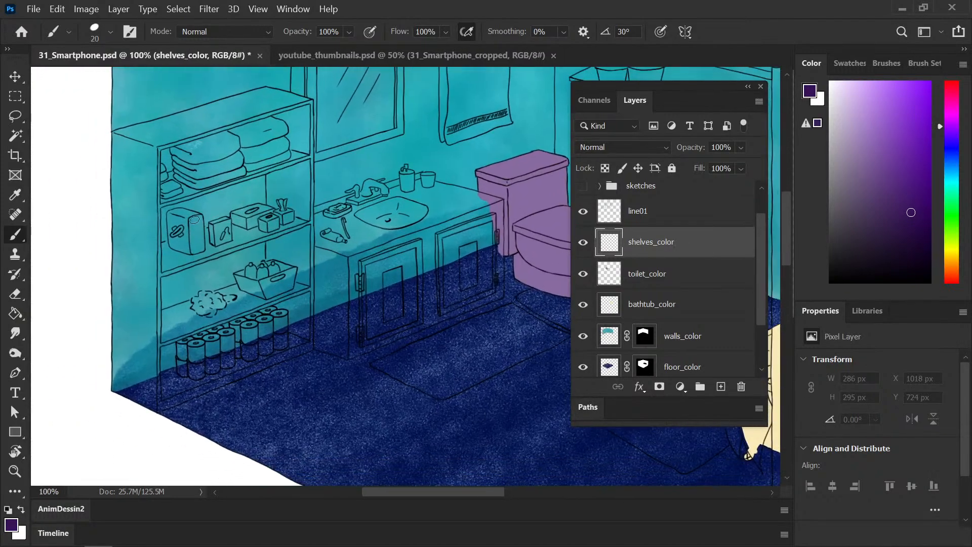
left_click_drag(116, 135, 116, 200)
key("ctrl+plus")
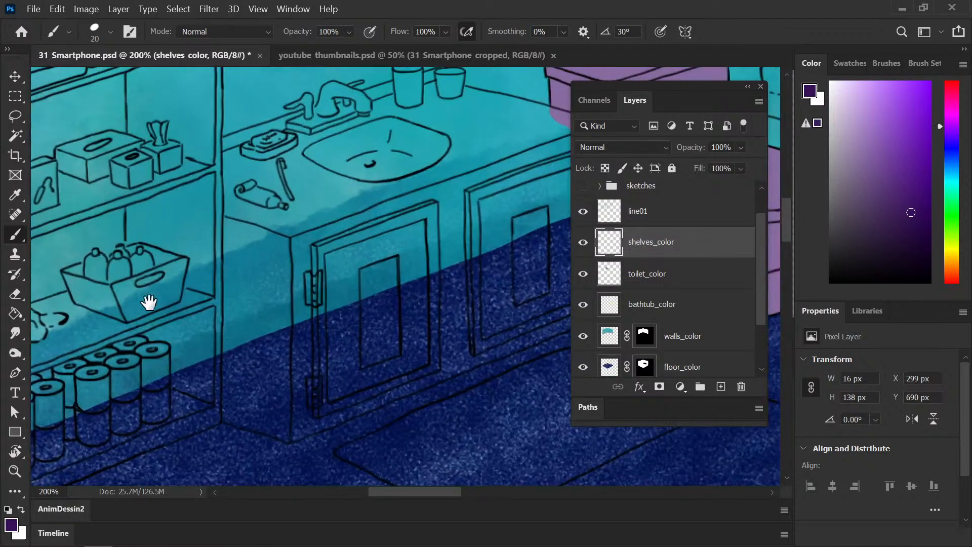
left_click_drag(144, 300, 302, 332)
left_click_drag(191, 245, 187, 386)
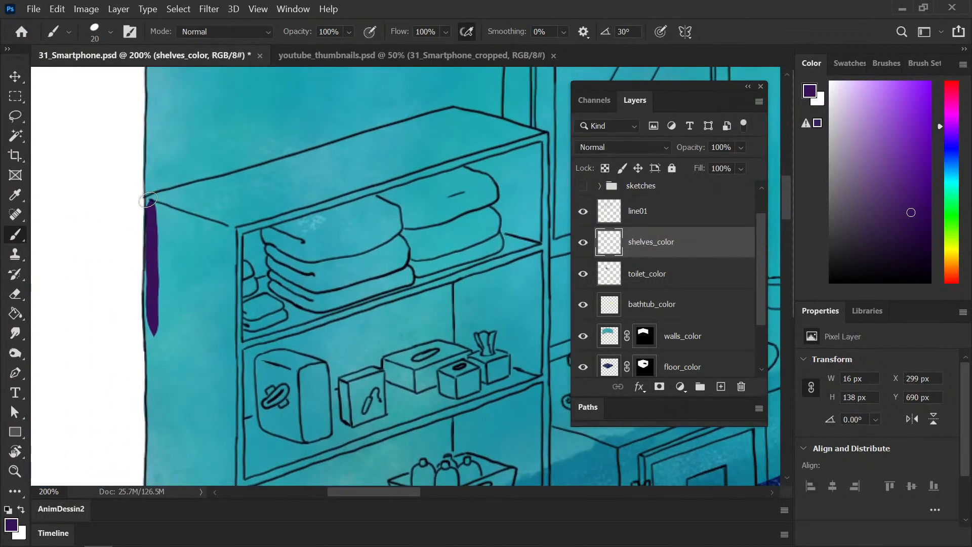
- Paint dark purple along the back edge and surface of the shelving unit's top board
left_click_drag(148, 199, 249, 172)
key("e")
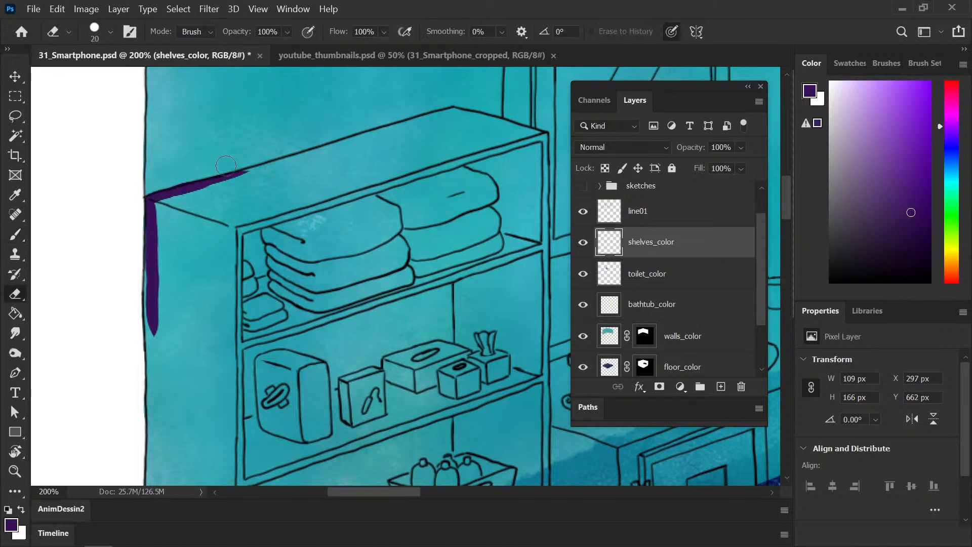
key("b")
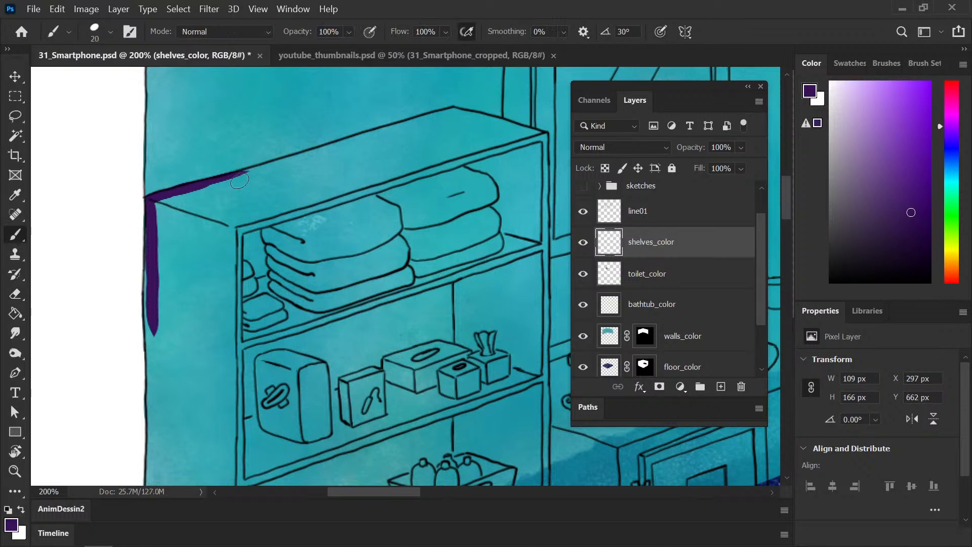
left_click_drag(238, 179, 366, 151)
left_click_drag(239, 176, 389, 130)
key("space")
mouse_move(336, 156)
left_mouse_down()
mouse_move(269, 177)
mouse_move(337, 149)
mouse_move(312, 154)
mouse_move(376, 168)
mouse_move(139, 243)
left_mouse_up()
left_click_drag(128, 300, 209, 158)
- Continue the dark purple outline down the shelving unit's outer left edge to the floor
left_click_drag(126, 110, 130, 258)
left_click_drag(131, 207, 131, 336)
mouse_move(133, 263)
left_mouse_down()
mouse_move(110, 170)
mouse_move(106, 225)
left_mouse_up()
left_click_drag(106, 190, 108, 267)
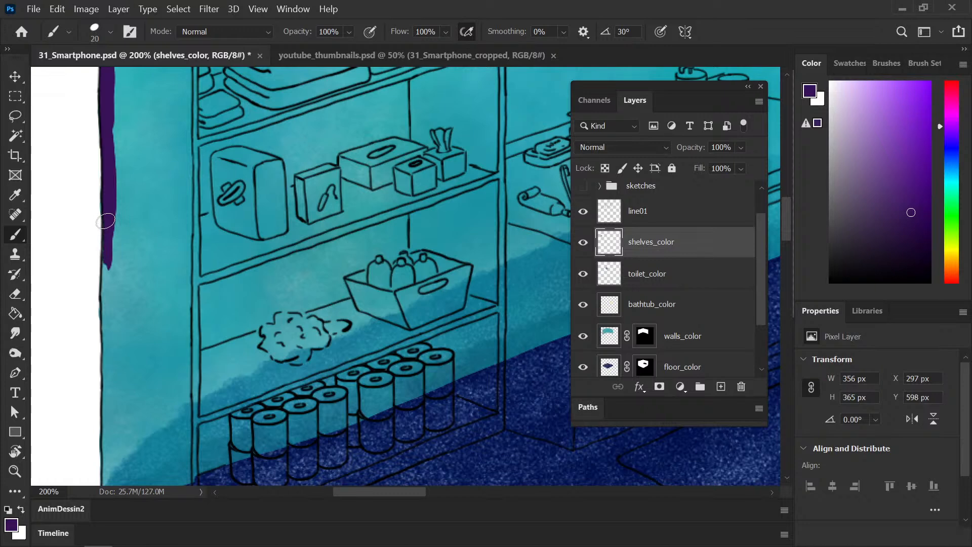
left_click_drag(106, 221, 106, 344)
left_click_drag(106, 240, 108, 386)
mouse_move(105, 316)
left_mouse_down()
mouse_move(118, 412)
mouse_move(100, 206)
mouse_move(96, 260)
left_mouse_up()
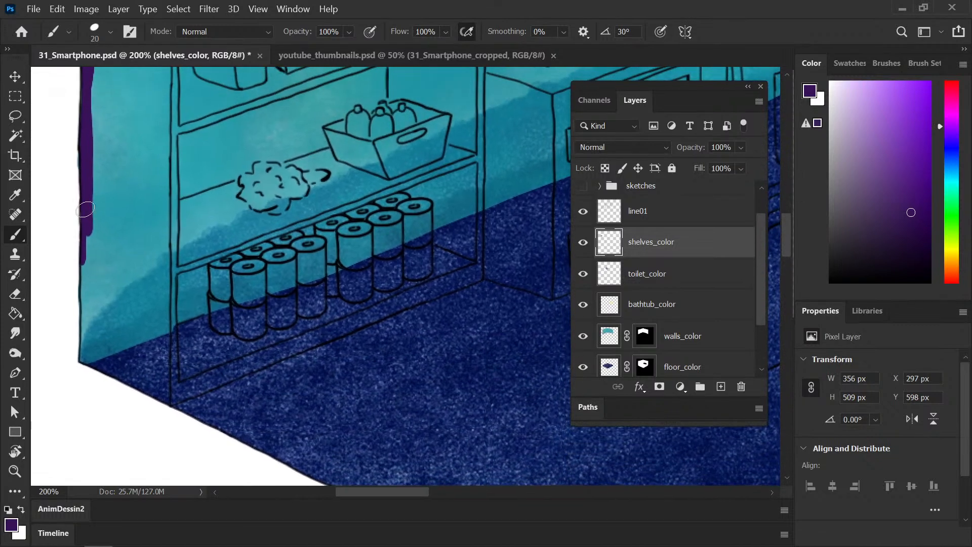
left_click_drag(92, 223, 91, 322)
left_click_drag(82, 259, 84, 361)
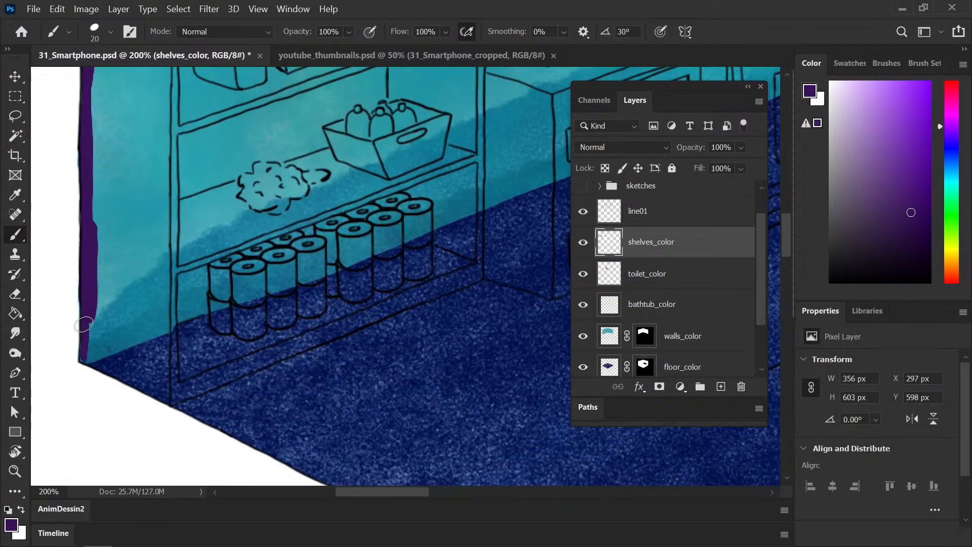
- Paint the bottom corners of the shelving unit's side panel dark purple and hide the floor_color layer
mouse_move(84, 324)
left_mouse_down()
mouse_move(142, 354)
mouse_move(108, 334)
mouse_move(87, 362)
mouse_move(103, 337)
mouse_move(97, 375)
left_mouse_up()
key("e")
key("b")
left_click(168, 398)
left_click(591, 363)
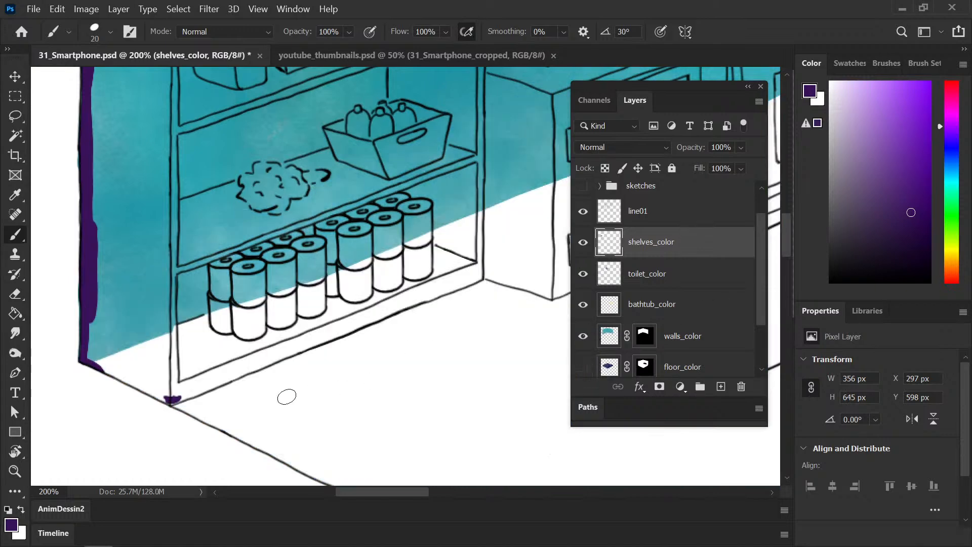
- Clean up the front bottom corner with the Eraser and paint the side panel's bottom edge dark purple
key("e")
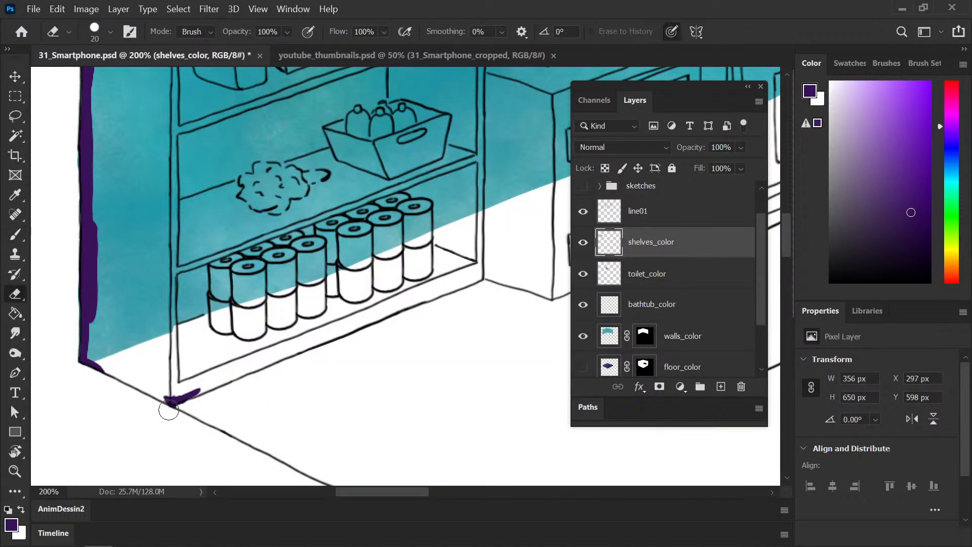
left_click_drag(169, 410, 212, 386)
key("b")
key("e")
key("b")
mouse_move(98, 365)
left_mouse_down()
mouse_move(165, 400)
mouse_move(148, 391)
left_mouse_up()
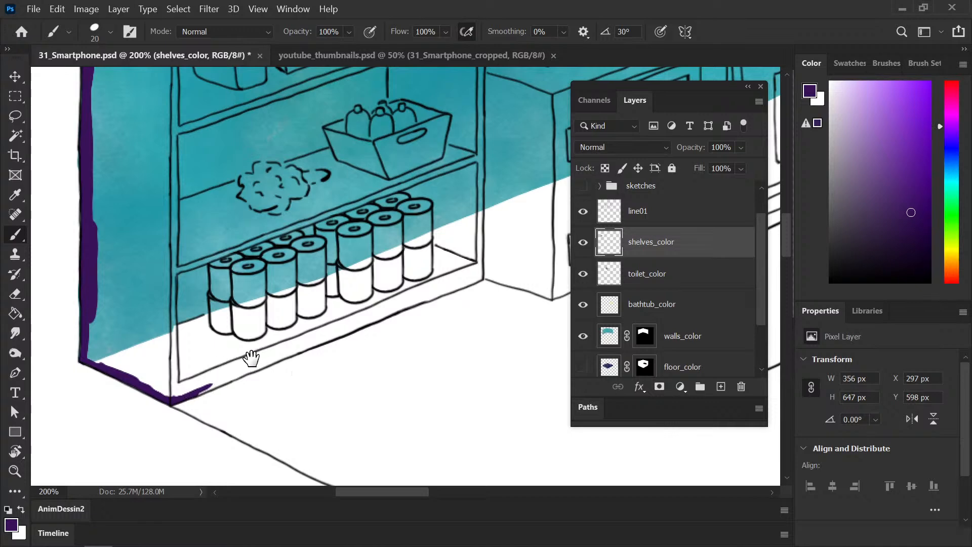
- Outline the shelving unit's front bottom edge and the lower part of its right post in dark purple
left_click_drag(252, 358, 202, 360)
mouse_move(144, 394)
left_mouse_down()
mouse_move(223, 360)
mouse_move(119, 388)
mouse_move(353, 299)
left_mouse_up()
mouse_move(352, 264)
left_mouse_down()
mouse_move(349, 274)
mouse_move(349, 214)
left_mouse_up()
left_click(351, 161, "shift")
- Extend the dark purple outline up the right post past the washbasin counter to the towel shelf
left_click_drag(363, 146, 293, 309)
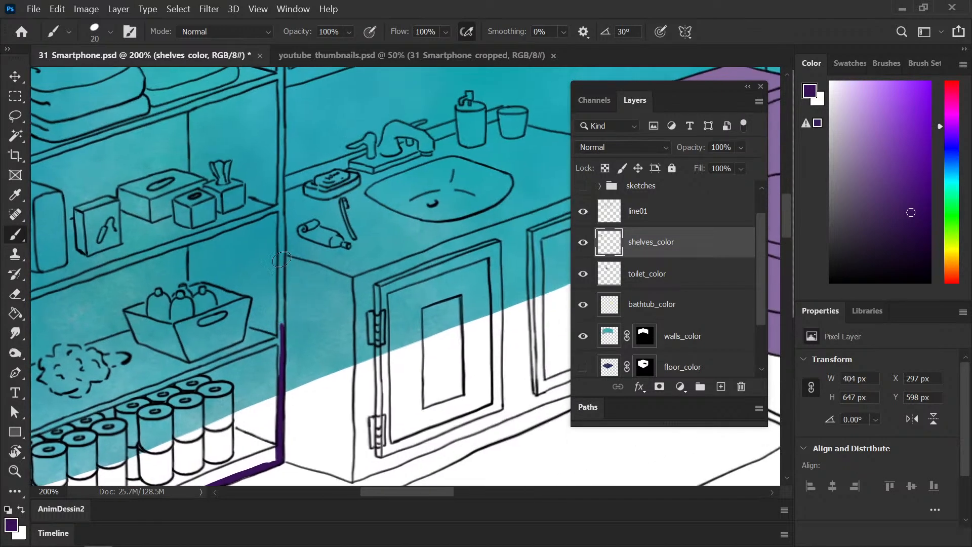
left_click(280, 249, "shift")
left_click(280, 205, "shift")
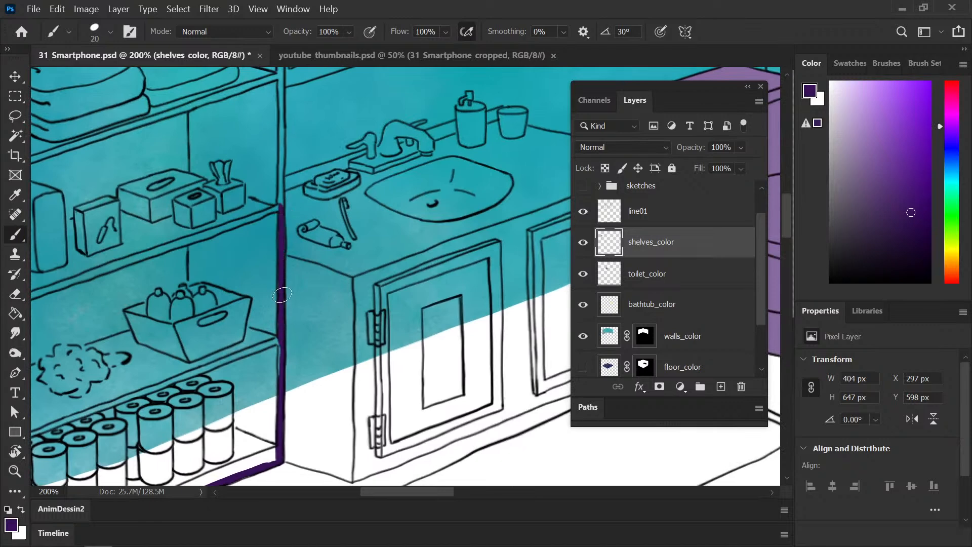
left_click_drag(283, 166, 245, 256)
left_click(244, 215, "shift")
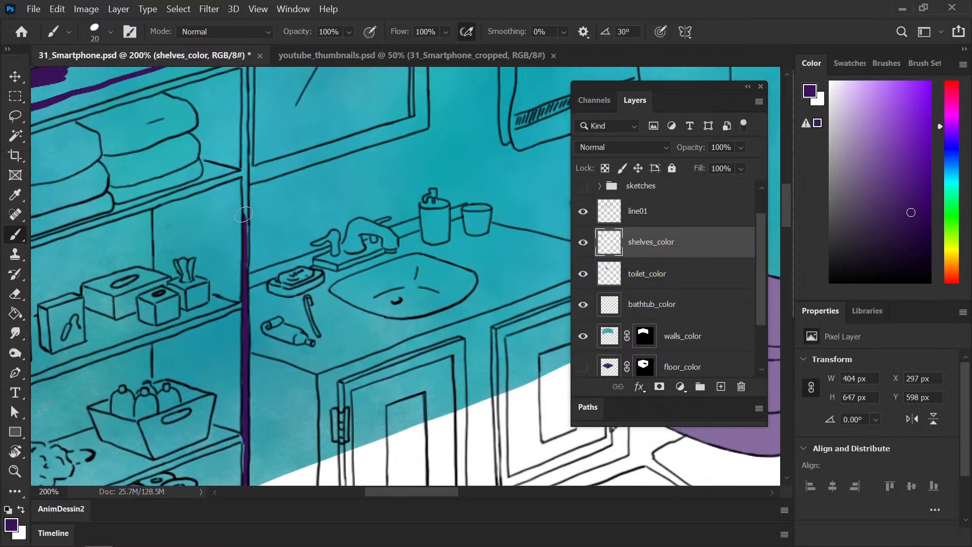
left_click_drag(242, 193, 245, 236)
mouse_move(246, 164)
left_mouse_down()
mouse_move(227, 218)
mouse_move(230, 260)
mouse_move(162, 293)
mouse_move(104, 280)
left_mouse_up()
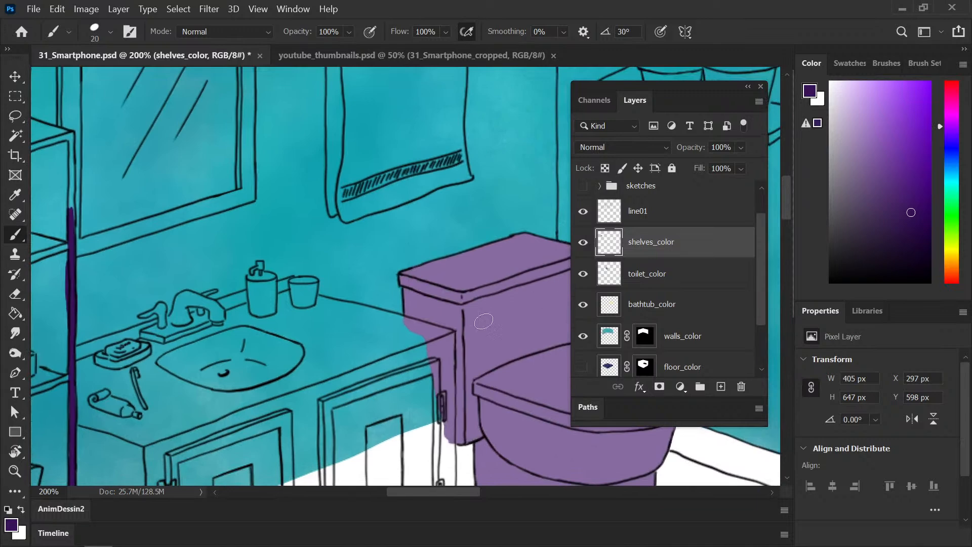
- Finish the right post's top end and paint the top board's short right edge to close the shelving outline
left_click_drag(504, 329, 363, 282)
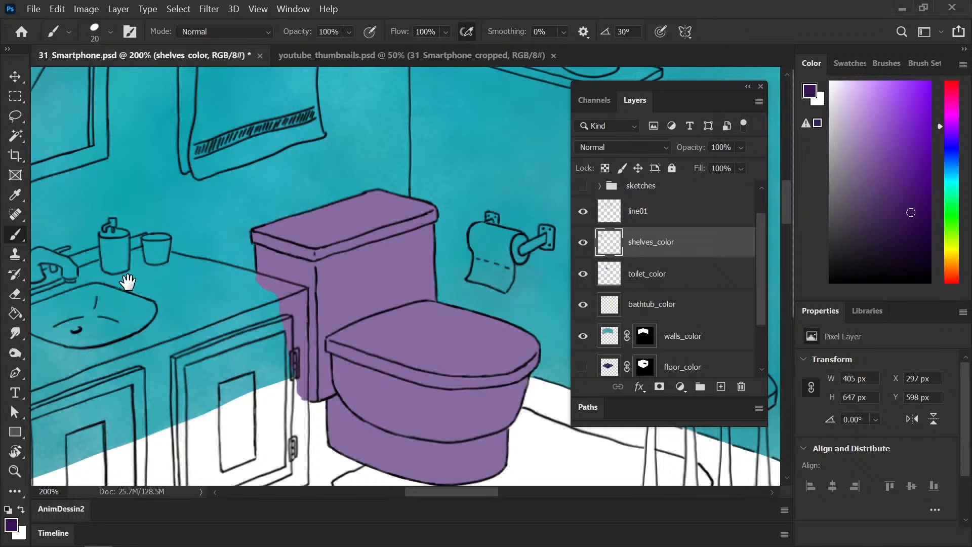
left_click_drag(127, 277, 260, 314)
left_click_drag(138, 247, 208, 245)
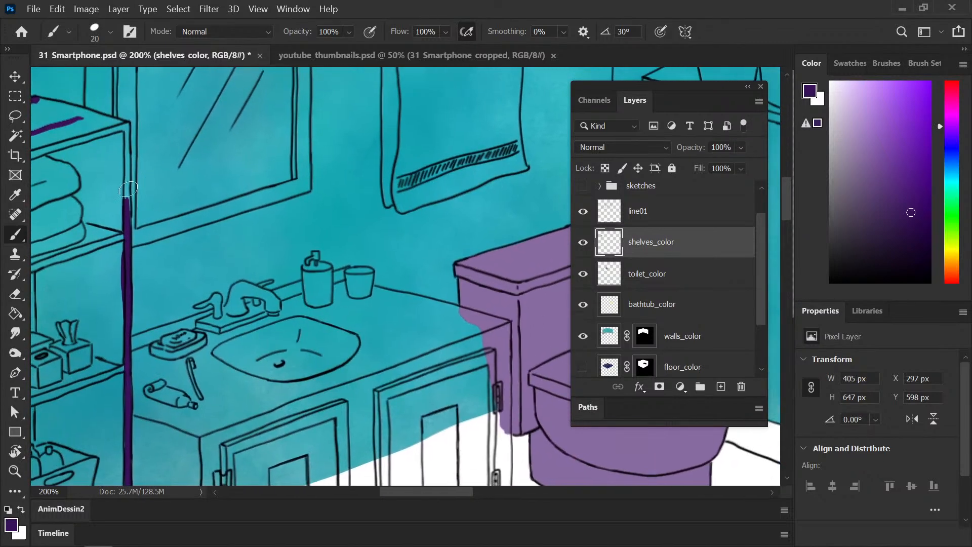
left_click_drag(124, 190, 126, 126)
left_click_drag(169, 199, 253, 248)
left_click_drag(117, 151, 191, 167)
key("ctrl+z")
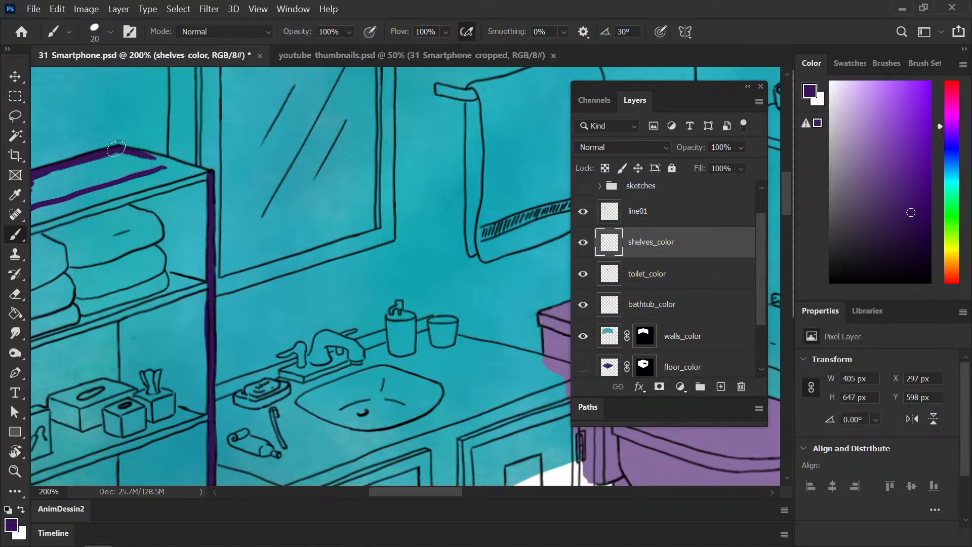
left_click_drag(116, 149, 197, 170)
key("ctrl+z")
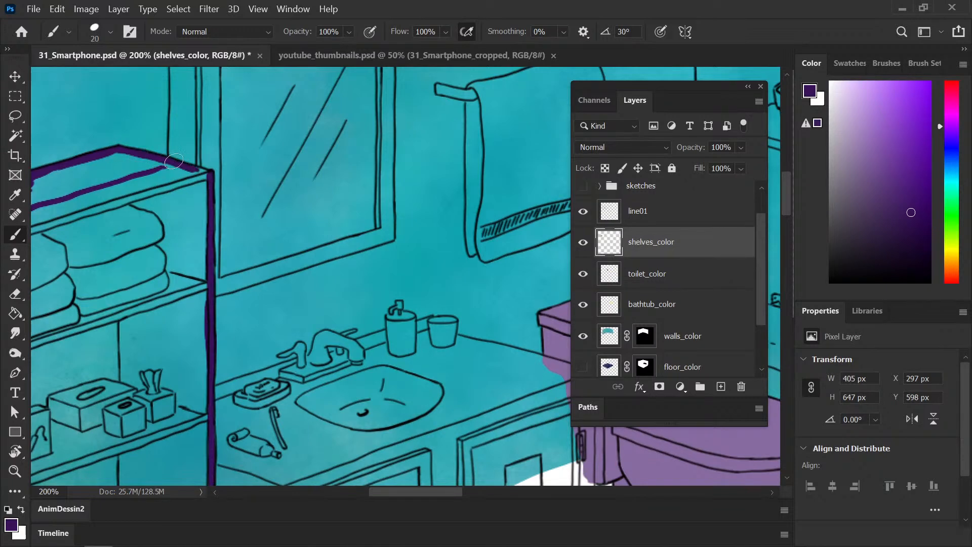
scroll(161, 160, "down", 5)
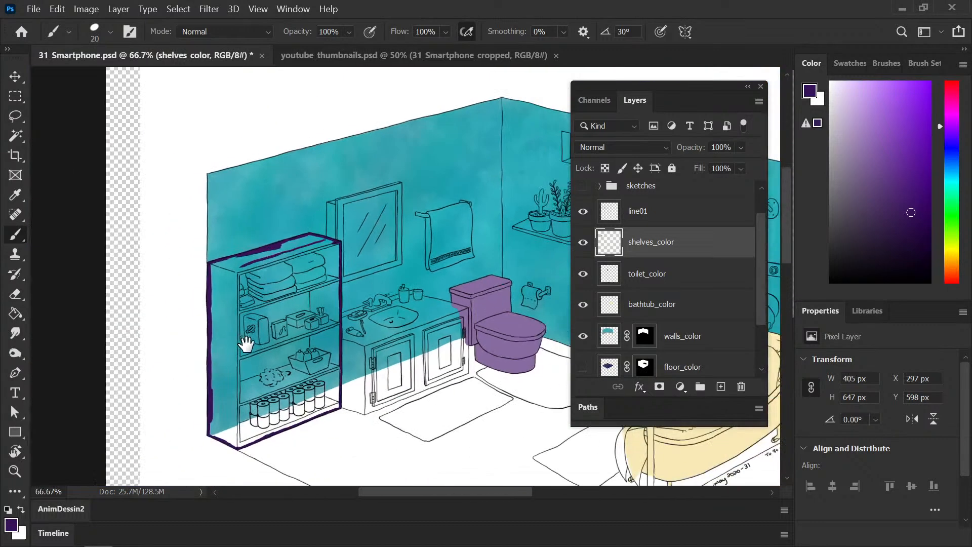
- Select the area inside the shelving unit's outline with the Magic Wand and expand the selection by 2 pixels
left_click_drag(247, 345, 96, 269)
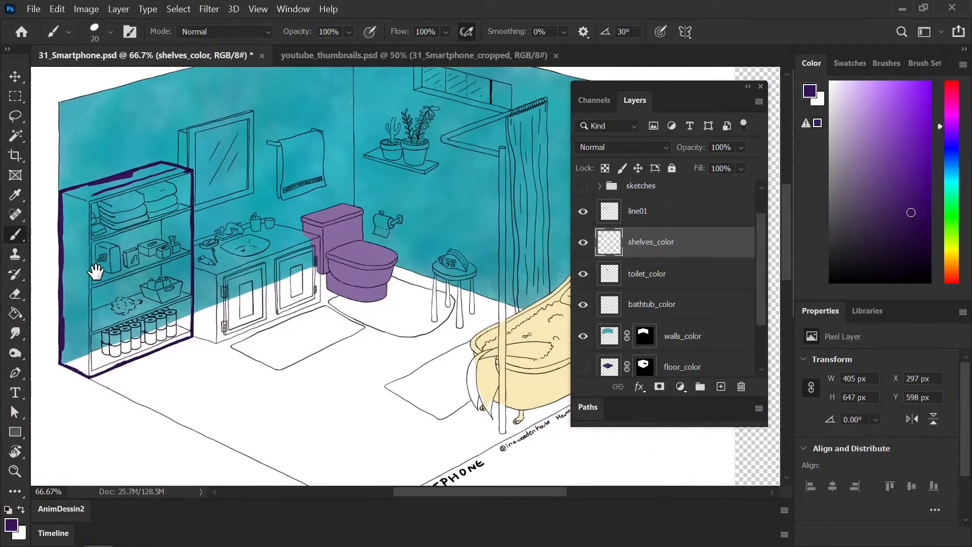
left_click(15, 136)
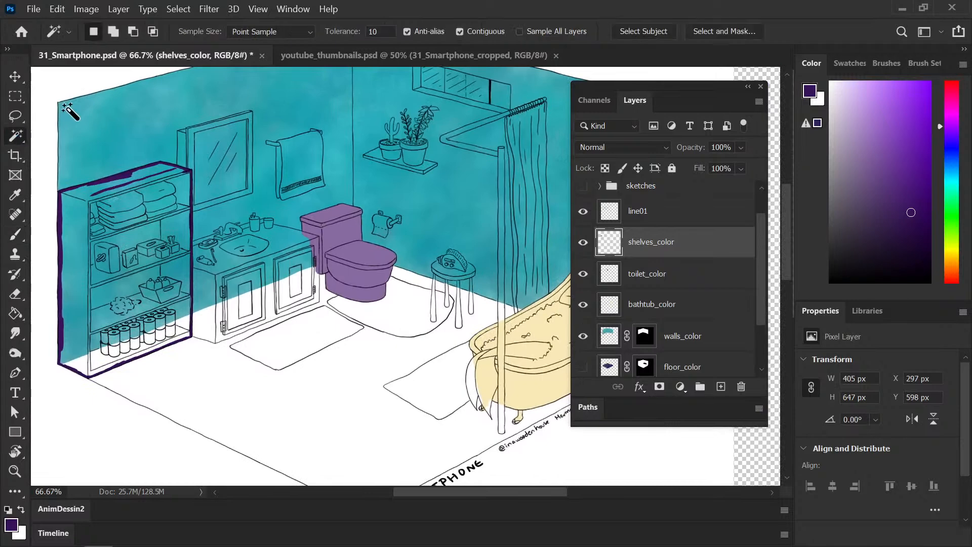
left_click(152, 256)
left_click(178, 9)
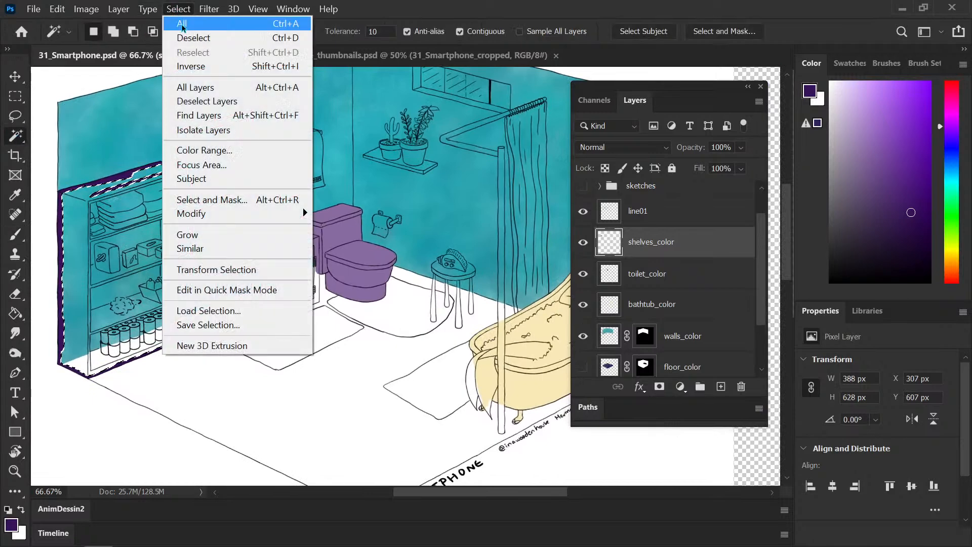
mouse_move(238, 214)
left_click(88, 242)
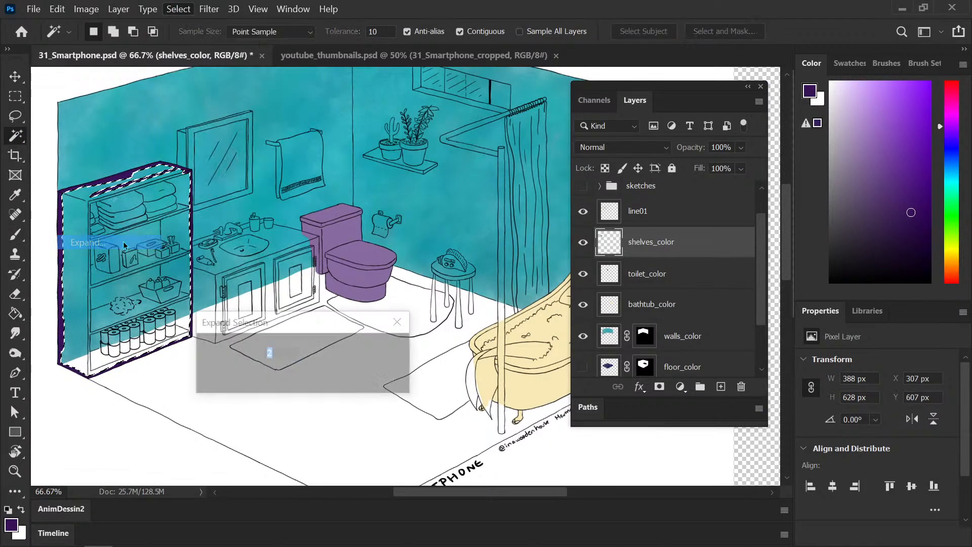
left_click(375, 350)
- Fill the selected shelving area with dark purple using the Paint Bucket, deselect it and return to the Brush tool
key("g")
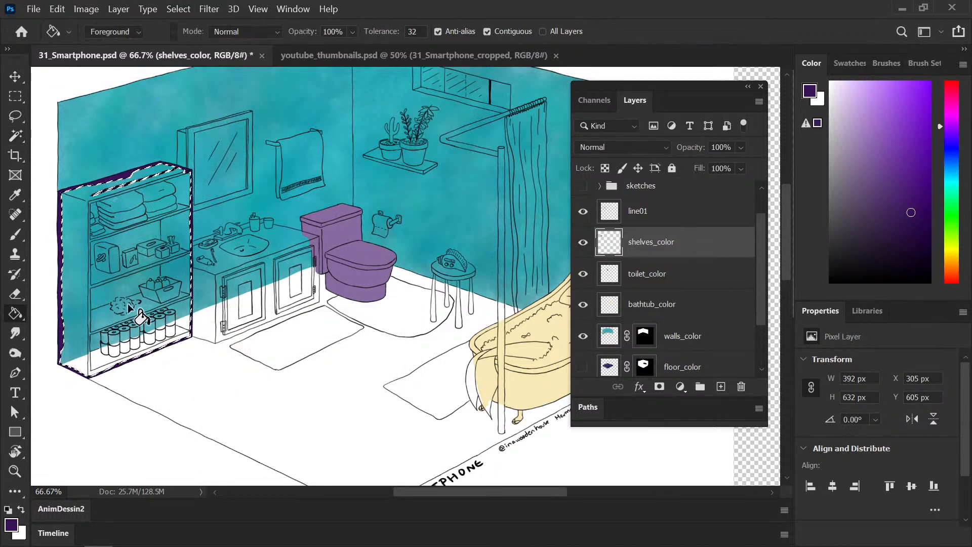
left_click(154, 304)
key("ctrl+d")
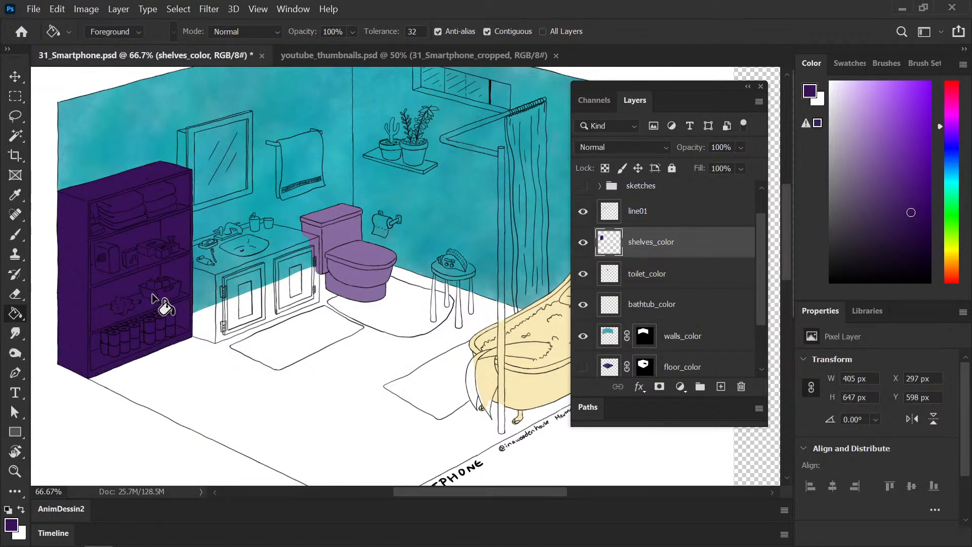
key("b")
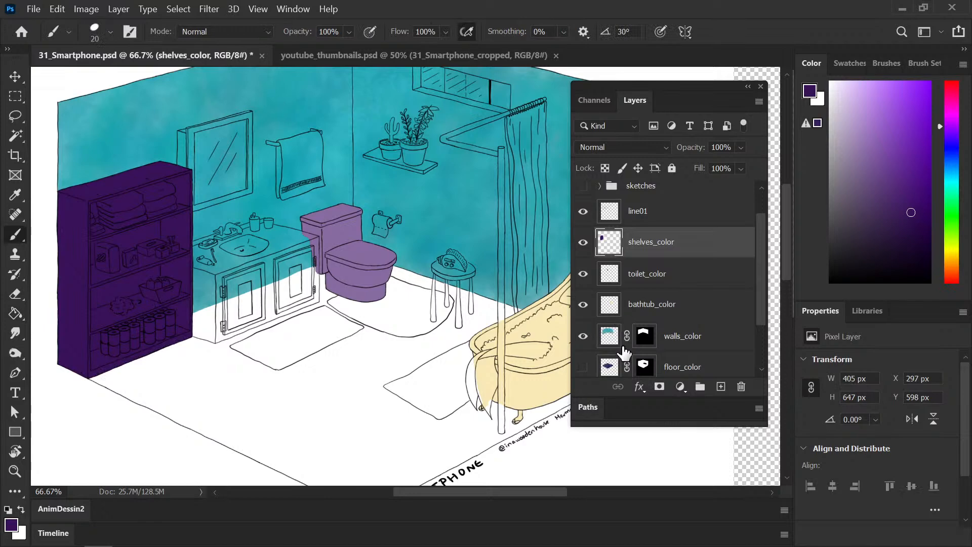
- Show the floor_color layer, save the document and view the whole bathroom drawing
left_click(583, 366)
key("ctrl+s")
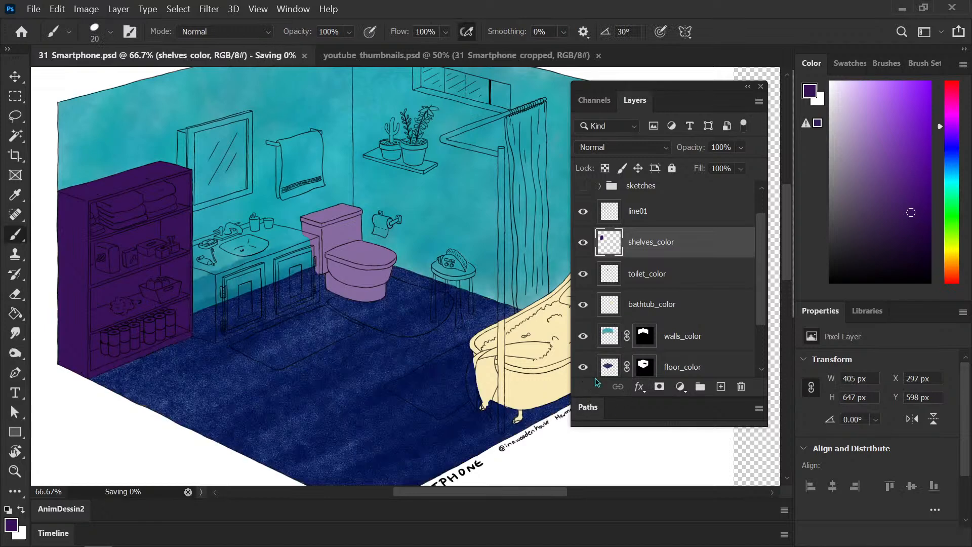
key("ctrl+minus")
key("ctrl+minus")
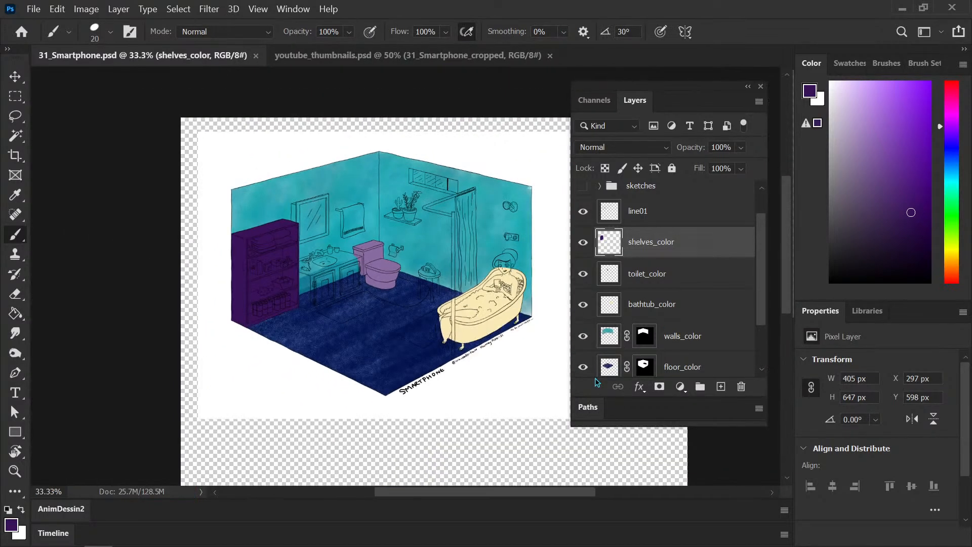
key("ctrl+plus")
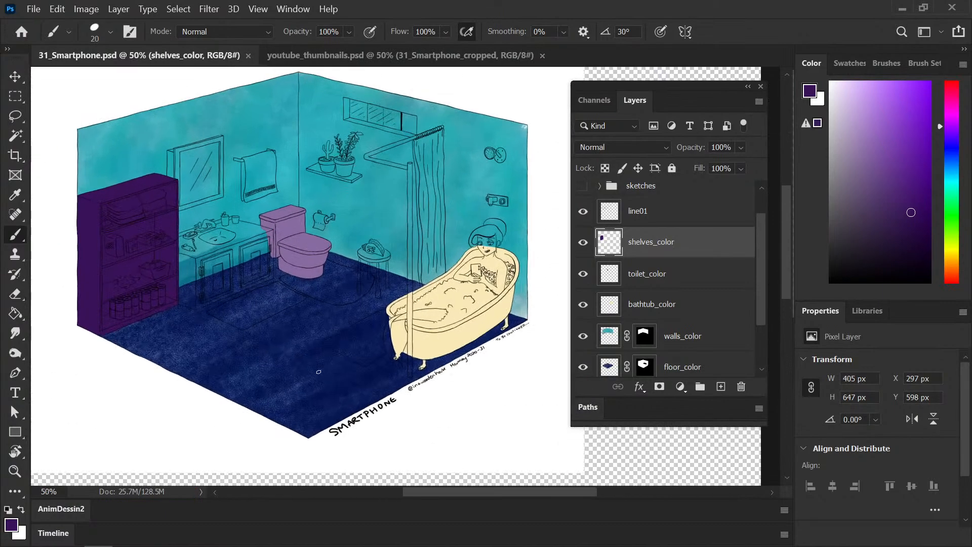
left_click_drag(314, 380, 302, 388)
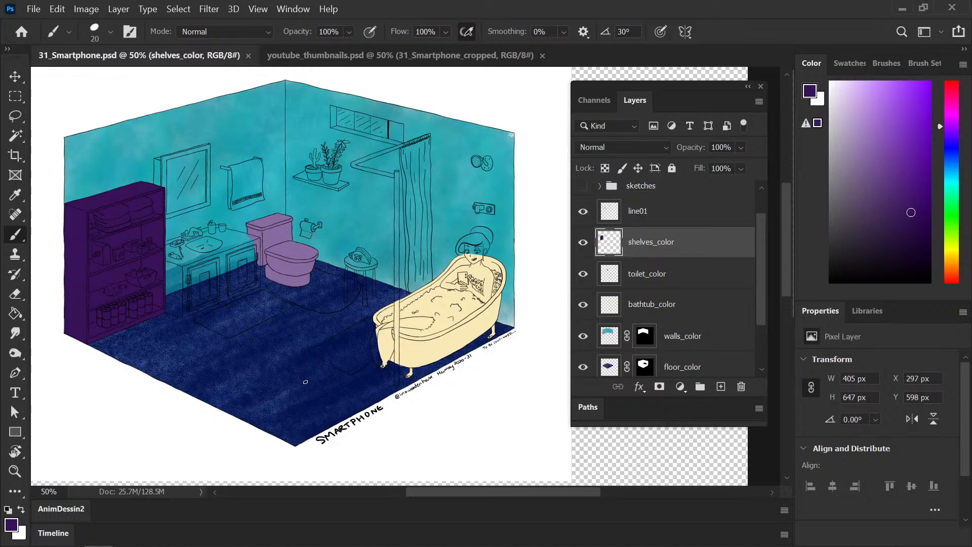
- Open a Hue/Saturation adjustment on shelves_color and try hue -105, saturation +53 and lightness +32
left_click(118, 9)
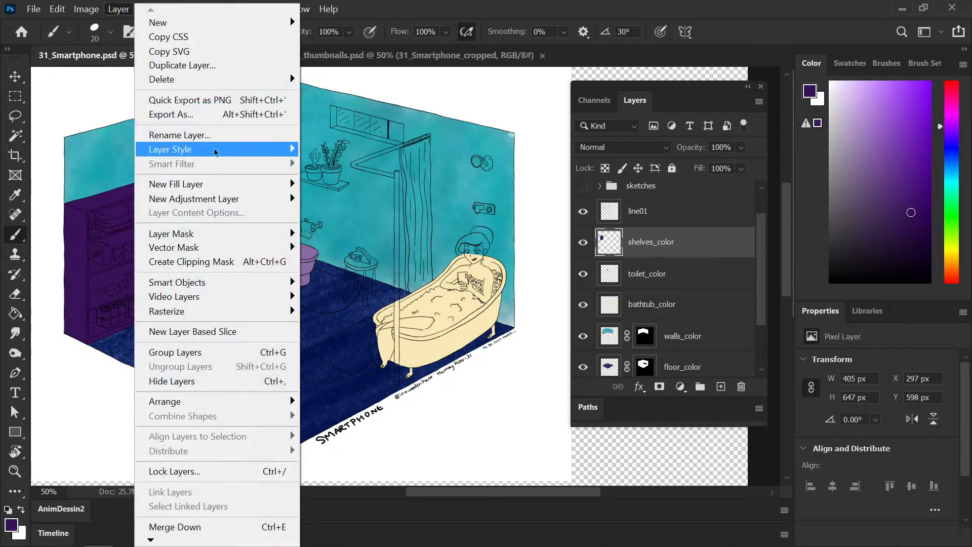
left_click(86, 9)
mouse_move(152, 52)
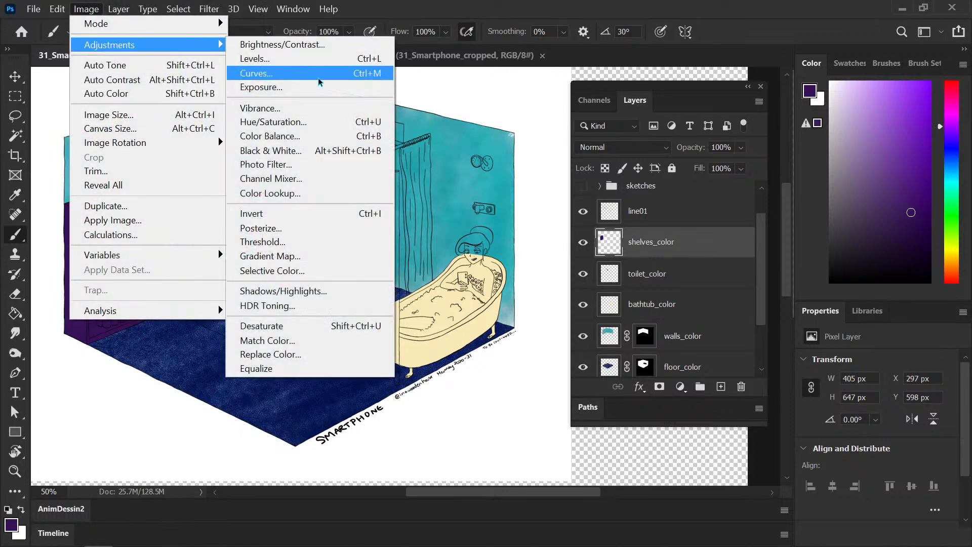
left_click(306, 120)
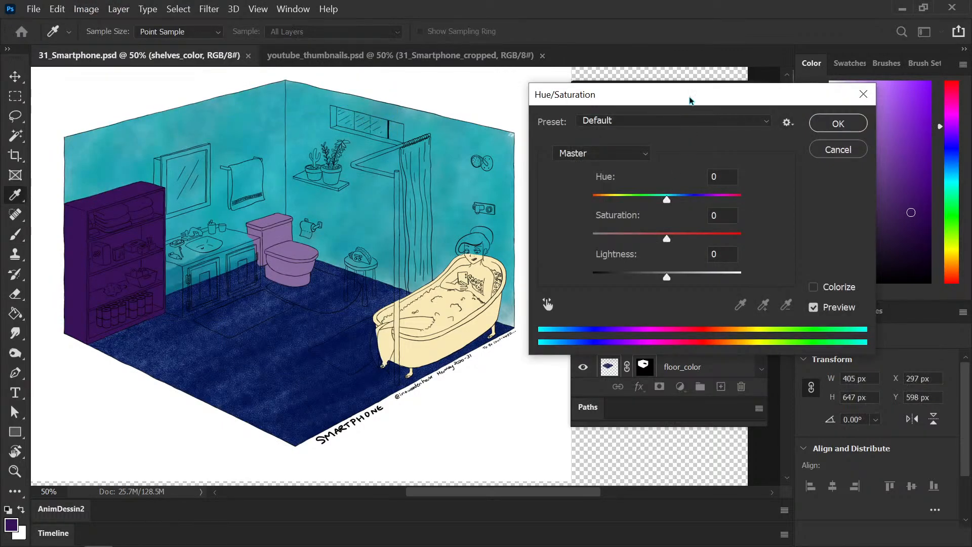
left_click_drag(692, 97, 699, 88)
left_click_drag(672, 192, 623, 197)
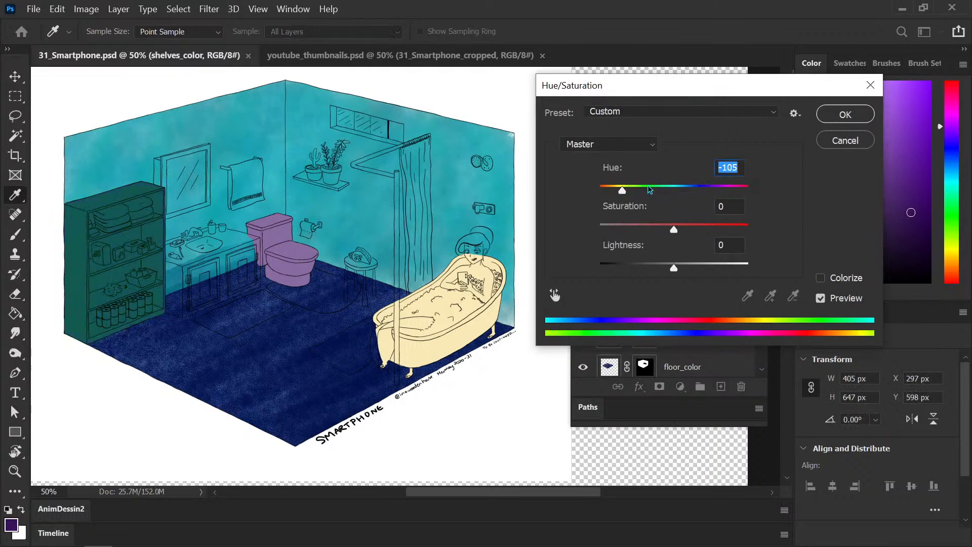
left_click_drag(677, 229, 714, 229)
left_click_drag(674, 267, 698, 268)
- Shift the shelving unit's color to a muted pink-purple with hue +45, saturation +22 and lightness +22
left_click_drag(634, 190, 706, 185)
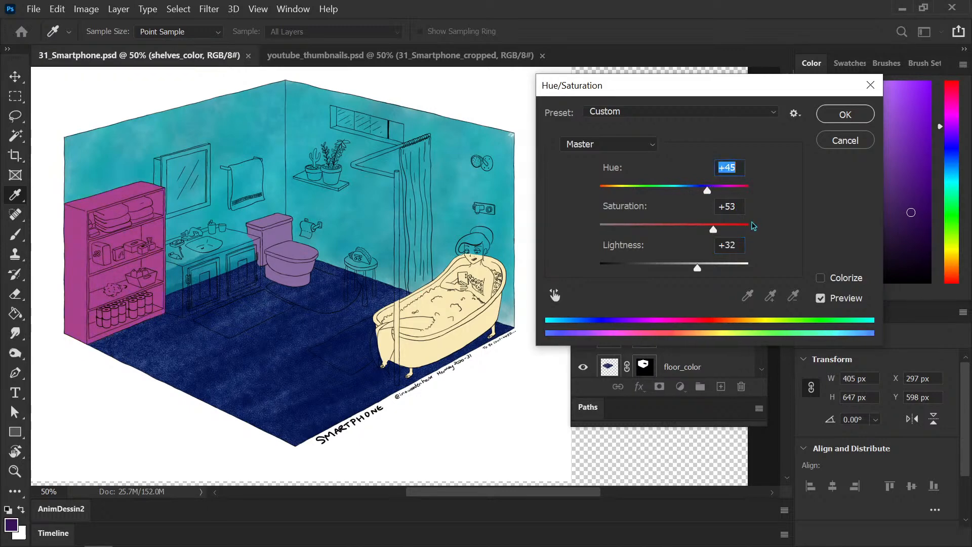
left_click_drag(720, 232, 691, 234)
mouse_move(702, 269)
left_mouse_down()
mouse_move(715, 269)
mouse_move(691, 269)
left_mouse_up()
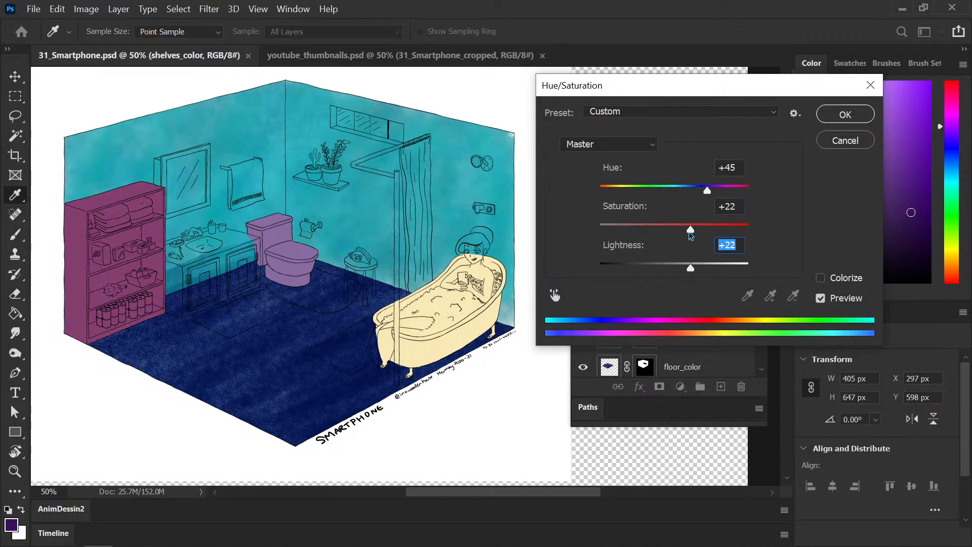
- Try shifting the shelves' hue to -10, -180 and +120 in the Hue/Saturation adjustment
left_click_drag(707, 192, 668, 199)
left_click(667, 197)
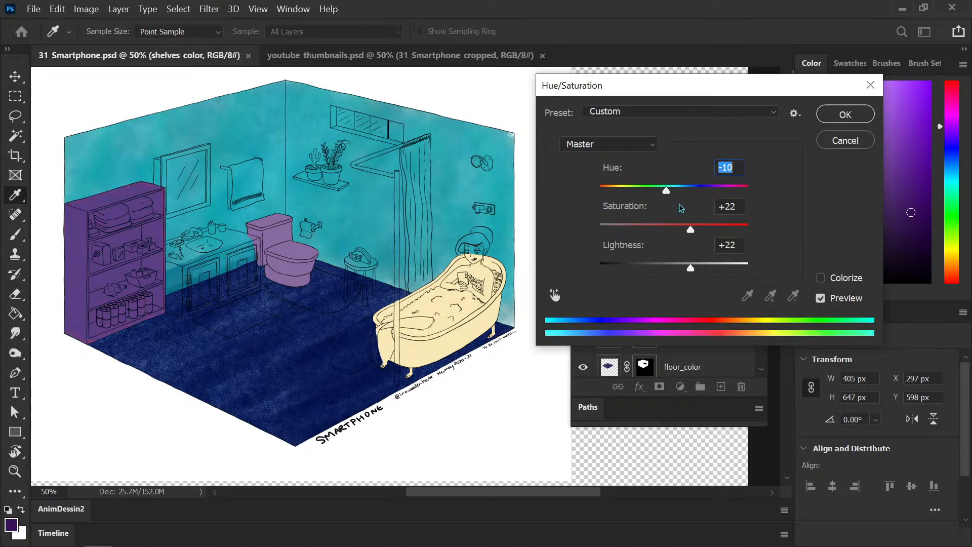
left_click_drag(666, 191, 599, 193)
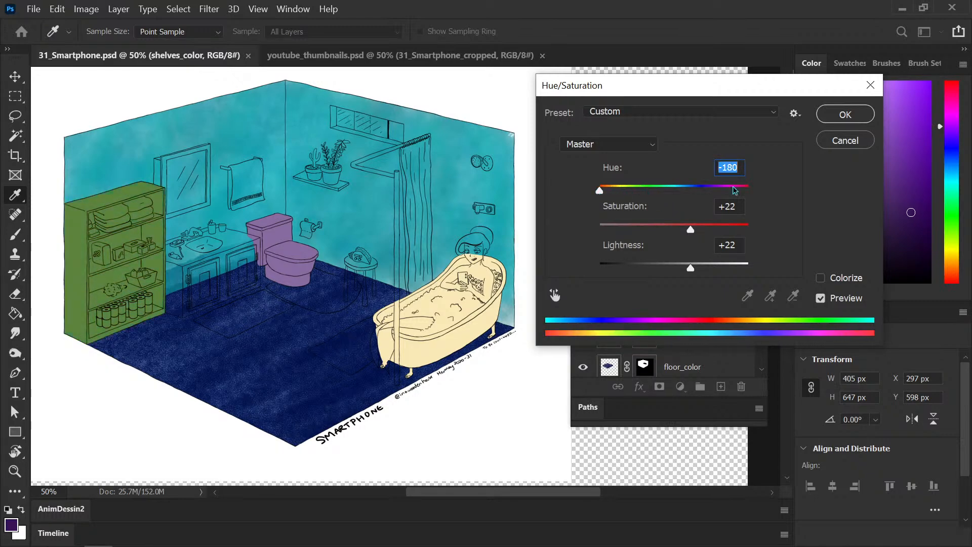
mouse_move(730, 189)
left_mouse_down()
mouse_move(754, 190)
mouse_move(730, 190)
left_mouse_up()
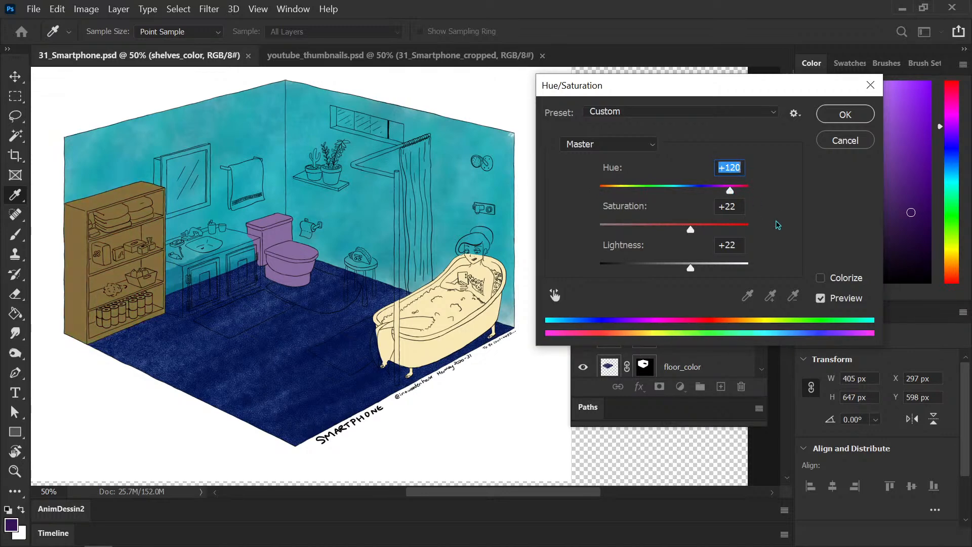
- Enable Colorize for the shelves and try a purple tint with hue 272, saturation 54 and lightness 22
left_click(821, 278)
left_click_drag(636, 229, 791, 231)
left_click_drag(682, 273, 729, 268)
left_click_drag(748, 229, 683, 231)
mouse_move(696, 264)
left_mouse_down()
mouse_move(681, 268)
mouse_move(705, 268)
mouse_move(668, 275)
mouse_move(694, 271)
left_mouse_up()
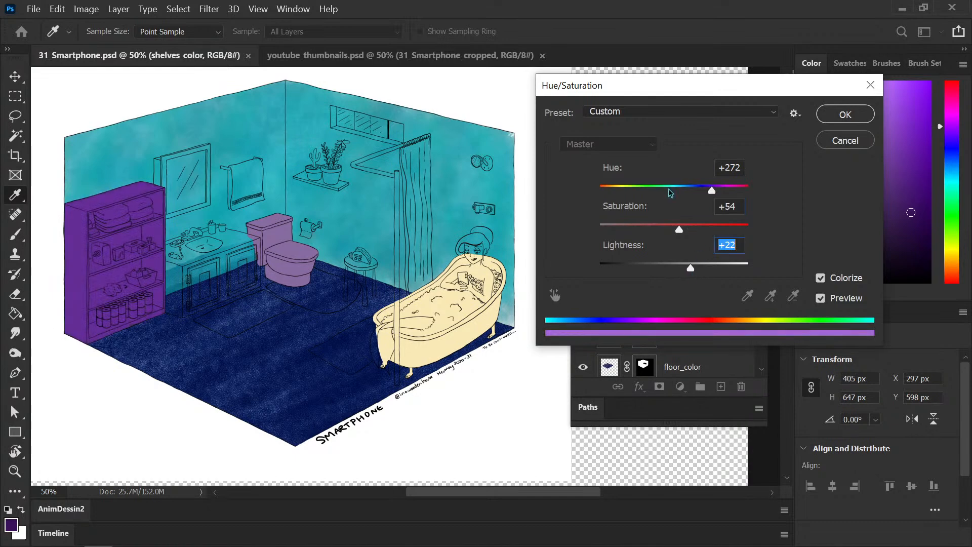
- Try a teal tint with hue 187 and a reddish-brown tint with hue 2, saturation 35 and lightness 15 on the shelves
left_click(651, 186)
left_click_drag(634, 191, 677, 191)
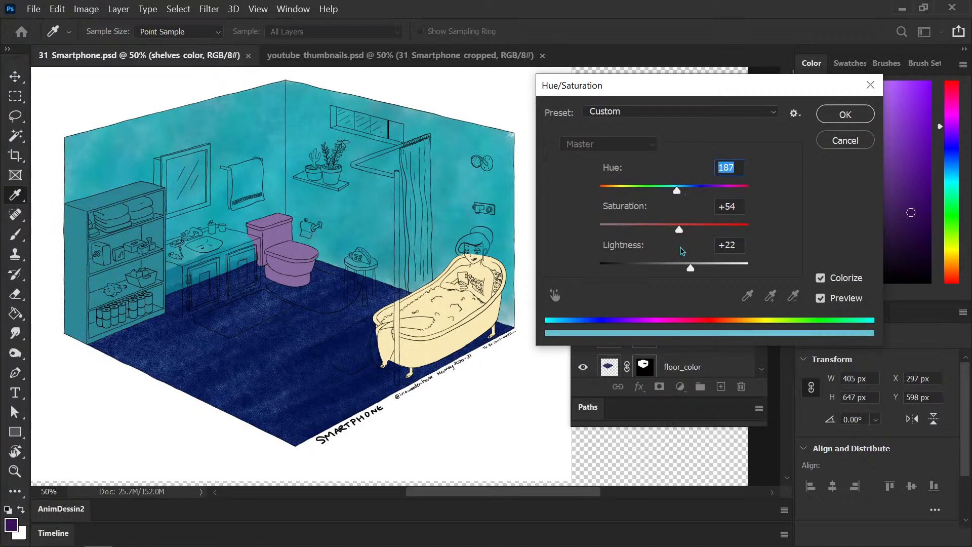
mouse_move(673, 267)
left_mouse_down()
mouse_move(695, 268)
mouse_move(689, 263)
left_mouse_up()
left_click_drag(684, 226, 651, 236)
left_click_drag(677, 190, 599, 197)
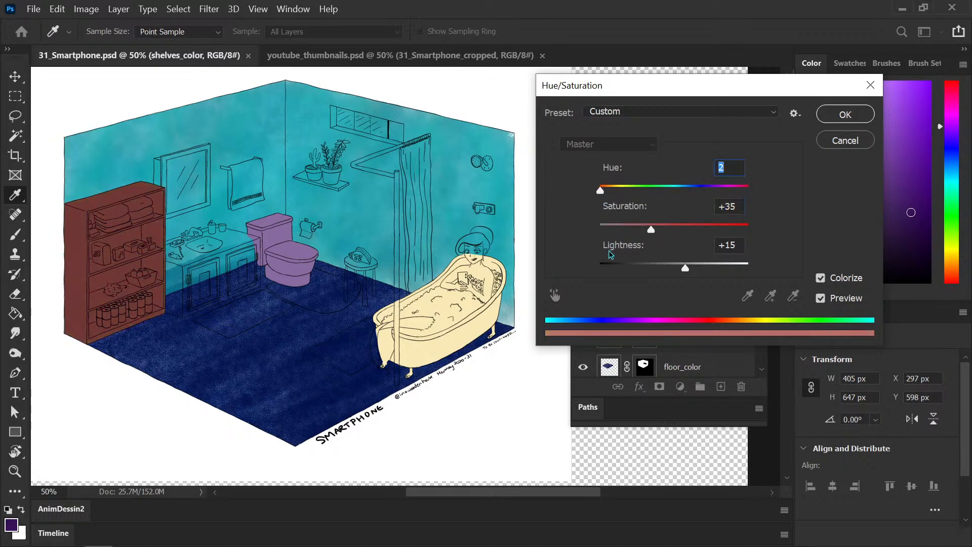
- Try a muted lavender tint on the shelves with hue 257, saturation 22 and lightness 31
left_click(714, 189)
mouse_move(713, 189)
left_mouse_down()
mouse_move(698, 189)
mouse_move(723, 188)
left_mouse_up()
mouse_move(652, 229)
left_mouse_down()
mouse_move(700, 227)
mouse_move(650, 227)
left_mouse_up()
mouse_move(685, 268)
left_mouse_down()
mouse_move(706, 267)
mouse_move(696, 267)
left_mouse_up()
left_click_drag(651, 229, 636, 233)
left_click_drag(722, 191, 705, 194)
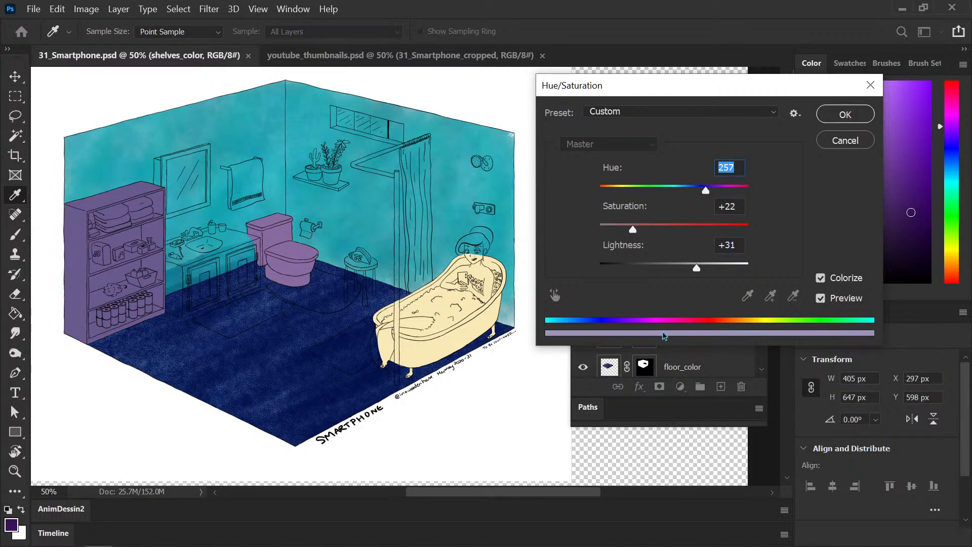
- Recolour the shelves a warm cream with hue 44, lightness 84 and a saturation above 14, and apply the adjustment
left_click_drag(713, 267, 760, 269)
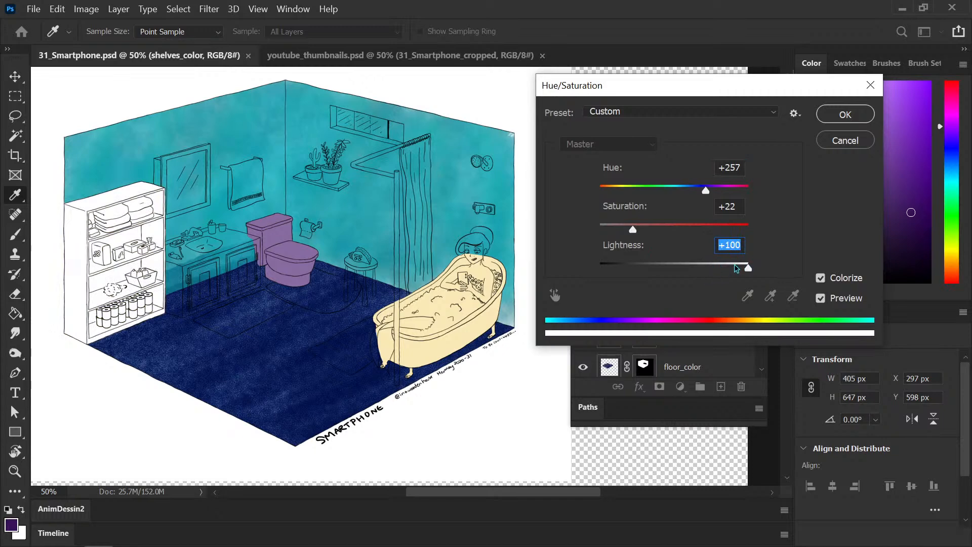
left_click_drag(633, 228, 585, 226)
left_click_drag(708, 192, 725, 192)
left_click(618, 189)
left_click_drag(748, 270, 738, 270)
mouse_move(607, 229)
left_mouse_down()
mouse_move(633, 229)
mouse_move(620, 229)
left_mouse_up()
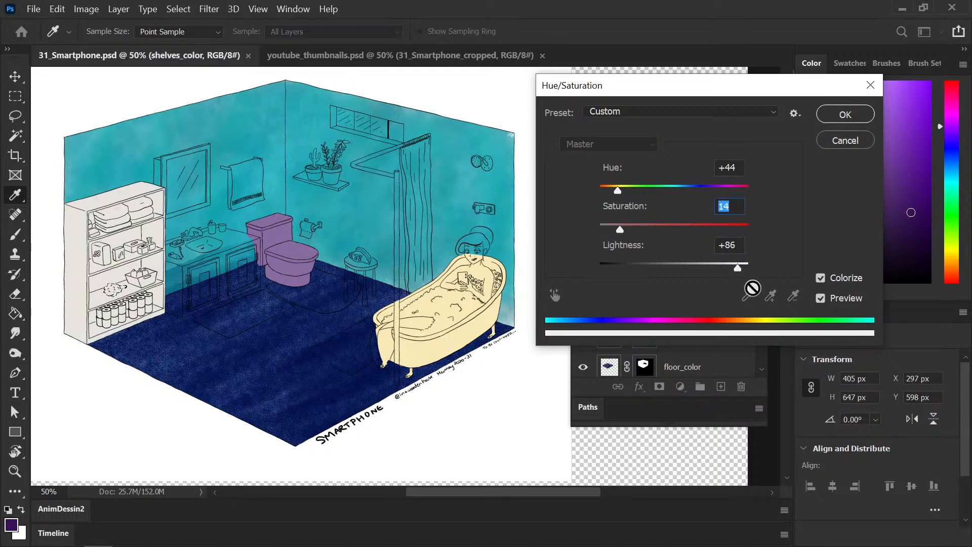
left_click_drag(738, 269, 737, 270)
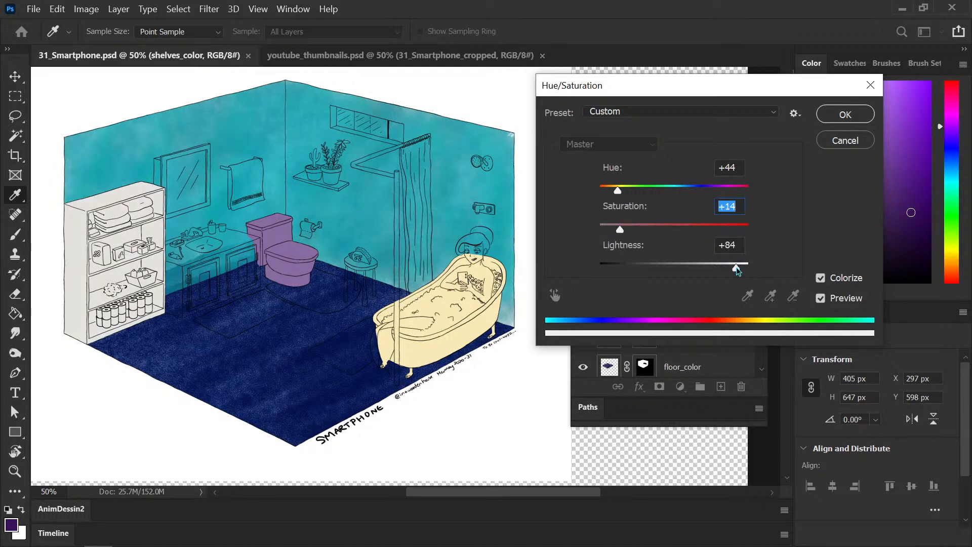
left_click(737, 269)
left_click_drag(635, 229, 661, 230)
left_click(845, 115)
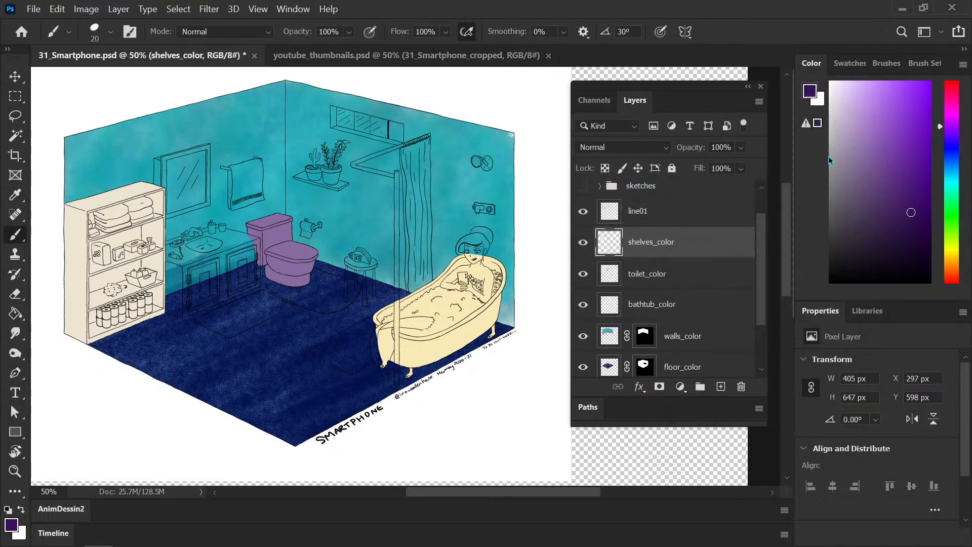
- Lock the transparent pixels of shelves_color and try deep purple strokes across the shelves with a 125 px brush
left_click(605, 168)
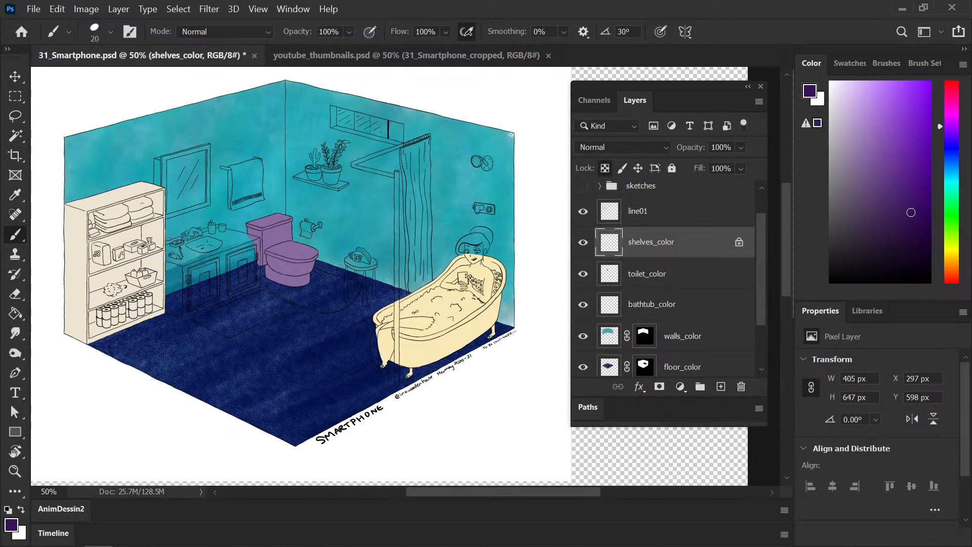
left_click(930, 162)
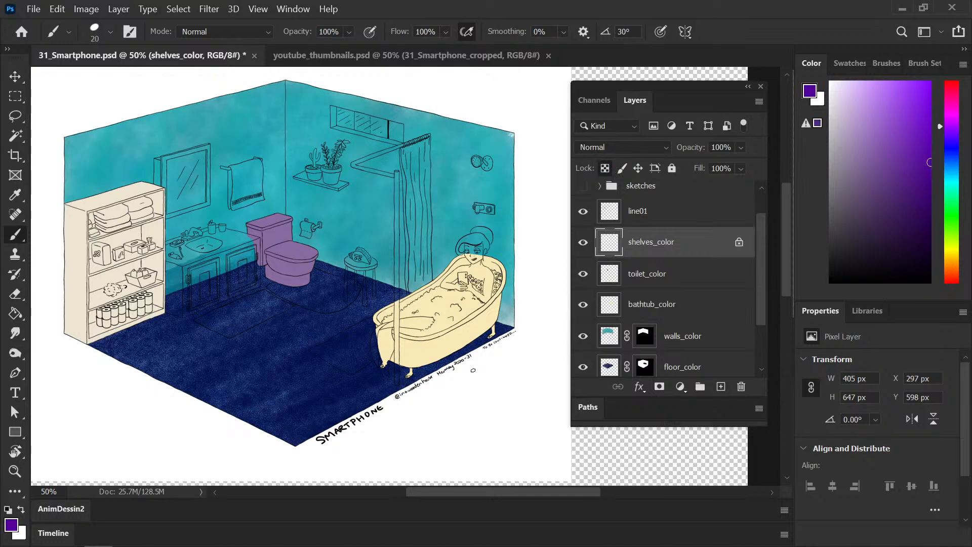
mouse_move(165, 222)
left_mouse_down()
mouse_move(151, 271)
mouse_move(164, 306)
left_mouse_up()
key("bracketright")
key("bracketright")
key("bracketright")
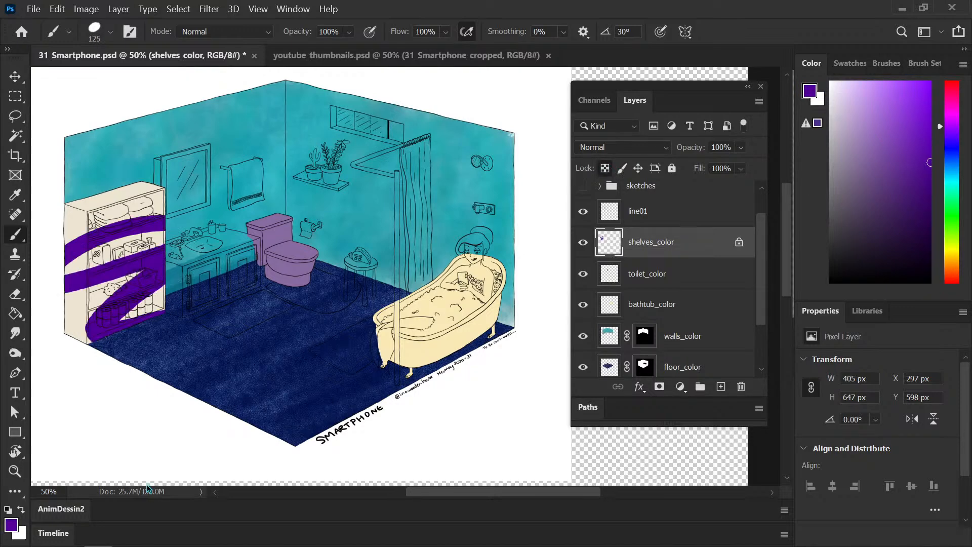
key("ctrl+z")
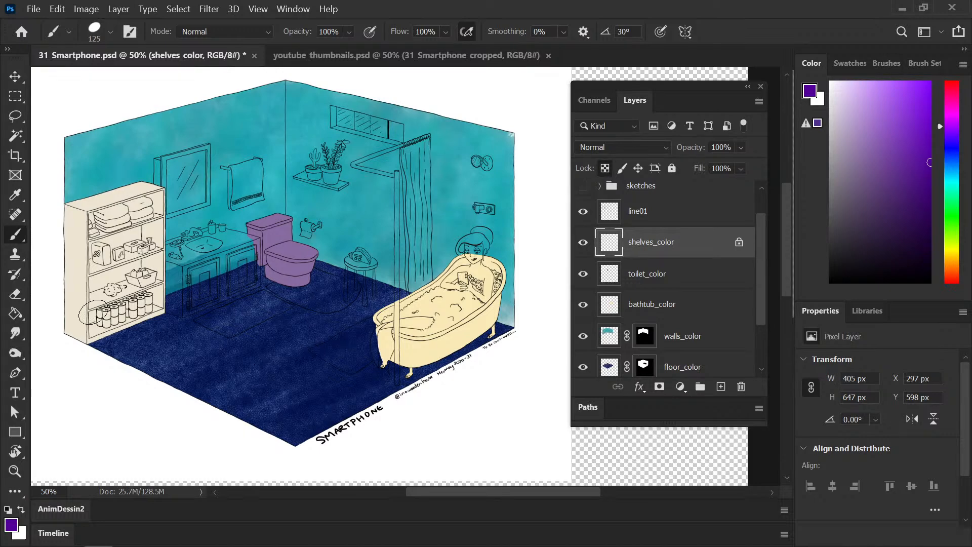
- Paint a second purple patch over the middle shelves and undo it
mouse_move(127, 250)
left_mouse_down()
mouse_move(84, 270)
mouse_move(160, 273)
left_mouse_up()
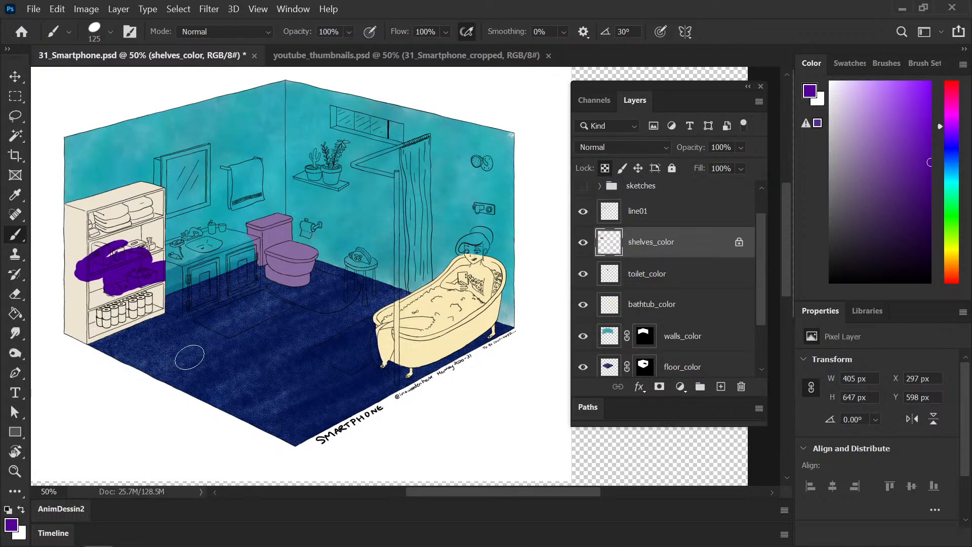
key("ctrl+z")
key("ctrl+z")
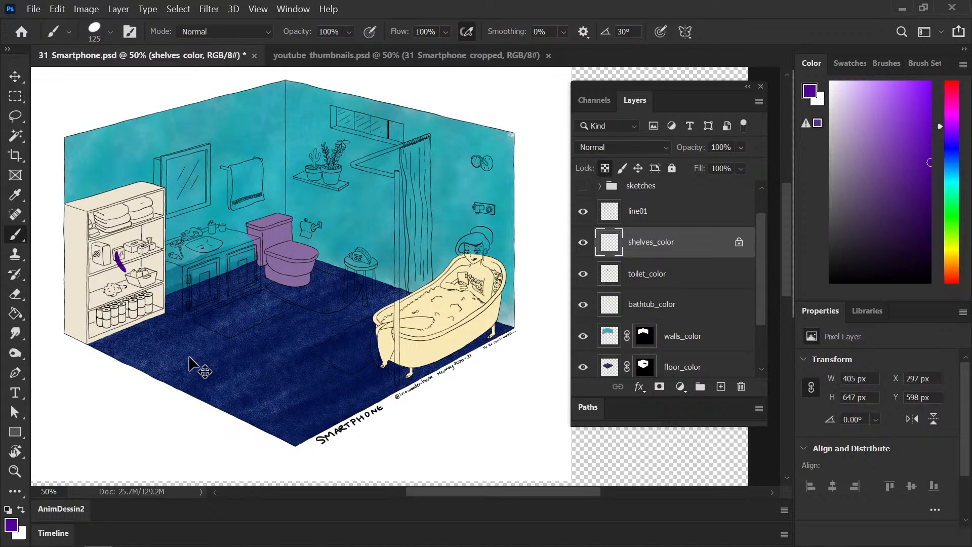
- Unlock the transparent pixels of shelves_color and scribble purple across the edge of the shelves onto the sink cabinet
scroll(758, 298, "down", 1)
scroll(762, 274, "up", 2)
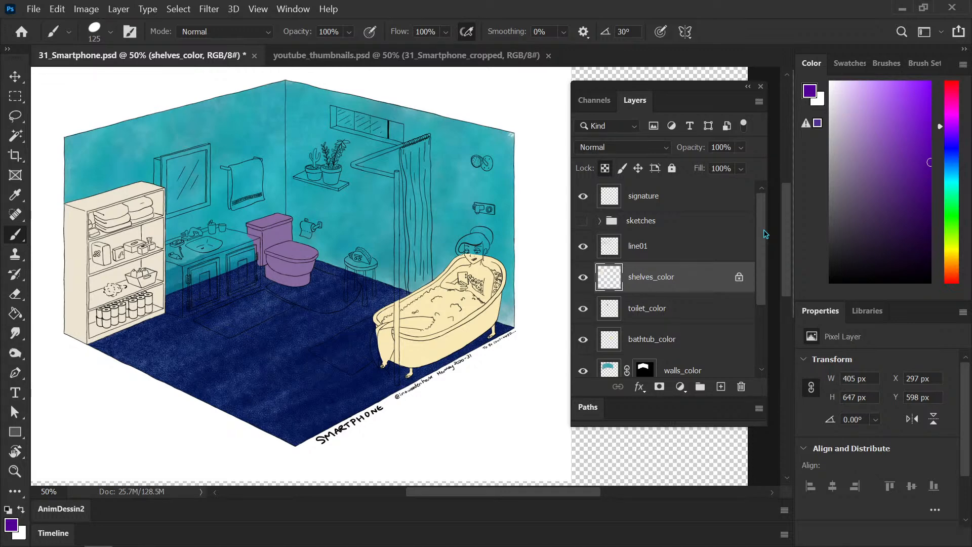
scroll(755, 285, "down", 2)
scroll(652, 182, "up", 1)
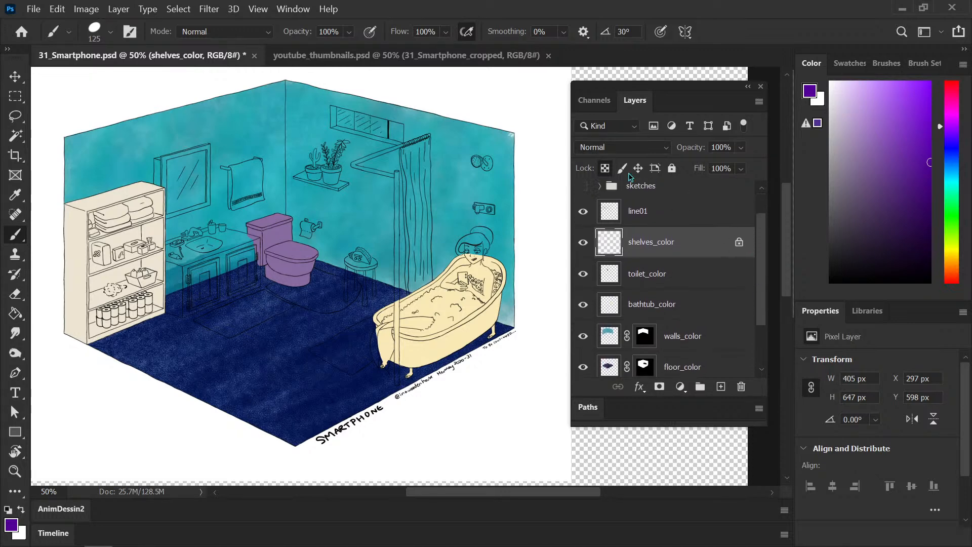
left_click(603, 169)
mouse_move(144, 215)
left_mouse_down()
mouse_move(180, 228)
mouse_move(165, 316)
left_mouse_up()
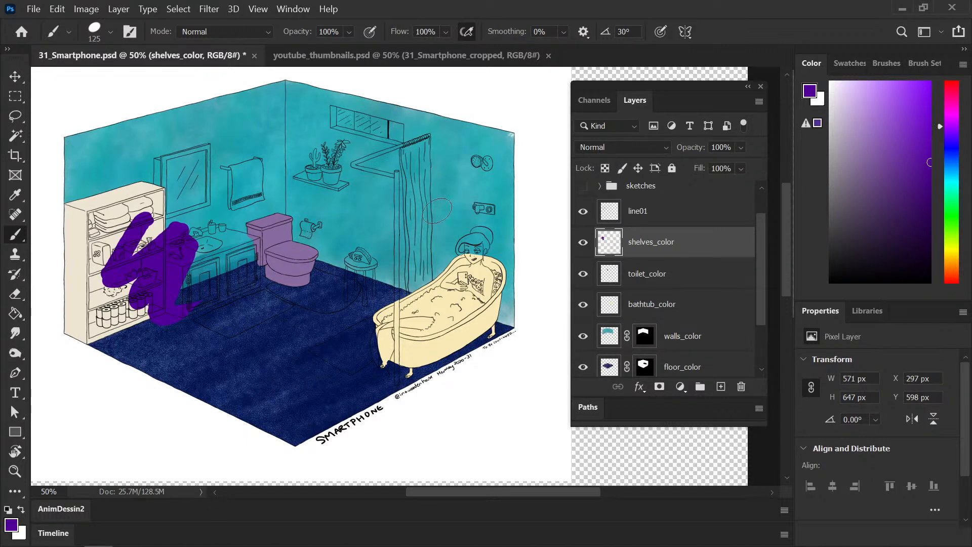
- Try clipping shelves_color to the toilet_color layer, and undo both the clipping and the purple scribble
left_click(703, 262, "alt")
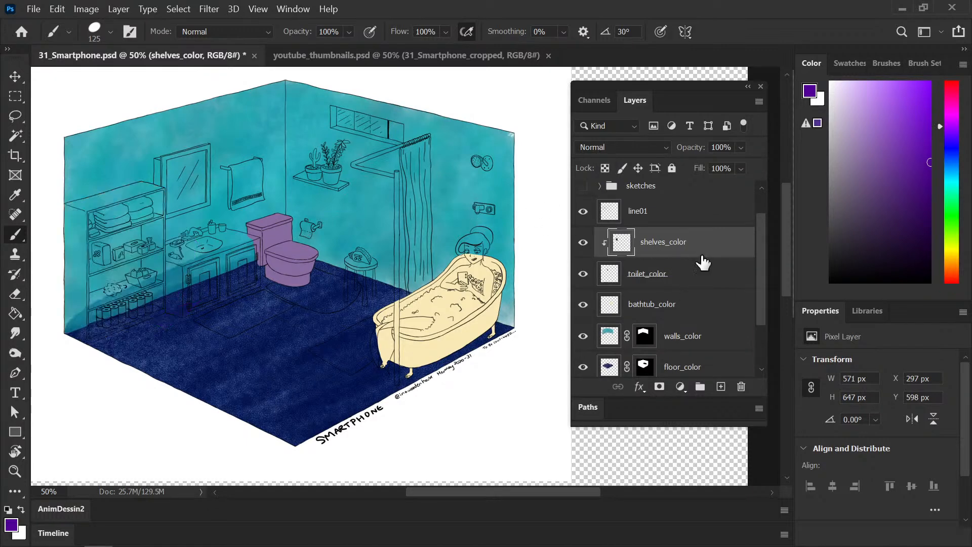
key("ctrl+z")
key("ctrl+z")
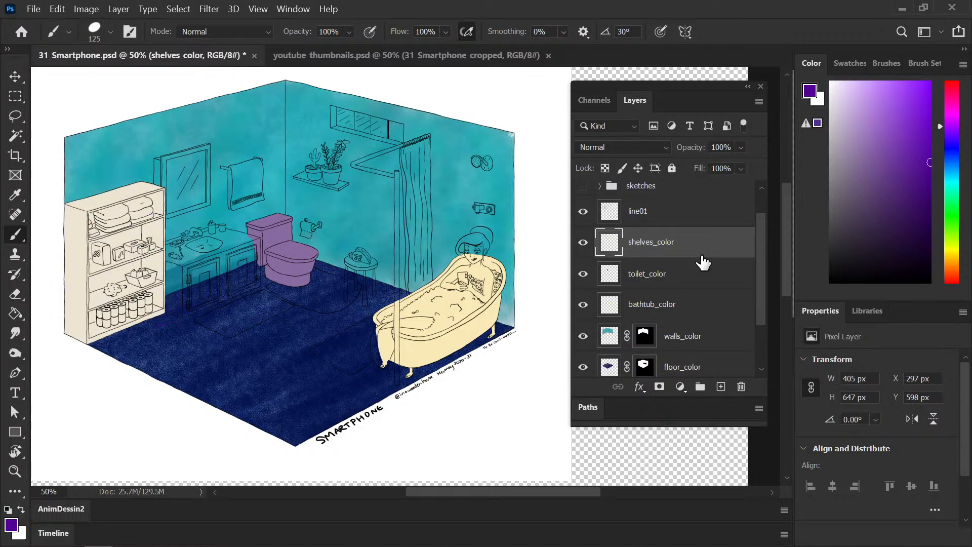
- Paint a purple scribble on a new layer above shelves_color and clip that layer to the shelves
left_click(721, 387)
mouse_move(162, 217)
left_mouse_down()
mouse_move(147, 238)
mouse_move(169, 213)
left_mouse_up()
left_click(694, 267, "alt")
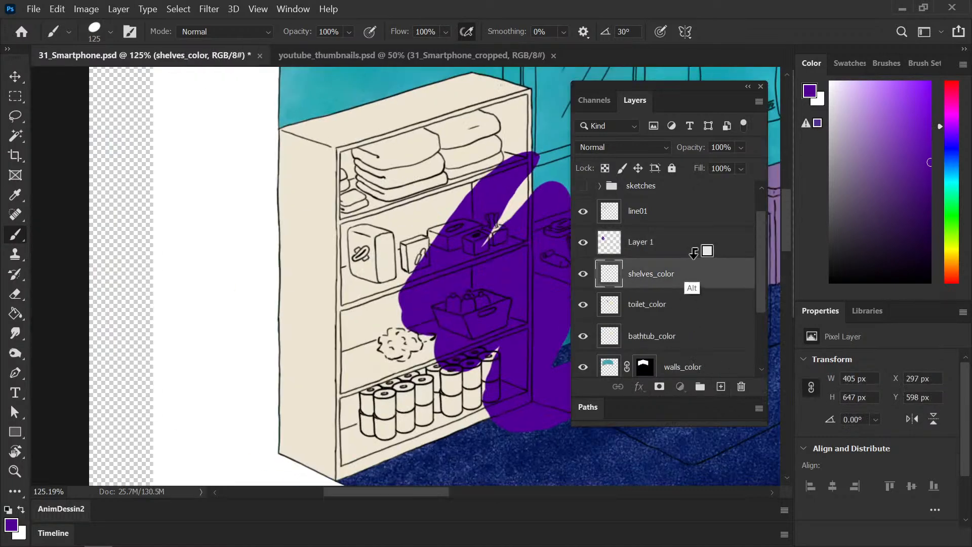
left_click(695, 257, "alt")
left_click_drag(429, 494, 470, 491)
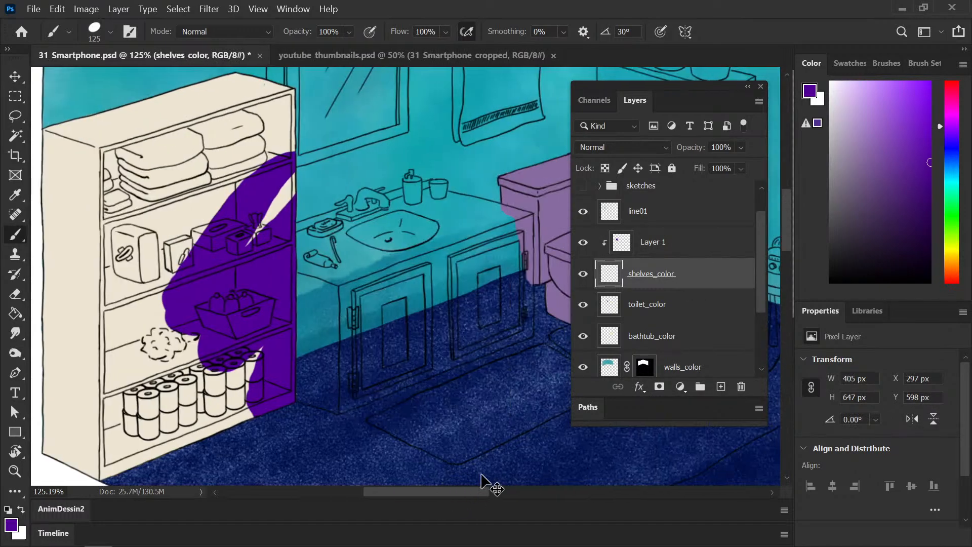
- Merge the clipped purple layer down into shelves_color and undo the merge
left_click(652, 252)
key("ctrl+e")
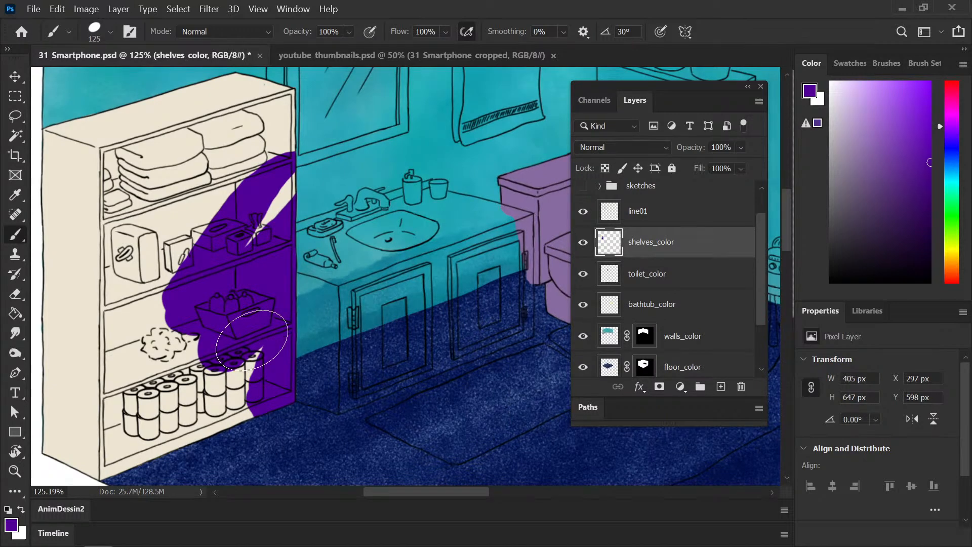
key("ctrl+z")
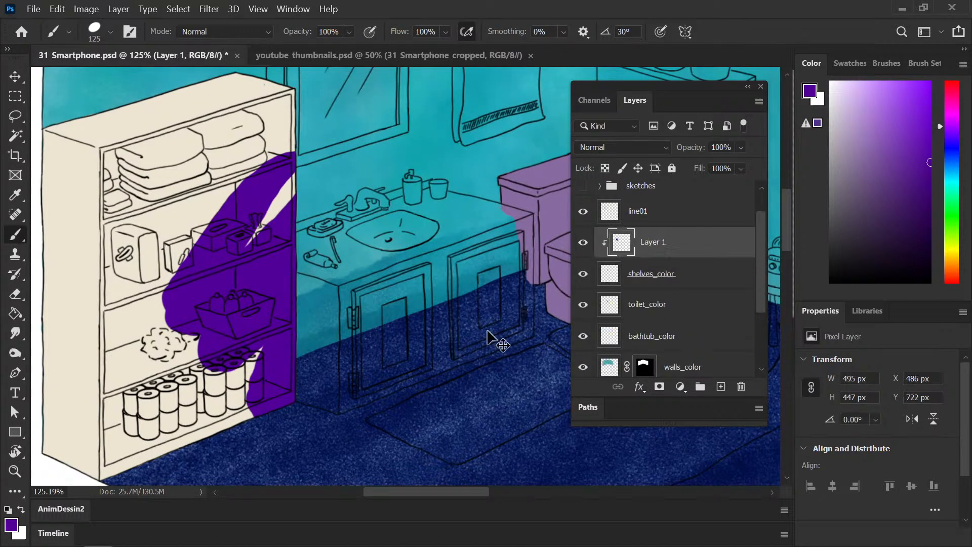
- Delete the purple test layer above shelves_color and save the document
key("ctrl+alt+g")
key("Delete")
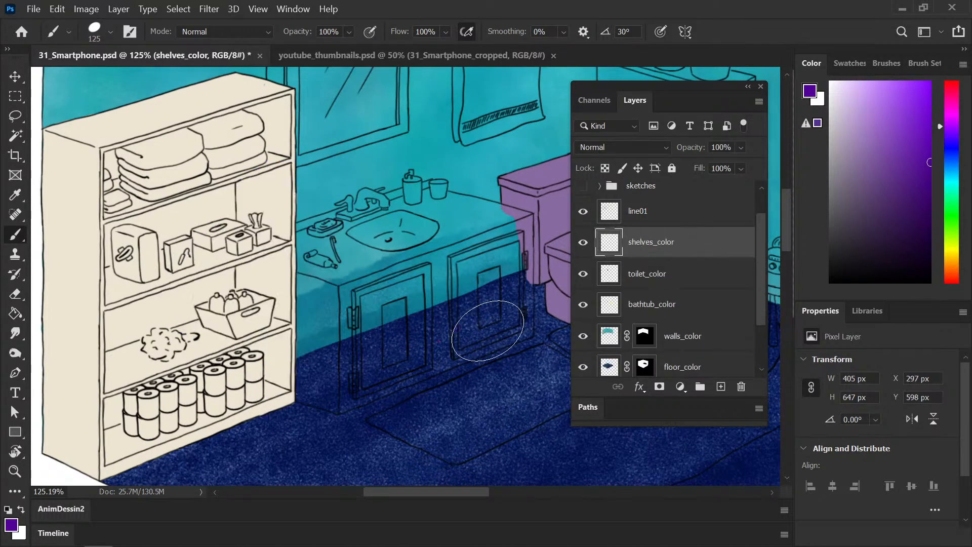
key("ctrl+s")
- Review the coloured illustration, from the whole bathroom to a close view of the woman in the bathtub
key("ctrl+minus")
key("ctrl+minus")
left_click_drag(460, 340, 360, 348)
key("ctrl+z")
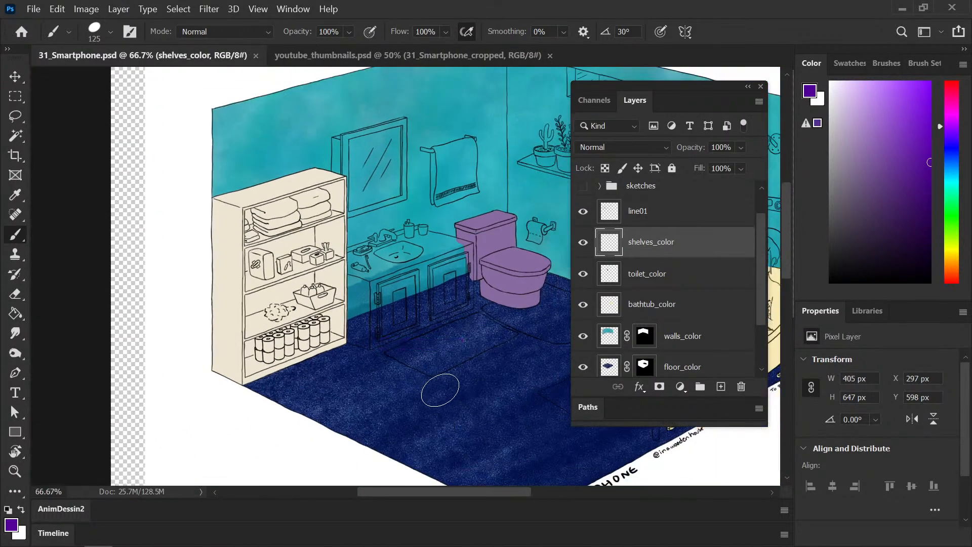
left_click_drag(424, 363, 260, 377)
key("ctrl+minus")
key("ctrl+minus")
left_click_drag(416, 375, 379, 365)
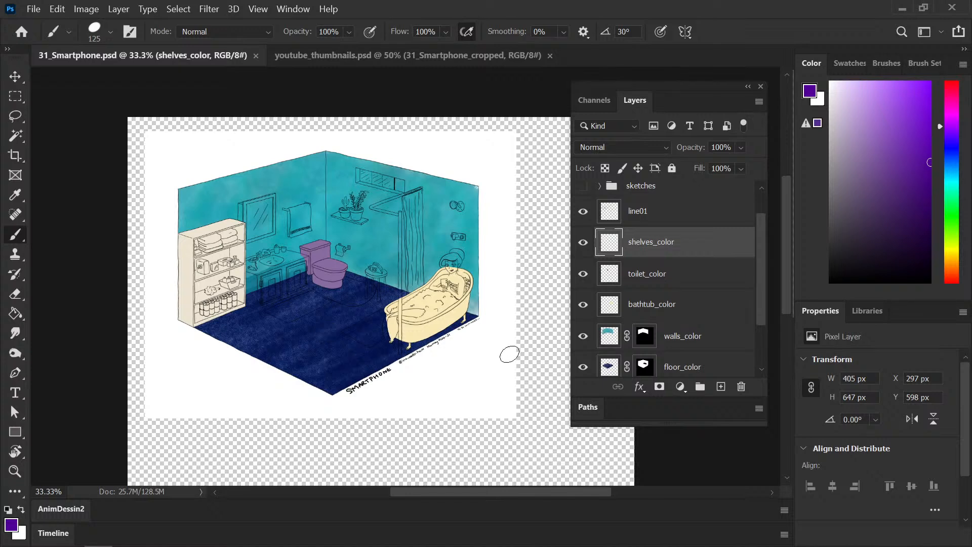
left_click_drag(486, 366, 451, 377)
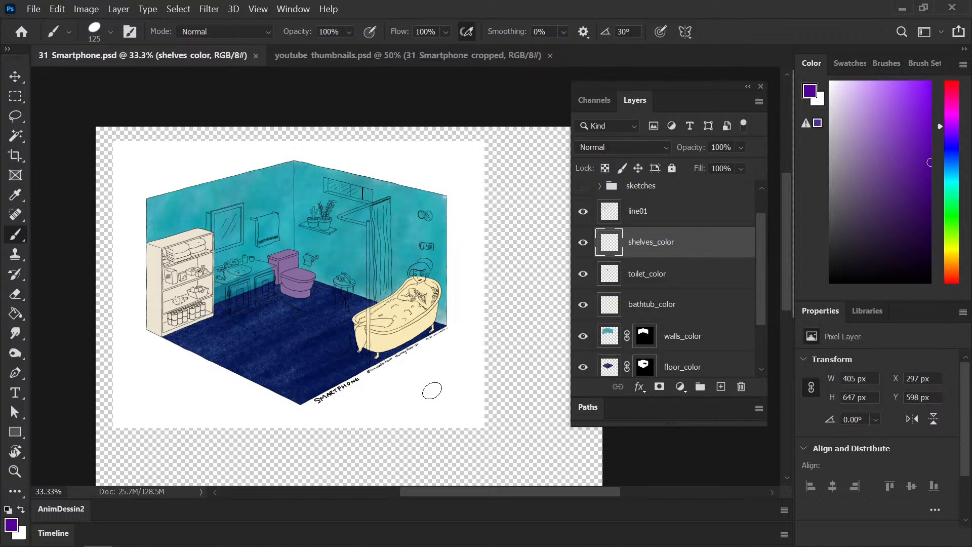
mouse_move(462, 386)
left_mouse_down()
mouse_move(431, 354)
mouse_move(410, 351)
mouse_move(423, 365)
left_mouse_up()
scroll(430, 354, "up", 3)
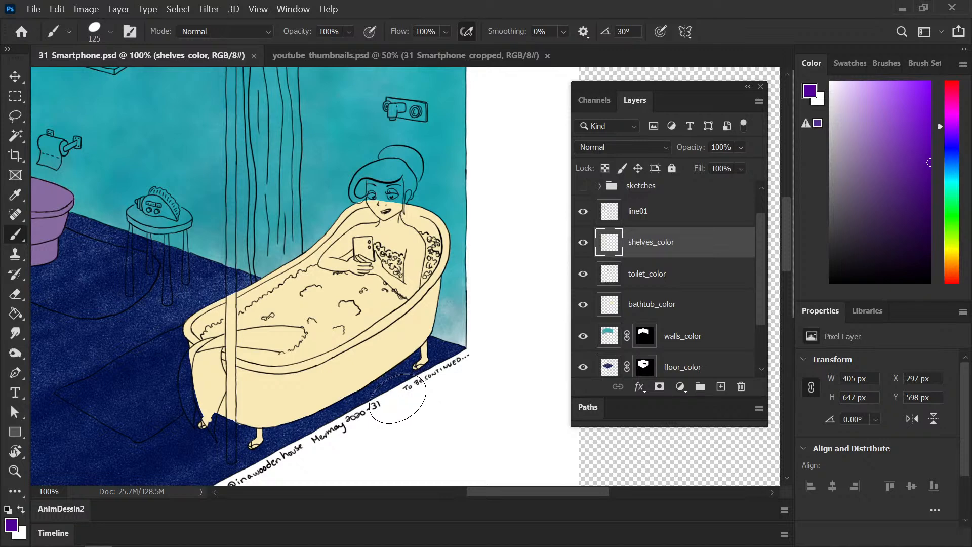
scroll(240, 363, "left", 4)
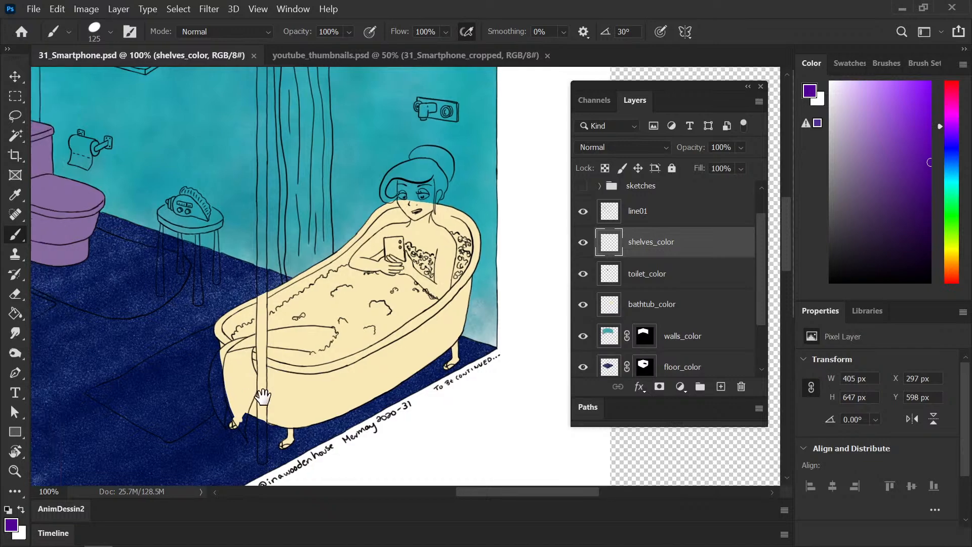
key("ctrl+minus")
key("ctrl+minus")
left_click_drag(264, 349, 321, 380)
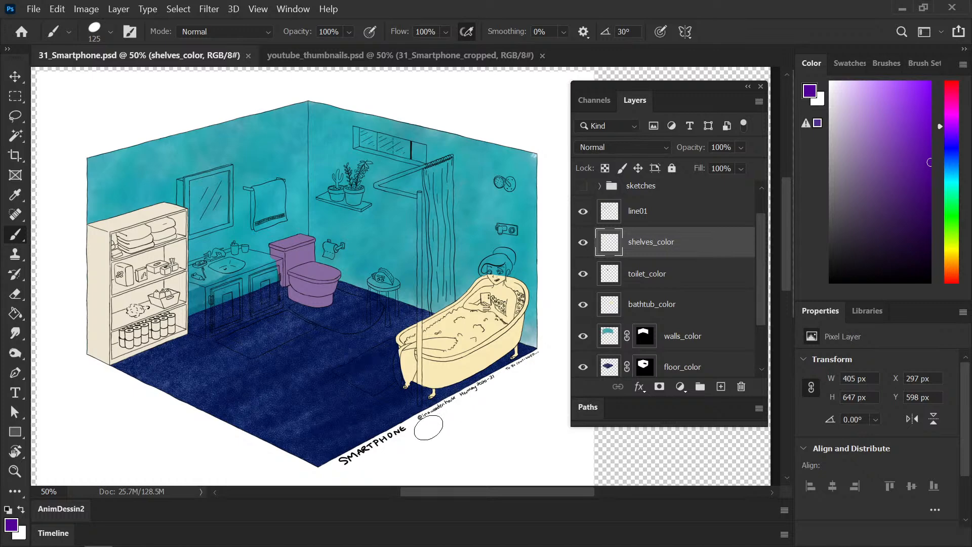
key("ctrl+minus")
key("ctrl+minus")
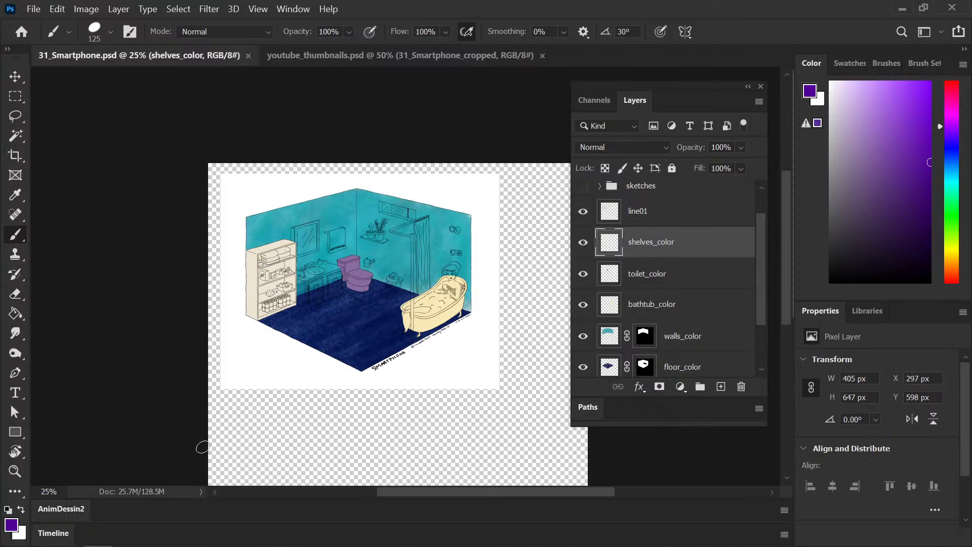
key("ctrl+plus")
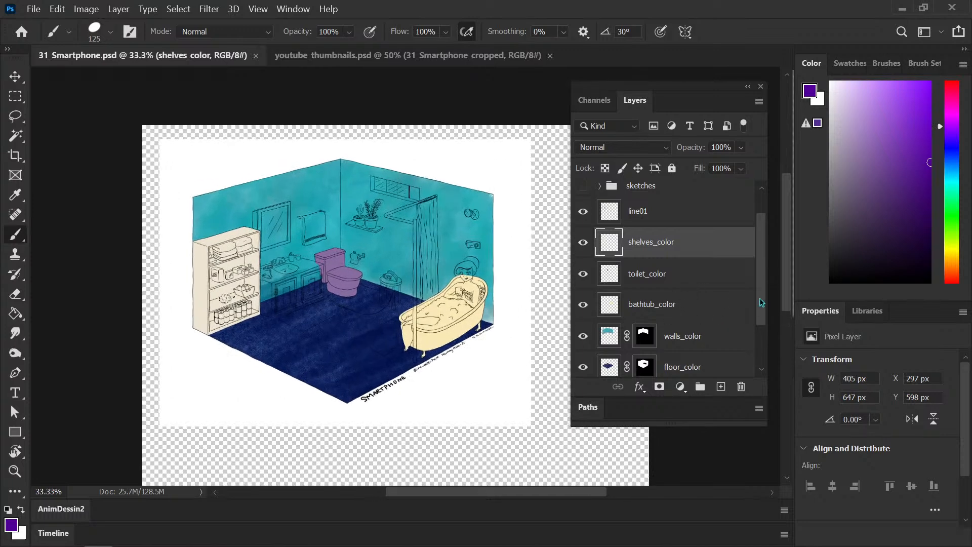
- Duplicate line01 and the colour layers from shelves_color down to floor_color, and merge the colour copies into one layer
scroll(758, 354, "down", 2)
left_click(721, 308)
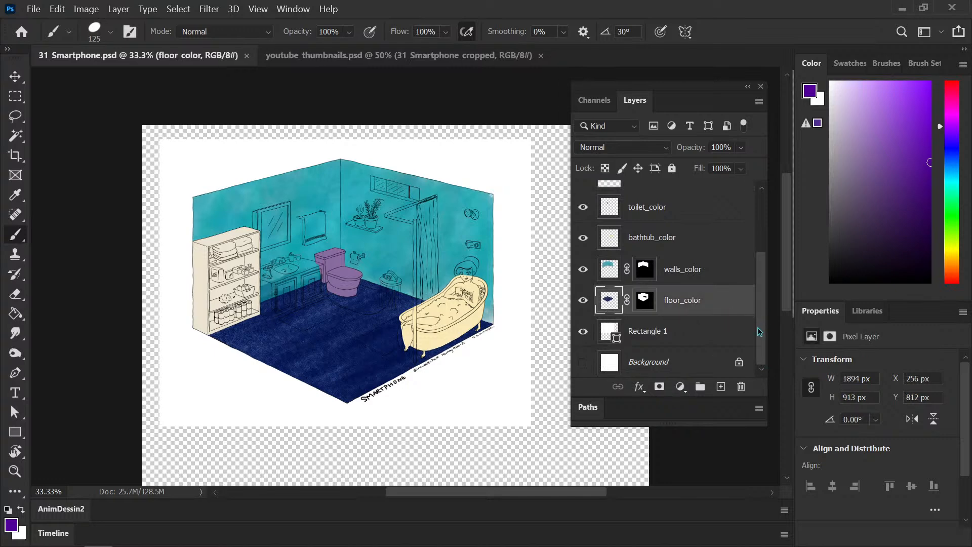
left_click_drag(760, 326, 759, 241)
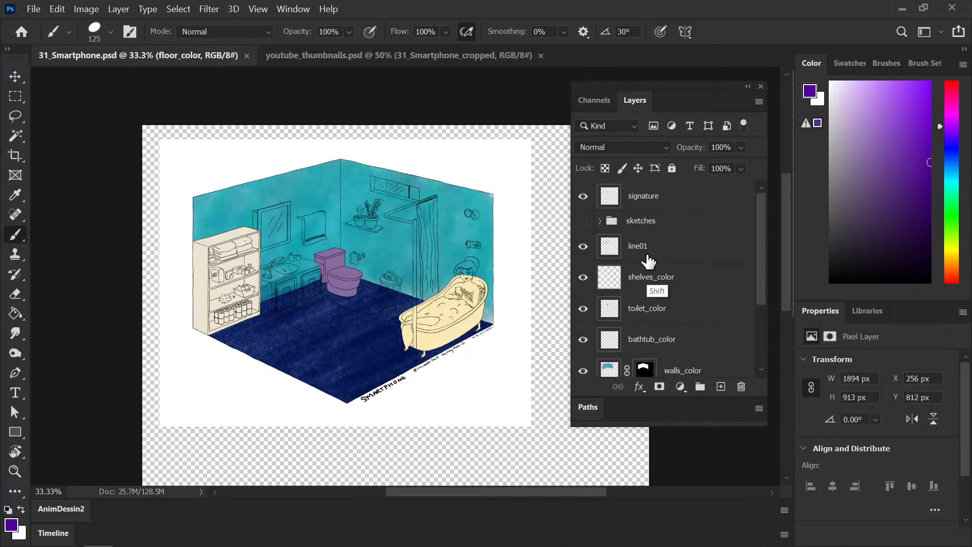
left_click(649, 281, "shift")
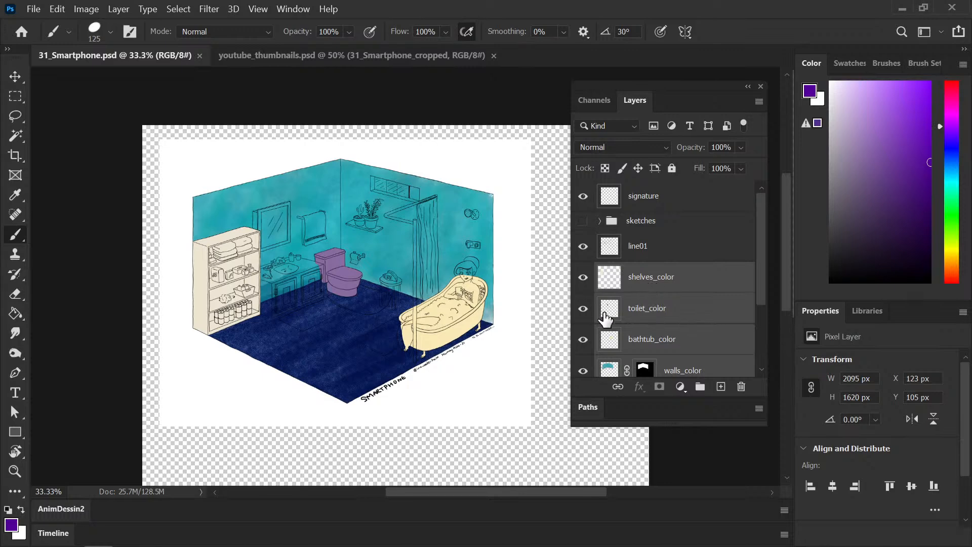
left_click(655, 248, "shift")
key("ctrl+j")
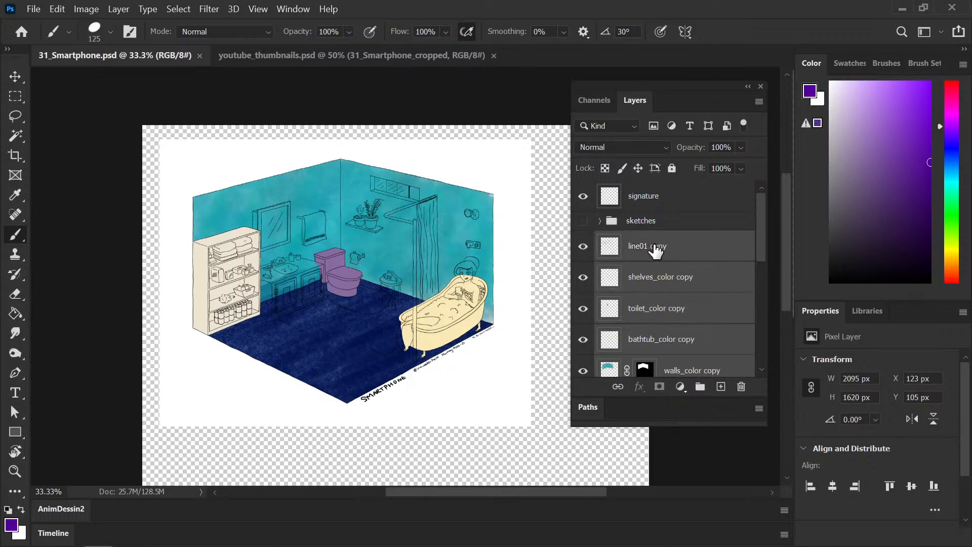
left_click(671, 248, "ctrl")
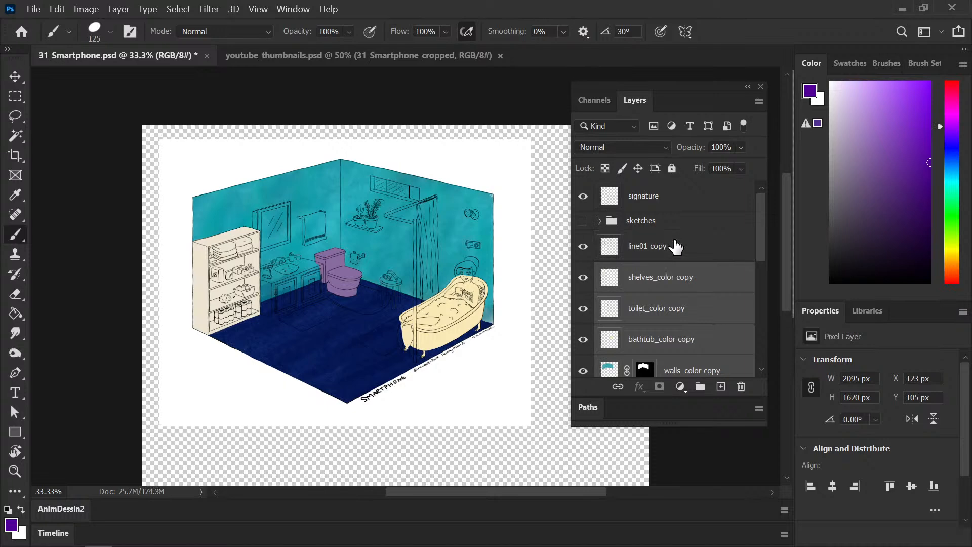
key("ctrl+e")
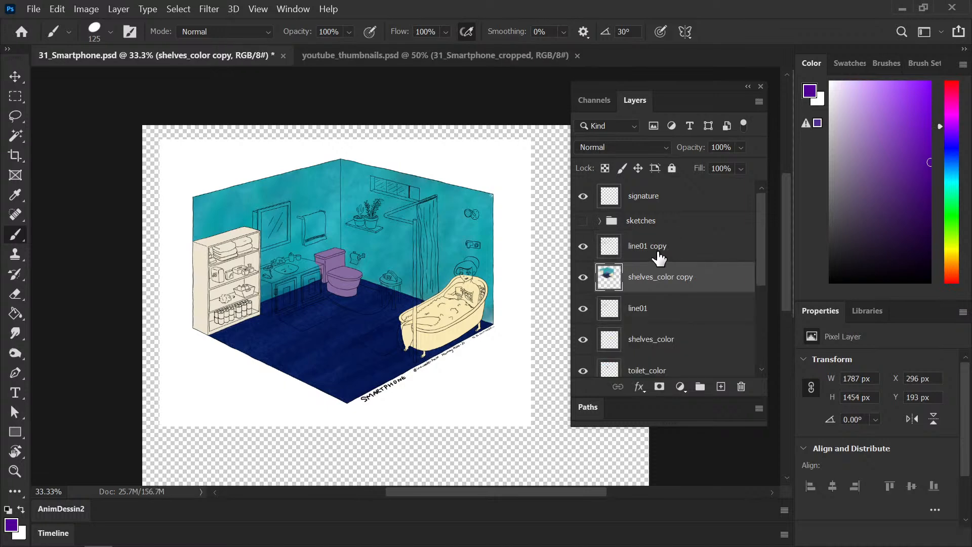
- Scale line01 copy and shelves_color copy together to about 20% and place the miniature below the shelves, beside the main drawing
left_click(660, 261, "ctrl")
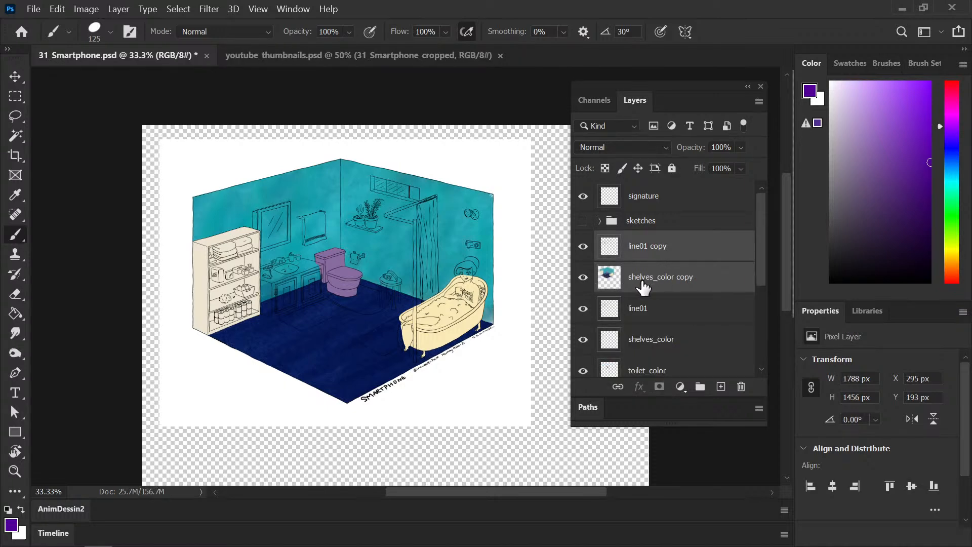
key("ctrl+t")
left_click_drag(495, 158, 278, 391)
left_click_drag(218, 390, 193, 403)
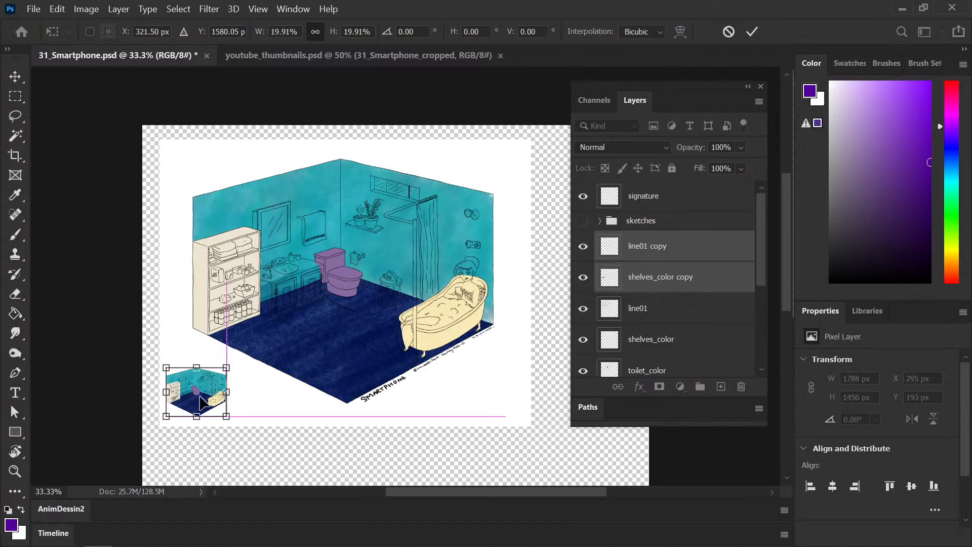
key("Return")
- On shelves_color copy, paint the miniature's shower curtain in the purple sampled from its toilet, using a size 30 brush
key("b")
key("ctrl+plus")
key("ctrl+plus")
key("ctrl+plus")
left_click_drag(180, 375, 265, 382)
left_click(658, 281)
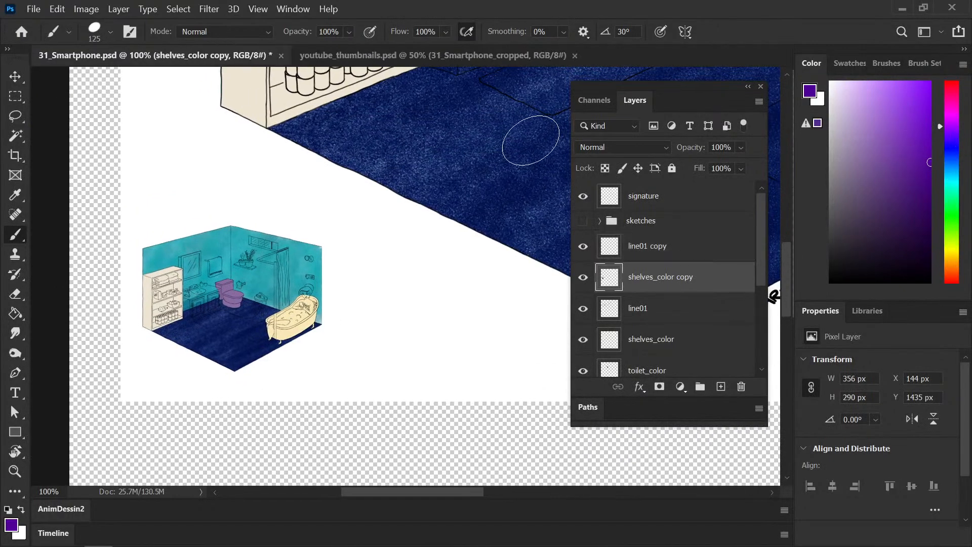
key("bracketleft")
key("bracketleft")
key("bracketleft")
key("bracketleft")
key("bracketleft")
key("bracketleft")
key("bracketleft")
key("bracketleft")
key("bracketleft")
left_click(234, 296, "alt")
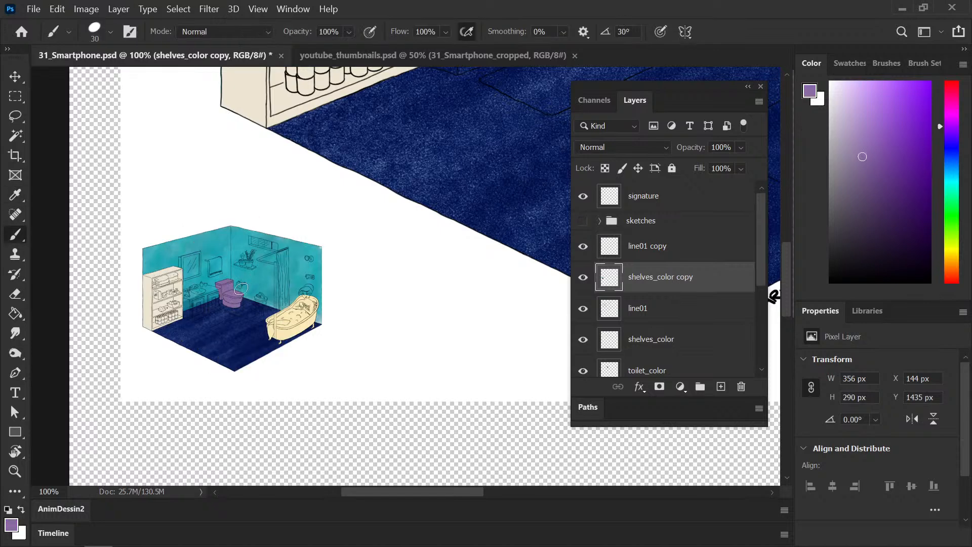
key("ctrl+plus")
key("ctrl+plus")
mouse_move(215, 335)
left_mouse_down()
mouse_move(461, 289)
mouse_move(563, 292)
left_mouse_up()
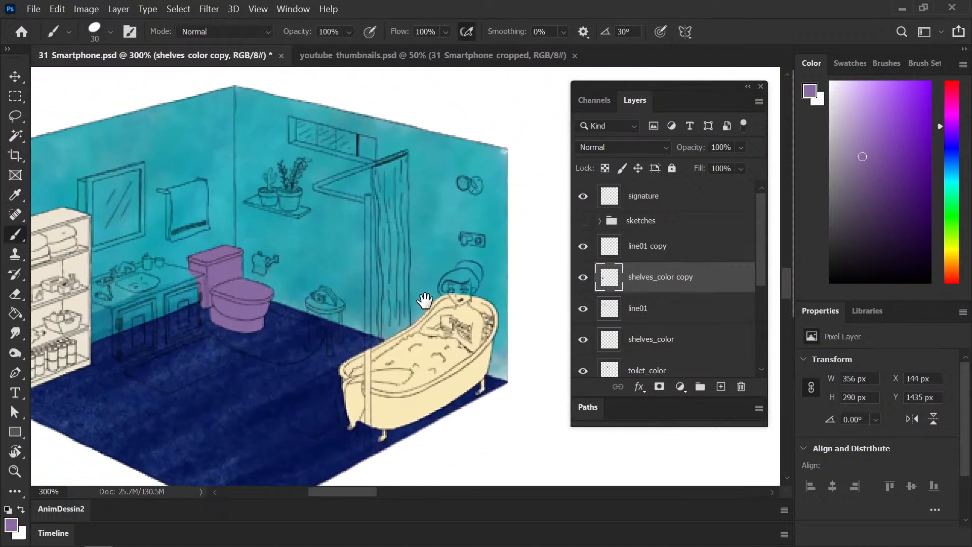
mouse_move(383, 167)
left_mouse_down()
mouse_move(395, 253)
mouse_move(386, 212)
mouse_move(386, 287)
mouse_move(399, 279)
left_mouse_up()
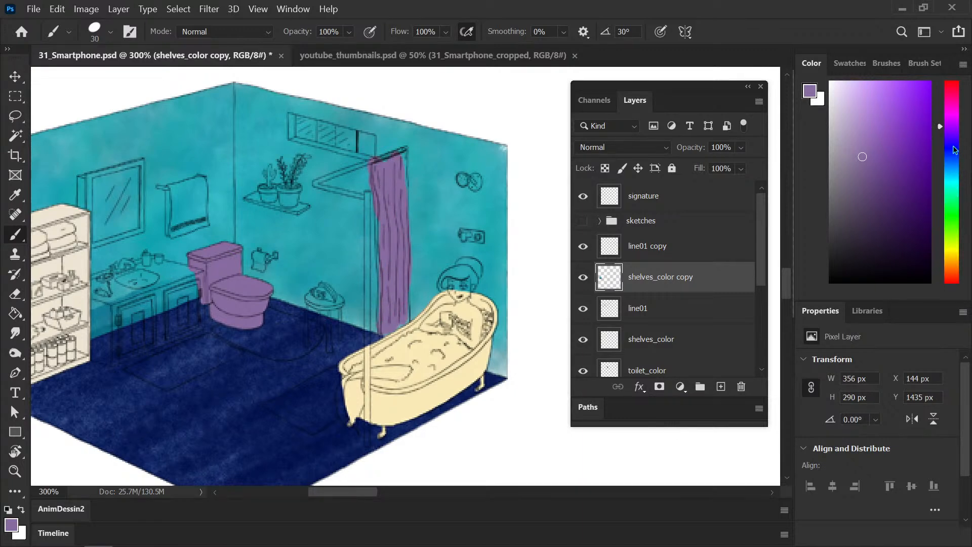
- Paint the two plant pots on the miniature's wall shelf orange and shade them with a browner orange
left_click_drag(951, 206, 948, 266)
left_click(913, 162)
left_click(884, 116)
left_click(892, 120)
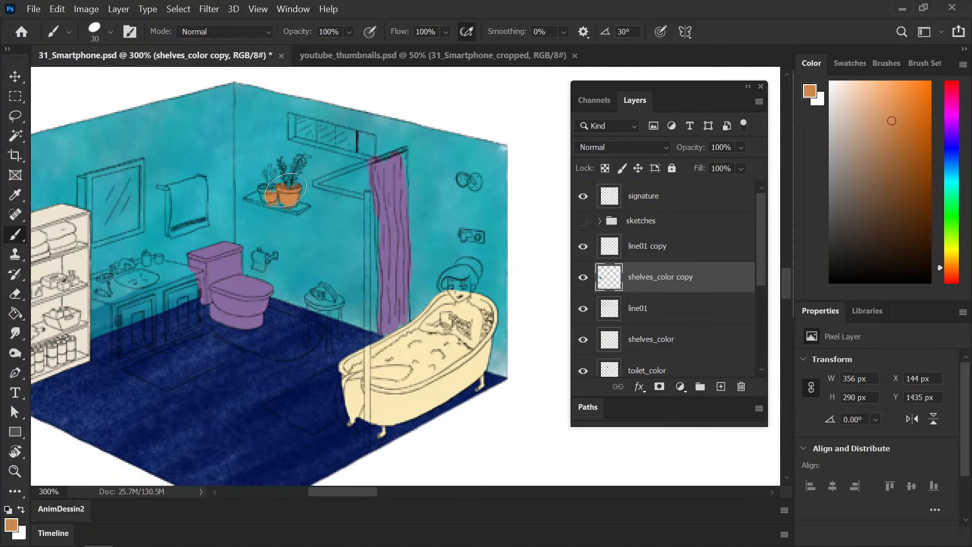
left_click(884, 148)
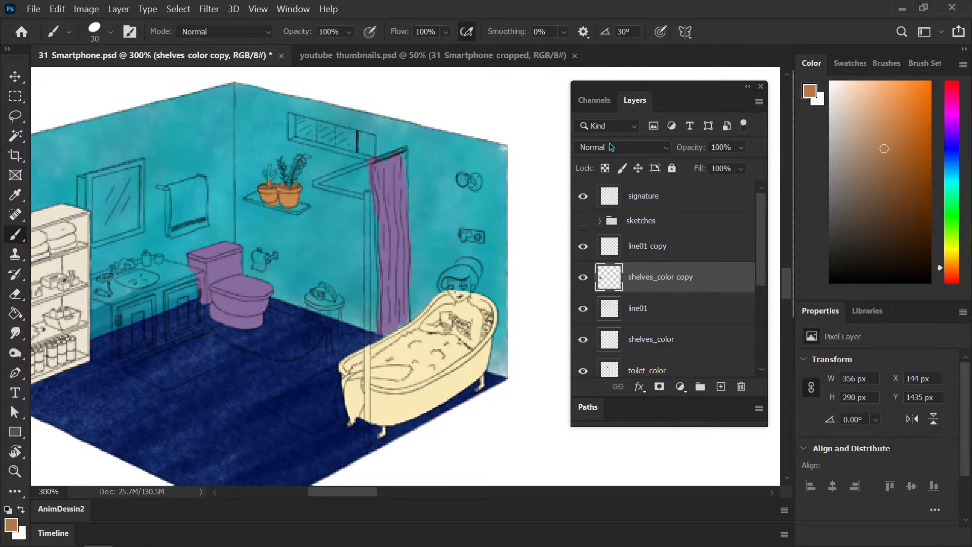
left_click_drag(267, 193, 278, 194)
- Paint the small plant medium green and the larger plant beside it a darker green
left_click(952, 217)
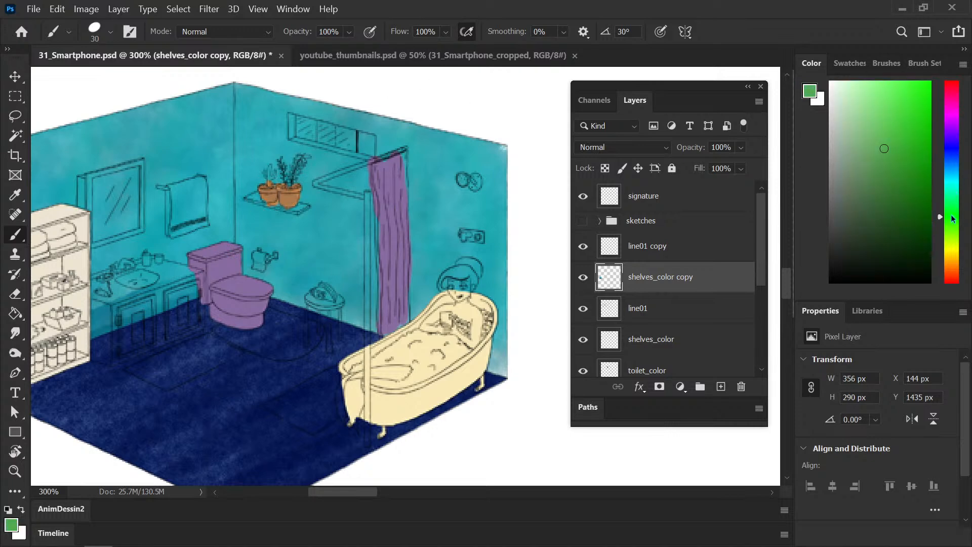
left_click(910, 185)
left_click_drag(270, 177, 270, 177)
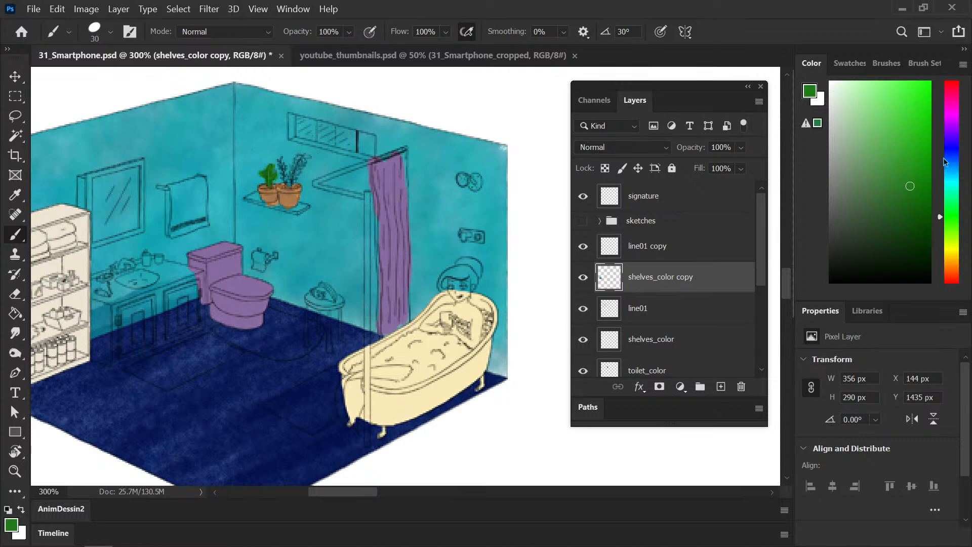
left_click(911, 209)
mouse_move(282, 164)
left_mouse_down()
mouse_move(305, 157)
mouse_move(290, 180)
left_mouse_up()
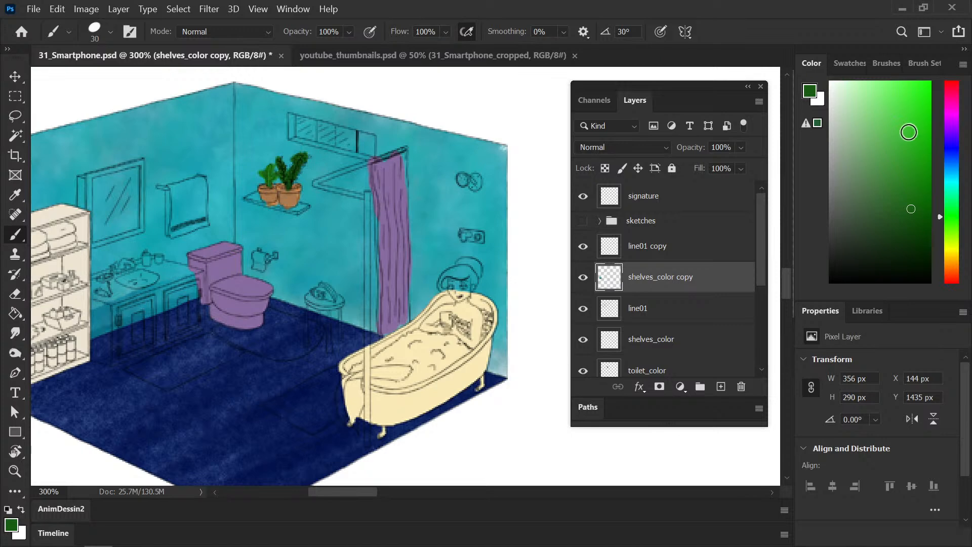
- Paint dark brown soil at the tops of both plant pots with a size 15 brush
left_click(949, 260)
left_click(892, 243)
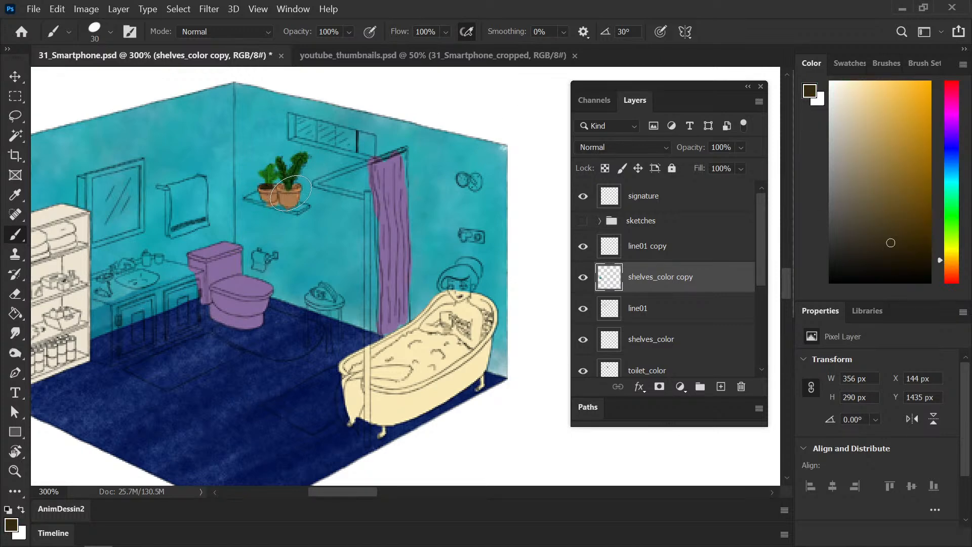
key("bracketleft")
key("bracketleft")
key("bracketleft")
key("ctrl+z")
left_click_drag(261, 187, 274, 188)
- Paint the window panes light cyan with a slightly bluer tint on the small end pane, and save the document
left_click(950, 178)
left_click_drag(874, 121, 887, 81)
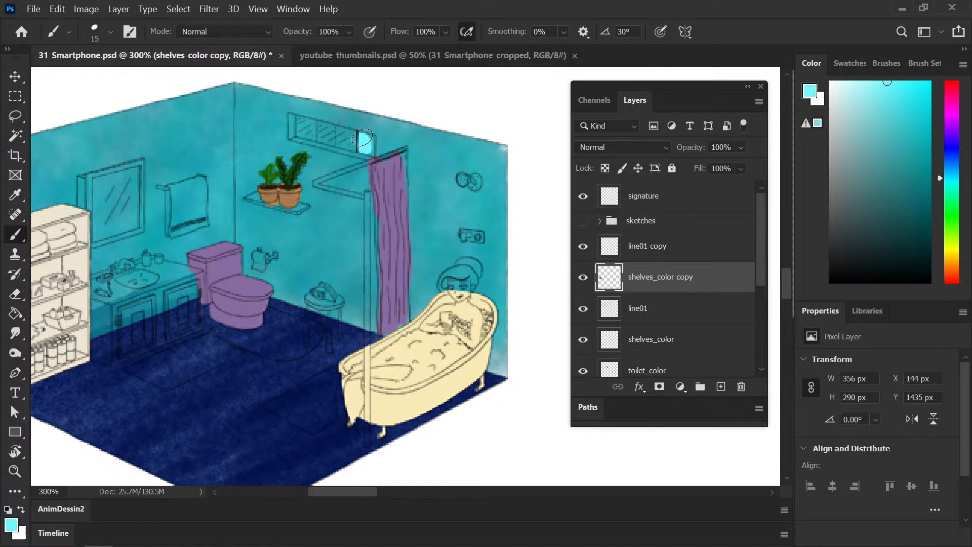
mouse_move(363, 137)
left_mouse_down()
mouse_move(342, 143)
mouse_move(299, 132)
mouse_move(309, 122)
mouse_move(318, 136)
left_mouse_up()
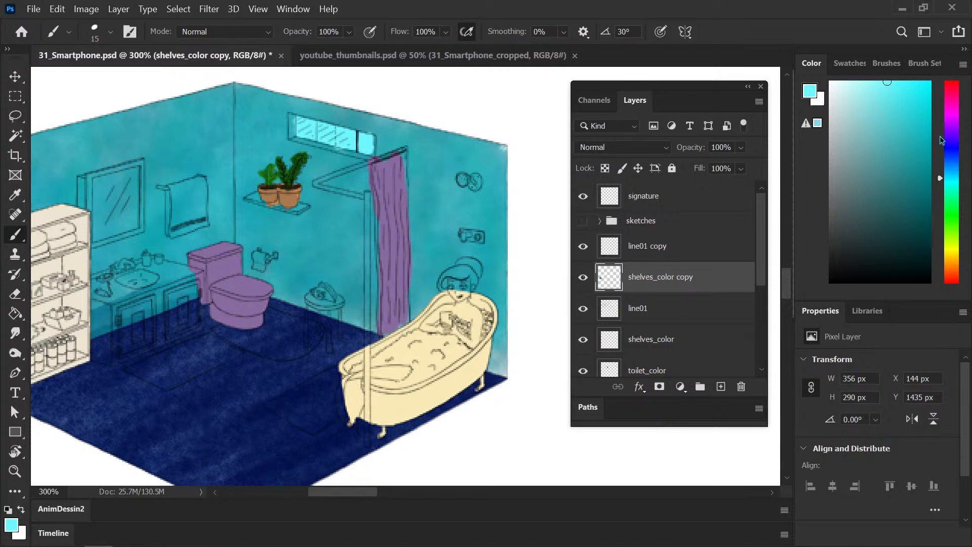
mouse_move(946, 163)
left_mouse_down()
mouse_move(948, 177)
mouse_move(947, 168)
left_mouse_up()
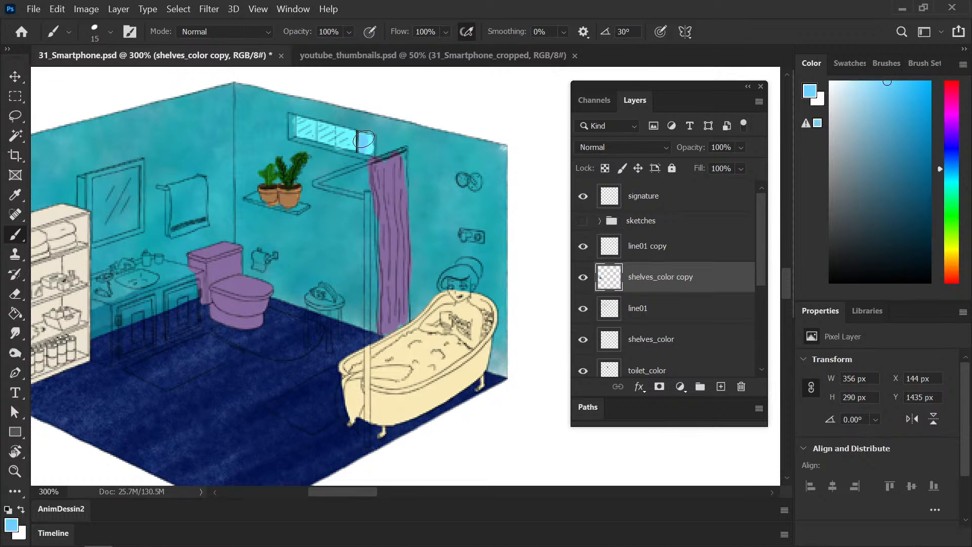
left_click_drag(952, 182, 951, 173)
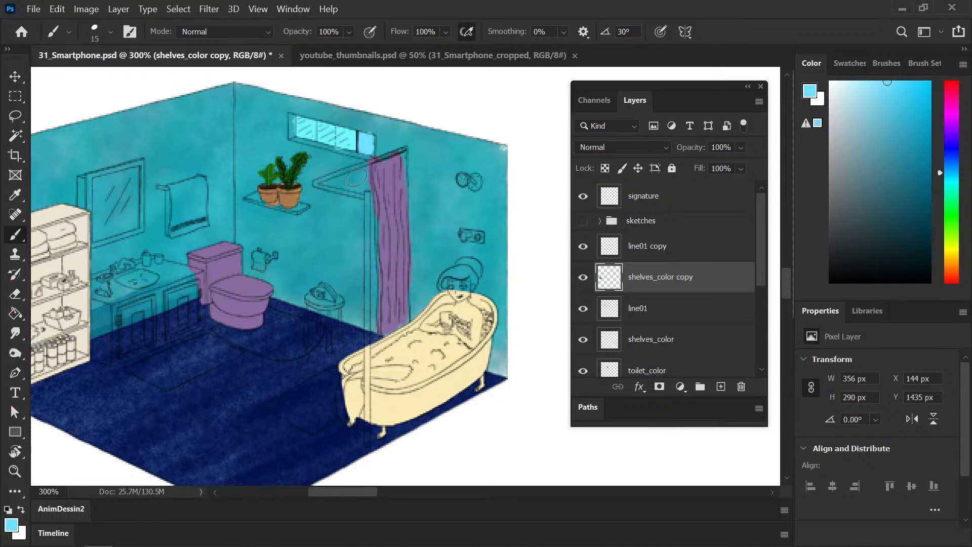
left_click_drag(365, 223, 310, 219)
key("ctrl+s")
- Paint the curtain rail, its vertical pole, the wall fixtures above the bathtub and the woman's phone light grey
left_click_drag(304, 253, 364, 256)
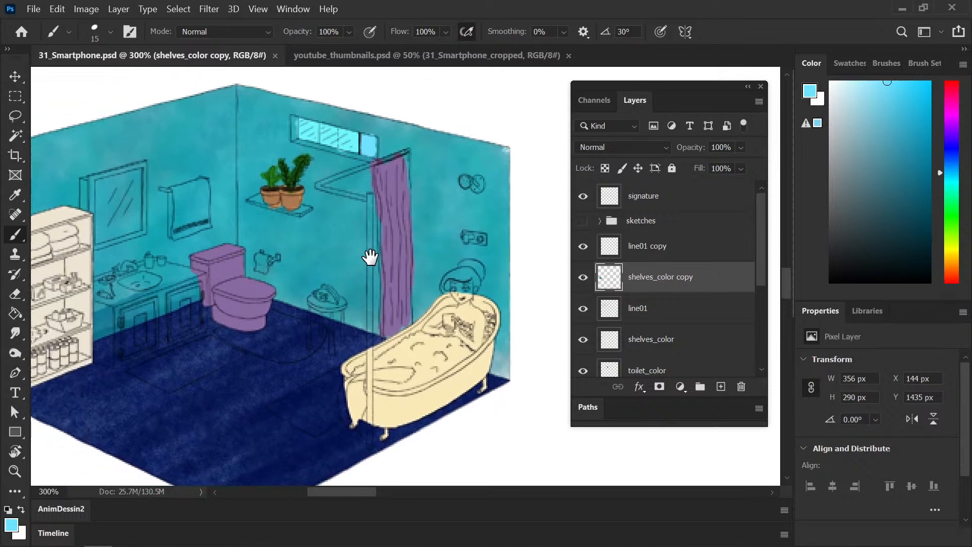
mouse_move(836, 114)
left_mouse_down()
mouse_move(825, 108)
mouse_move(805, 138)
left_mouse_up()
mouse_move(408, 145)
left_mouse_down()
mouse_move(362, 160)
mouse_move(374, 278)
left_mouse_up()
left_click_drag(374, 187, 374, 427)
left_click_drag(375, 358, 375, 445)
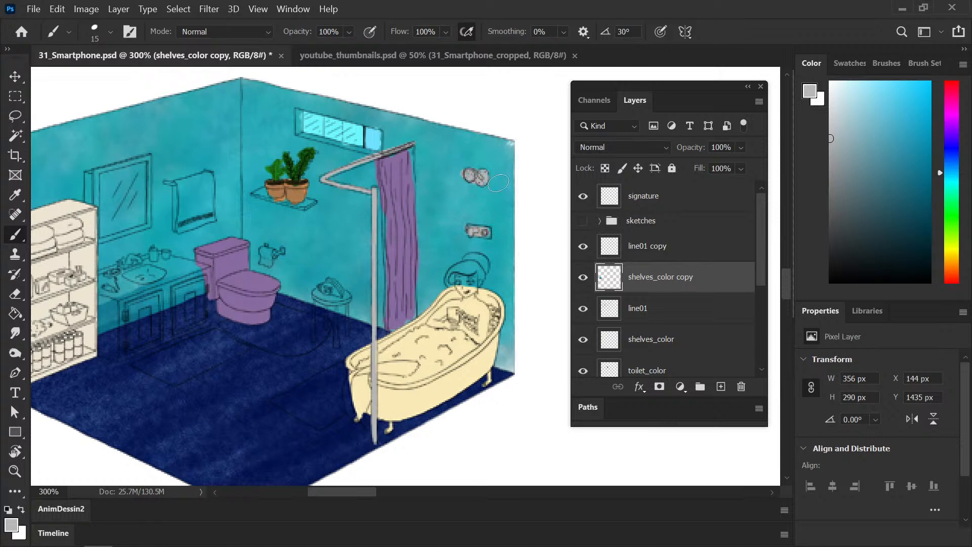
scroll(471, 303, "down", 1)
scroll(470, 302, "right", 1)
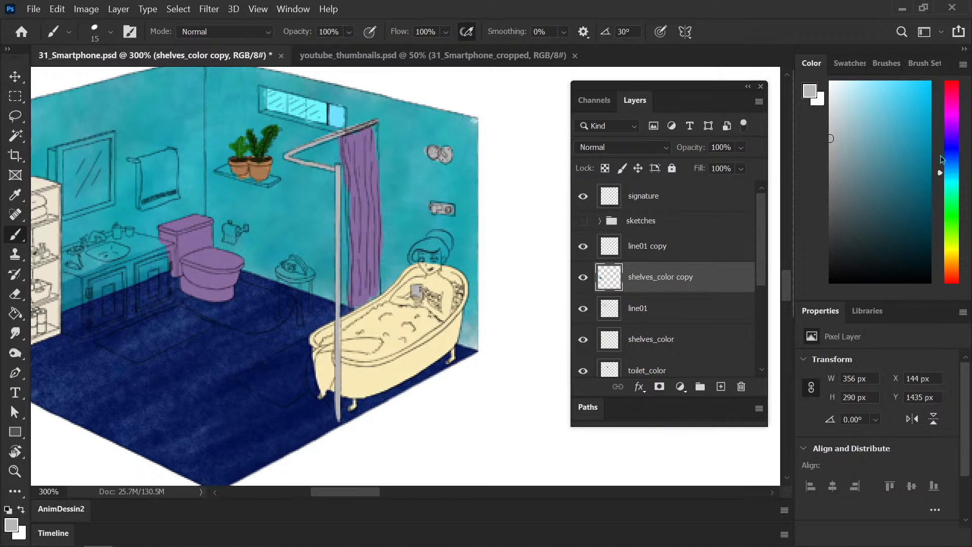
- Paint the bathing woman's skin a pale cream
left_click_drag(950, 237, 947, 252)
left_click_drag(848, 120, 847, 88)
left_click_drag(945, 248, 945, 253)
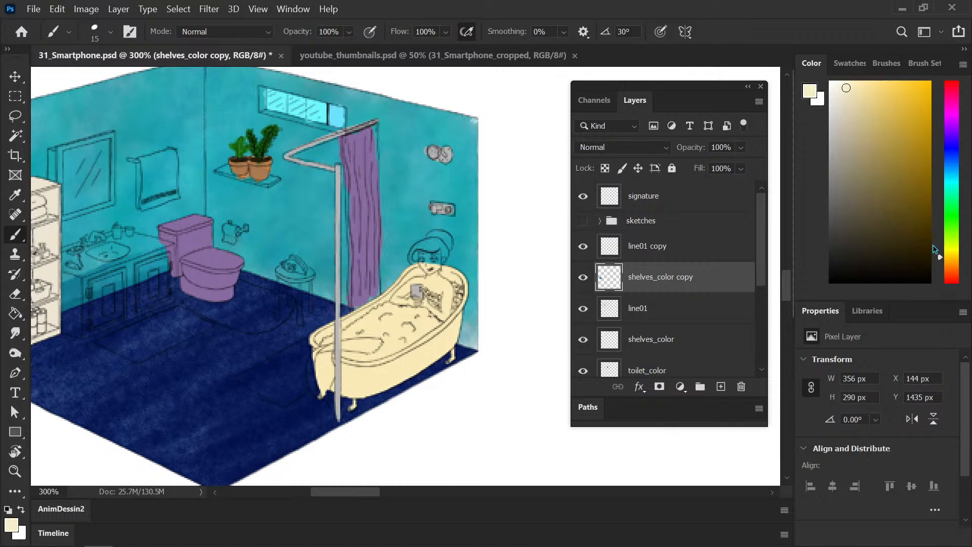
mouse_move(427, 262)
left_mouse_down()
mouse_move(434, 258)
mouse_move(428, 278)
left_mouse_up()
- Paint the cloth draped over the bathtub's foot end dark green inside the tub and bright green where it hangs outside
left_click_drag(953, 226, 957, 209)
left_click_drag(879, 143, 865, 158)
left_click_drag(945, 207, 951, 194)
left_click_drag(871, 175, 894, 187)
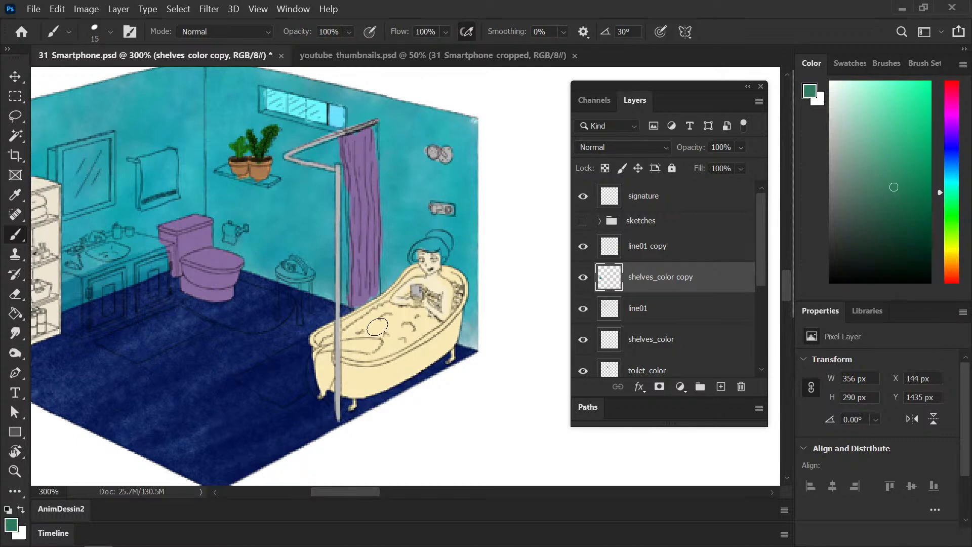
mouse_move(318, 356)
left_mouse_down()
mouse_move(355, 347)
mouse_move(333, 344)
left_mouse_up()
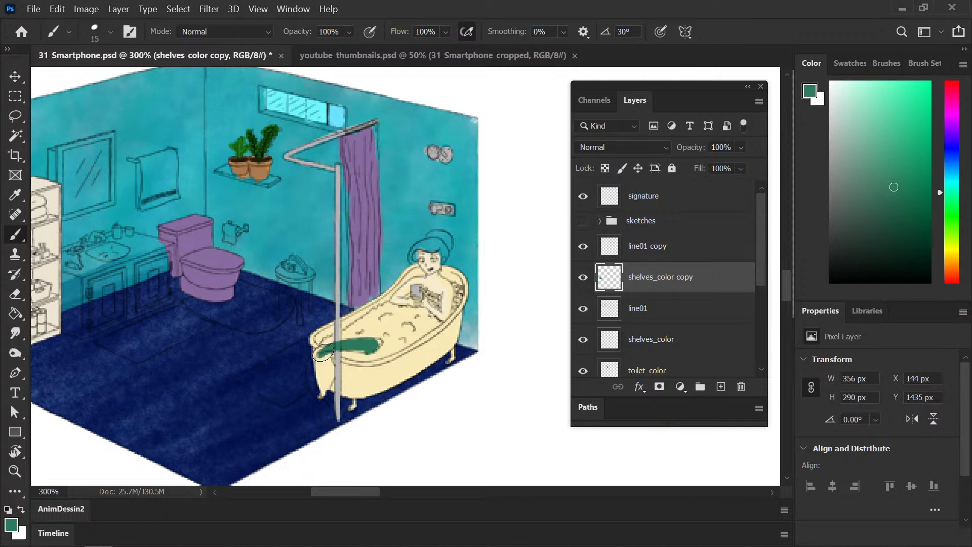
left_click_drag(904, 147, 914, 127)
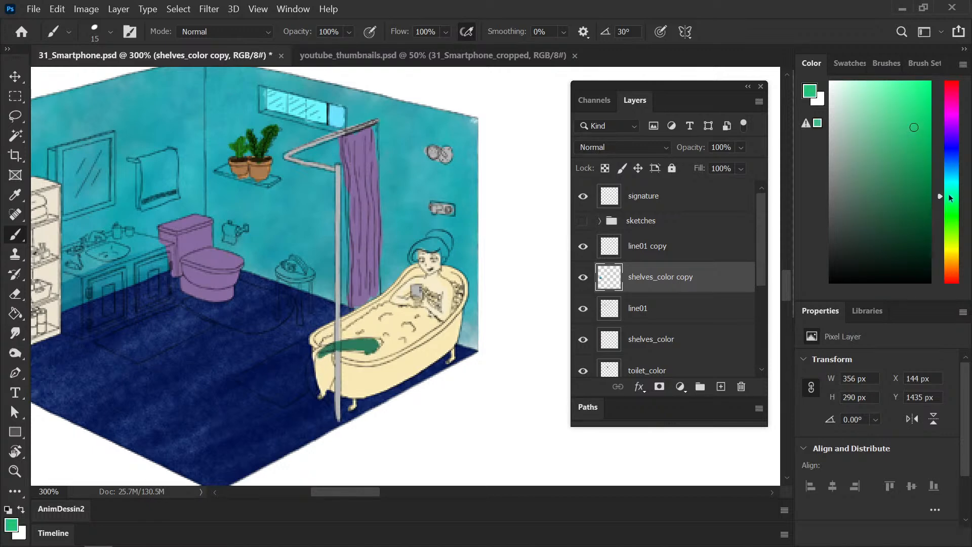
mouse_move(320, 354)
left_mouse_down()
mouse_move(320, 389)
mouse_move(317, 362)
mouse_move(307, 376)
mouse_move(312, 393)
left_mouse_up()
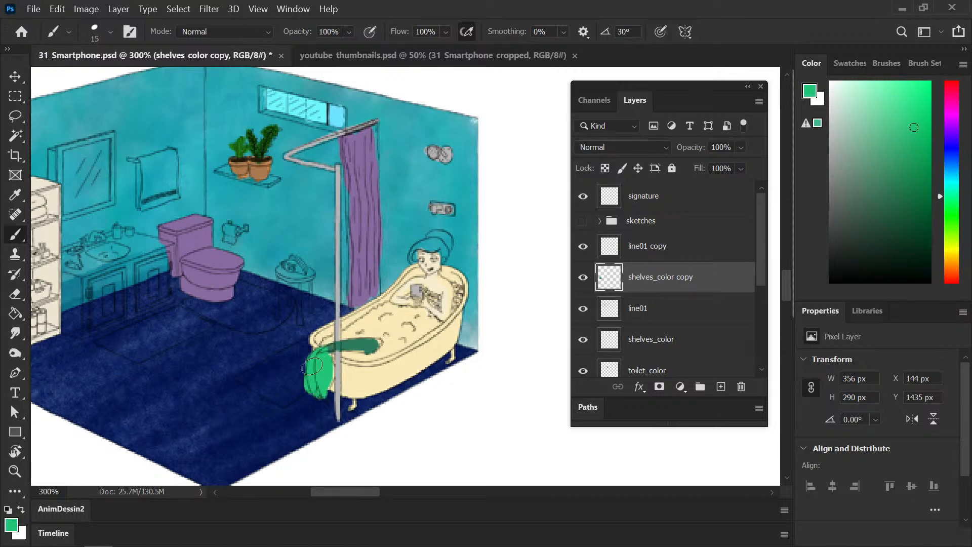
- Paint the bathing woman's hair and bun orange-red
left_click_drag(481, 292, 473, 310)
left_click_drag(950, 212, 951, 278)
left_click_drag(405, 270, 408, 274)
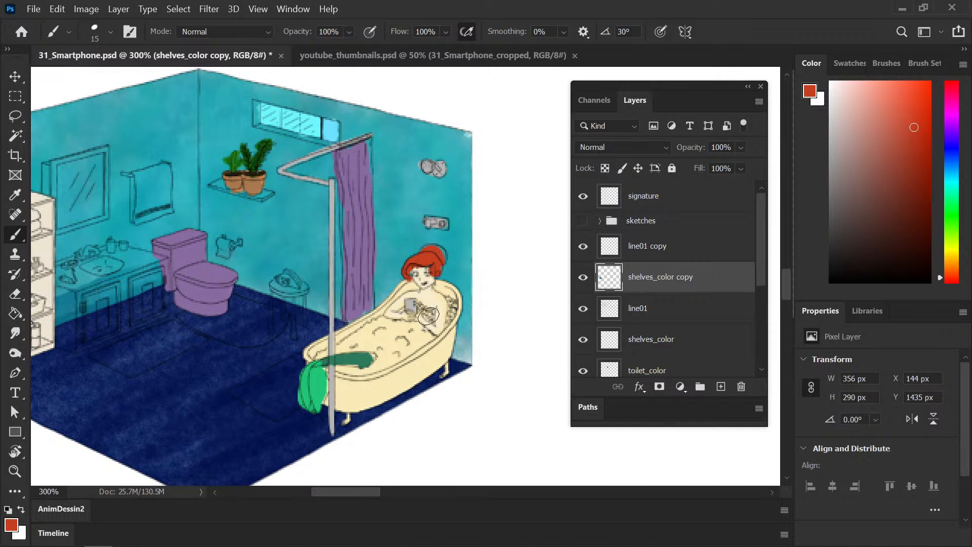
- Paint the foam filling the bathtub white
left_click_drag(459, 328, 527, 322)
left_click_drag(894, 131, 809, 62)
mouse_move(389, 348)
left_mouse_down()
mouse_move(429, 328)
mouse_move(463, 329)
mouse_move(430, 349)
mouse_move(445, 350)
mouse_move(488, 329)
left_mouse_up()
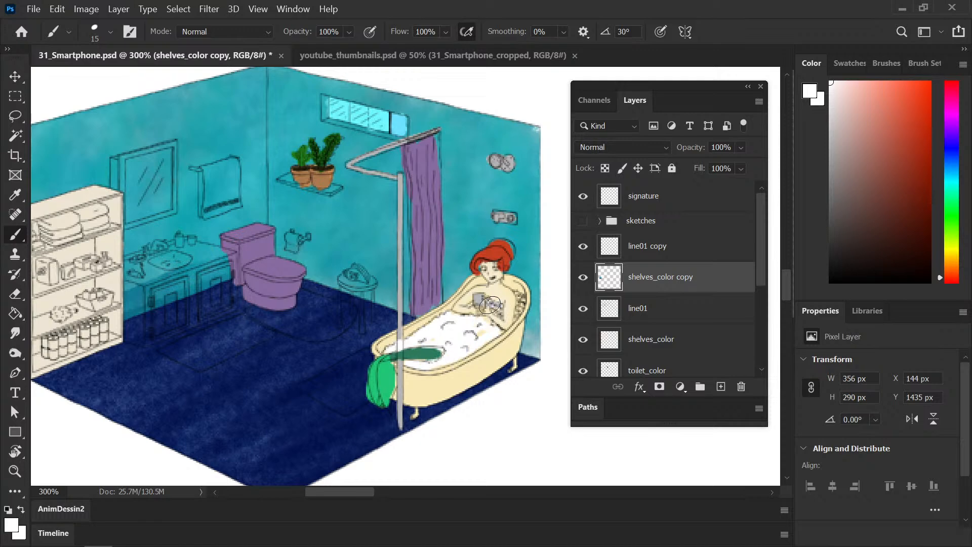
- Tint the foam in the bathtub a very pale icy blue and save the document along the way
left_click(952, 172)
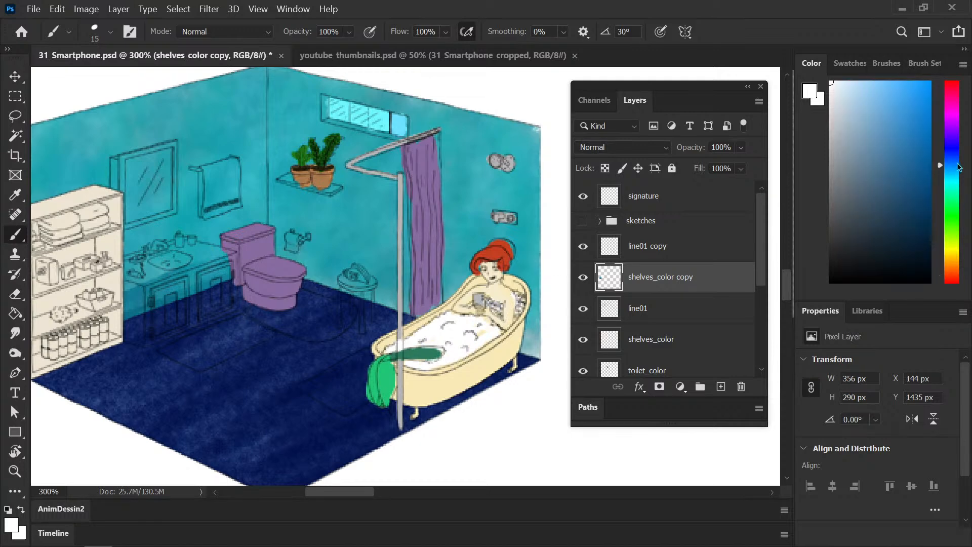
left_click(852, 93)
mouse_move(450, 328)
left_mouse_down()
mouse_move(423, 339)
mouse_move(442, 333)
mouse_move(433, 335)
mouse_move(442, 323)
mouse_move(459, 354)
left_mouse_up()
key("ctrl+s")
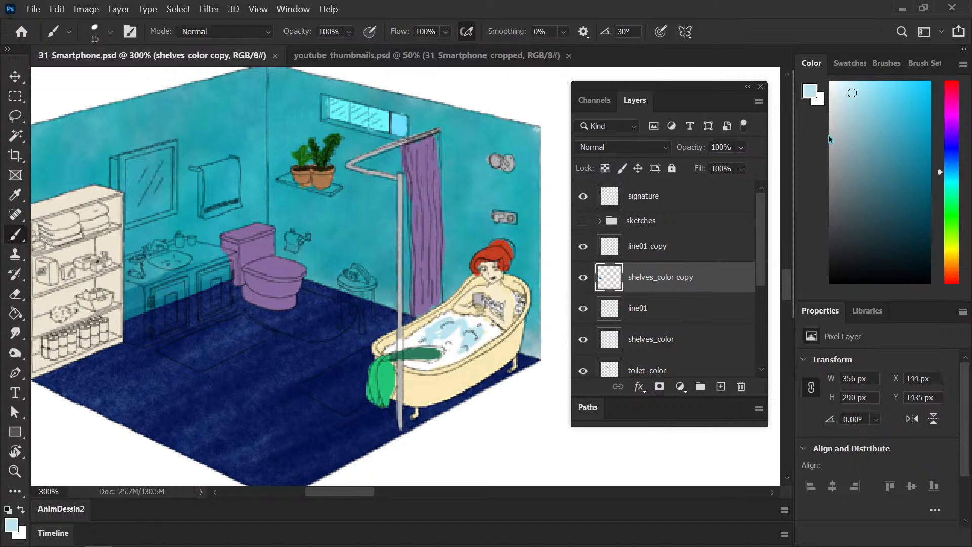
left_click(843, 80)
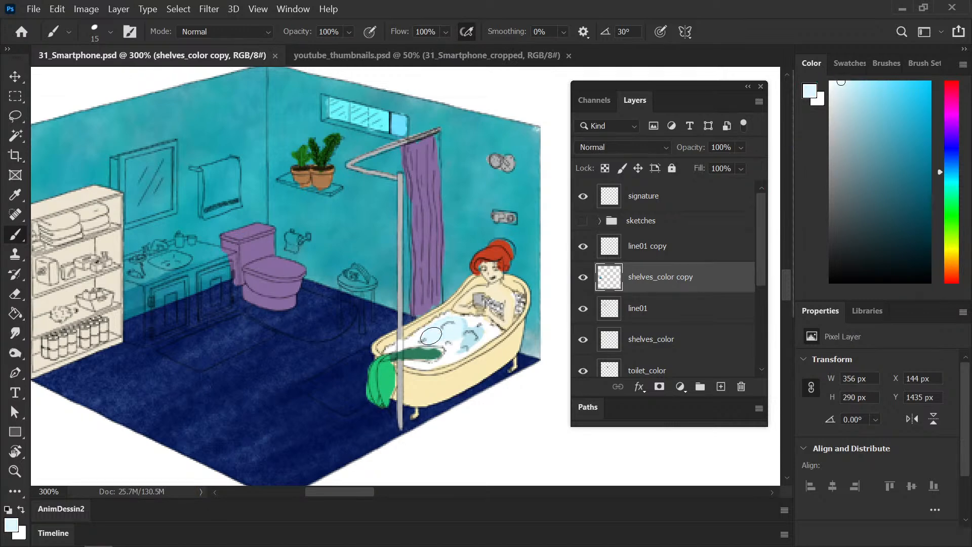
mouse_move(431, 336)
left_mouse_down()
mouse_move(409, 355)
mouse_move(396, 346)
mouse_move(465, 337)
left_mouse_up()
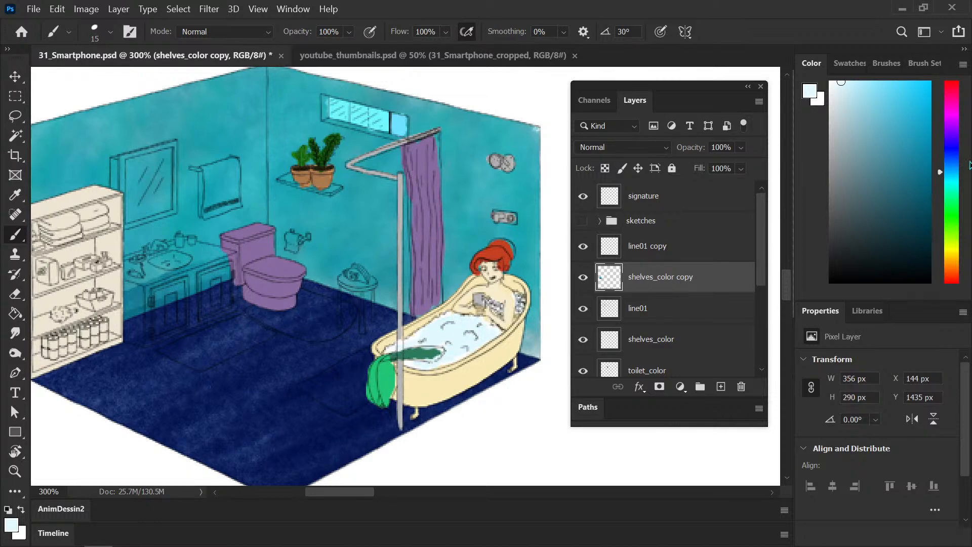
- Paint the crumpled cloth on top of the stool a pale peach-white
left_click(951, 249)
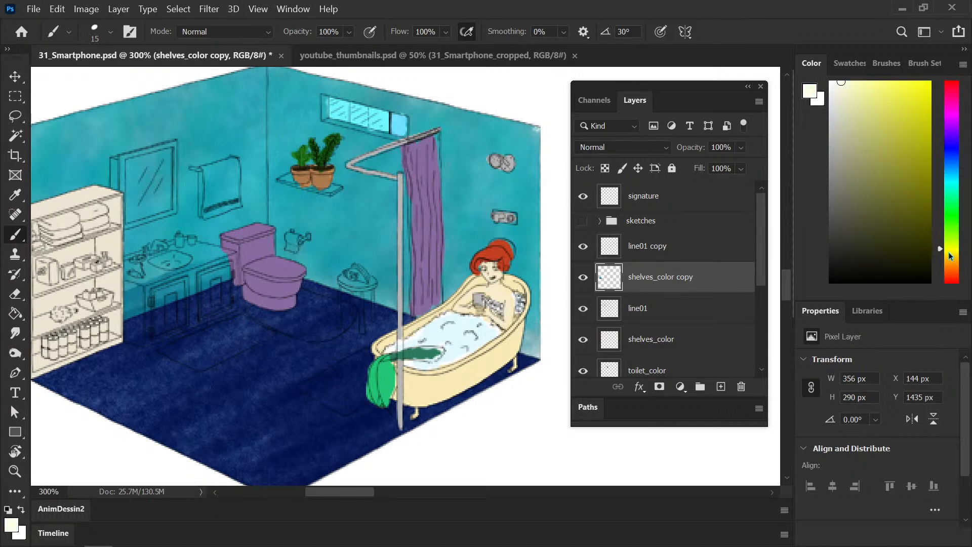
left_click(948, 254)
left_click(949, 261)
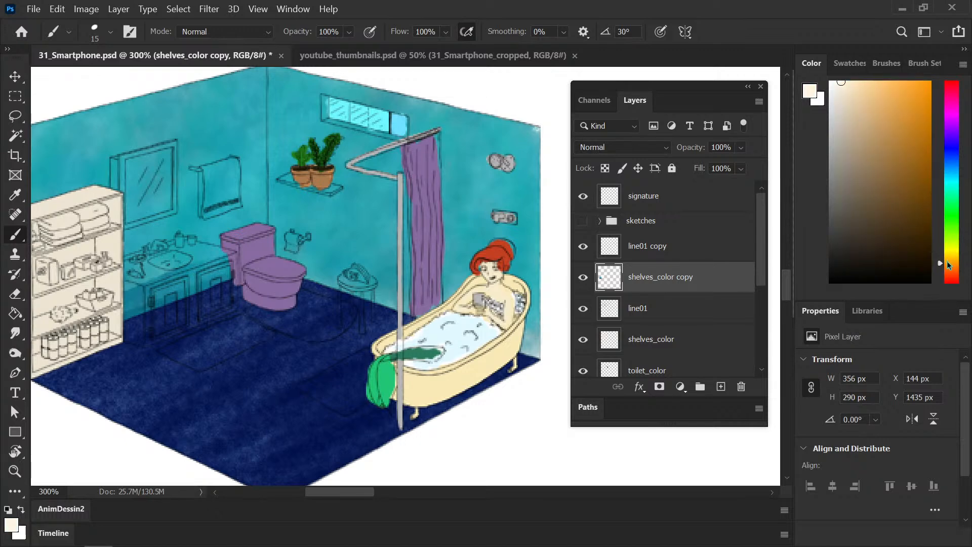
left_click(949, 269)
left_click(949, 274)
left_click(950, 265)
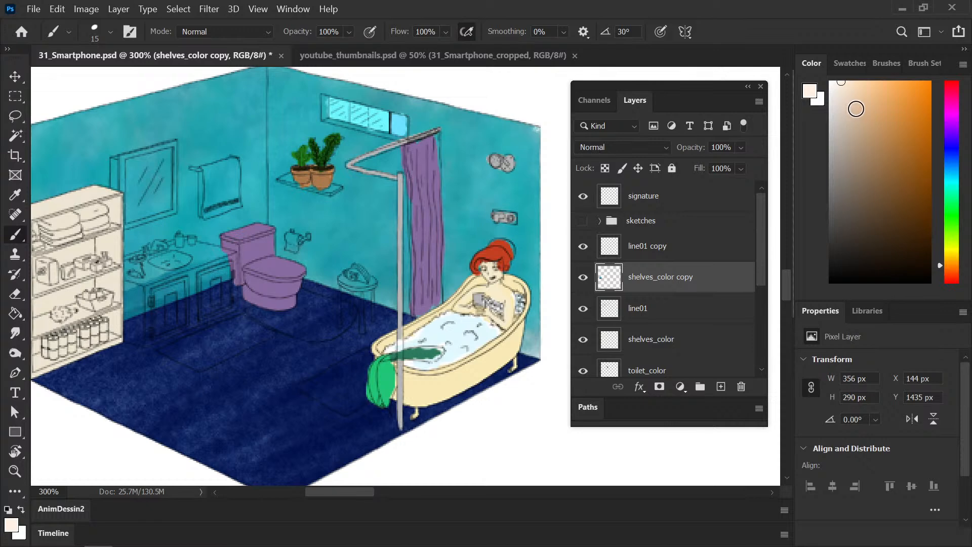
left_click_drag(359, 277, 350, 275)
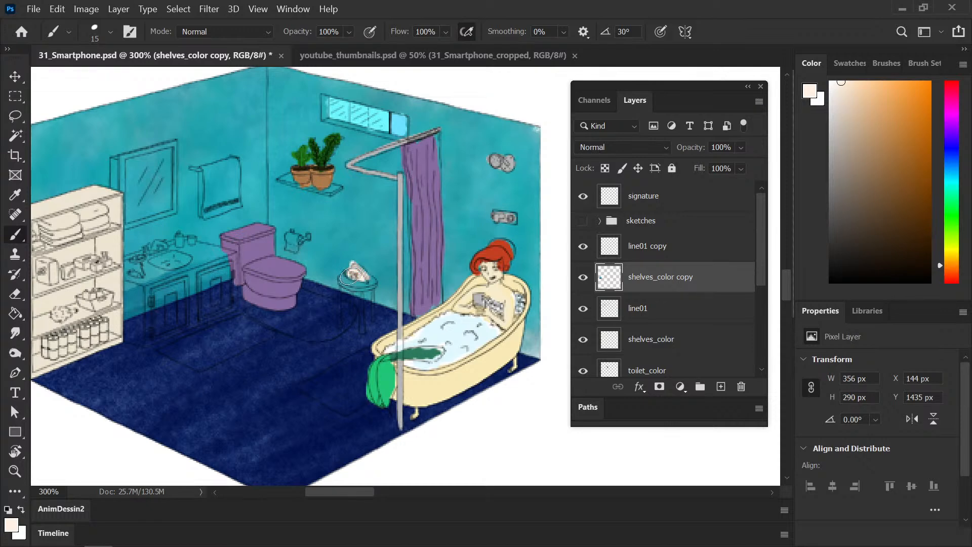
- Paint the seat and legs of the stool beside the bathtub vivid purple
left_click(950, 121)
left_click(918, 102)
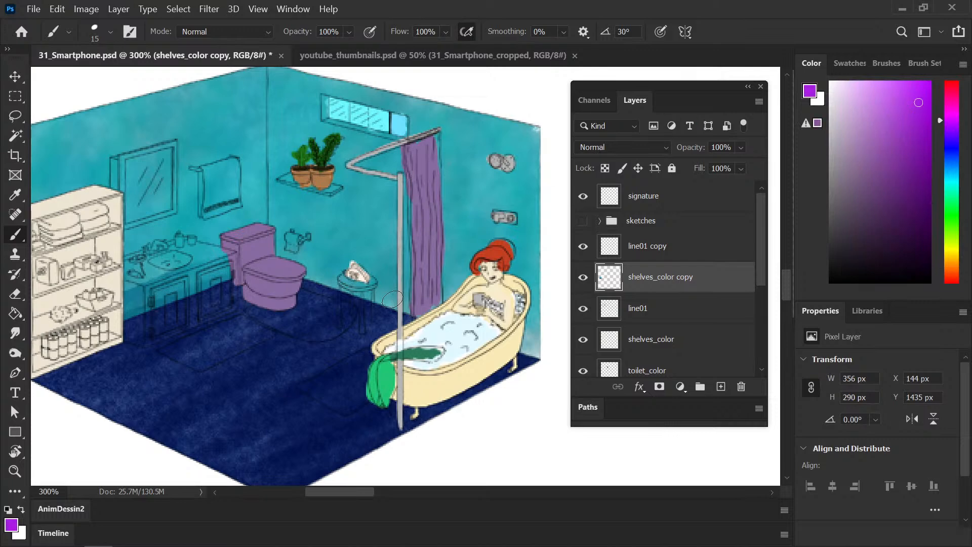
left_click_drag(346, 279, 359, 336)
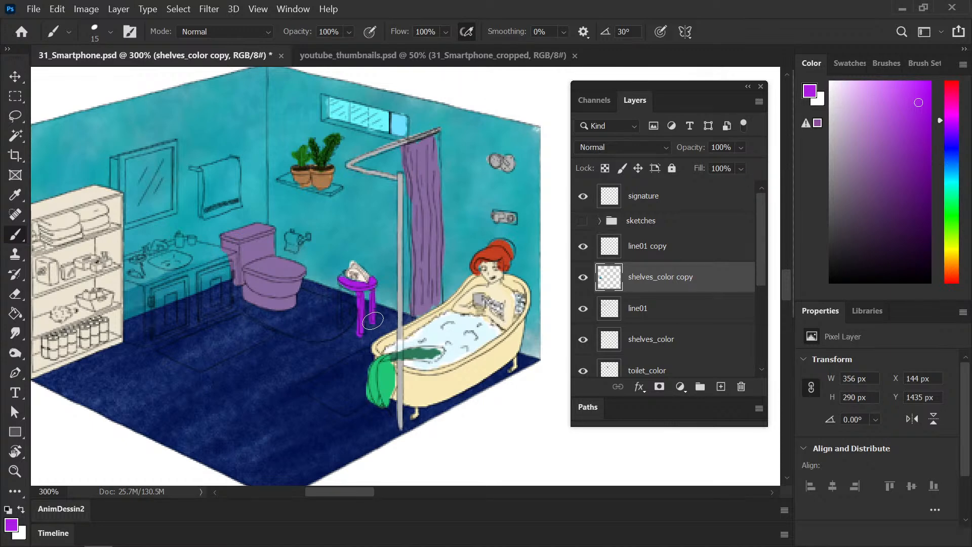
left_click_drag(339, 282, 338, 329)
- Repaint the seat and legs of the stool pale cream-yellow
left_click_drag(948, 233, 953, 256)
left_click_drag(848, 93, 861, 84)
left_click_drag(340, 278, 339, 316)
mouse_move(341, 279)
left_mouse_down()
mouse_move(362, 288)
mouse_move(369, 319)
mouse_move(359, 331)
left_mouse_up()
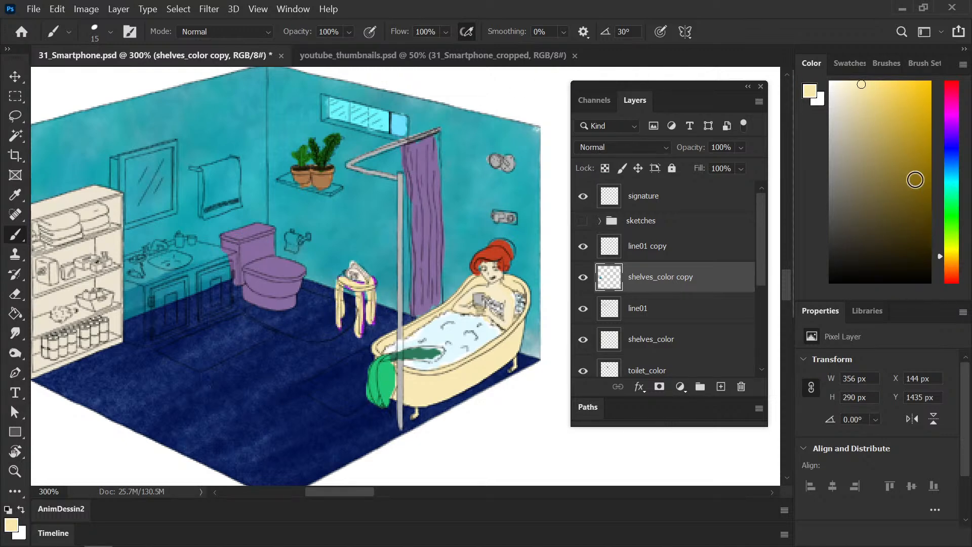
- Paint the cloth on the stool lavender and cover it with a stronger violet, and save the document
left_click(950, 134)
left_click_drag(354, 275, 350, 276)
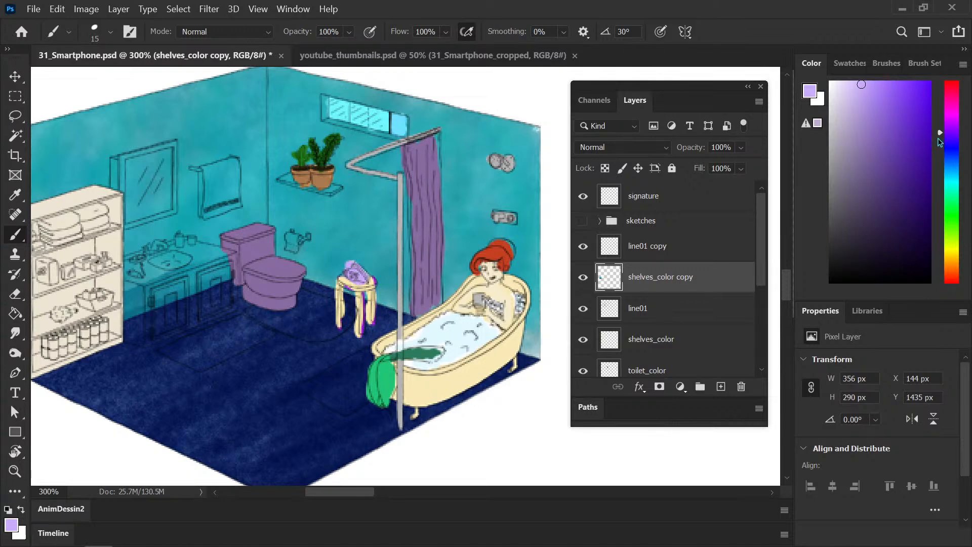
left_click(878, 100)
left_click(888, 117)
left_click_drag(360, 276, 349, 272)
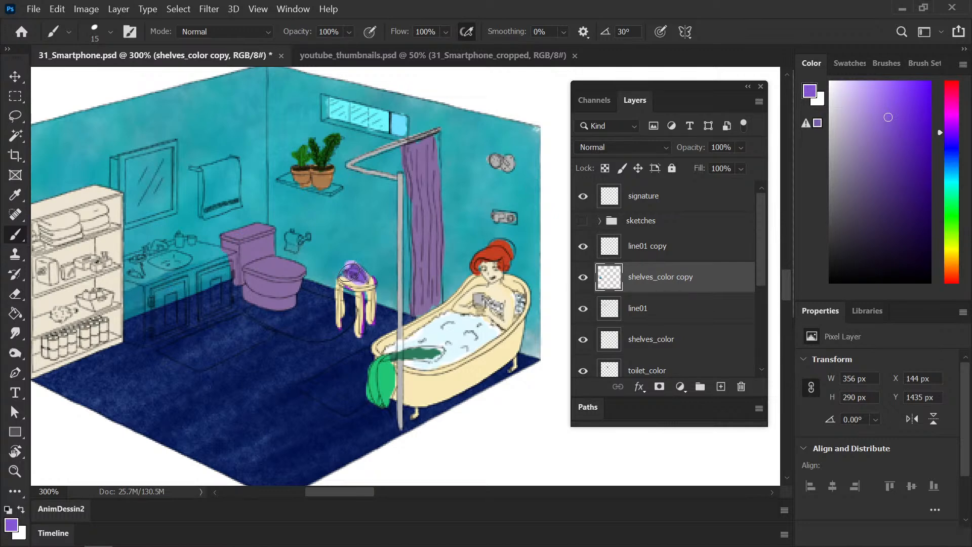
key("ctrl+minus")
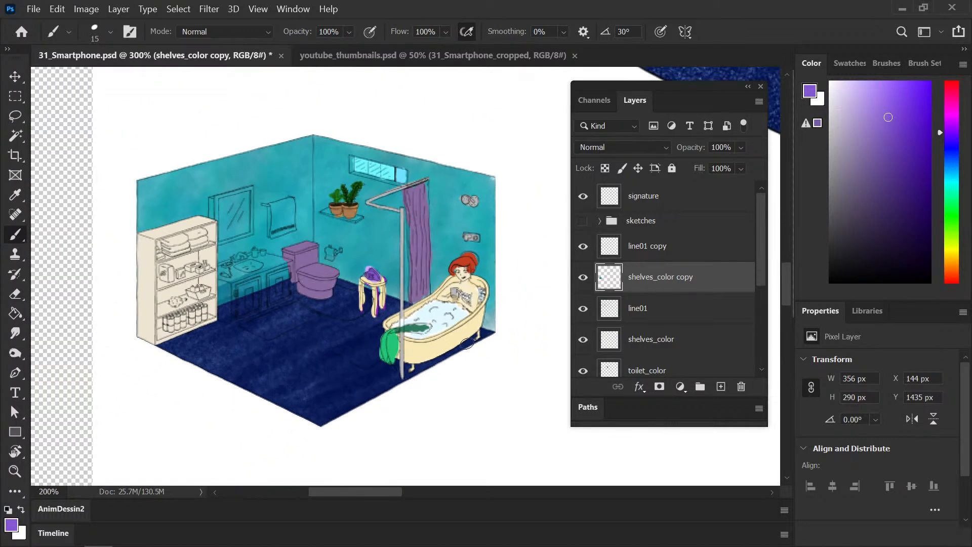
scroll(385, 278, "down", 2)
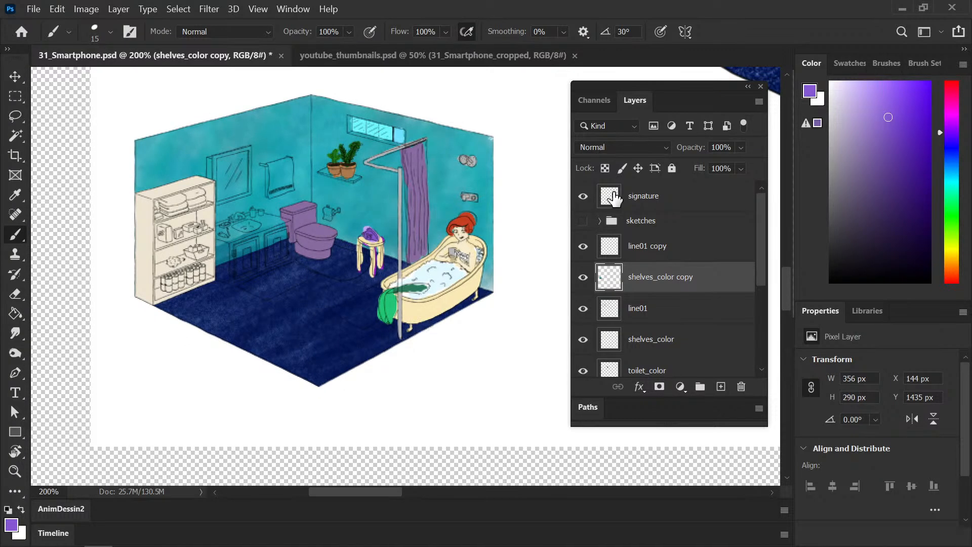
key("ctrl+plus")
left_click_drag(316, 225, 360, 242)
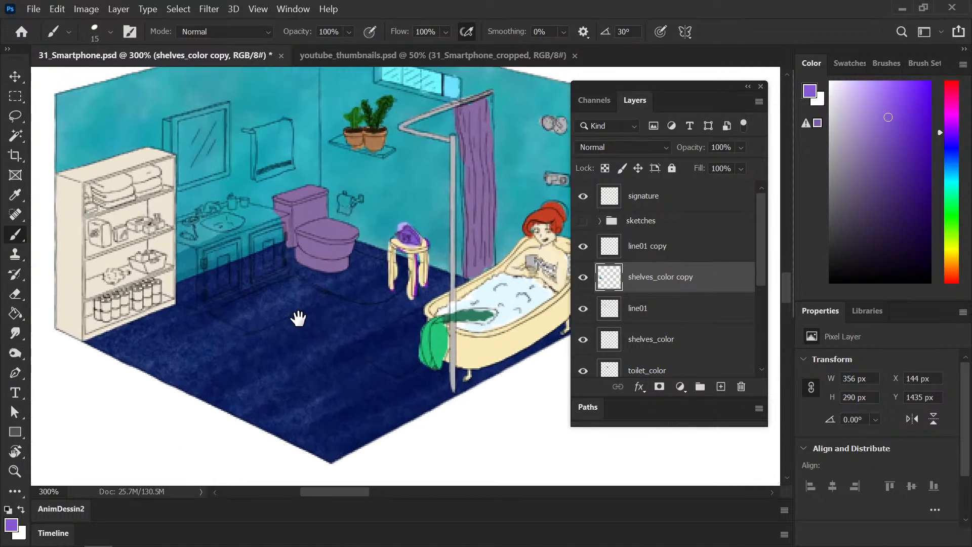
key("ctrl+s")
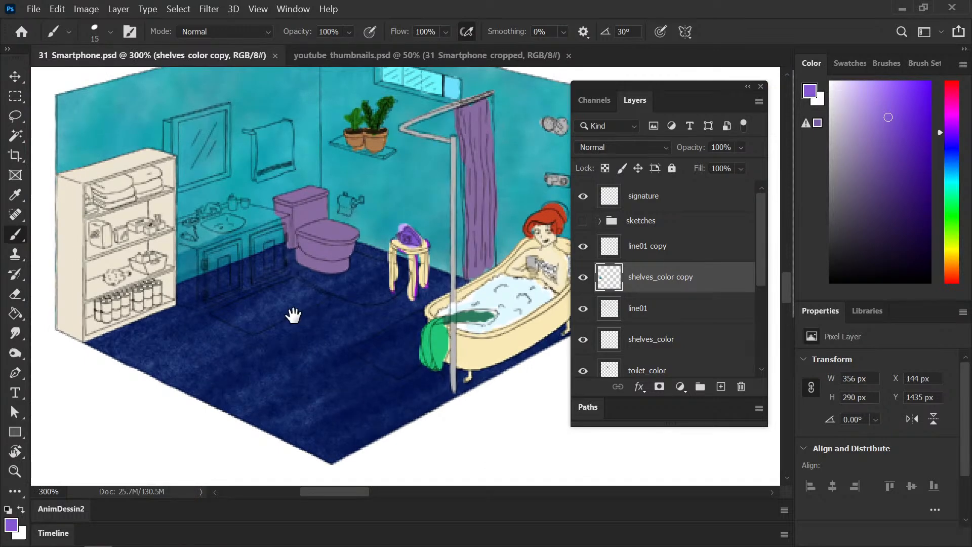
- Paint the whole washbasin cabinet between the shelves and the toilet bright orange-red
left_click_drag(293, 314, 233, 348)
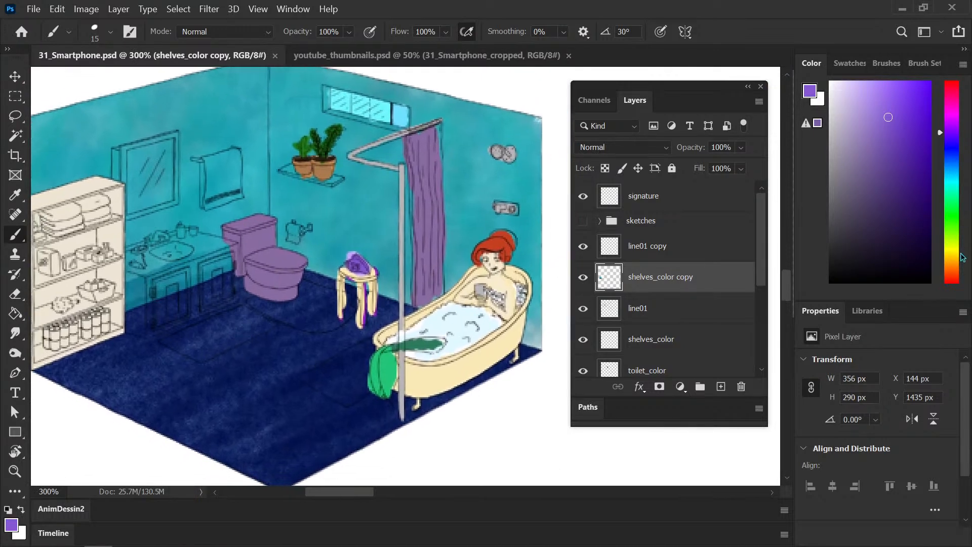
left_click(954, 276)
left_click(928, 98)
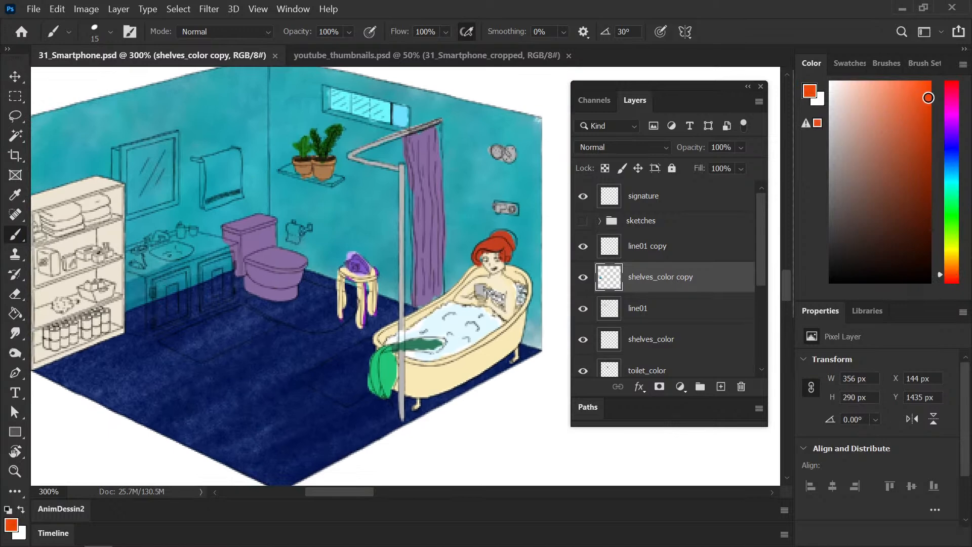
mouse_move(130, 258)
left_mouse_down()
mouse_move(165, 237)
mouse_move(129, 251)
mouse_move(134, 333)
mouse_move(158, 298)
mouse_move(192, 284)
mouse_move(240, 283)
mouse_move(182, 238)
mouse_move(159, 248)
mouse_move(181, 234)
left_mouse_up()
left_click_drag(182, 308, 152, 328)
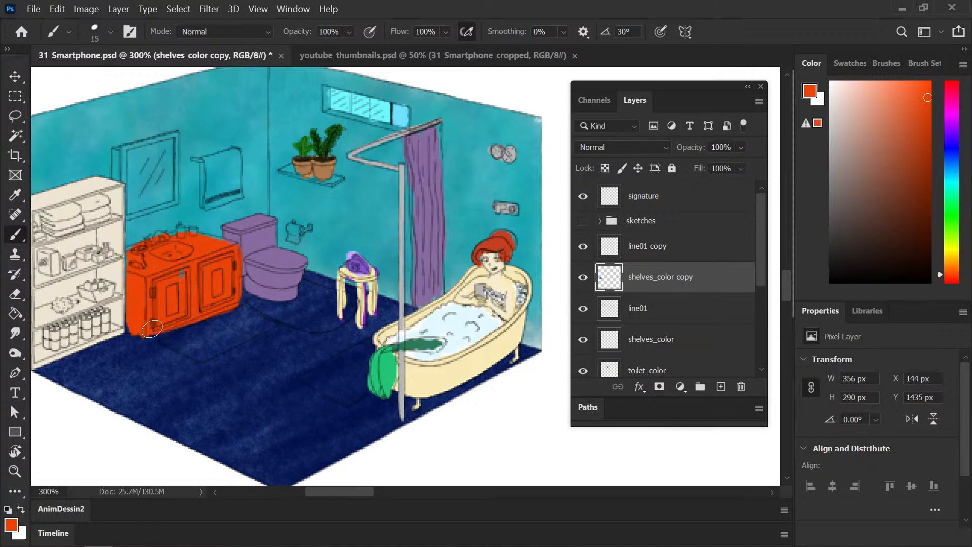
key("ctrl+minus")
key("ctrl+minus")
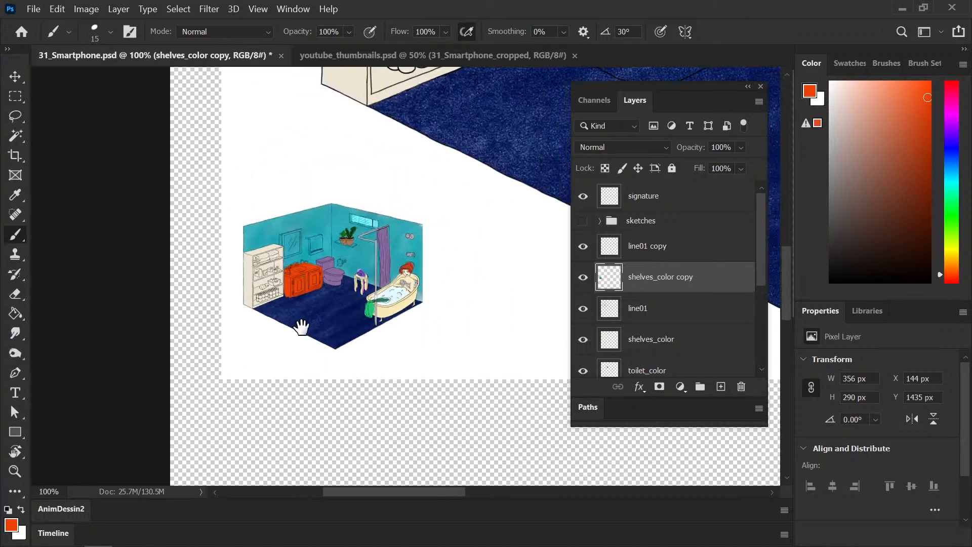
key("ctrl+plus")
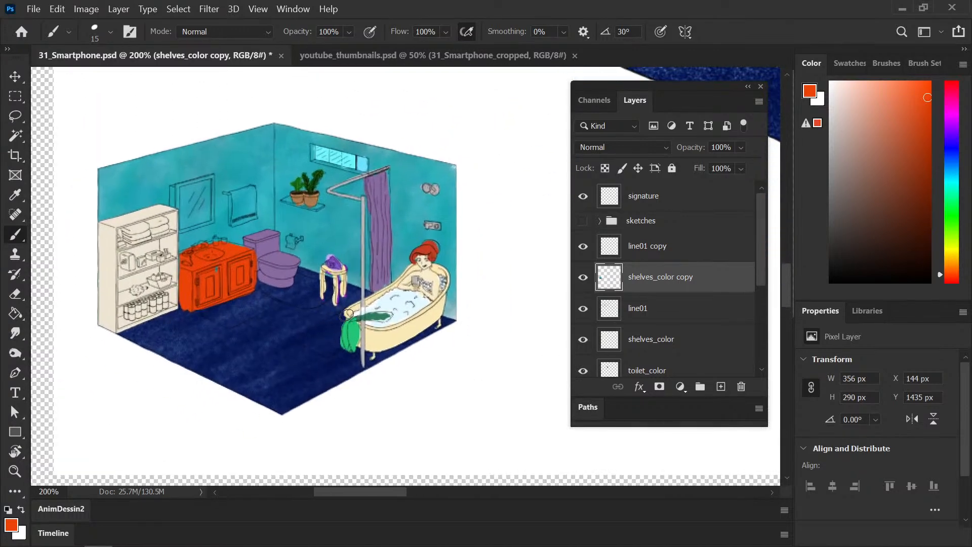
- Paint over the washbasin cabinet with hot pink and a softer, muted pink
left_click(950, 98)
mouse_move(183, 260)
left_mouse_down()
mouse_move(181, 296)
mouse_move(188, 253)
mouse_move(205, 283)
mouse_move(225, 253)
mouse_move(250, 284)
mouse_move(253, 269)
left_mouse_up()
left_click_drag(899, 106, 884, 119)
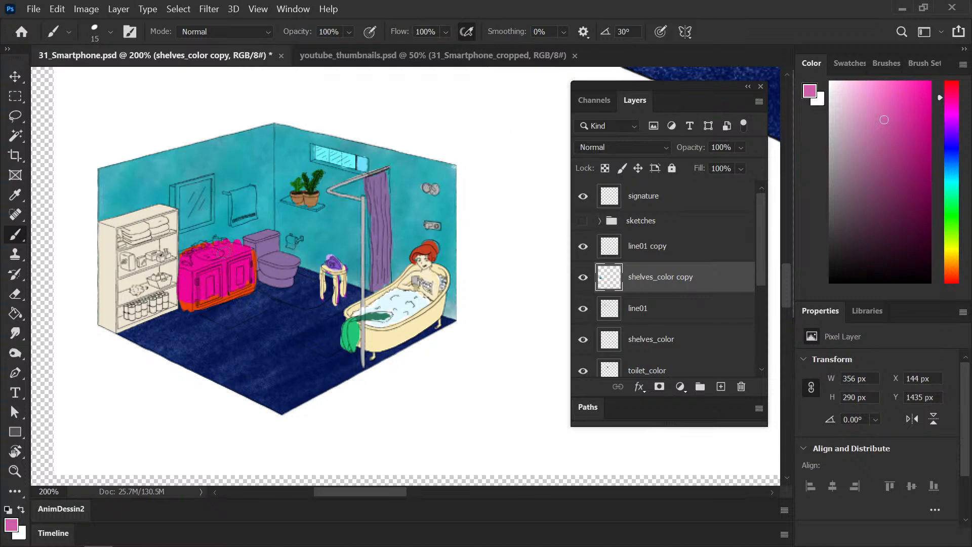
mouse_move(188, 267)
left_mouse_down()
mouse_move(182, 301)
mouse_move(200, 253)
mouse_move(210, 298)
mouse_move(223, 246)
mouse_move(243, 293)
mouse_move(253, 248)
mouse_move(255, 266)
left_mouse_up()
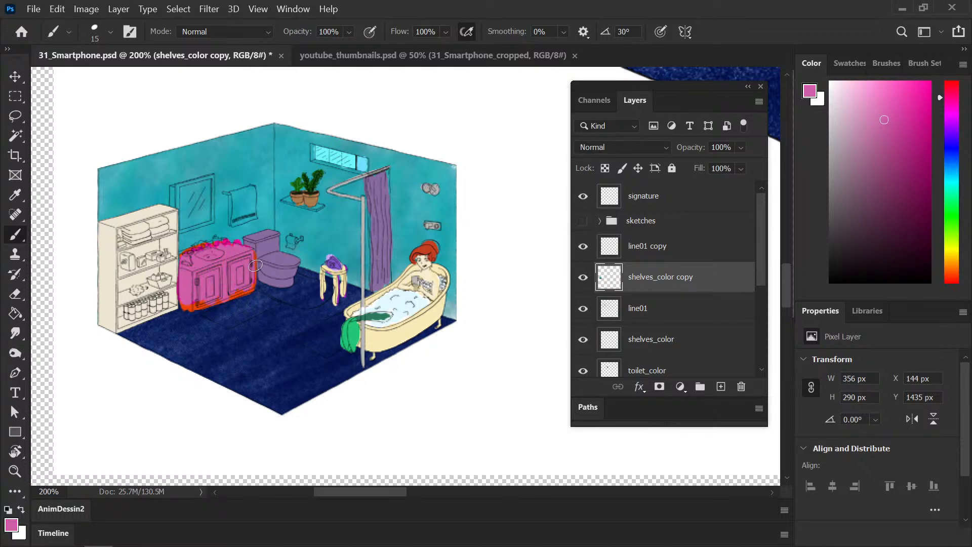
- Repaint the washbasin cabinet in a dark magenta
mouse_move(864, 129)
left_mouse_down()
mouse_move(878, 153)
mouse_move(903, 145)
mouse_move(907, 155)
left_mouse_up()
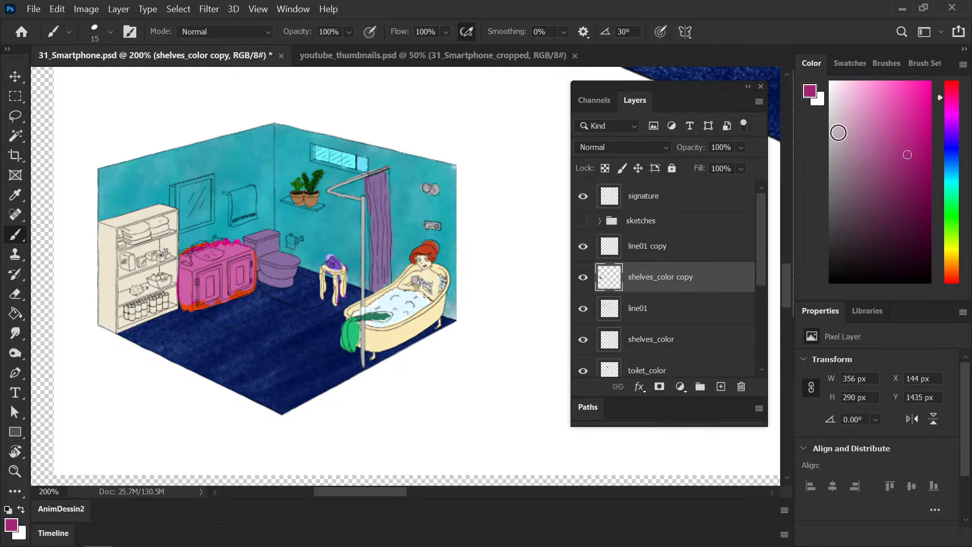
mouse_move(183, 257)
left_mouse_down()
mouse_move(222, 251)
mouse_move(227, 266)
mouse_move(183, 262)
mouse_move(197, 289)
mouse_move(236, 273)
mouse_move(251, 274)
mouse_move(251, 283)
left_mouse_up()
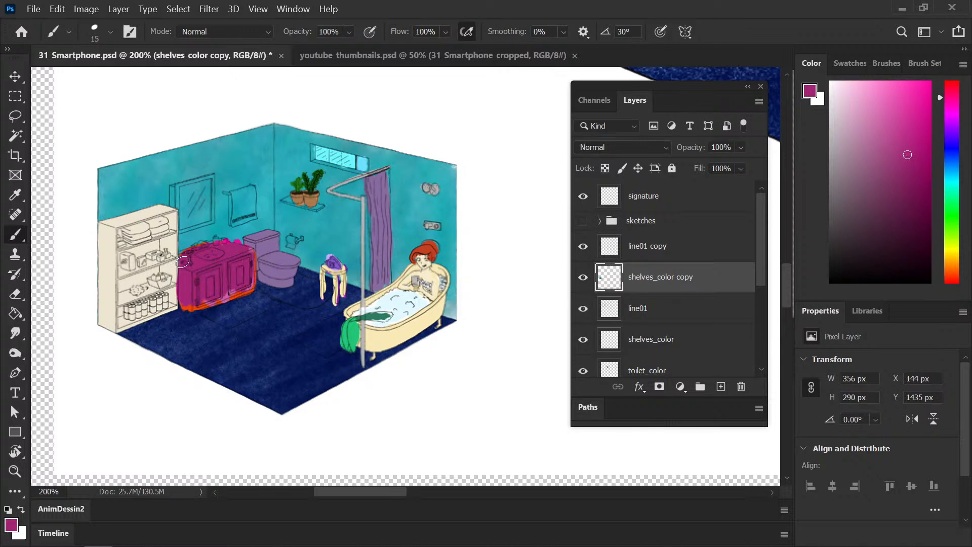
left_click_drag(387, 267, 391, 257)
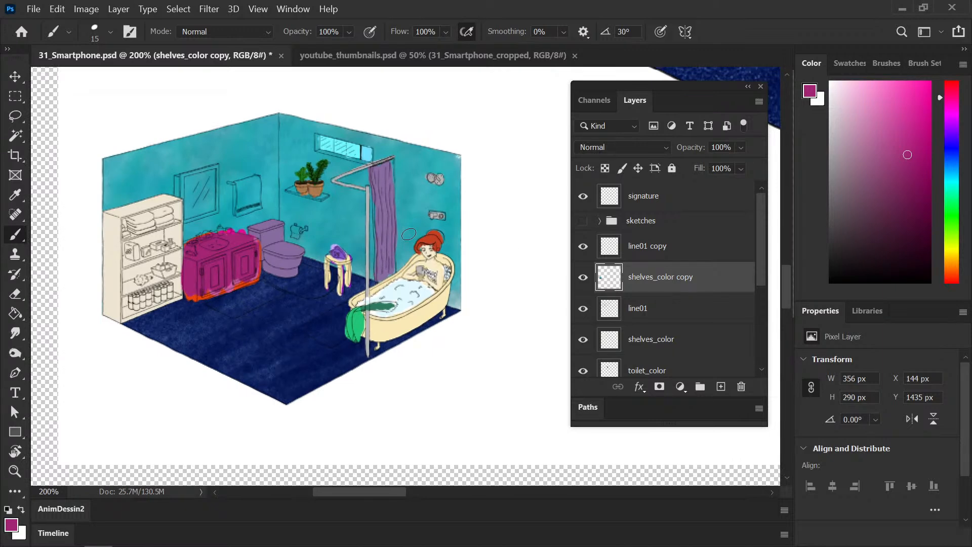
- Paint the folded towels on the top shelf green, and the toilet paper and the row of items on the lowest shelf white
left_click_drag(945, 200, 947, 183)
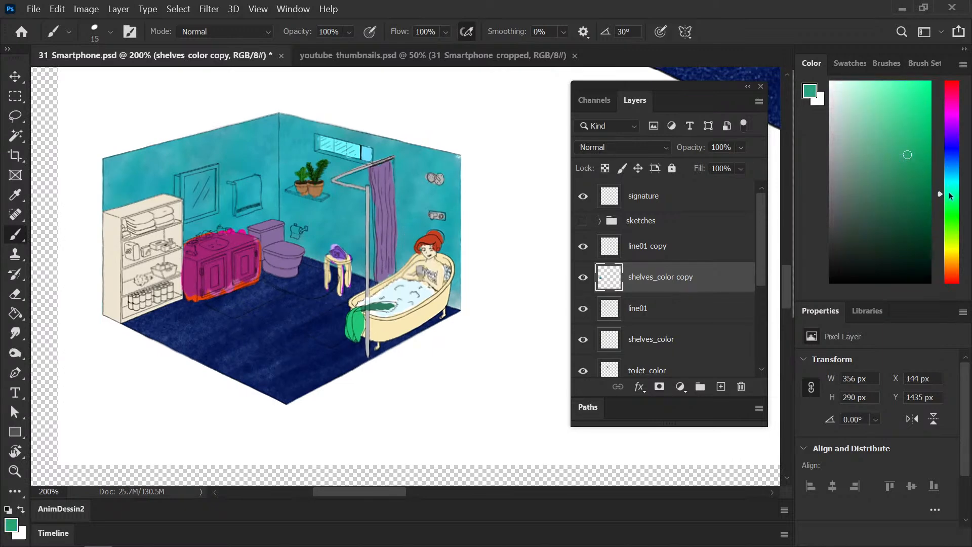
mouse_move(136, 229)
left_mouse_down()
mouse_move(152, 219)
mouse_move(135, 224)
left_mouse_up()
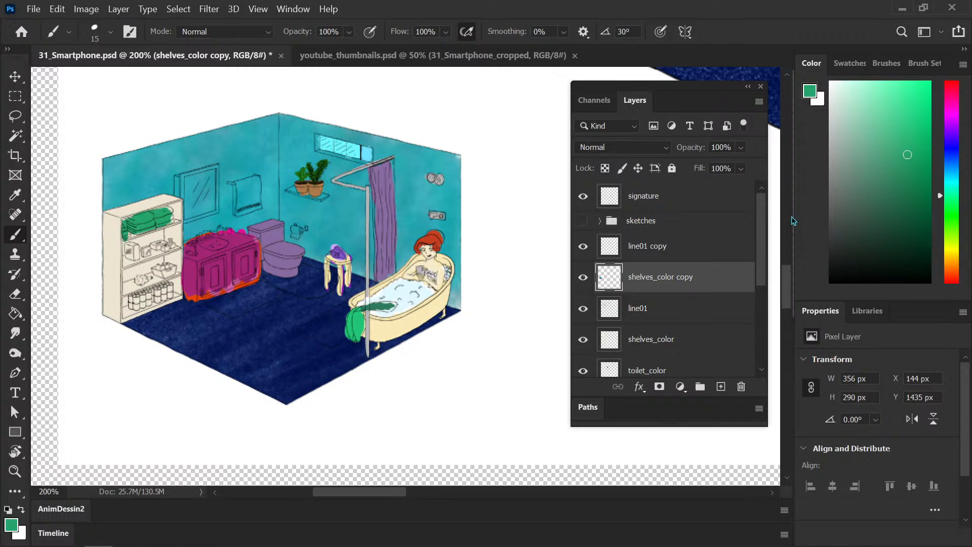
left_click_drag(872, 135, 830, 82)
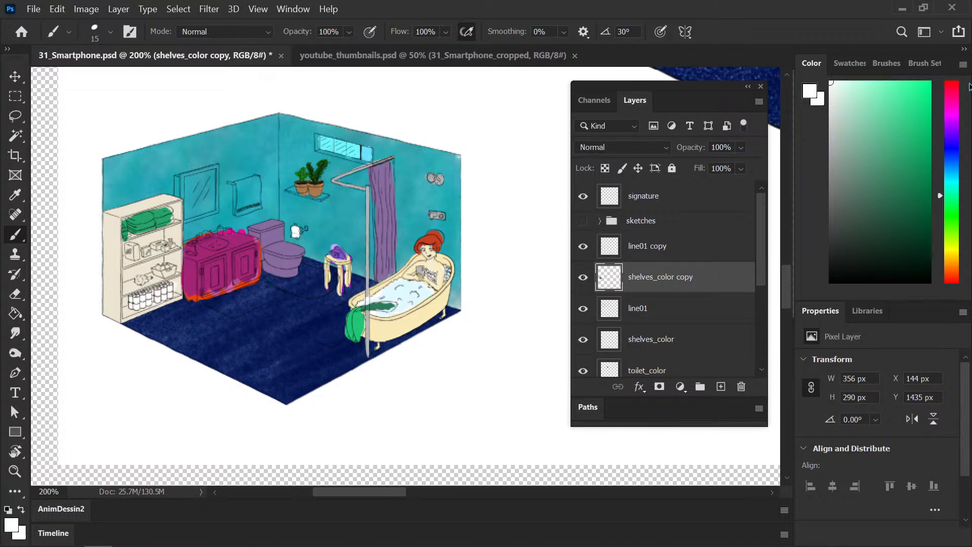
- Paint the towel hanging on the wall a greyish green and cover it with a more saturated medium green
left_click(904, 154)
left_click_drag(903, 155, 865, 148)
left_click_drag(238, 191, 237, 187)
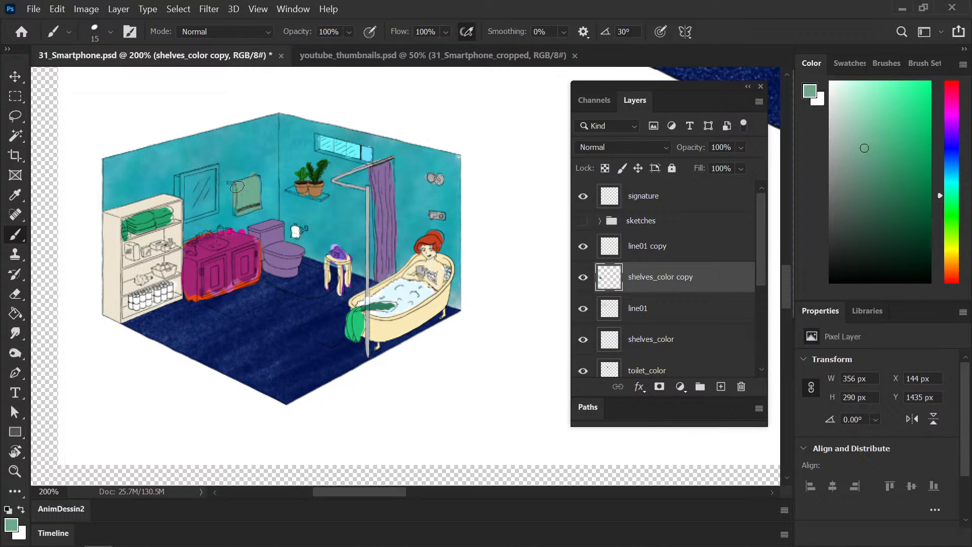
left_click_drag(889, 150, 904, 163)
left_click_drag(236, 190, 255, 203)
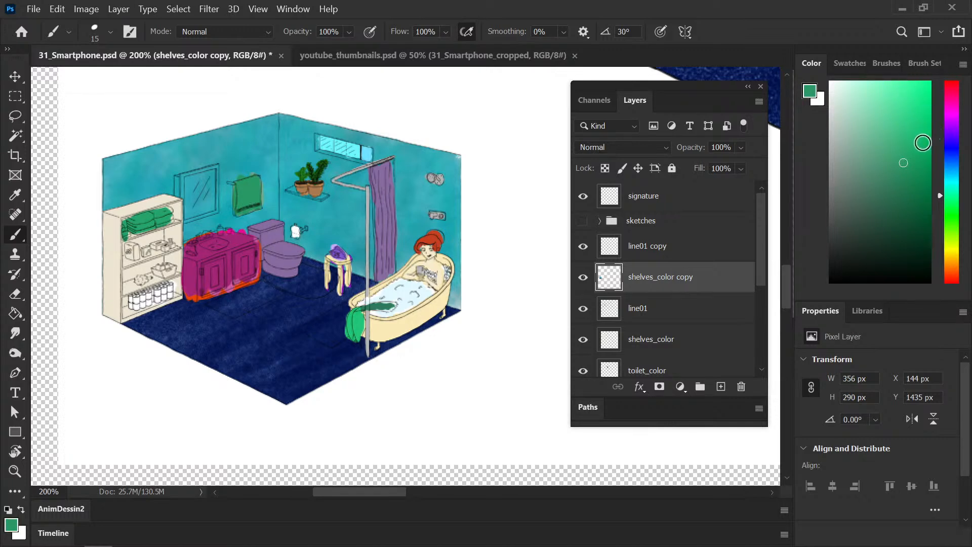
- Turn on pressure-controlled brush opacity, sample the wall's teal, and paint the wall mirror in a lighter tint of it
left_click_drag(868, 100, 826, 83)
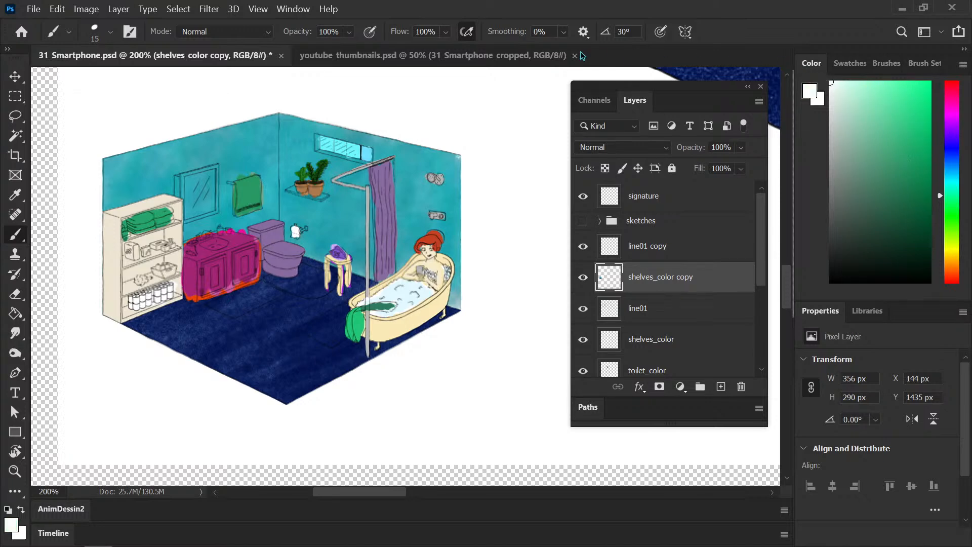
left_click(369, 32)
key("i")
left_click_drag(237, 154, 255, 135)
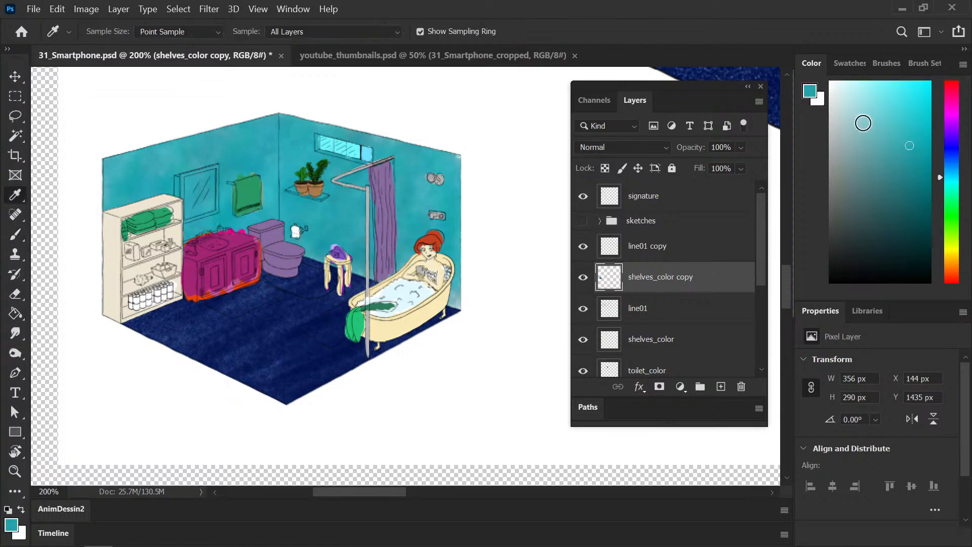
key("b")
left_click_drag(877, 133, 878, 117)
mouse_move(189, 181)
left_mouse_down()
mouse_move(188, 208)
mouse_move(194, 179)
mouse_move(201, 208)
mouse_move(209, 175)
left_mouse_up()
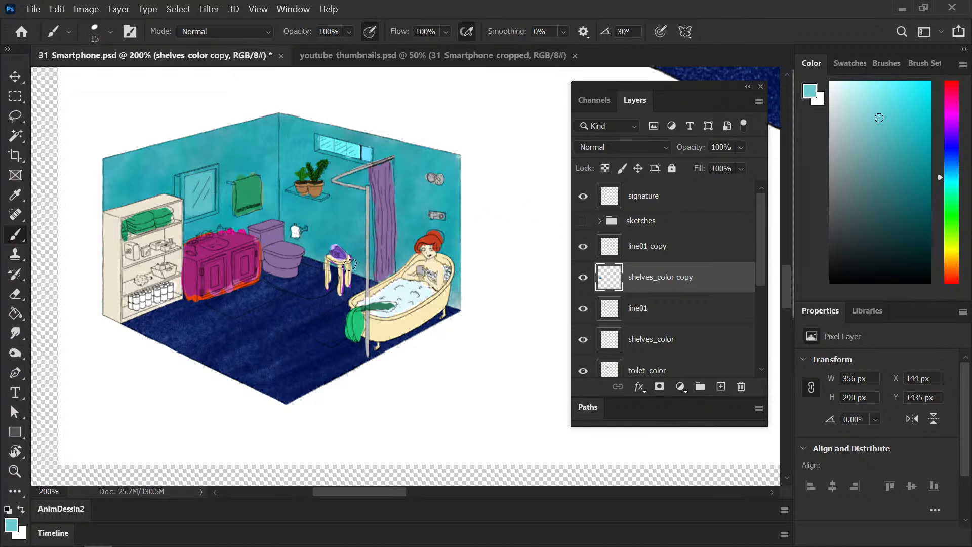
- Add a reflection to the wall mirror in the curtain's sampled purple, and paint the mirror frame in the plant pots' brown
left_click(383, 180, "alt")
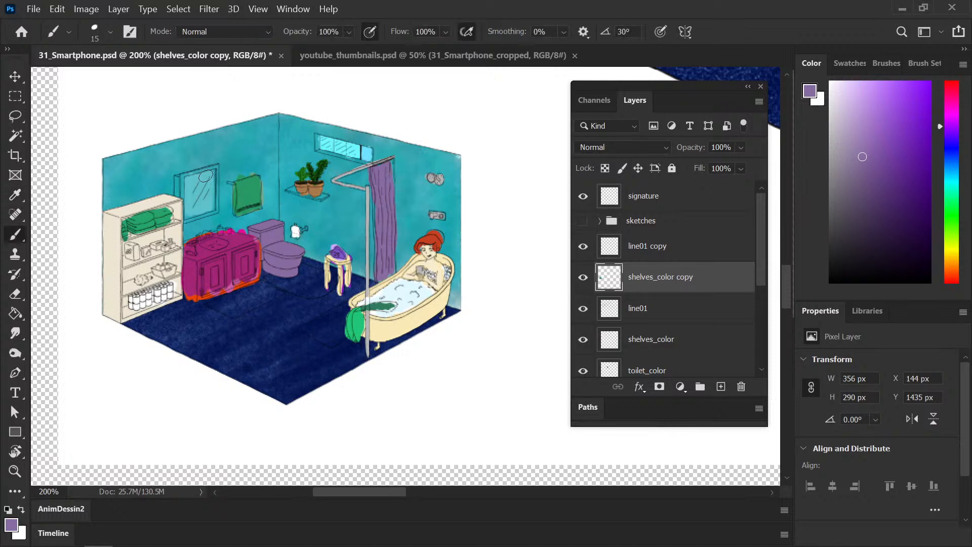
left_click_drag(209, 175, 217, 215)
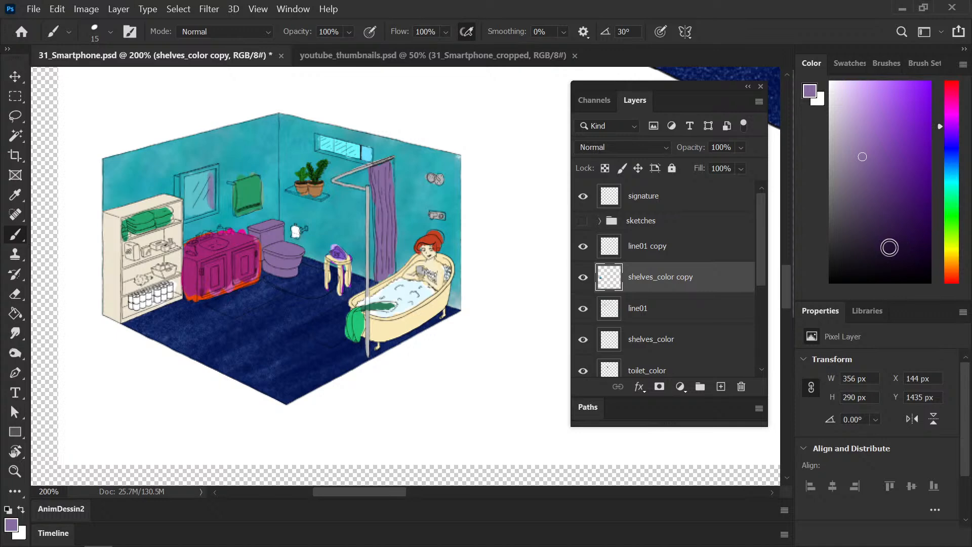
left_click(943, 259)
left_click_drag(905, 142, 897, 177)
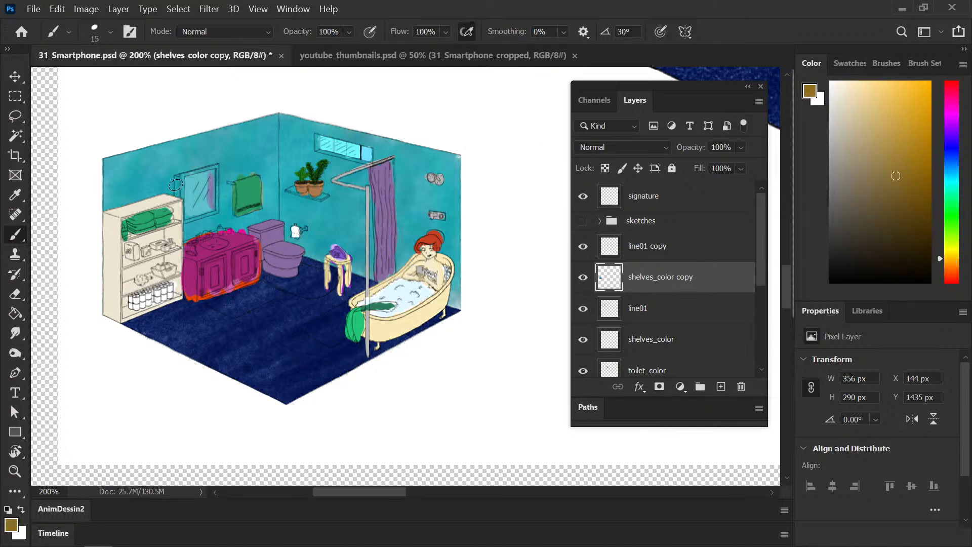
left_click_drag(176, 182, 181, 197)
left_click(317, 190, "alt")
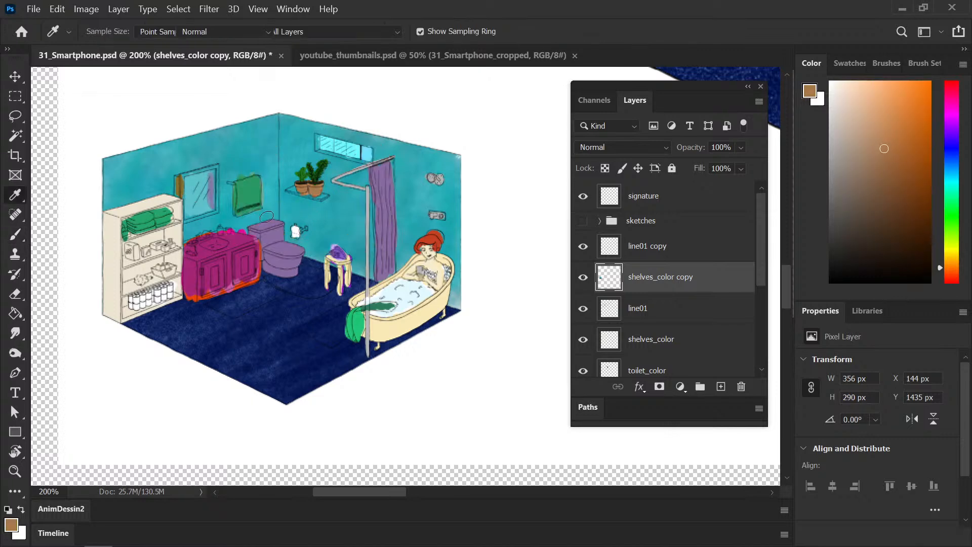
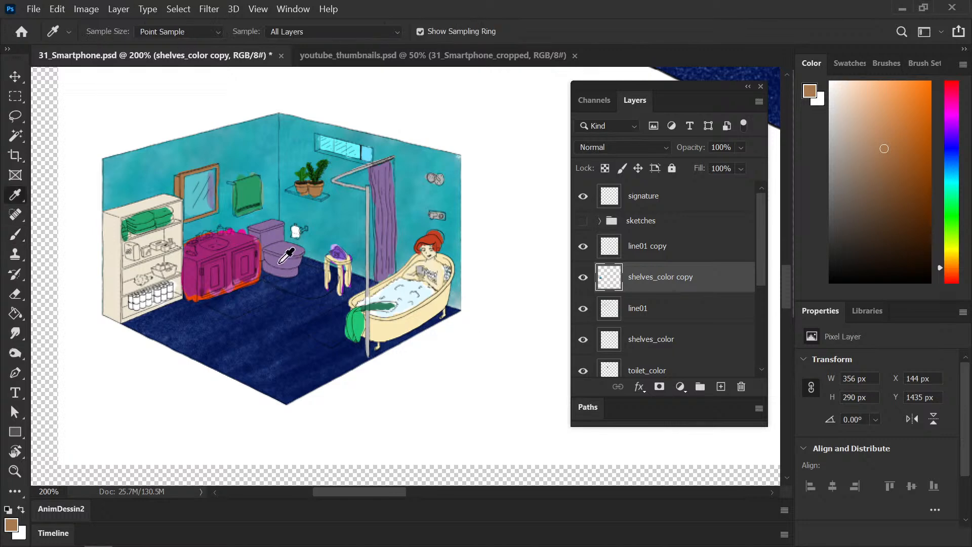
- Repaint the toilet and the shower curtain in a more saturated tint of the toilet's sampled purple
left_click(287, 244, "alt")
left_click(883, 151)
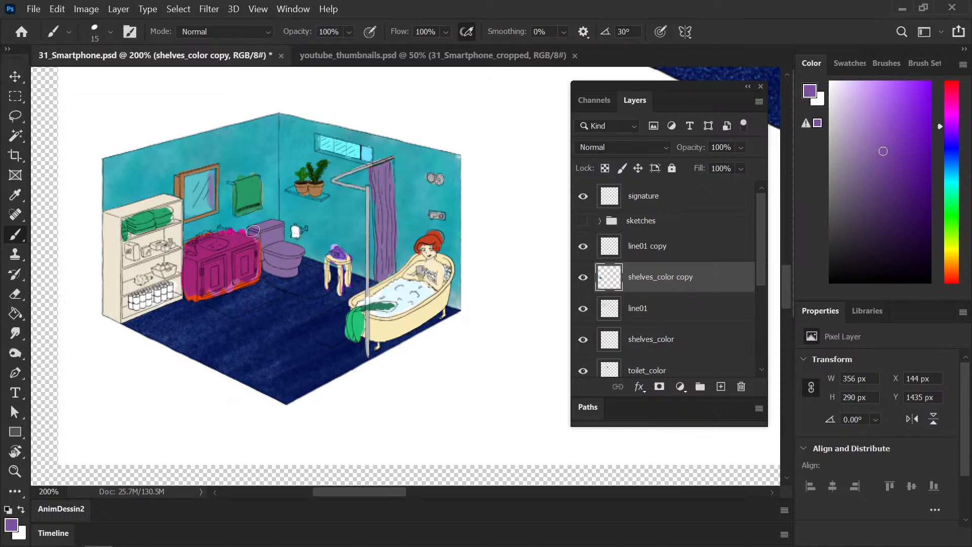
mouse_move(263, 227)
left_mouse_down()
mouse_move(268, 259)
mouse_move(278, 225)
mouse_move(256, 246)
mouse_move(294, 274)
left_mouse_up()
mouse_move(373, 169)
left_mouse_down()
mouse_move(379, 205)
mouse_move(389, 169)
mouse_move(384, 253)
left_mouse_up()
mouse_move(380, 205)
left_mouse_down()
mouse_move(380, 263)
mouse_move(383, 221)
left_mouse_up()
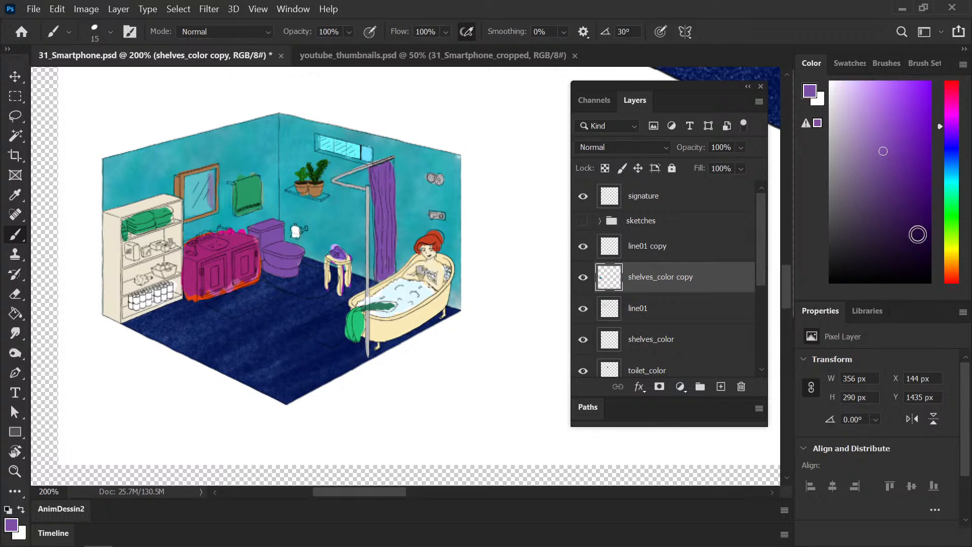
- Paint the items on the two middle shelves in dark blue, light blue and light purple
left_click(953, 154)
left_click_drag(916, 144, 917, 157)
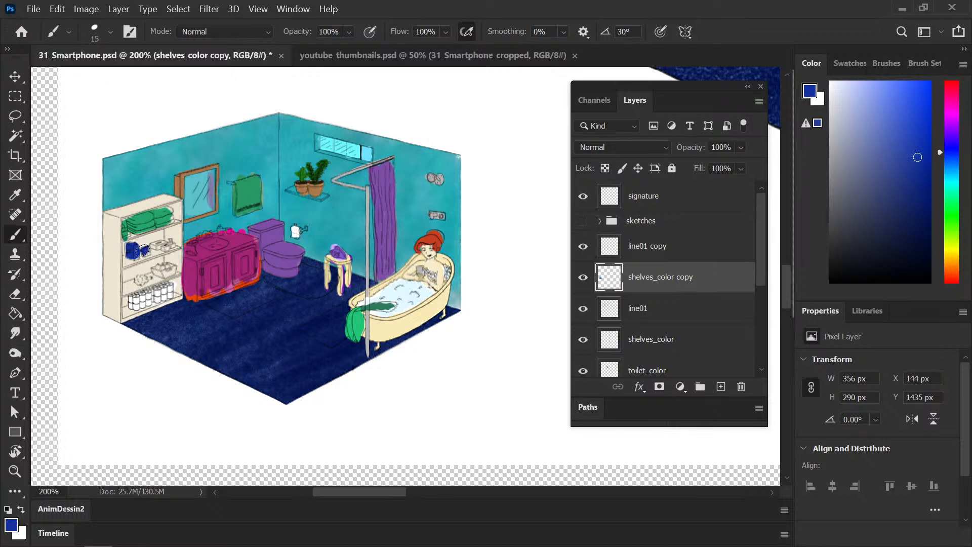
left_click_drag(881, 157, 873, 101)
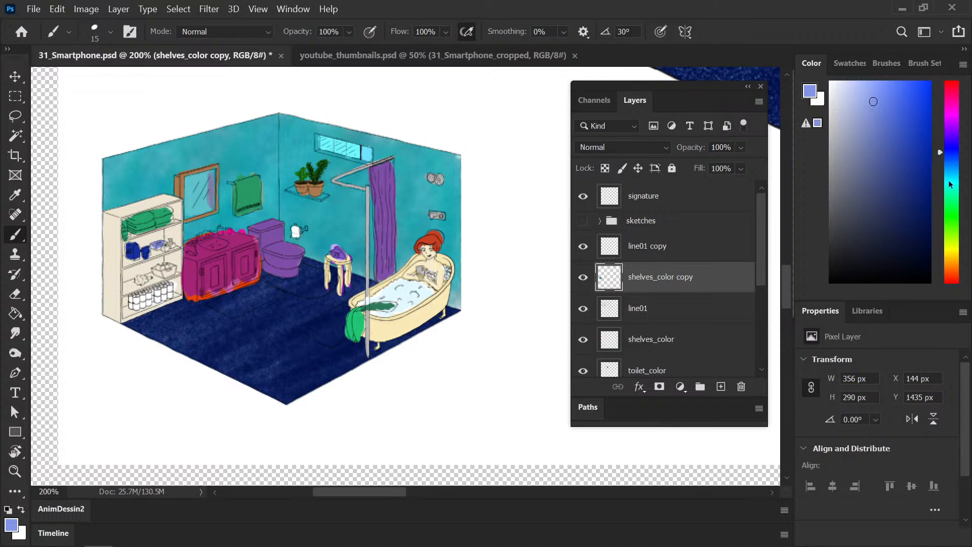
left_click_drag(953, 137, 953, 121)
left_click_drag(165, 246, 144, 279)
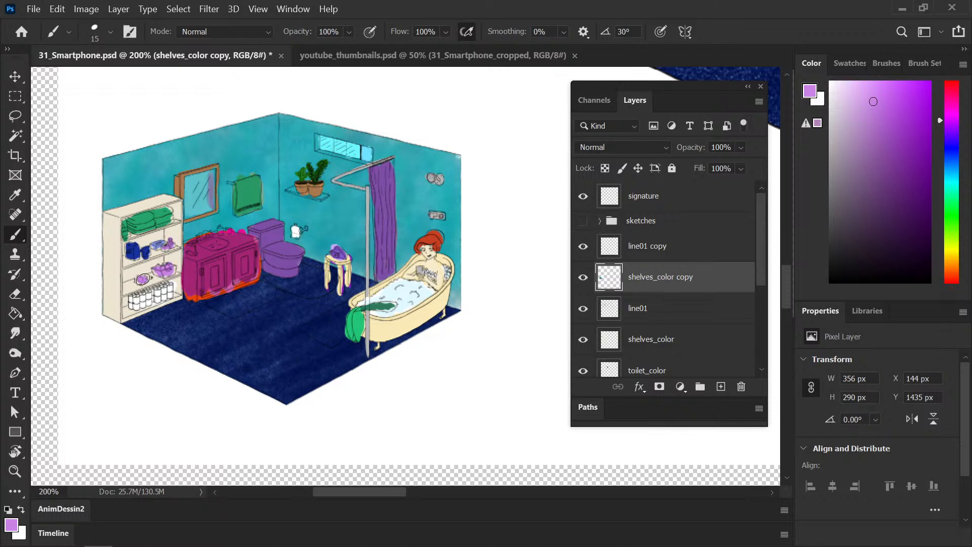
- Paint the small item beside the basket light blue, add yellow and light orange accents to the basket's contents, and save the file
left_click_drag(949, 164, 951, 174)
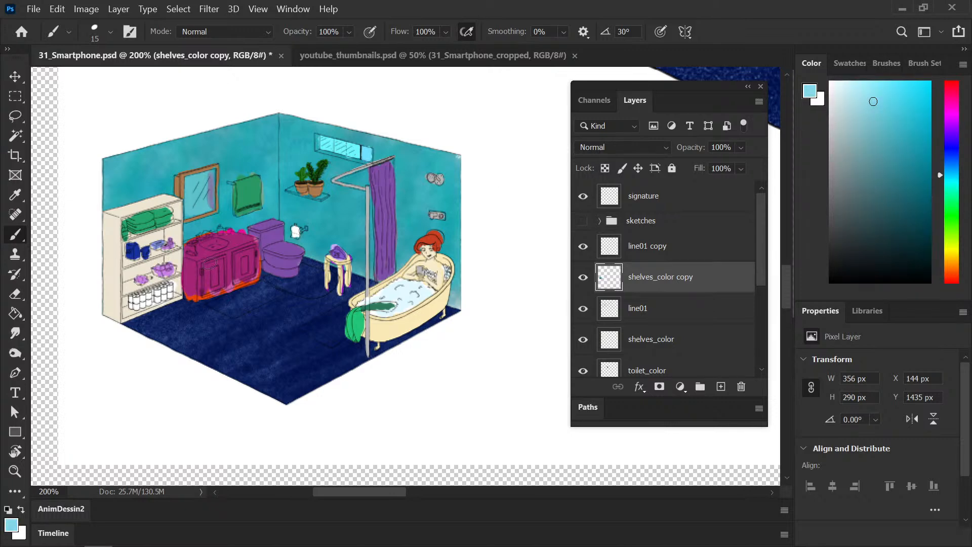
left_click_drag(951, 242, 953, 256)
left_click(162, 267)
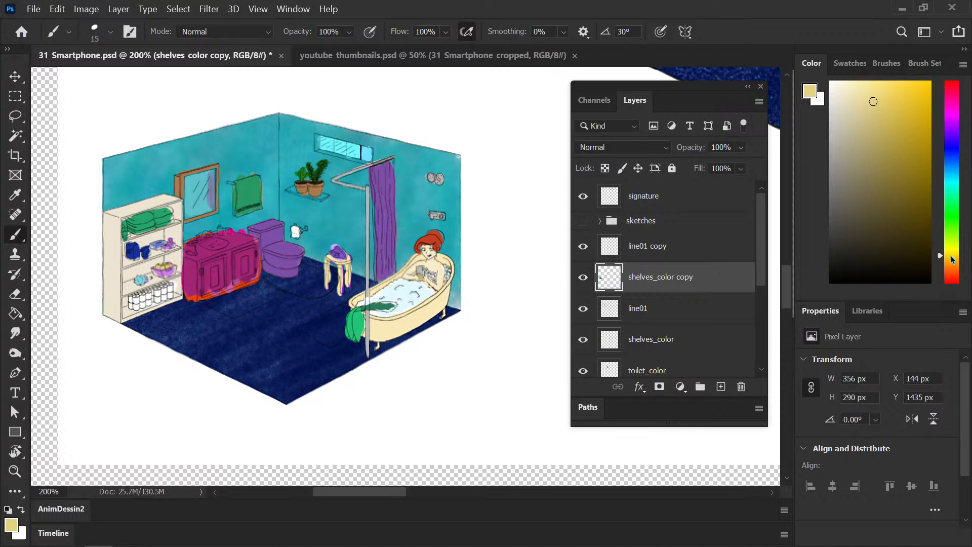
left_click(952, 264)
left_click(159, 265)
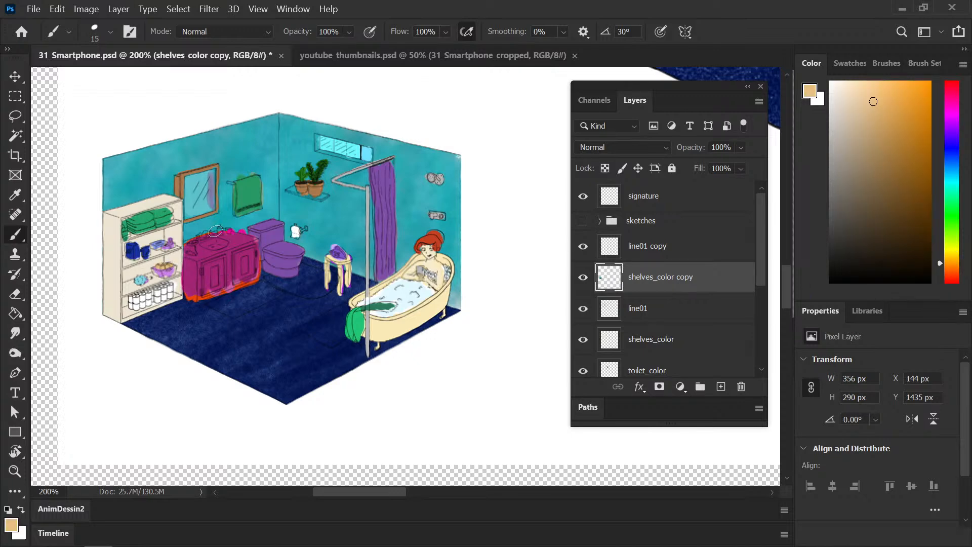
key("ctrl+minus")
key("ctrl+s")
key("ctrl+plus")
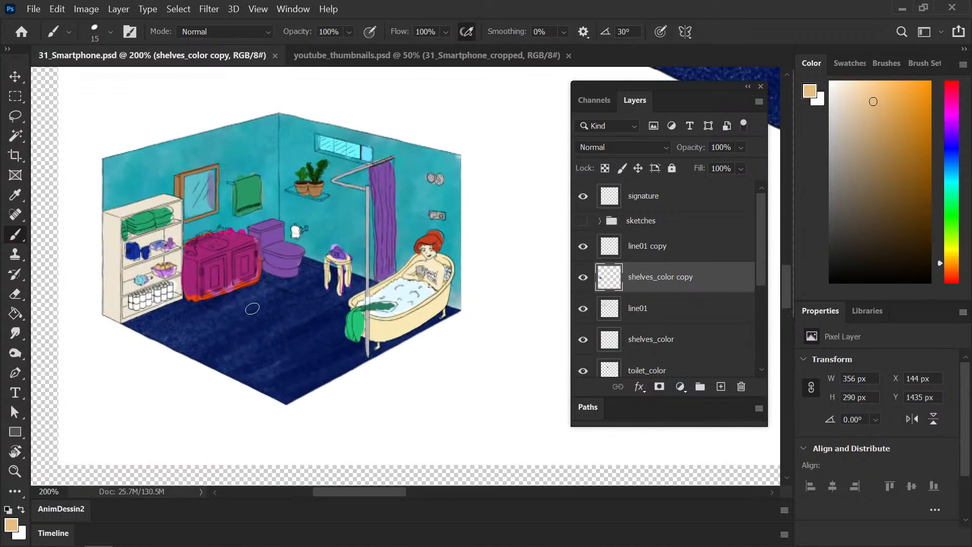
- Merge the shelves_color copy and line01 copy layers into a single layer
left_click_drag(250, 352, 241, 341)
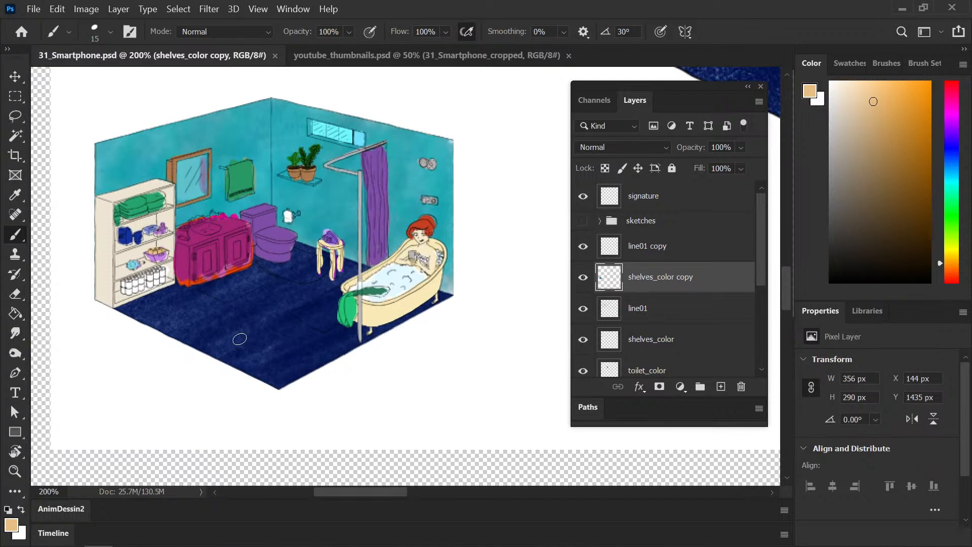
key("ctrl+minus")
key("ctrl+minus")
key("ctrl+minus")
key("ctrl+plus")
left_click_drag(419, 300, 222, 325)
key("ctrl+minus")
key("ctrl+minus")
left_click_drag(348, 317, 229, 356)
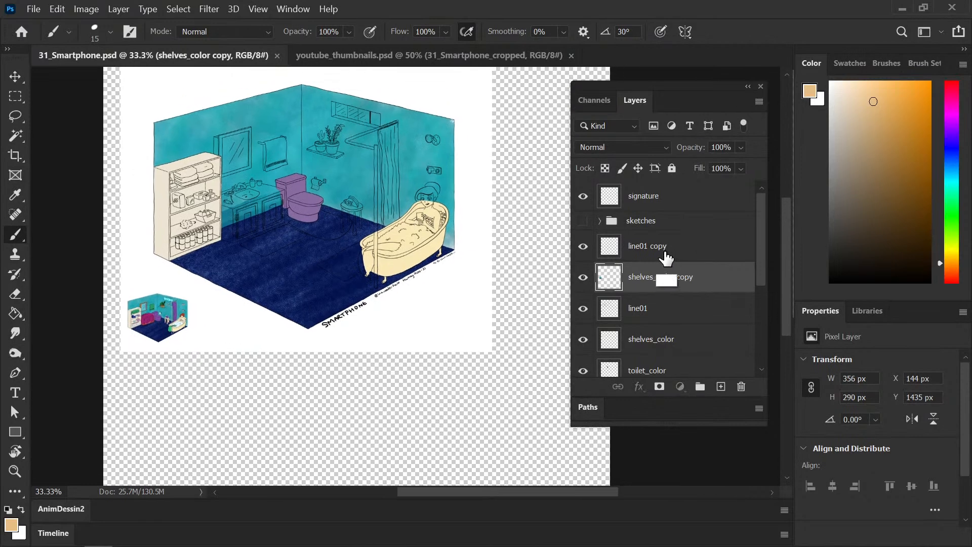
left_click(663, 256, "shift")
key("ctrl+e")
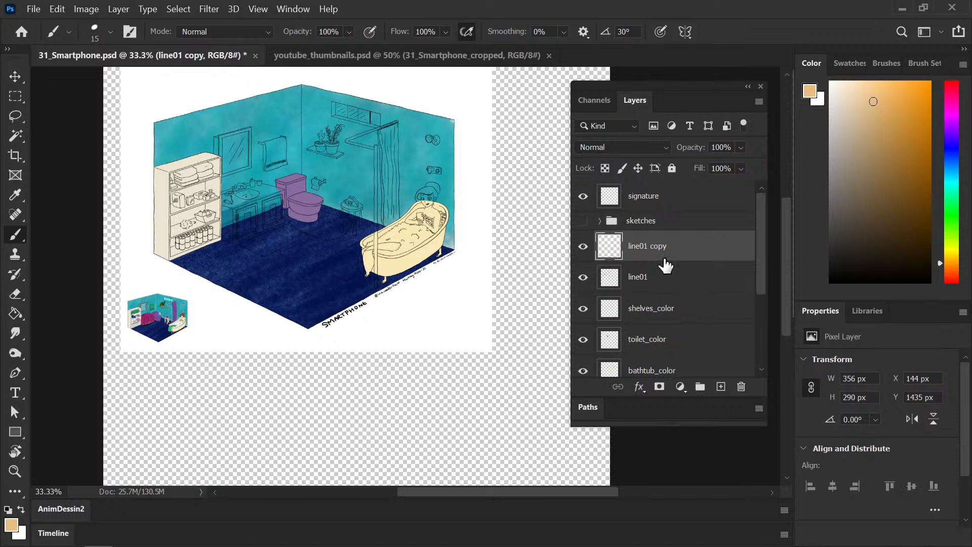
- Rename the merged colour study layer as swatches, save the file, and move the layer to the top of the stack
double_click(662, 247)
type("swatches")
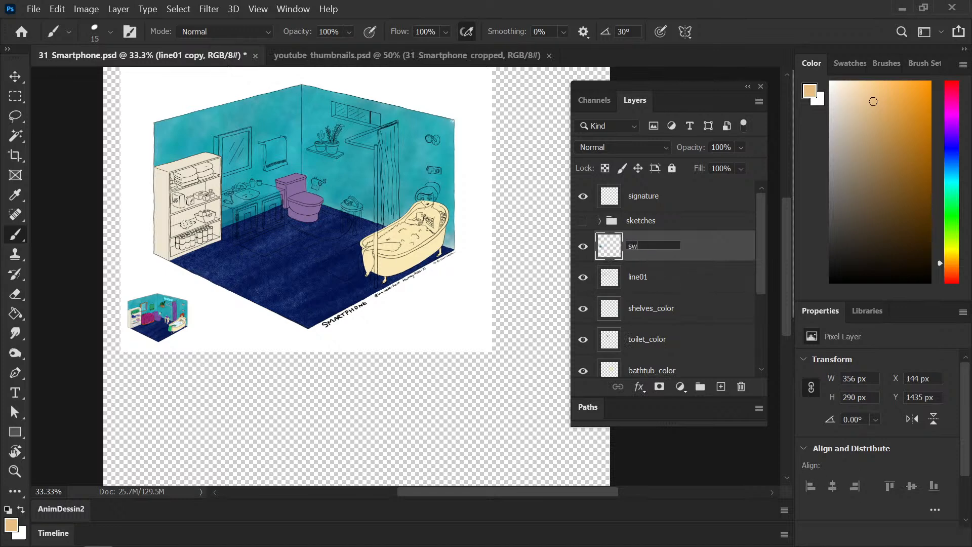
key("Return")
key("ctrl+s")
mouse_move(679, 248)
left_mouse_down()
mouse_move(673, 190)
mouse_move(676, 198)
left_mouse_up()
left_click(584, 198)
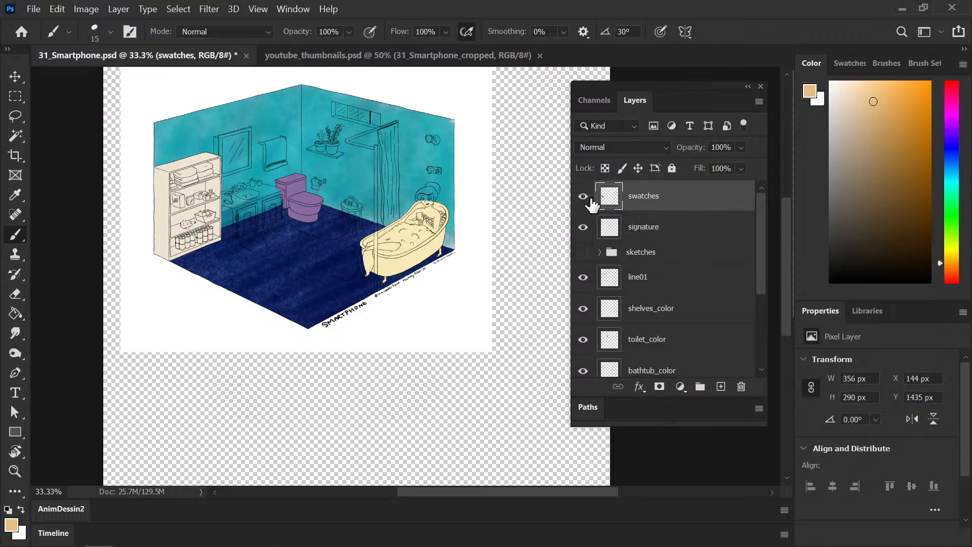
- Recolour the toilet on toilet_color with the study's purple and a size 150 brush, locking transparent pixels while painting and unlocking them after
key("i")
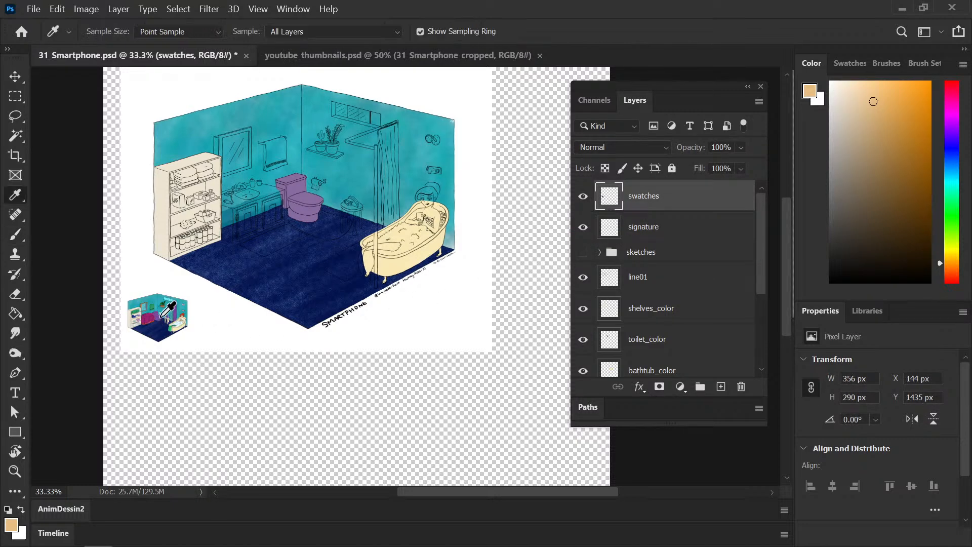
left_click(161, 315)
key("b")
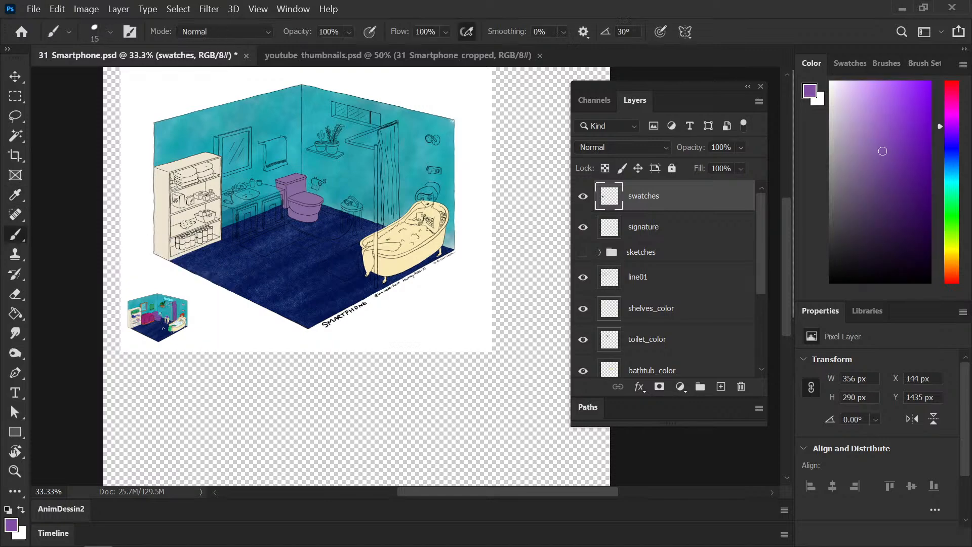
scroll(703, 309, "down", 1)
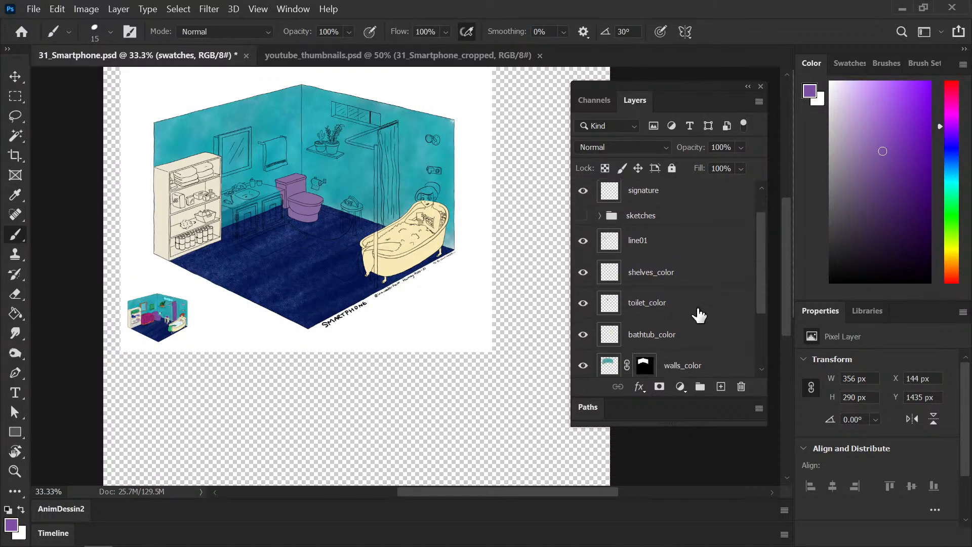
left_click(703, 312)
key("ctrl+plus")
key("ctrl+plus")
left_click_drag(208, 217, 281, 373)
key("bracketright")
key("bracketright")
key("bracketright")
key("bracketright")
key("bracketright")
key("bracketright")
key("bracketright")
key("bracketright")
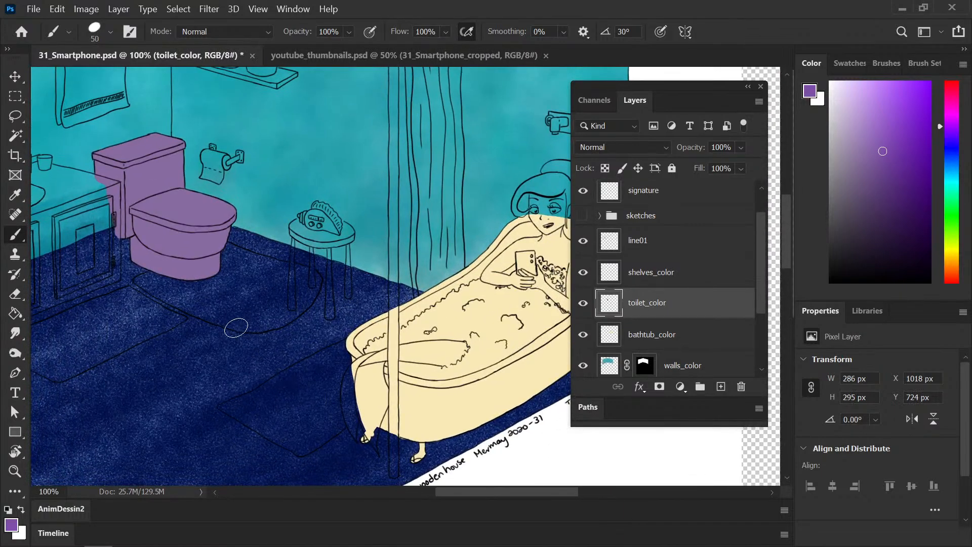
left_click(604, 169)
key("bracketright")
key("bracketright")
key("bracketright")
mouse_move(167, 139)
left_mouse_down()
mouse_move(147, 167)
mouse_move(187, 250)
left_mouse_up()
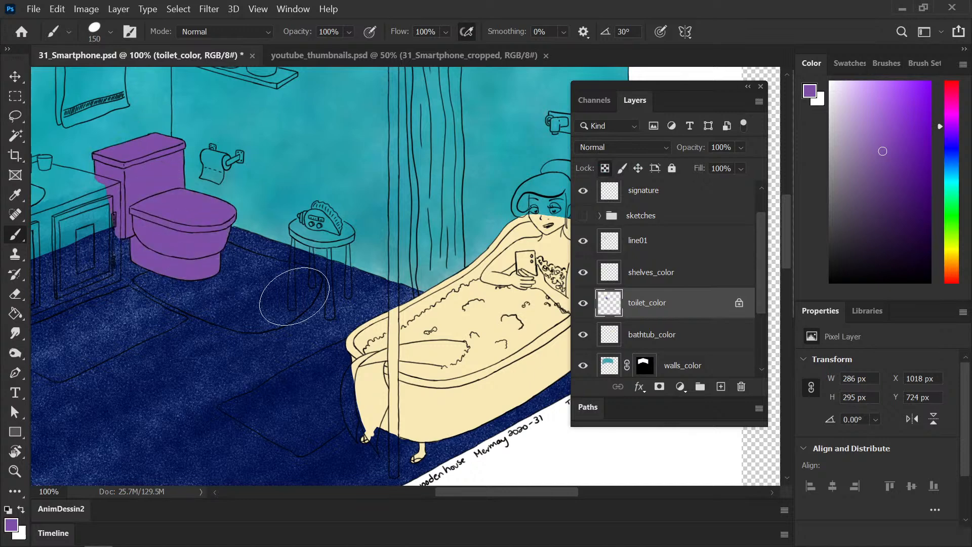
left_click(605, 168)
- Reduce the brush size to 50 and create a layer named showercurtain_color directly beneath bathtub_color
key("bracketleft")
key("bracketleft")
key("bracketleft")
key("bracketleft")
key("bracketleft")
key("bracketleft")
key("bracketleft")
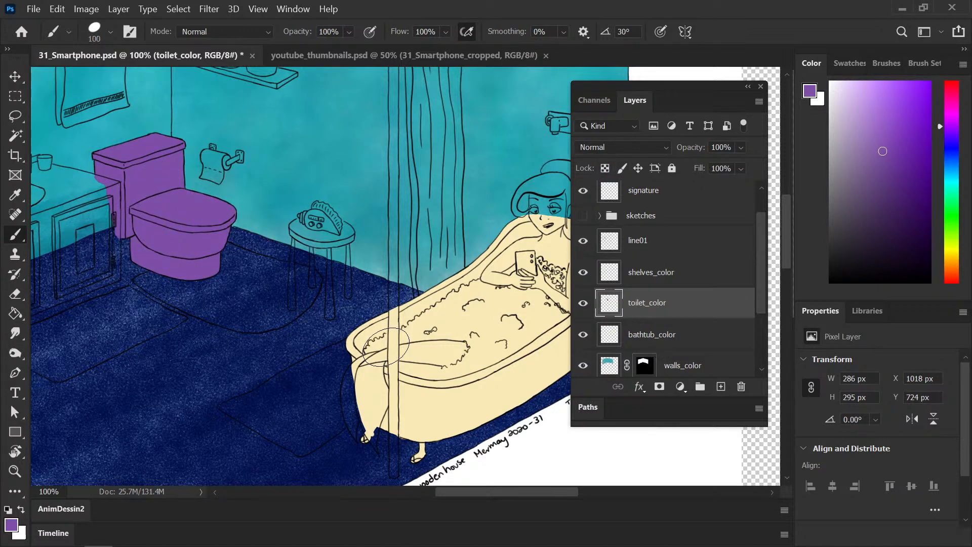
left_click(716, 338)
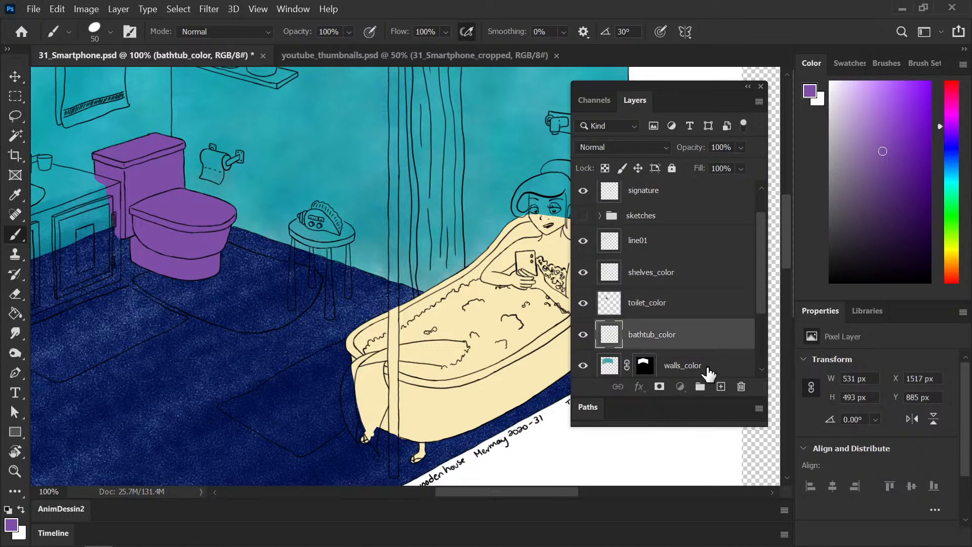
left_click(721, 386)
double_click(650, 363)
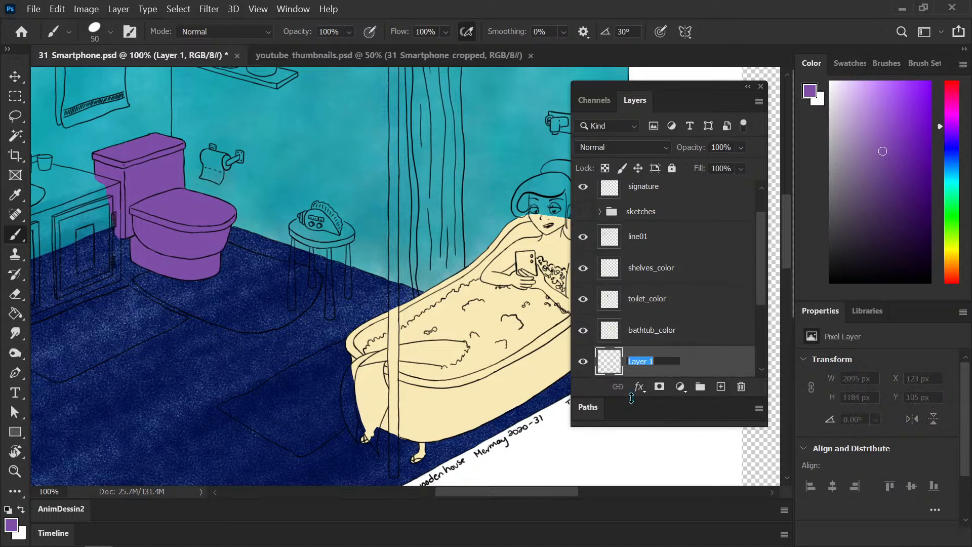
type("showercurtain_color")
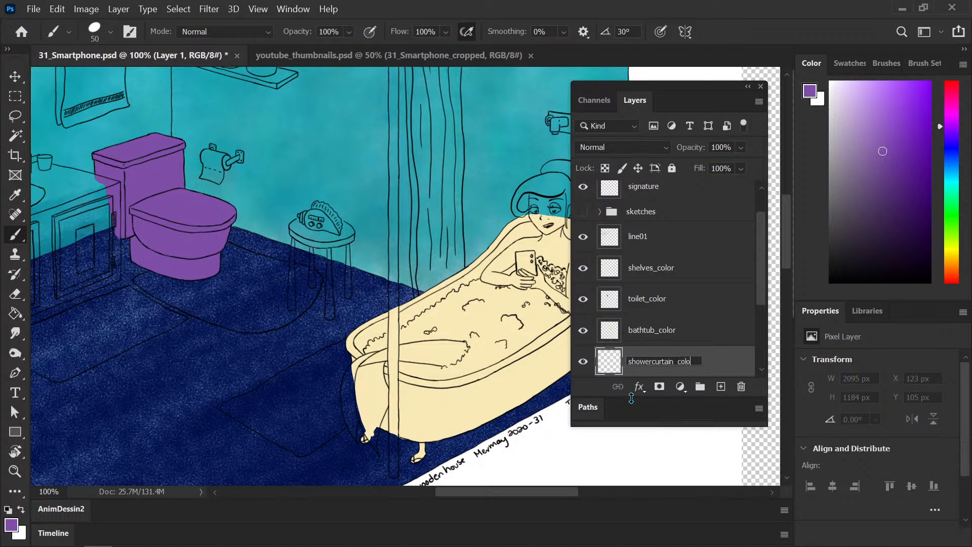
key("Return")
- Paint the lower part of the shower curtain purple from the bathtub rim upwards, erasing any colour outside the lines
scroll(420, 272, "up", 5)
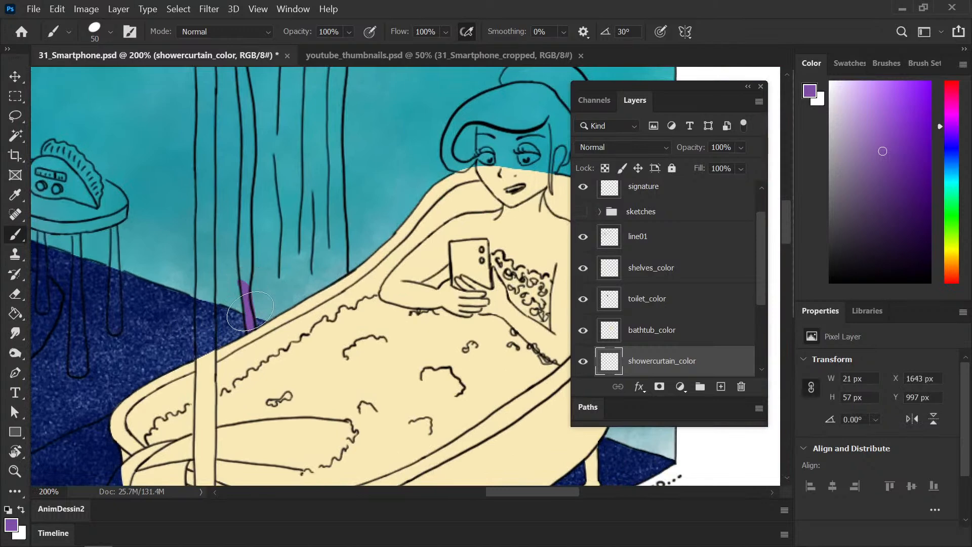
key("e")
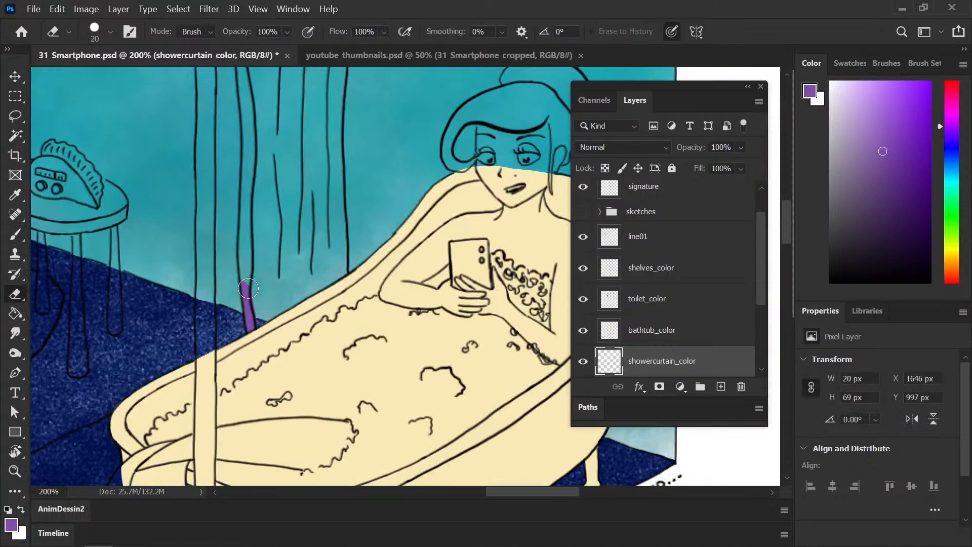
key("b")
mouse_move(256, 291)
left_mouse_down()
mouse_move(309, 253)
mouse_move(255, 282)
mouse_move(335, 207)
mouse_move(332, 235)
mouse_move(336, 167)
left_mouse_up()
mouse_move(241, 235)
left_mouse_down()
mouse_move(246, 301)
mouse_move(266, 182)
mouse_move(243, 245)
left_mouse_up()
mouse_move(318, 212)
left_mouse_down()
mouse_move(323, 161)
mouse_move(323, 366)
left_mouse_up()
mouse_move(232, 281)
left_mouse_down()
mouse_move(238, 392)
mouse_move(258, 236)
mouse_move(311, 334)
mouse_move(332, 266)
mouse_move(323, 350)
mouse_move(322, 303)
mouse_move(330, 375)
left_mouse_up()
left_click_drag(332, 252, 314, 330)
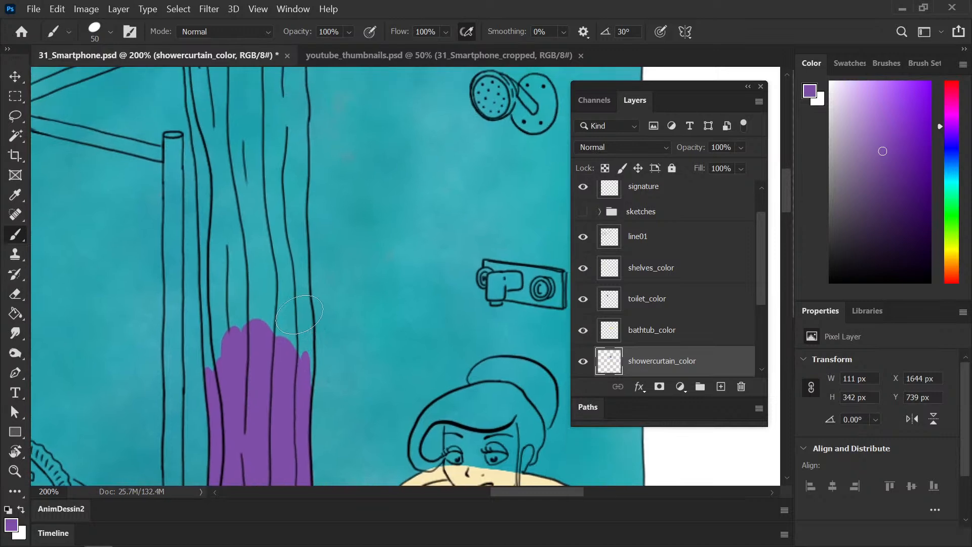
- Paint both side edges of the curtain's upper part purple up to the rod, keeping within the line art
mouse_move(228, 171)
left_mouse_down()
mouse_move(221, 317)
mouse_move(212, 180)
mouse_move(192, 187)
mouse_move(212, 375)
mouse_move(206, 243)
left_mouse_up()
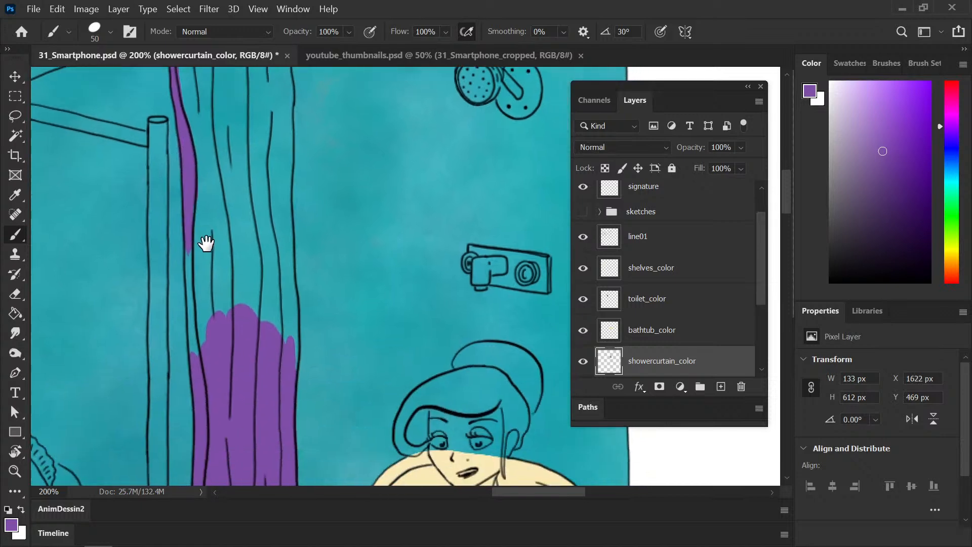
mouse_move(193, 194)
left_mouse_down()
mouse_move(205, 324)
mouse_move(195, 271)
mouse_move(195, 341)
mouse_move(196, 318)
mouse_move(201, 330)
left_mouse_up()
mouse_move(291, 323)
left_mouse_down()
mouse_move(290, 310)
mouse_move(291, 347)
left_mouse_up()
left_click_drag(288, 229, 292, 302)
left_click_drag(292, 303, 287, 225)
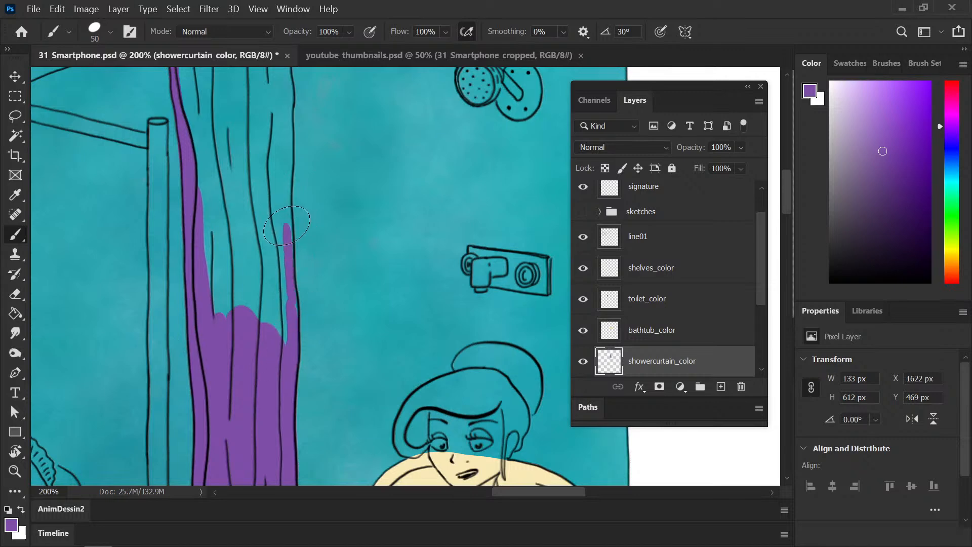
left_click_drag(289, 191, 293, 285)
left_click_drag(311, 152, 287, 260)
key("e")
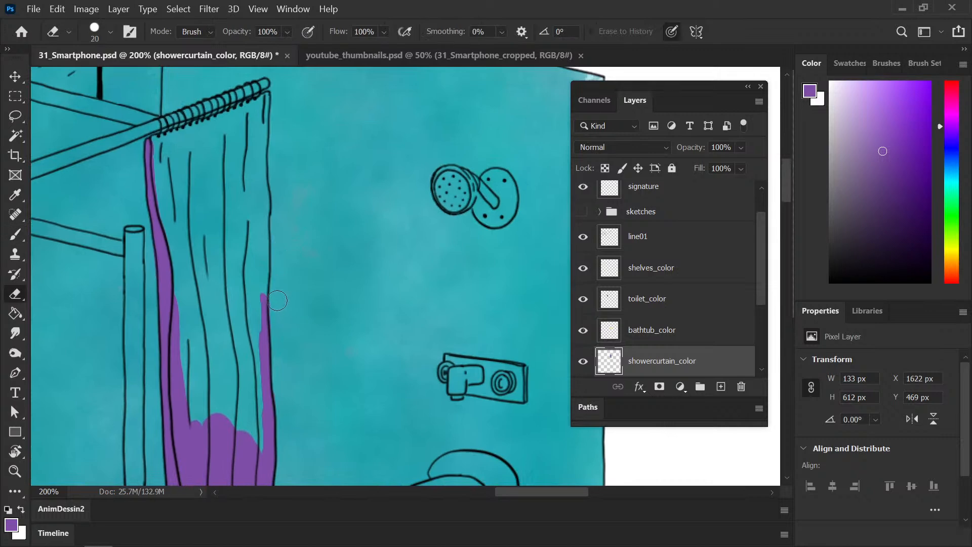
key("b")
left_click_drag(262, 98, 267, 220)
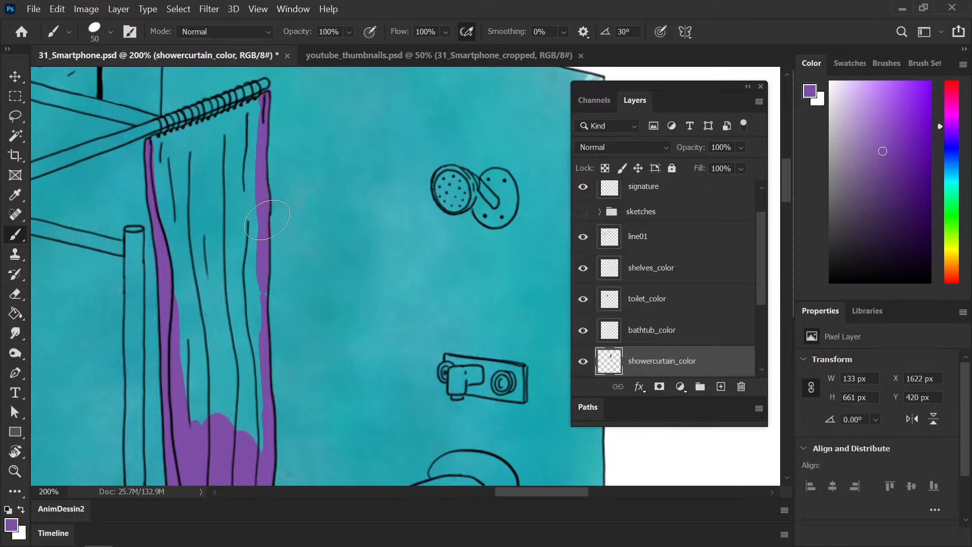
- Paint the curtain's top edge purple along the rod and fill the upper folds, keeping within the line art
key("e")
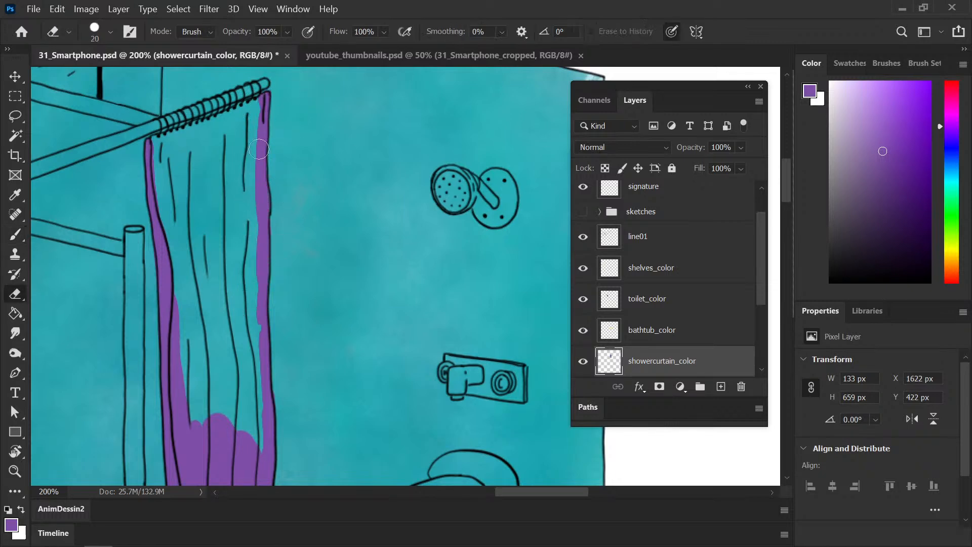
key("b")
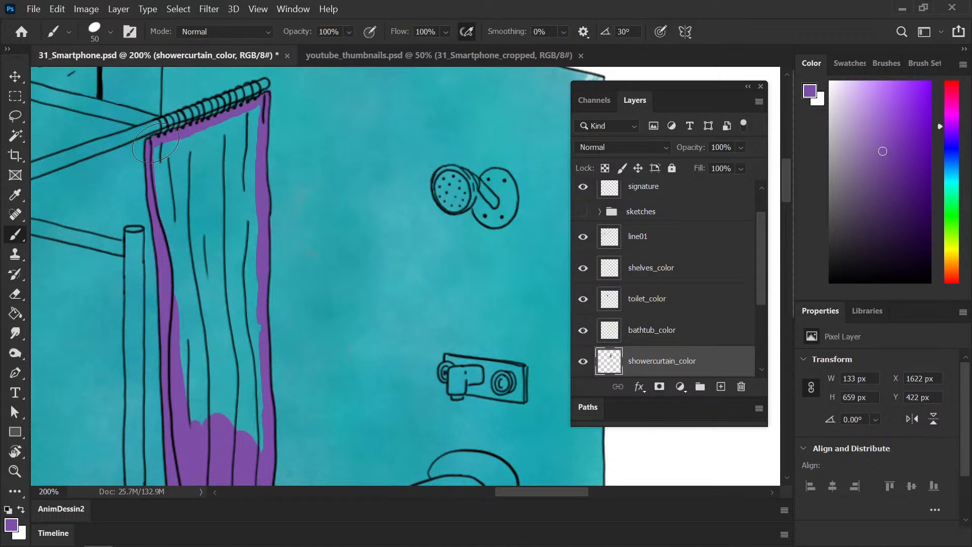
left_click_drag(155, 142, 208, 110)
left_click_drag(159, 148, 182, 263)
mouse_move(173, 166)
left_mouse_down()
mouse_move(199, 142)
mouse_move(184, 245)
left_mouse_up()
mouse_move(220, 140)
left_mouse_down()
mouse_move(217, 272)
mouse_move(246, 126)
mouse_move(239, 240)
left_mouse_up()
left_click_drag(256, 111, 253, 230)
mouse_move(254, 168)
left_mouse_down()
mouse_move(248, 296)
mouse_move(189, 323)
mouse_move(197, 349)
left_mouse_up()
left_click_drag(211, 375, 196, 288, "ctrl")
key("ctrl+s")
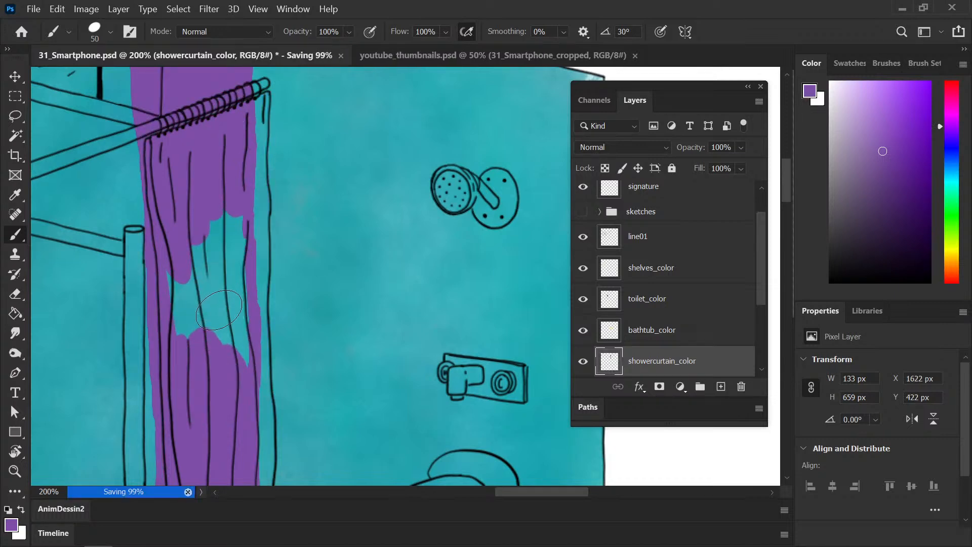
key("ctrl+z")
- Fill the remaining gap in the middle of the shower curtain with purple and save the file
mouse_move(243, 359)
left_mouse_down()
mouse_move(198, 259)
mouse_move(147, 305)
mouse_move(164, 226)
mouse_move(200, 324)
mouse_move(196, 175)
mouse_move(207, 292)
left_mouse_up()
key("ctrl+minus")
key("ctrl+minus")
key("ctrl+minus")
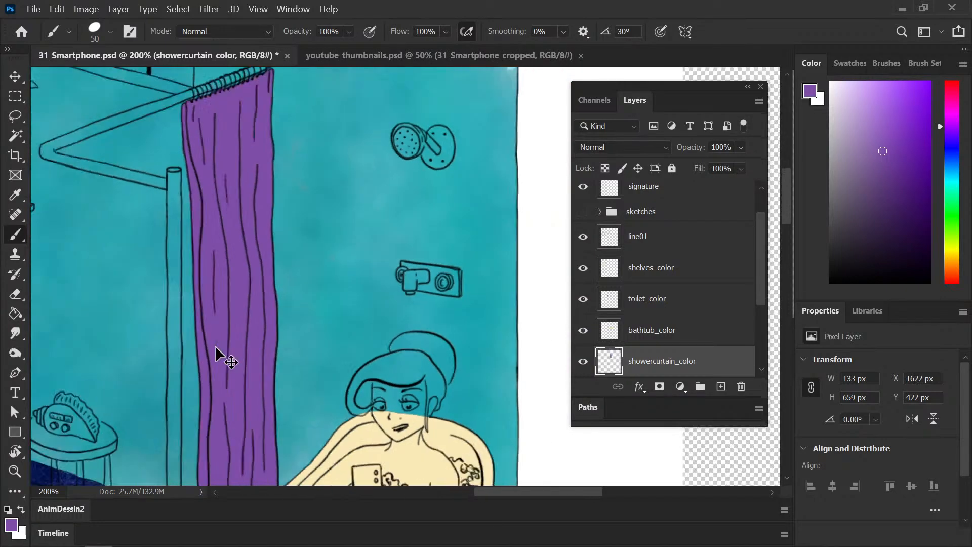
left_click_drag(271, 379, 321, 332)
key("ctrl+s")
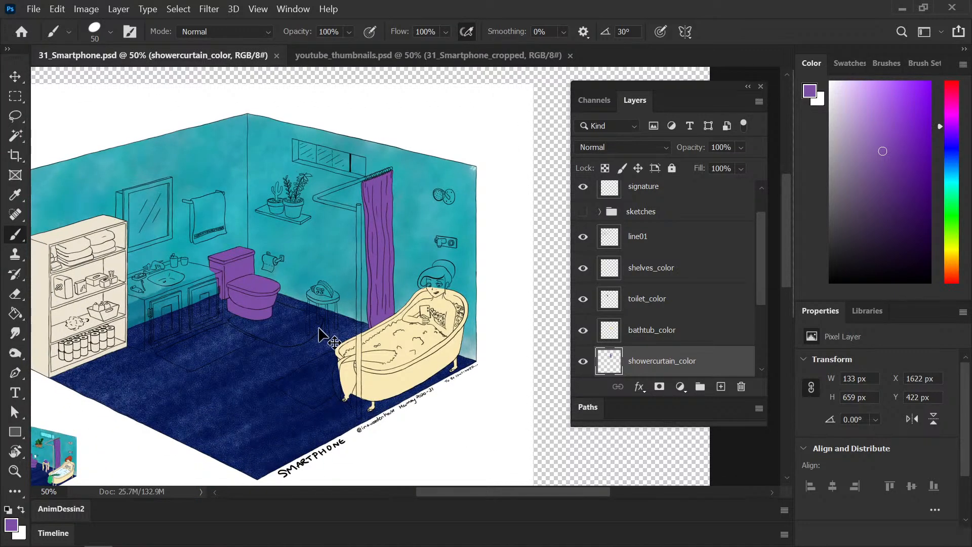
left_click_drag(329, 360, 333, 366)
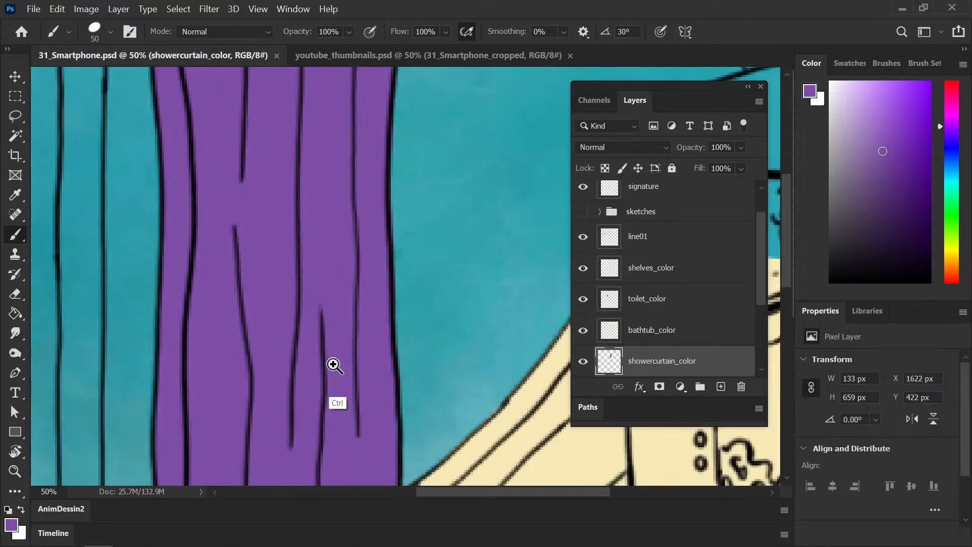
key("ctrl+minus")
key("ctrl+minus")
key("ctrl+minus")
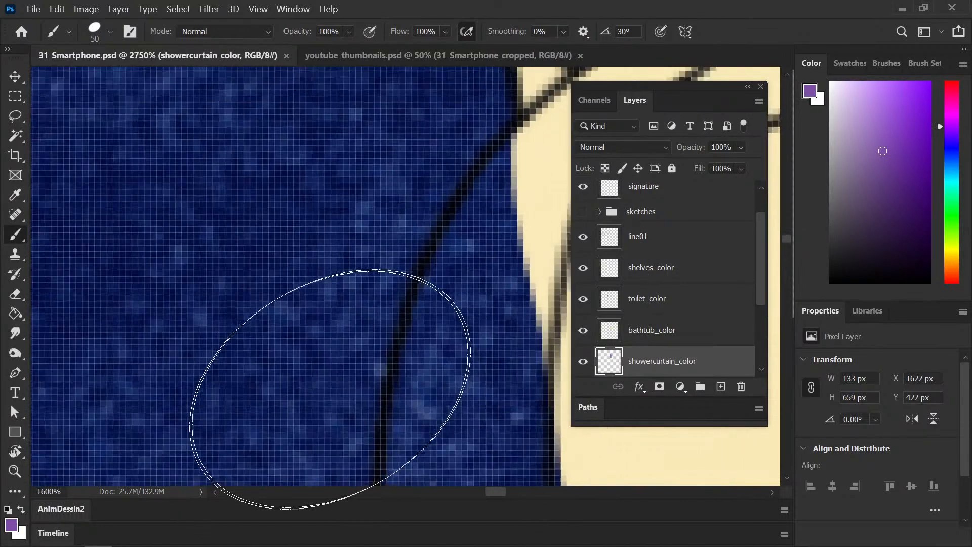
key("ctrl+minus")
key("ctrl+minus")
key("ctrl+minus")
key("ctrl+minus")
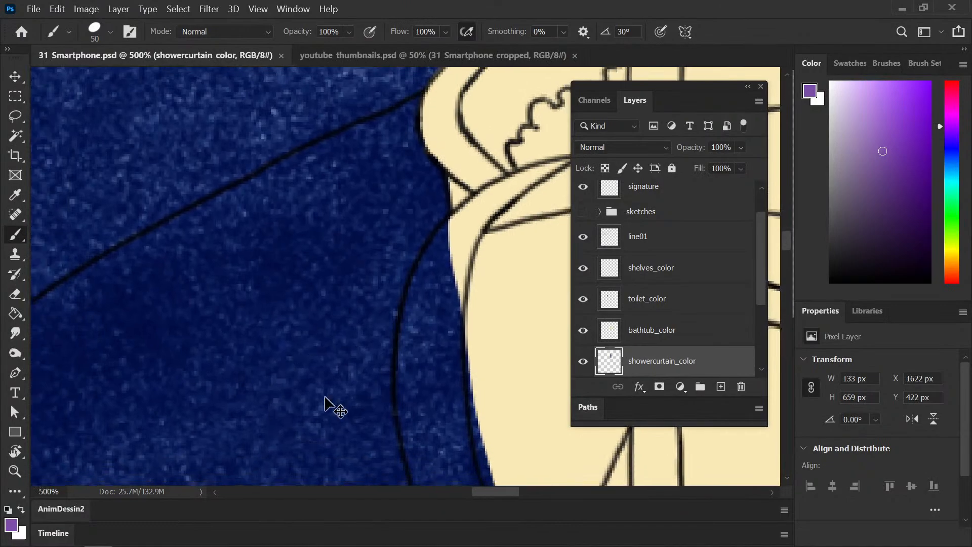
key("ctrl+minus")
key("ctrl+minus")
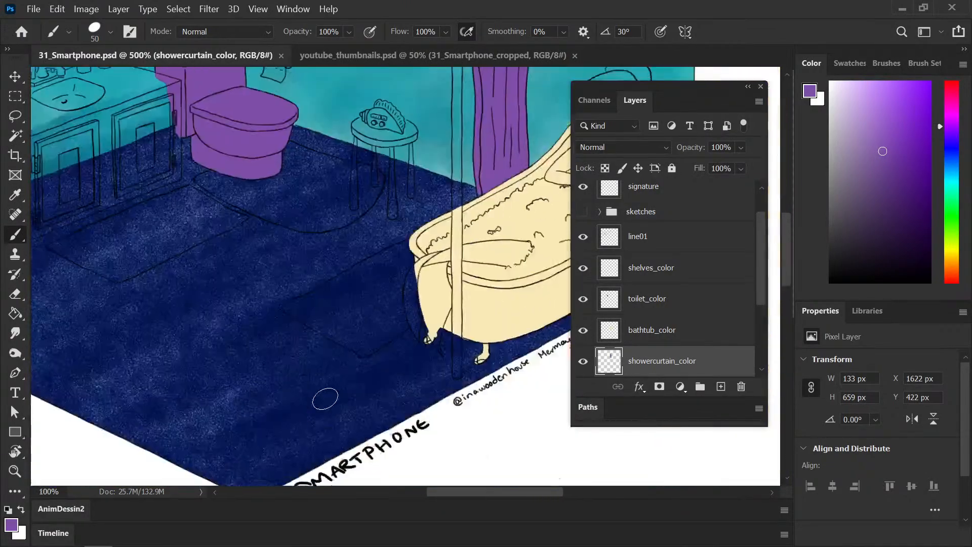
key("ctrl+minus")
key("ctrl+minus")
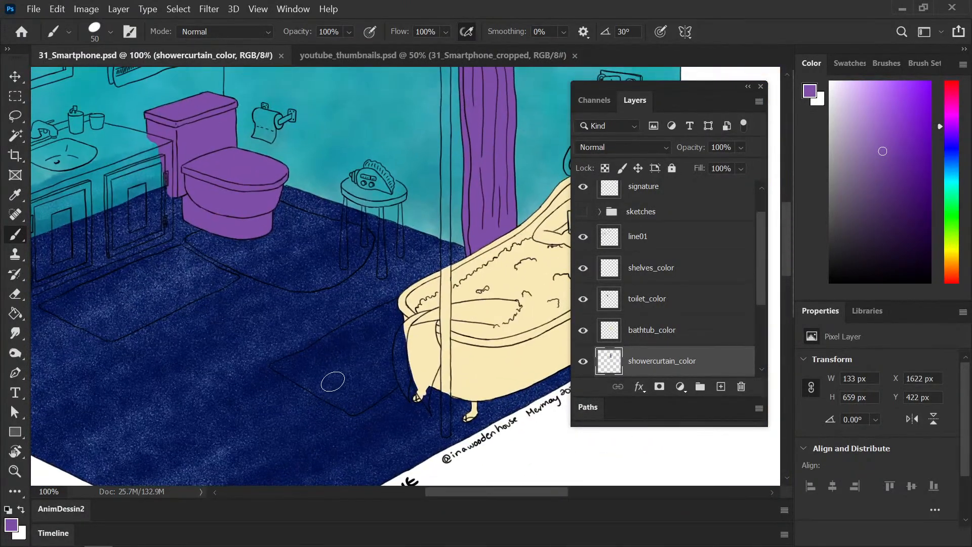
key("ctrl+minus")
- Sample the counter's magenta from the small colour study as the brush colour
left_click_drag(235, 388, 241, 371)
key("ctrl+plus")
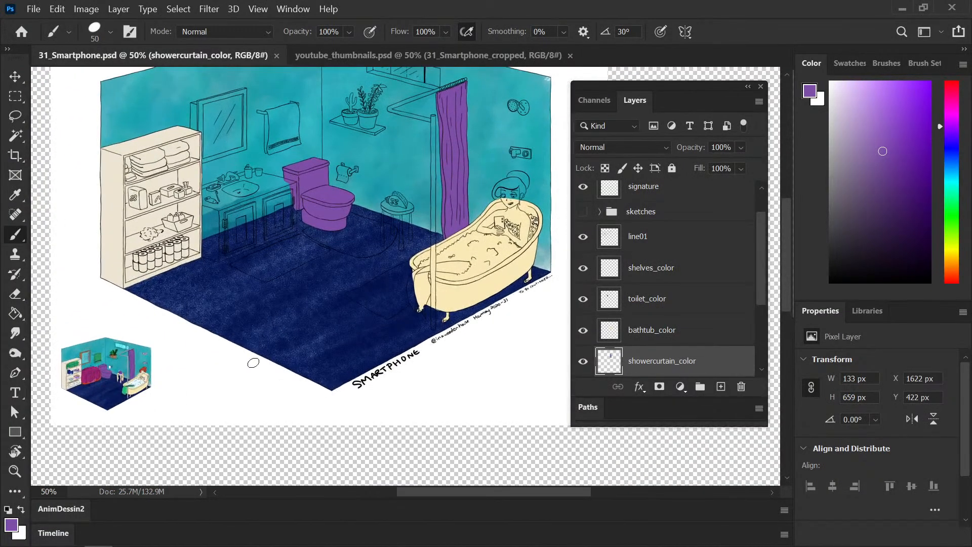
key("i")
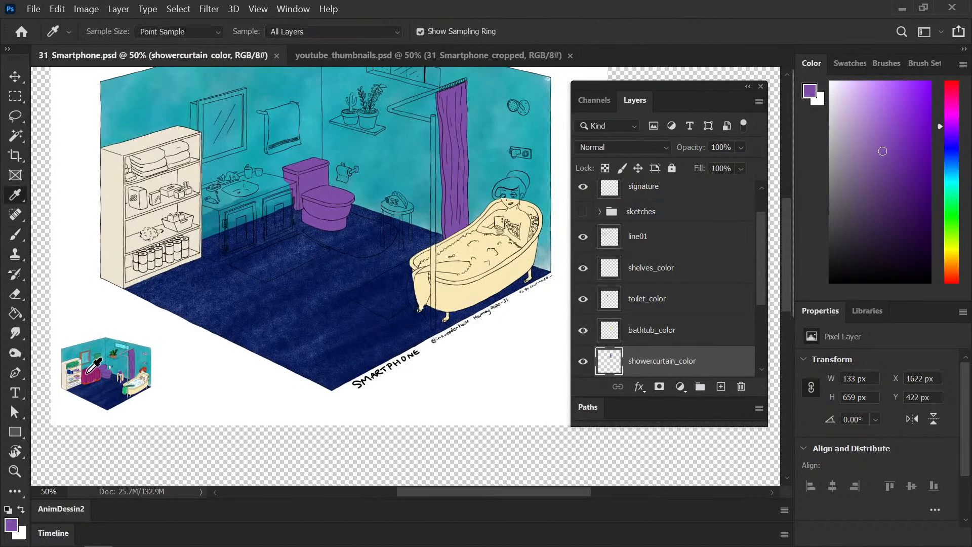
left_click(88, 371)
key("b")
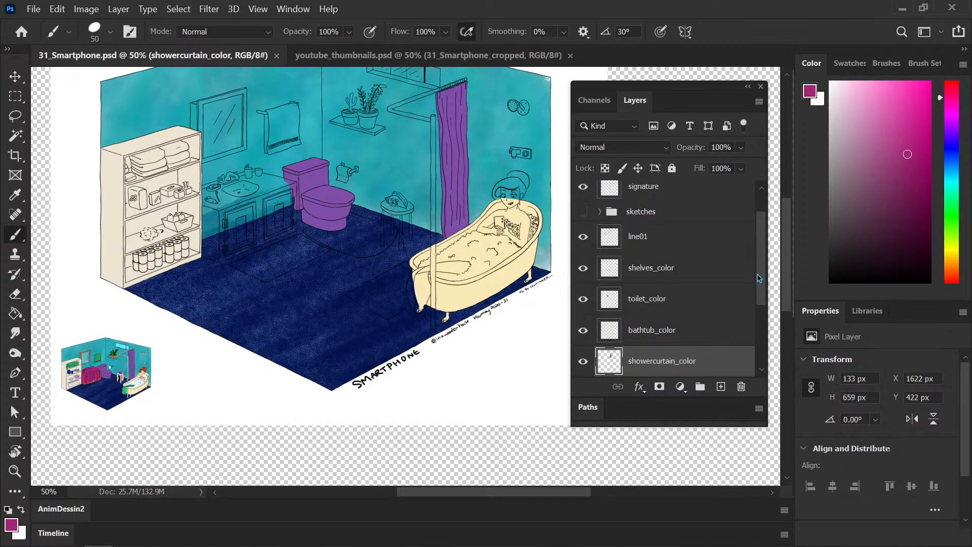
- Create a layer named counter_color directly above toilet_color and save the file
scroll(757, 272, "down", 1)
left_click(684, 278)
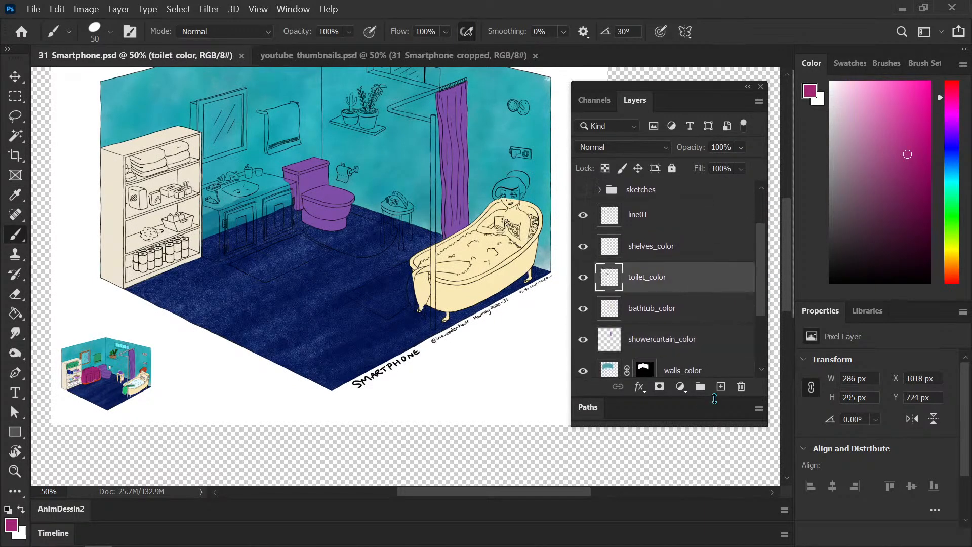
left_click(721, 386)
double_click(639, 276)
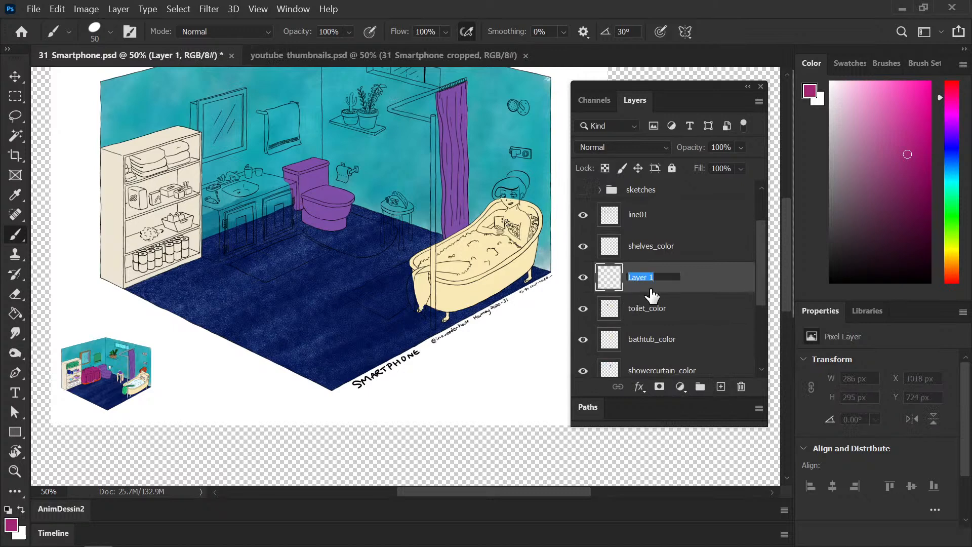
type("counter_color")
key("Return")
key("ctrl+s")
- Outline the countertop's back and right edges in magenta up to the toilet, reducing the brush size to 25
key("ctrl+plus")
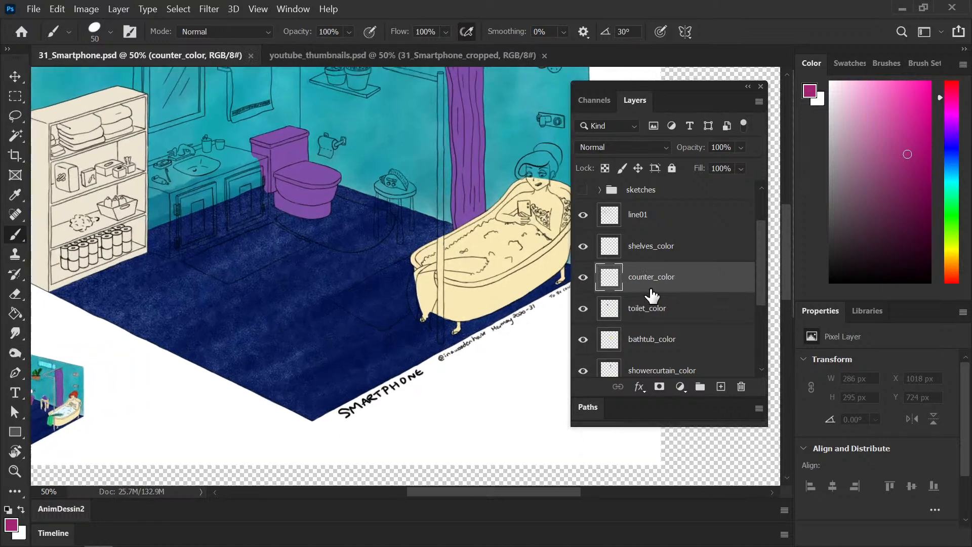
left_click_drag(201, 233, 299, 285)
key("ctrl+plus")
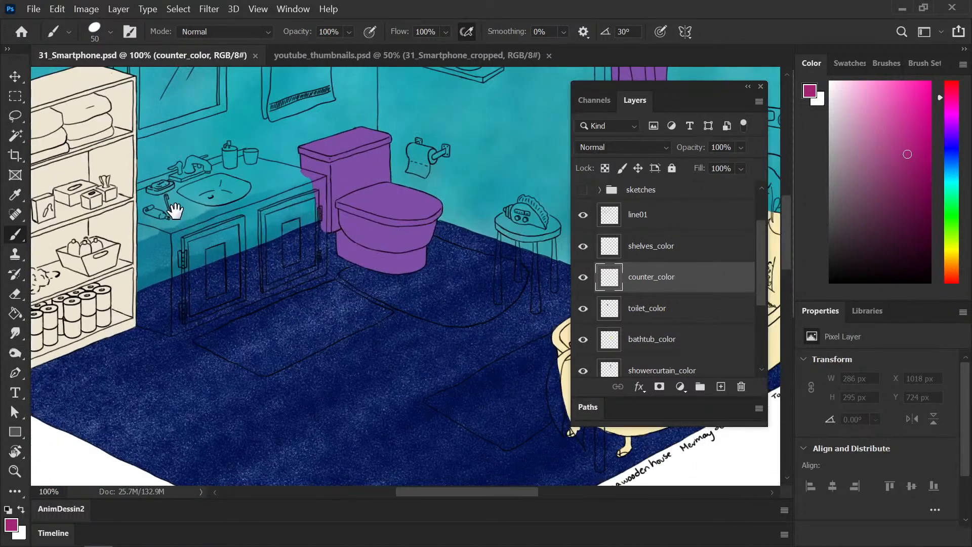
left_click_drag(170, 207, 228, 250)
key("ctrl+plus")
left_click_drag(138, 216, 312, 228)
left_click_drag(158, 189, 159, 218)
key("bracketleft")
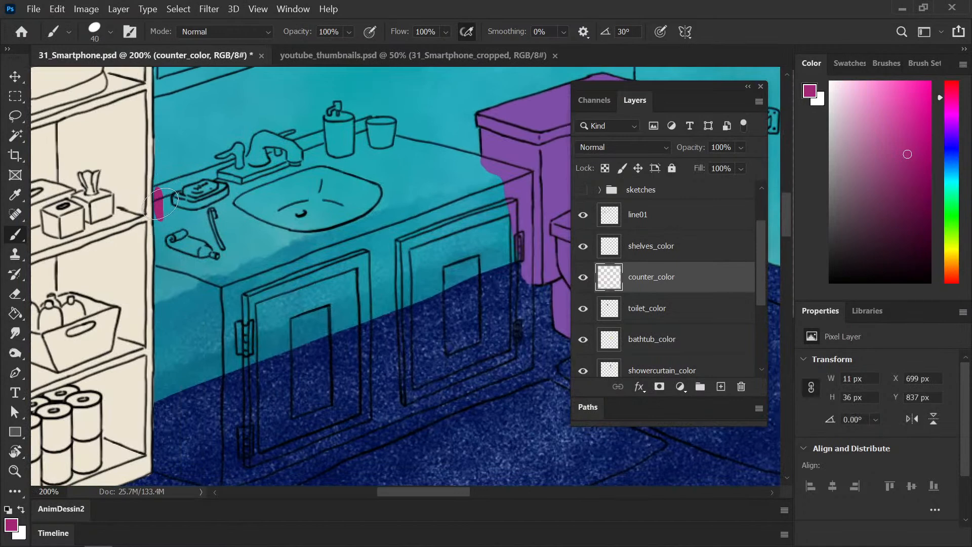
left_click_drag(161, 187, 256, 157)
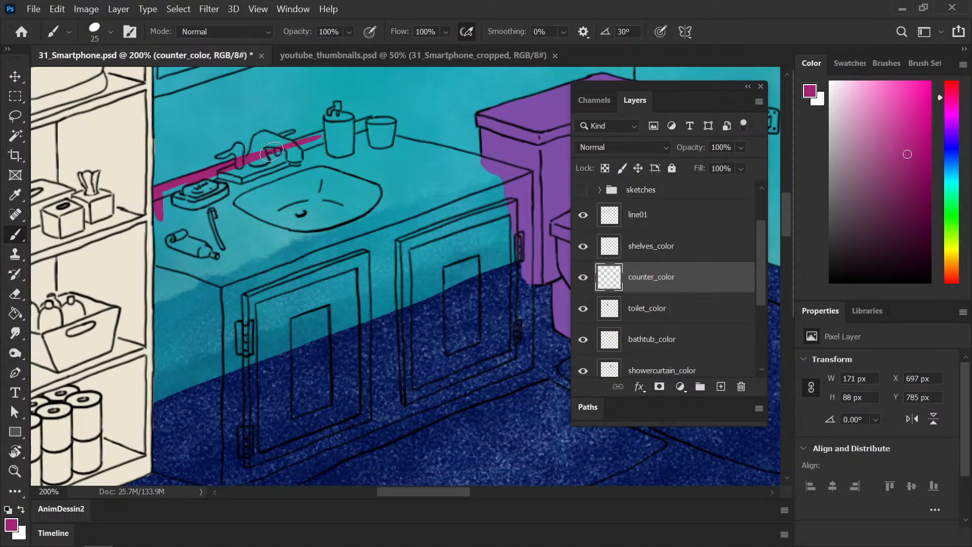
mouse_move(285, 147)
left_mouse_down()
mouse_move(317, 136)
mouse_move(406, 139)
mouse_move(381, 139)
mouse_move(516, 168)
left_mouse_up()
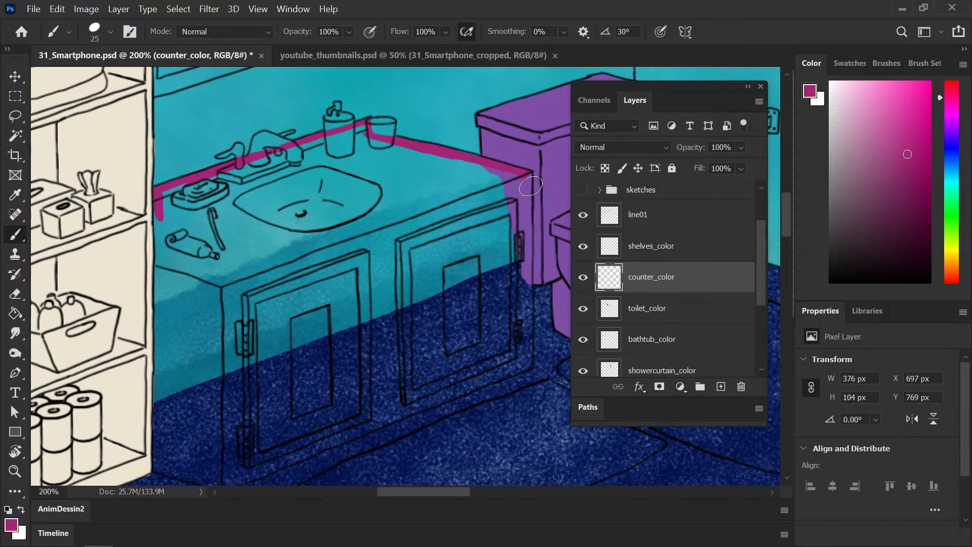
left_click(583, 190)
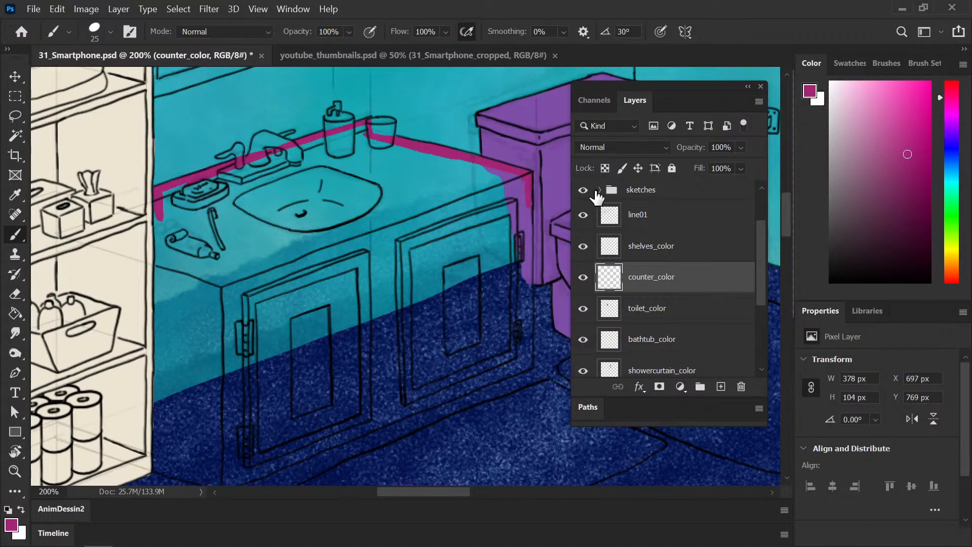
left_click(600, 190)
left_click(586, 189)
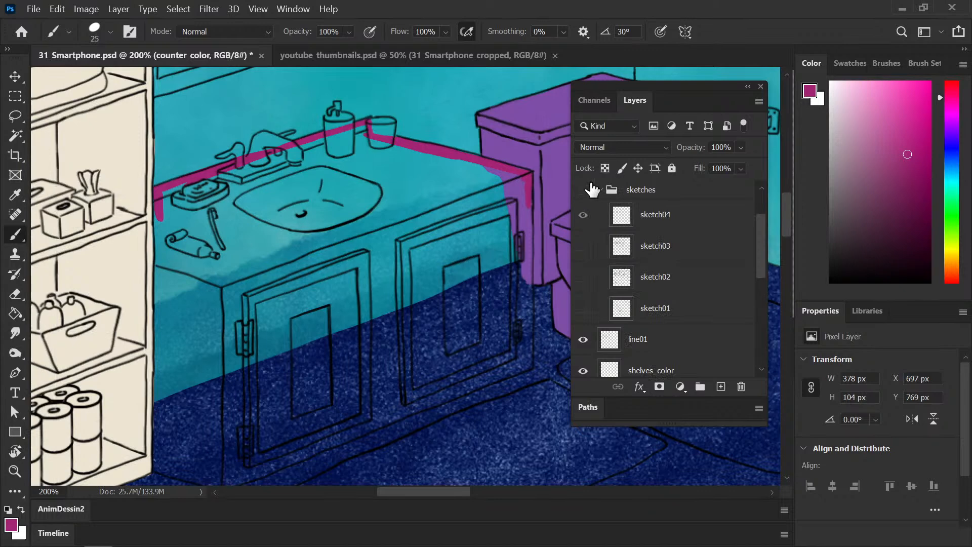
left_click(600, 191)
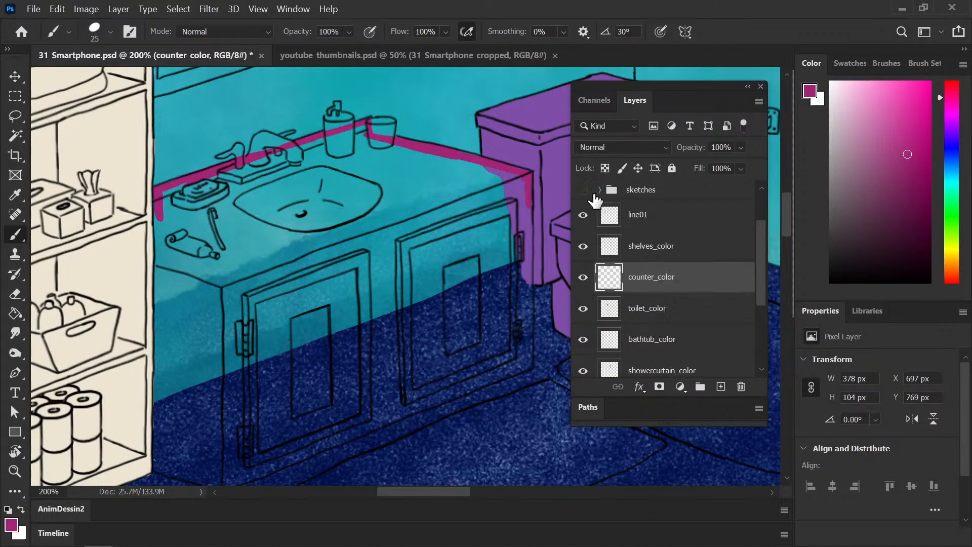
- Paint the counter's right vertical edge magenta down to the floor and begin its front bottom edge from the near corner
left_click_drag(404, 287, 298, 243)
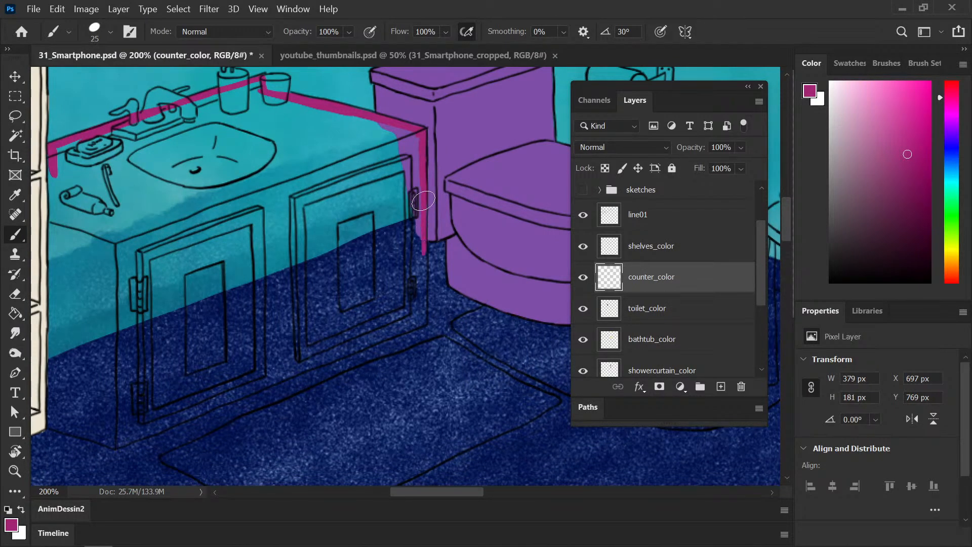
left_click_drag(425, 248, 424, 292)
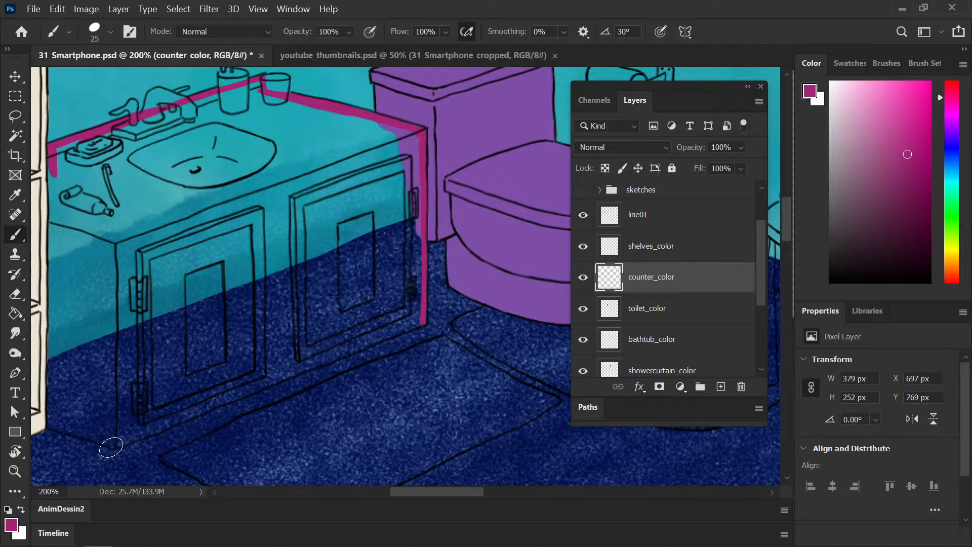
left_click_drag(110, 446, 283, 376)
- Hide the floor_color layer and complete the magenta line along the counter's front bottom edge to the right corner
scroll(755, 288, "down", 4)
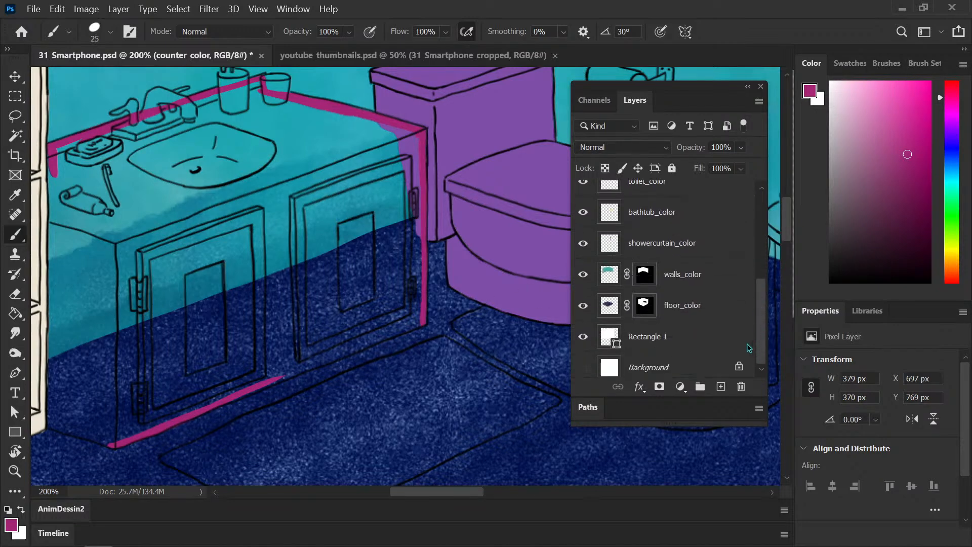
left_click(584, 299)
left_click_drag(280, 363, 299, 286)
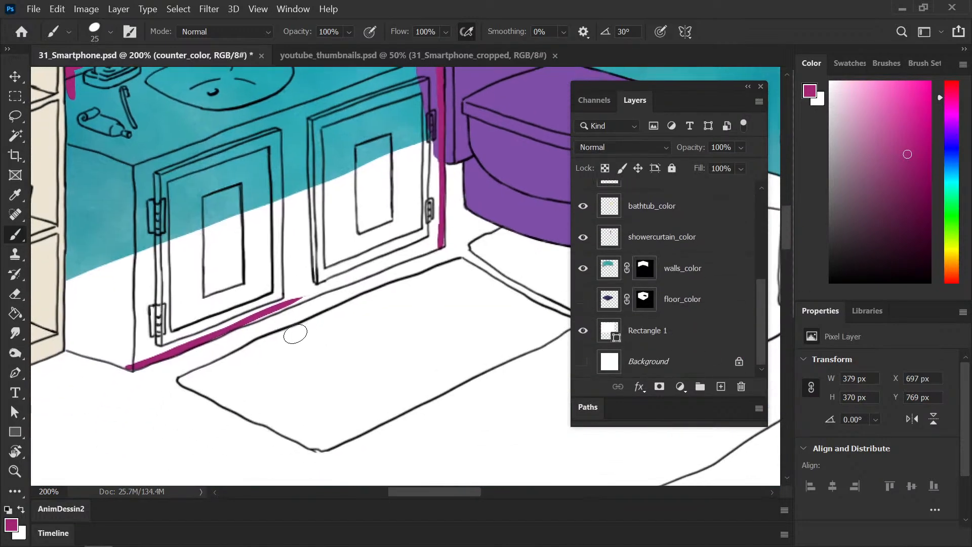
key("ctrl+plus")
left_click_drag(241, 338, 196, 346)
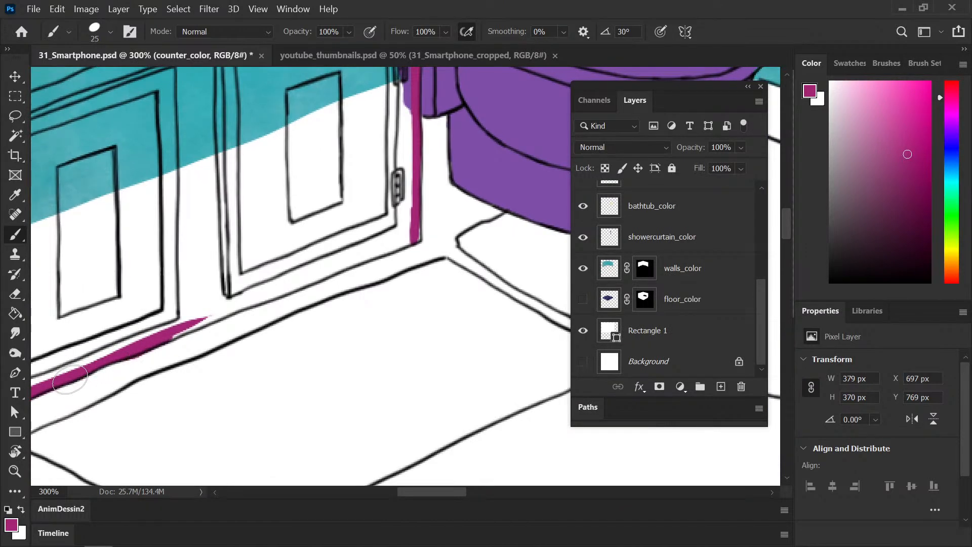
left_click_drag(69, 377, 217, 316)
key("e")
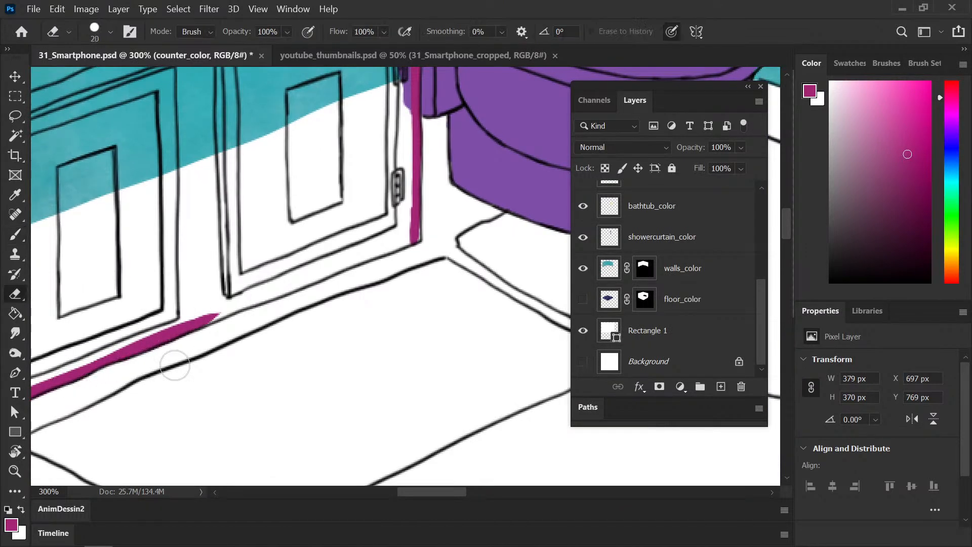
key("b")
mouse_move(217, 321)
left_mouse_down()
mouse_move(246, 301)
mouse_move(205, 320)
mouse_move(368, 252)
left_mouse_up()
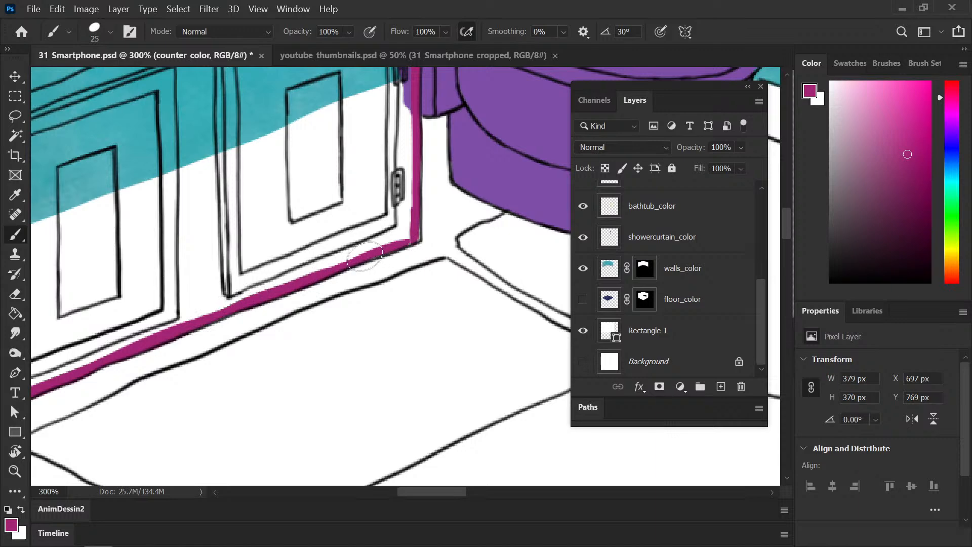
left_click_drag(416, 222, 420, 222)
- Paint the bottom edge of the counter's left side magenta from the shelves to the near corner
mouse_move(179, 264)
left_mouse_down()
mouse_move(326, 250)
mouse_move(299, 213)
left_mouse_up()
left_click_drag(176, 340, 204, 342)
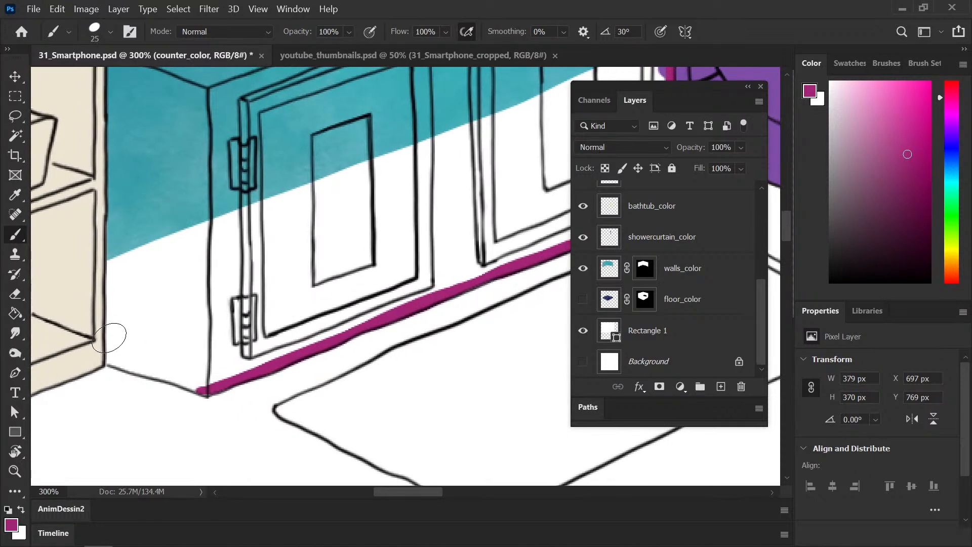
mouse_move(109, 335)
left_mouse_down()
mouse_move(195, 361)
mouse_move(109, 361)
mouse_move(192, 377)
mouse_move(138, 369)
mouse_move(209, 390)
left_mouse_up()
key("e")
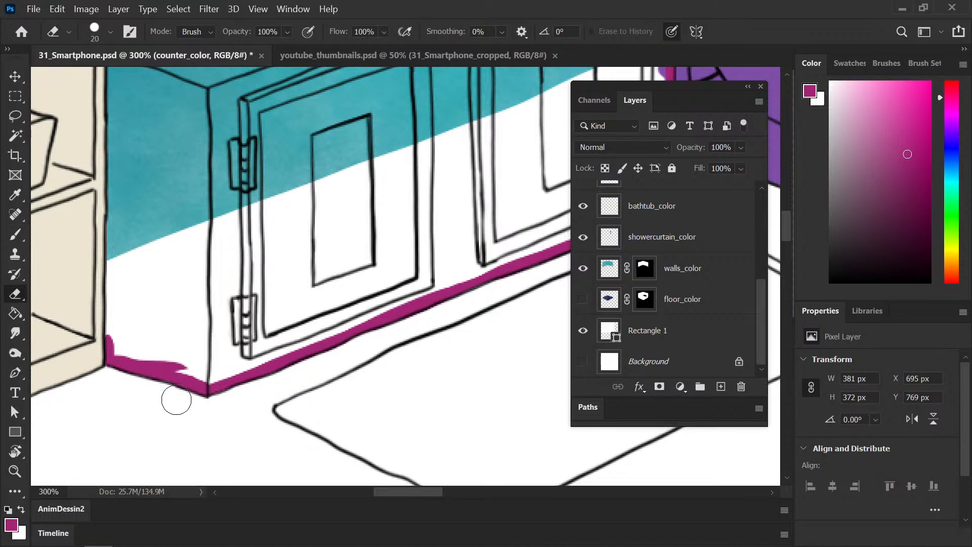
key("b")
left_click_drag(164, 376, 200, 379)
- Paint the counter's left vertical edge magenta along the shelves up to the countertop, closing the outline
mouse_move(111, 298)
left_mouse_down()
mouse_move(112, 349)
mouse_move(111, 221)
left_mouse_up()
mouse_move(110, 177)
left_mouse_down()
mouse_move(107, 268)
mouse_move(113, 106)
left_mouse_up()
key("space")
left_click_drag(133, 109, 139, 325)
left_click_drag(114, 179, 117, 373)
- Select the area inside the counter's magenta outline with the Magic Wand and expand the selection by 2 pixels
key("ctrl+minus")
key("ctrl+minus")
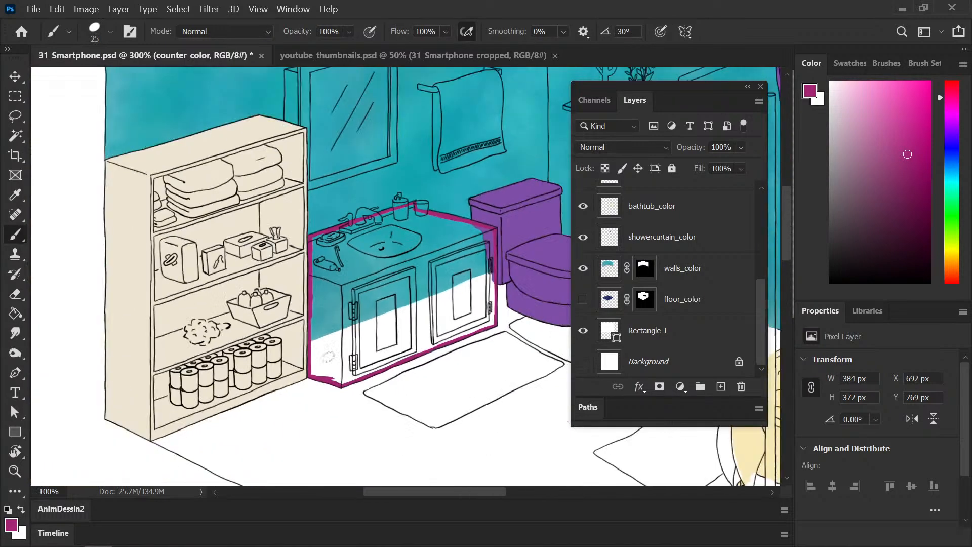
key("space")
left_click_drag(404, 341, 254, 339)
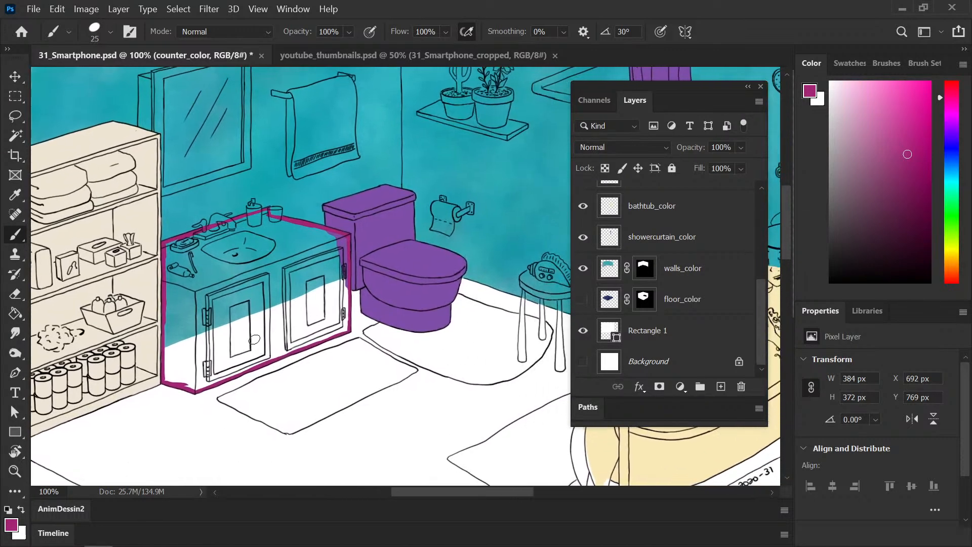
left_click(15, 136)
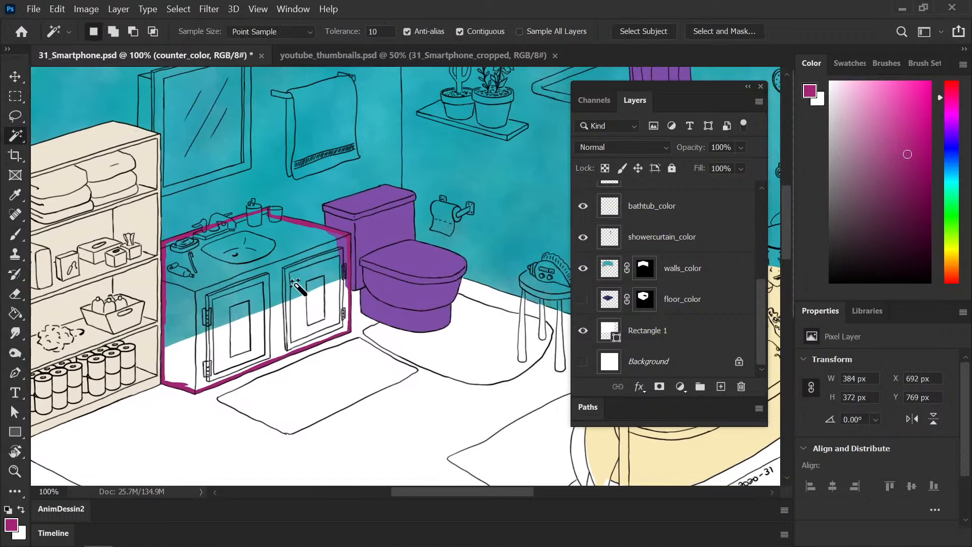
left_click(299, 283)
left_click(177, 9)
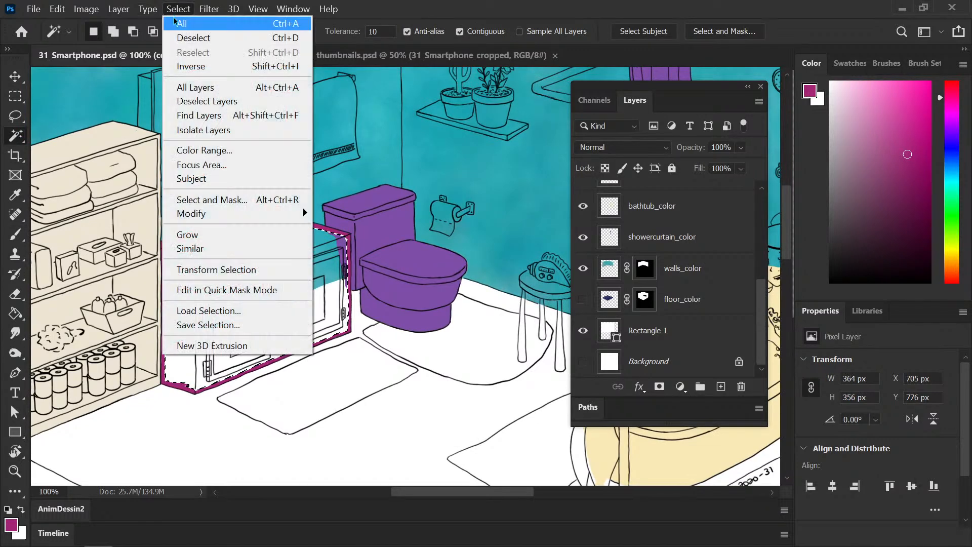
mouse_move(253, 214)
left_click(138, 243)
type("2")
left_click(385, 349)
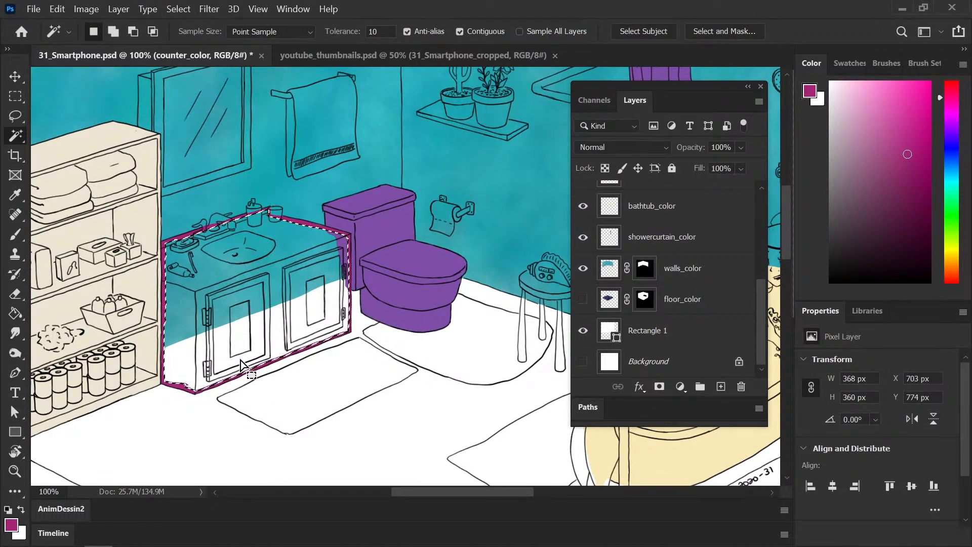
- Fill the selected counter area with magenta, save the document and clear the selection
key("g")
left_click(245, 334)
key("ctrl+s")
key("ctrl+d")
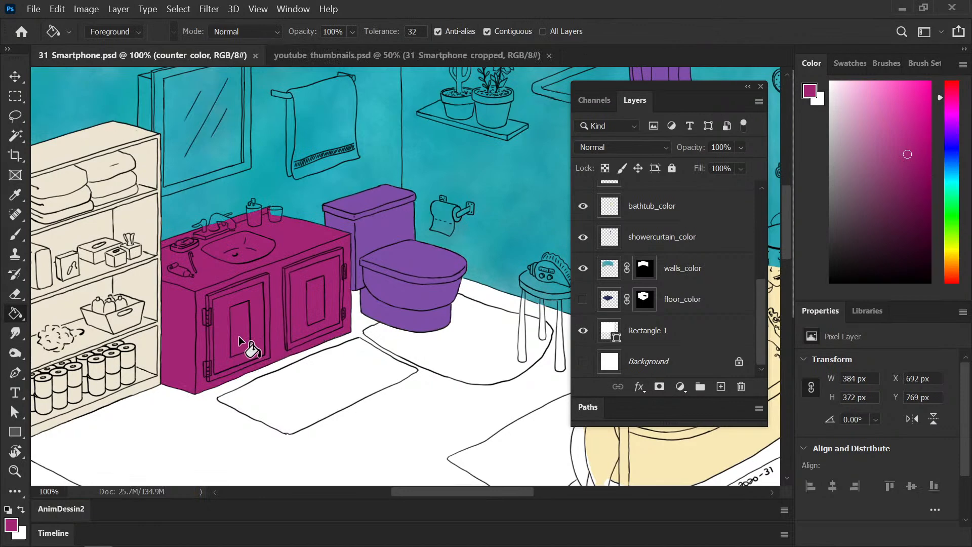
key("b")
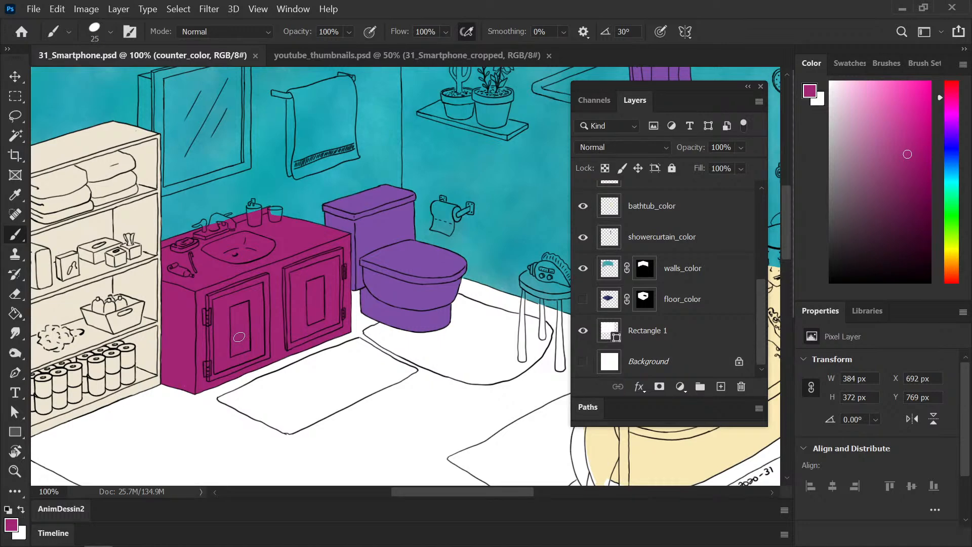
- Make the floor_color layer visible again and save the document
key("ctrl+minus")
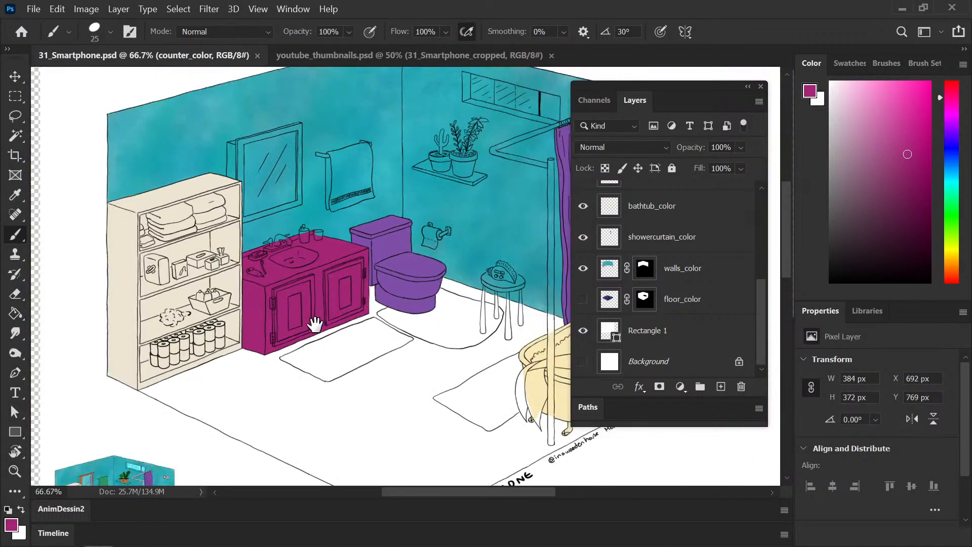
left_click_drag(282, 325, 196, 290)
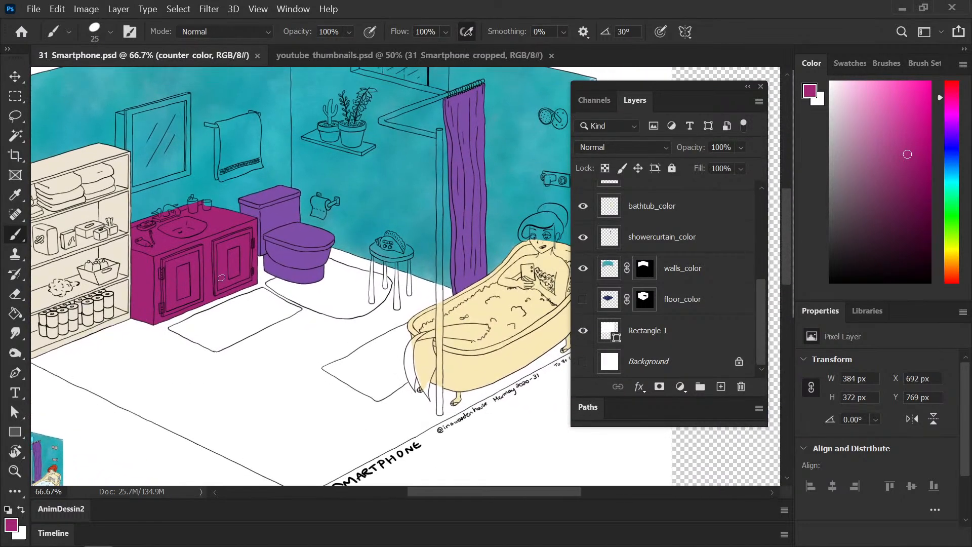
key("ctrl+minus")
left_click_drag(293, 351, 231, 325)
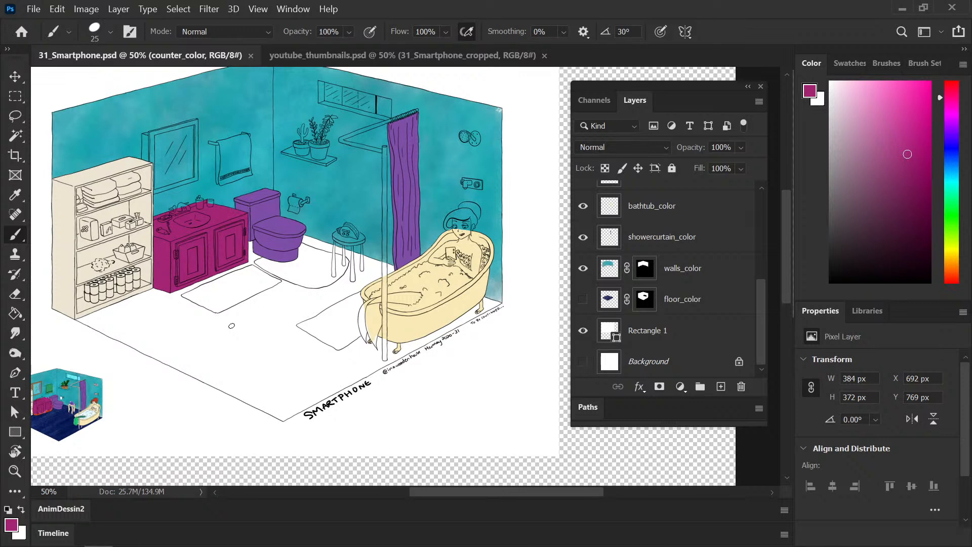
left_click(584, 299)
mouse_move(275, 360)
left_mouse_down()
mouse_move(311, 382)
mouse_move(278, 363)
left_mouse_up()
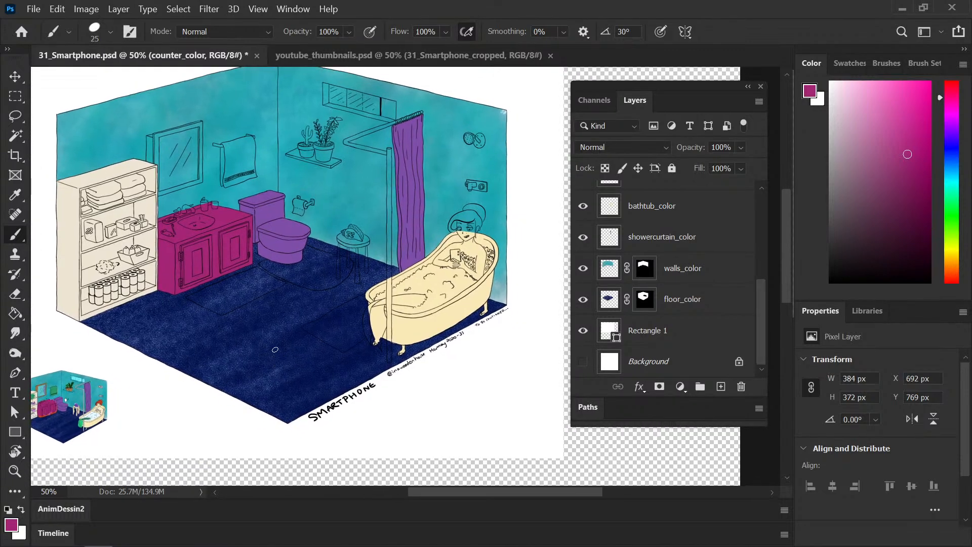
key("ctrl+s")
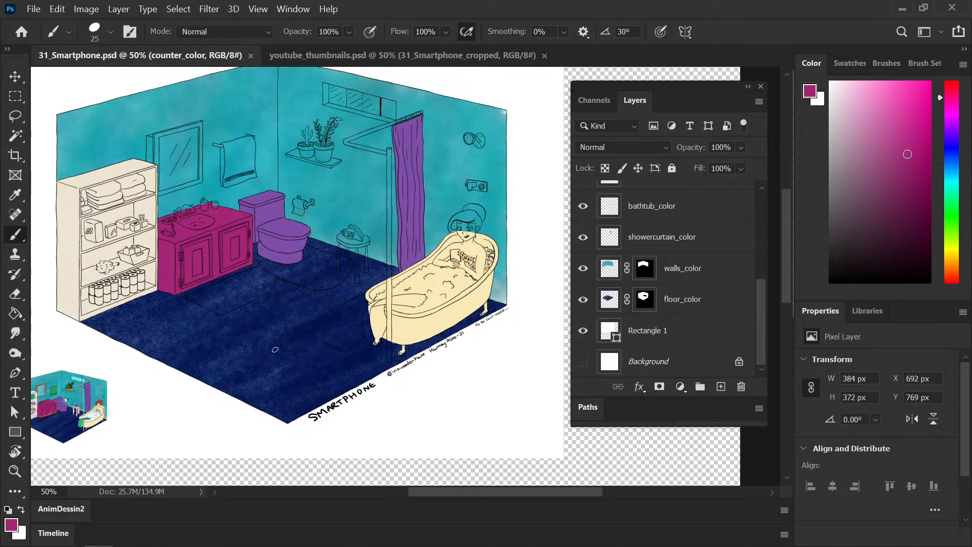
- Add a new layer above counter_color and name it cabinet_color
left_click_drag(184, 391, 215, 401)
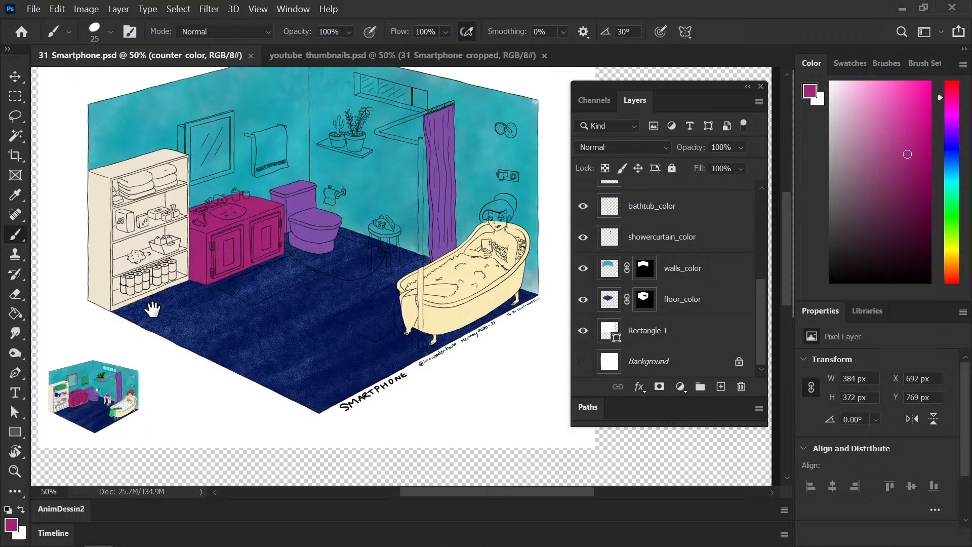
left_click_drag(170, 304, 238, 272)
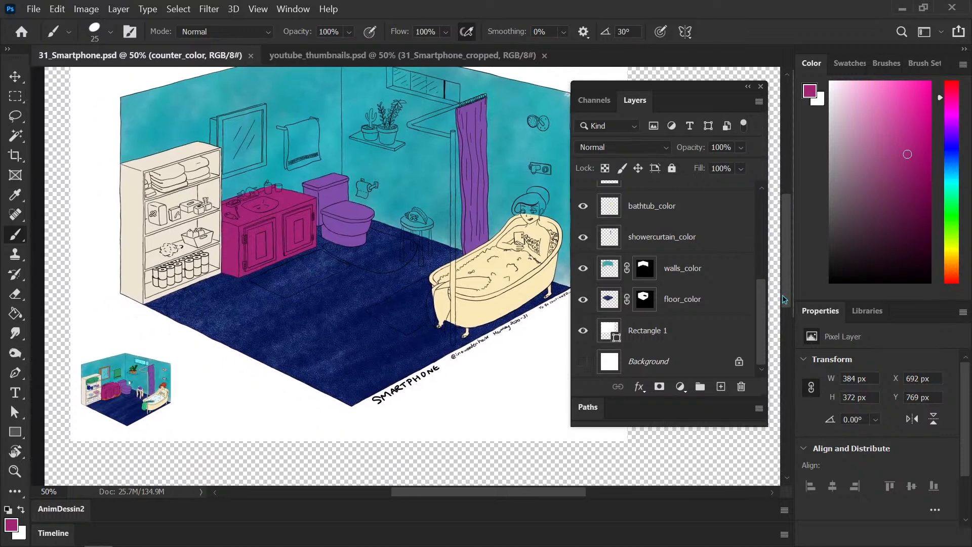
left_click_drag(763, 310, 770, 242)
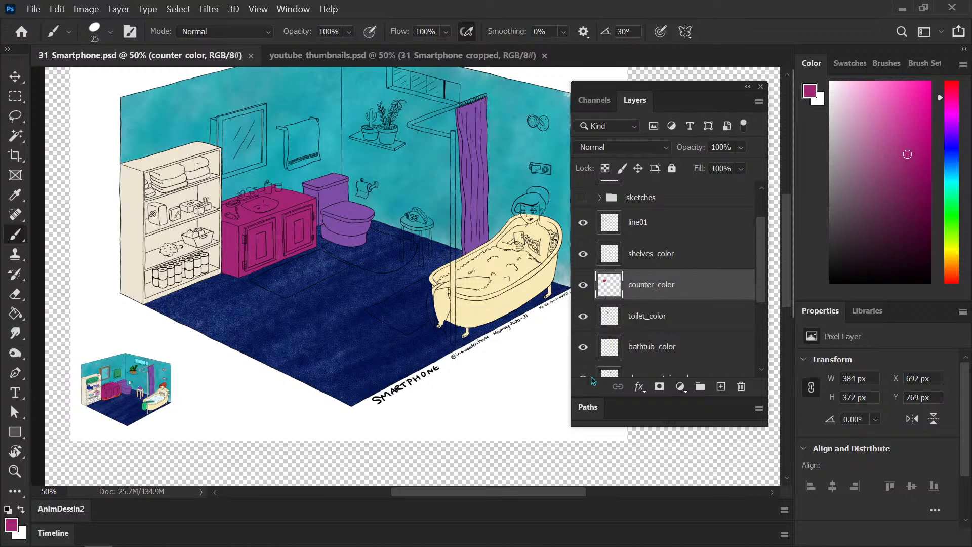
left_click(721, 386)
double_click(651, 285)
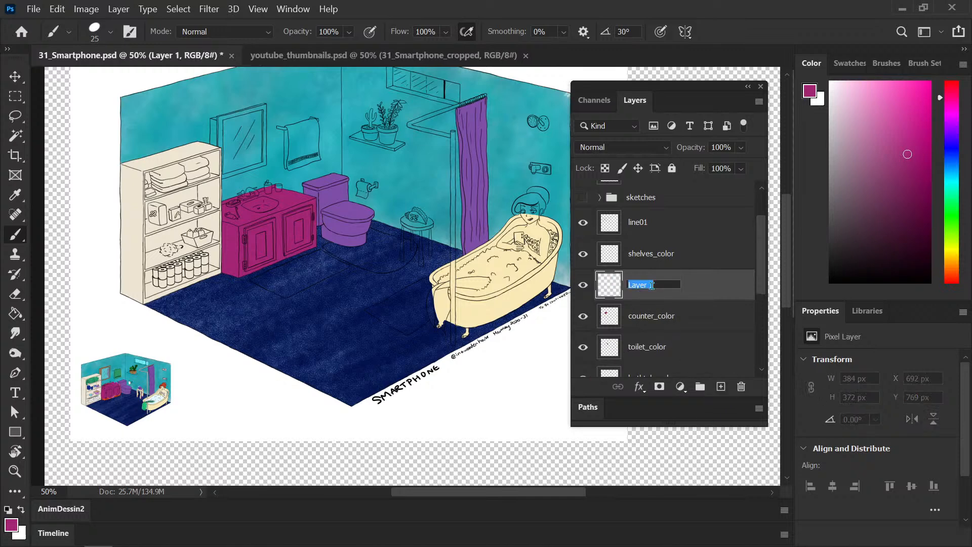
type("cabinet_color")
key("Return")
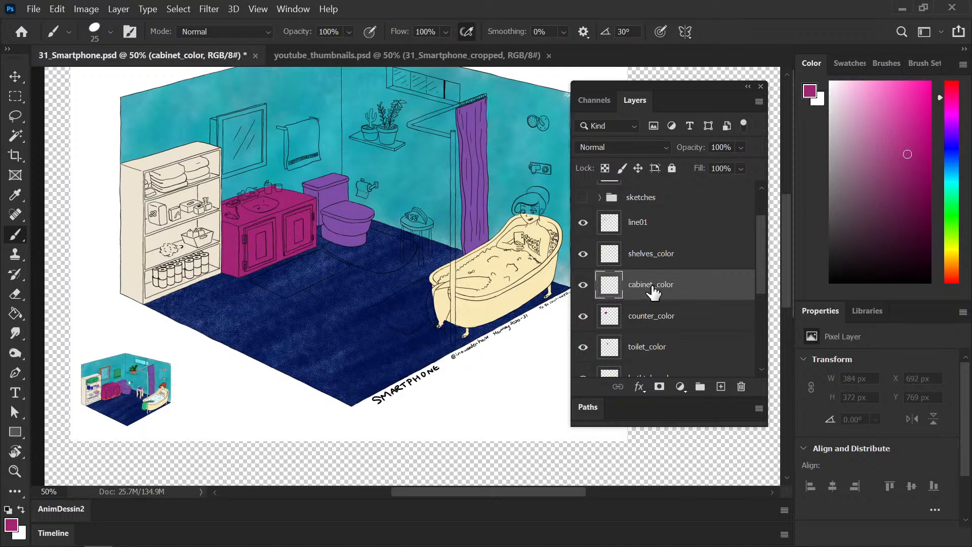
- Sample the brown of the mirror cabinet's frame from the small colour study
key("i")
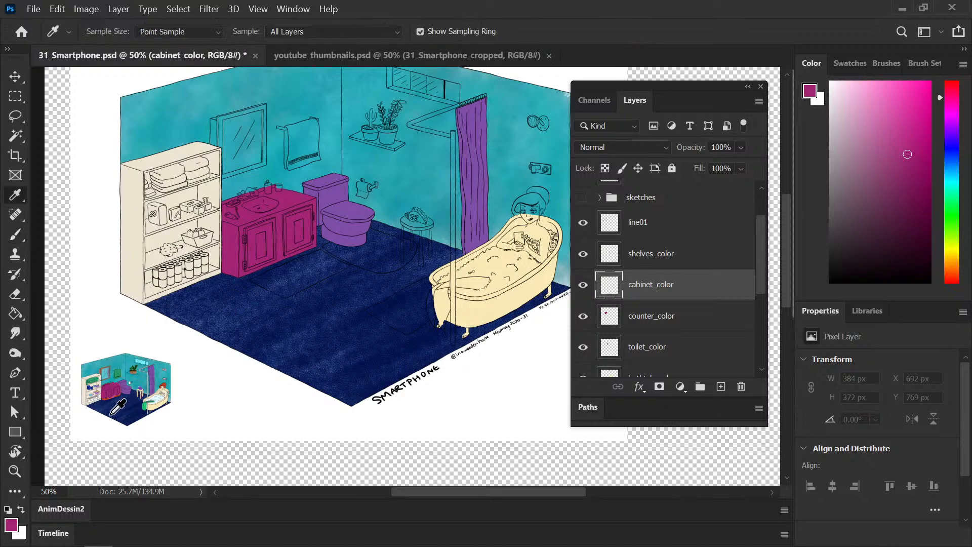
key("ctrl+plus")
key("ctrl+plus")
left_click_drag(94, 404, 356, 343)
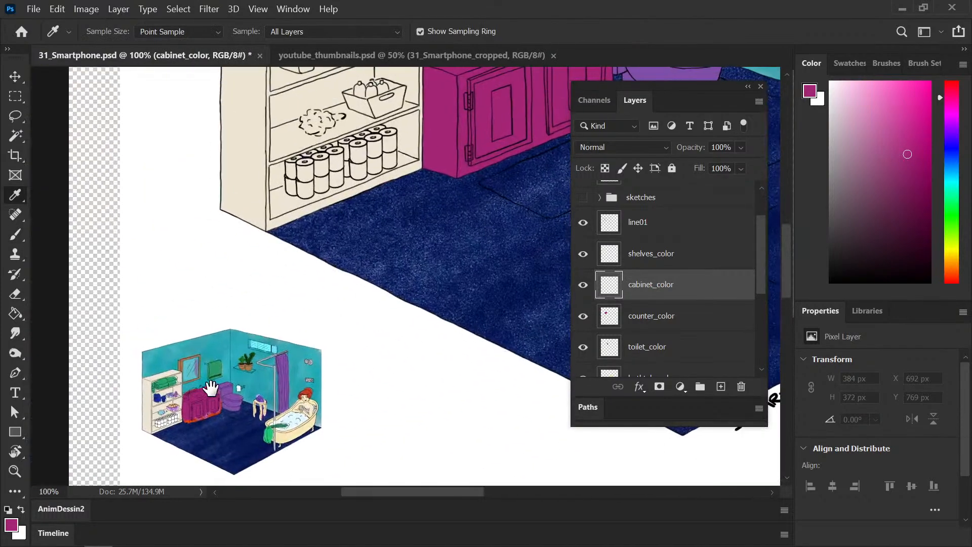
left_click(183, 356)
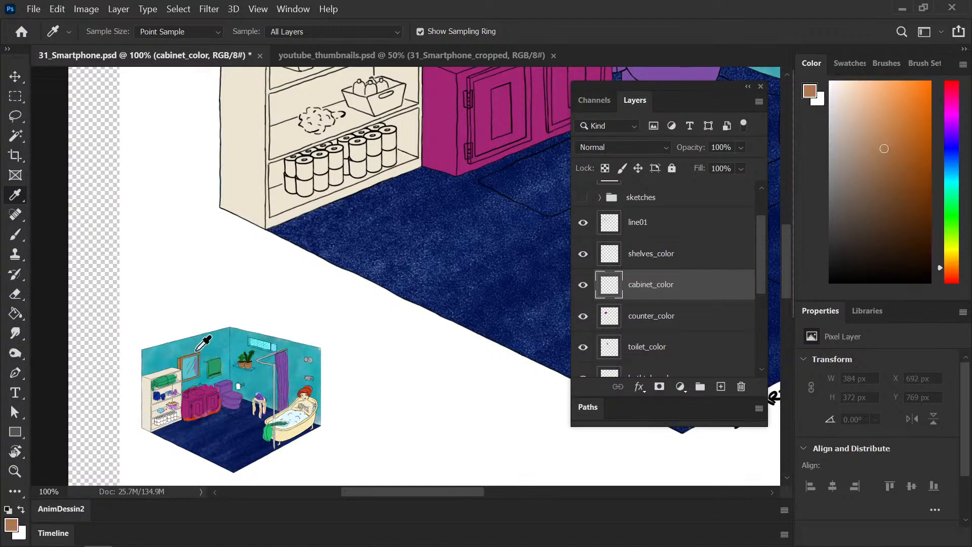
- Paint the mirror cabinet's left side brown above the shelves and continue along most of its top edge
key("b")
key("ctrl+minus")
left_click_drag(370, 178, 199, 364)
key("ctrl+plus")
key("ctrl+plus")
left_click_drag(160, 178, 286, 347)
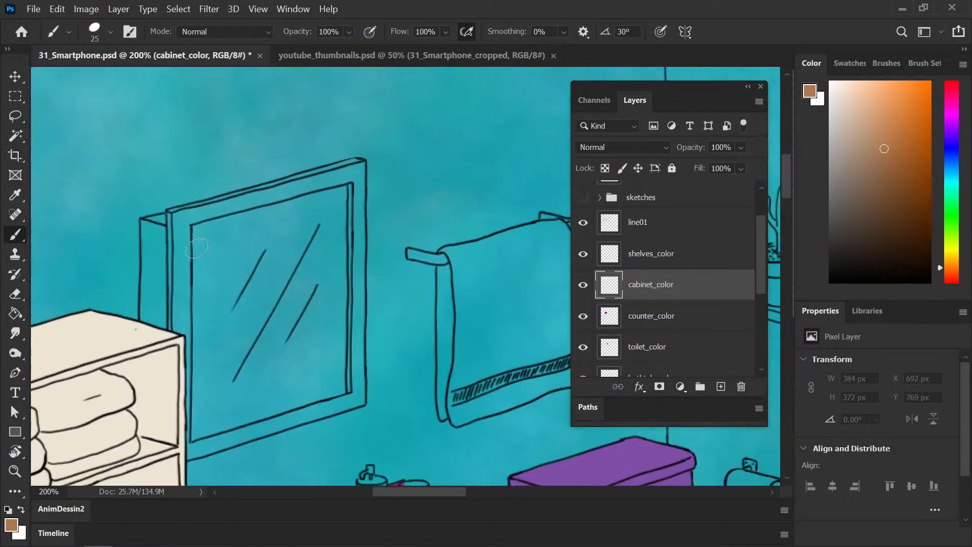
left_click_drag(145, 227, 145, 246)
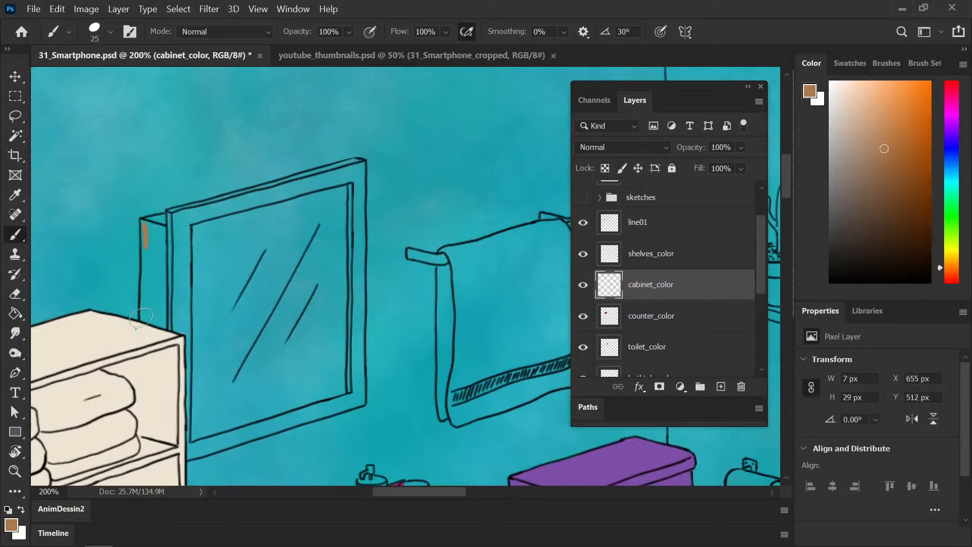
mouse_move(136, 332)
left_mouse_down()
mouse_move(144, 304)
mouse_move(177, 302)
left_mouse_up()
key("ctrl+z")
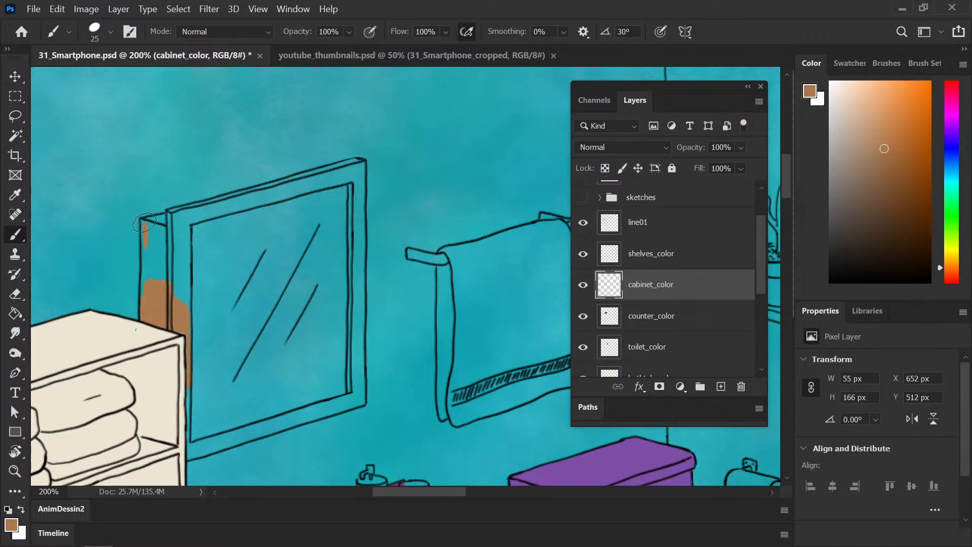
mouse_move(151, 216)
left_mouse_down()
mouse_move(307, 178)
mouse_move(298, 175)
left_mouse_up()
key("e")
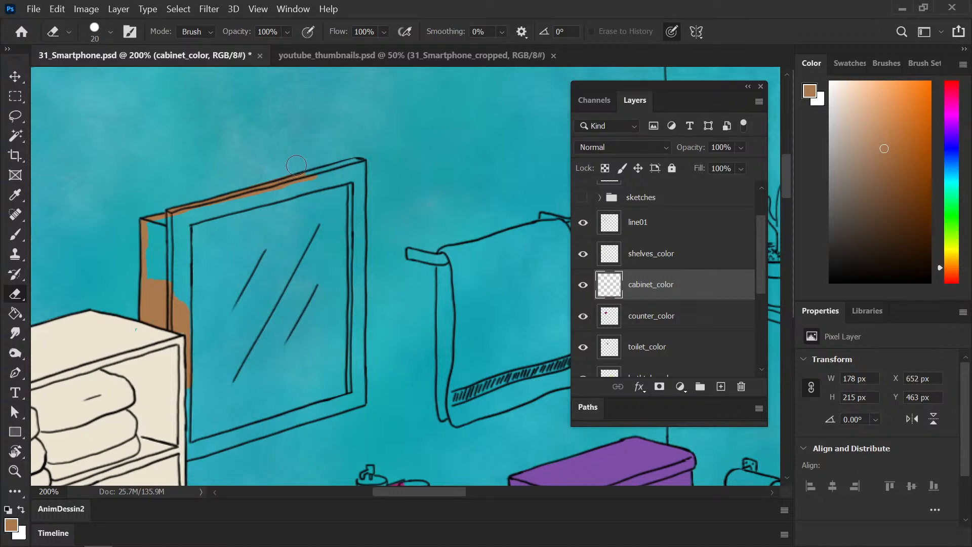
- Complete the brown top edge to the mirror cabinet's far corner and paint down its right edge
key("b")
mouse_move(308, 175)
left_mouse_down()
mouse_move(380, 135)
mouse_move(360, 161)
mouse_move(363, 245)
left_mouse_up()
left_click_drag(363, 179, 357, 252)
left_click_drag(360, 217, 363, 391)
- Paint the mirror cabinet's bottom edge and lower left edge brown beside the shelves, closing the outline
mouse_move(294, 372)
left_mouse_down()
mouse_move(277, 300)
mouse_move(245, 285)
left_mouse_up()
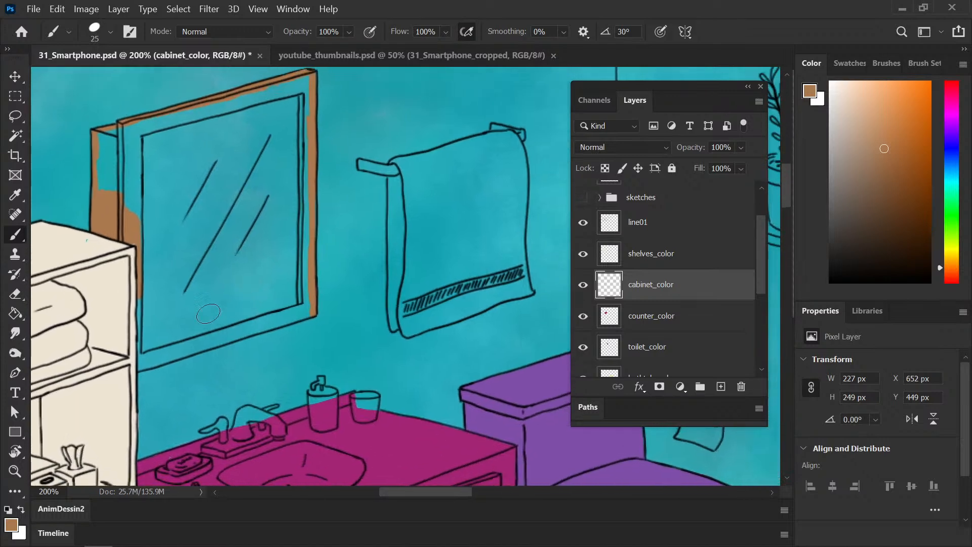
mouse_move(132, 372)
left_mouse_down()
mouse_move(291, 318)
mouse_move(218, 344)
mouse_move(247, 332)
left_mouse_up()
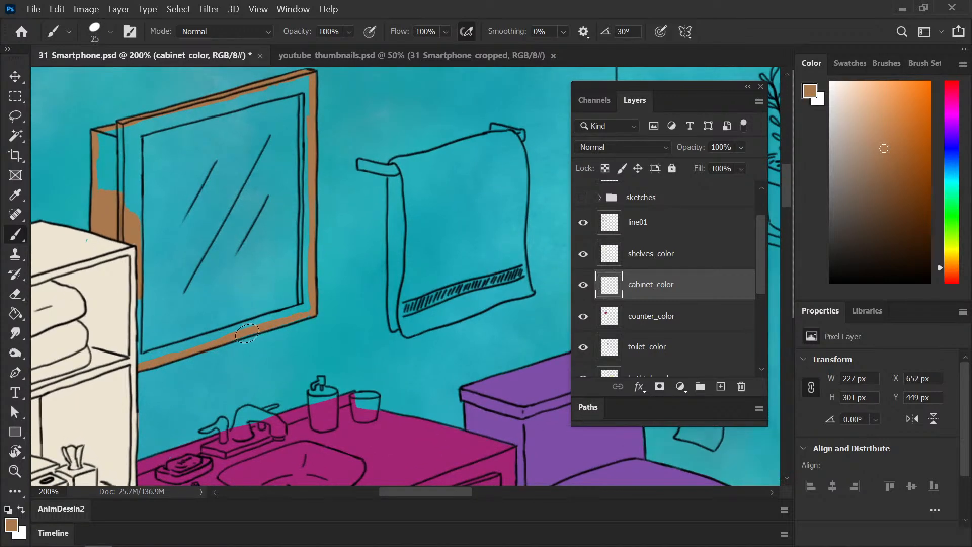
left_click_drag(136, 234, 135, 353)
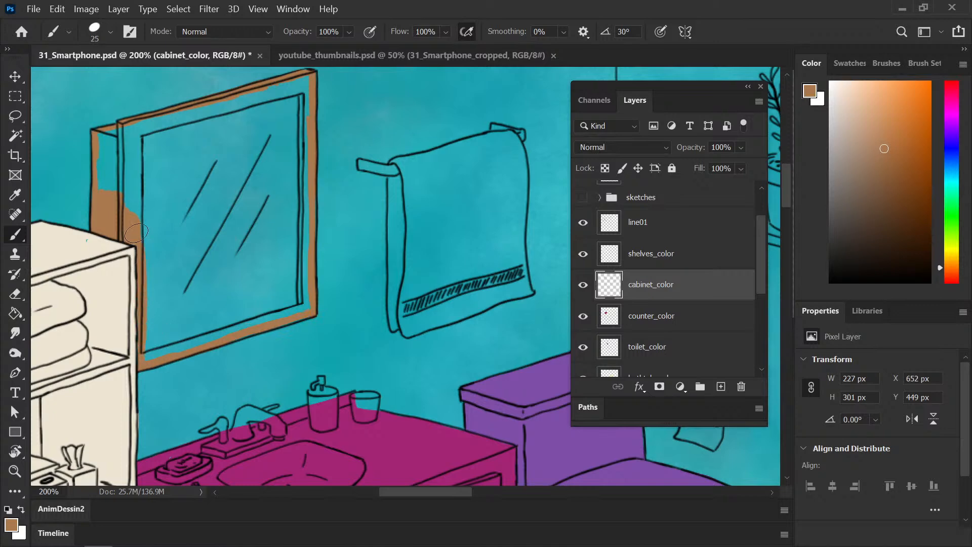
key("e")
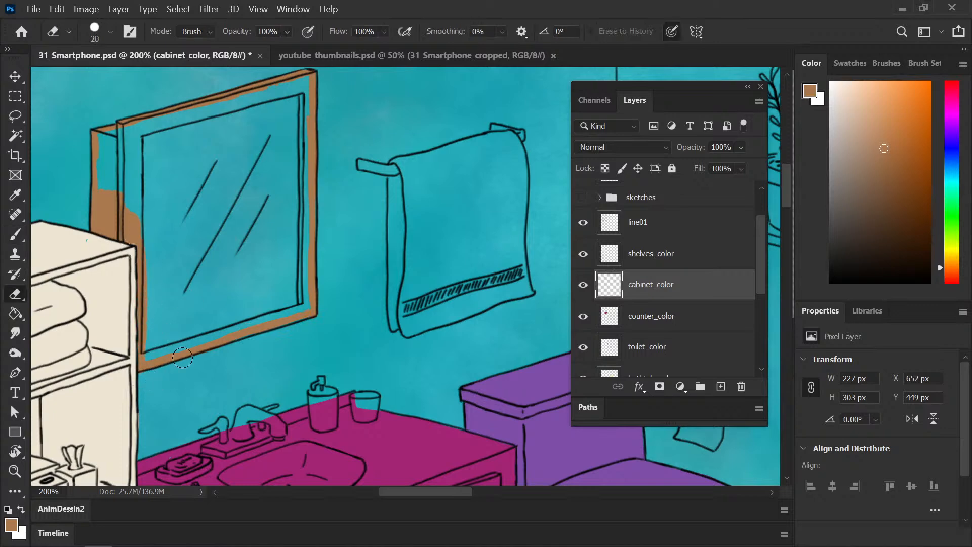
- Select the area inside the mirror cabinet's outline, expand the selection, fill it with brown and deselect
key("w")
left_click(193, 303)
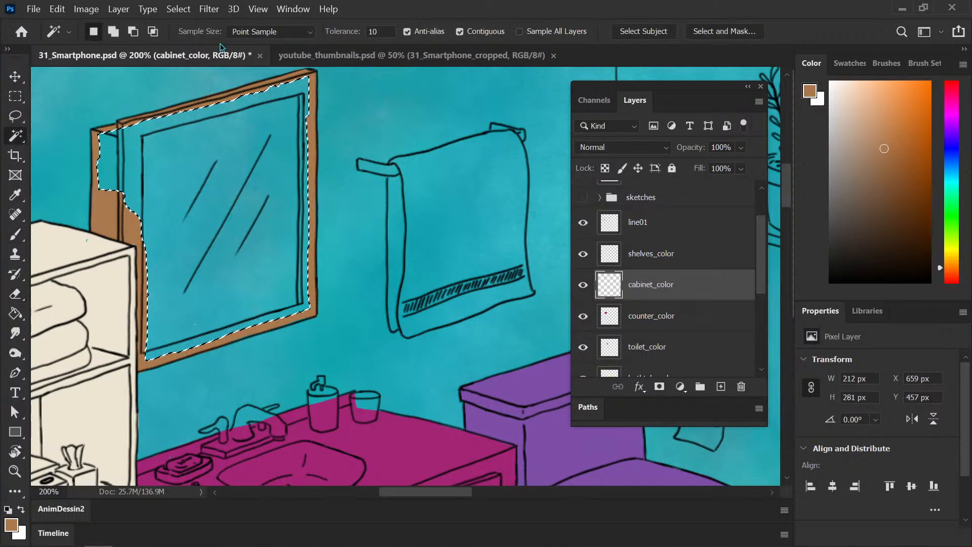
left_click(177, 10)
mouse_move(245, 214)
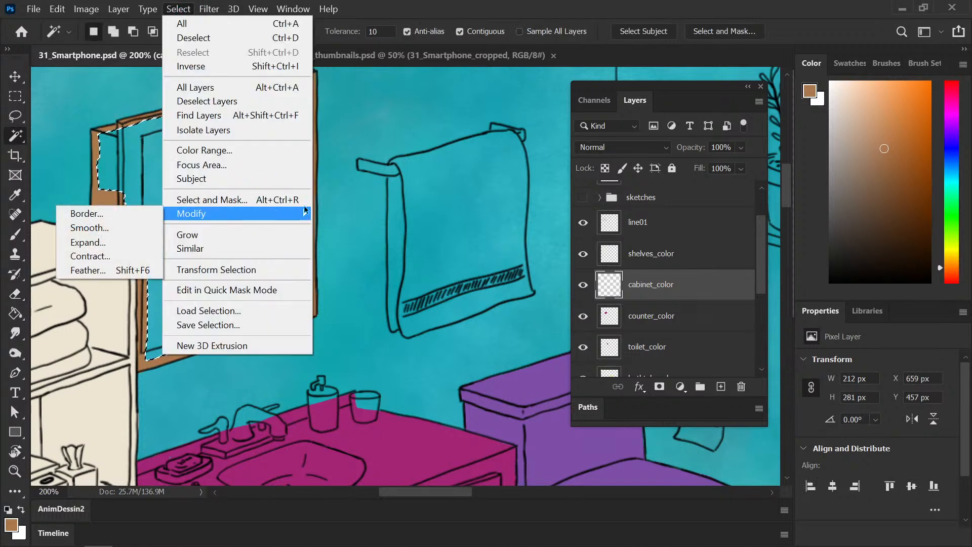
left_click(133, 243)
left_click(371, 349)
key("g")
left_click(213, 263)
key("ctrl+d")
key("b")
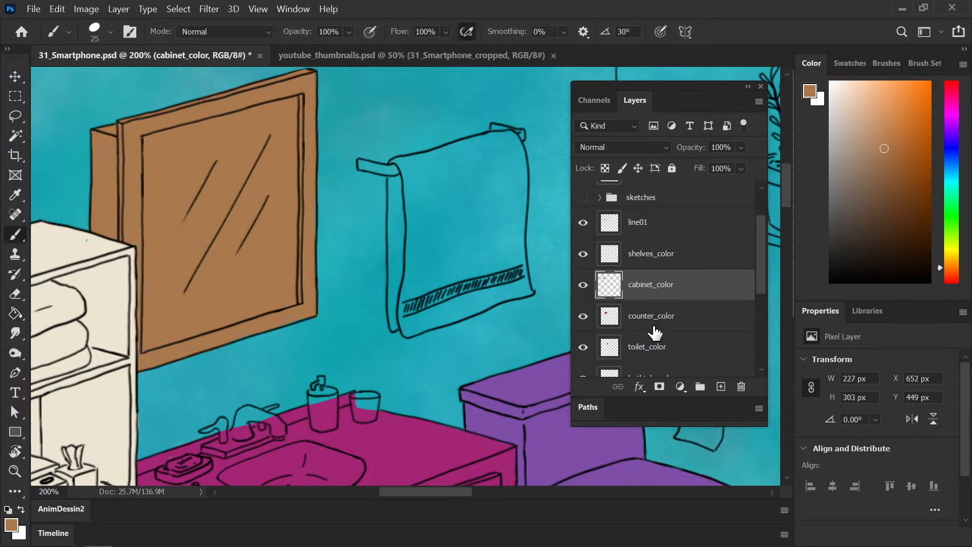
- Touch up the top right corner of the shelves on shelves_color with their sampled cream colour and save the document
left_click(655, 261)
key("i")
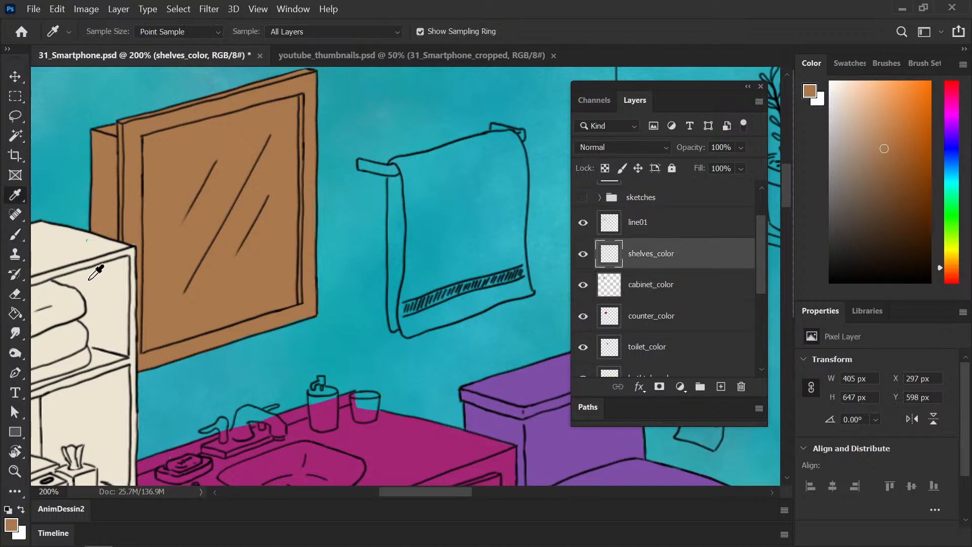
left_click(57, 253)
key("b")
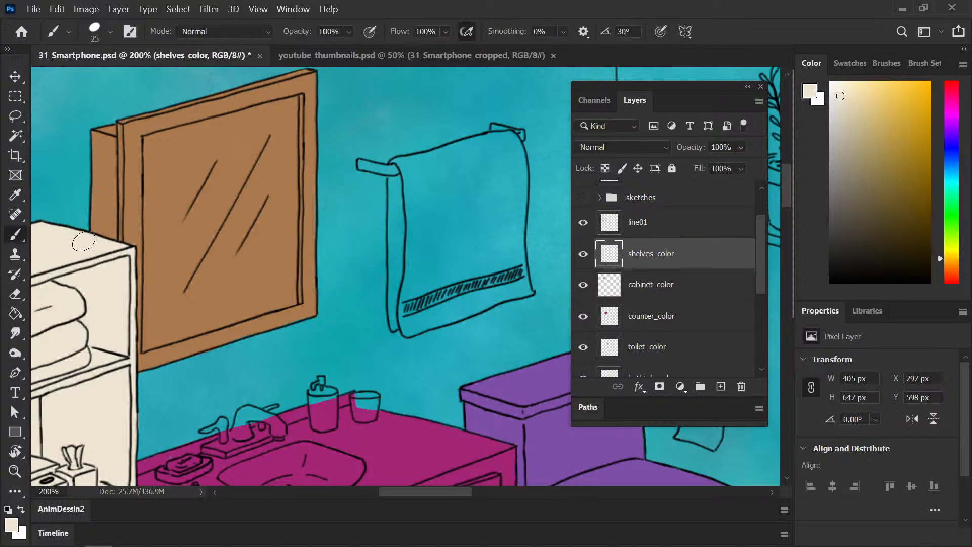
mouse_move(128, 241)
left_mouse_down()
mouse_move(137, 237)
mouse_move(128, 234)
left_mouse_up()
key("e")
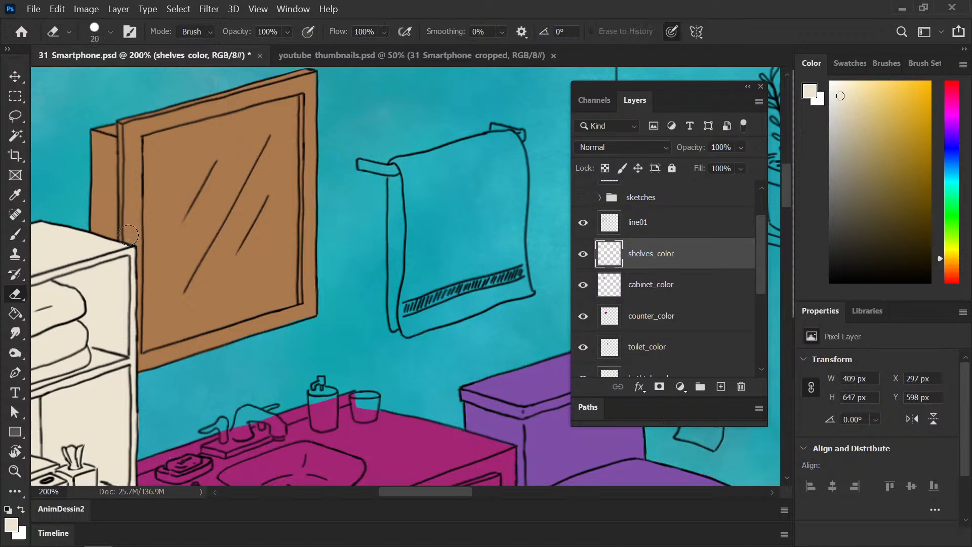
key("b")
key("ctrl+s")
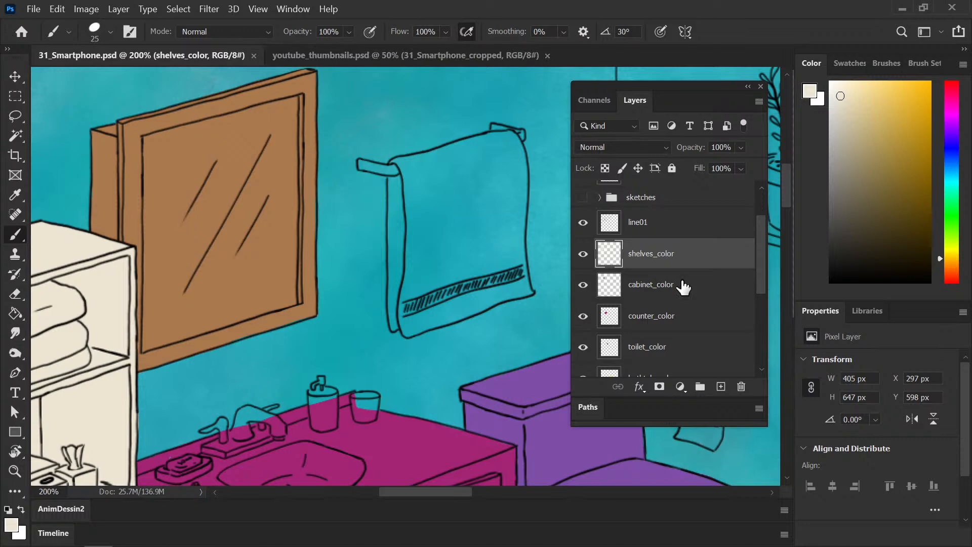
- Create a new layer above cabinet_color and name it glass_color
left_click(669, 290)
left_click(721, 387)
double_click(642, 285)
type("glas")
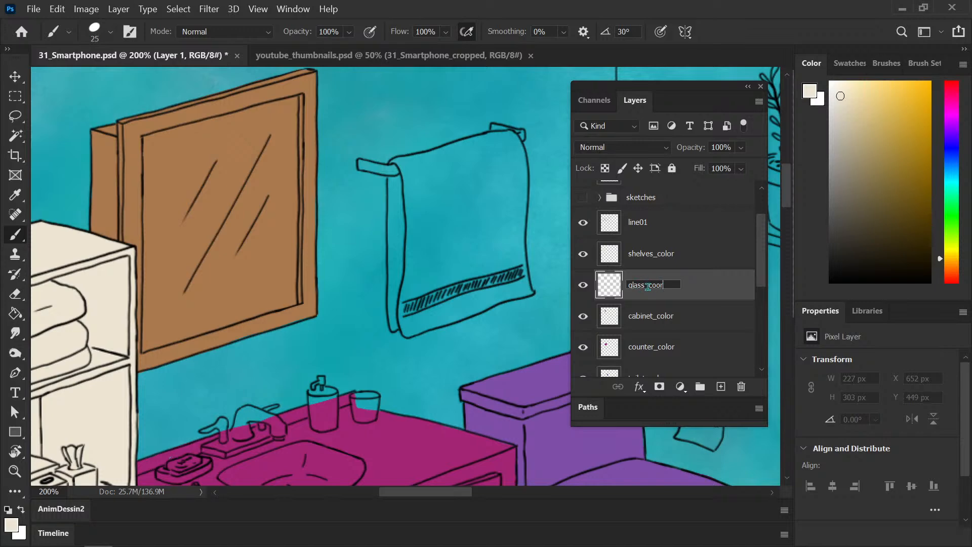
type("s_color")
key("Return")
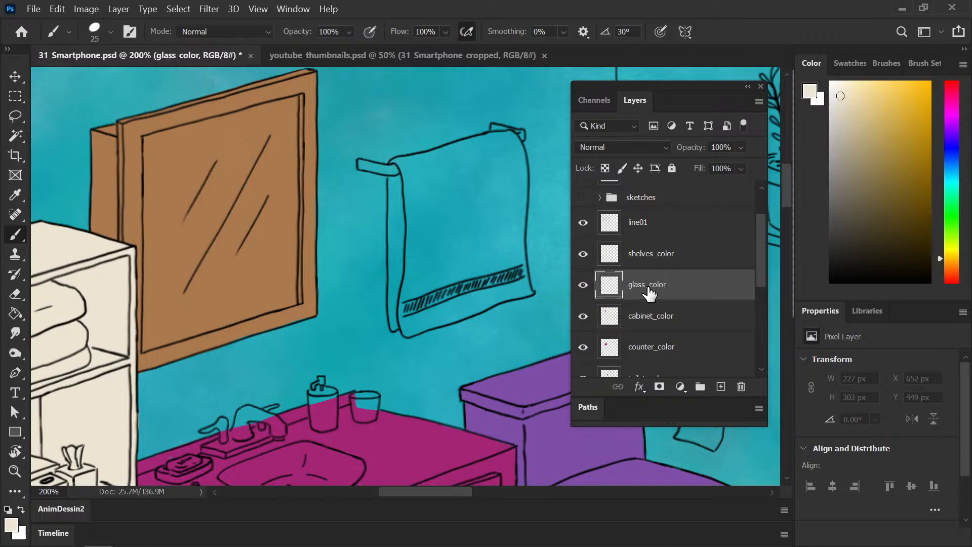
- Sample the light blue of the mirror glass from the small colour study for the brush
key("ctrl+minus")
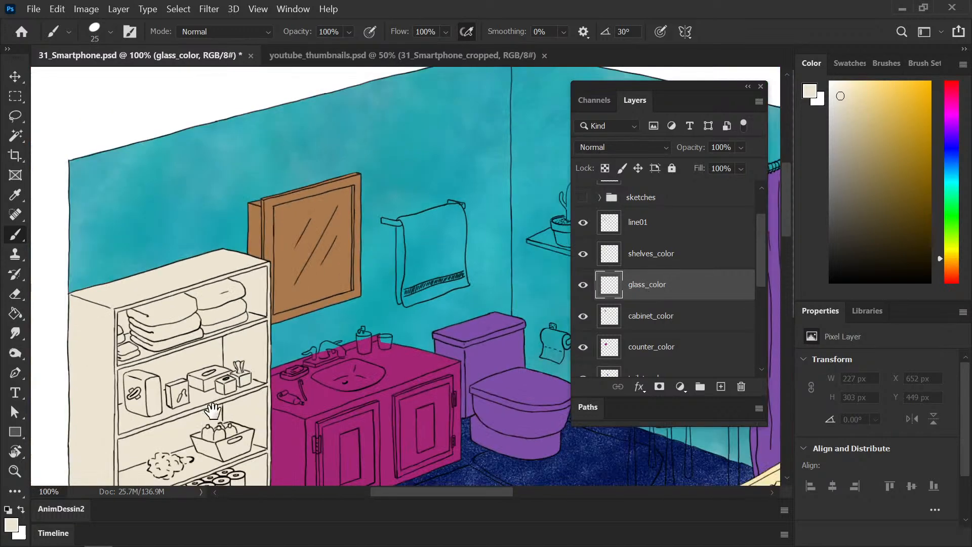
scroll(254, 288, "down", 10)
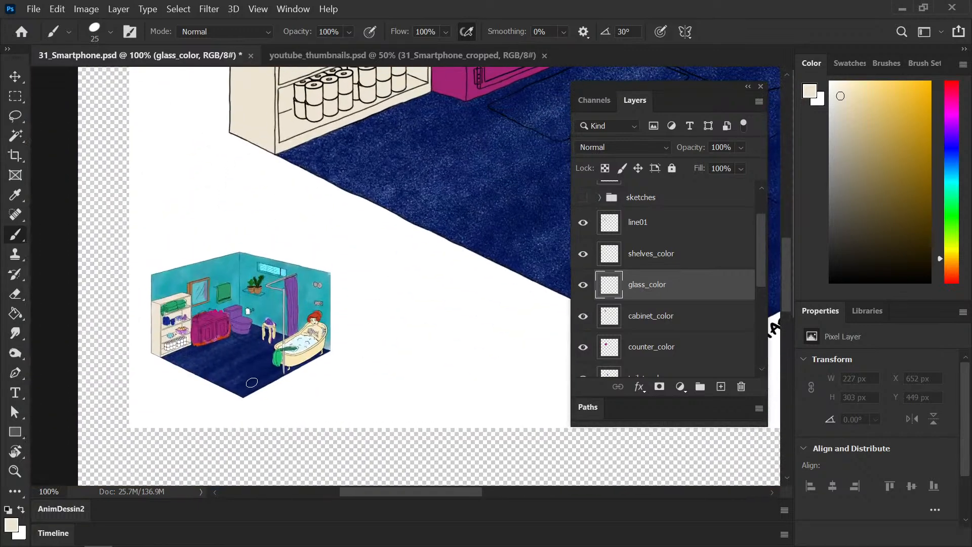
key("i")
left_click(204, 291)
key("b")
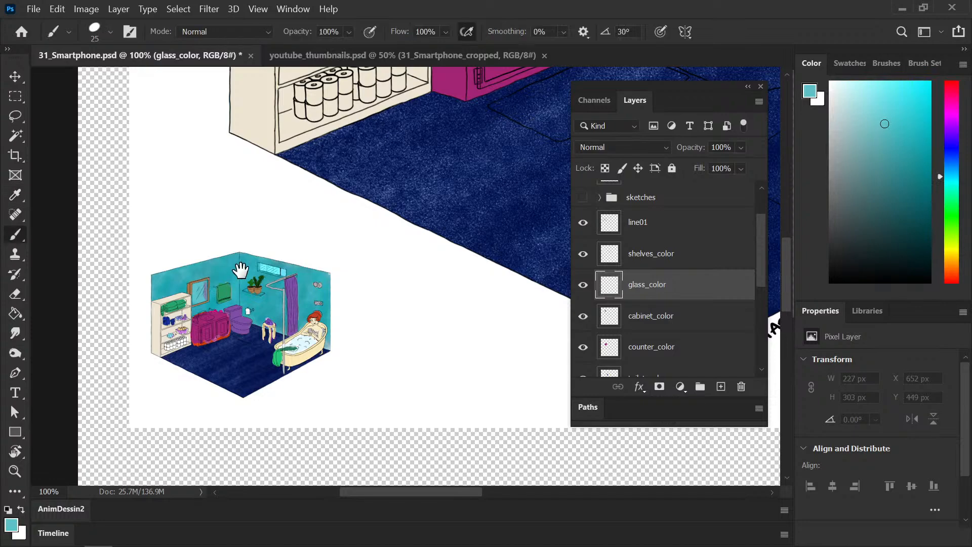
- Paint rough light blue strokes over the mirror's glass on glass_color and move that layer below cabinet_color
scroll(205, 291, "up", 10)
scroll(200, 253, "right", 4)
mouse_move(190, 226)
left_mouse_down()
mouse_move(192, 291)
mouse_move(217, 225)
mouse_move(190, 226)
mouse_move(246, 289)
left_mouse_up()
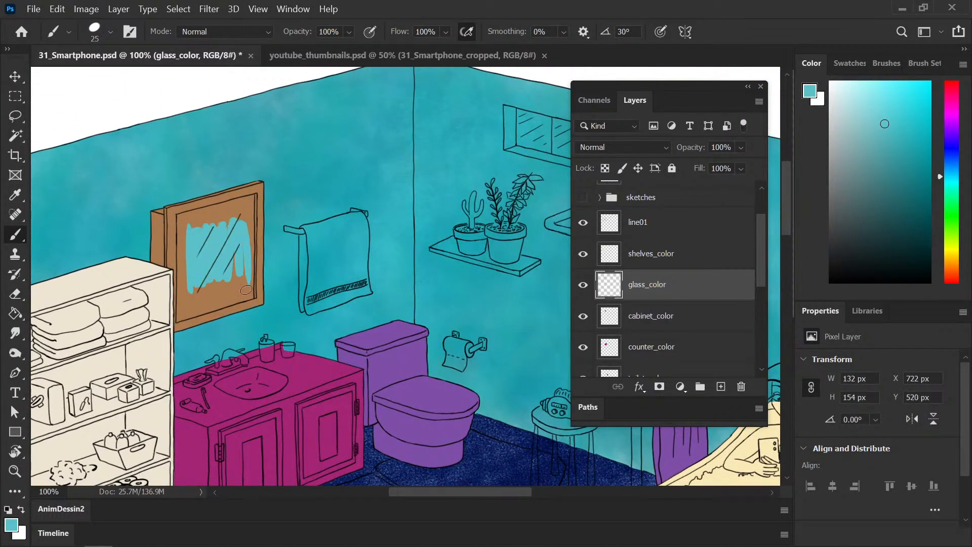
key("ctrl+plus")
left_click_drag(148, 345, 311, 364)
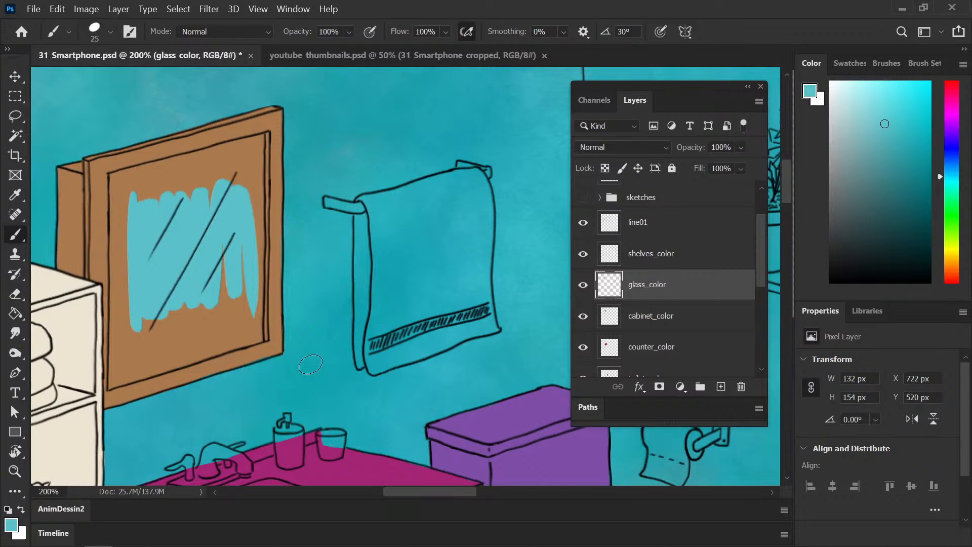
left_click_drag(675, 284, 666, 321)
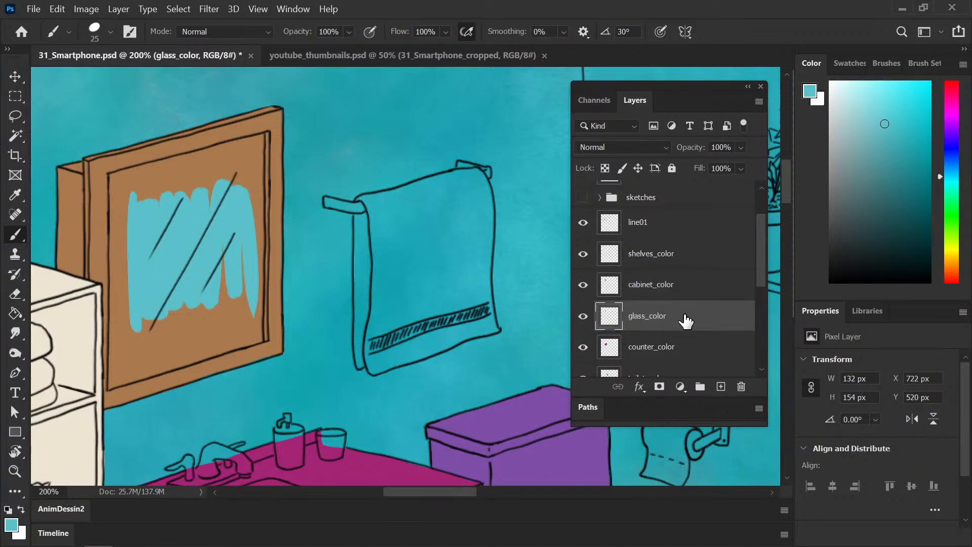
left_click(677, 293)
key("e")
left_click_drag(116, 198, 113, 180)
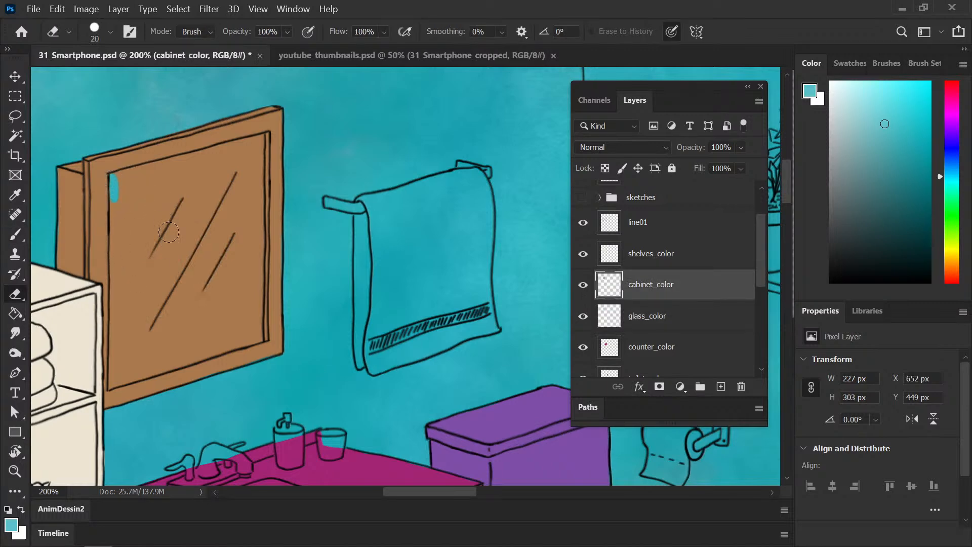
key("ctrl+z")
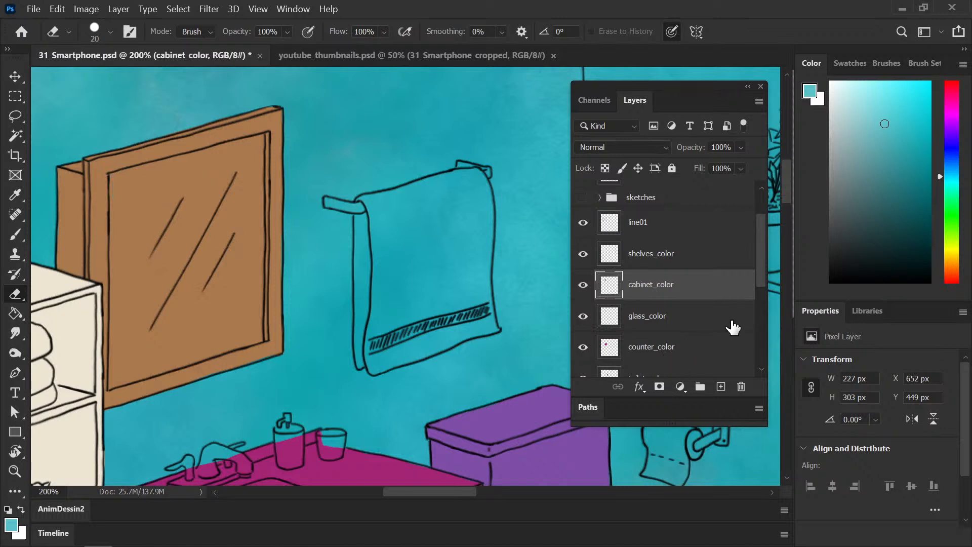
- Add a layer mask to cabinet_color and paint black across the middle of the mirror to hide the brown there
left_click(659, 387)
key("b")
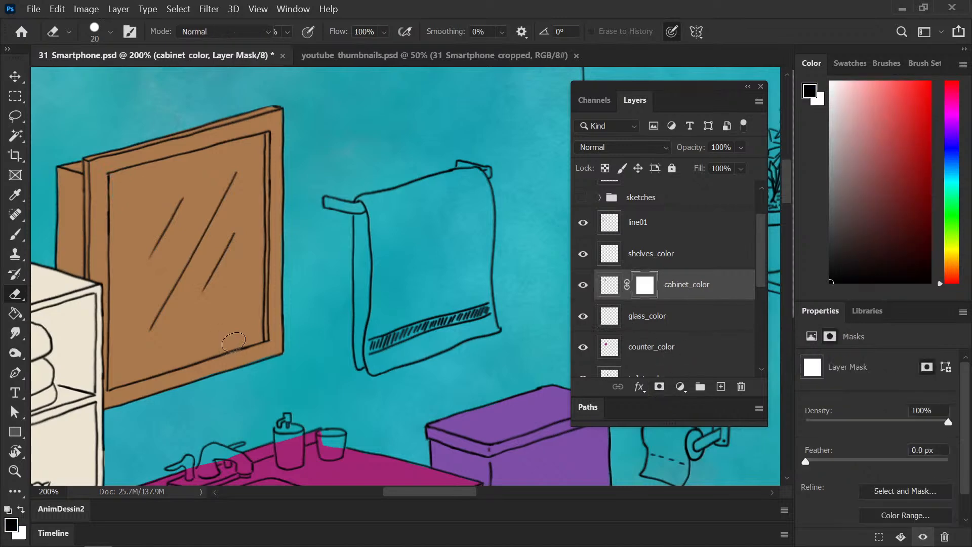
mouse_move(121, 211)
left_mouse_down()
mouse_move(133, 256)
mouse_move(169, 235)
mouse_move(116, 213)
mouse_move(246, 233)
mouse_move(258, 213)
left_mouse_up()
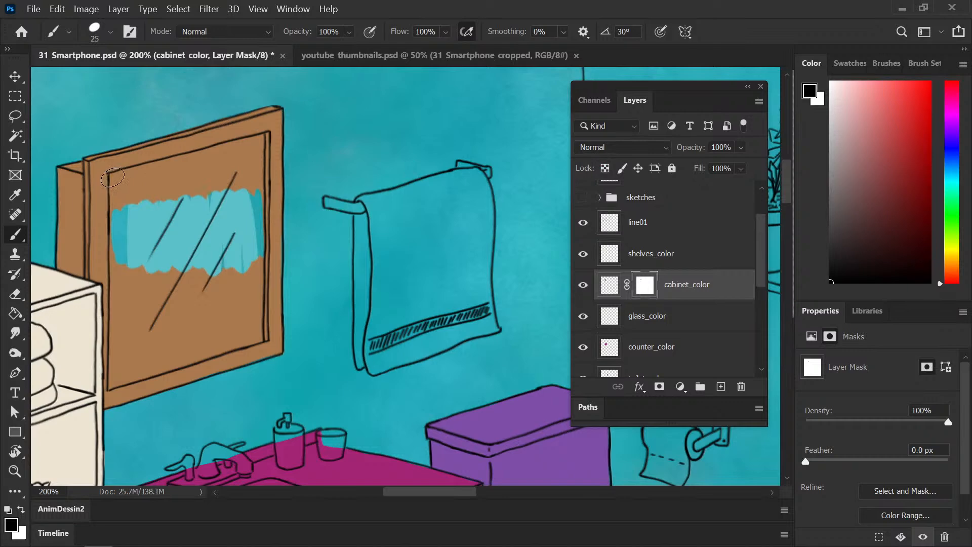
- Paint black on the cabinet_color mask along all inner edges of the mirror frame to outline the glass opening
left_click_drag(113, 177, 113, 202)
key("x")
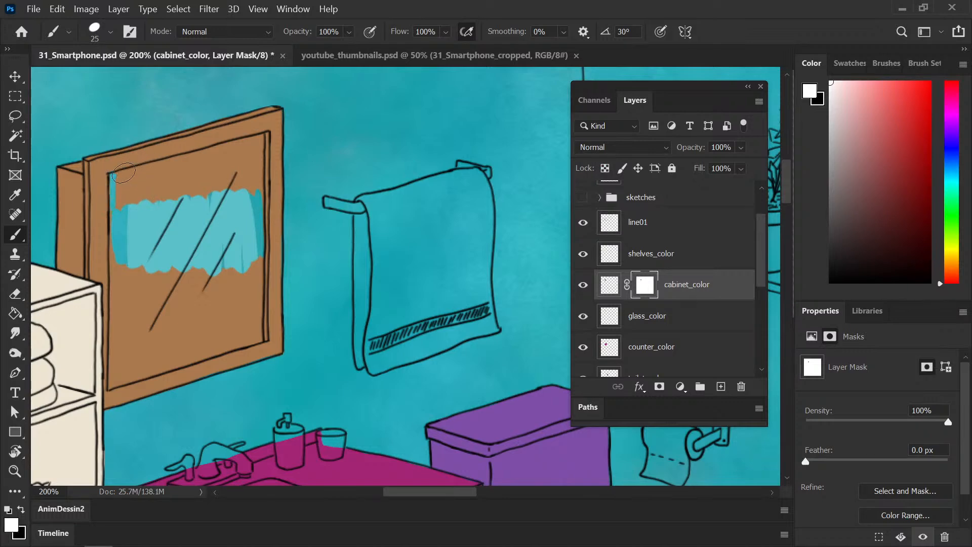
key("x")
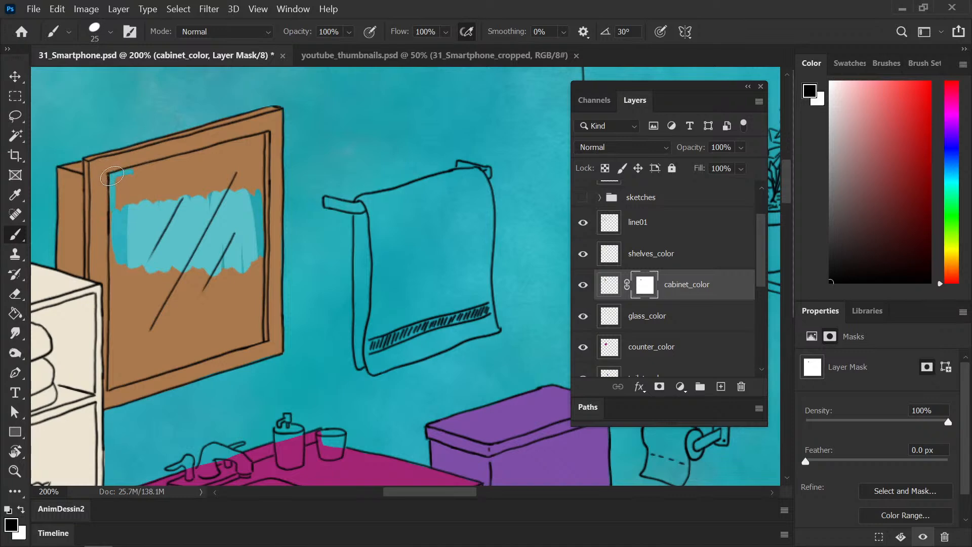
left_click_drag(155, 166, 175, 160)
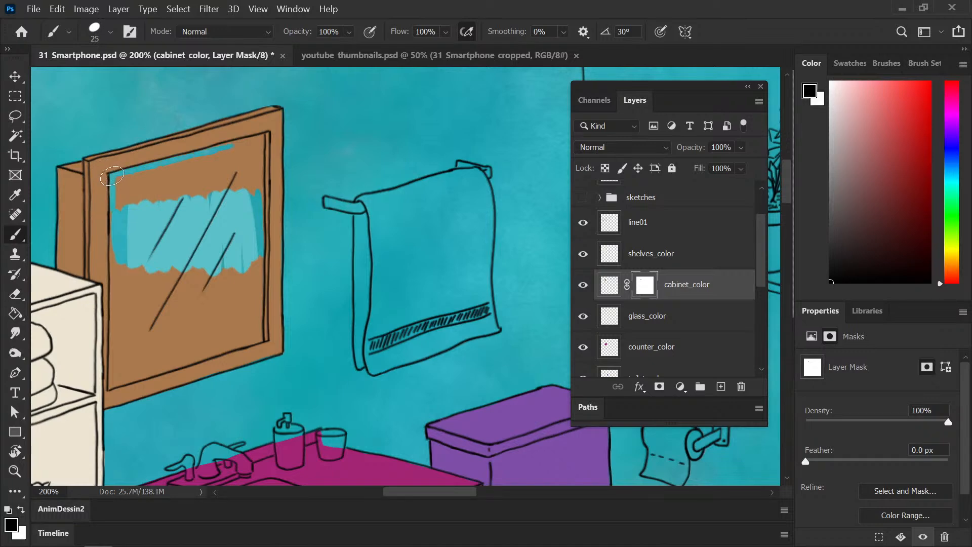
left_click_drag(112, 176, 256, 137)
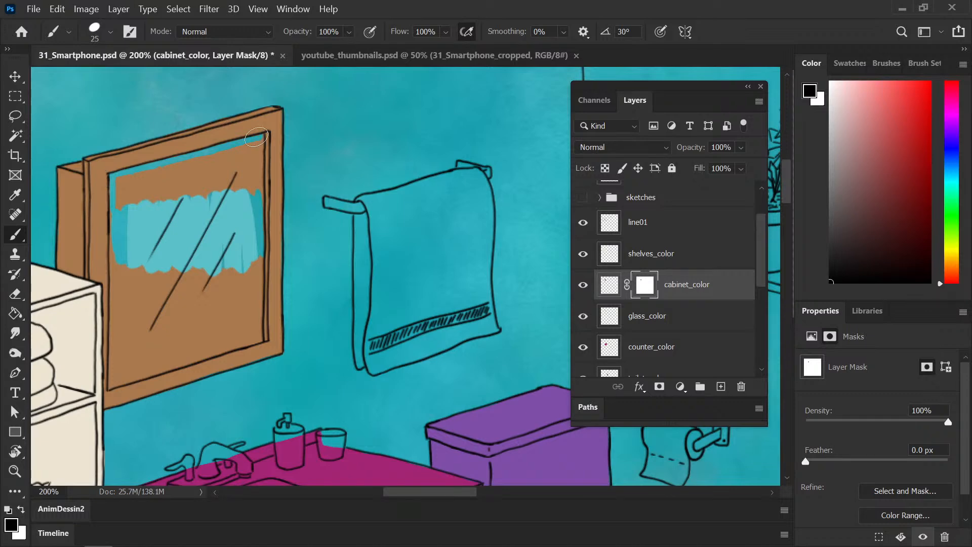
left_click_drag(113, 179, 112, 197)
mouse_move(113, 297)
left_mouse_down()
mouse_move(116, 385)
mouse_move(232, 346)
mouse_move(258, 305)
mouse_move(261, 336)
mouse_move(260, 273)
left_mouse_up()
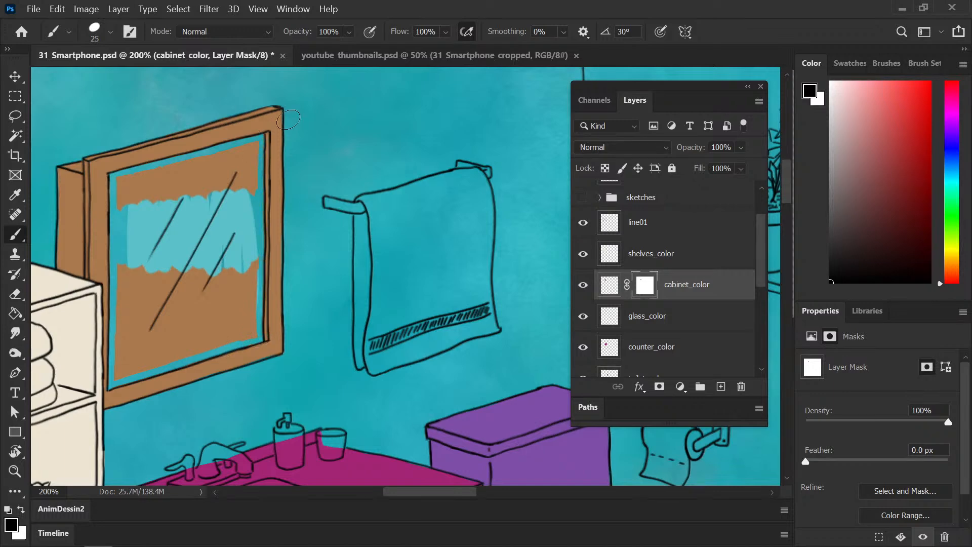
left_click(15, 136)
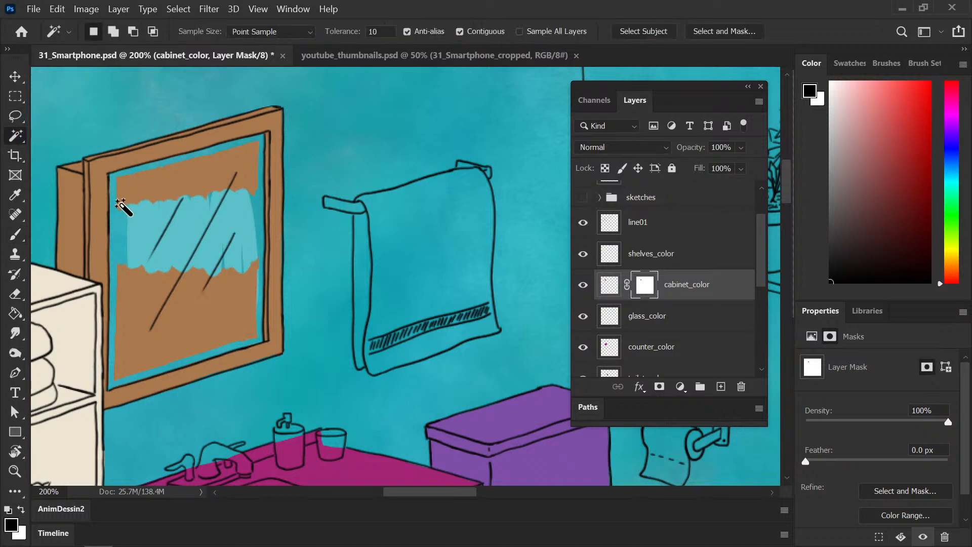
left_click(142, 218)
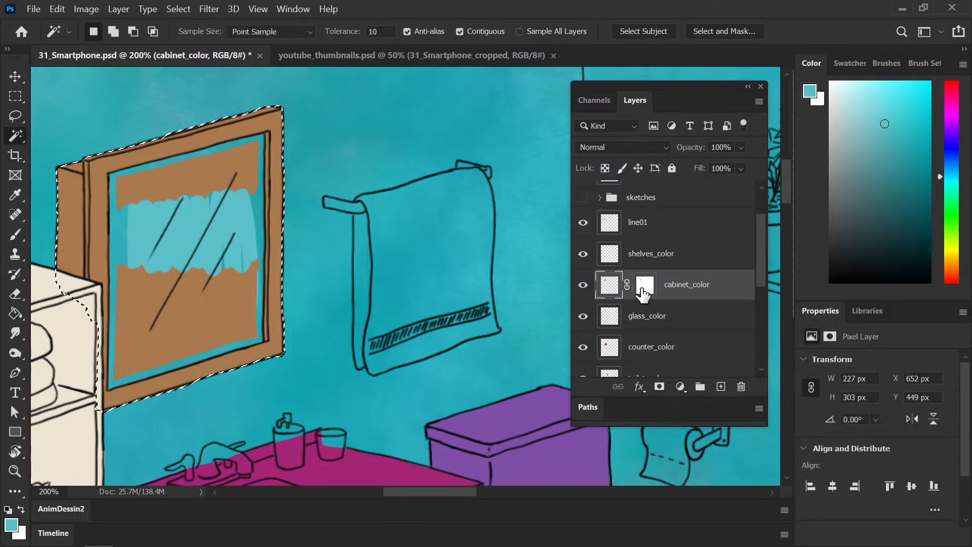
key("ctrl+d")
- Hide the remaining brown inside the mirror frame by brushing and filling the cabinet_color mask with black
key("b")
mouse_move(122, 202)
left_mouse_down()
mouse_move(118, 180)
mouse_move(149, 185)
mouse_move(133, 178)
mouse_move(185, 167)
mouse_move(117, 179)
mouse_move(197, 193)
mouse_move(210, 170)
mouse_move(198, 159)
mouse_move(236, 147)
left_mouse_up()
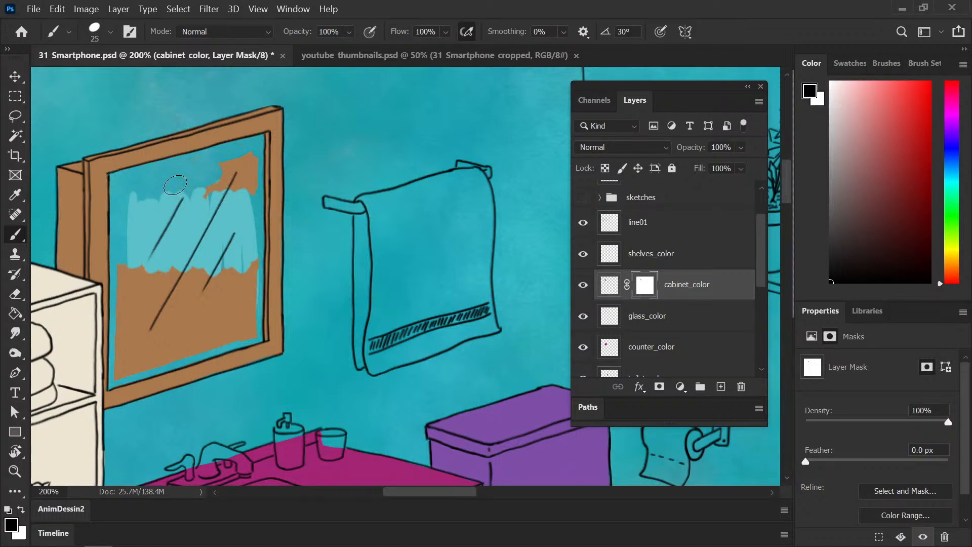
left_click_drag(232, 165, 215, 186)
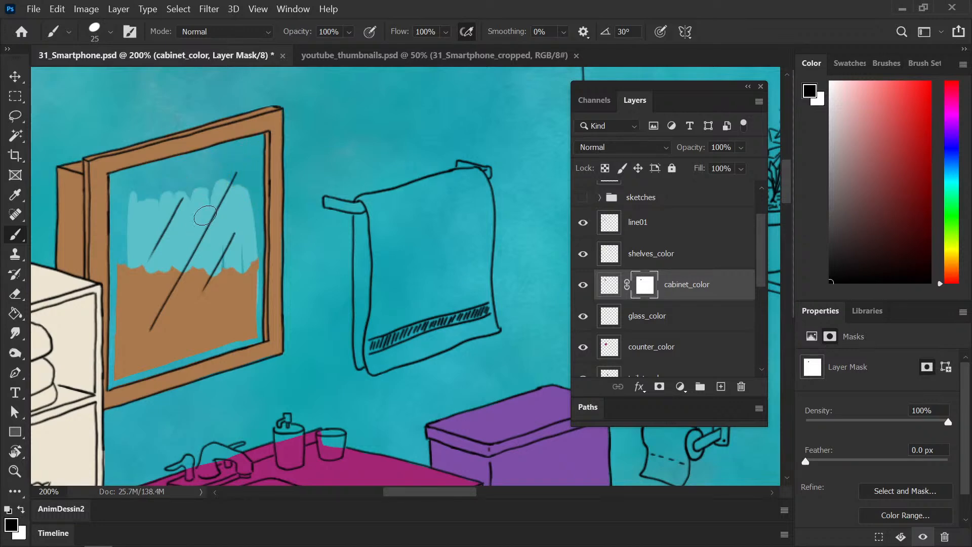
mouse_move(250, 255)
left_mouse_down()
mouse_move(243, 299)
mouse_move(233, 286)
mouse_move(213, 294)
mouse_move(117, 257)
left_mouse_up()
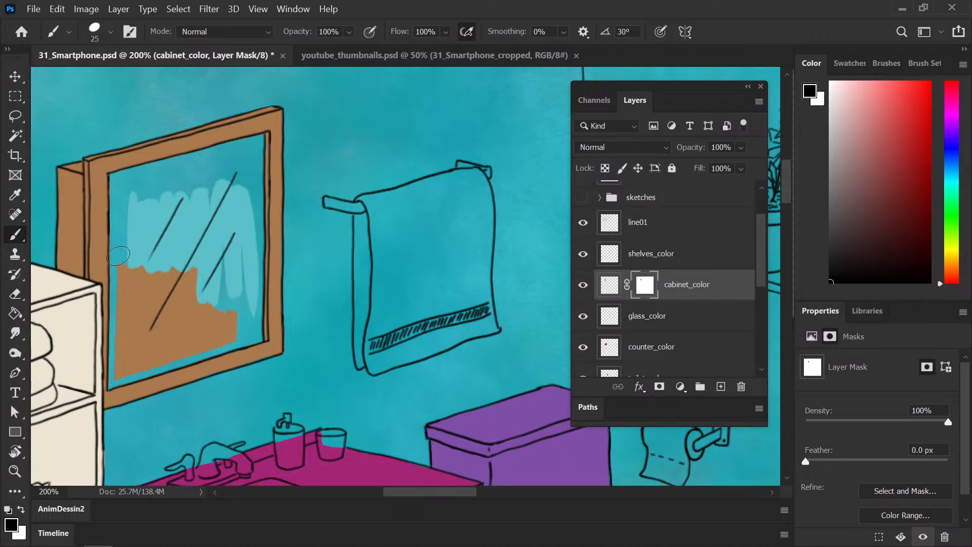
key("g")
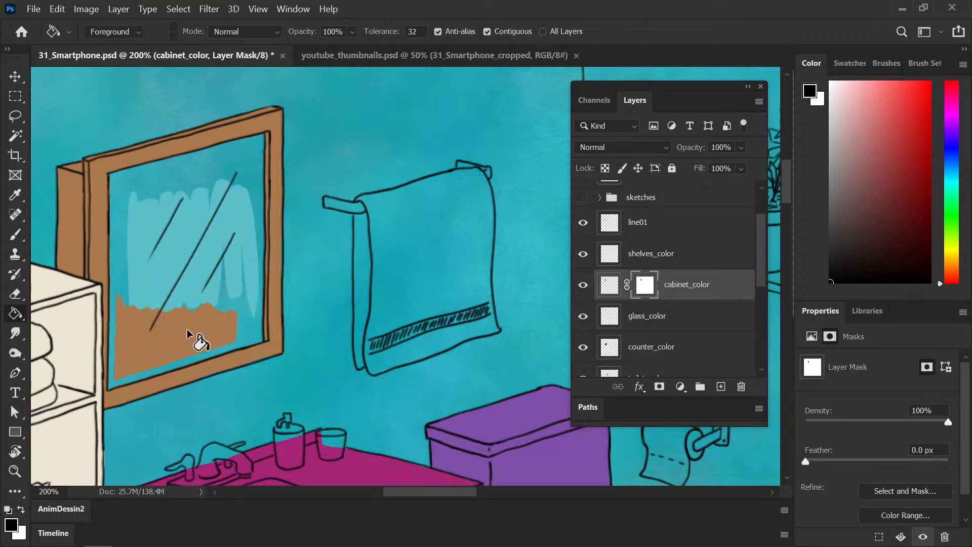
left_click(196, 347)
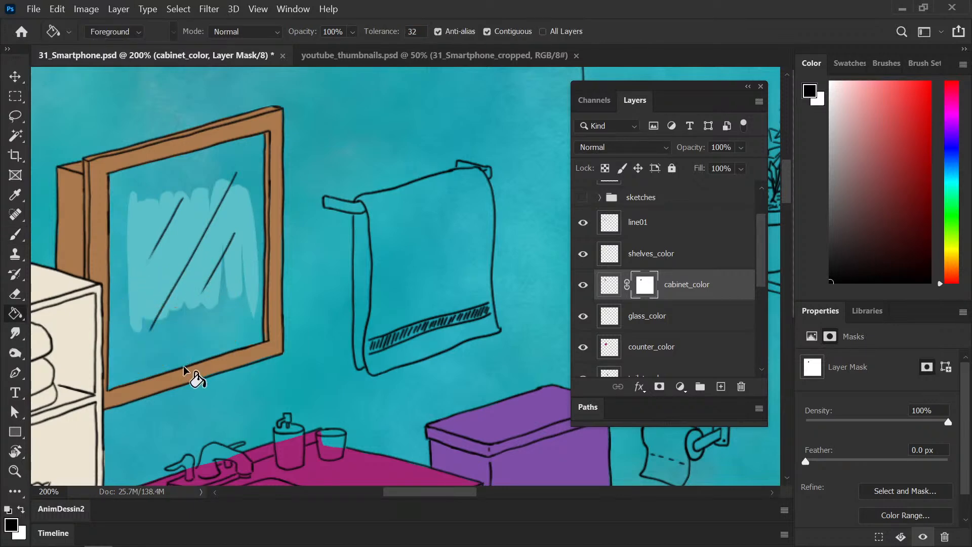
- Turn on pressure-controlled opacity for the brush and cut the rough light blue strokes from glass_color
key("b")
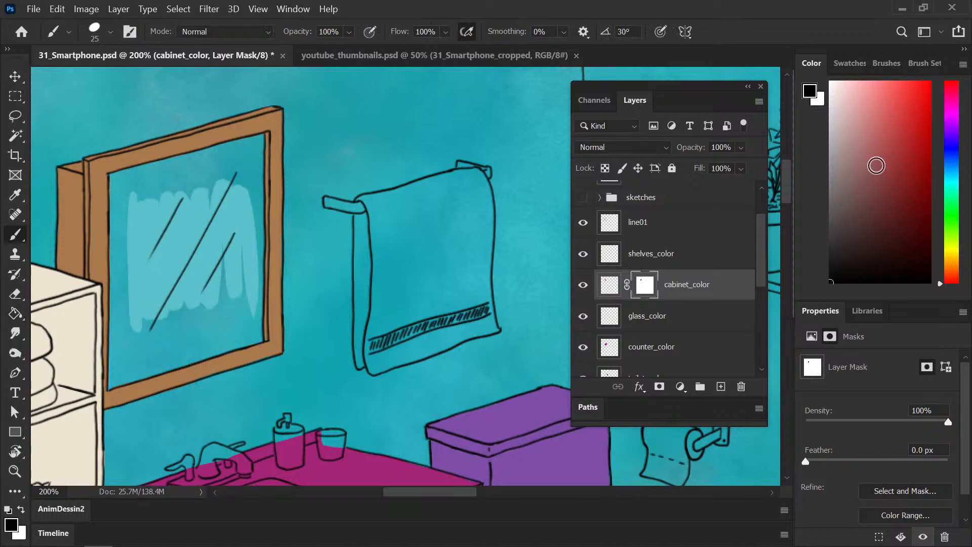
left_click(851, 63)
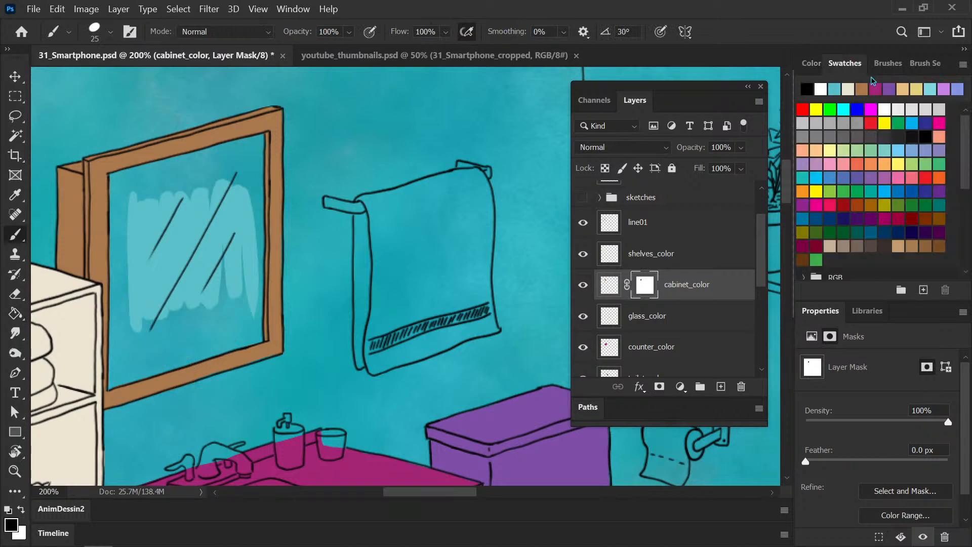
left_click(811, 63)
left_click(643, 315)
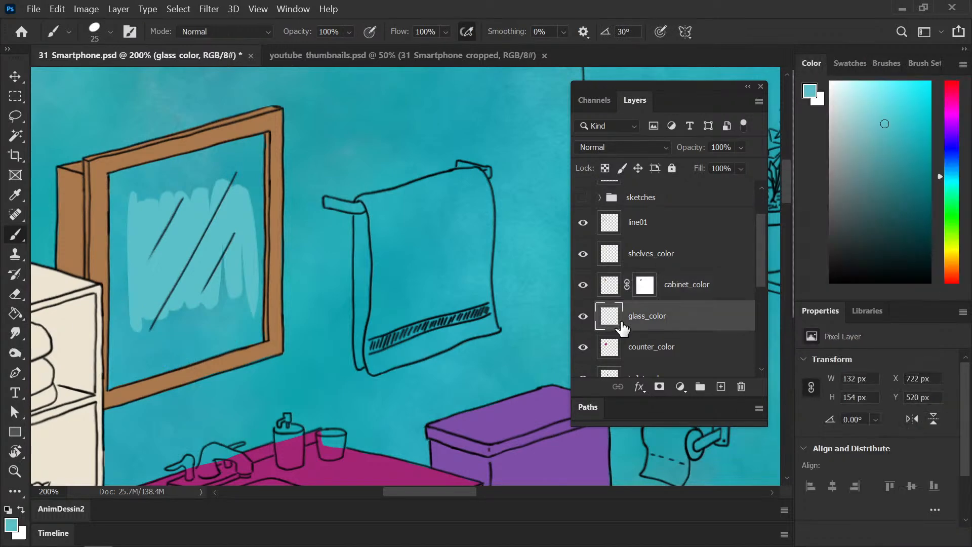
left_click(374, 34)
key("ctrl+x")
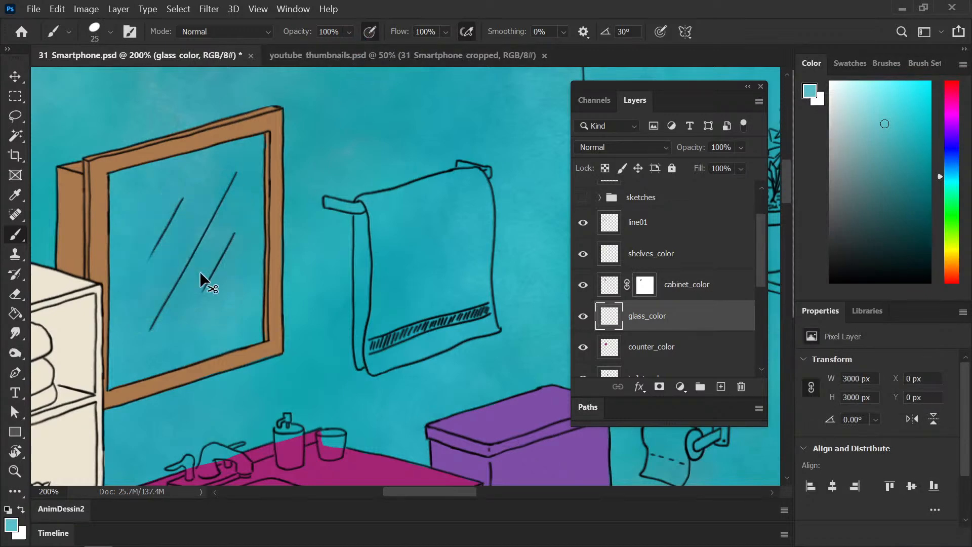
- Paint the mirror's whole glass area on glass_color with soft layers of light blue
mouse_move(113, 169)
left_mouse_down()
mouse_move(129, 273)
mouse_move(114, 169)
left_mouse_up()
mouse_move(150, 208)
left_mouse_down()
mouse_move(263, 183)
mouse_move(249, 222)
mouse_move(213, 248)
mouse_move(202, 306)
mouse_move(212, 352)
mouse_move(236, 304)
mouse_move(257, 324)
left_mouse_up()
left_click_drag(225, 183, 203, 354)
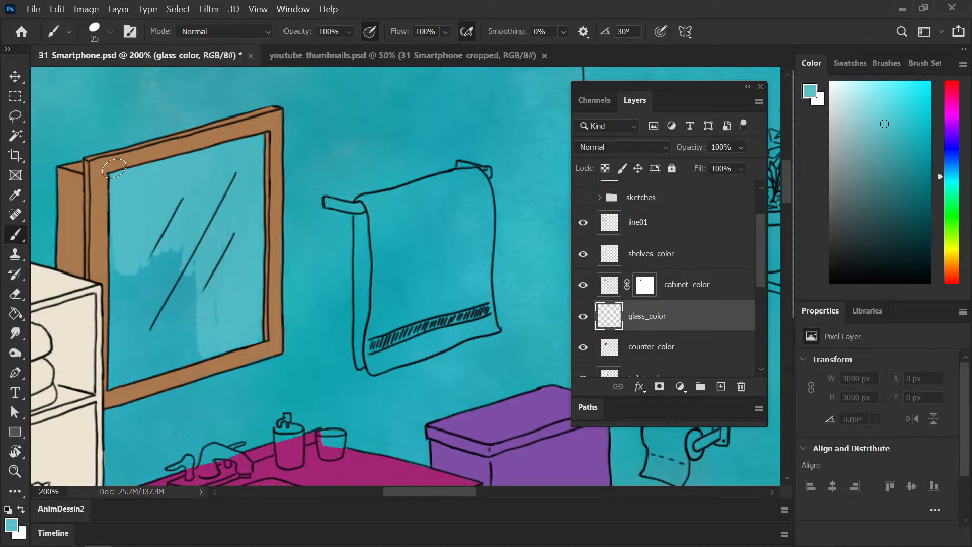
mouse_move(196, 248)
left_mouse_down()
mouse_move(175, 365)
mouse_move(111, 263)
mouse_move(112, 384)
mouse_move(152, 266)
mouse_move(170, 355)
mouse_move(195, 359)
left_mouse_up()
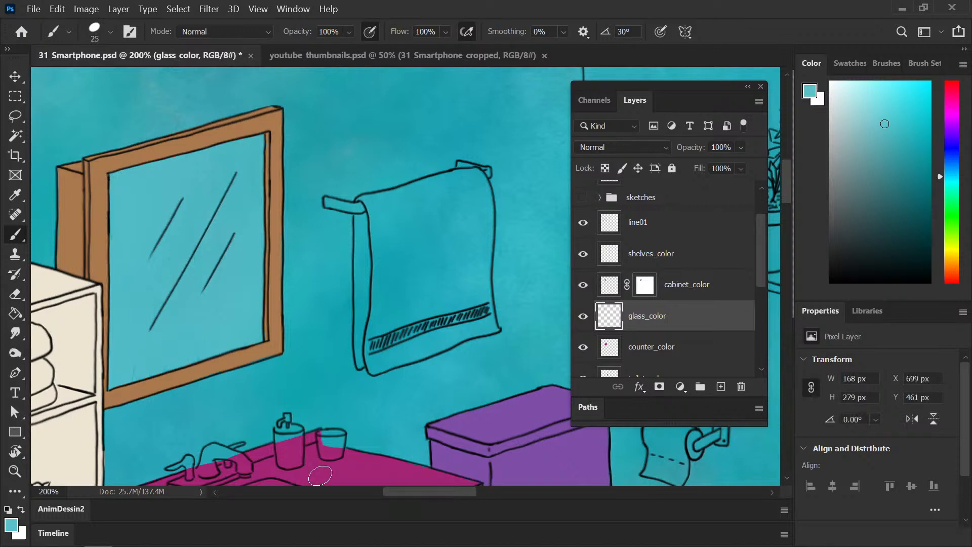
- Sample the shower curtain's purple and try a reflection strip down the far side of the mirror glass with a size 45 brush
key("ctrl+minus")
key("ctrl+minus")
left_click_drag(414, 346, 206, 335)
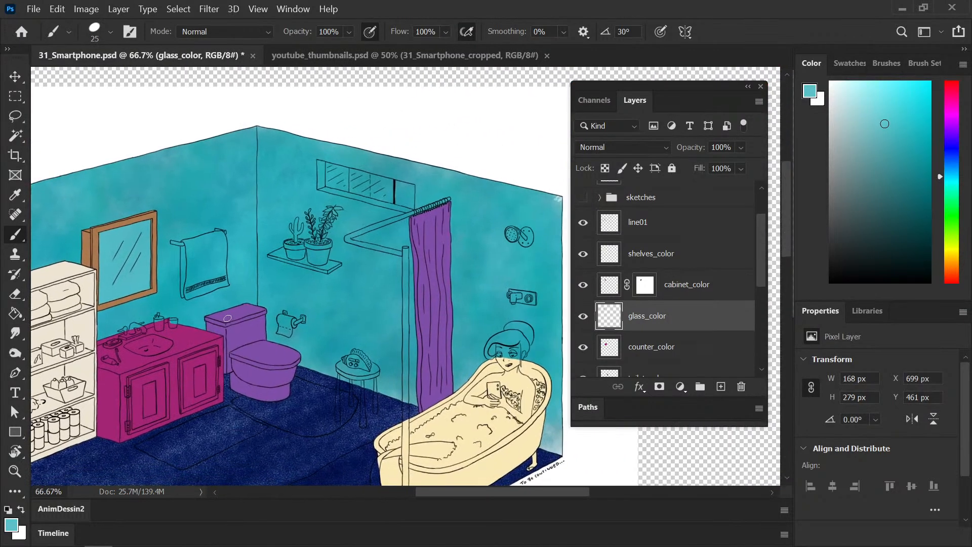
left_click(442, 225, "alt")
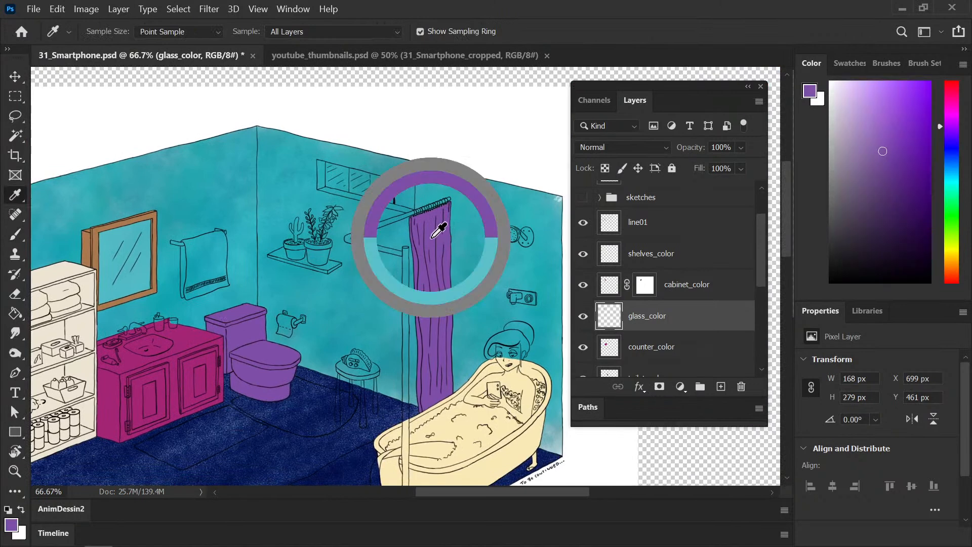
key("bracketright")
key("bracketright")
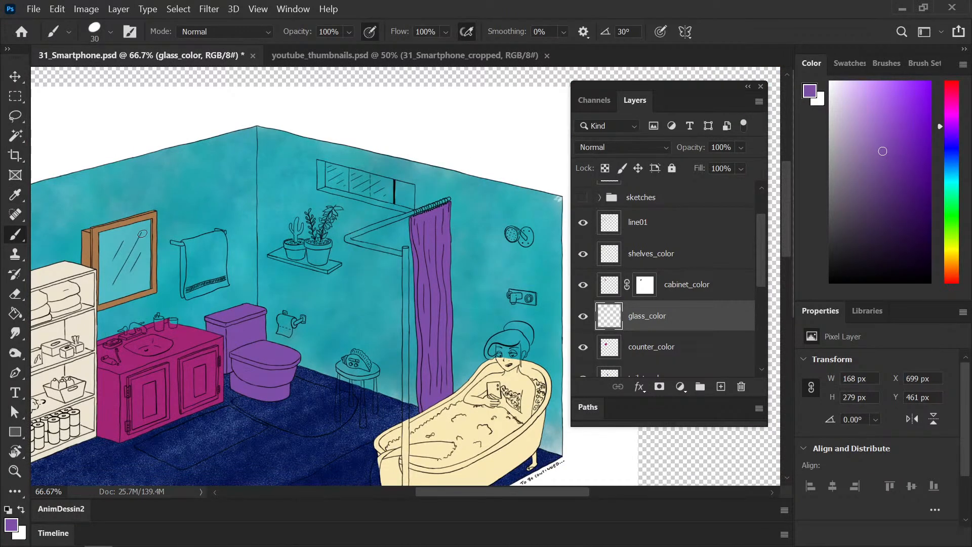
left_click_drag(145, 223, 146, 267)
left_click_drag(146, 222, 147, 283)
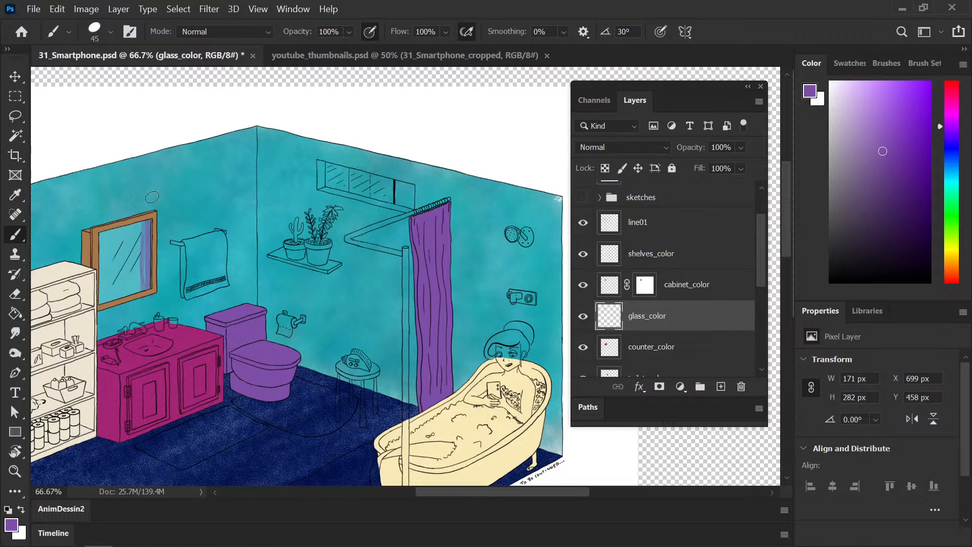
- Undo the latest strokes on the mirror glass, including the purple reflection
key("ctrl+z")
key("ctrl+z")
key("ctrl+z")
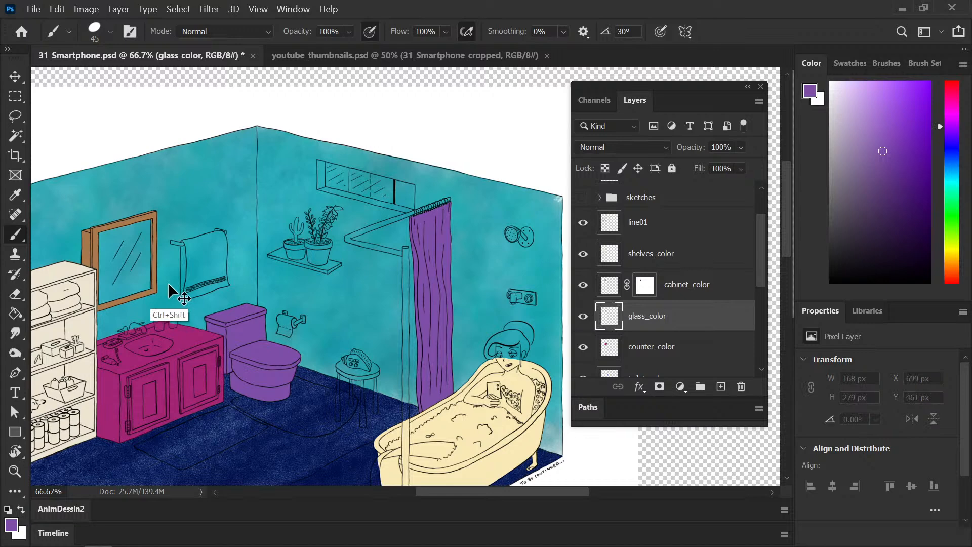
- Paint a purple reflection strip down the far side of the mirror glass with a size 90 brush and save the file
key("bracketright")
key("bracketright")
key("bracketright")
key("bracketright")
key("bracketright")
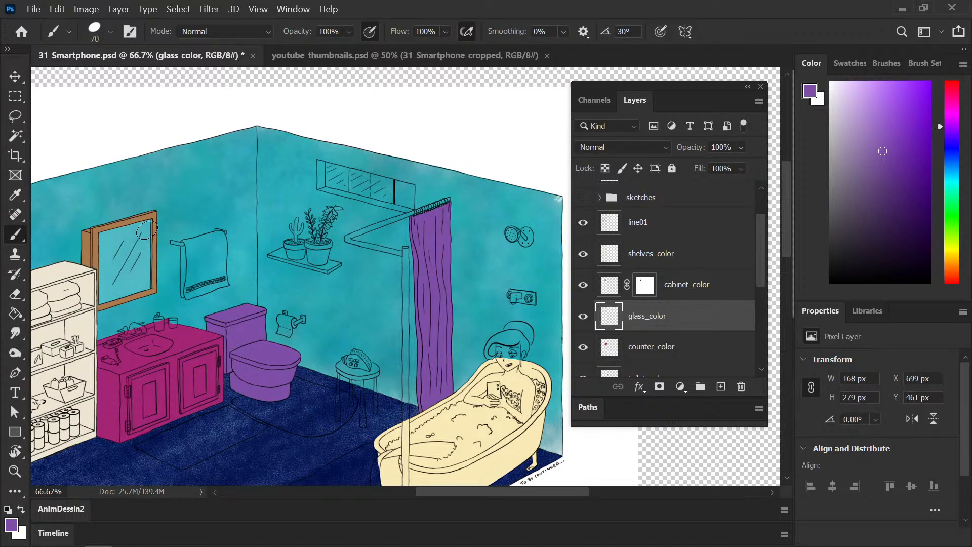
left_click_drag(144, 223, 150, 296)
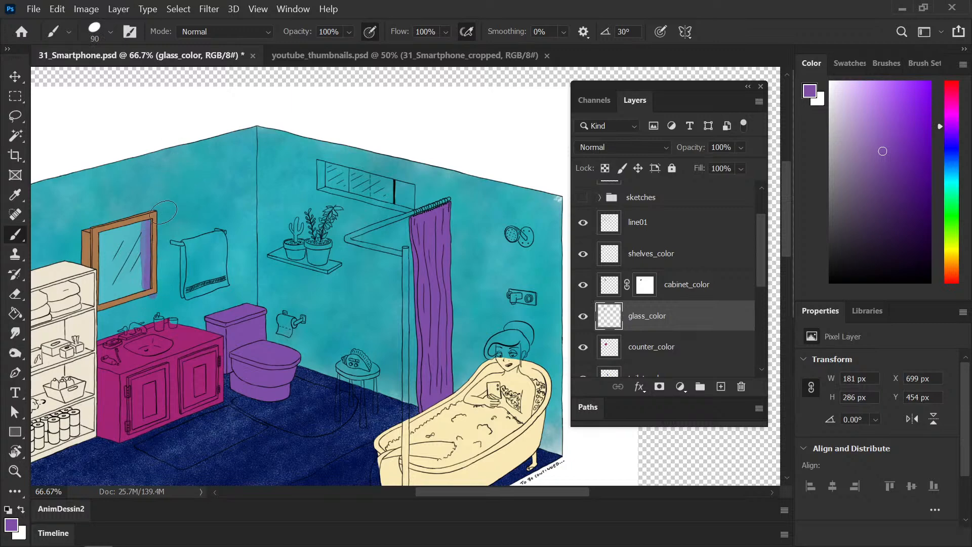
key("ctrl+z")
key("ctrl+z")
left_click_drag(150, 218, 149, 284)
key("e")
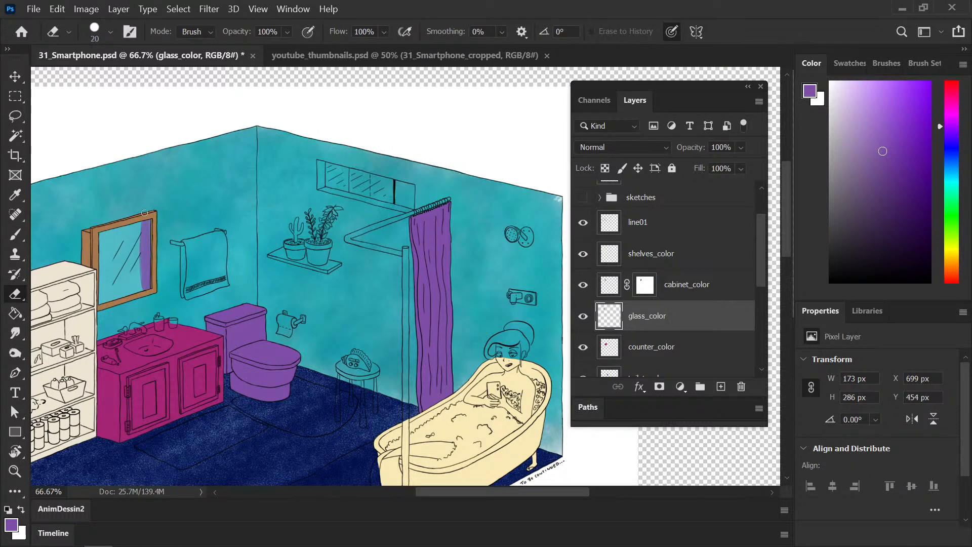
key("ctrl+s")
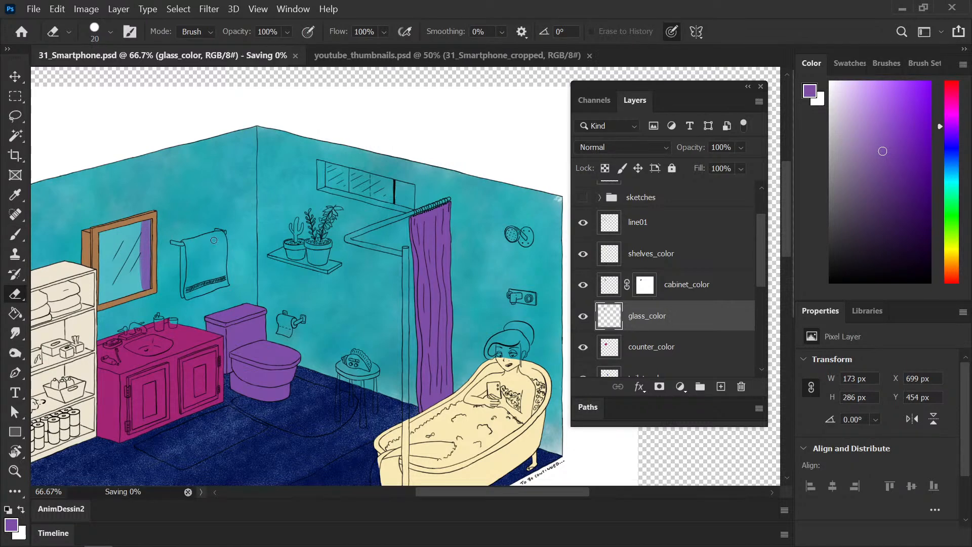
key("b")
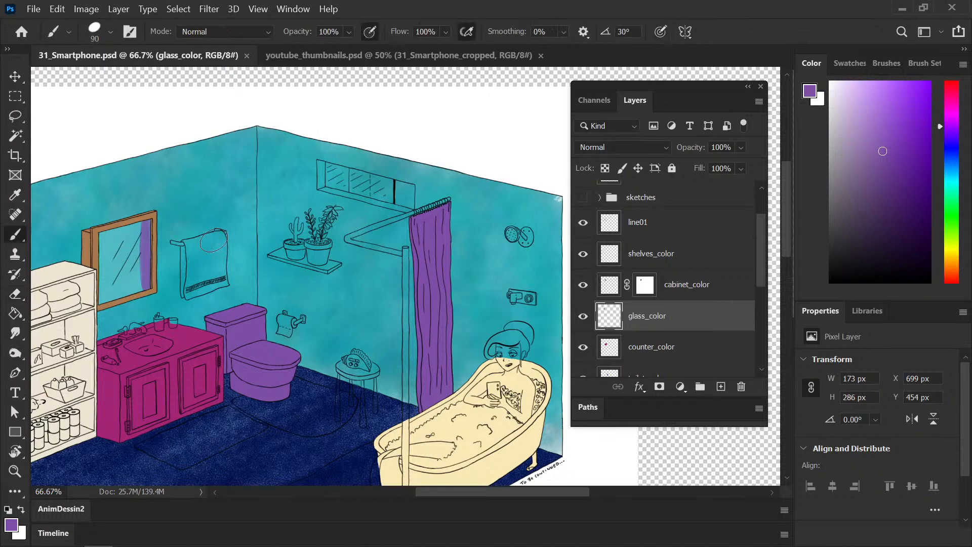
- Close youtube_thumbnails.psd, and close and reopen 31_Smartphone.psd
key("ctrl+minus")
key("ctrl+minus")
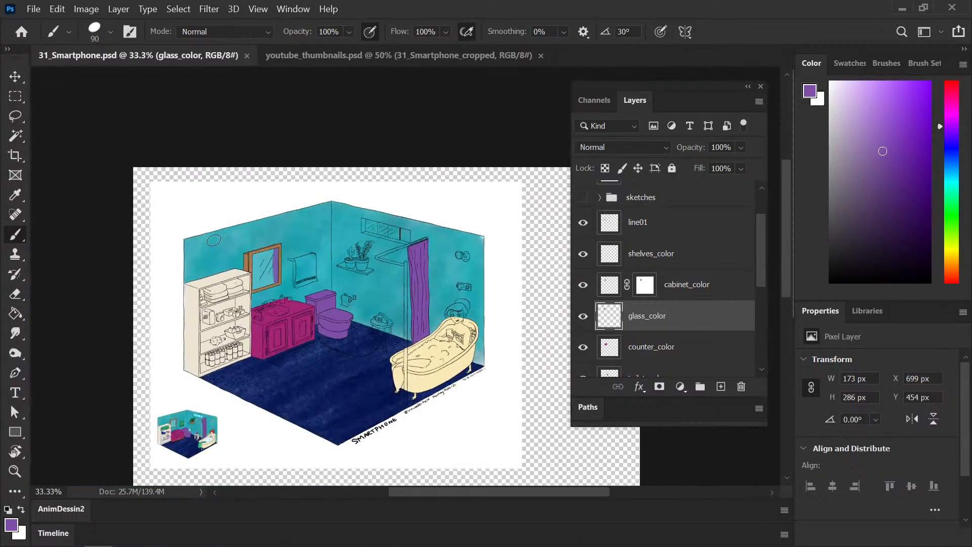
key("space")
left_click_drag(355, 363, 354, 275)
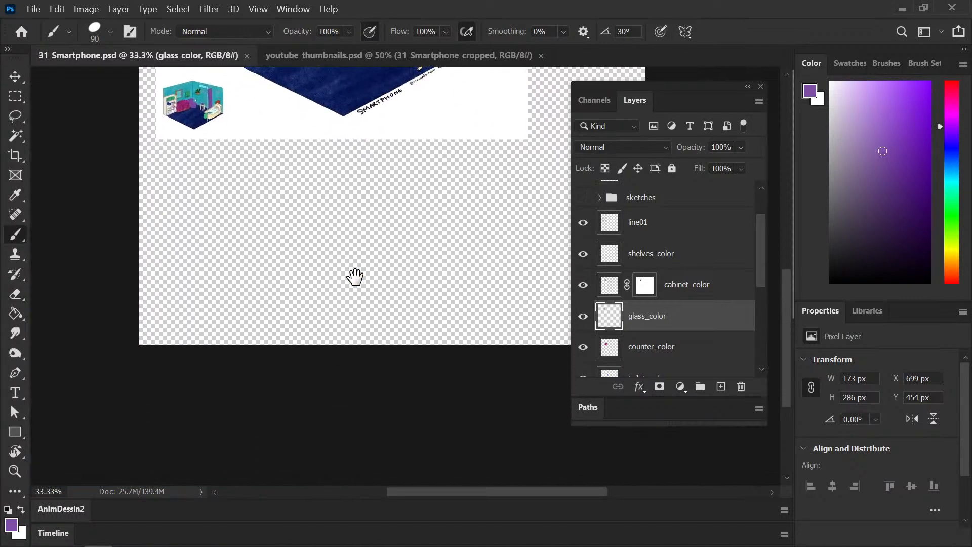
left_click_drag(312, 340, 287, 317)
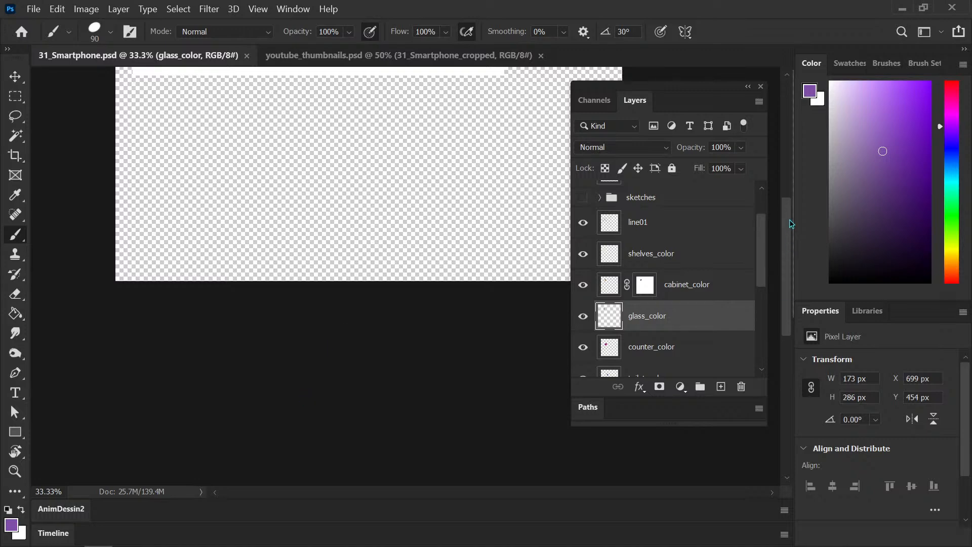
left_click_drag(790, 221, 788, 131)
left_click(475, 57)
left_click(542, 56)
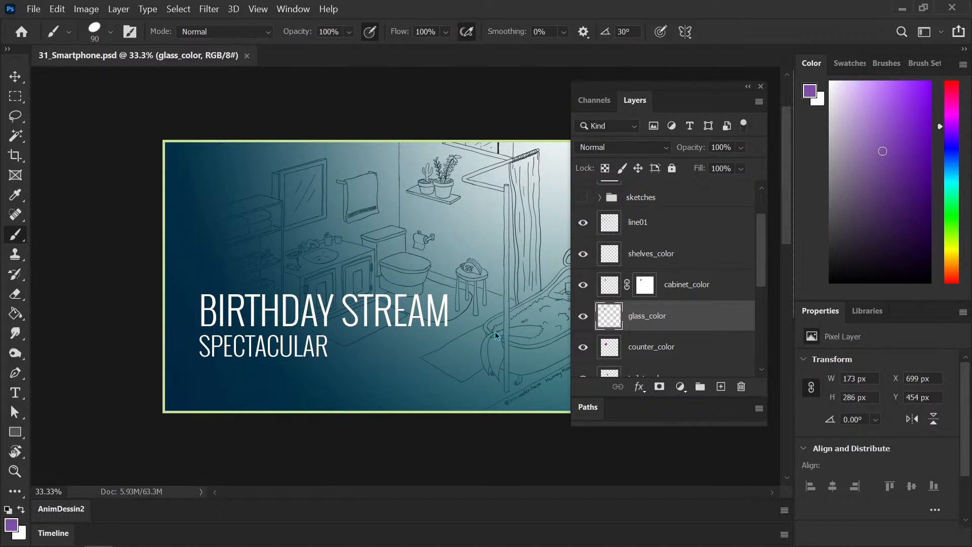
mouse_move(161, 527)
left_click(247, 56)
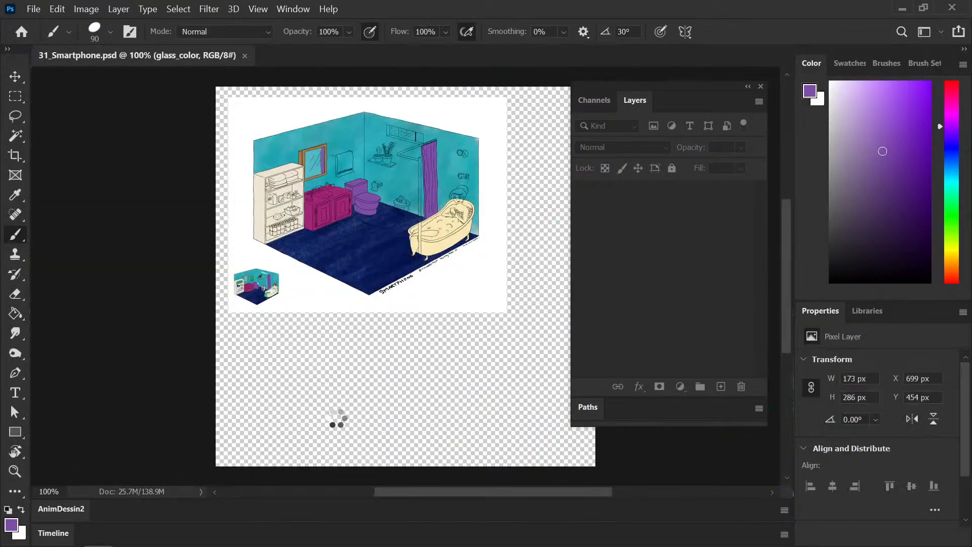
- Sample the towel's green from the small colour study as the brush colour
key("ctrl+plus")
key("ctrl+plus")
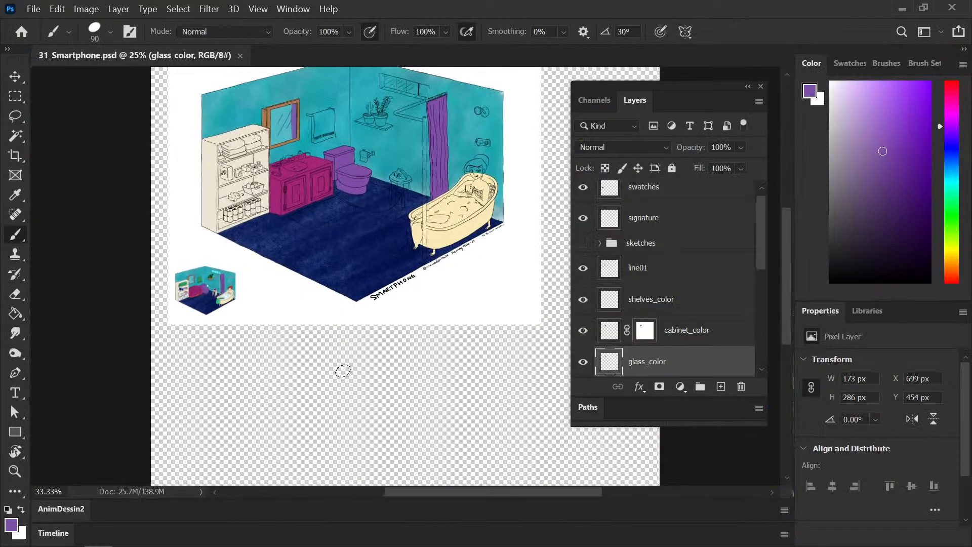
left_click_drag(241, 325, 240, 389)
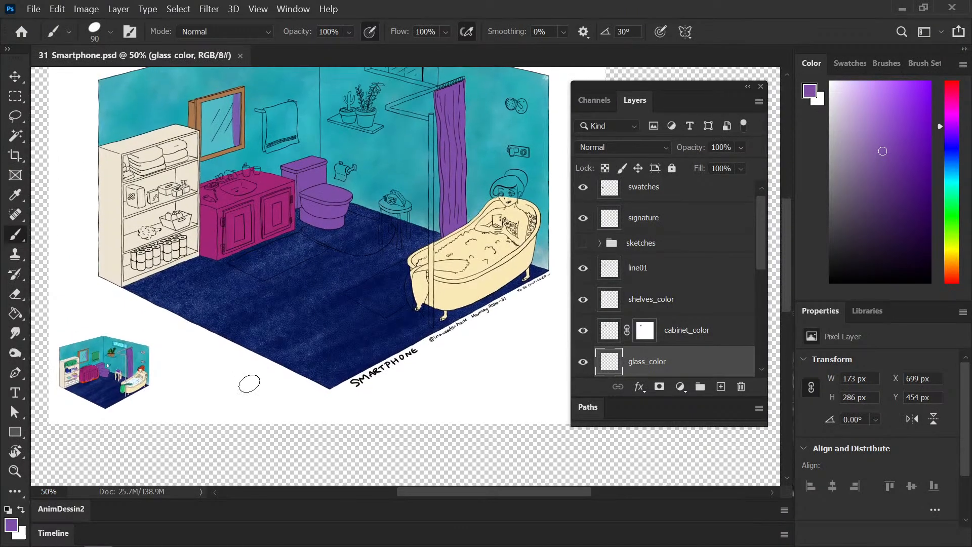
key("i")
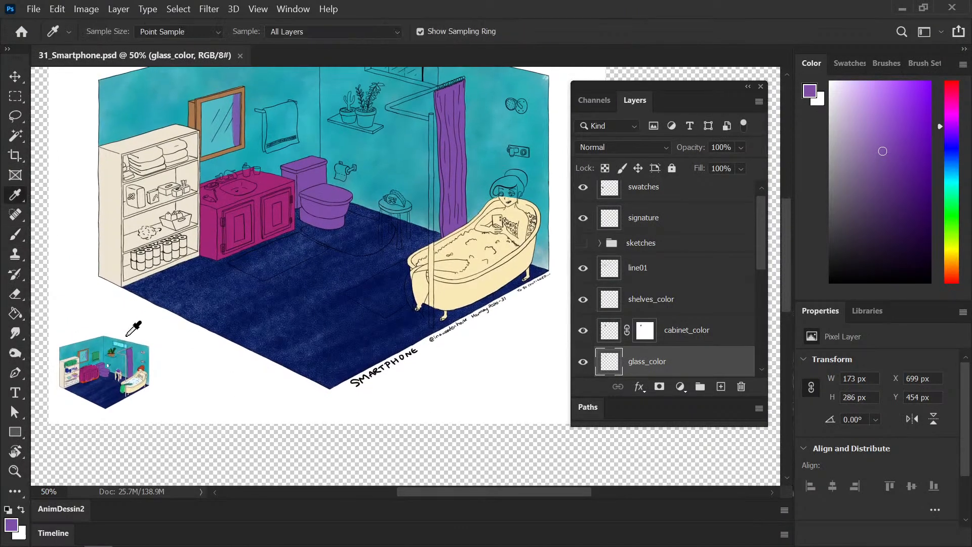
left_click(99, 355)
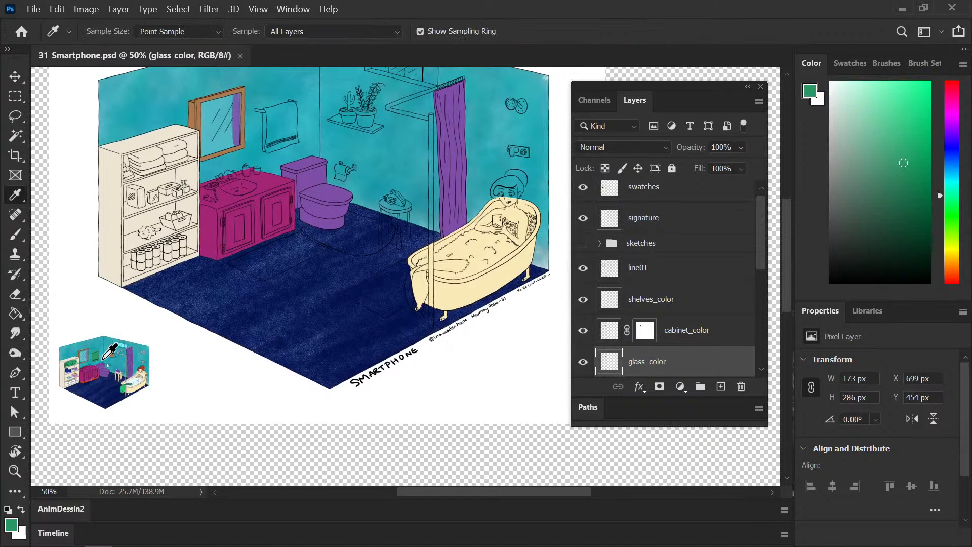
key("b")
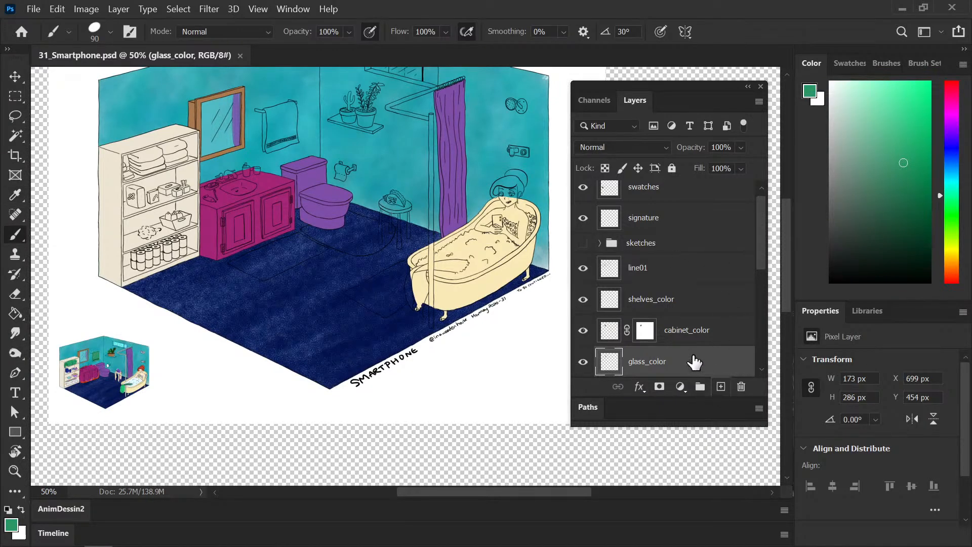
- Add a new layer named towel_color directly above toilet_color
left_click_drag(763, 261, 753, 304)
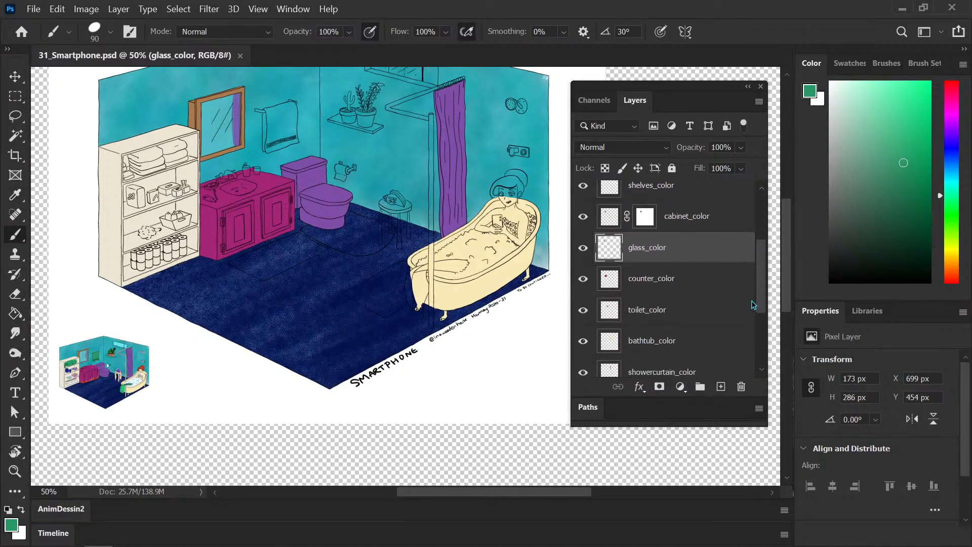
left_click(701, 314)
left_click(721, 387)
double_click(657, 312)
type("towel_co")
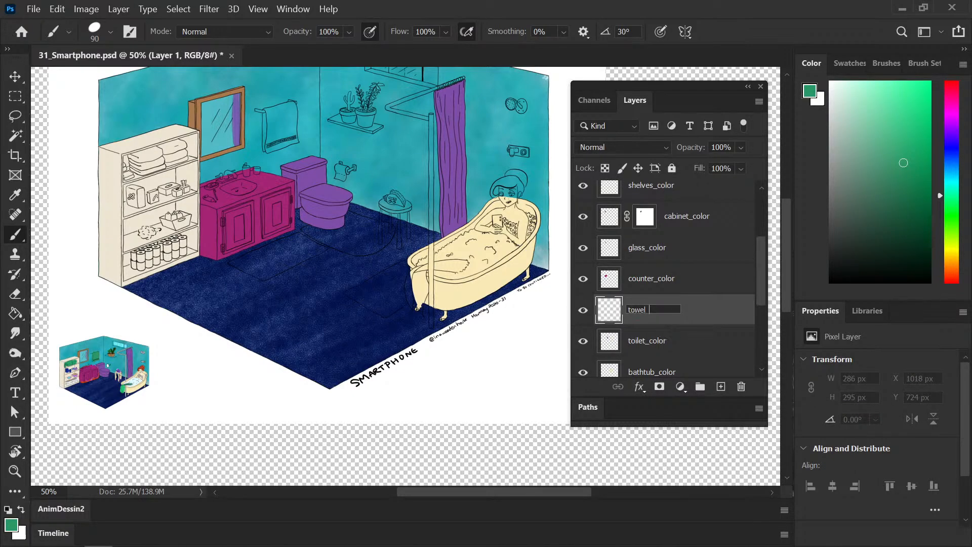
type("lor")
key("Return")
- Block in the middle of the hanging towel on towel_color with green, using a size 35 brush
key("ctrl+plus")
key("ctrl+plus")
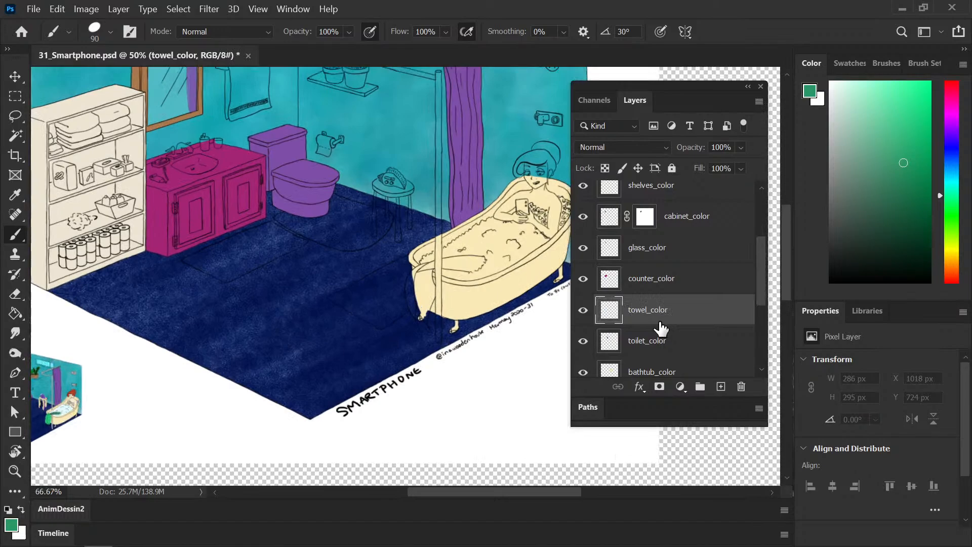
left_click_drag(206, 147, 297, 340)
mouse_move(317, 371)
left_mouse_down()
mouse_move(326, 226)
mouse_move(324, 267)
mouse_move(272, 250)
mouse_move(223, 304)
mouse_move(278, 280)
left_mouse_up()
key("ctrl+plus")
key("bracketleft")
key("bracketleft")
key("bracketleft")
key("bracketleft")
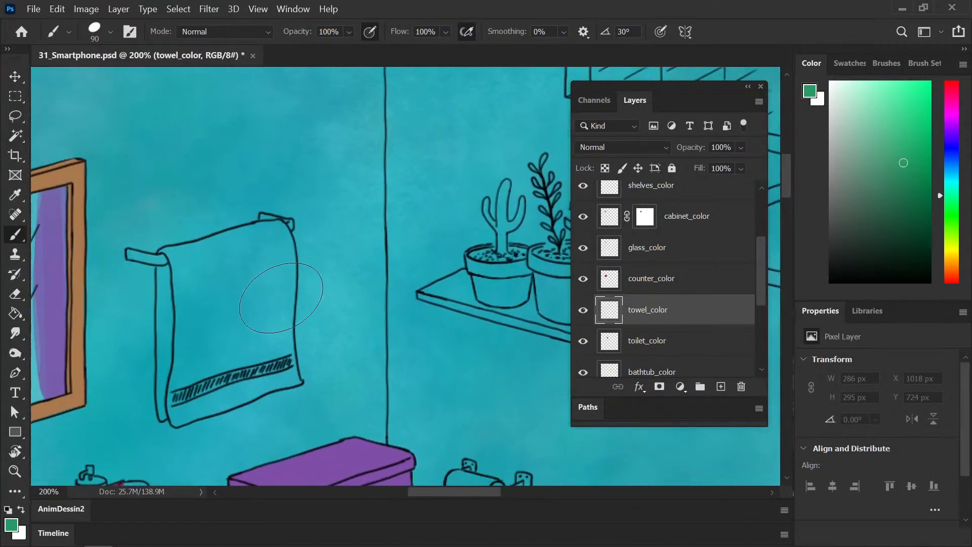
key("bracketleft")
key("bracketleft")
mouse_move(162, 273)
left_mouse_down()
mouse_move(166, 329)
mouse_move(178, 269)
mouse_move(184, 340)
mouse_move(219, 289)
mouse_move(254, 339)
mouse_move(272, 288)
mouse_move(288, 304)
left_mouse_up()
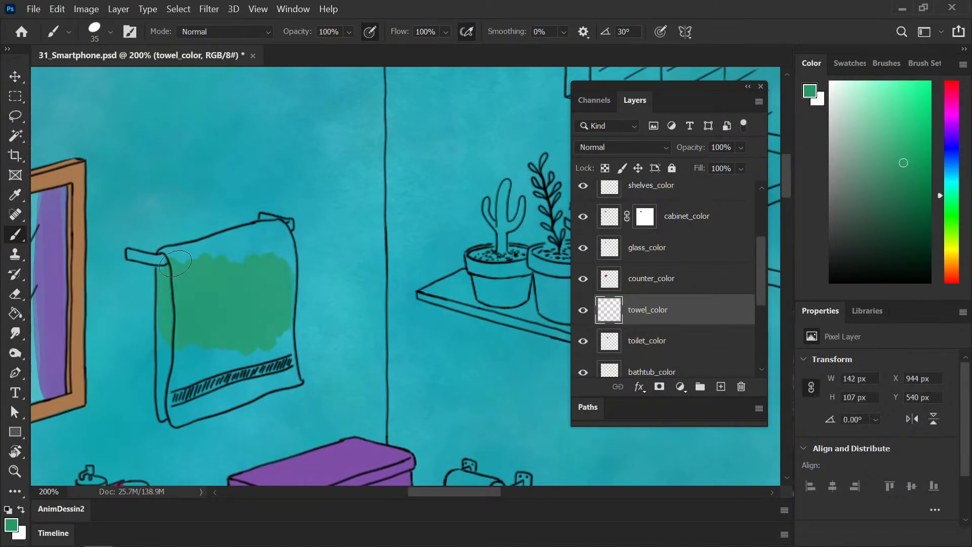
left_click_drag(162, 272, 174, 251)
key("e")
key("b")
- Hide the walls_color layer and turn off pressure-controlled opacity for the brush
scroll(751, 276, "down", 3)
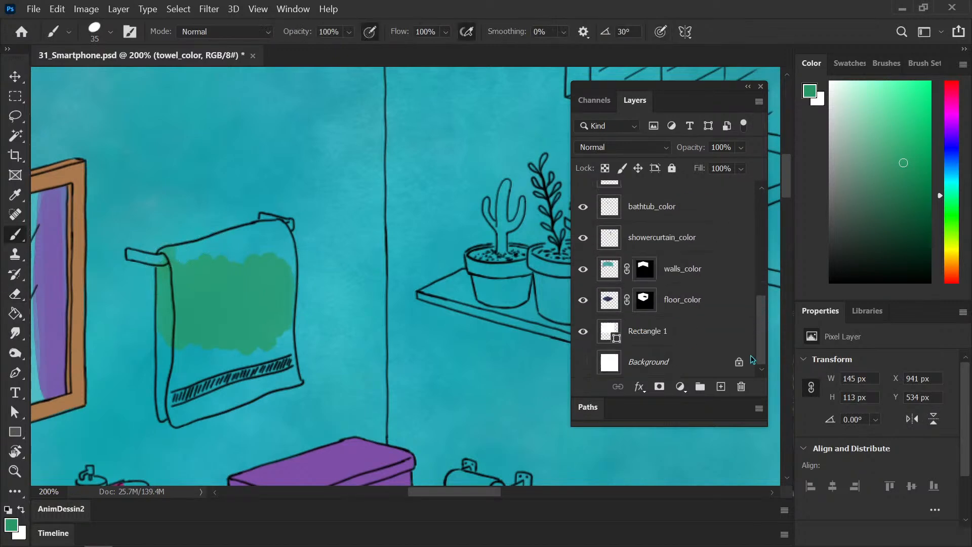
left_click(583, 268)
left_click_drag(337, 90, 372, 76)
- Paint solid green over the towel's back fold and upper front, and erase the spill outside its outline
mouse_move(245, 252)
left_mouse_down()
mouse_move(226, 269)
mouse_move(243, 339)
left_mouse_up()
key("ctrl+plus")
left_click_drag(110, 291, 152, 312)
left_click_drag(137, 249, 143, 245)
left_click_drag(143, 245, 144, 360)
key("e")
left_click_drag(127, 234, 121, 280)
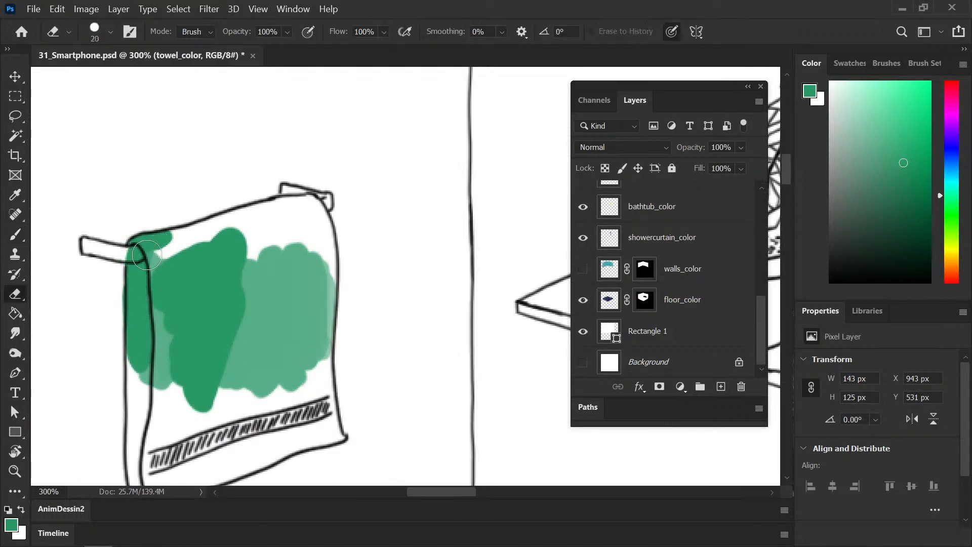
- Fill the rest of the towel with solid green up to its outline, including the striped band and lower hem
key("b")
mouse_move(134, 346)
left_mouse_down()
mouse_move(135, 400)
mouse_move(148, 425)
mouse_move(169, 427)
mouse_move(187, 413)
left_mouse_up()
mouse_move(167, 298)
left_mouse_down()
mouse_move(171, 329)
mouse_move(220, 400)
mouse_move(291, 372)
mouse_move(292, 319)
left_mouse_up()
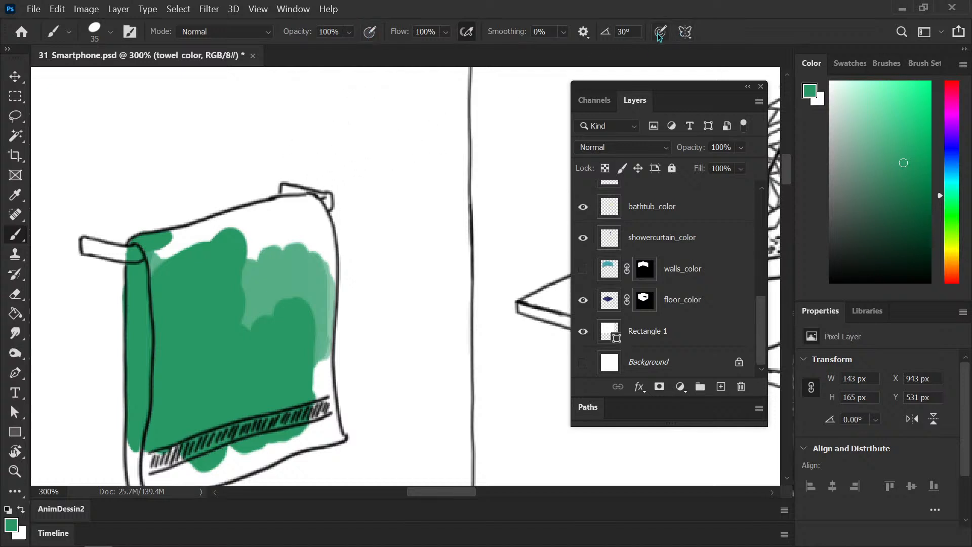
mouse_move(219, 256)
left_mouse_down()
mouse_move(151, 265)
mouse_move(175, 228)
mouse_move(253, 223)
mouse_move(222, 216)
mouse_move(163, 236)
left_mouse_up()
left_click_drag(245, 211, 286, 210)
mouse_move(163, 235)
left_mouse_down()
mouse_move(321, 216)
mouse_move(319, 191)
mouse_move(330, 362)
mouse_move(304, 284)
mouse_move(313, 272)
mouse_move(266, 253)
mouse_move(260, 319)
left_mouse_up()
mouse_move(375, 272)
left_mouse_down()
mouse_move(342, 302)
mouse_move(332, 227)
left_mouse_up()
mouse_move(98, 282)
left_mouse_down()
mouse_move(115, 312)
mouse_move(170, 315)
mouse_move(163, 293)
mouse_move(192, 283)
mouse_move(181, 311)
mouse_move(166, 298)
mouse_move(177, 328)
mouse_move(152, 337)
mouse_move(180, 319)
mouse_move(146, 345)
mouse_move(322, 280)
mouse_move(312, 226)
mouse_move(313, 254)
mouse_move(312, 243)
mouse_move(281, 286)
left_mouse_up()
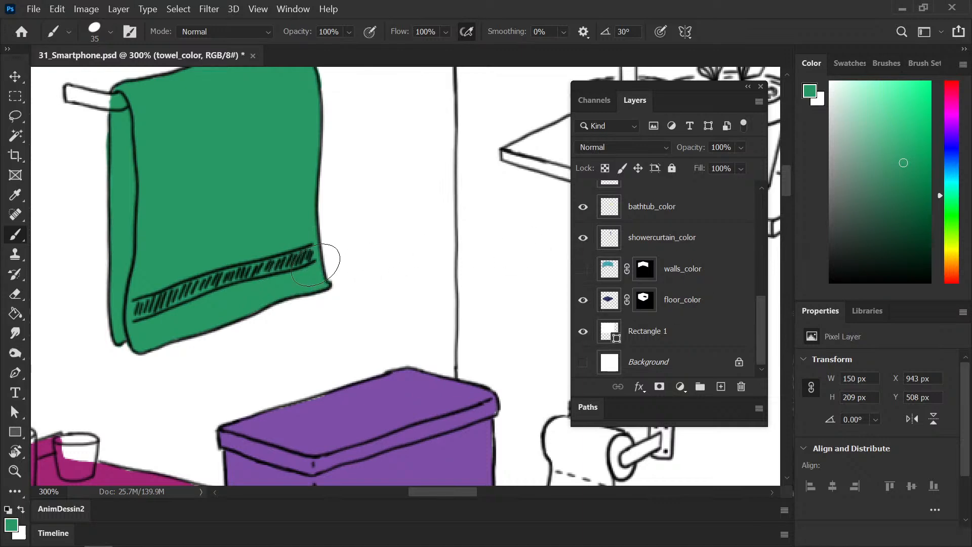
- Show the walls_color layer again, save the file and undo the stray green stroke across the toilet
key("ctrl+minus")
key("e")
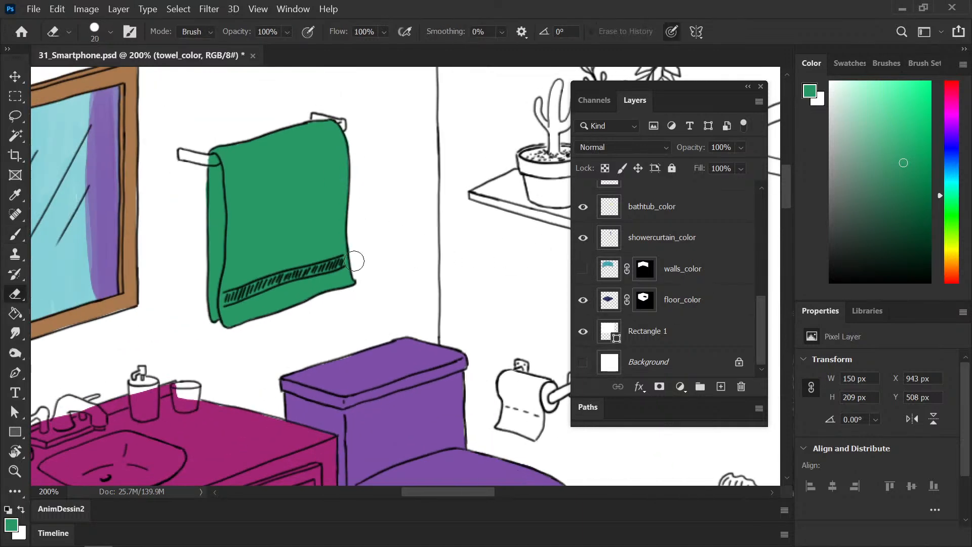
key("b")
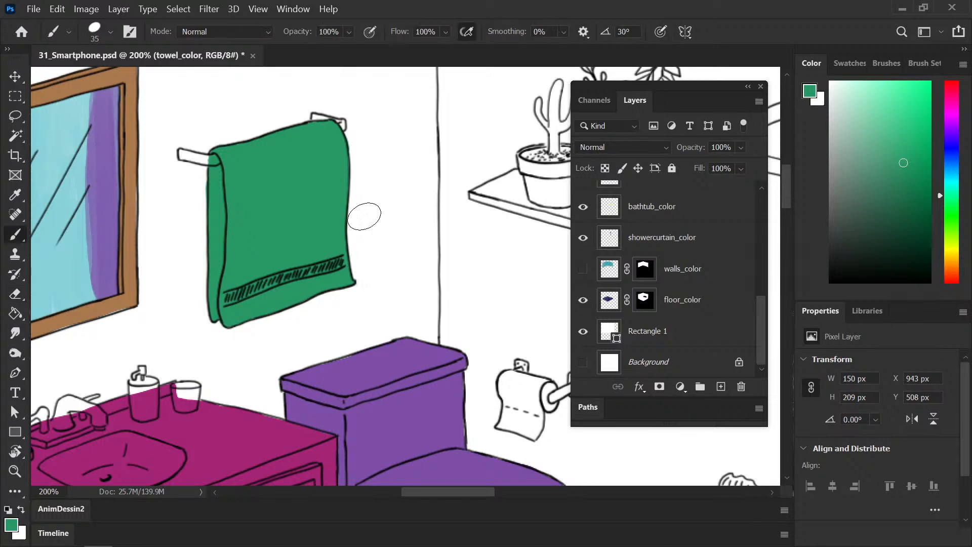
left_click(582, 268)
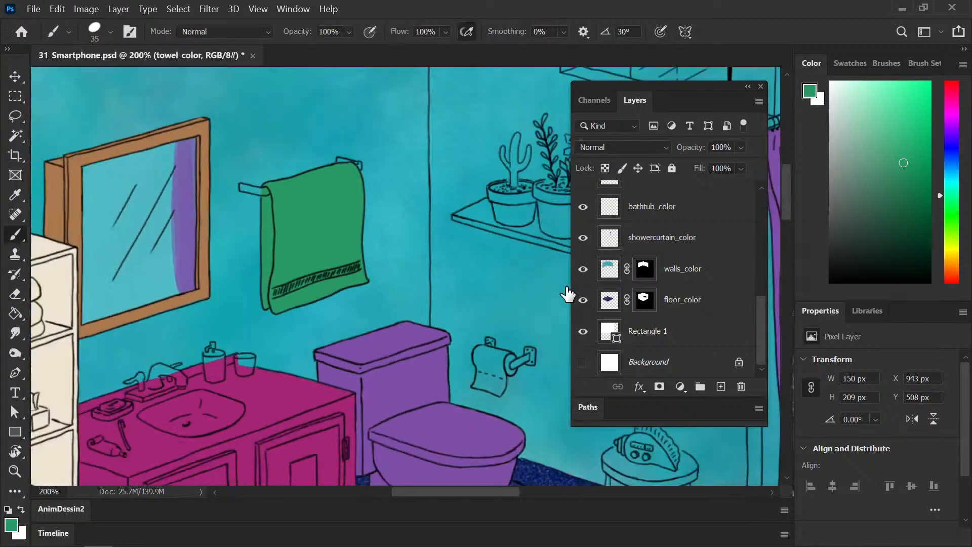
key("ctrl+minus")
key("ctrl+minus")
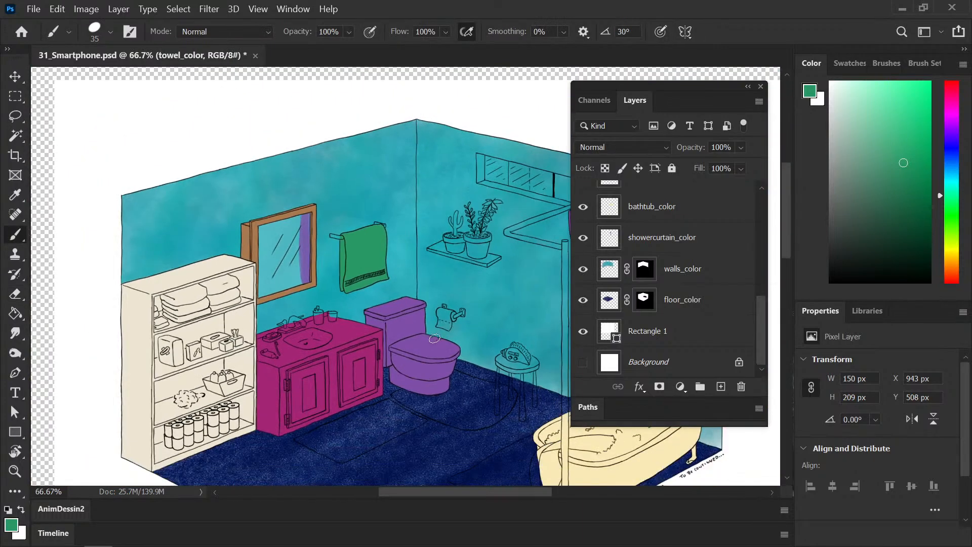
key("ctrl+s")
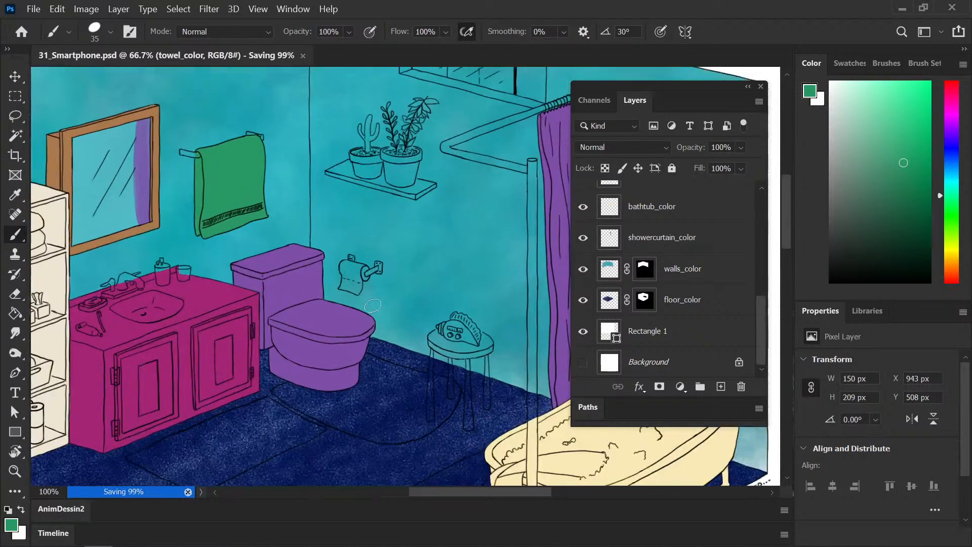
left_click_drag(344, 292, 332, 373)
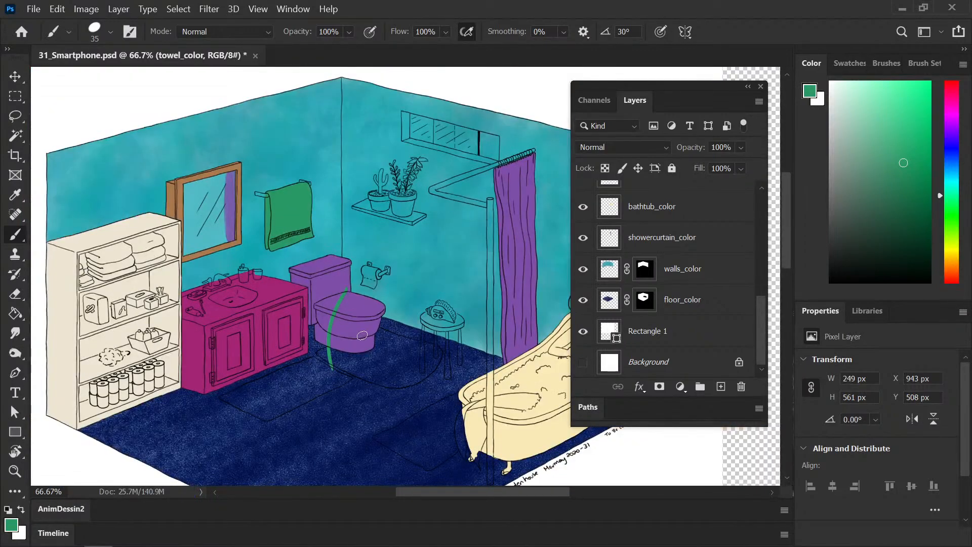
key("ctrl+z")
- Sample the brown of the mirror cabinet as the brush colour
key("i")
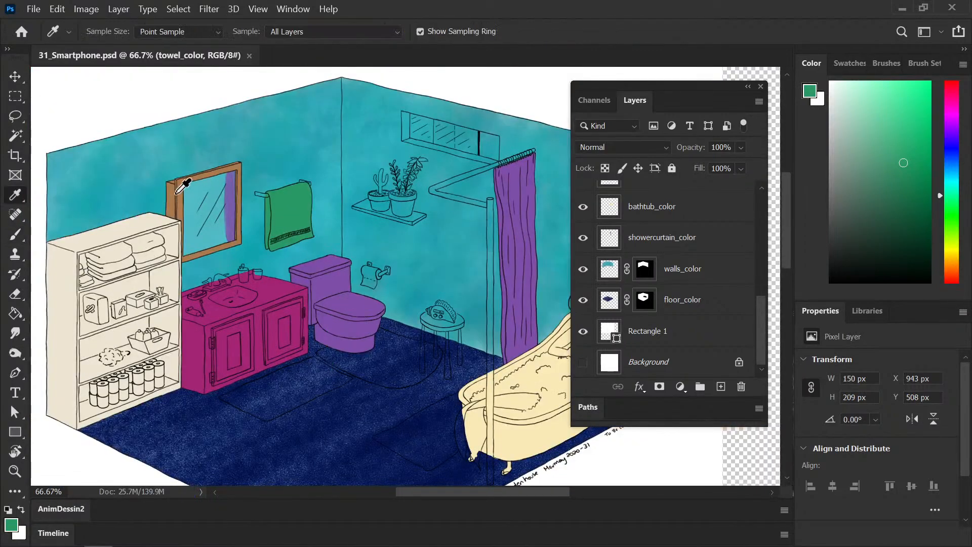
left_click(171, 195)
key("b")
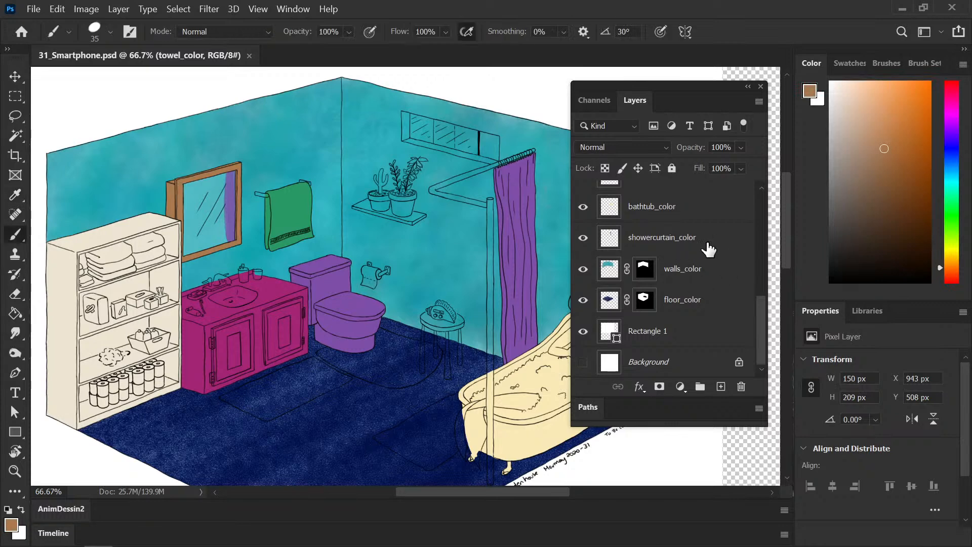
- Add a new layer named pots_color directly above bathtub_color
left_click_drag(761, 324, 762, 281)
left_click(681, 286)
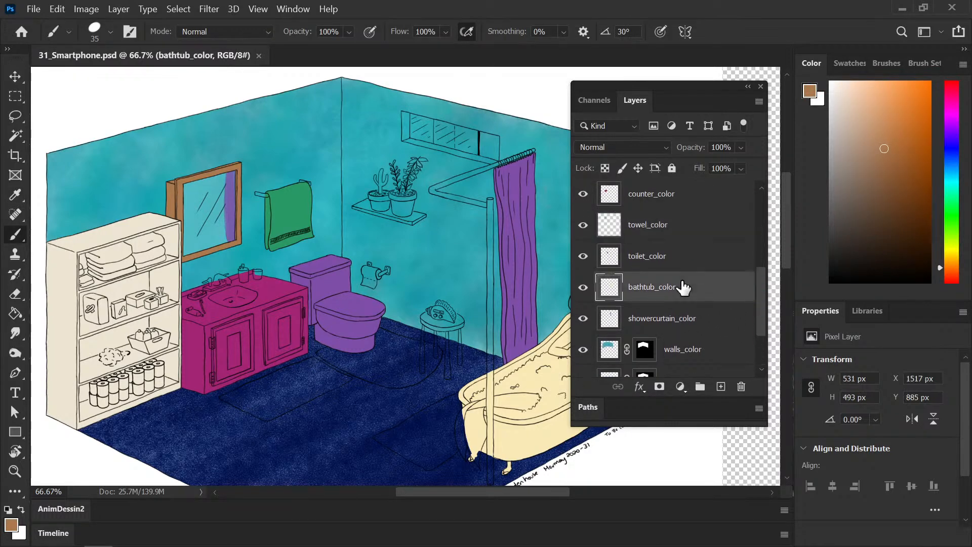
left_click(721, 387)
double_click(641, 288)
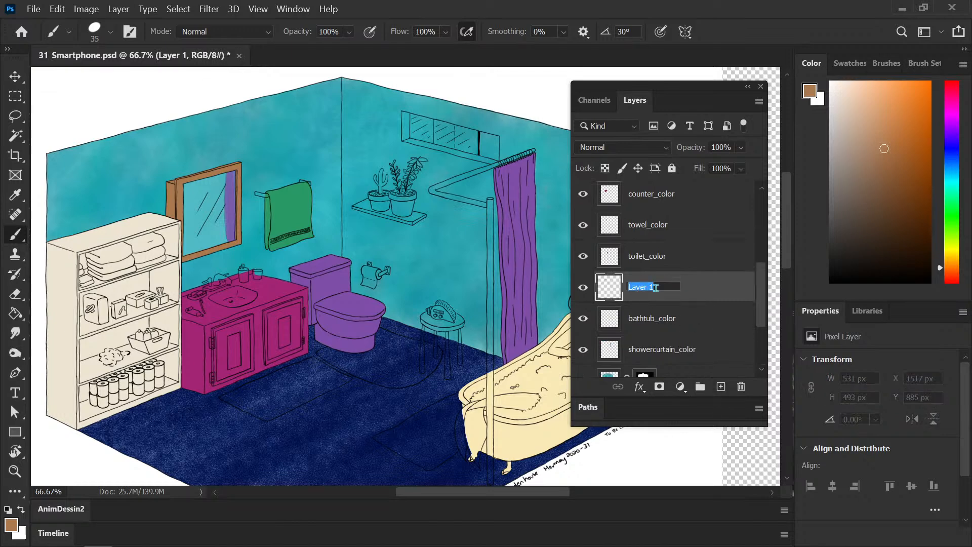
type("o")
key("Return")
key("ctrl+plus")
key("ctrl+plus")
key("ctrl+plus")
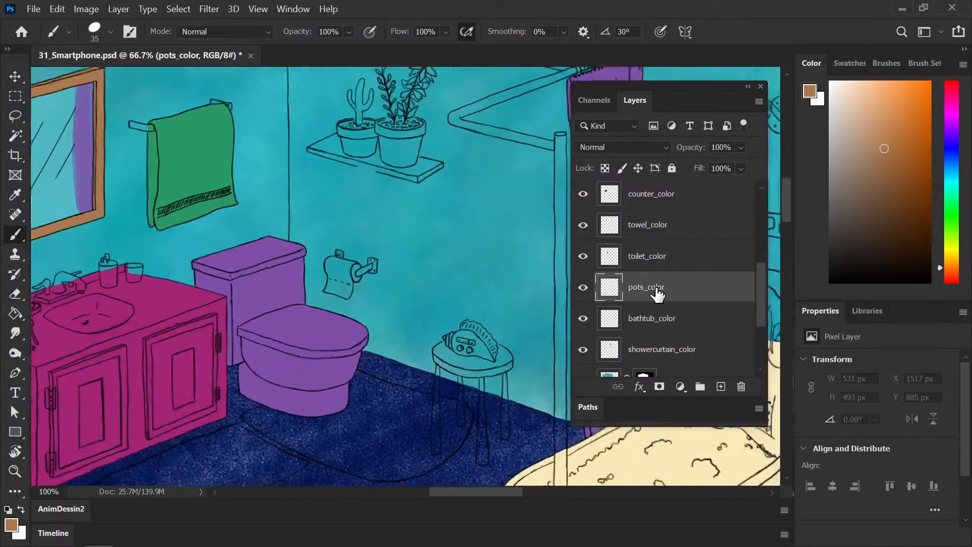
- Fill both plant pots on the wall shelf with brown on the pots_color layer and save the file
left_click_drag(353, 157, 304, 279)
left_click_drag(197, 217, 212, 213)
key("e")
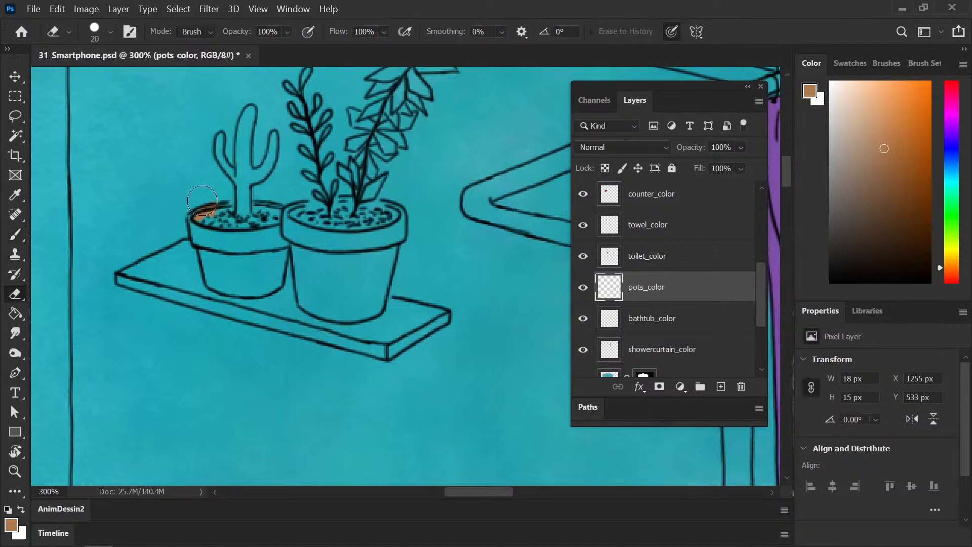
key("b")
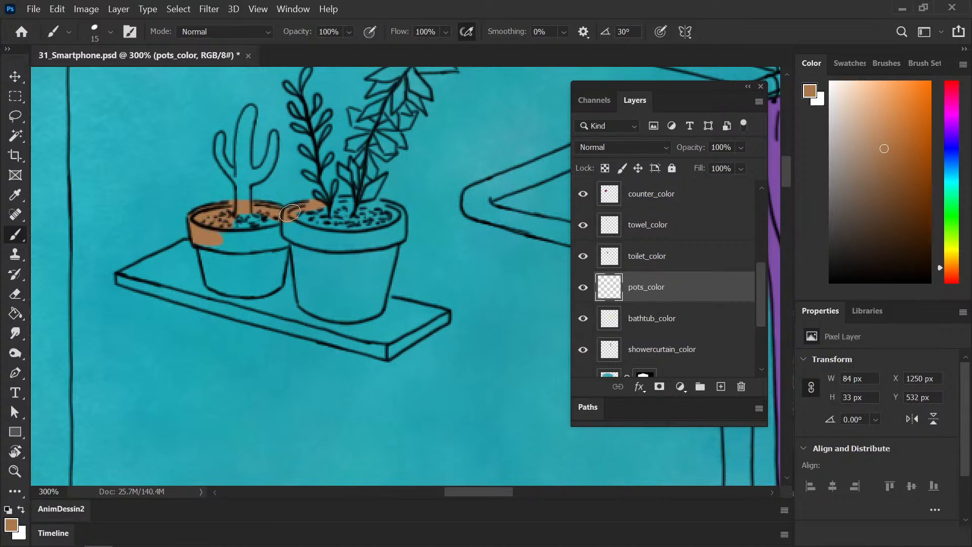
mouse_move(289, 212)
left_mouse_down()
mouse_move(354, 203)
mouse_move(336, 202)
mouse_move(380, 211)
left_mouse_up()
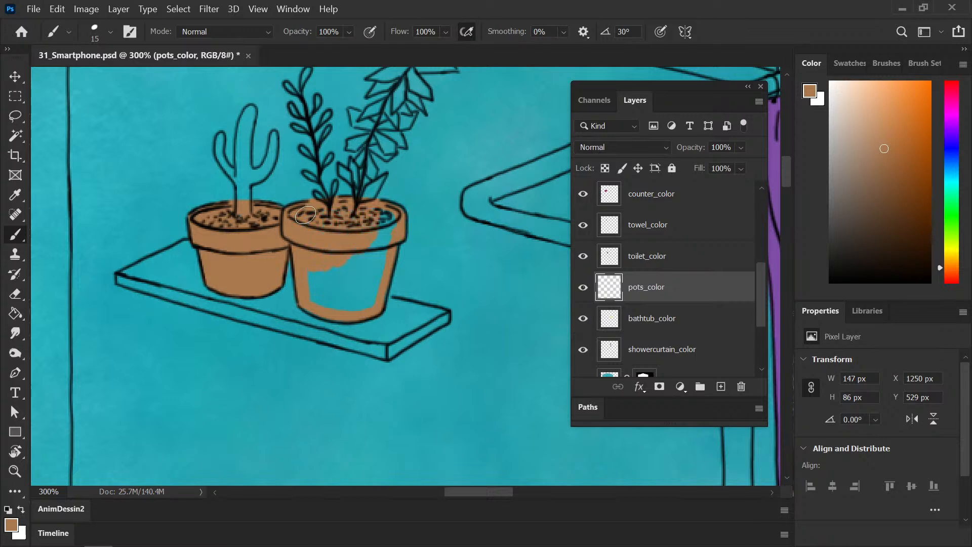
left_click_drag(383, 249, 355, 277)
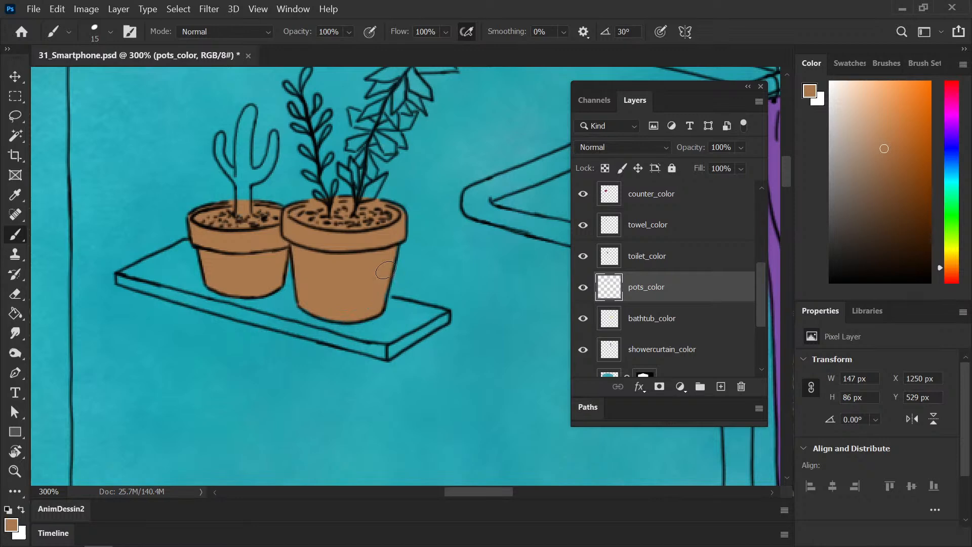
key("ctrl+minus")
key("ctrl+minus")
left_click_drag(398, 362, 362, 321)
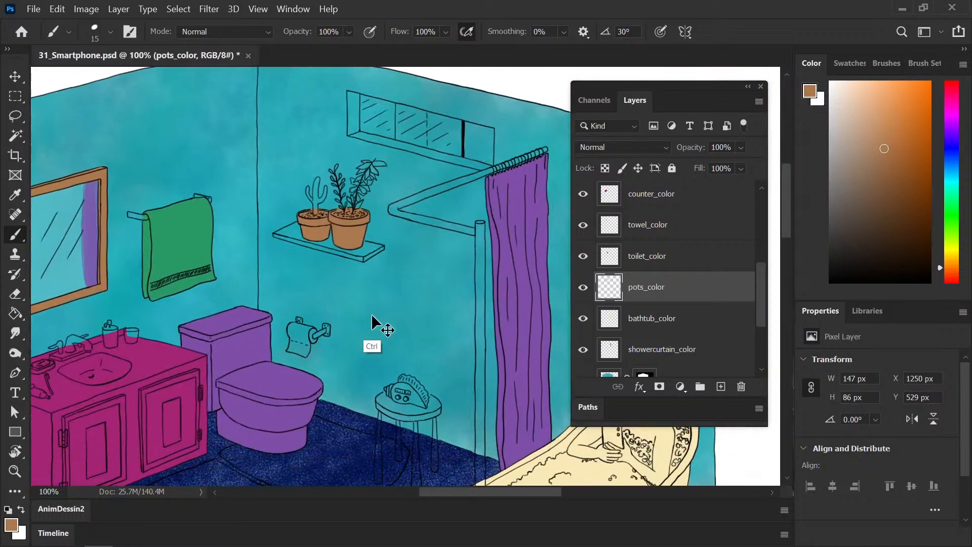
key("ctrl+s")
- Sample the dark brown of the potting soil from the small colour study as the brush colour
key("ctrl+minus")
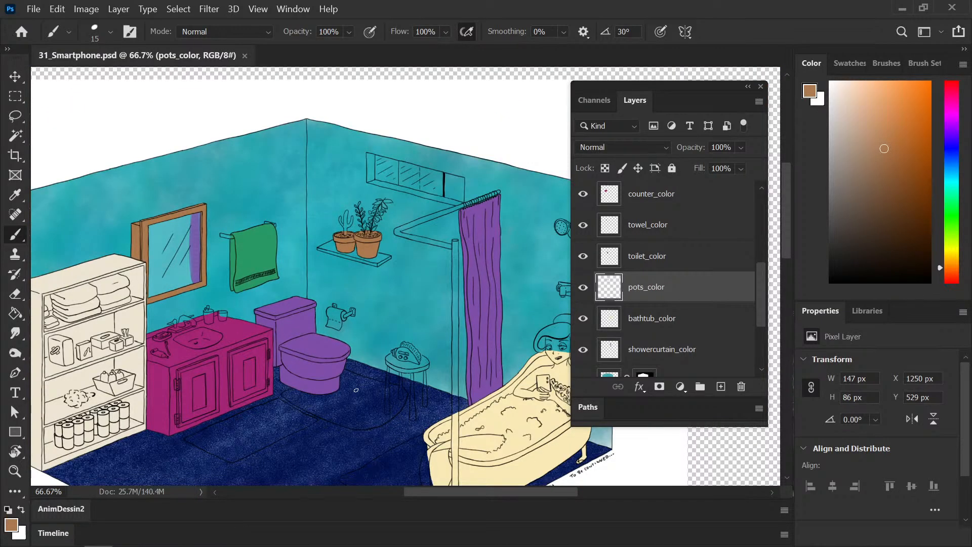
left_click_drag(360, 373, 432, 360)
key("ctrl+plus")
key("ctrl+plus")
left_click_drag(211, 351, 388, 412)
key("ctrl+plus")
mouse_move(310, 369)
left_mouse_down()
mouse_move(318, 358)
mouse_move(327, 372)
left_mouse_up()
key("ctrl+plus")
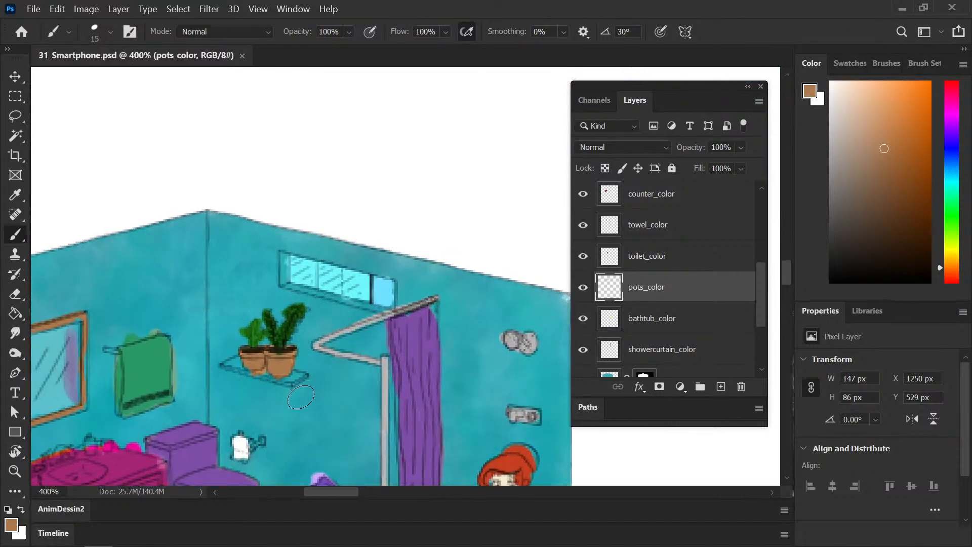
key("i")
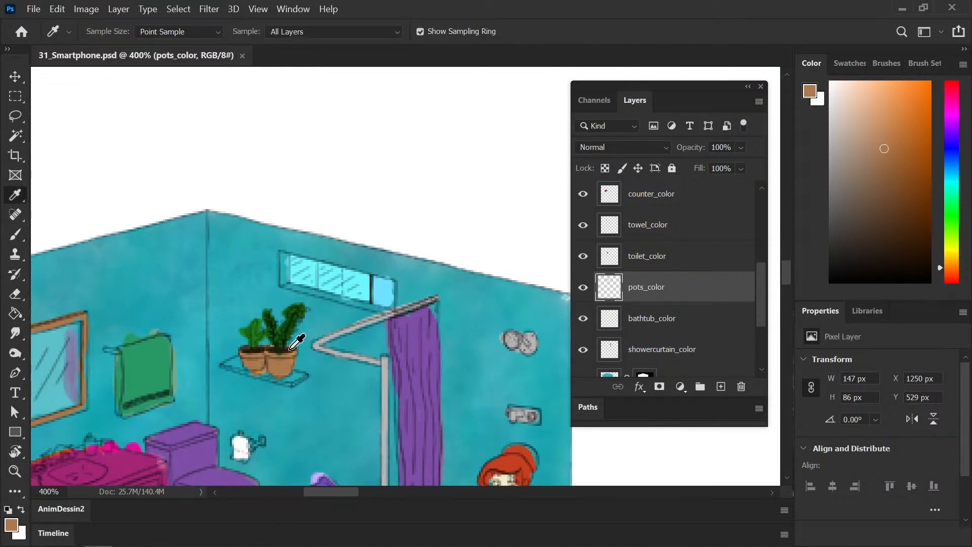
left_click(292, 352)
key("b")
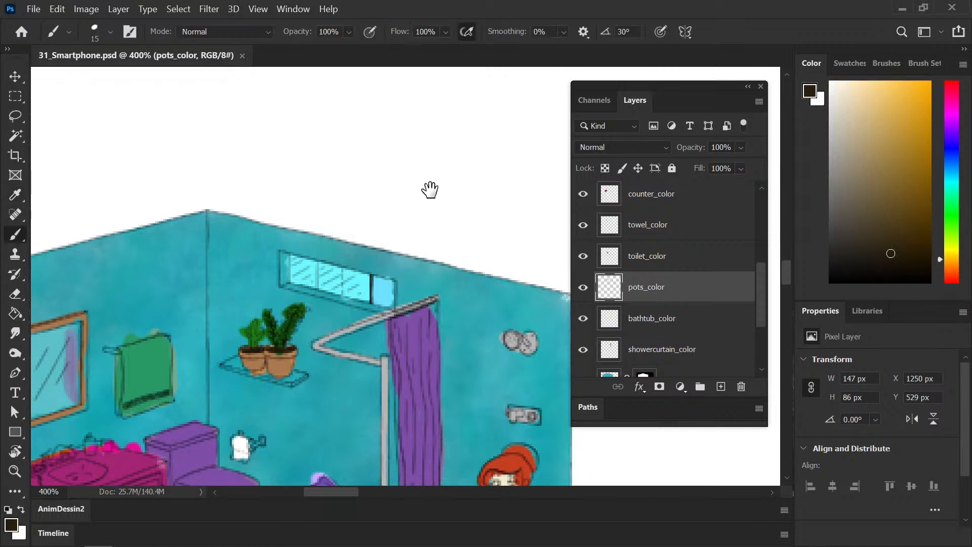
- Show the colour swatches and make the recent pot brown the foreground colour, with the dark soil brown as background colour
left_click_drag(417, 199, 224, 330)
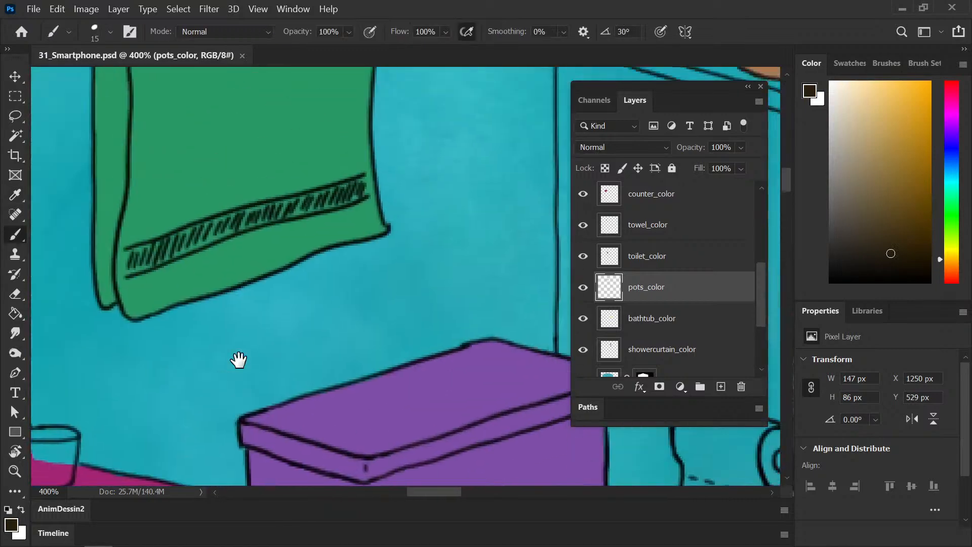
left_click_drag(369, 221, 125, 269)
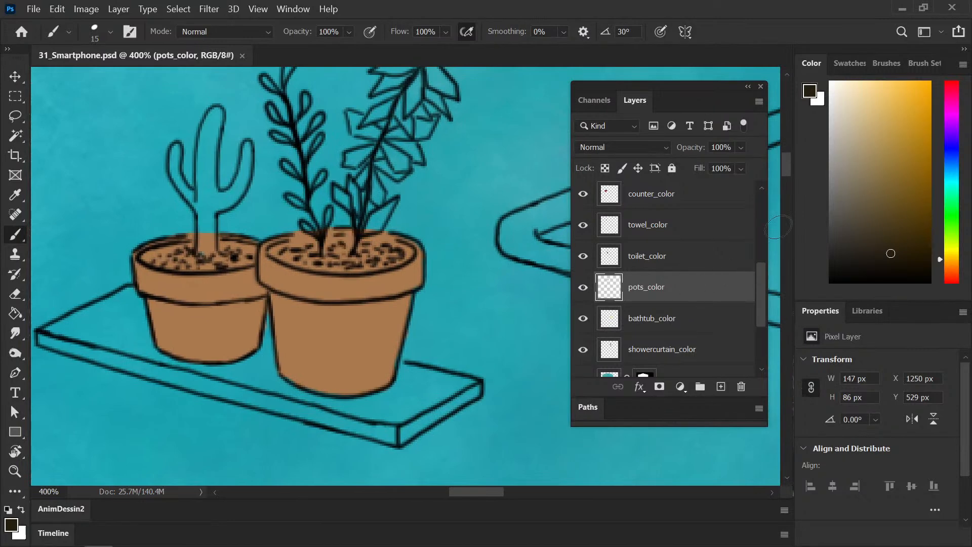
left_click(851, 82)
left_click(845, 63)
left_click(838, 91)
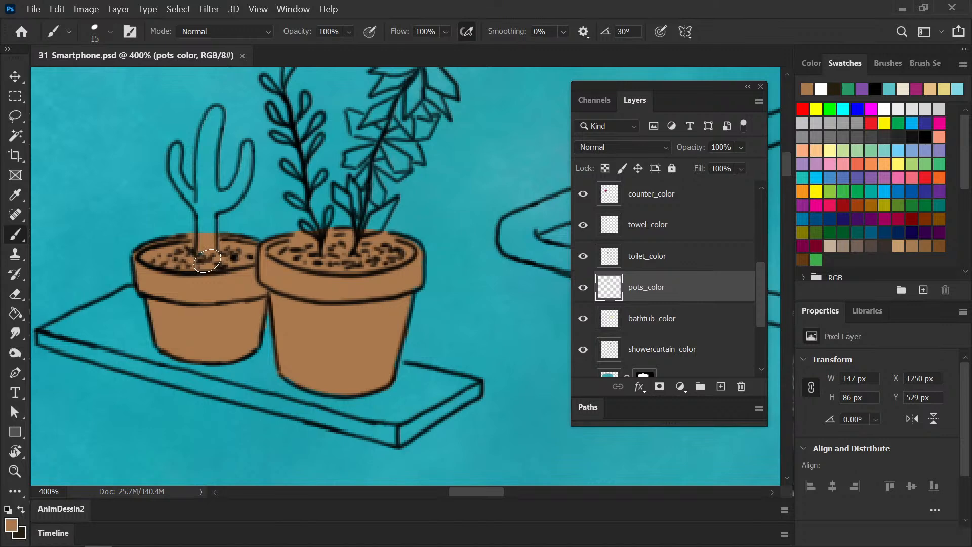
- Add a new layer named dirt directly above pots_color and clip it to that layer
left_click(721, 386)
double_click(640, 287)
type("dirt")
key("Return")
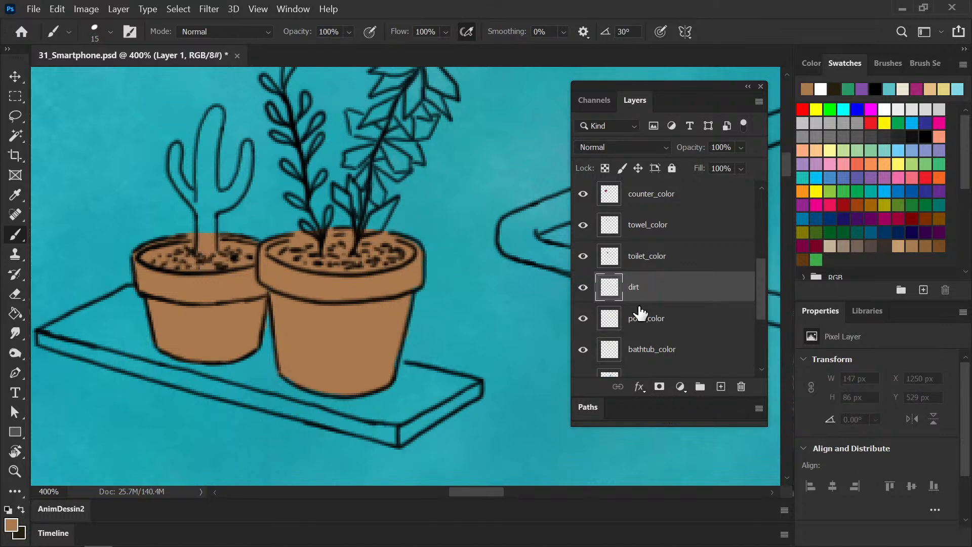
left_click(664, 299, "alt")
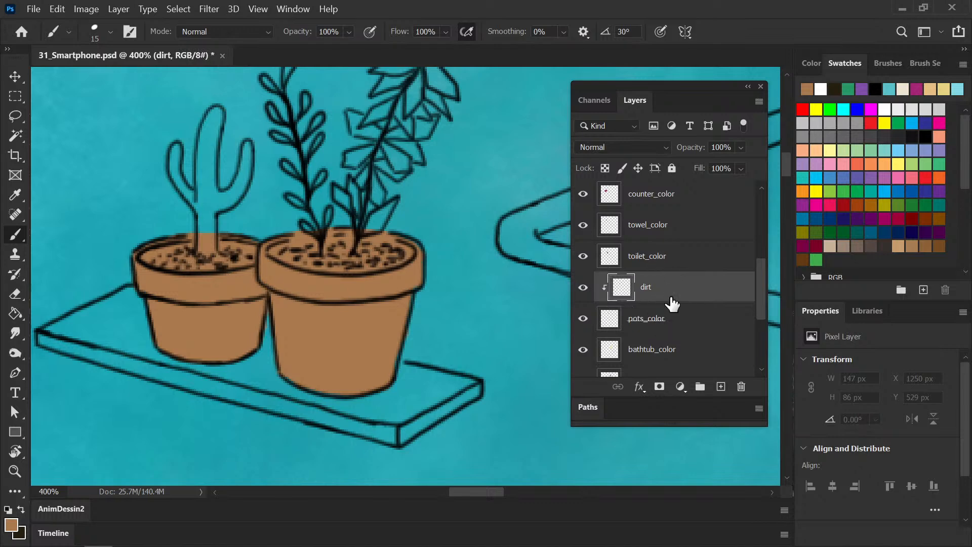
- Paint the soil inside both pots dark brown on the dirt layer and save the file
key("x")
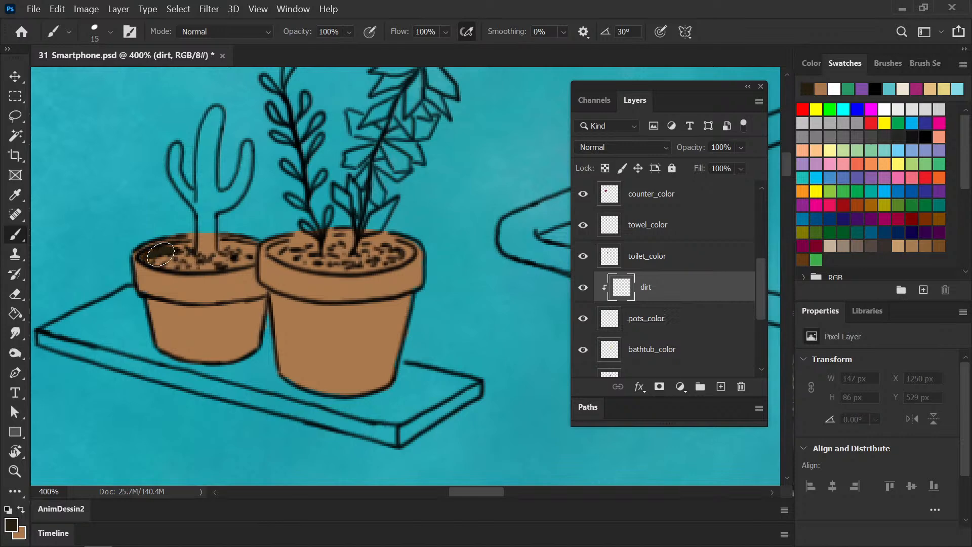
left_click_drag(160, 254, 240, 249)
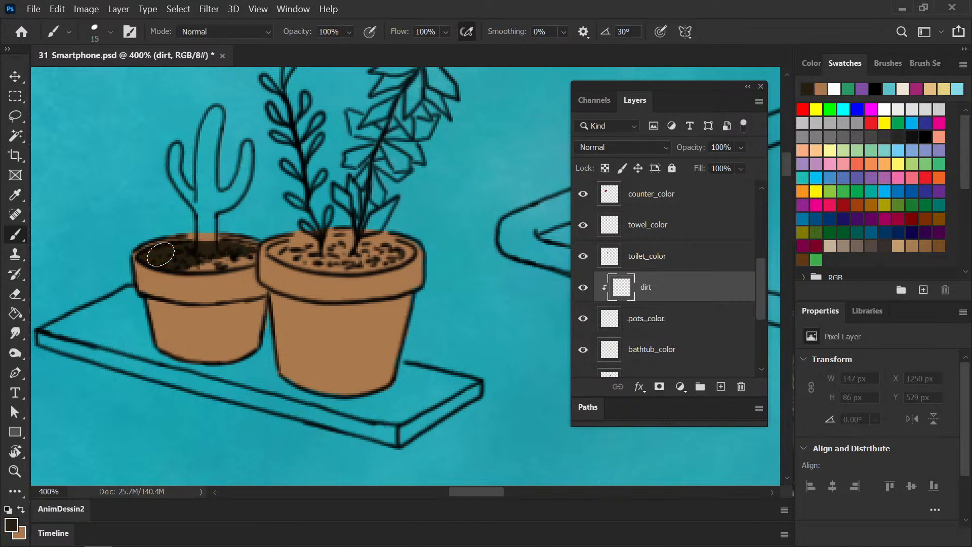
mouse_move(253, 252)
left_mouse_down()
mouse_move(172, 265)
mouse_move(247, 260)
mouse_move(278, 241)
mouse_move(308, 249)
mouse_move(275, 249)
mouse_move(382, 245)
left_mouse_up()
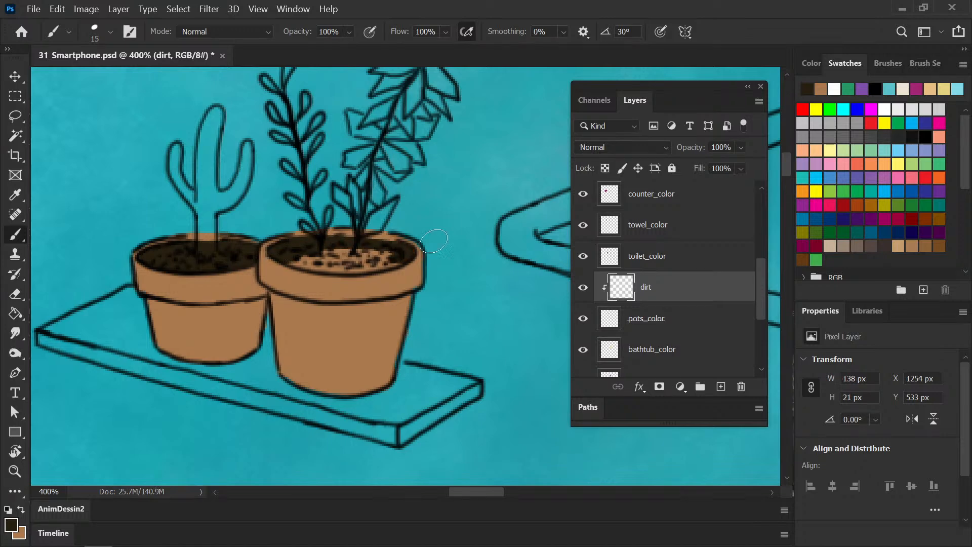
key("x")
left_click(653, 319)
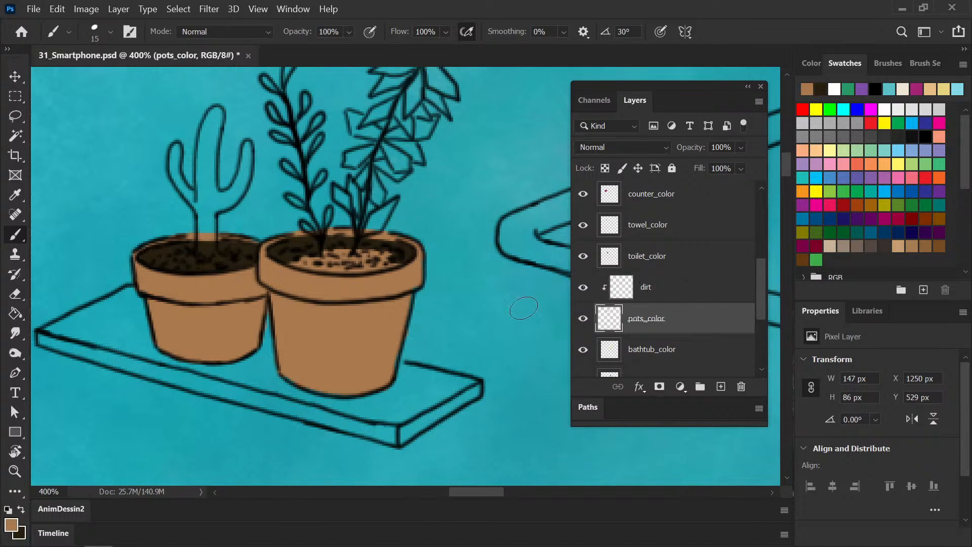
left_click(650, 288)
key("x")
mouse_move(286, 258)
left_mouse_down()
mouse_move(324, 266)
mouse_move(365, 253)
mouse_move(349, 261)
mouse_move(405, 256)
mouse_move(385, 260)
left_mouse_up()
key("ctrl+s")
- Add a new layer named plants_color directly above the dirt layer
key("ctrl+minus")
key("ctrl+minus")
left_click_drag(269, 382, 400, 256)
left_click(721, 386)
double_click(640, 287)
type("plants_color")
key("Return")
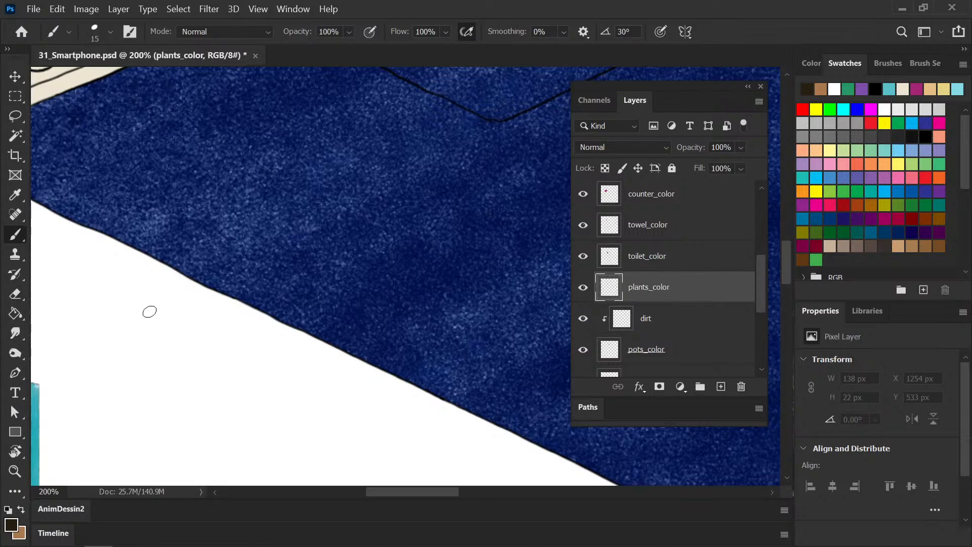
- Sample the cactus's lighter green as foreground colour and the other plant's dark green as background colour from the small colour study
left_click_drag(211, 319, 405, 273)
key("ctrl+plus")
key("ctrl+plus")
left_click_drag(259, 180, 259, 298)
key("ctrl+plus")
key("ctrl+plus")
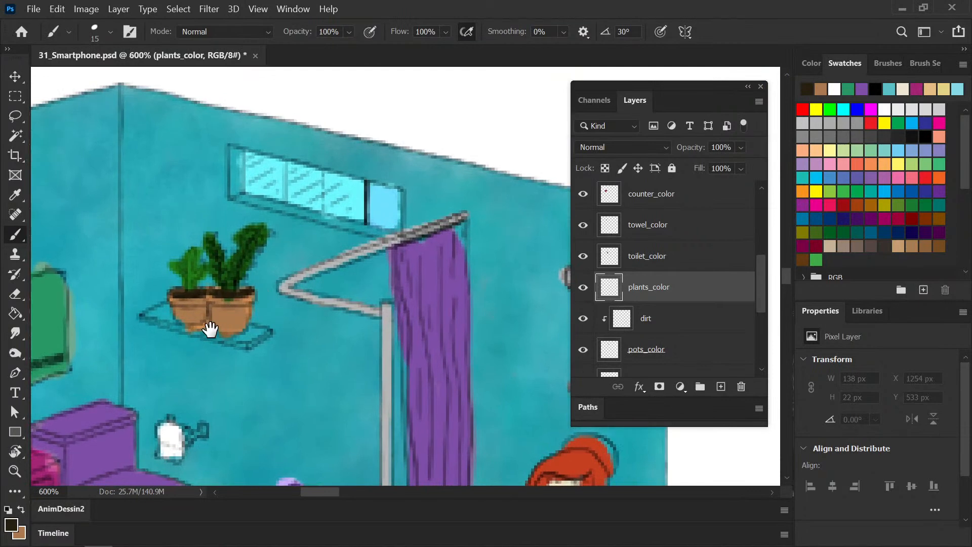
left_click_drag(210, 329, 250, 325)
key("i")
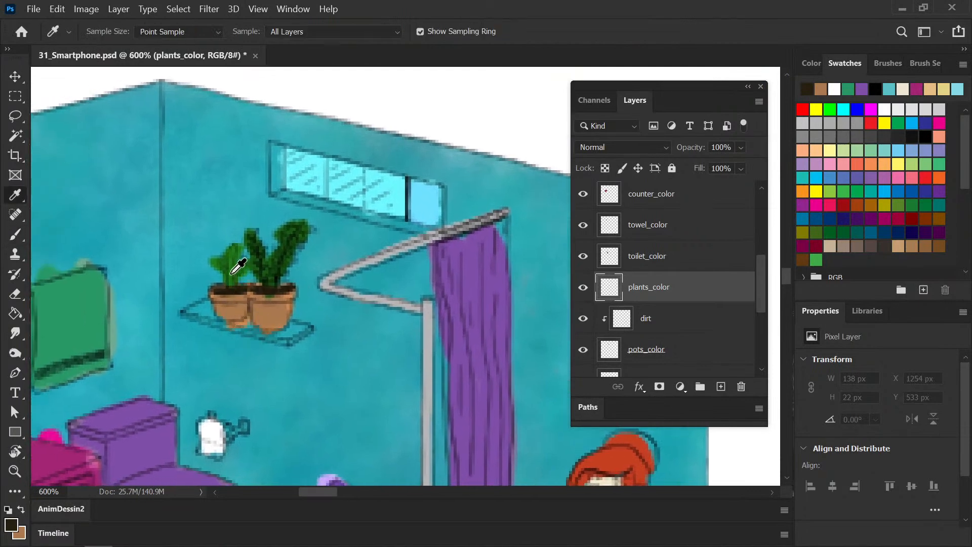
left_click(232, 274)
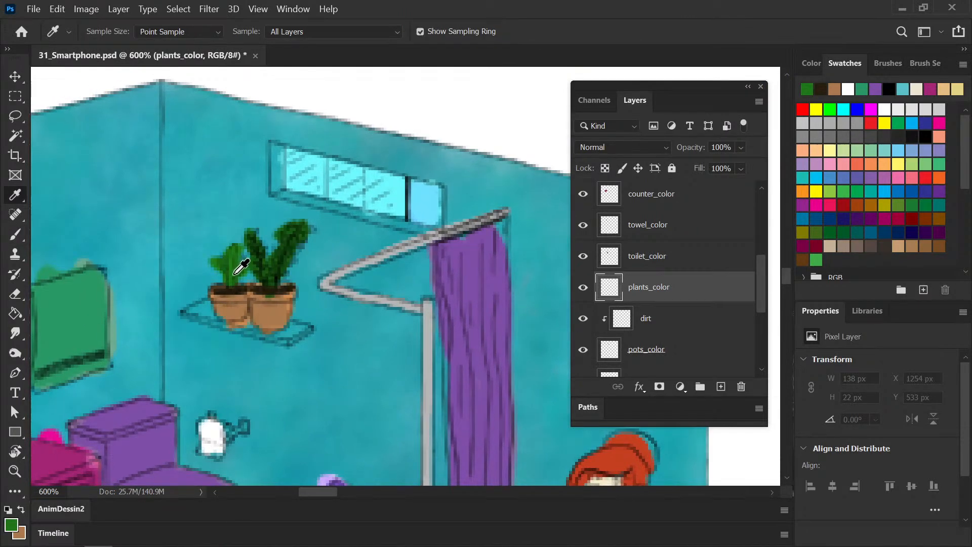
left_click(272, 268)
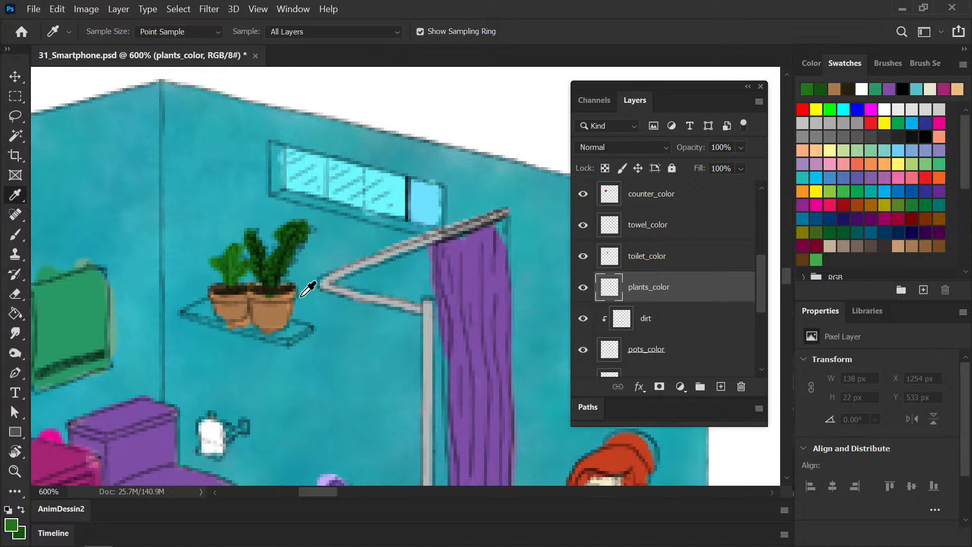
- Fill the cactus in the smaller pot, stem and both arms, with the lighter green on plants_color
key("b")
key("space")
mouse_move(315, 265)
left_mouse_down()
mouse_move(245, 400)
mouse_move(165, 434)
left_mouse_up()
left_click_drag(294, 238, 191, 430)
left_click_drag(334, 192, 133, 360)
left_click_drag(405, 238, 137, 430)
left_click_drag(405, 146, 128, 315)
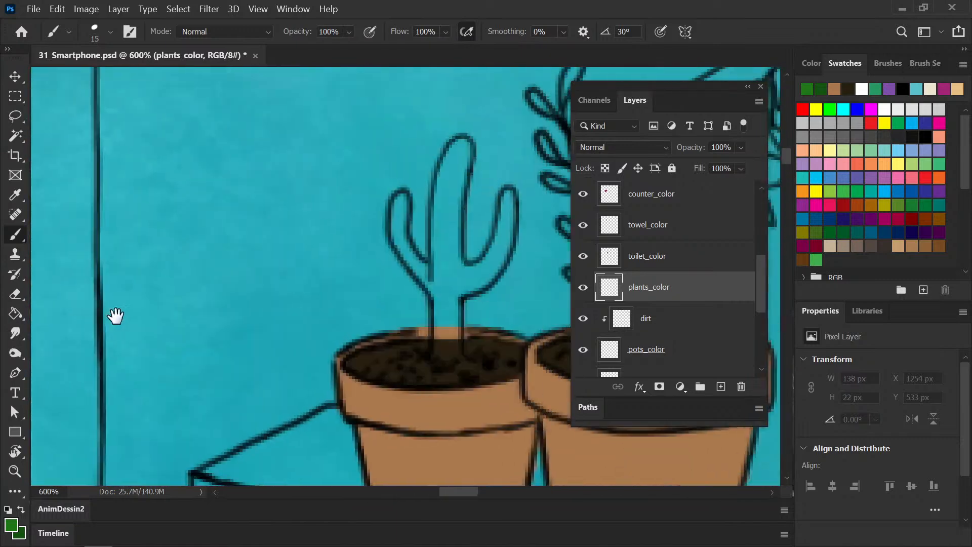
left_click_drag(390, 332, 100, 312)
left_click_drag(109, 347, 305, 327)
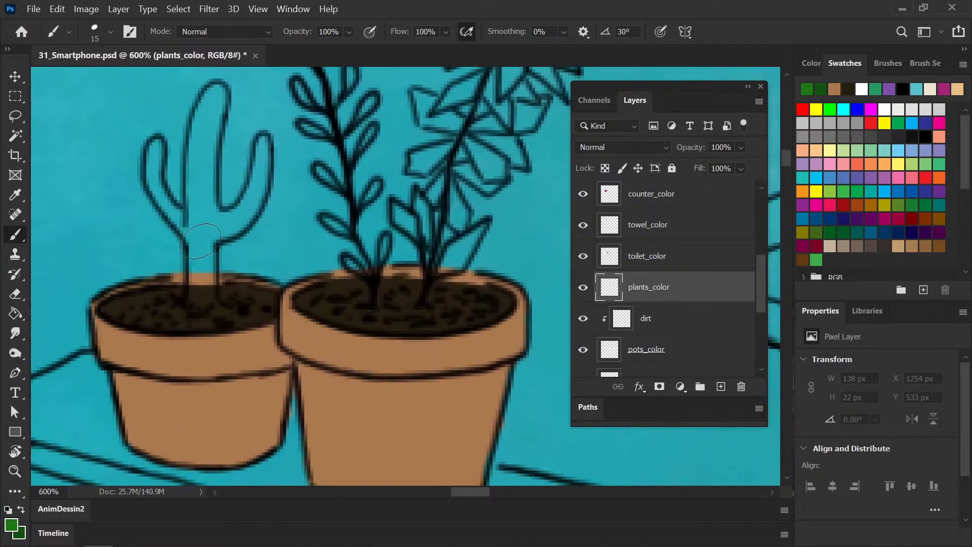
mouse_move(194, 298)
left_mouse_down()
mouse_move(194, 271)
mouse_move(196, 304)
mouse_move(205, 222)
left_mouse_up()
mouse_move(199, 192)
left_mouse_down()
mouse_move(196, 150)
mouse_move(216, 92)
mouse_move(188, 162)
mouse_move(188, 205)
left_mouse_up()
left_click_drag(155, 139, 155, 180)
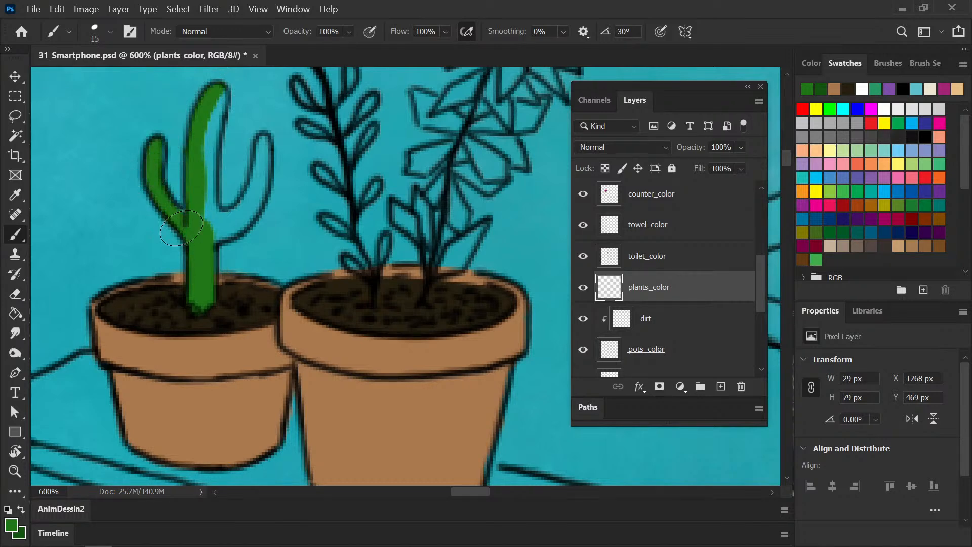
mouse_move(207, 98)
left_mouse_down()
mouse_move(223, 121)
mouse_move(195, 218)
mouse_move(207, 150)
mouse_move(213, 211)
mouse_move(230, 216)
mouse_move(216, 214)
mouse_move(254, 208)
mouse_move(238, 203)
mouse_move(263, 144)
left_mouse_up()
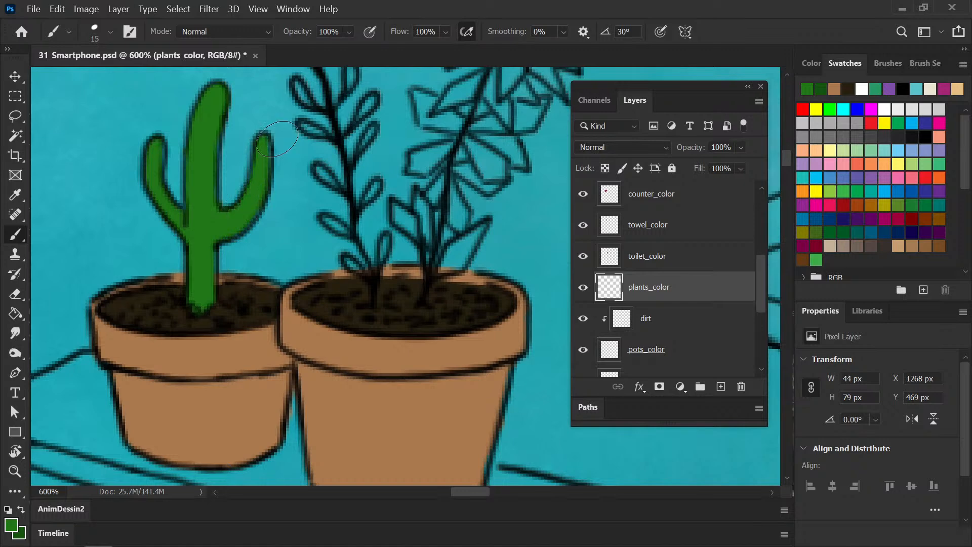
- Switch to the dark green and fill all the small oval leaves of the thin-stemmed plant in the larger pot
key("x")
mouse_move(352, 261)
left_mouse_down()
mouse_move(366, 278)
mouse_move(395, 246)
mouse_move(378, 256)
left_mouse_up()
left_click_drag(326, 218, 350, 234)
mouse_move(369, 194)
left_mouse_down()
mouse_move(375, 185)
mouse_move(328, 171)
mouse_move(342, 179)
left_mouse_up()
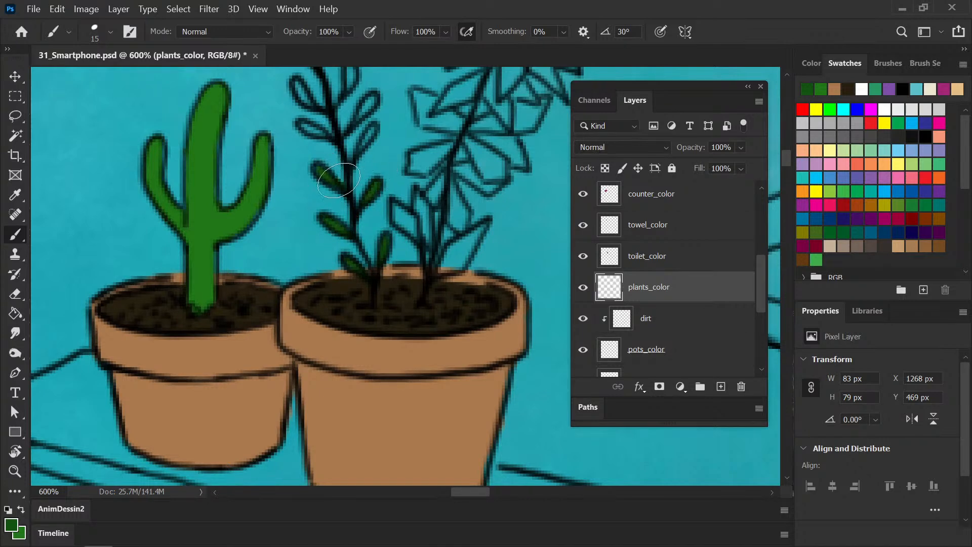
mouse_move(364, 140)
left_mouse_down()
mouse_move(370, 128)
mouse_move(302, 124)
mouse_move(317, 131)
left_mouse_up()
left_click_drag(365, 107, 371, 99)
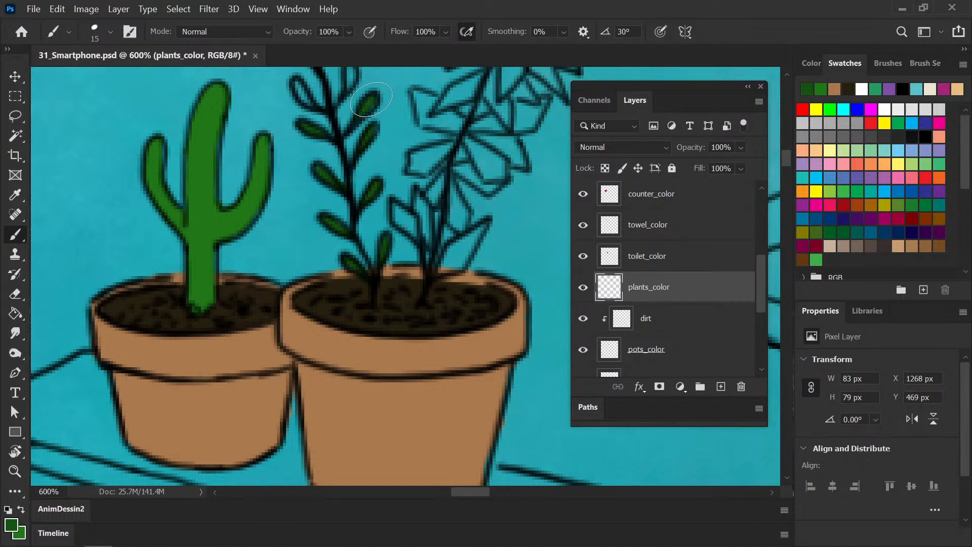
left_click_drag(339, 227, 290, 334)
left_click_drag(302, 179, 300, 168)
left_click_drag(248, 185, 252, 195)
mouse_move(250, 152)
left_mouse_down()
mouse_move(242, 146)
mouse_move(281, 117)
left_mouse_up()
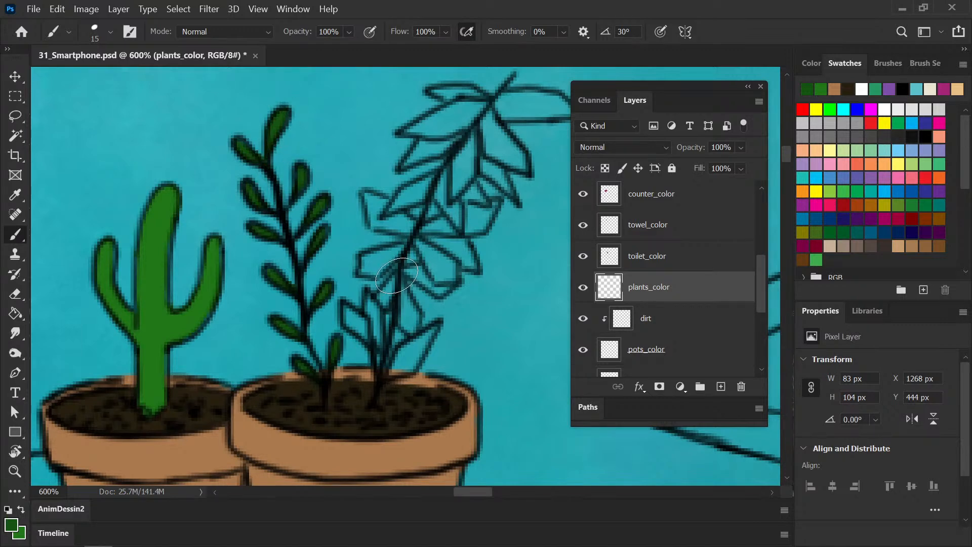
- Fill the pointed leaves of the broad-leaved plant in the larger pot with dark green and save the file
mouse_move(412, 275)
left_mouse_down()
mouse_move(321, 288)
mouse_move(198, 334)
mouse_move(222, 349)
mouse_move(219, 323)
mouse_move(210, 339)
mouse_move(240, 317)
mouse_move(226, 322)
mouse_move(241, 313)
mouse_move(238, 273)
mouse_move(217, 286)
mouse_move(219, 230)
mouse_move(223, 240)
mouse_move(238, 231)
mouse_move(220, 223)
mouse_move(271, 252)
mouse_move(276, 208)
mouse_move(248, 226)
mouse_move(301, 147)
mouse_move(256, 189)
mouse_move(265, 170)
mouse_move(253, 180)
mouse_move(304, 152)
mouse_move(281, 157)
mouse_move(268, 145)
mouse_move(261, 156)
mouse_move(297, 117)
mouse_move(427, 104)
mouse_move(389, 126)
mouse_move(341, 128)
mouse_move(332, 135)
mouse_move(350, 159)
mouse_move(336, 157)
mouse_move(340, 183)
mouse_move(315, 169)
mouse_move(298, 213)
mouse_move(284, 212)
mouse_move(322, 213)
mouse_move(330, 236)
mouse_move(314, 243)
mouse_move(331, 232)
mouse_move(304, 238)
mouse_move(289, 213)
mouse_move(341, 191)
mouse_move(284, 261)
mouse_move(270, 263)
mouse_move(292, 274)
mouse_move(306, 258)
mouse_move(296, 282)
mouse_move(312, 284)
mouse_move(273, 297)
mouse_move(276, 286)
mouse_move(299, 316)
mouse_move(248, 311)
mouse_move(262, 369)
left_mouse_up()
key("e")
key("b")
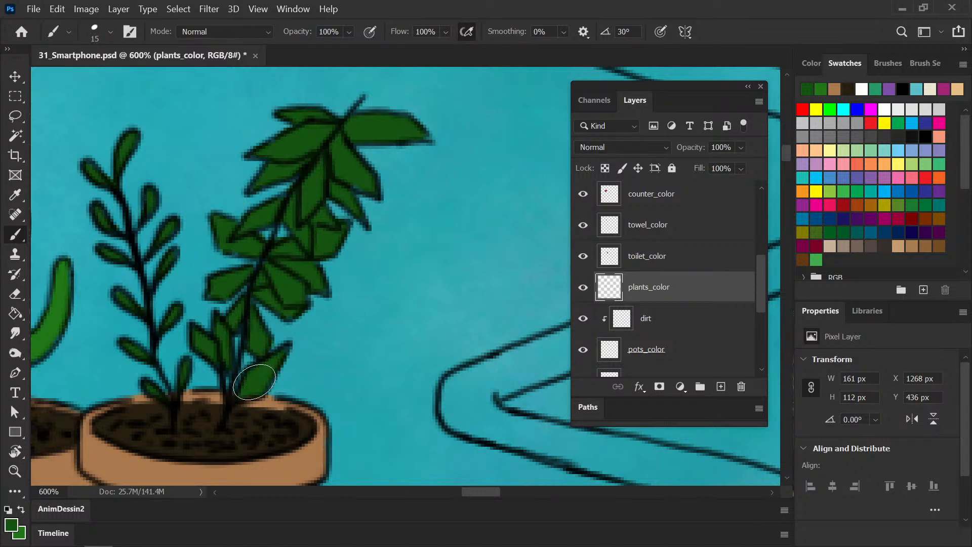
key("ctrl+minus")
key("ctrl+minus")
key("ctrl+minus")
key("ctrl+minus")
key("ctrl+minus")
key("ctrl+minus")
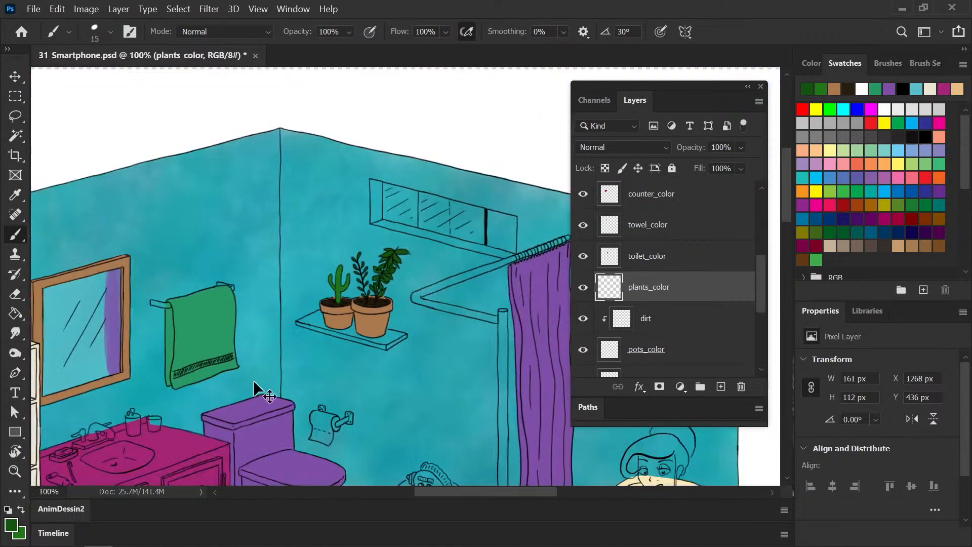
left_click_drag(402, 347, 325, 250)
key("ctrl+s")
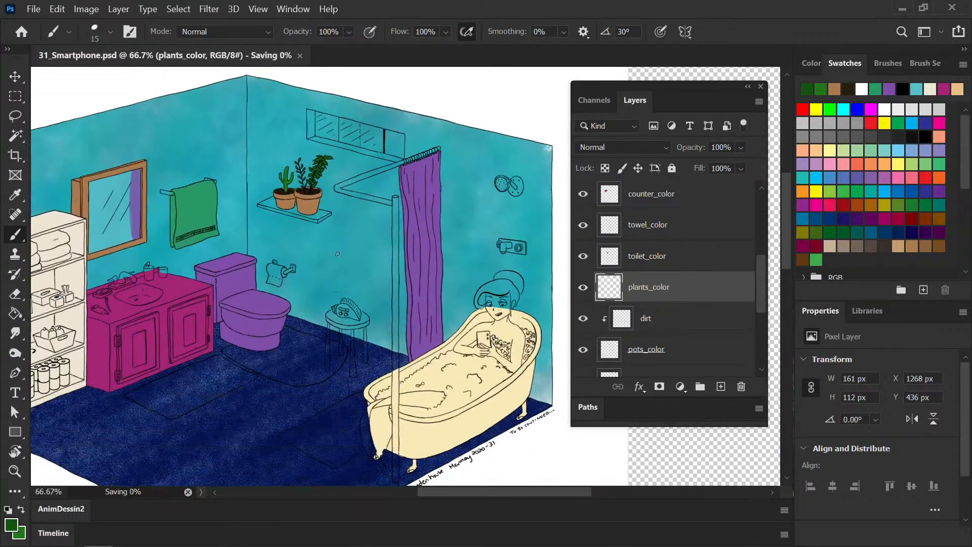
key("ctrl+minus")
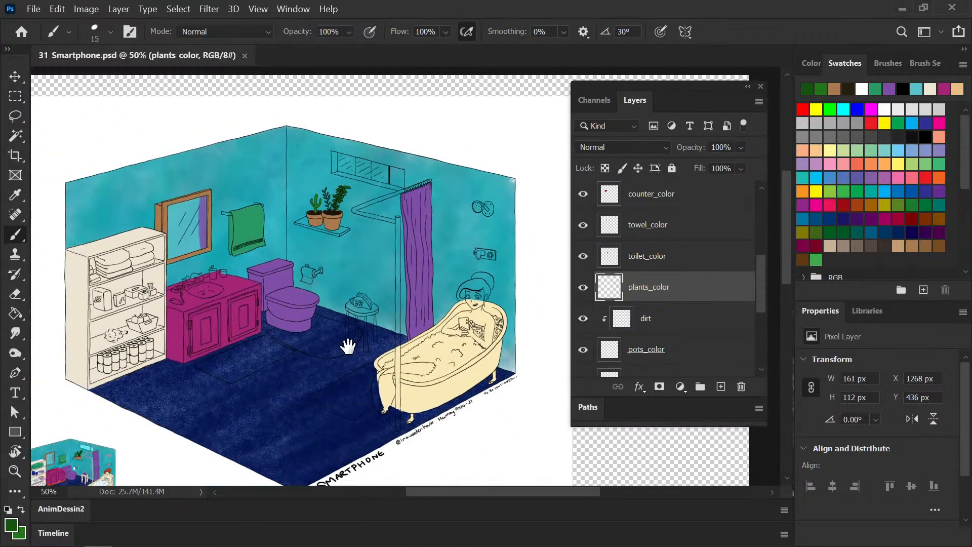
scroll(347, 348, "down", 2)
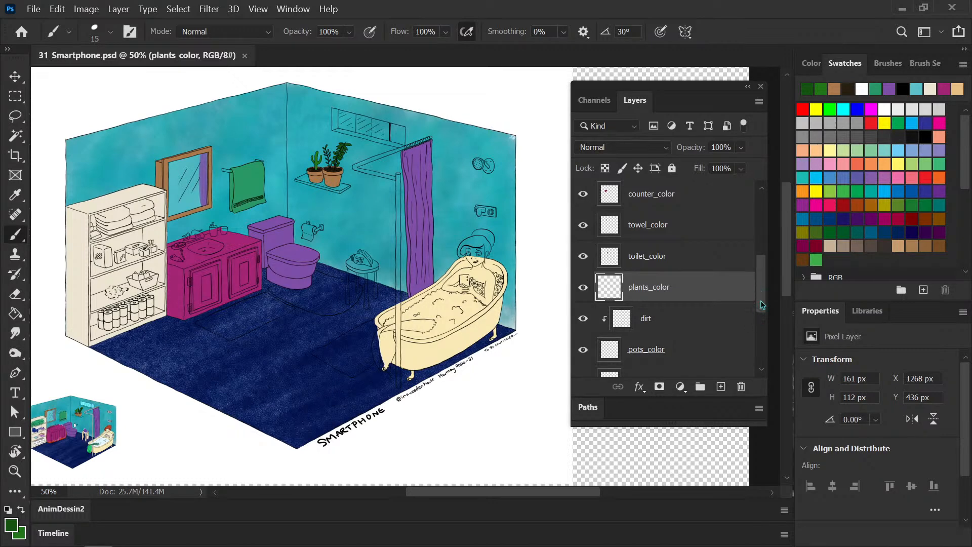
- Add a new layer named toilet_paper_color directly above plants_color
scroll(762, 297, "down", 3)
left_click_drag(764, 315, 759, 272)
left_click(697, 293)
left_click(724, 310)
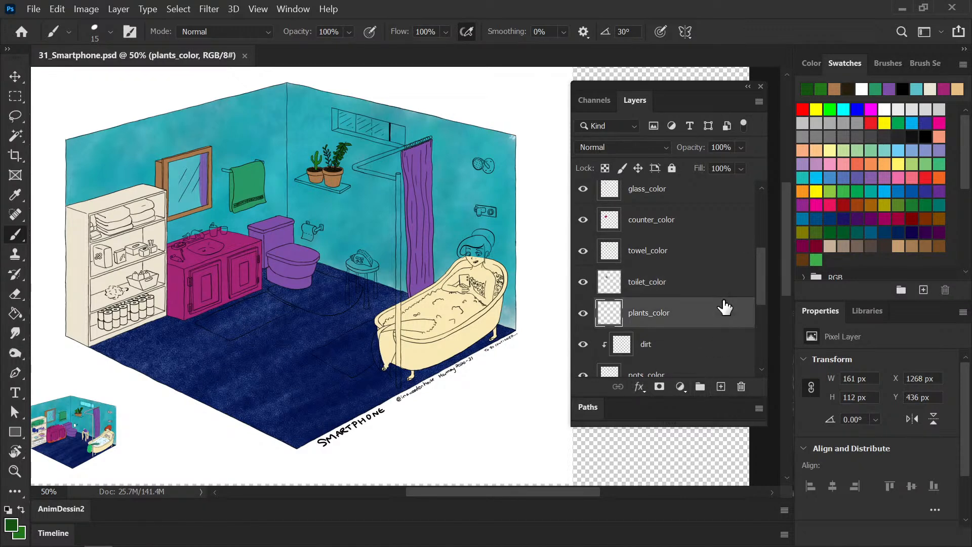
left_click(721, 386)
double_click(664, 325)
type("toi")
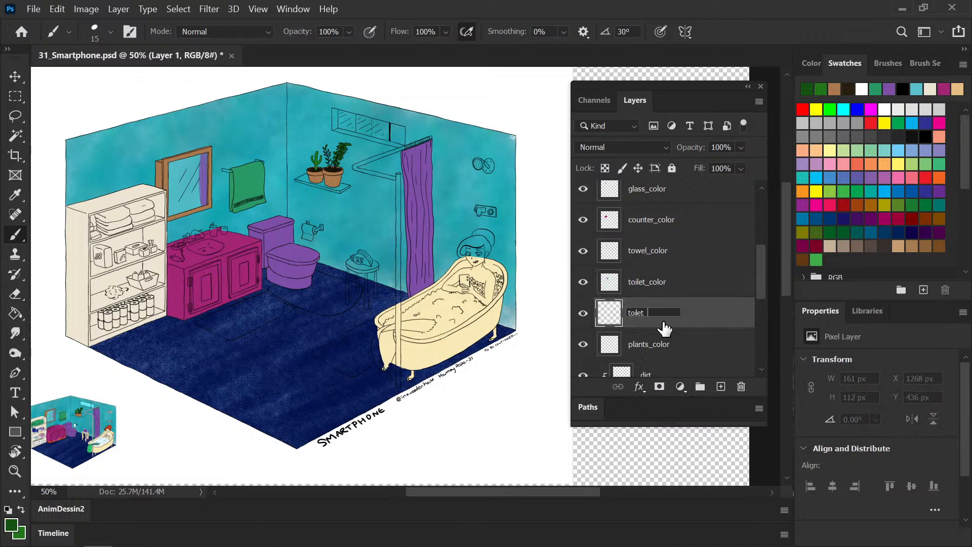
type("let_paper_color")
key("Return")
- Set white as the foreground colour and paint along the inside edges of the toilet paper's hanging sheet
key("d")
key("x")
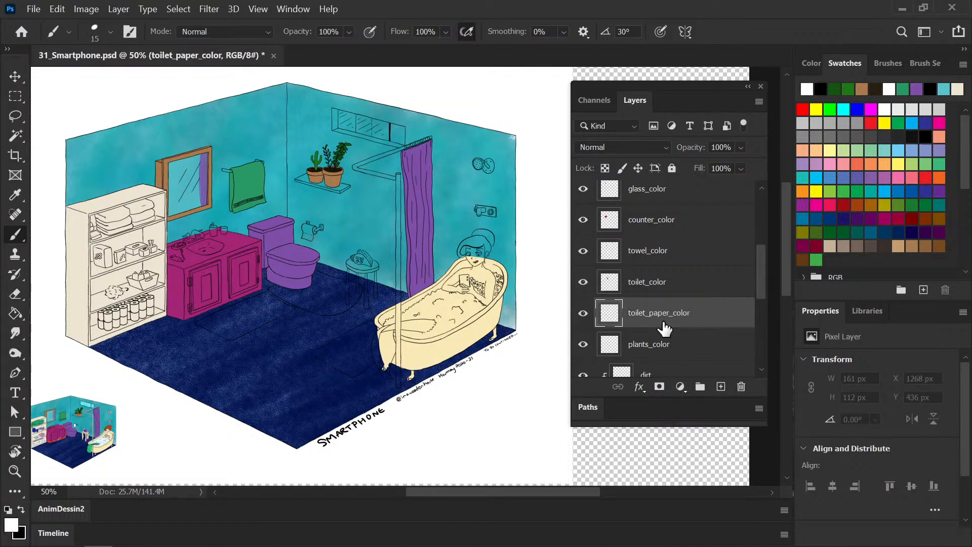
key("ctrl+plus")
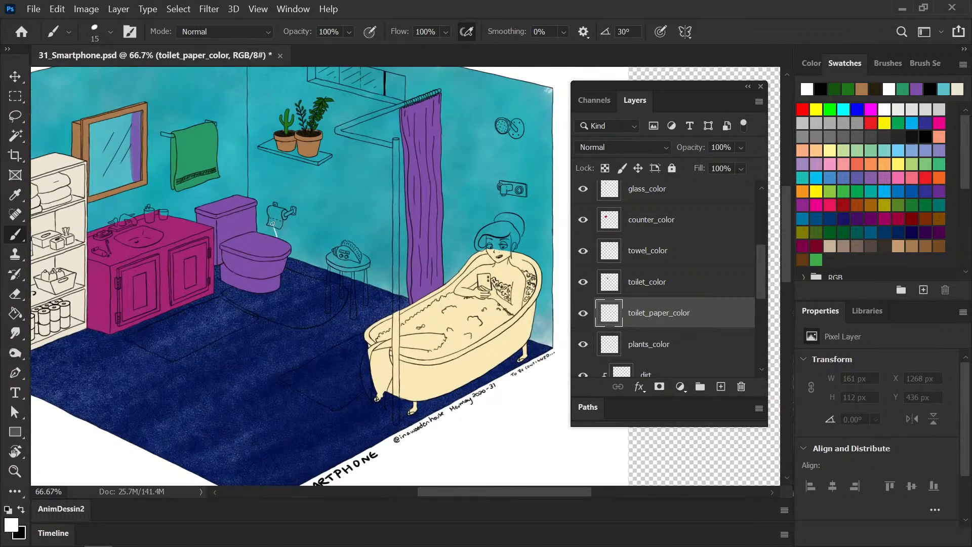
left_click_drag(280, 250, 313, 329)
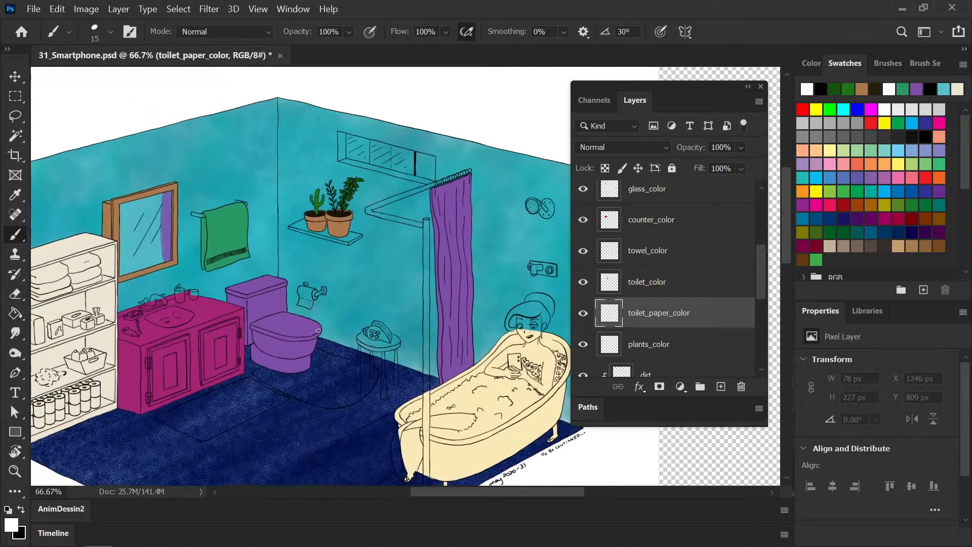
key("ctrl+plus")
key("ctrl+plus")
left_click_drag(130, 340, 282, 319)
key("ctrl+plus")
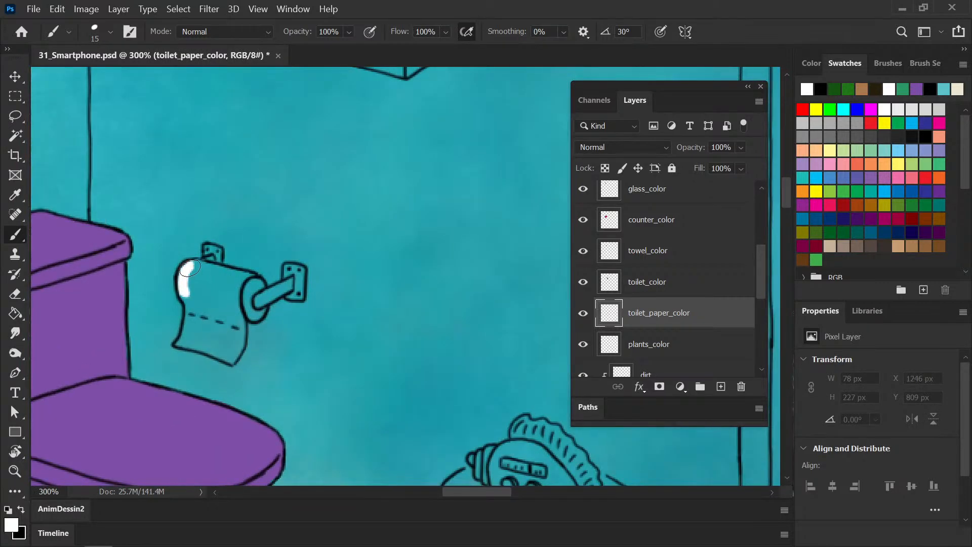
mouse_move(190, 268)
left_mouse_down()
mouse_move(185, 342)
mouse_move(215, 354)
mouse_move(191, 349)
mouse_move(214, 355)
mouse_move(206, 351)
mouse_move(244, 324)
left_mouse_up()
key("e")
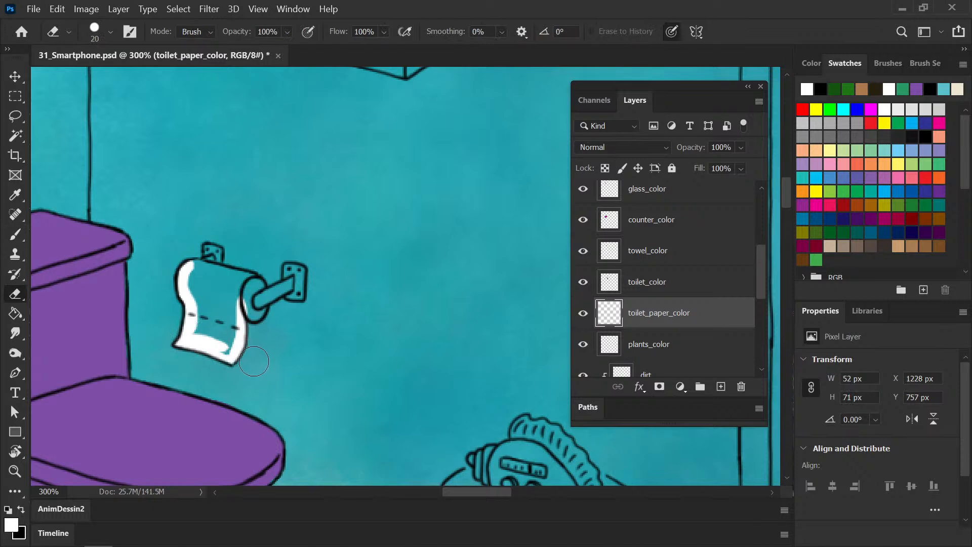
- Fill the end ring of the toilet paper roll and the rest of the paper with white
key("b")
mouse_move(259, 282)
left_mouse_down()
mouse_move(247, 303)
mouse_move(254, 292)
left_mouse_up()
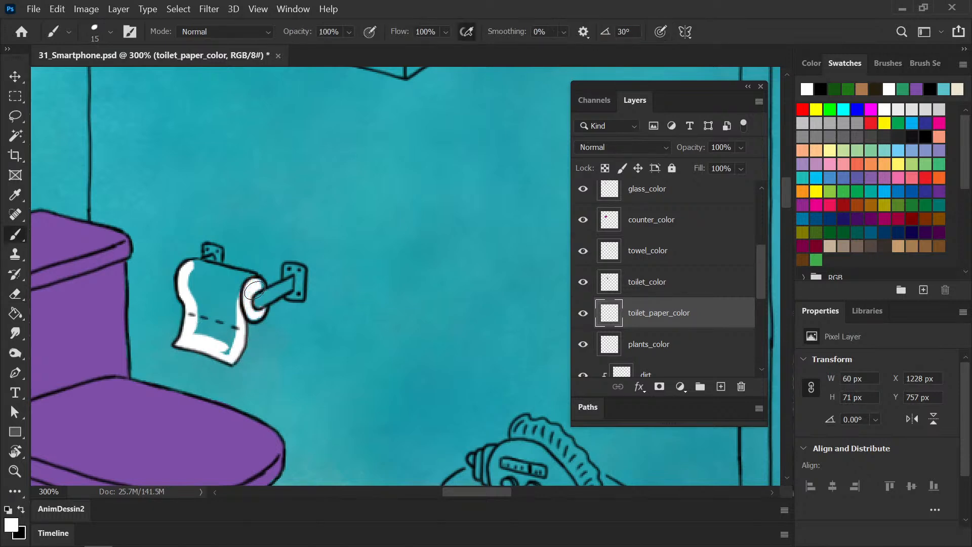
mouse_move(252, 283)
left_mouse_down()
mouse_move(200, 264)
mouse_move(196, 296)
mouse_move(208, 319)
mouse_move(228, 304)
mouse_move(233, 336)
left_mouse_up()
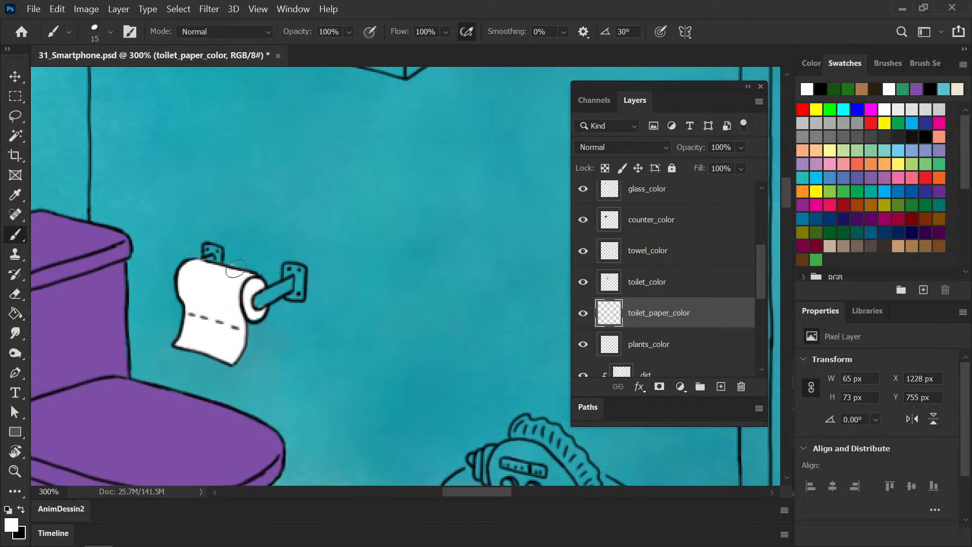
key("e")
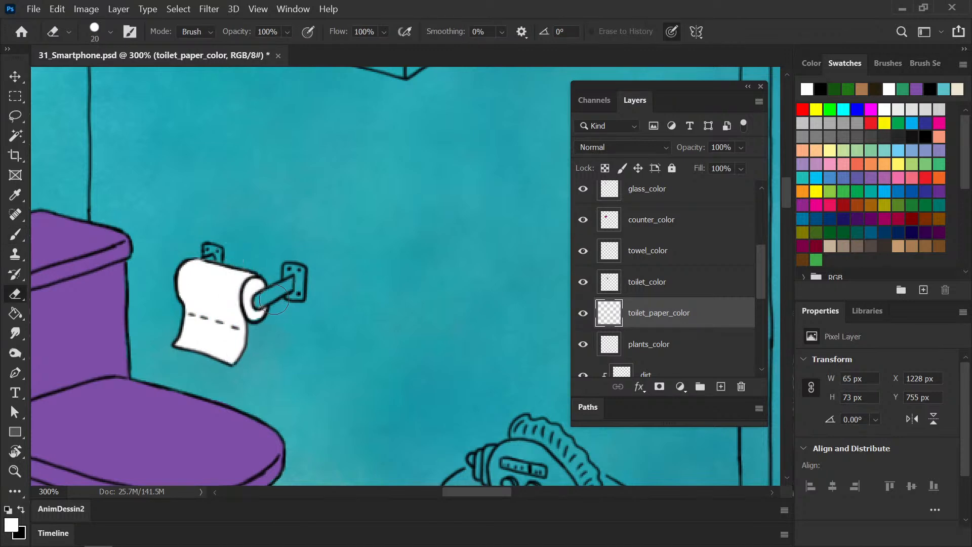
key("b")
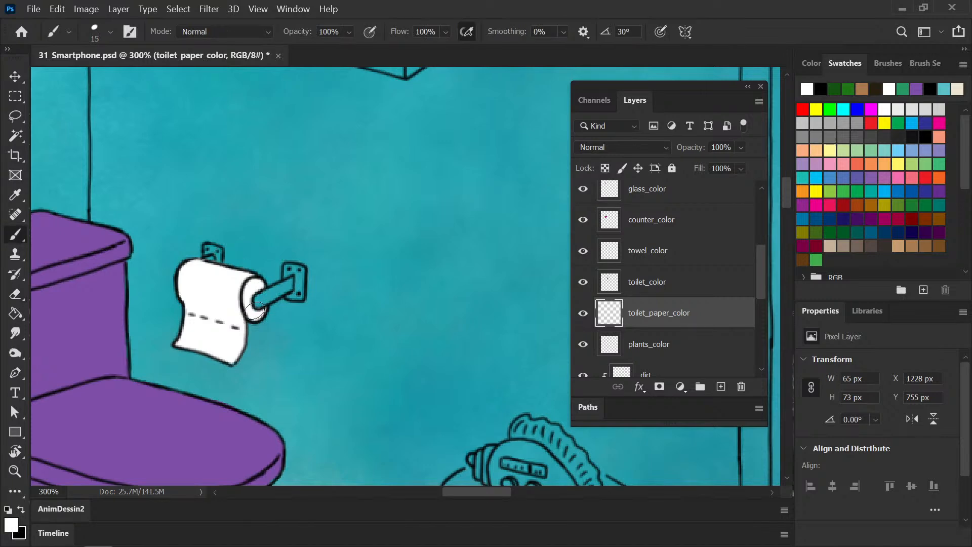
- Lock the toilet paper layer's transparent pixels, repaint the paper in very light grey with a size 35 brush, and save the file
key("ctrl+minus")
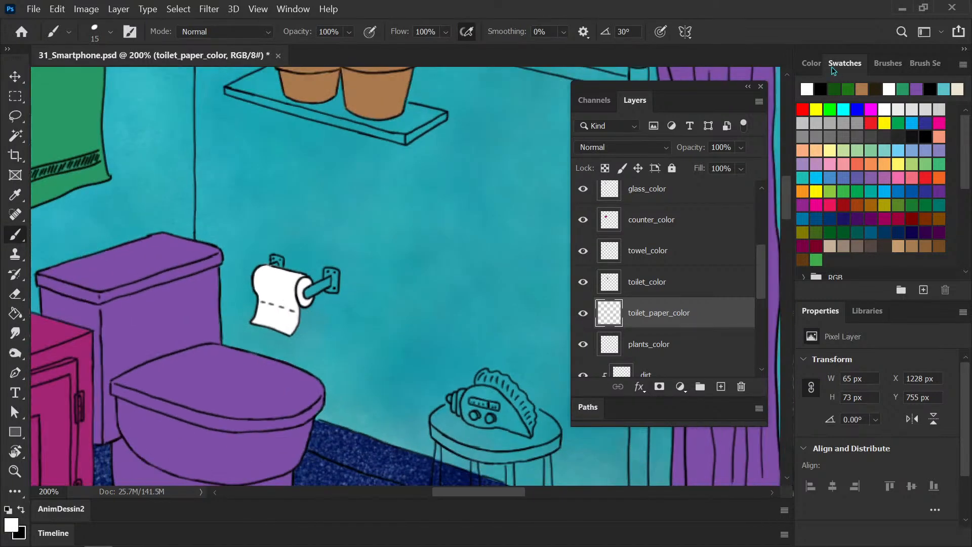
left_click(812, 63)
left_click(838, 89)
left_click_drag(838, 89, 828, 93)
left_click(605, 168)
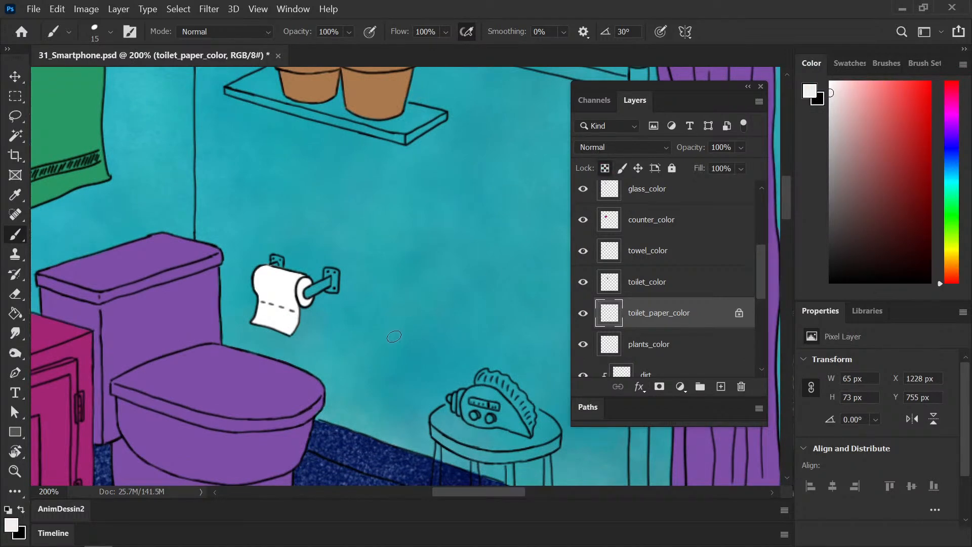
key("bracketright")
key("bracketright")
key("bracketright")
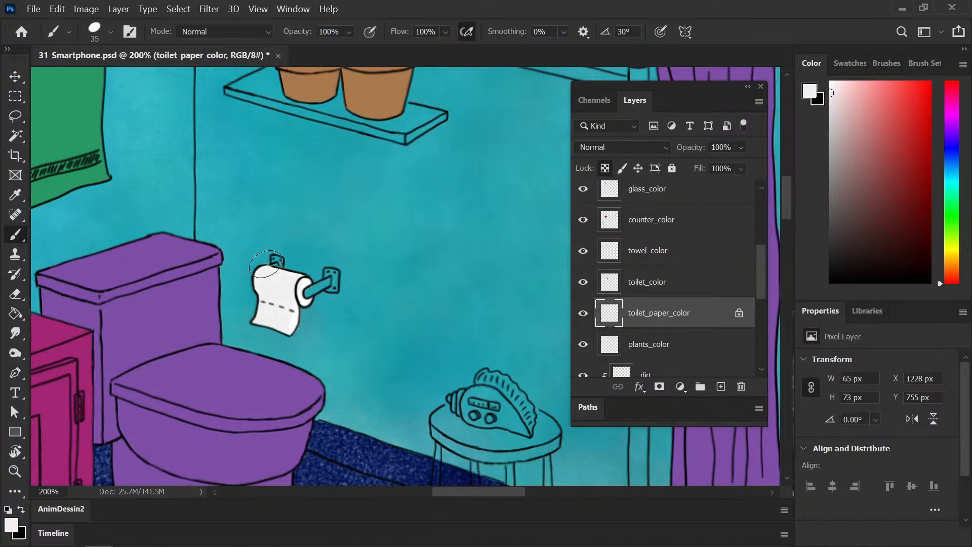
left_click_drag(265, 264, 269, 276)
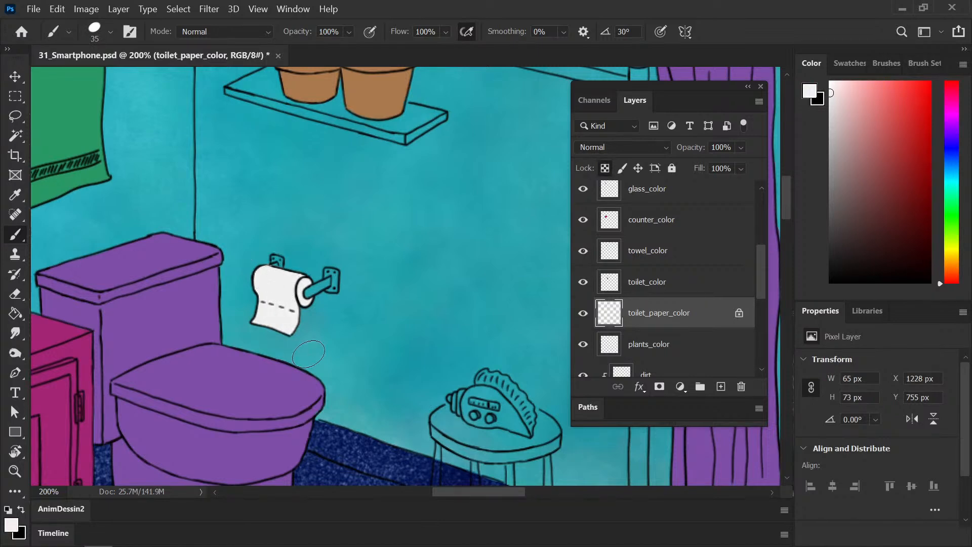
key("ctrl+s")
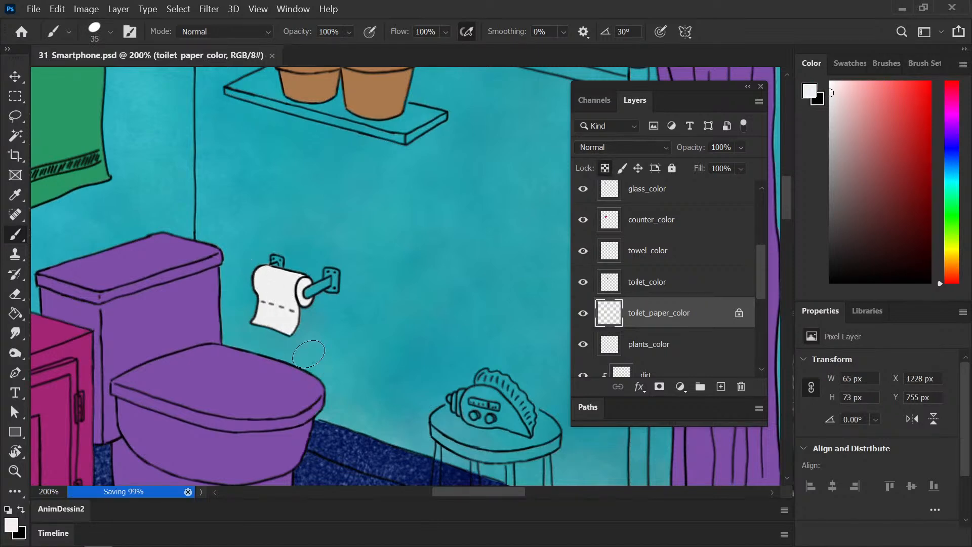
- Unlock toilet_paper_color's transparent pixels and add a new layer named stool_color directly above bathtub_color
key("bracketleft")
key("bracketleft")
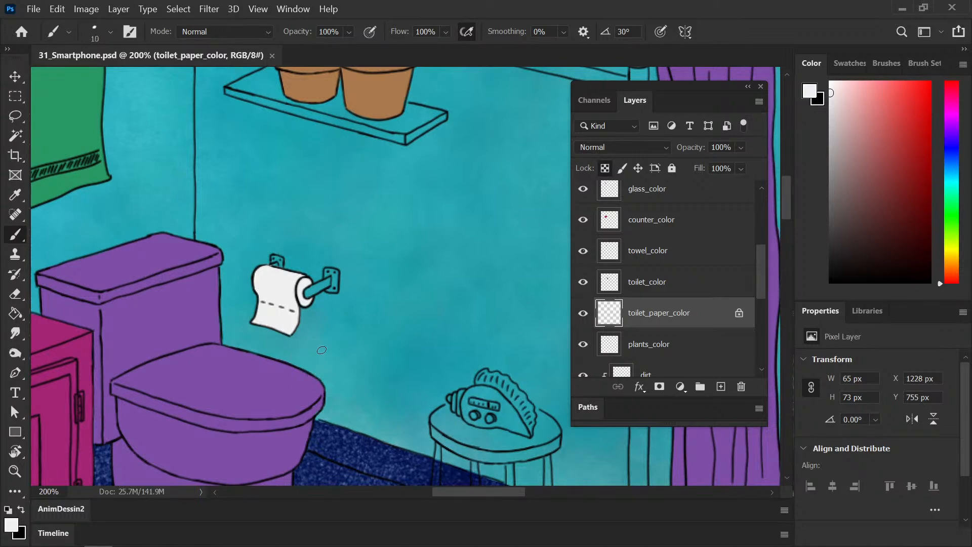
key("ctrl+minus")
key("ctrl+minus")
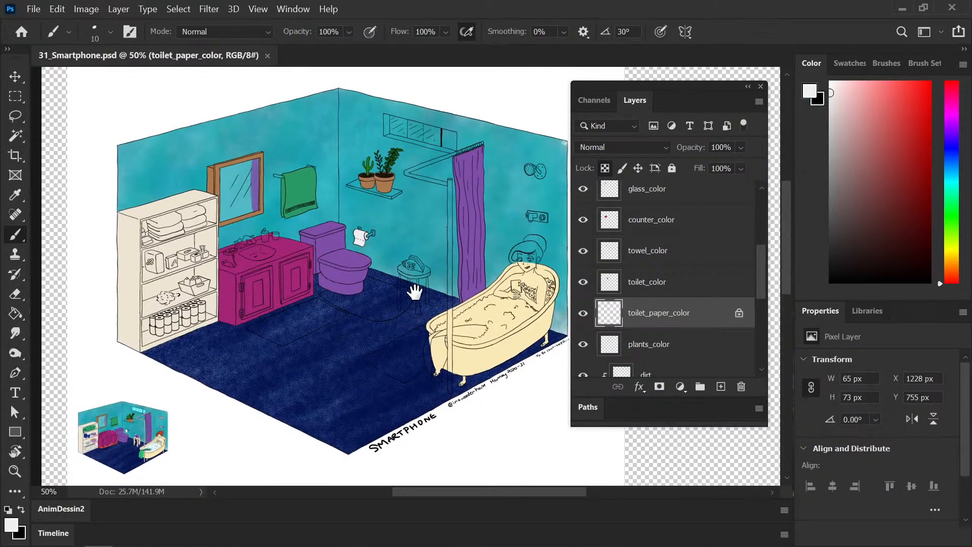
left_click_drag(411, 273, 388, 273)
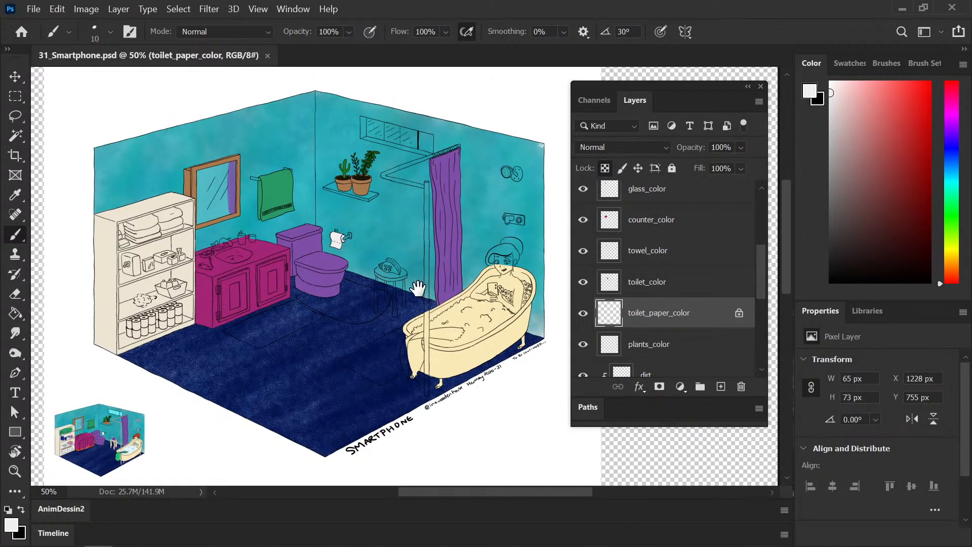
key("ctrl+plus")
key("ctrl+plus")
key("ctrl+plus")
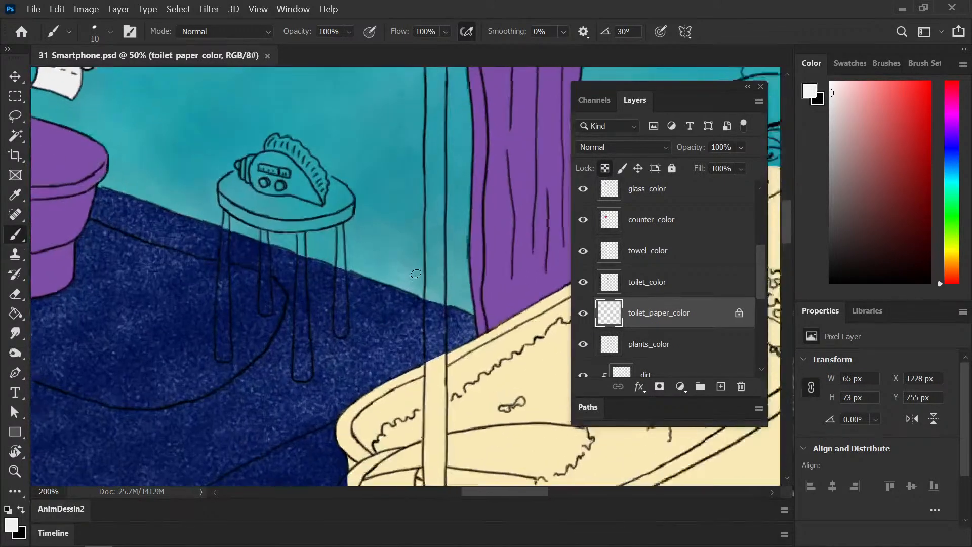
left_click(606, 169)
scroll(766, 277, "down", 5)
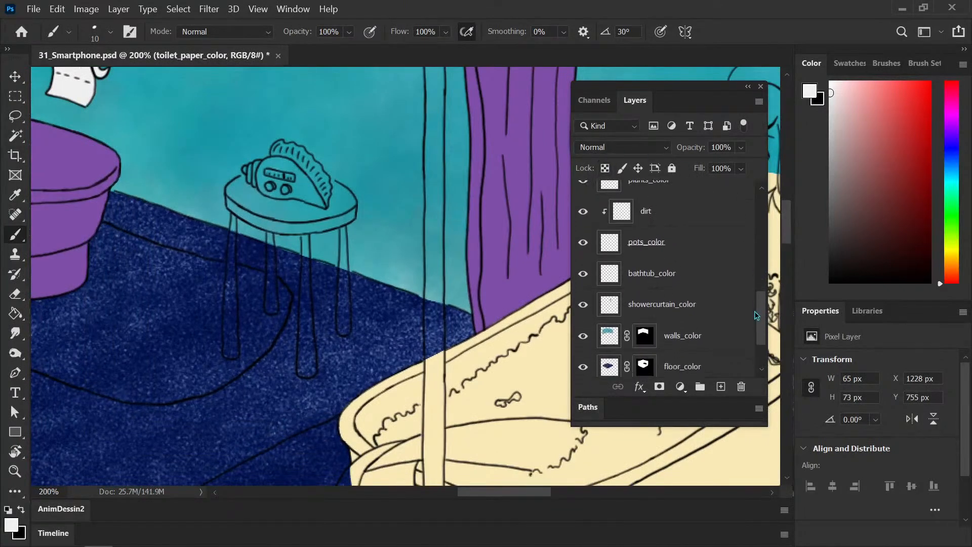
left_click(704, 300)
left_click(721, 387)
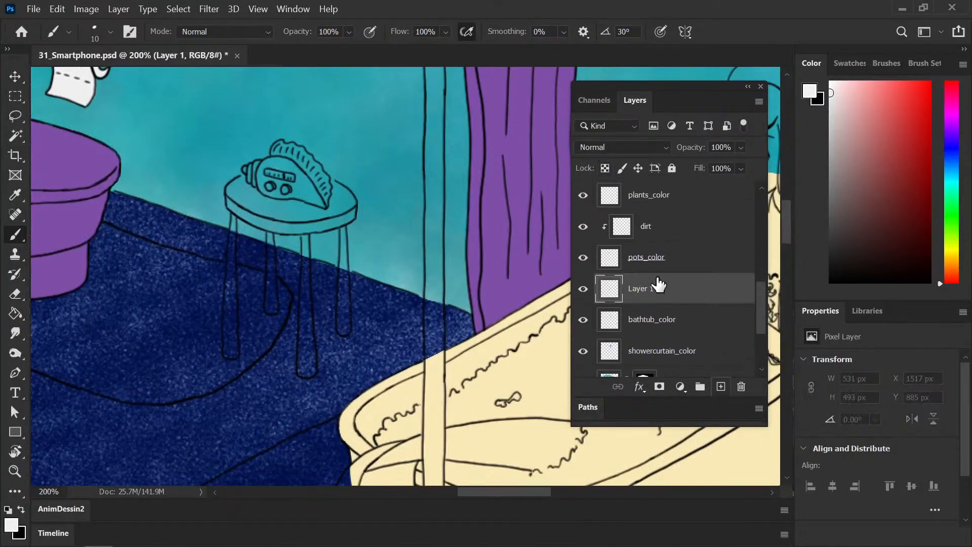
double_click(643, 288)
type("stool")
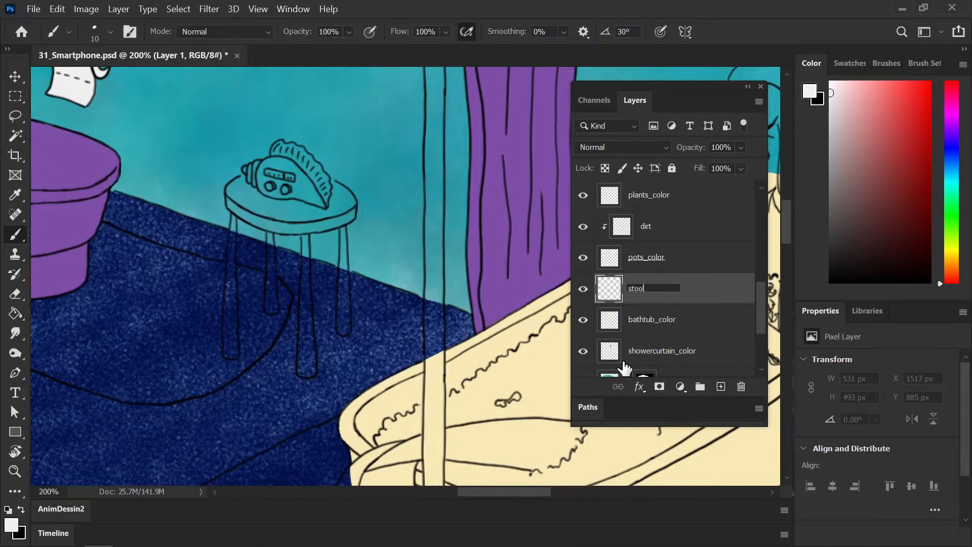
type("_color")
key("Return")
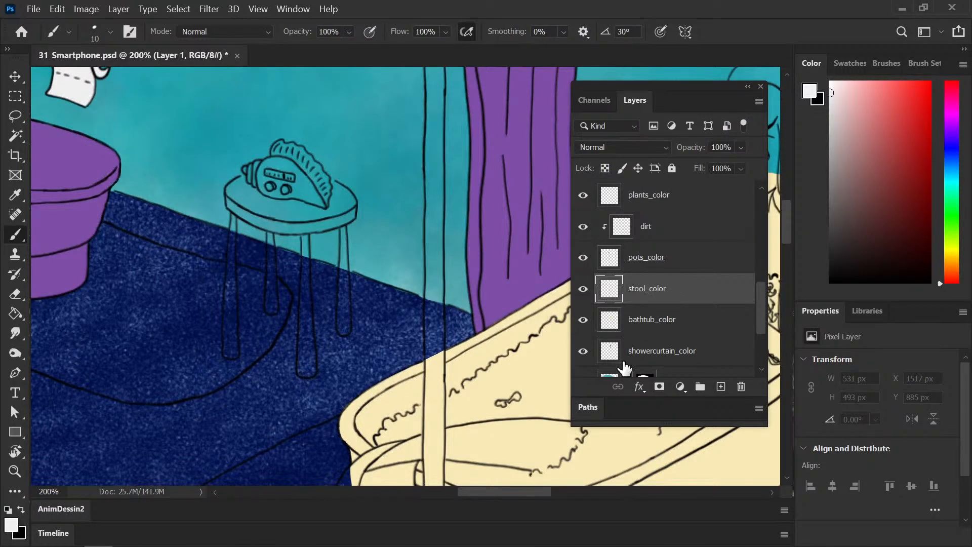
- Sample the stool's cream as background colour and the shell's purple as foreground colour from the small colour study
key("ctrl+minus")
key("ctrl+minus")
left_click_drag(241, 415, 424, 439)
key("ctrl+plus")
key("ctrl+plus")
key("ctrl+plus")
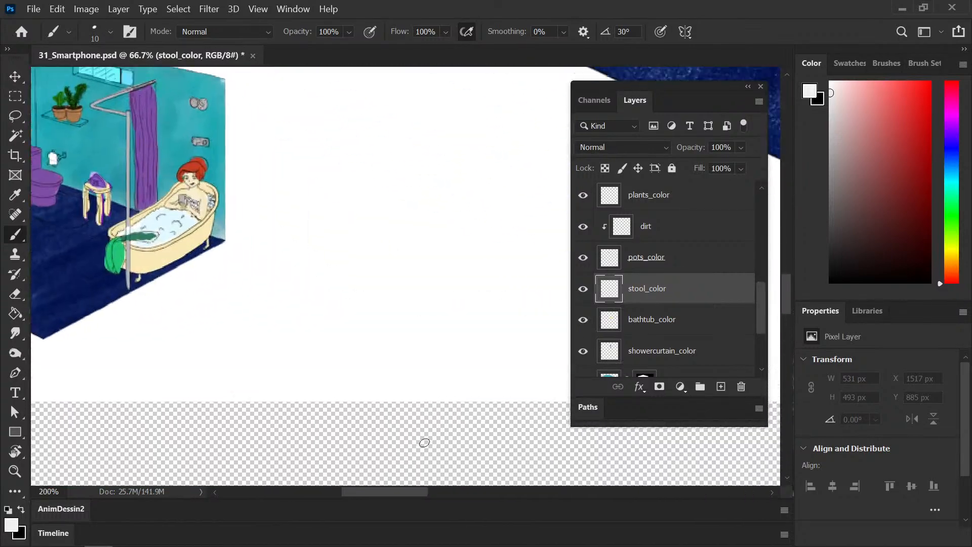
left_click_drag(211, 275, 341, 292)
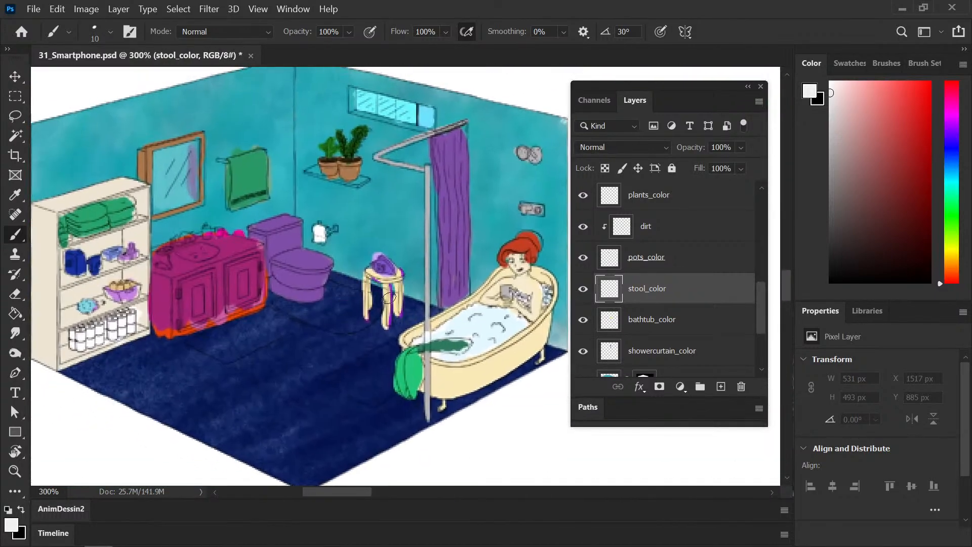
key("i")
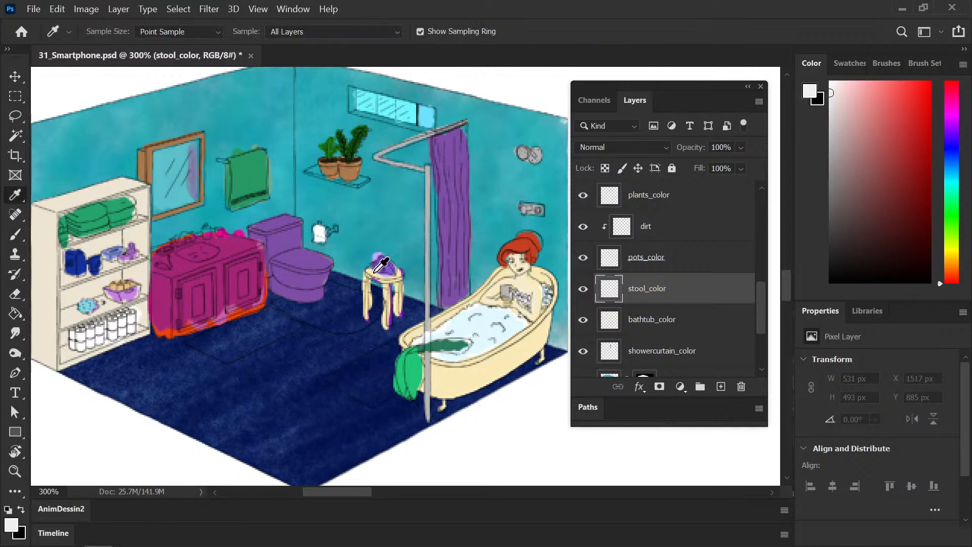
left_click(375, 272)
key("b")
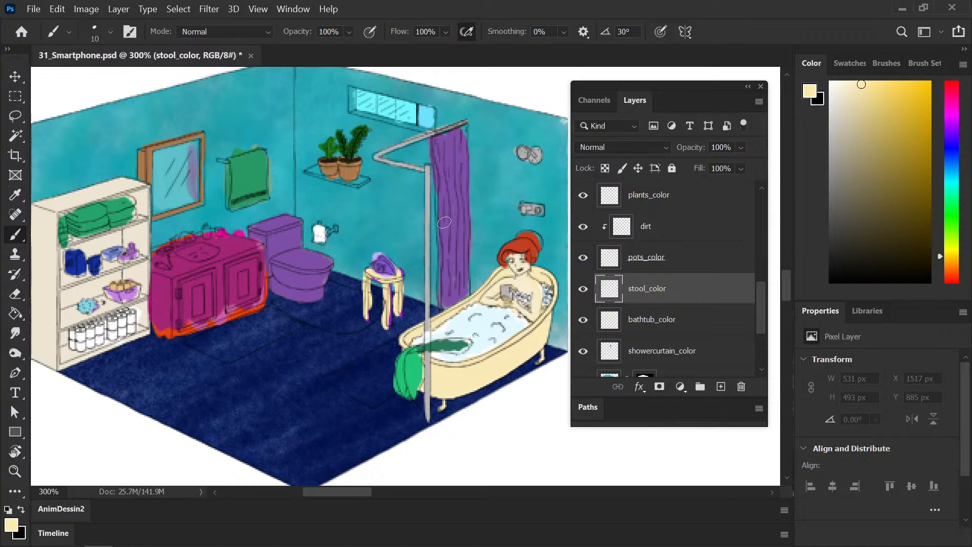
left_click_drag(435, 254, 413, 290)
key("x")
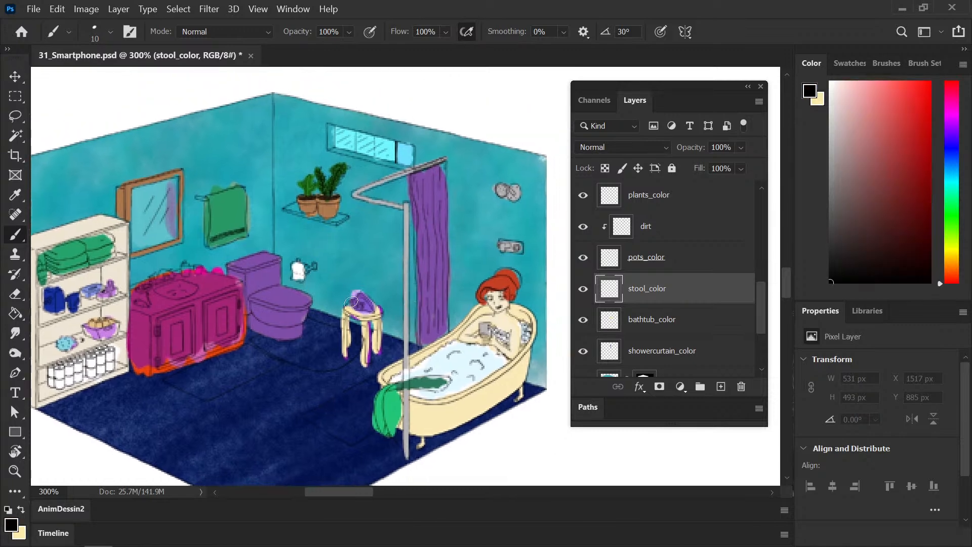
key("i")
left_click(370, 305)
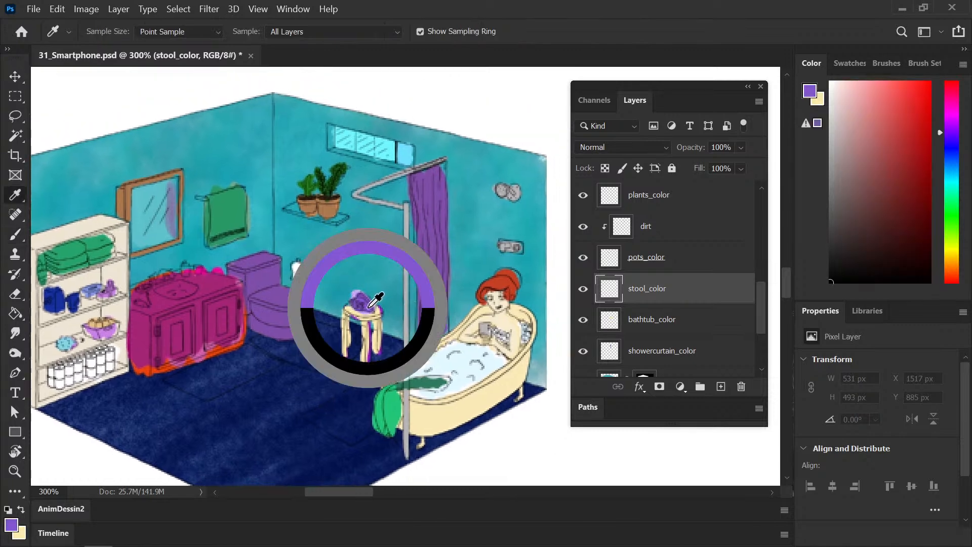
key("b")
- Add a new layer named shell_color above stool_color and paint a purple stroke on the shell's ridged crest
mouse_move(445, 178)
left_mouse_down()
mouse_move(243, 330)
mouse_move(188, 413)
left_mouse_up()
left_click_drag(471, 124, 206, 291)
left_click_drag(507, 243, 227, 334)
left_click_drag(212, 420, 417, 325)
left_click_drag(233, 380, 357, 311)
left_click(721, 386)
double_click(642, 288)
type("she")
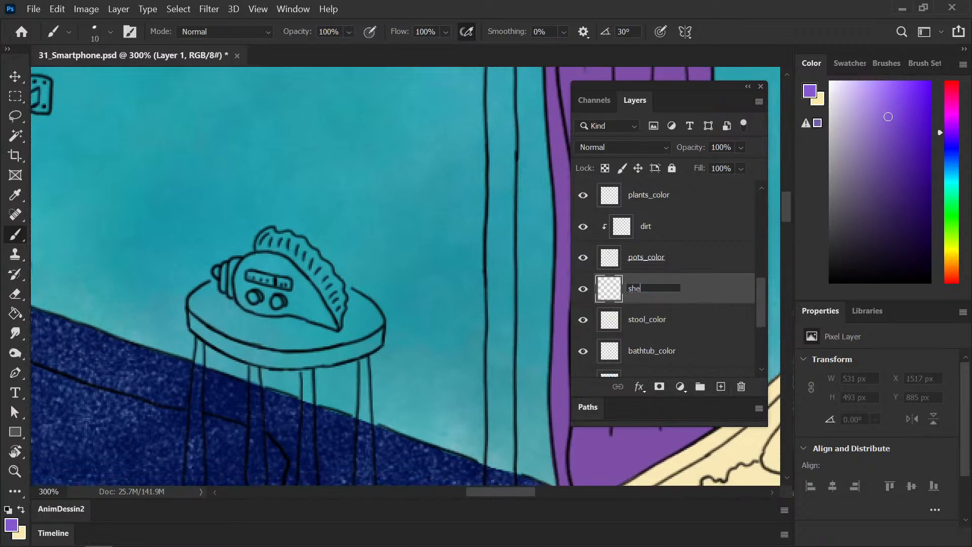
type("ll_color")
key("Return")
left_click_drag(294, 242, 321, 273)
- On stool_color, paint cream along the stool seat's rim and the upper part of its front-left leg
left_click(647, 321)
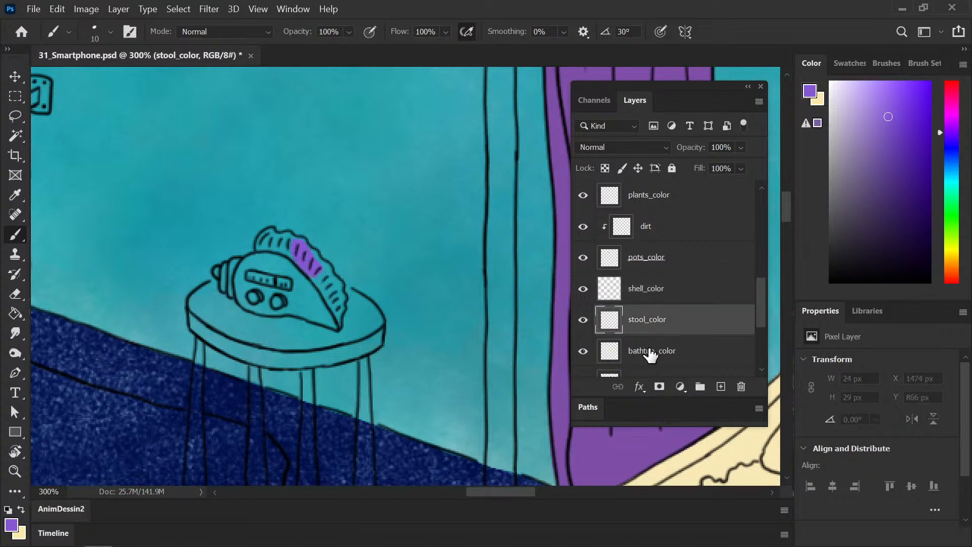
key("x")
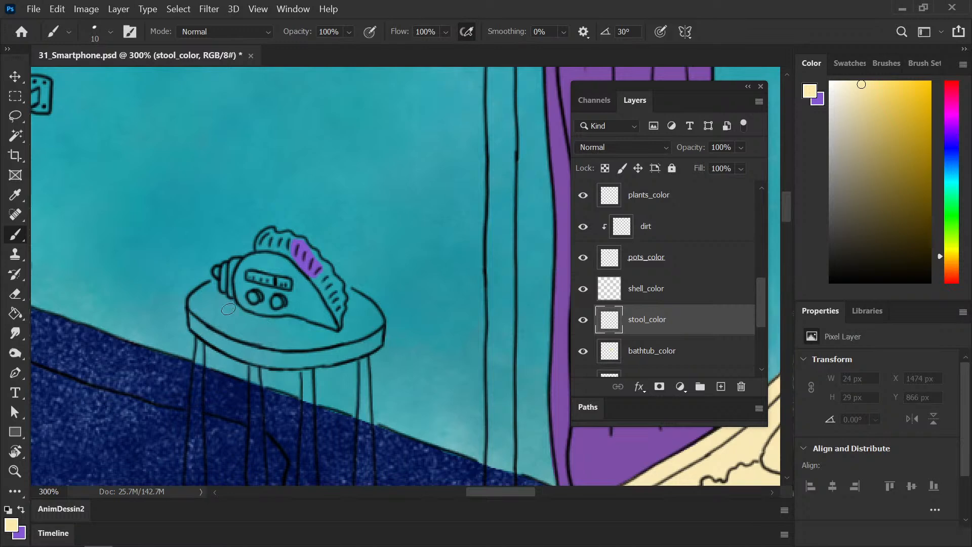
mouse_move(194, 298)
left_mouse_down()
mouse_move(253, 274)
mouse_move(347, 299)
mouse_move(327, 286)
mouse_move(382, 324)
mouse_move(379, 344)
left_mouse_up()
key("e")
key("b")
mouse_move(191, 300)
left_mouse_down()
mouse_move(198, 339)
mouse_move(211, 271)
mouse_move(202, 233)
mouse_move(176, 258)
mouse_move(173, 390)
left_mouse_up()
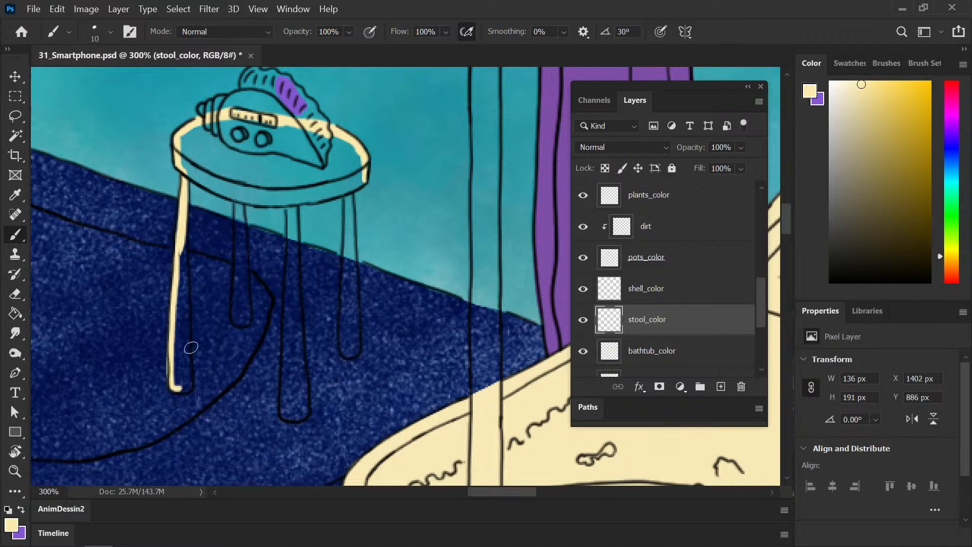
key("ctrl+z")
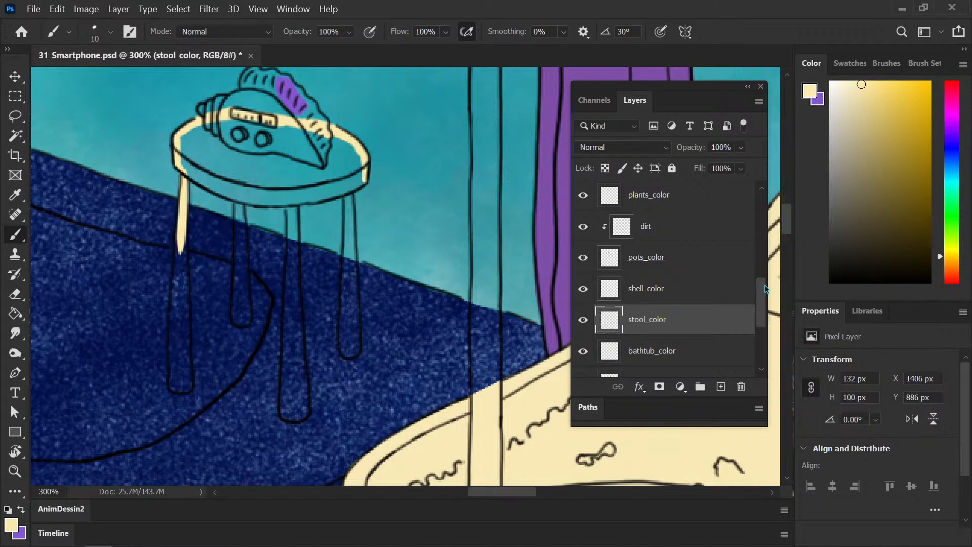
- Hide the floor_color layer and paint the stool's two left legs and the adjoining seat edge in cream
left_click_drag(766, 287, 765, 325)
left_click(583, 300)
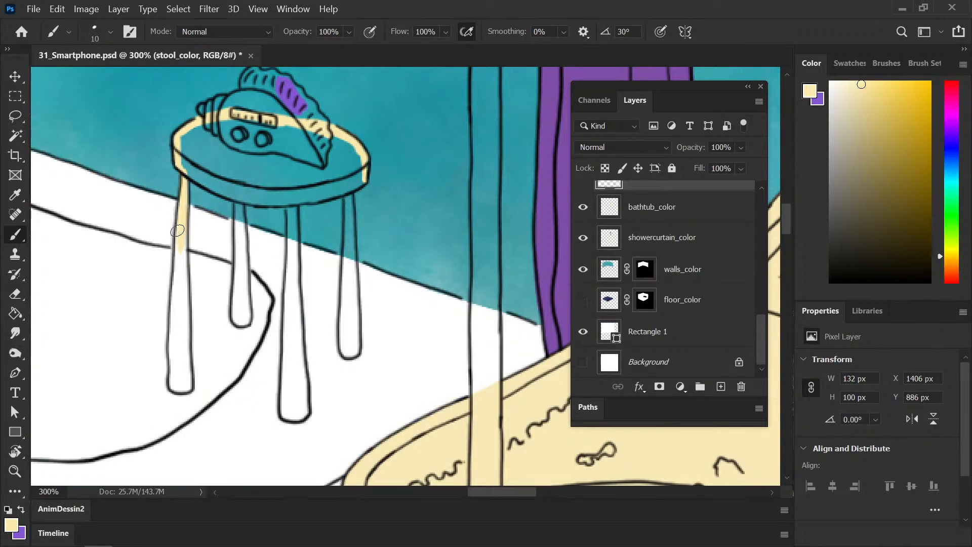
mouse_move(179, 230)
left_mouse_down()
mouse_move(176, 380)
mouse_move(183, 223)
left_mouse_up()
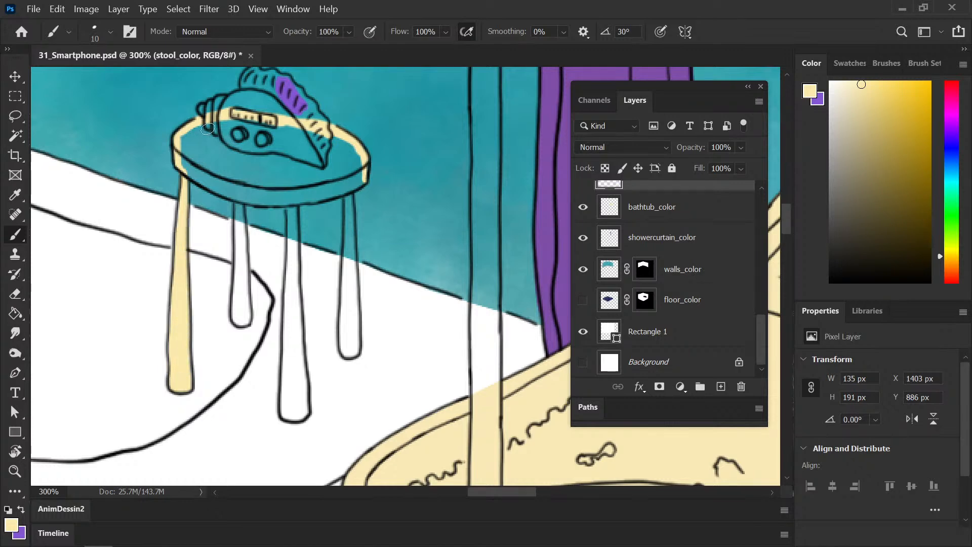
mouse_move(188, 171)
left_mouse_down()
mouse_move(210, 184)
mouse_move(195, 162)
mouse_move(218, 183)
mouse_move(207, 181)
mouse_move(239, 217)
mouse_move(237, 238)
mouse_move(236, 193)
mouse_move(245, 316)
mouse_move(238, 278)
left_mouse_up()
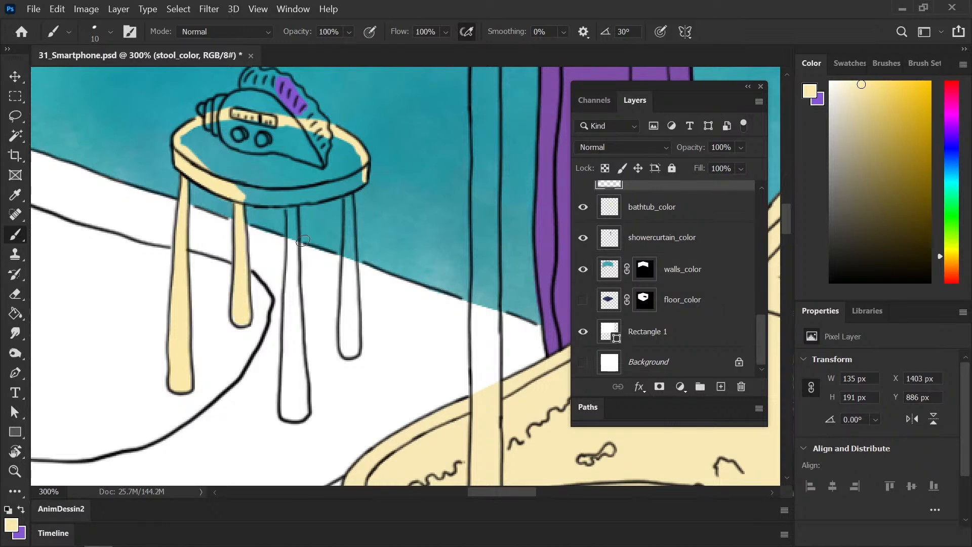
- Paint the stool seat's side band and the front edge of its top in cream
left_click_drag(241, 199, 299, 200)
key("e")
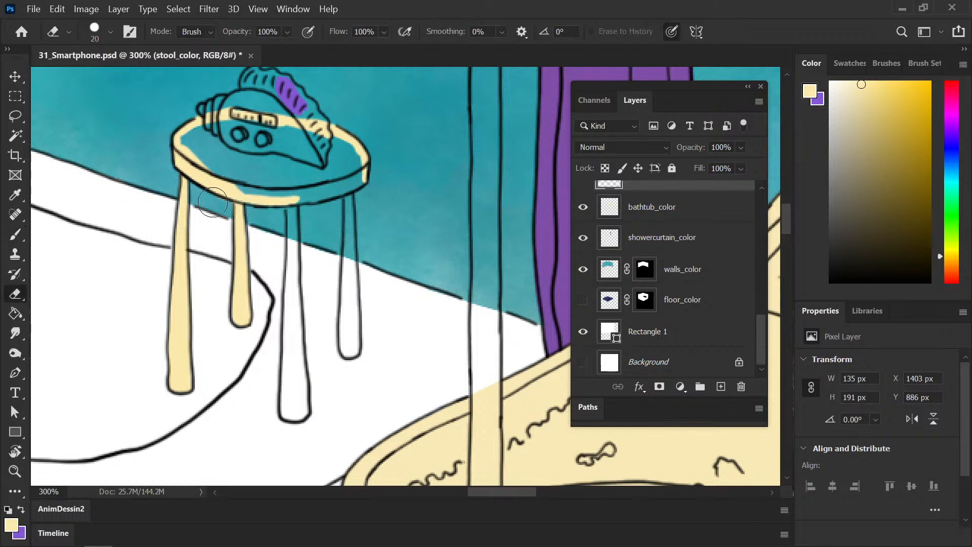
key("b")
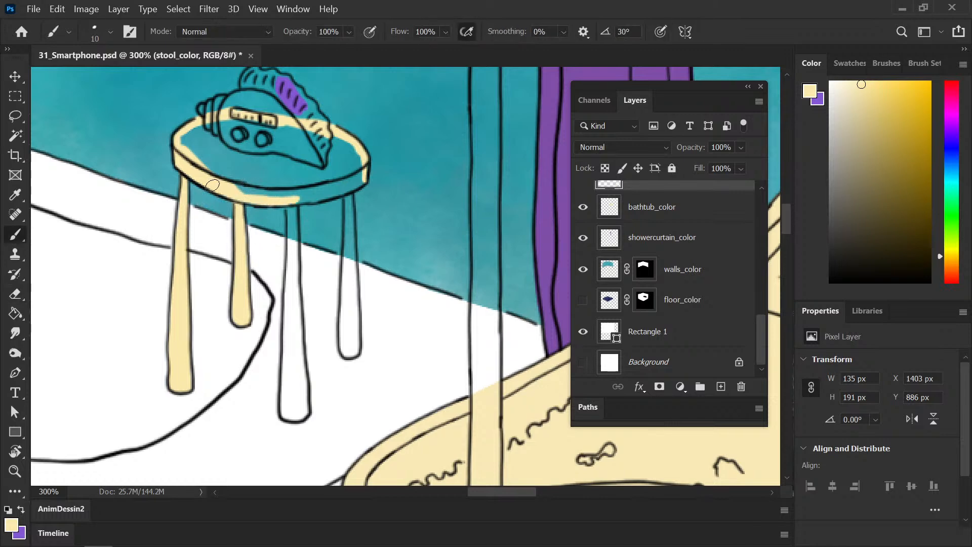
mouse_move(213, 186)
left_mouse_down()
mouse_move(309, 200)
mouse_move(357, 182)
left_mouse_up()
mouse_move(358, 181)
left_mouse_down()
mouse_move(228, 189)
mouse_move(317, 186)
left_mouse_up()
mouse_move(317, 186)
left_mouse_down()
mouse_move(227, 189)
mouse_move(240, 175)
mouse_move(339, 178)
mouse_move(361, 166)
left_mouse_up()
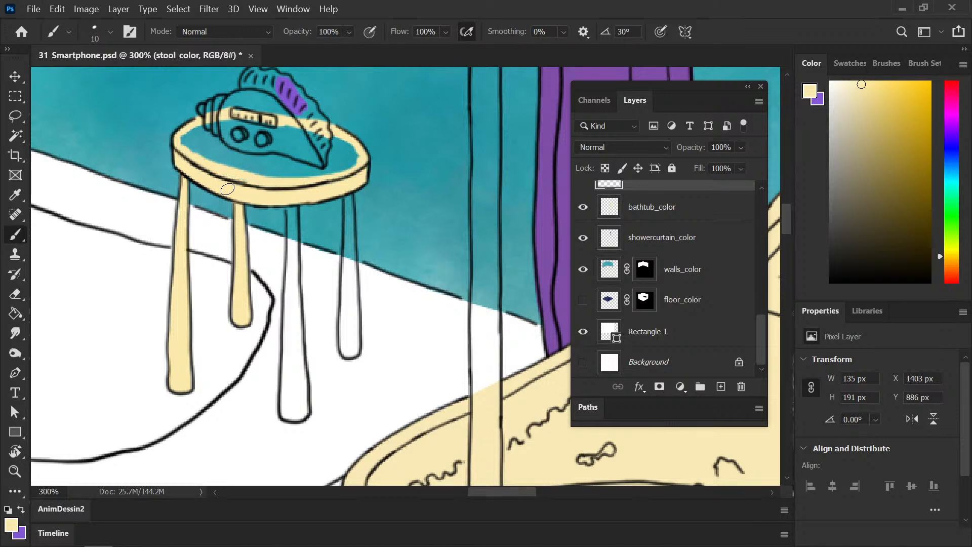
- Paint the stool's two right legs in cream and show the floor_color layer again
left_click_drag(291, 206, 285, 396)
left_click_drag(286, 315, 288, 343)
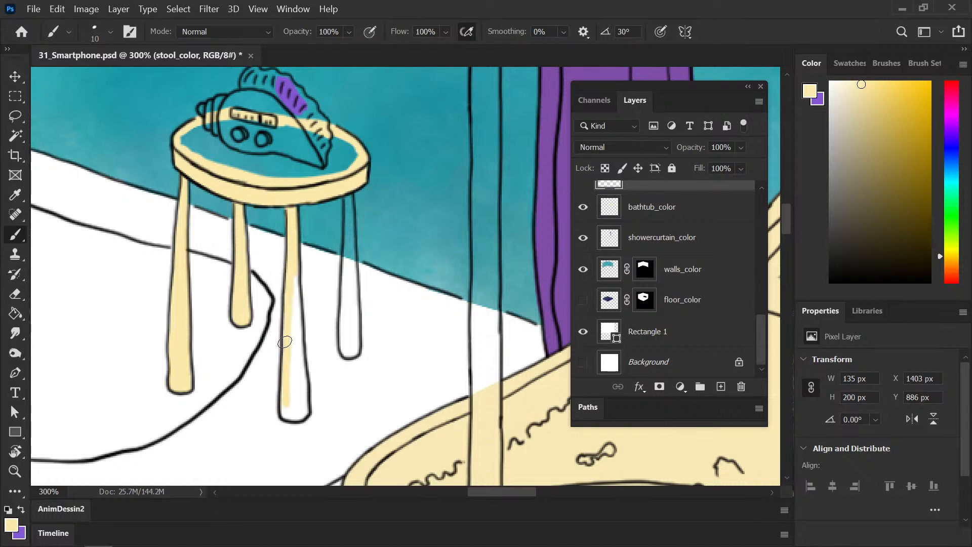
mouse_move(284, 342)
left_mouse_down()
mouse_move(296, 397)
mouse_move(295, 354)
mouse_move(291, 390)
left_mouse_up()
left_click(293, 269, "shift")
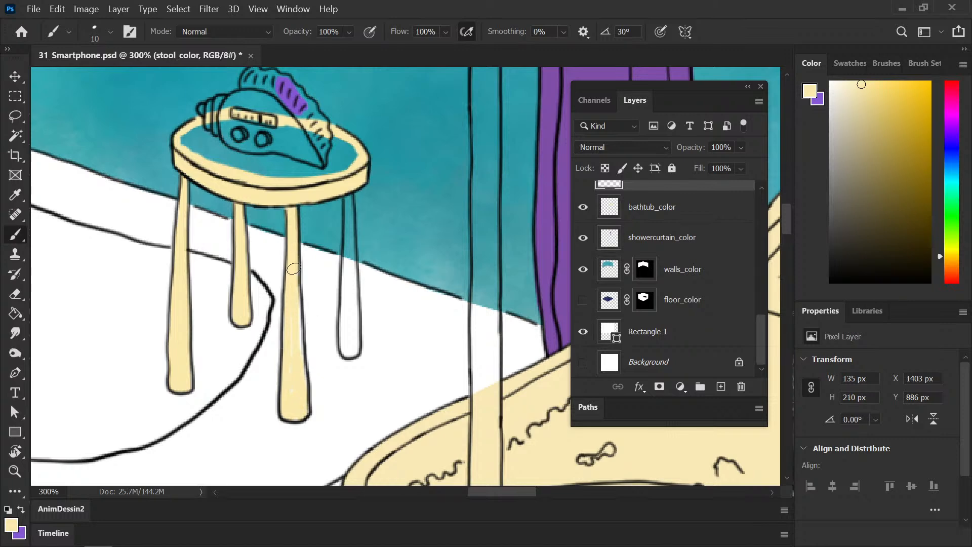
left_click_drag(344, 293, 352, 350)
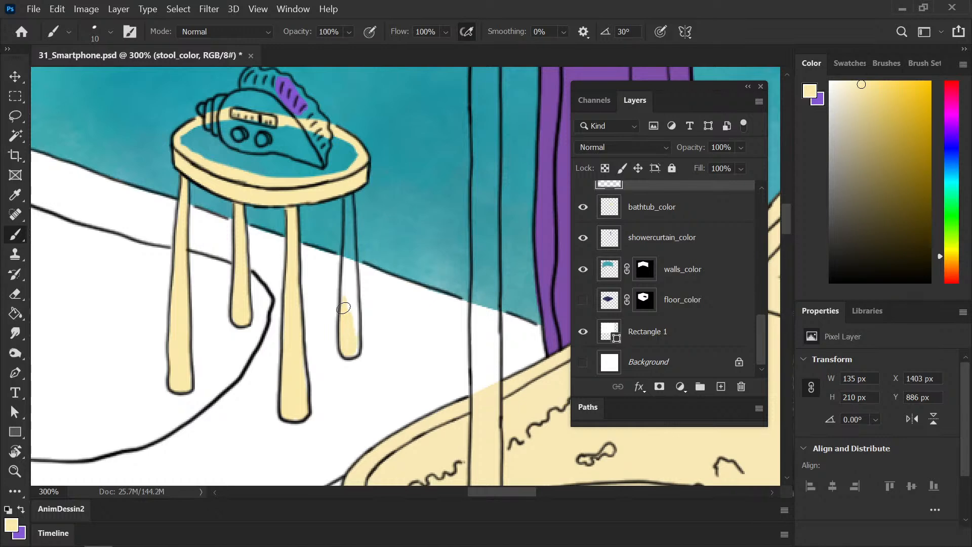
mouse_move(343, 308)
left_mouse_down()
mouse_move(349, 357)
mouse_move(311, 346)
left_mouse_up()
key("ctrl+z")
left_click_drag(347, 203, 349, 288)
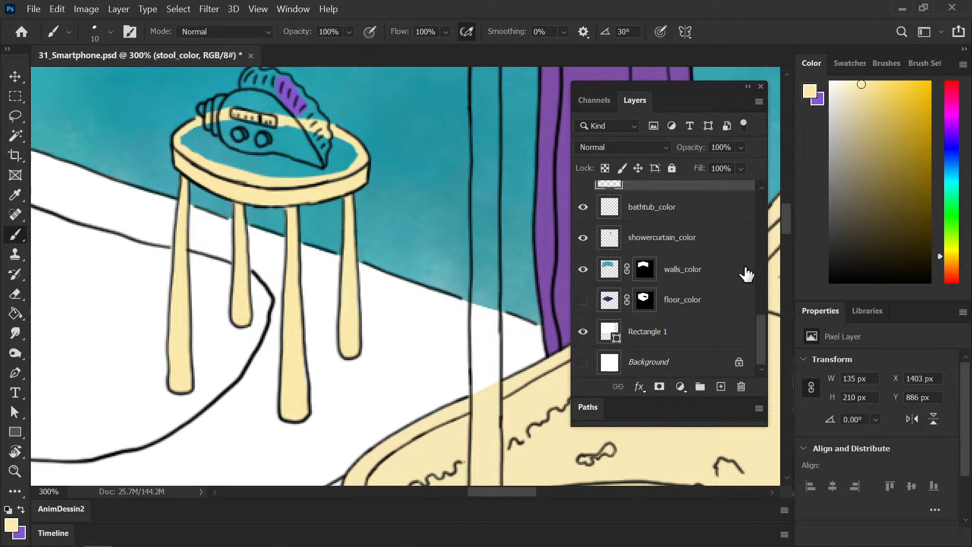
left_click(583, 300)
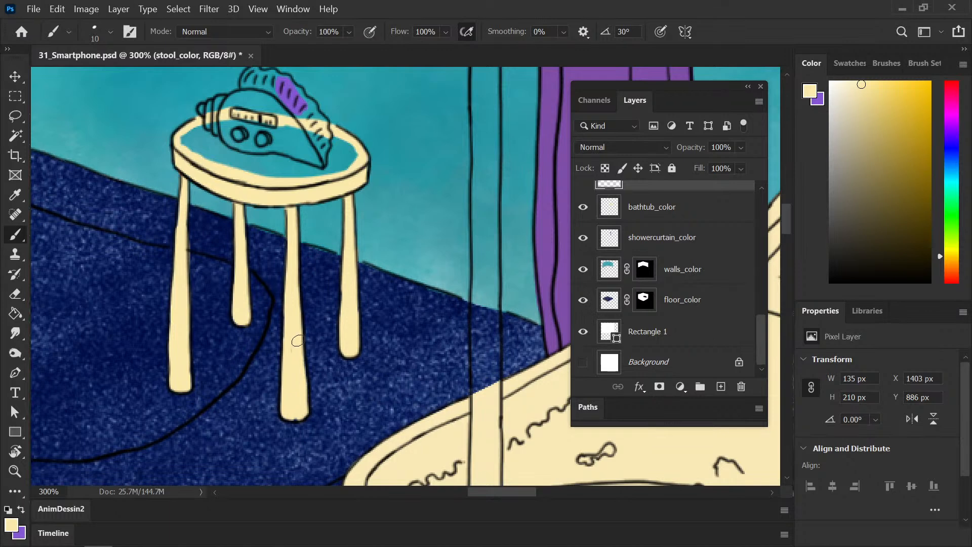
- Touch up the stool's legs and fill the rest of the seat top with cream using a size 20 brush
left_click_drag(293, 413, 295, 415)
left_click_drag(184, 381, 184, 352)
key("e")
key("b")
mouse_move(186, 134)
left_mouse_down()
mouse_move(267, 128)
mouse_move(338, 139)
mouse_move(314, 152)
mouse_move(253, 137)
left_mouse_up()
key("]")
key("]")
mouse_move(195, 146)
left_mouse_down()
mouse_move(241, 160)
mouse_move(297, 147)
mouse_move(267, 167)
mouse_move(277, 170)
mouse_move(314, 152)
left_mouse_up()
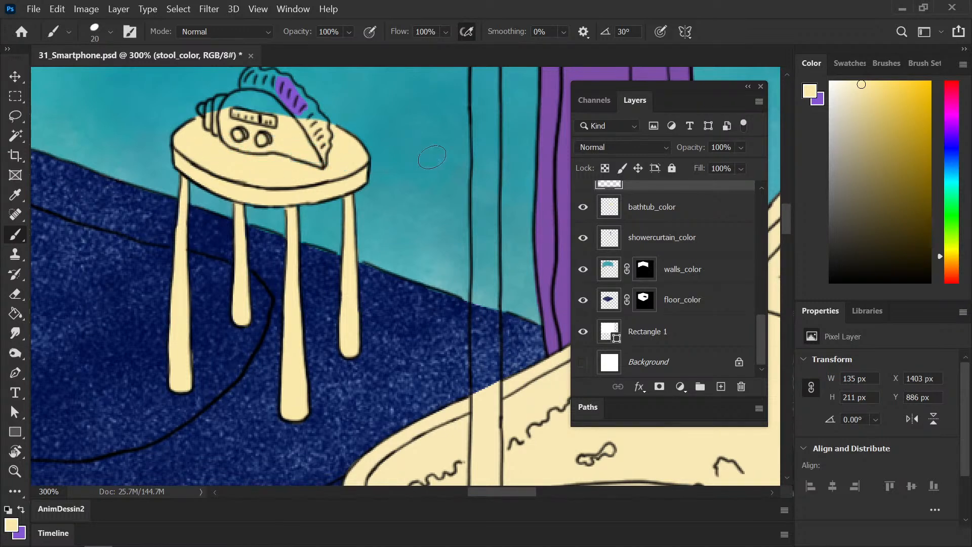
- On shell_color, paint the shell's crest, spiral tip and body outline in purple with a size 9 brush
left_click_drag(763, 342, 761, 298)
left_click(662, 282)
key("x")
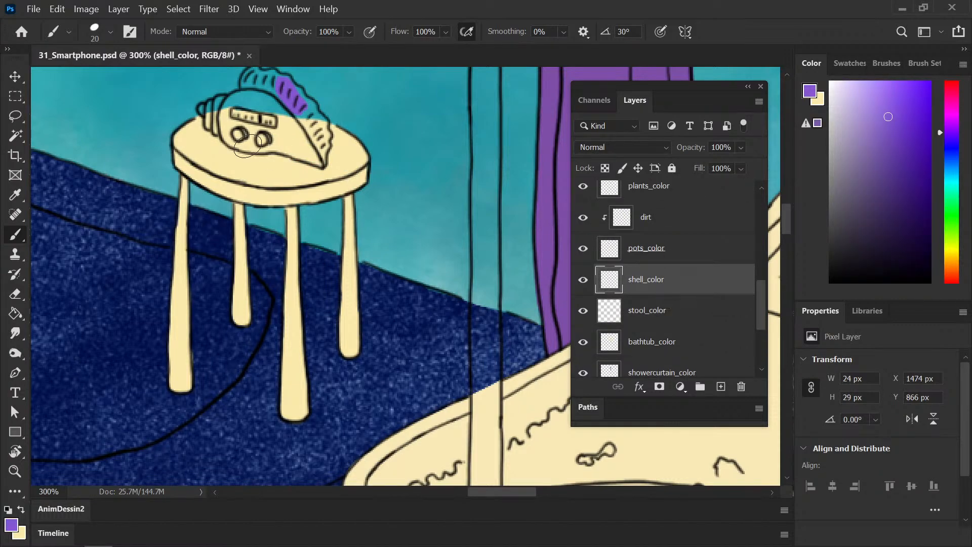
key("ctrl+plus")
left_click_drag(239, 178, 378, 368)
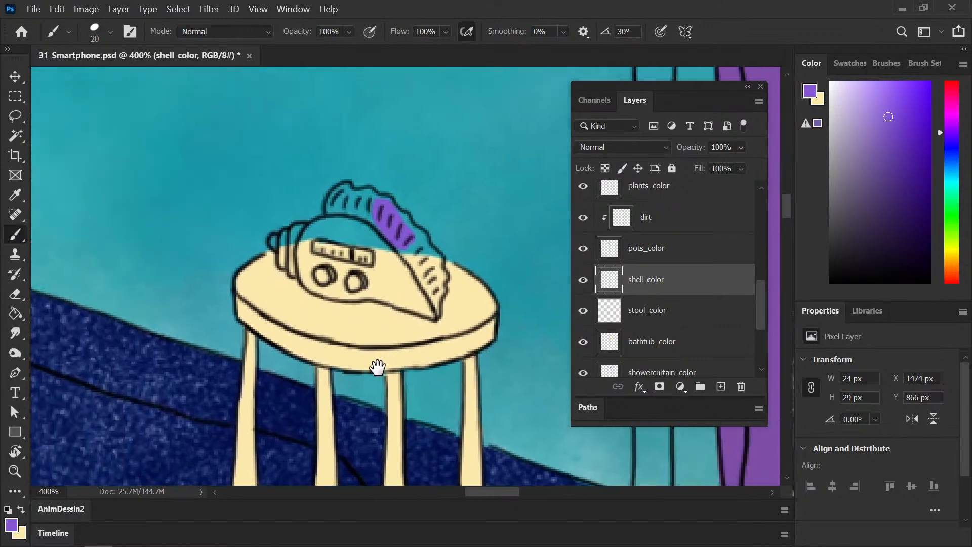
key("ctrl+plus")
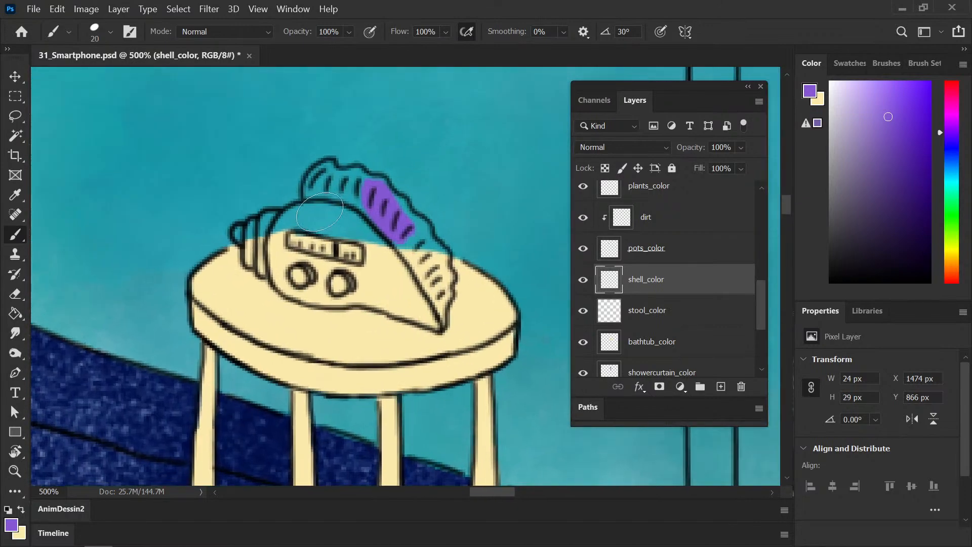
key("bracketleft")
key("bracketleft")
mouse_move(324, 169)
left_mouse_down()
mouse_move(309, 200)
mouse_move(330, 174)
mouse_move(357, 180)
mouse_move(344, 220)
mouse_move(374, 176)
left_mouse_up()
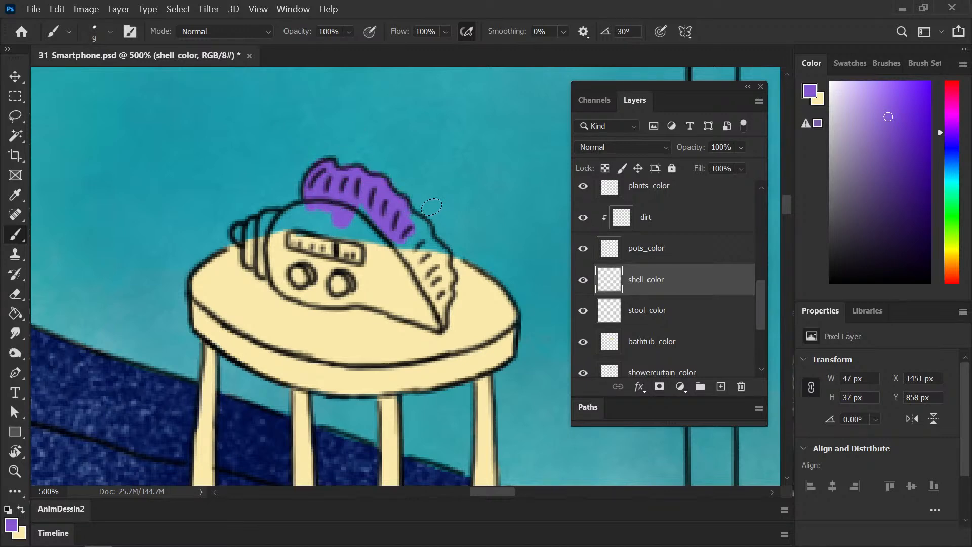
mouse_move(408, 215)
left_mouse_down()
mouse_move(444, 256)
mouse_move(444, 292)
mouse_move(447, 277)
mouse_move(430, 301)
left_mouse_up()
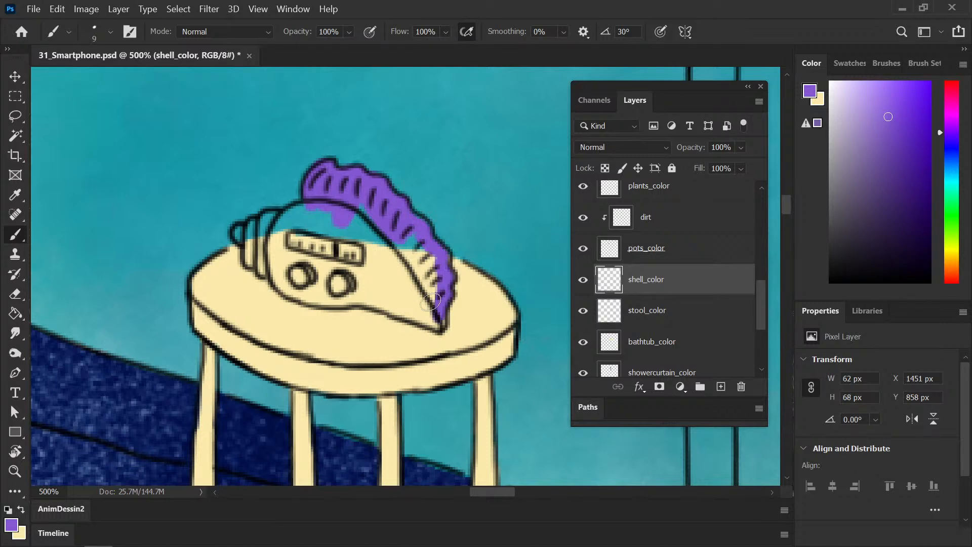
mouse_move(242, 232)
left_mouse_down()
mouse_move(299, 211)
mouse_move(249, 244)
mouse_move(251, 263)
mouse_move(264, 238)
mouse_move(263, 271)
mouse_move(248, 234)
mouse_move(298, 298)
mouse_move(430, 314)
left_mouse_up()
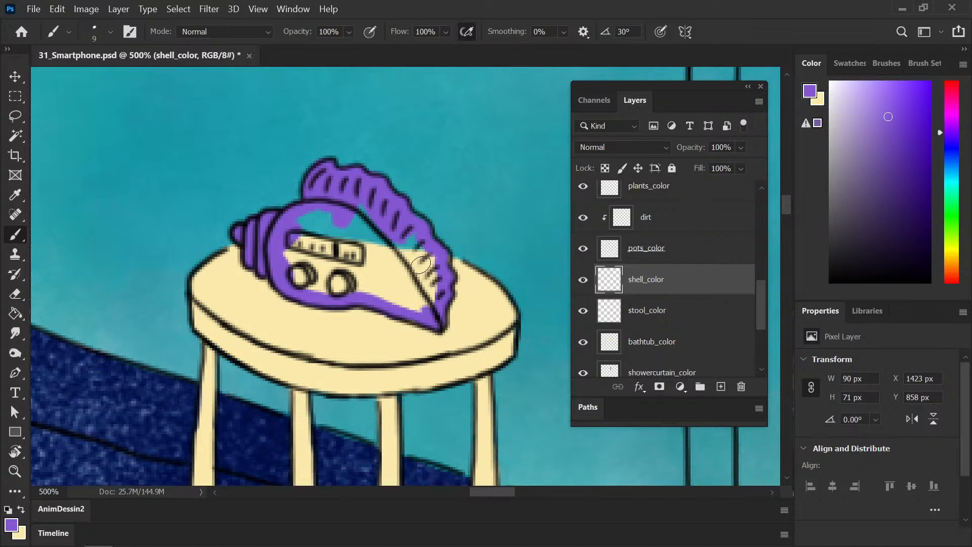
- Magic Wand-select the shell's unpainted interior, expand the selection, fill it with purple, deselect, and save the file
key("w")
left_click(391, 260)
left_click(179, 9)
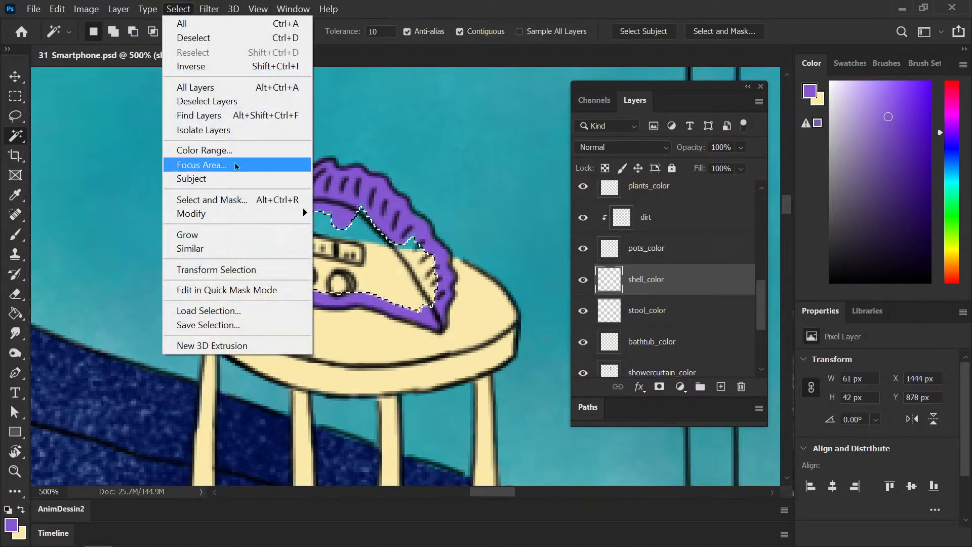
mouse_move(213, 213)
left_click(124, 245)
left_click(380, 350)
key("g")
left_click(359, 259)
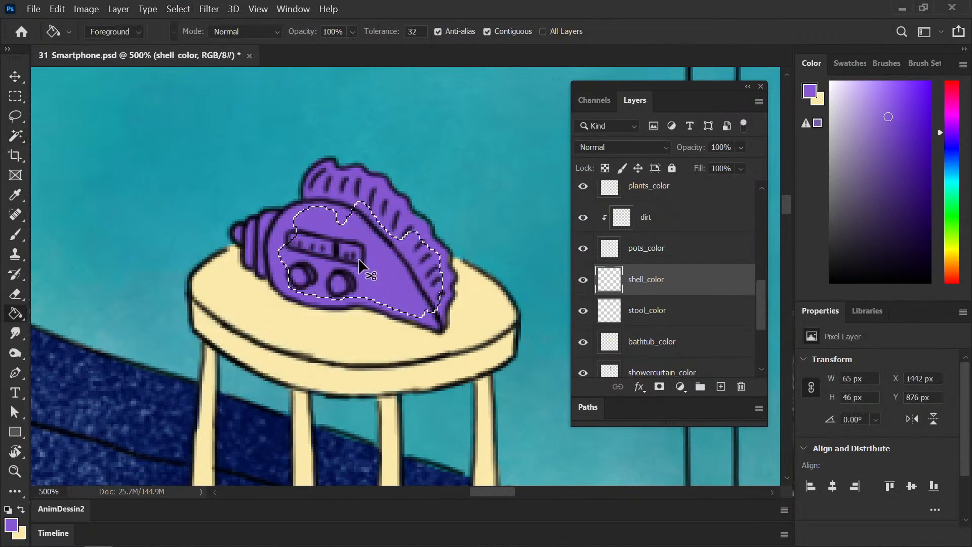
key("ctrl+d")
key("ctrl+s")
key("b")
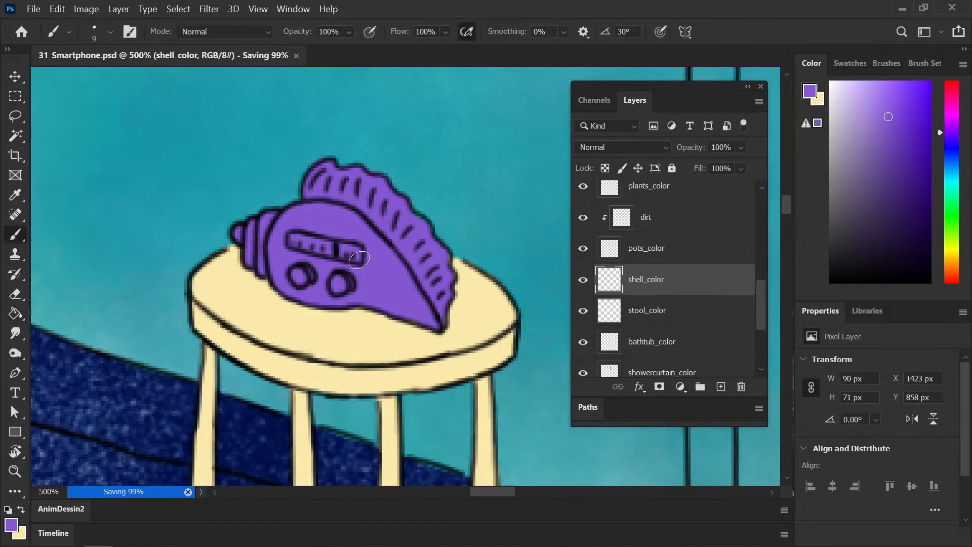
- Examine the whole illustration alongside the small colour study to compare which objects are coloured
key("ctrl+minus")
key("ctrl+minus")
key("ctrl+minus")
key("ctrl+minus")
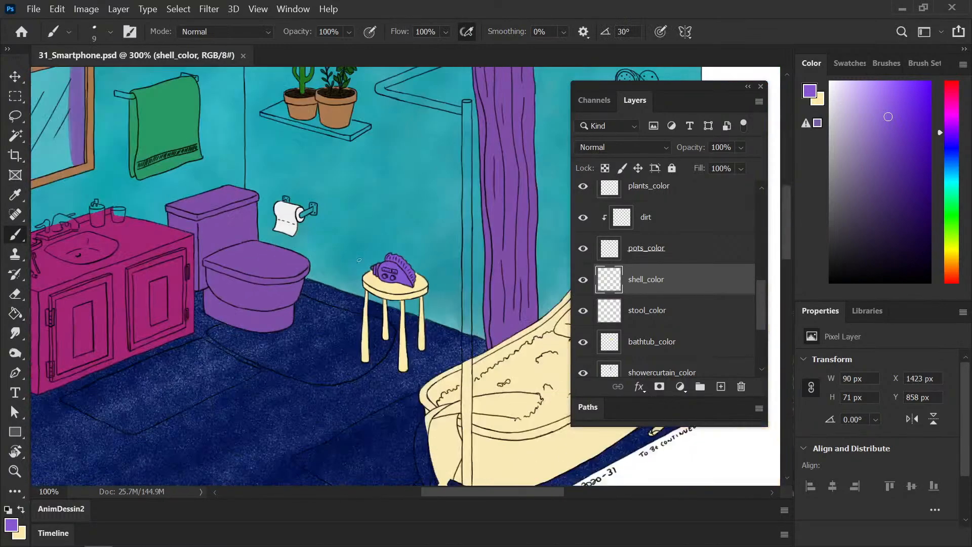
key("ctrl+minus")
key("ctrl+minus")
left_click_drag(389, 349, 367, 332)
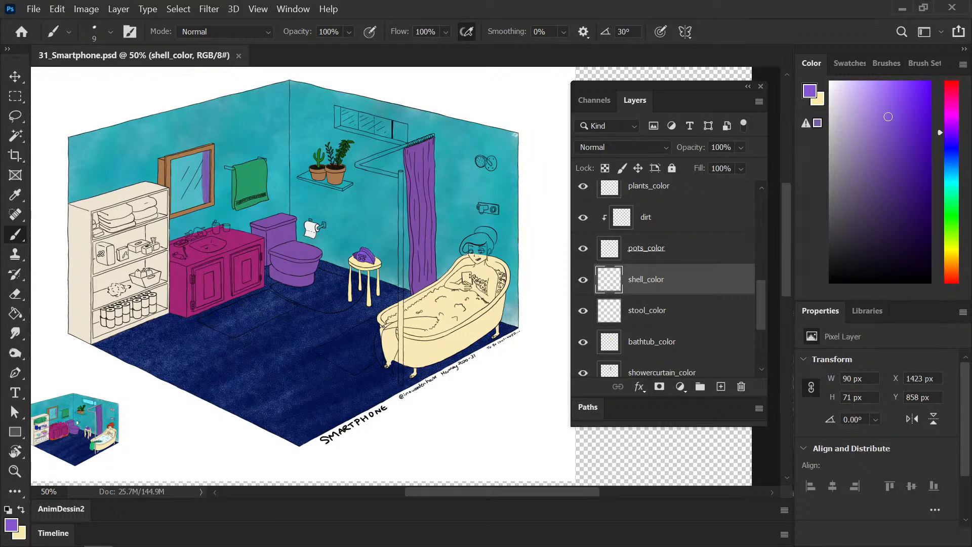
key("ctrl+plus")
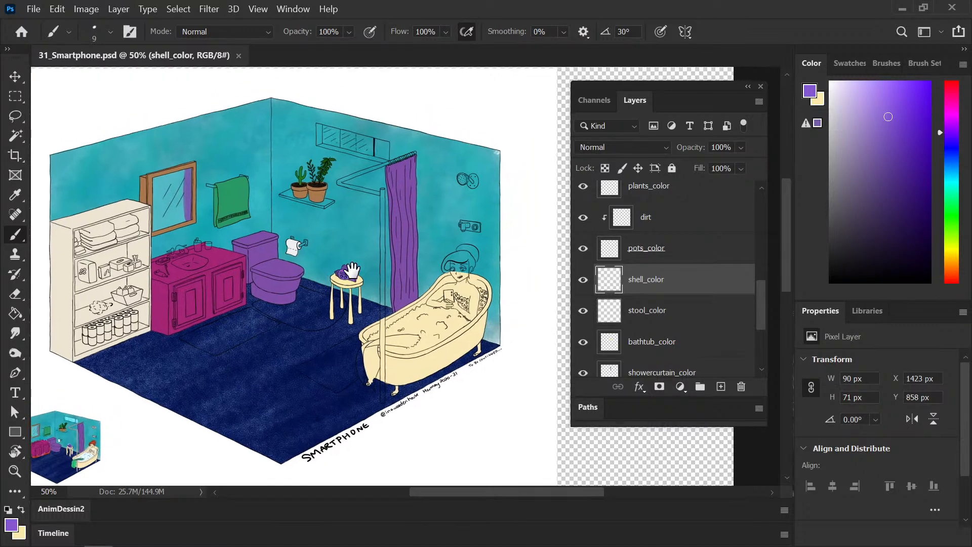
key("ctrl+minus")
key("ctrl+minus")
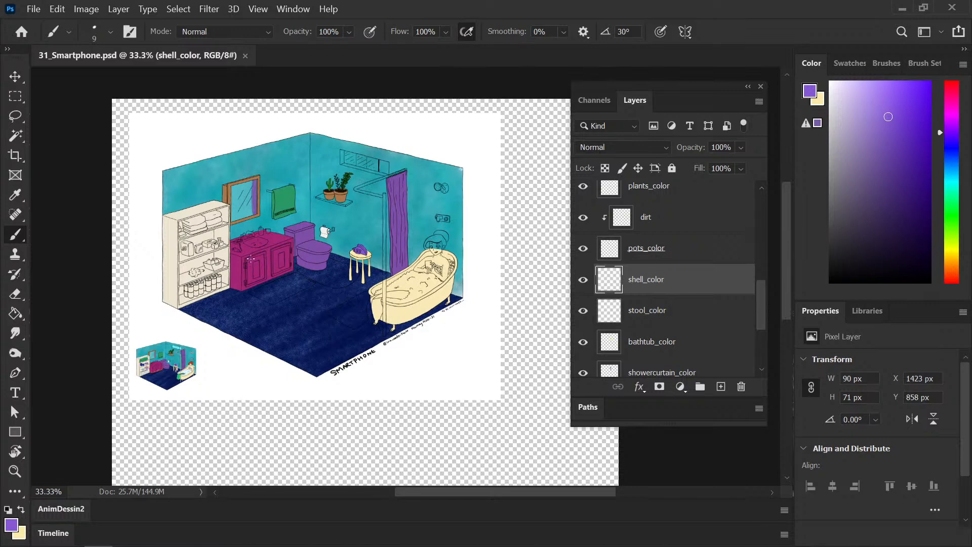
- Sample the sink cabinet's magenta from the small colour study as the foreground colour
scroll(284, 330, "up", 1)
left_click_drag(238, 400, 397, 304)
scroll(391, 315, "up", 2)
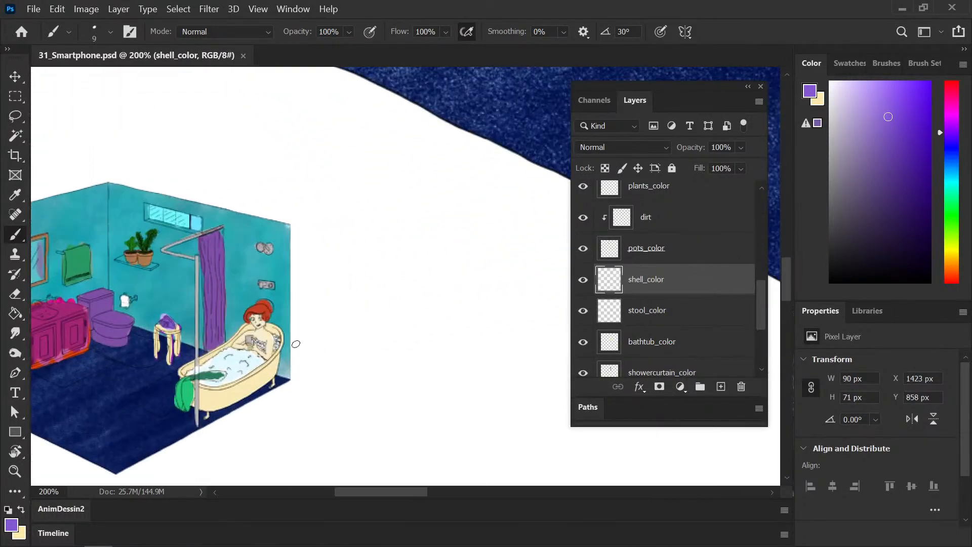
left_click_drag(234, 348, 368, 307)
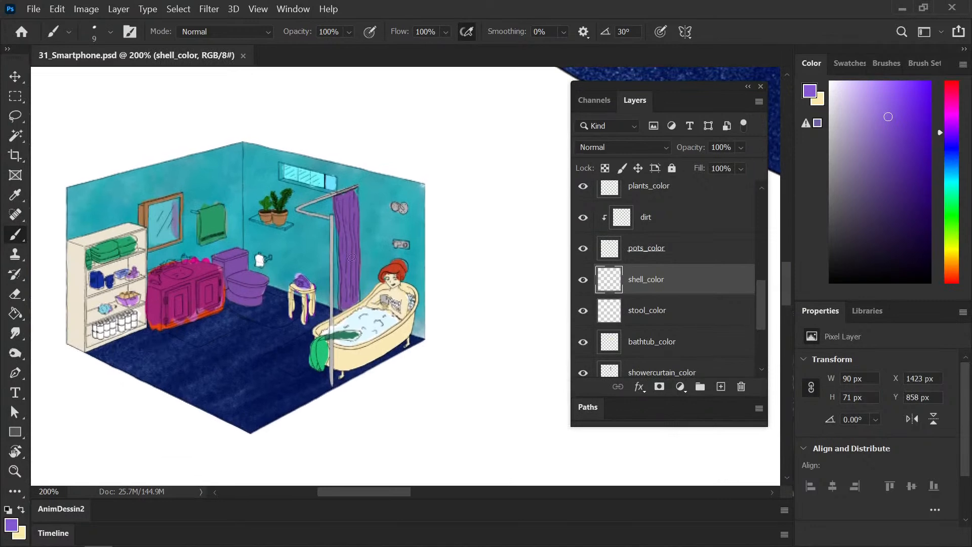
key("i")
left_click(207, 264)
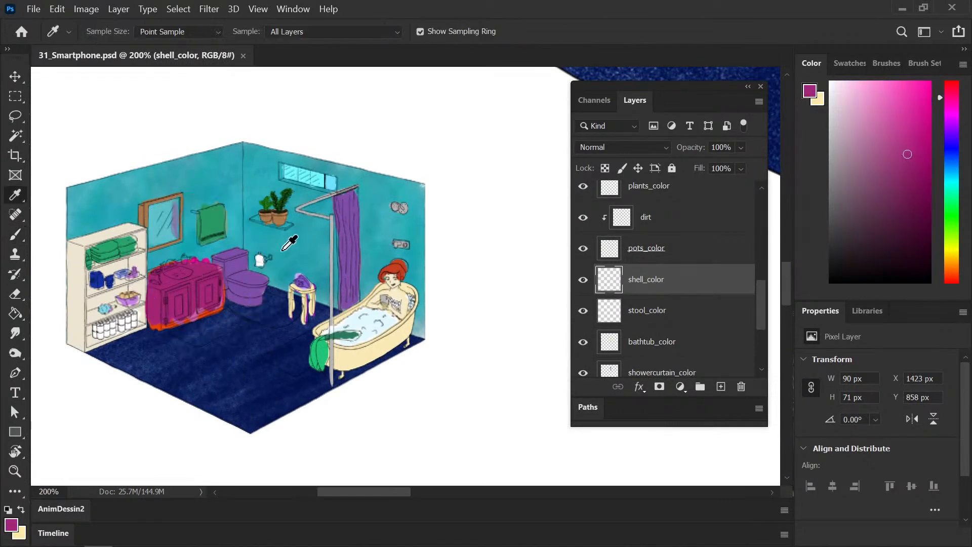
- Open the brush settings with the Brush tool active and bring the Color panel back into view
key("F5")
key("b")
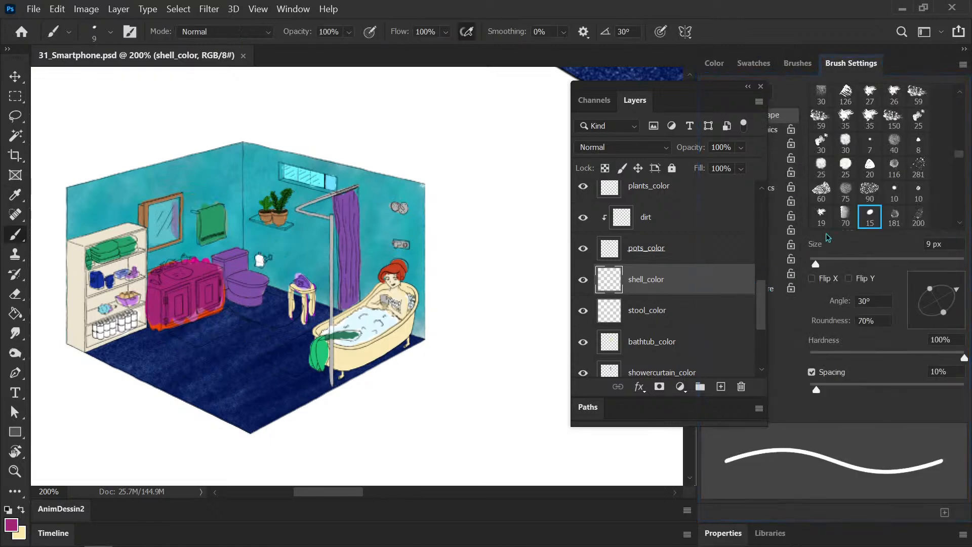
left_click(964, 50)
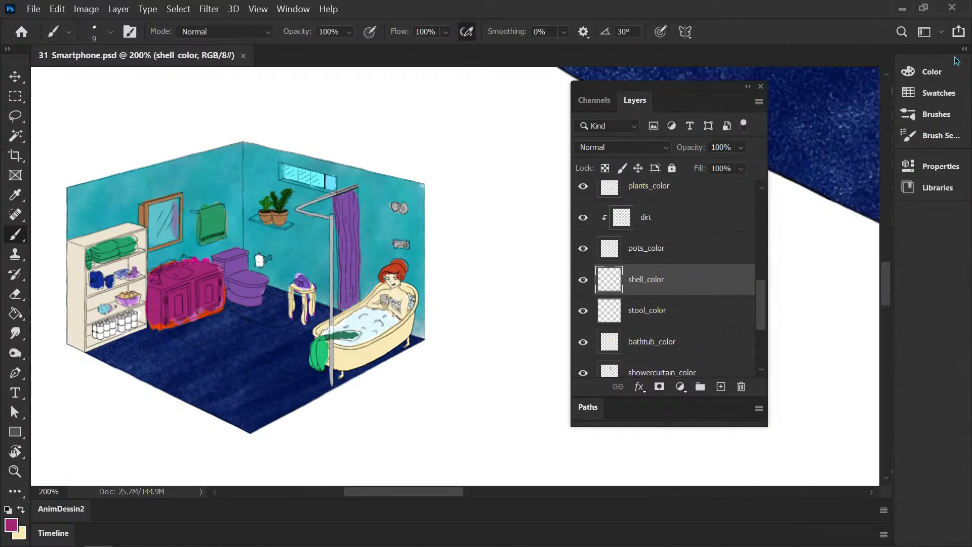
left_click(965, 50)
left_click(717, 63)
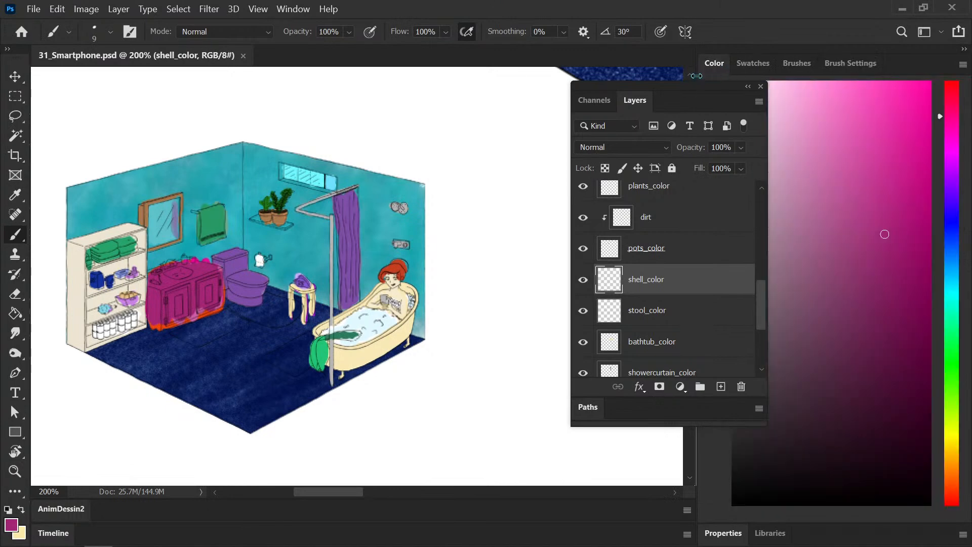
- Narrow the Color panel dock to widen the canvas area and expand the Properties panel beneath it
left_click_drag(696, 75, 834, 79)
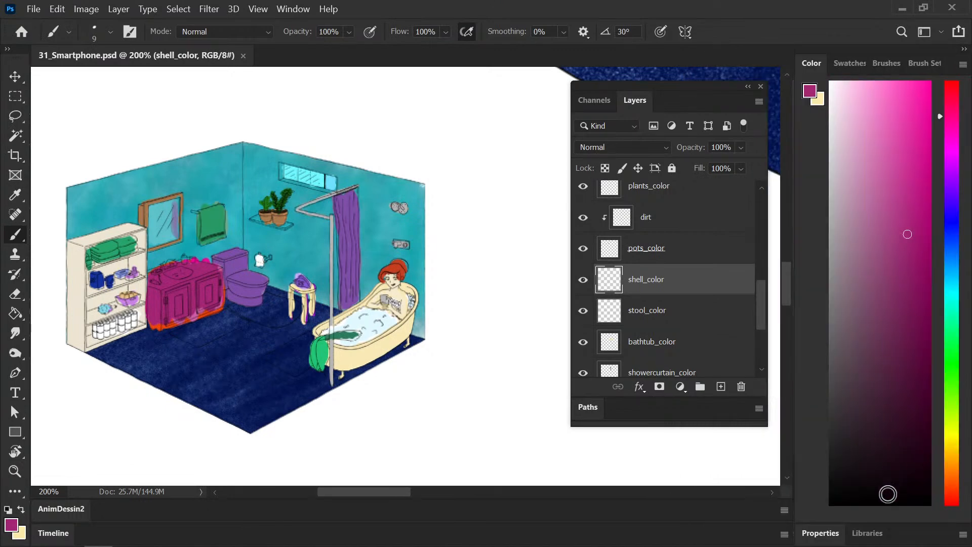
left_click(833, 533)
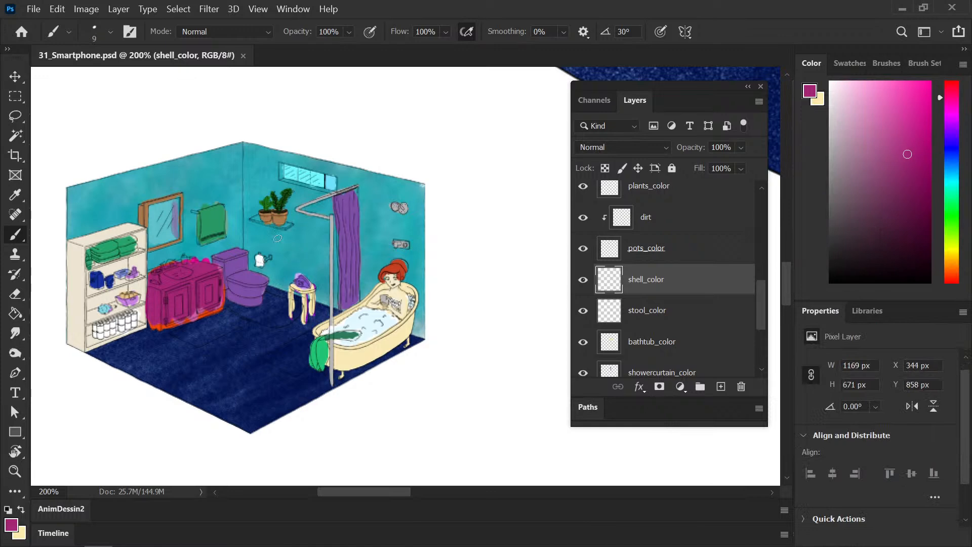
- Try the sampled magenta on the plant shelf of the small colour study, on the swatches layer, and undo the stroke
scroll(767, 305, "up", 10)
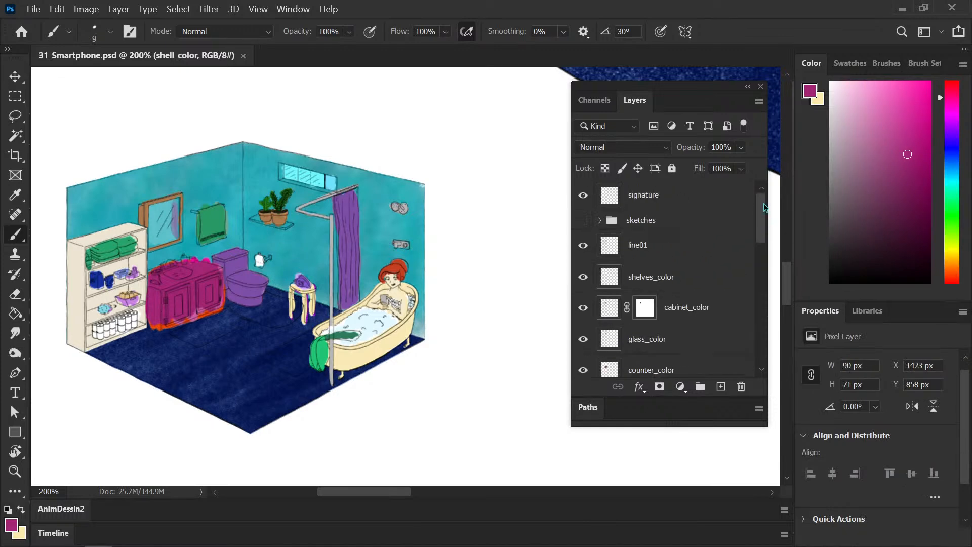
left_click(653, 195)
mouse_move(288, 224)
left_mouse_down()
mouse_move(261, 224)
mouse_move(286, 225)
left_mouse_up()
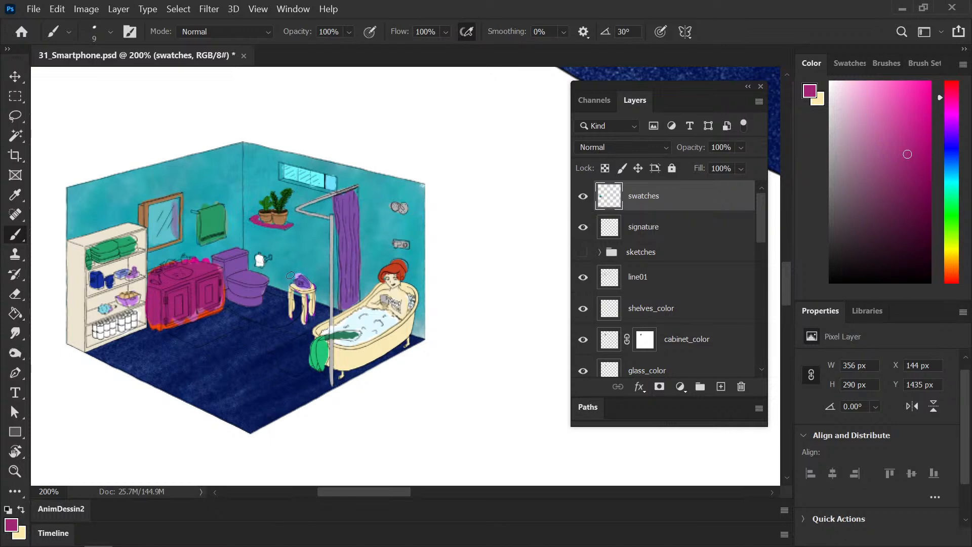
key("ctrl+z")
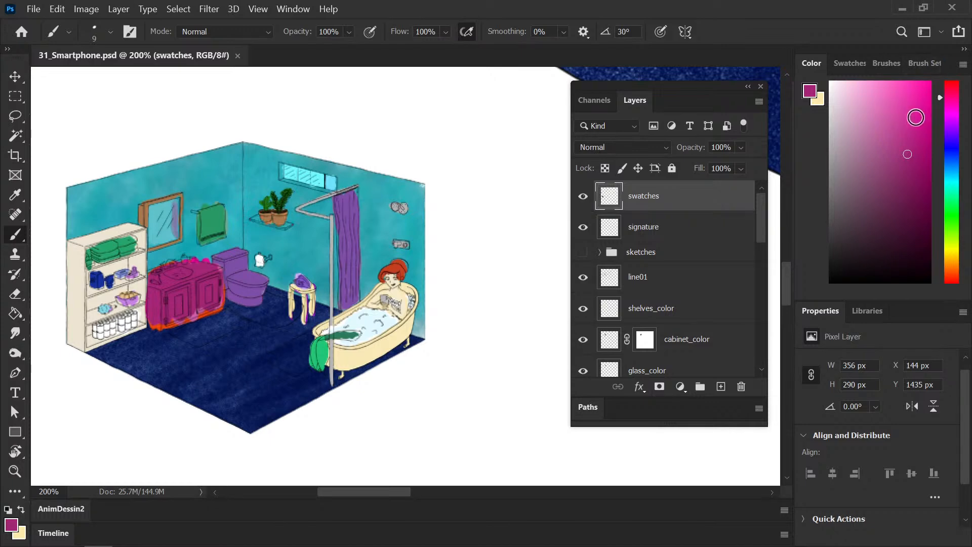
- Choose a darker, more saturated magenta as the foreground colour, test it on the study's plant shelf, and undo the test stroke
left_click(902, 159)
left_click_drag(253, 219, 289, 224)
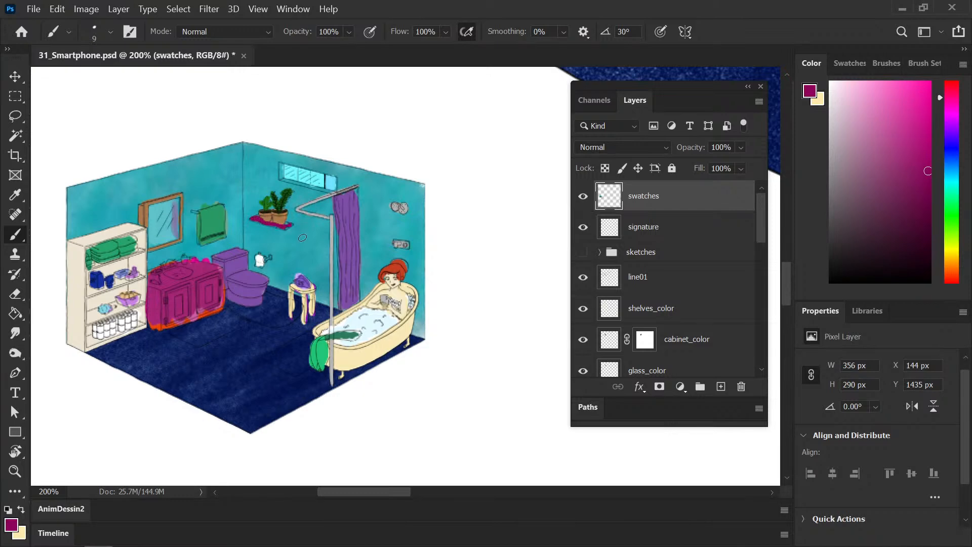
key("ctrl+z")
- Add a new layer directly above shell_color and name it plantshelf_color
mouse_move(764, 235)
left_mouse_down()
mouse_move(752, 318)
mouse_move(752, 287)
left_mouse_up()
scroll(719, 327, "down", 3)
left_click(682, 320)
left_click(721, 387)
double_click(643, 312)
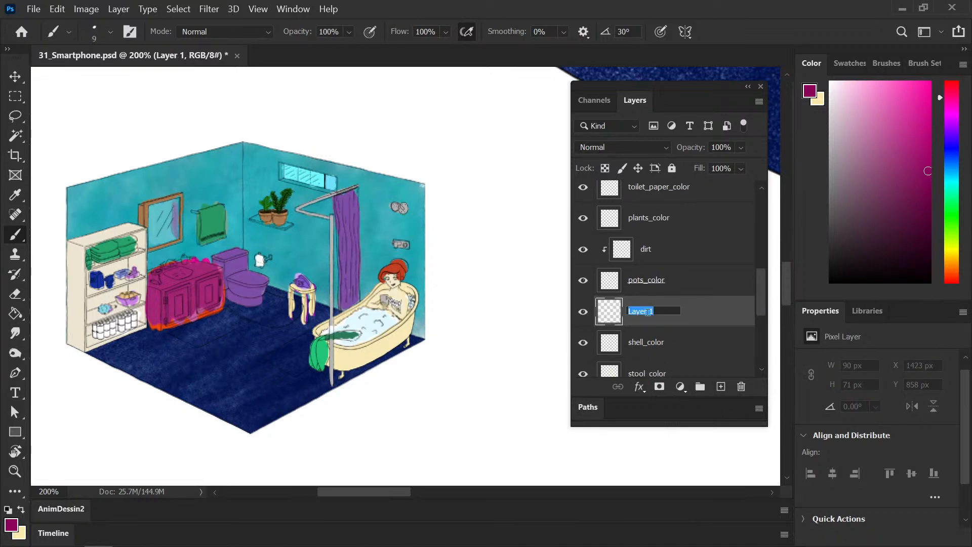
type("shelf")
type("_color")
type("plant")
key("Return")
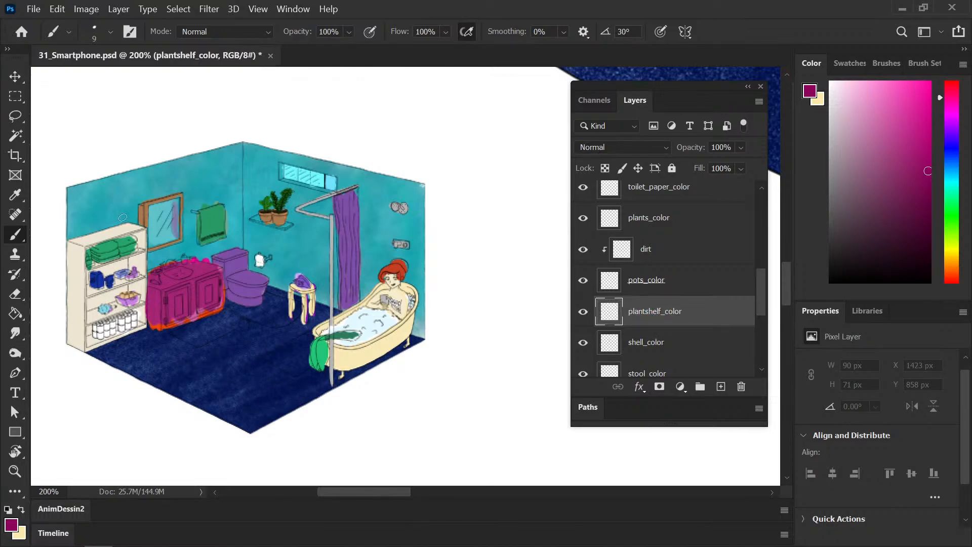
- Paint the top and edges of the plant shelf dark magenta on the plantshelf_color layer with a 15 px brush
mouse_move(302, 208)
left_mouse_down()
mouse_move(225, 336)
mouse_move(152, 387)
mouse_move(380, 189)
mouse_move(223, 445)
mouse_move(310, 312)
mouse_move(351, 318)
left_mouse_up()
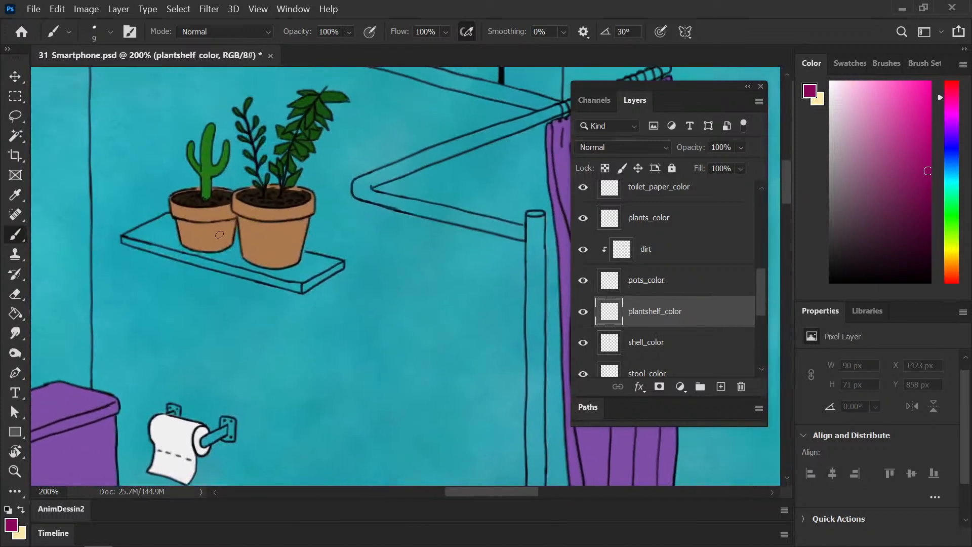
mouse_move(171, 216)
left_mouse_down()
mouse_move(305, 255)
mouse_move(282, 250)
mouse_move(302, 251)
left_mouse_up()
key("bracketright")
key("bracketright")
key("e")
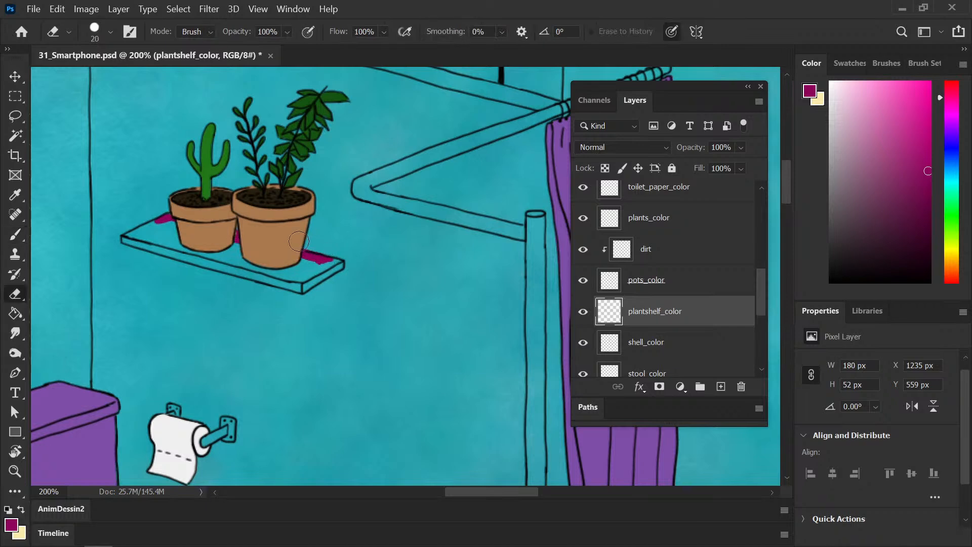
key("b")
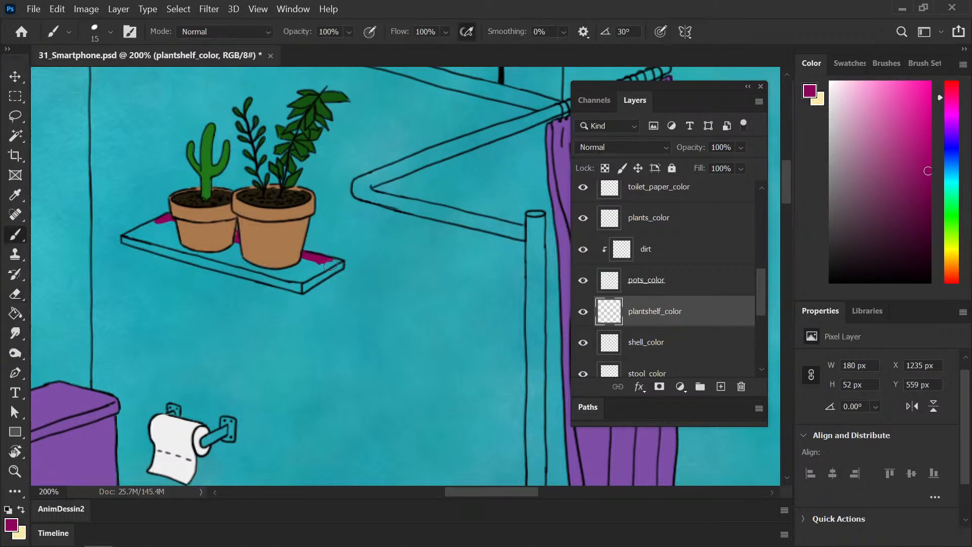
mouse_move(339, 259)
left_mouse_down()
mouse_move(303, 289)
mouse_move(331, 268)
mouse_move(302, 269)
mouse_move(302, 254)
mouse_move(220, 243)
mouse_move(293, 271)
mouse_move(214, 259)
left_mouse_up()
mouse_move(300, 278)
left_mouse_down()
mouse_move(130, 236)
mouse_move(150, 223)
mouse_move(167, 231)
mouse_move(131, 234)
left_mouse_up()
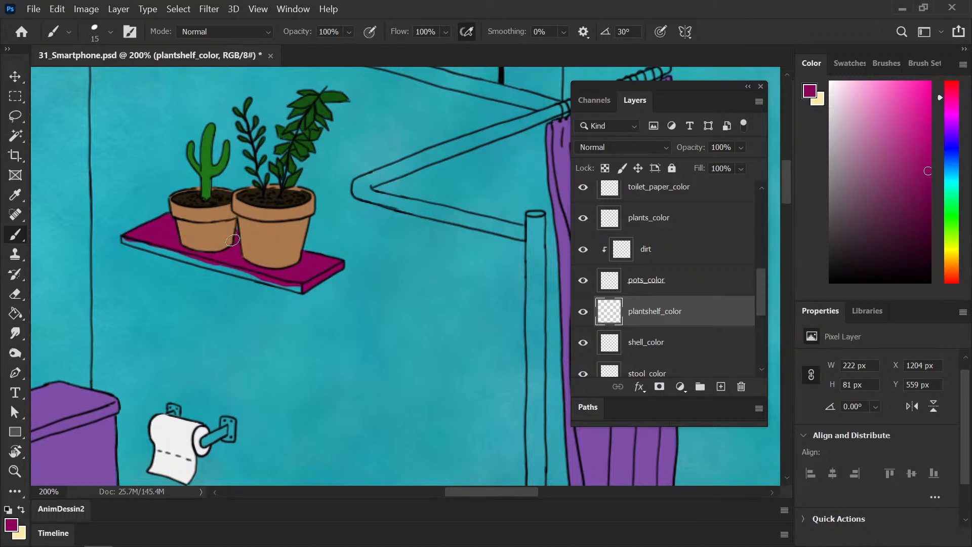
mouse_move(126, 236)
left_mouse_down()
mouse_move(293, 285)
mouse_move(263, 279)
mouse_move(279, 283)
left_mouse_up()
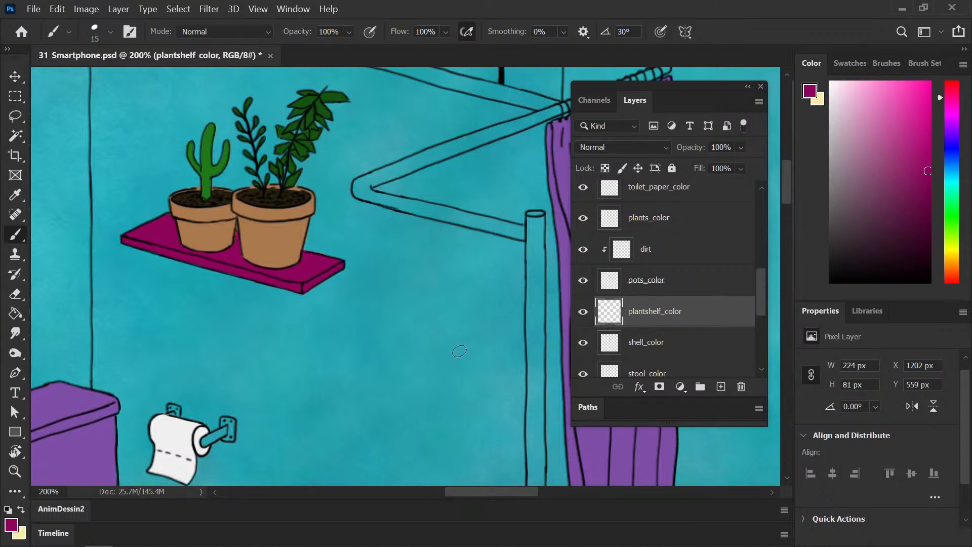
- Clean up the edges of the plant pots' colour with a small Eraser on the pots_color layer, then return to the Brush
left_click(671, 284)
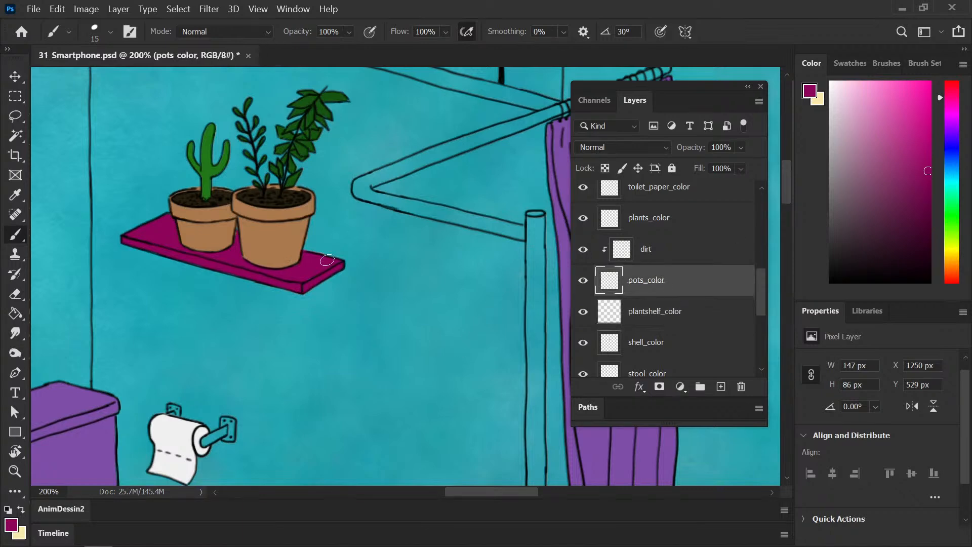
key("e")
key("bracketleft")
key("bracketleft")
key("bracketleft")
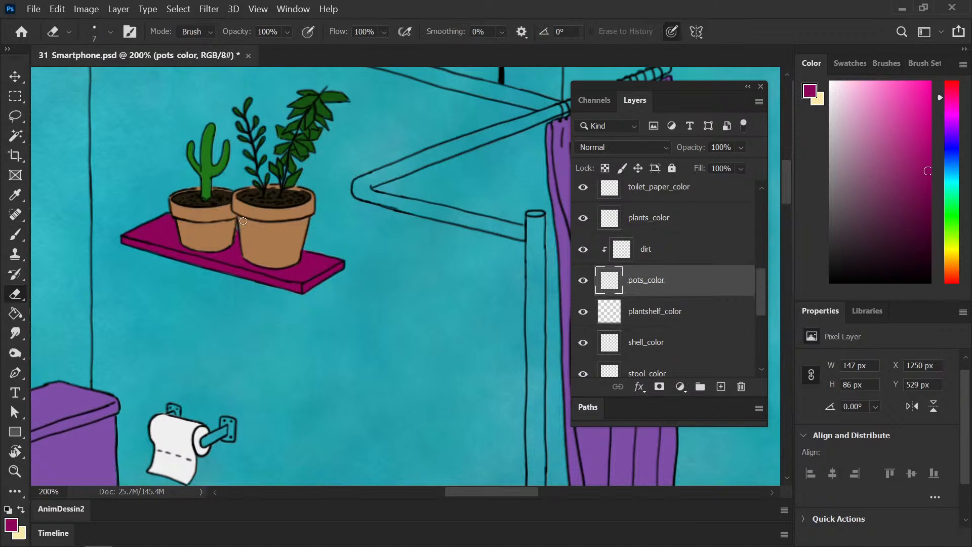
key("bracketleft")
key("bracketleft")
key("b")
- Save the file and check the finished plant shelf within the whole illustration
key("ctrl+minus")
key("ctrl+minus")
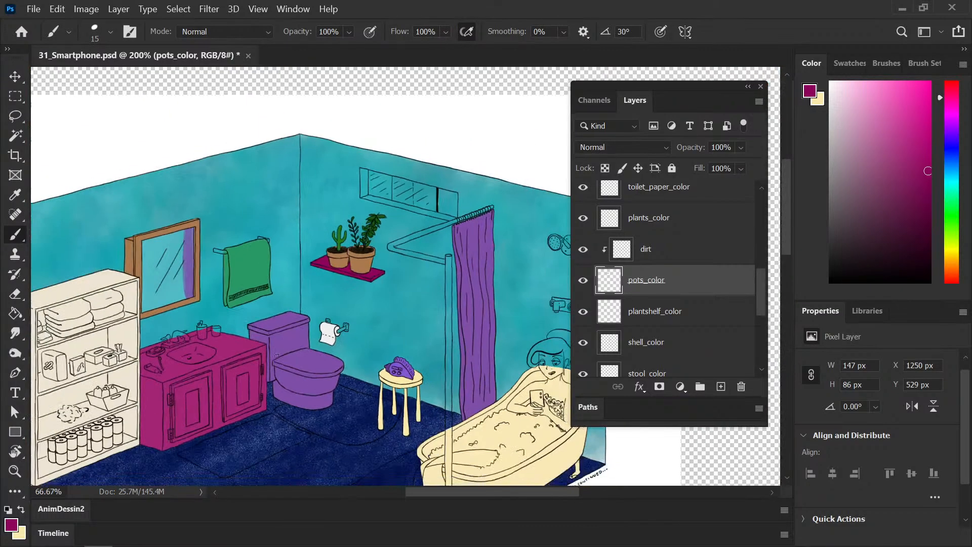
key("ctrl+minus")
key("ctrl+s")
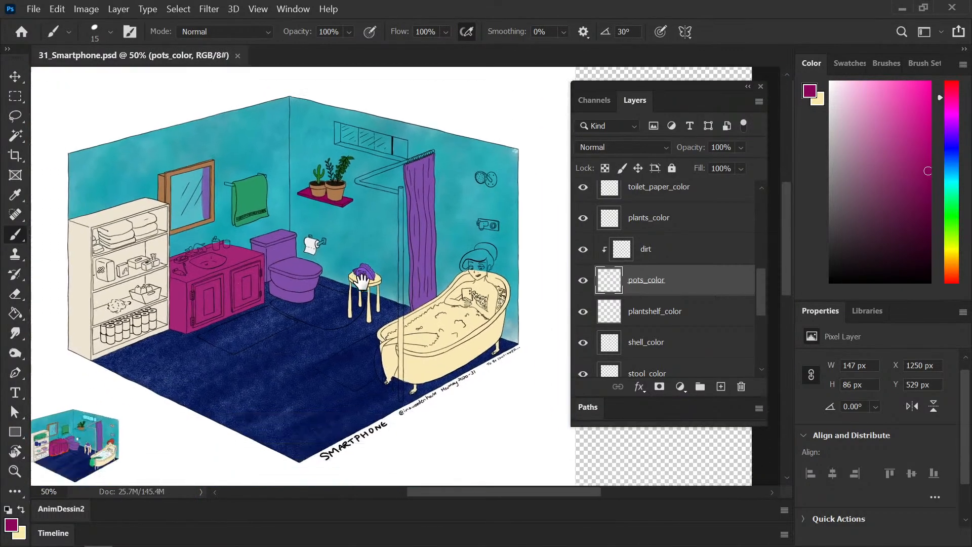
left_click_drag(362, 280, 351, 294)
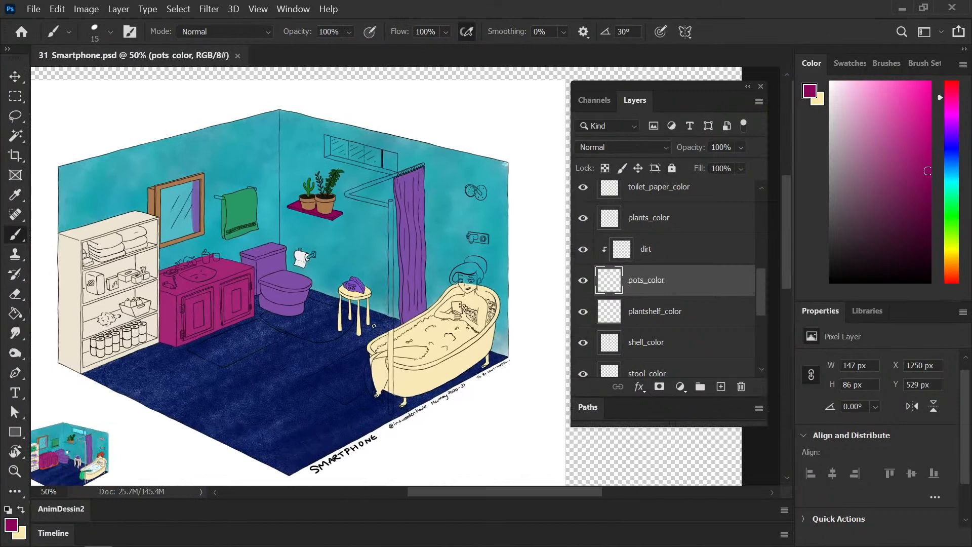